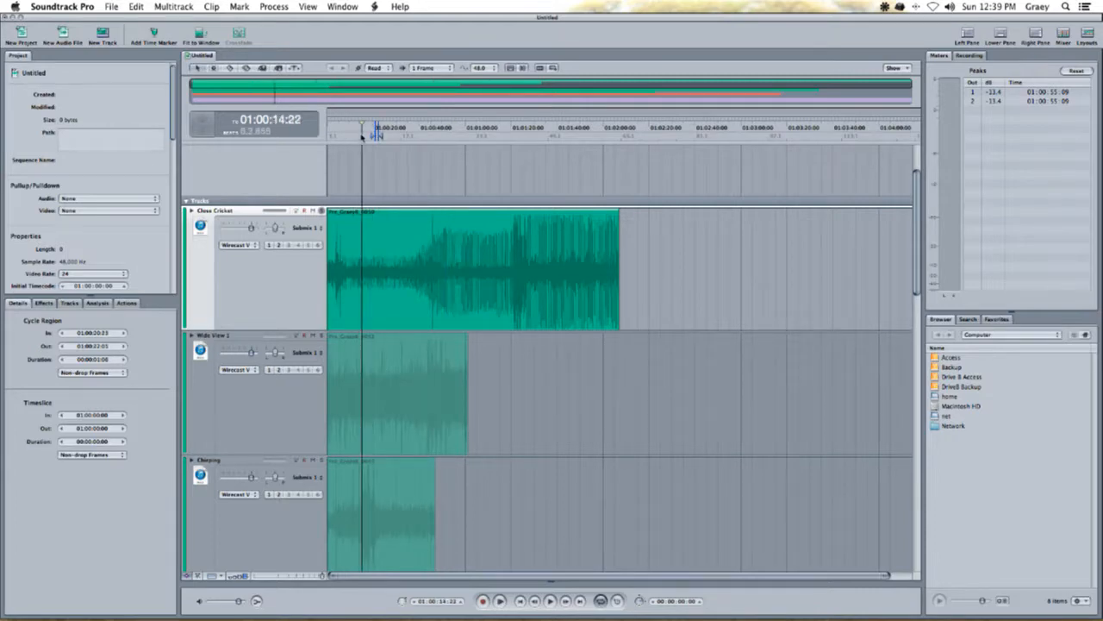
- Start saving the project under a new name and choose the SFX folder inside Patreon as the destination
left_click(354, 136)
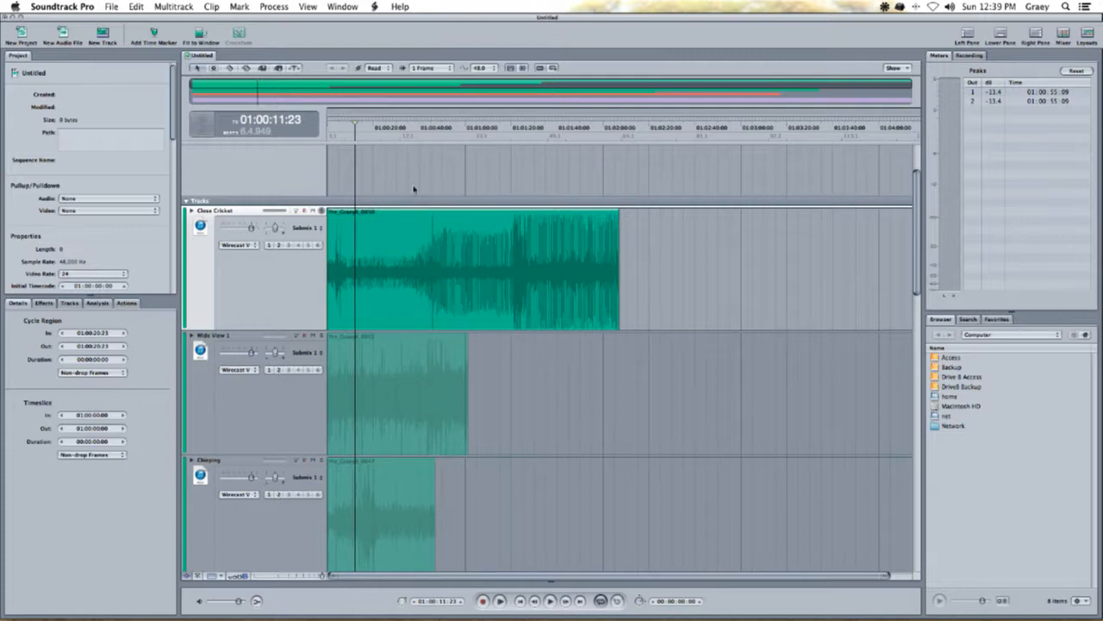
left_click(119, 9)
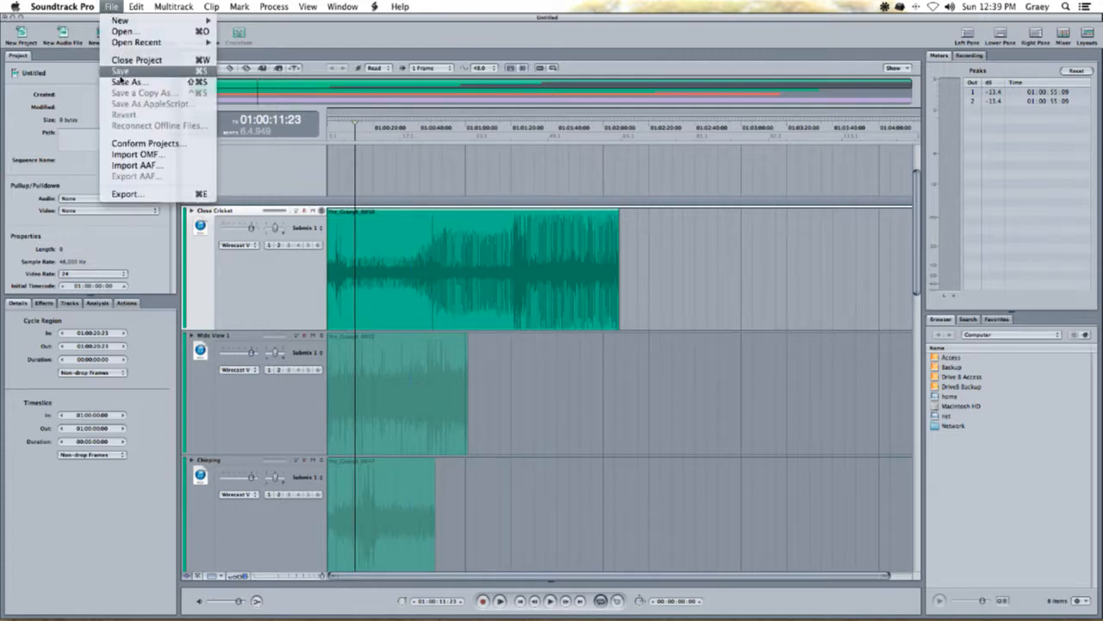
left_click(126, 81)
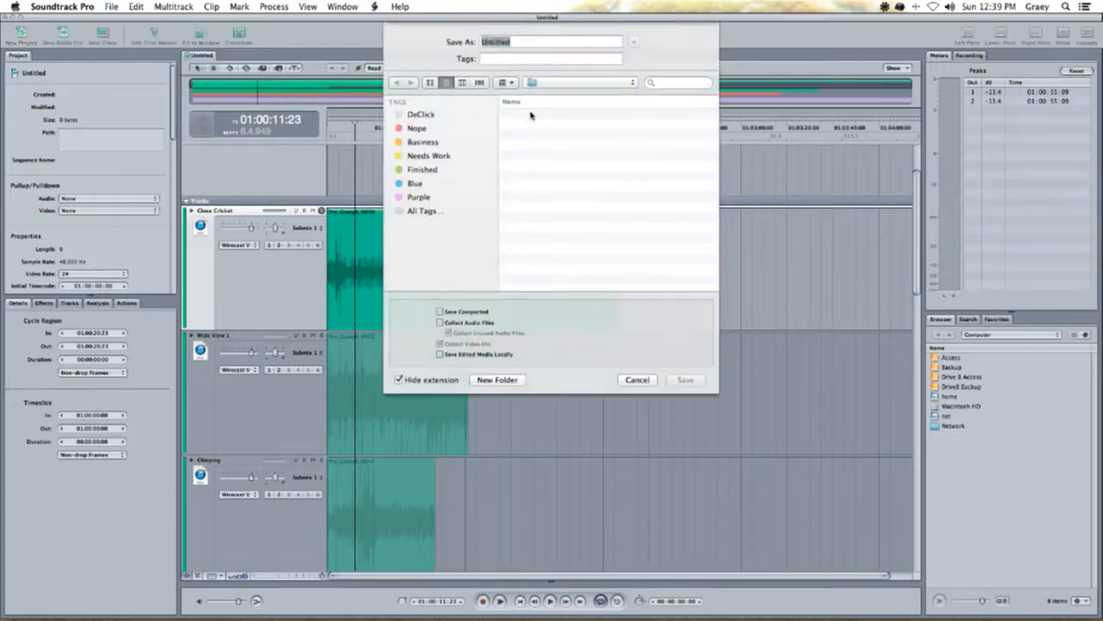
left_click(555, 83)
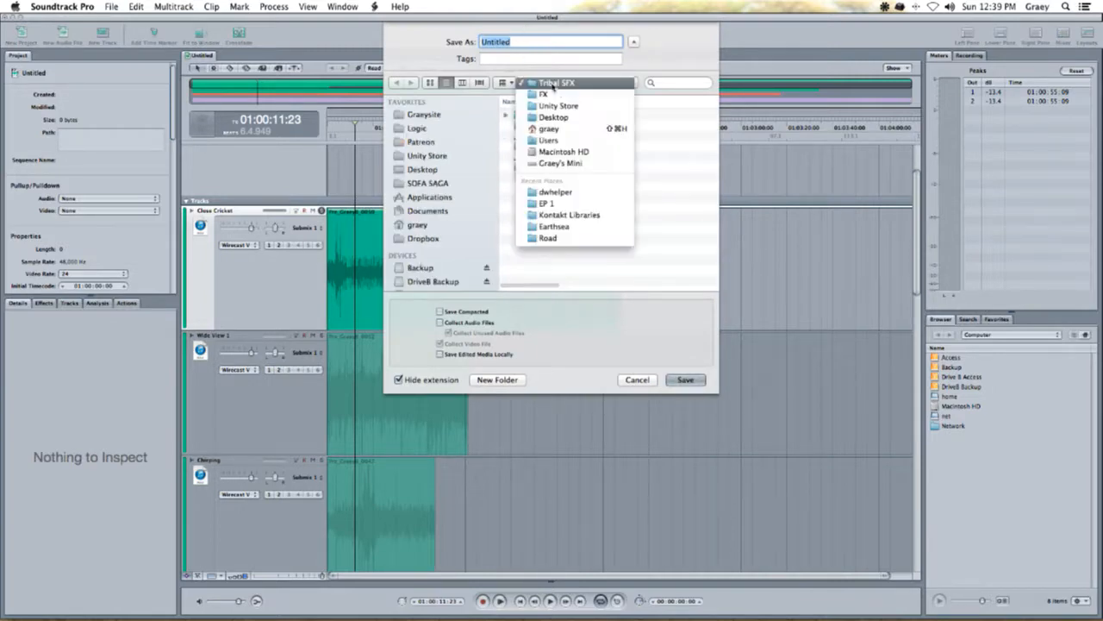
left_click(655, 64)
left_click(419, 142)
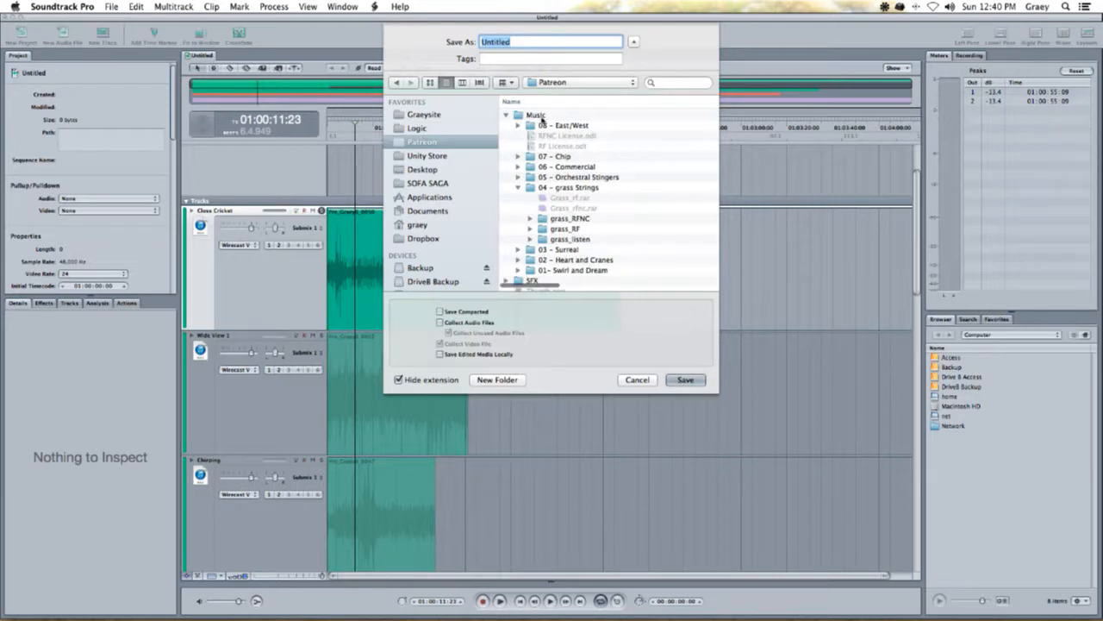
left_click(523, 284)
double_click(524, 284)
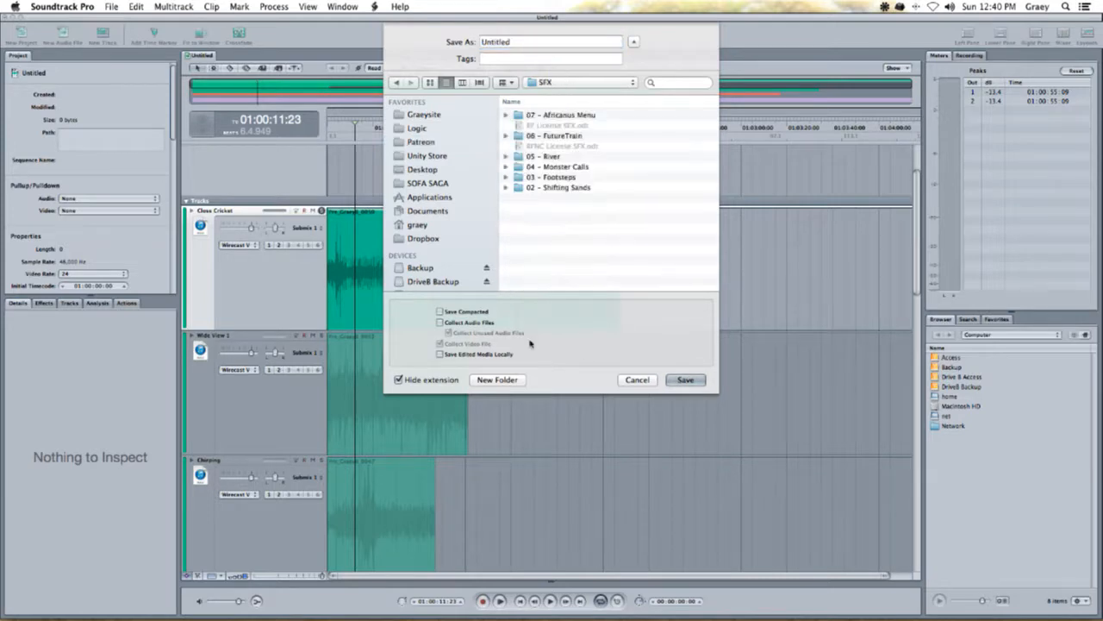
- Create a new folder named "08 - Night Insects" inside the SFX folder for the project
left_click(504, 379)
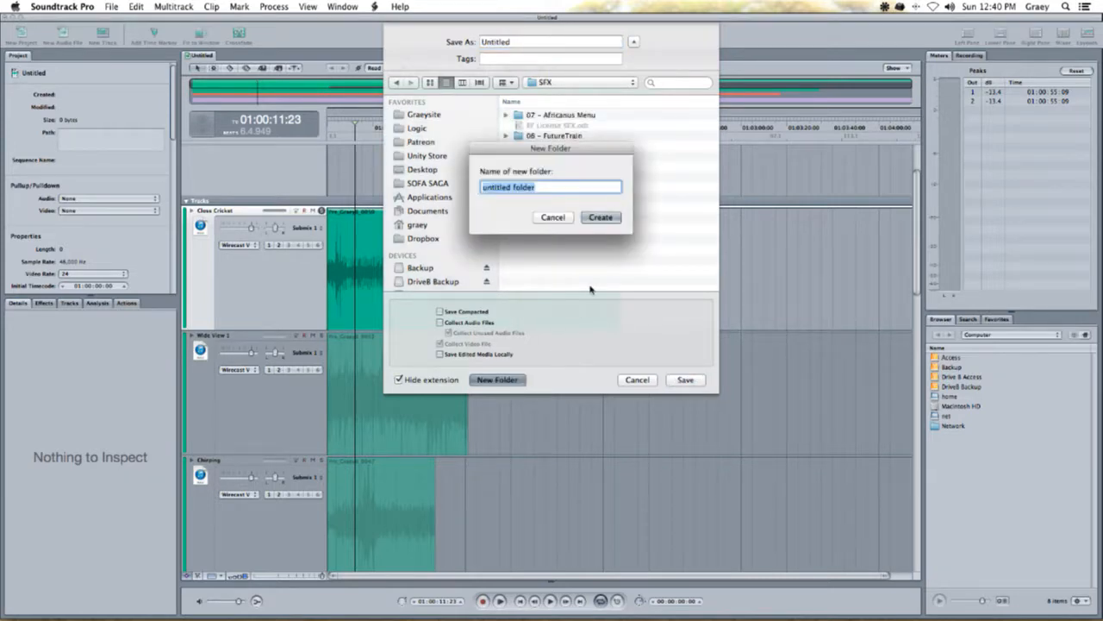
type("08 – Night Insects")
key("Return")
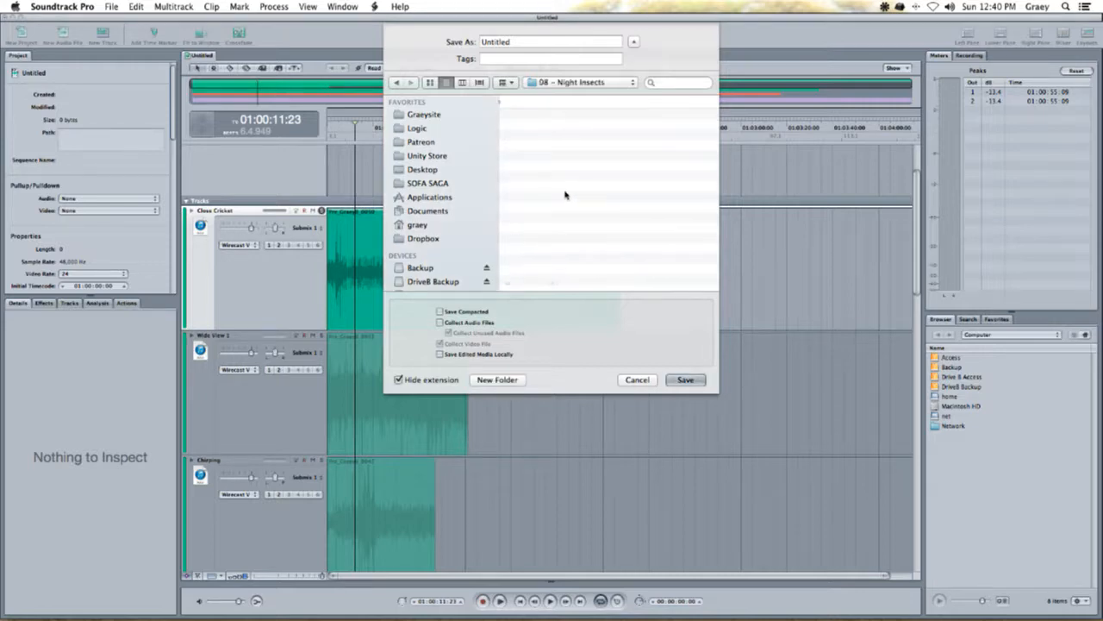
- Name the project "Night Insects" and save it in the 08 - Night Insects folder
double_click(500, 41)
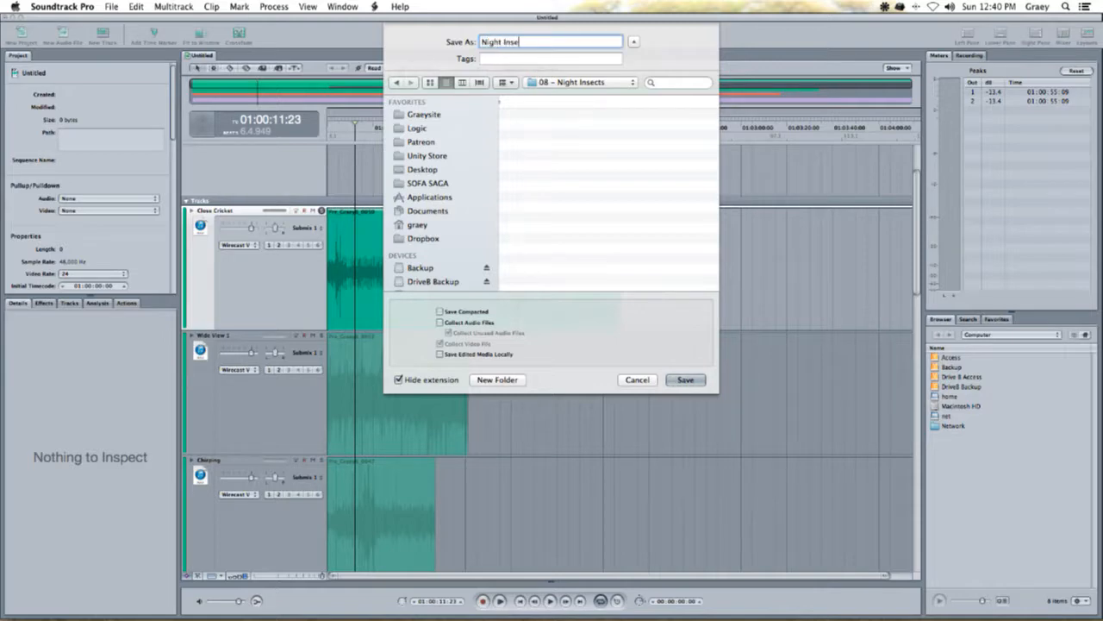
type("Night Insects")
key("Return")
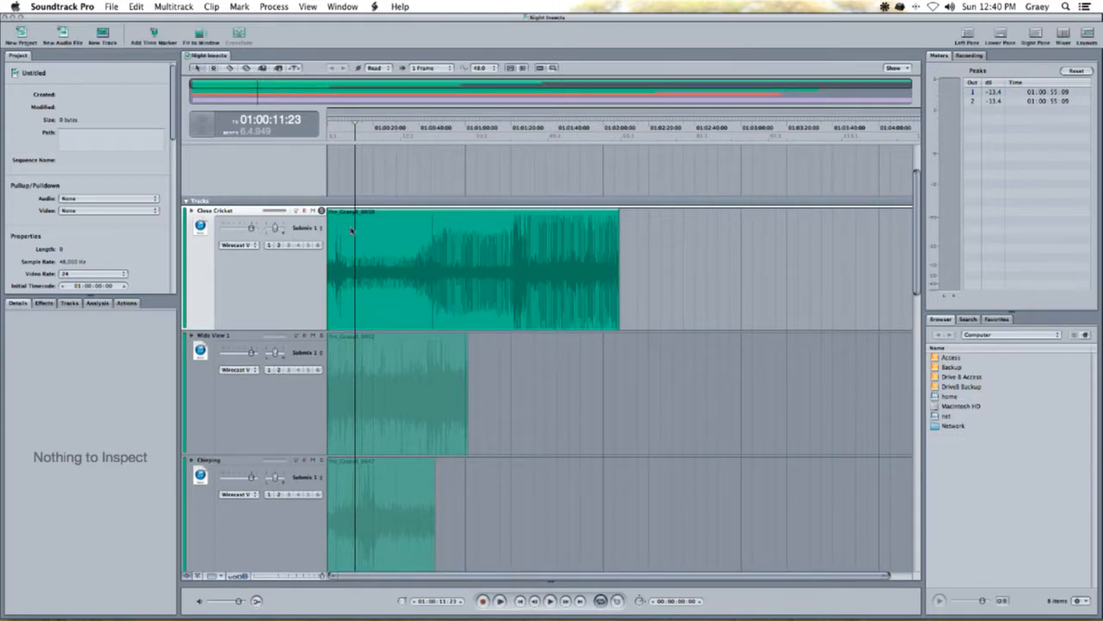
- Look over the tracks and listen to the full mix without any solo, sampling several points between about 01:00:15 and 01:01:39
scroll(420, 284, "down", 8)
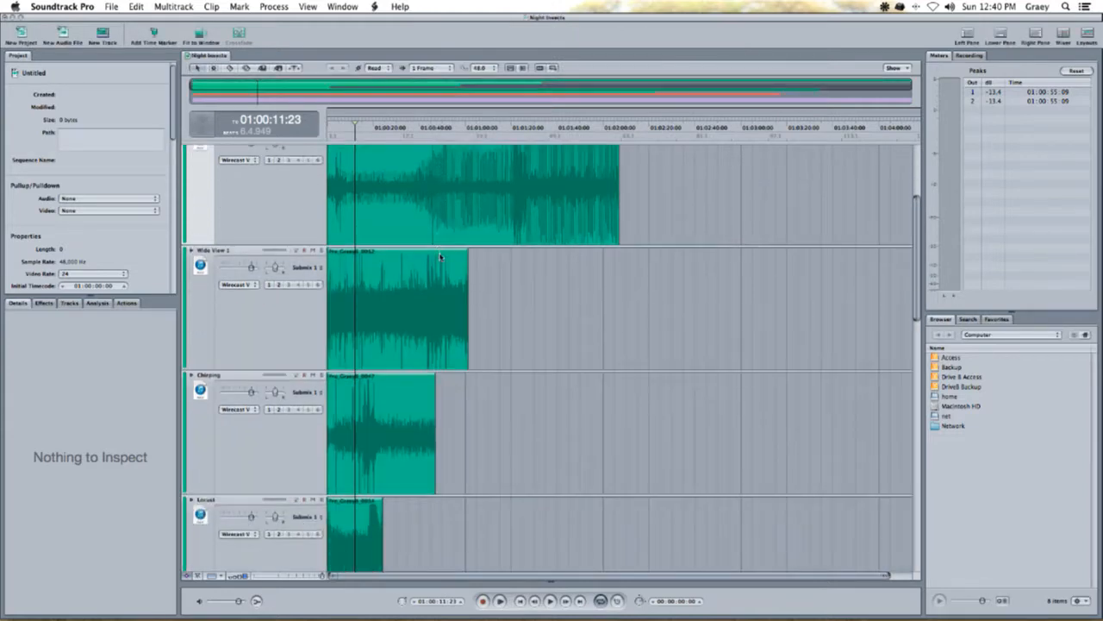
scroll(424, 353, "down", 4)
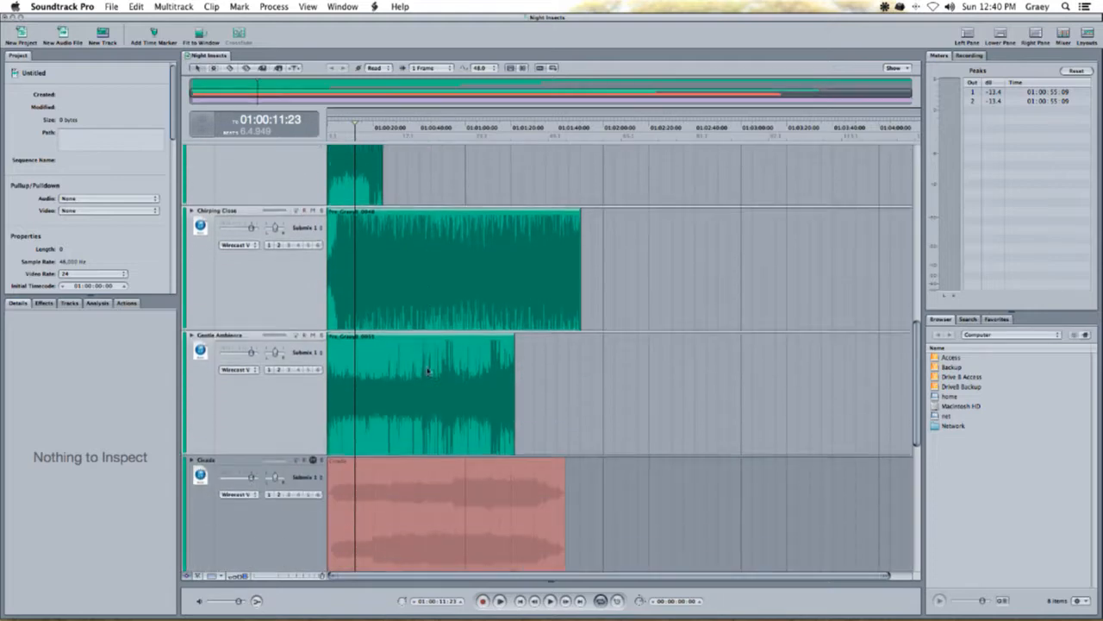
scroll(397, 336, "up", 3)
scroll(388, 327, "up", 8)
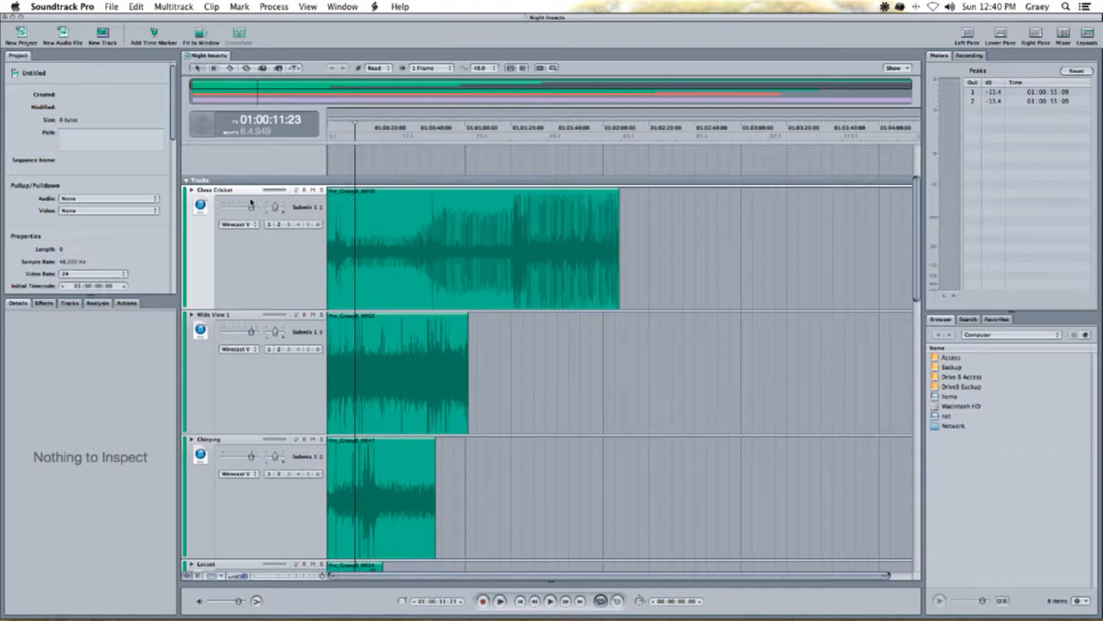
left_click(364, 136)
key("space")
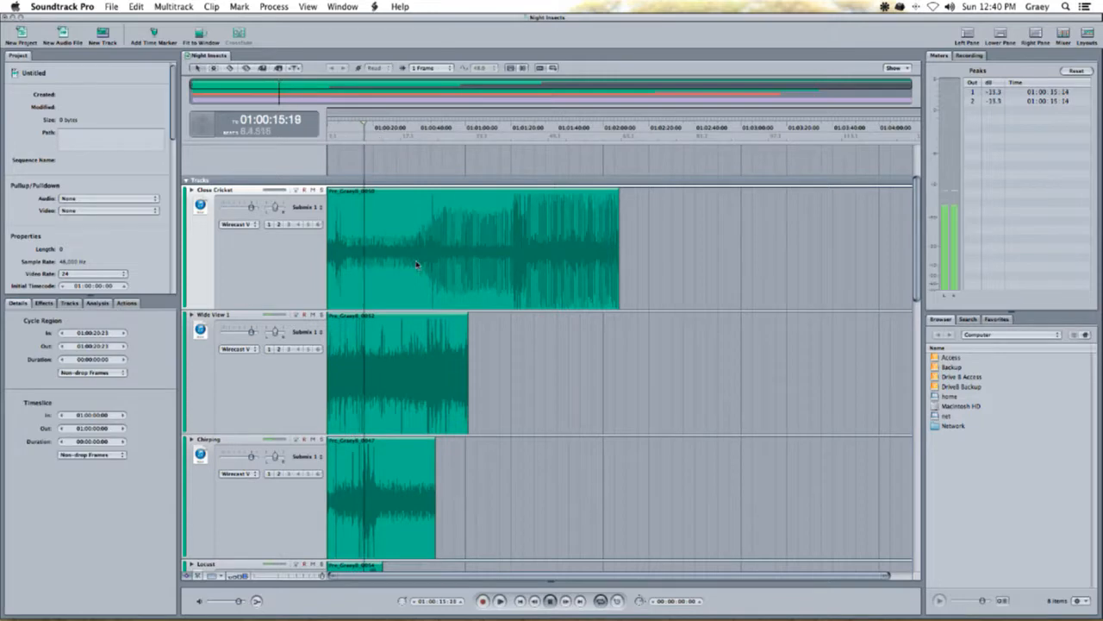
left_click(460, 134)
left_click(555, 138)
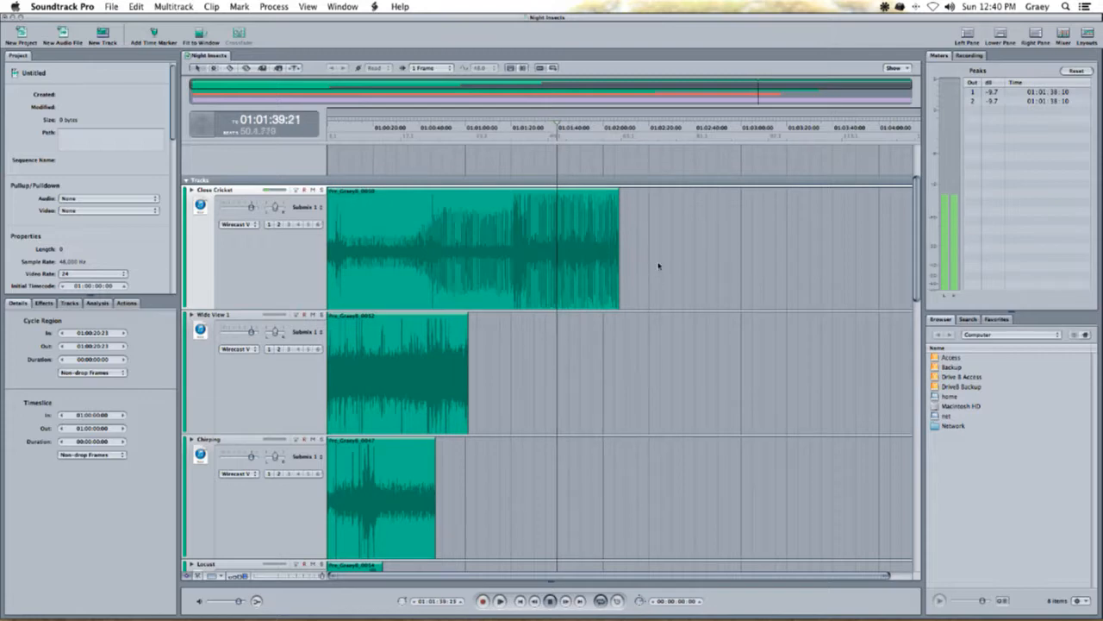
left_click(385, 133)
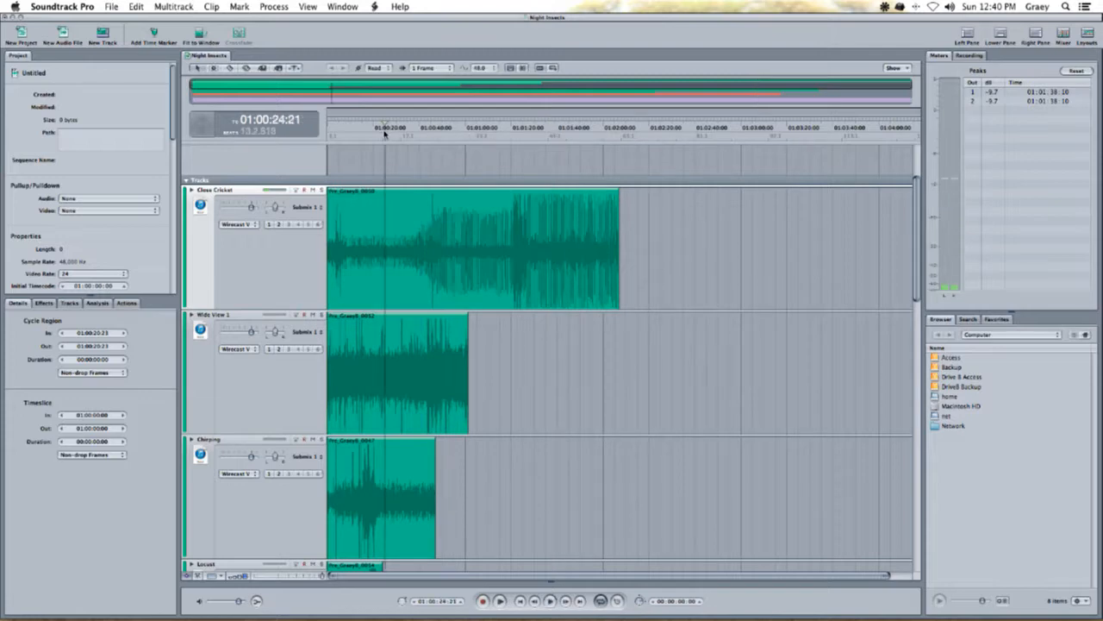
left_click(467, 135)
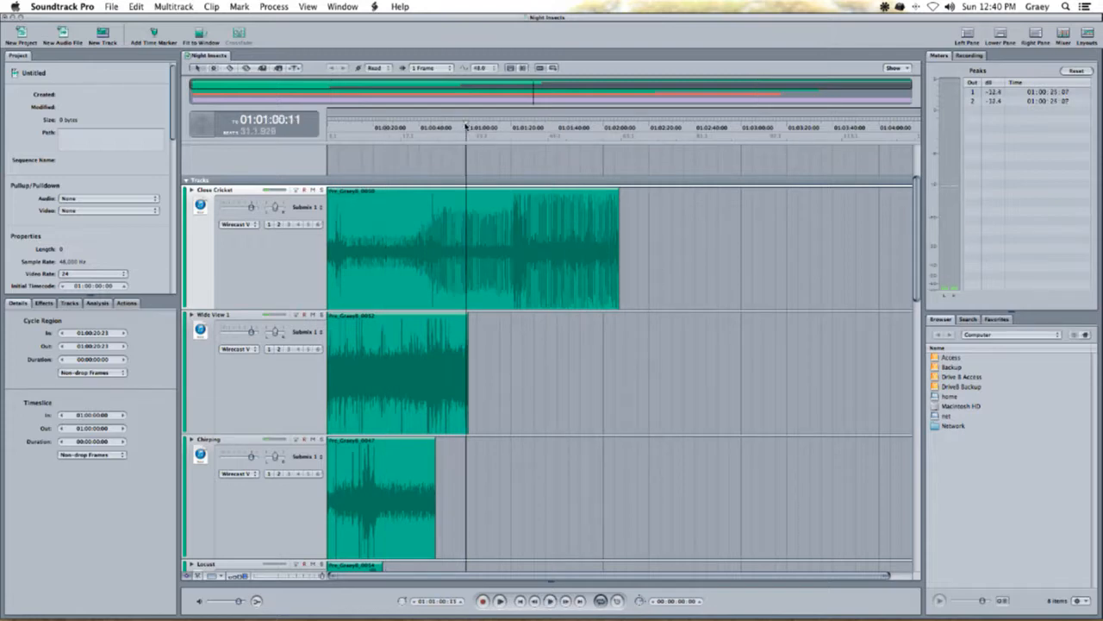
- Solo the Close Cricket track and listen to it at several points, including around 01:00:30, 01:01:09 and 01:01:38
left_click(399, 146)
left_click(320, 191)
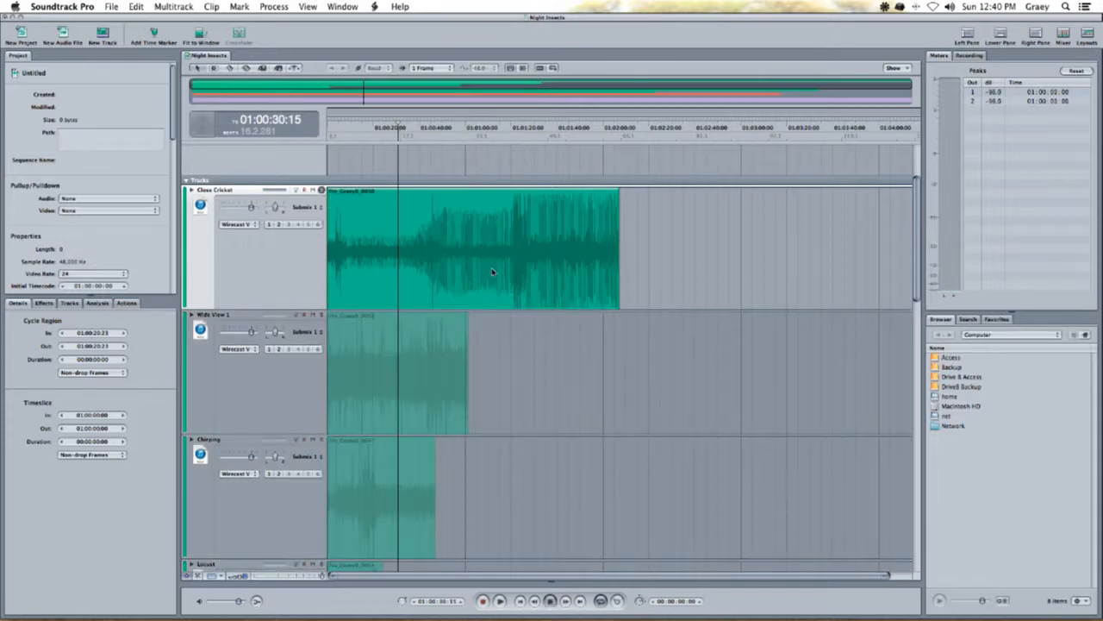
left_click(481, 148)
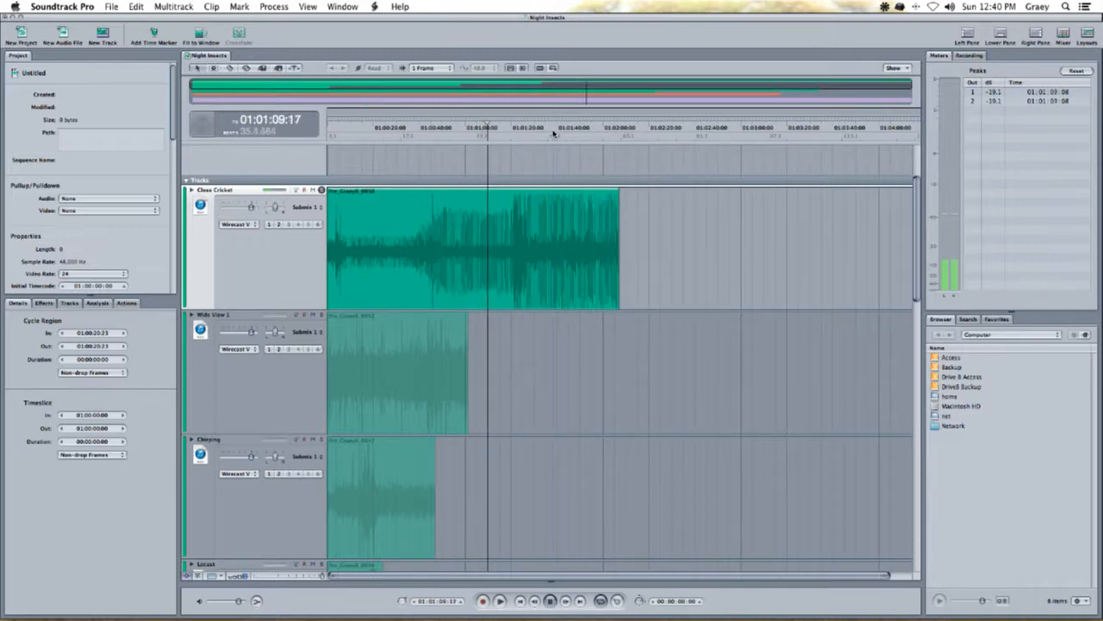
left_click(553, 132)
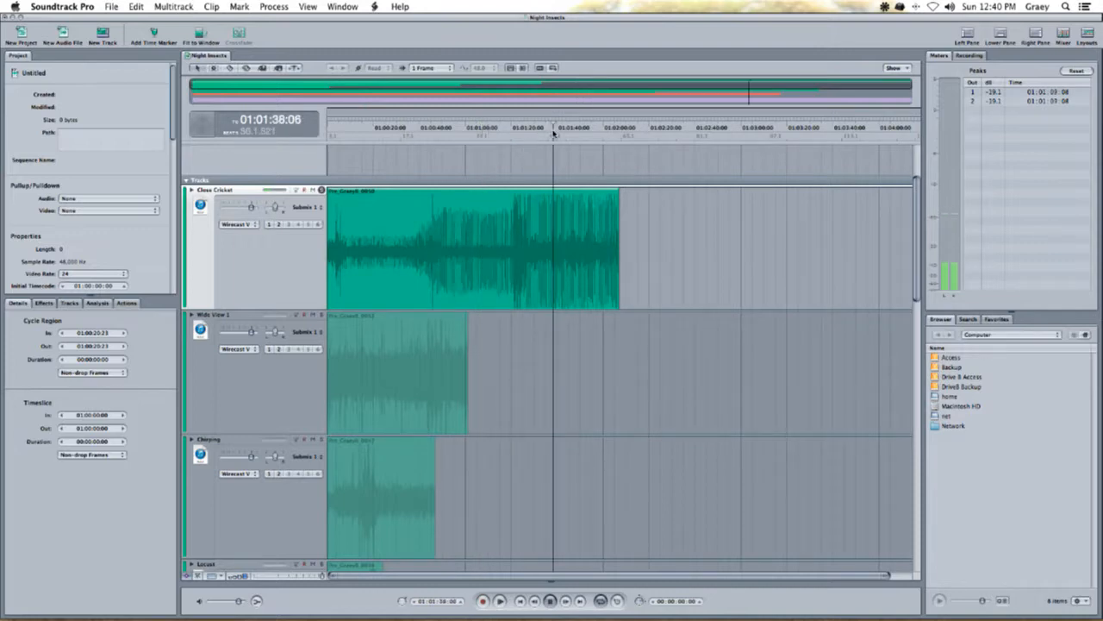
left_click(395, 131)
- Solo the Wide View 1 track and play it from about 01:00:26:17
scroll(499, 212, "down", 3)
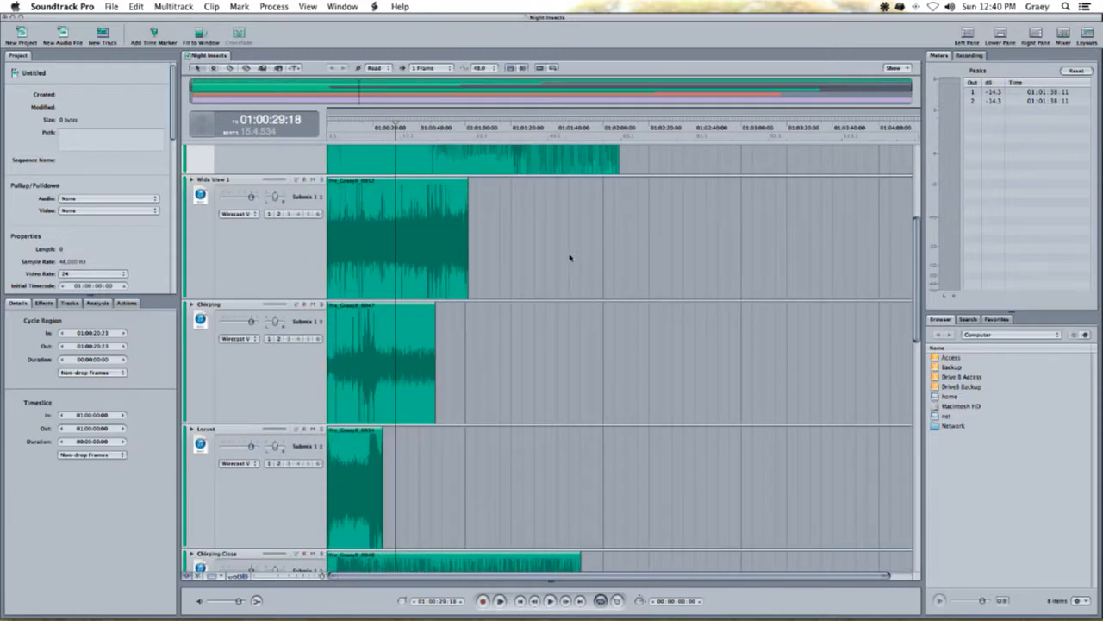
scroll(570, 257, "down", 9)
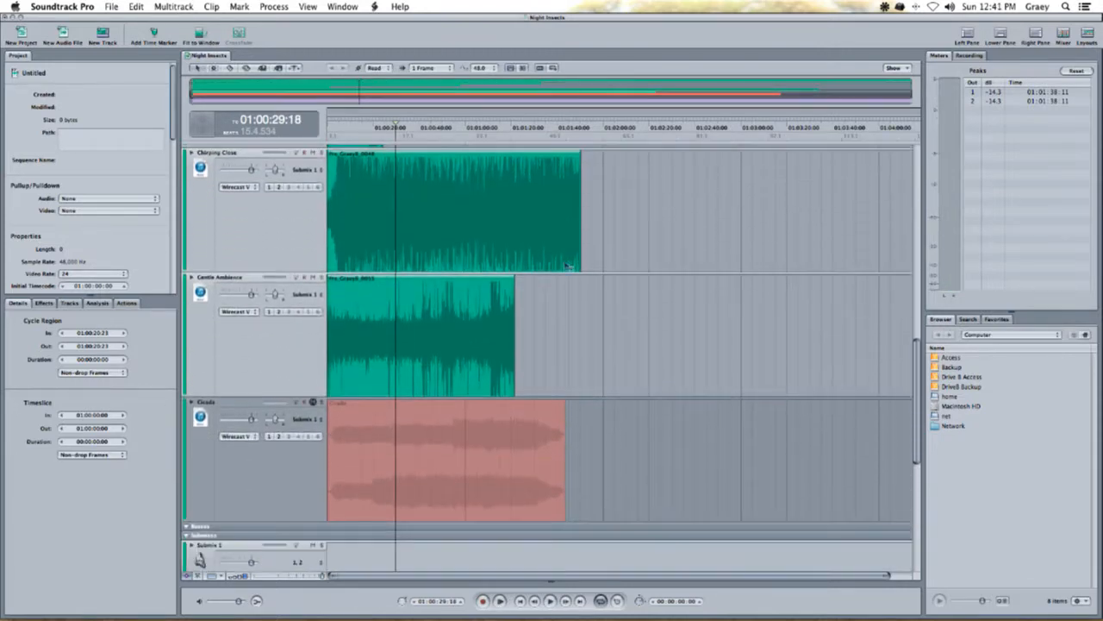
scroll(552, 259, "up", 5)
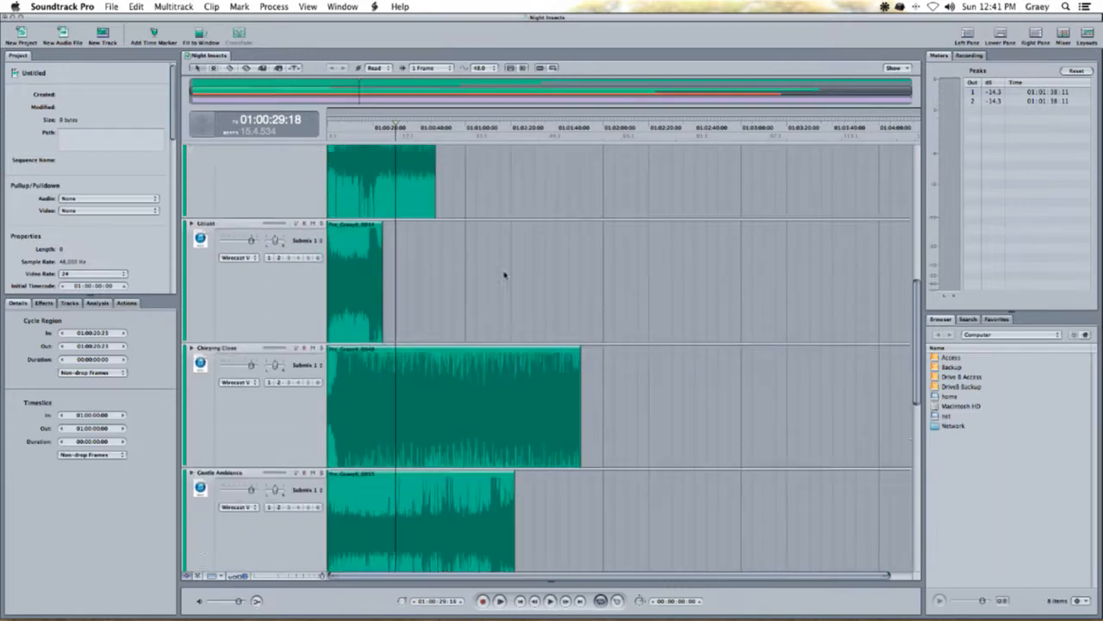
scroll(504, 274, "up", 10)
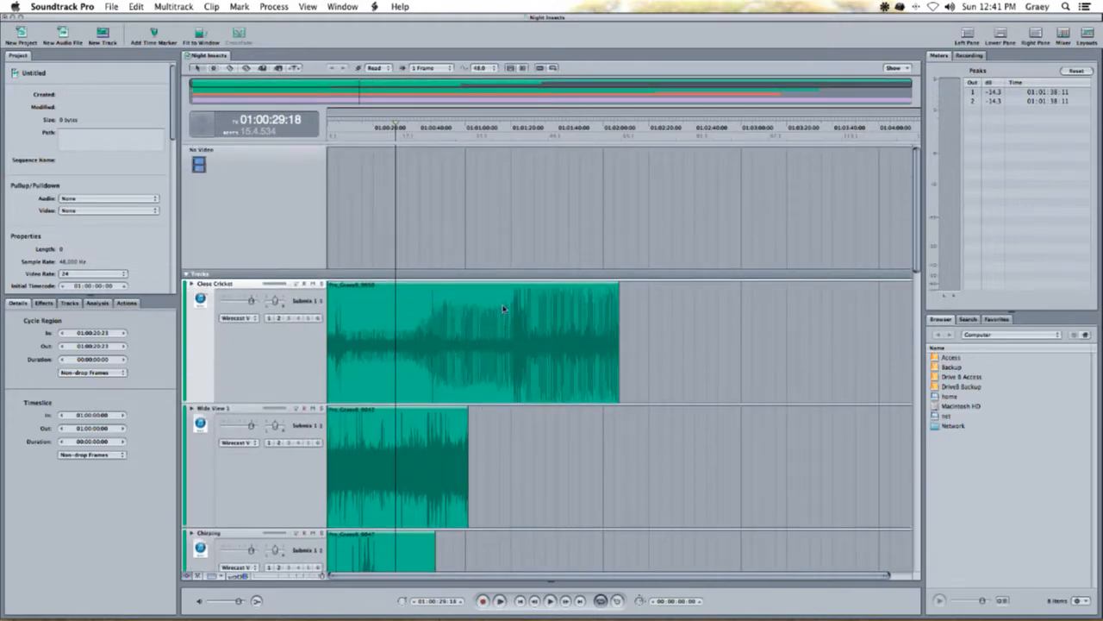
scroll(394, 353, "down", 2)
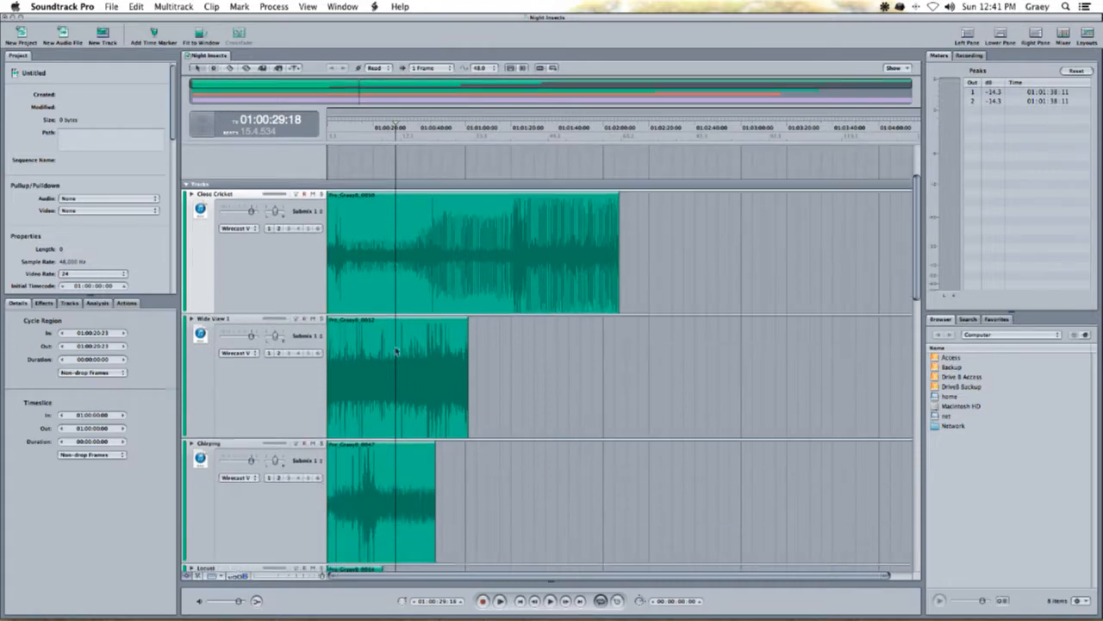
left_click(316, 318)
mouse_move(370, 135)
left_mouse_down()
mouse_move(405, 135)
mouse_move(388, 134)
left_mouse_up()
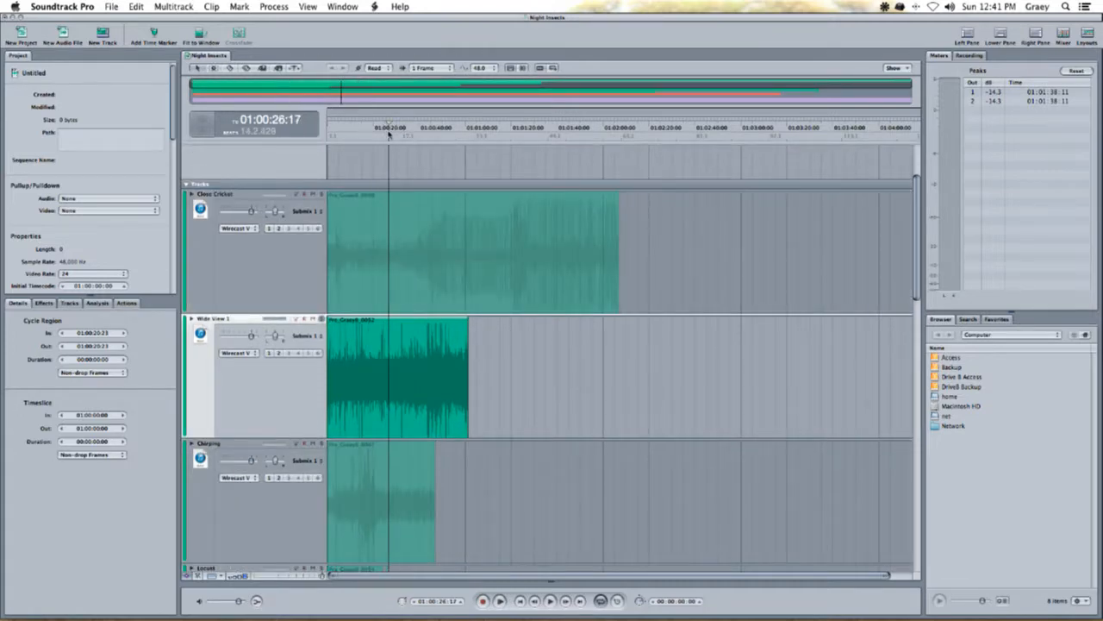
key("space")
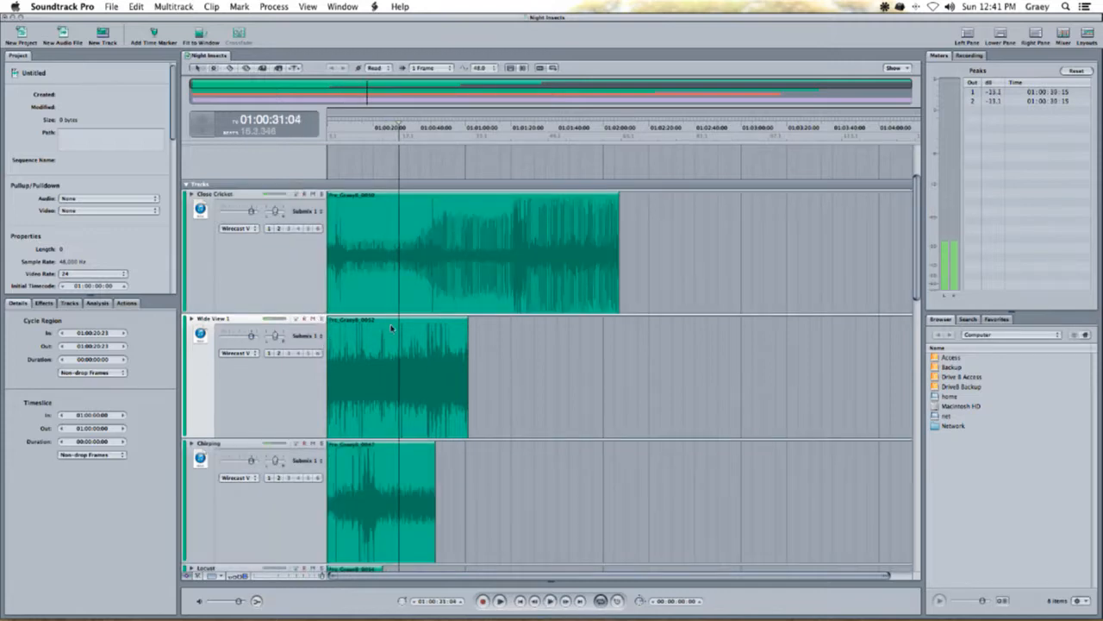
- Examine the waveforms of all the recorded tracks, from Close Cricket down to Cicada
scroll(406, 330, "down", 3)
scroll(406, 330, "down", 3)
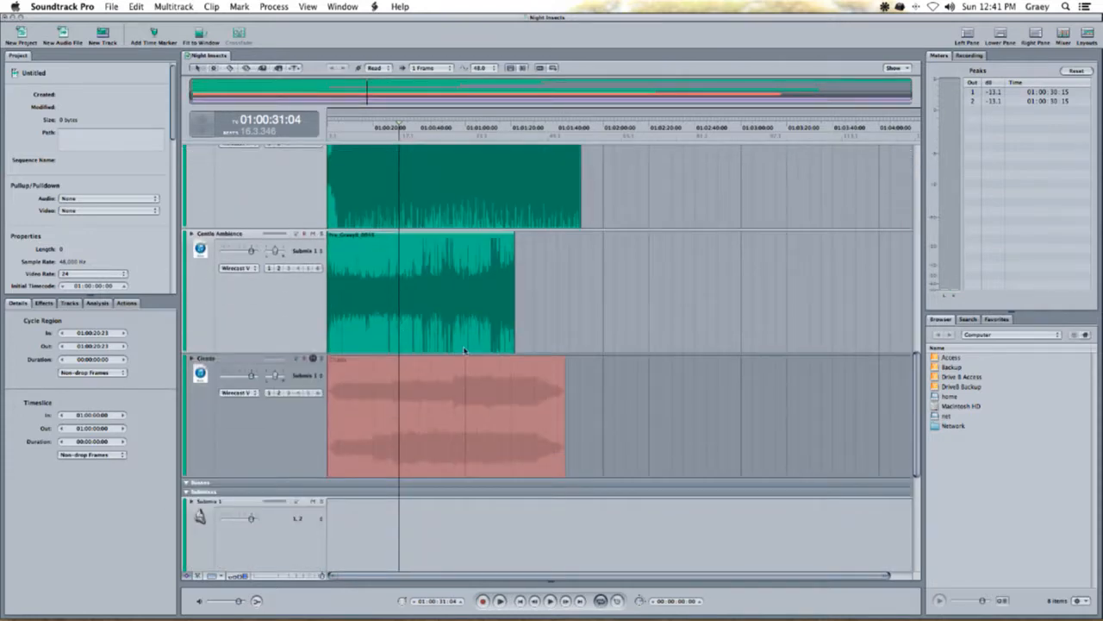
scroll(376, 484, "down", 1)
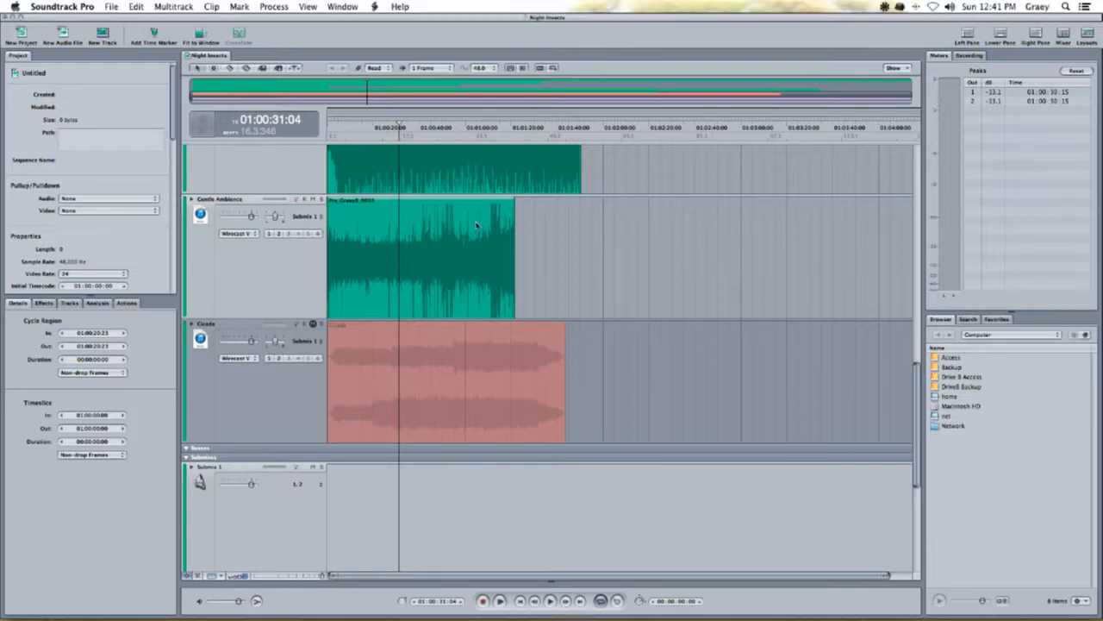
left_click(442, 129)
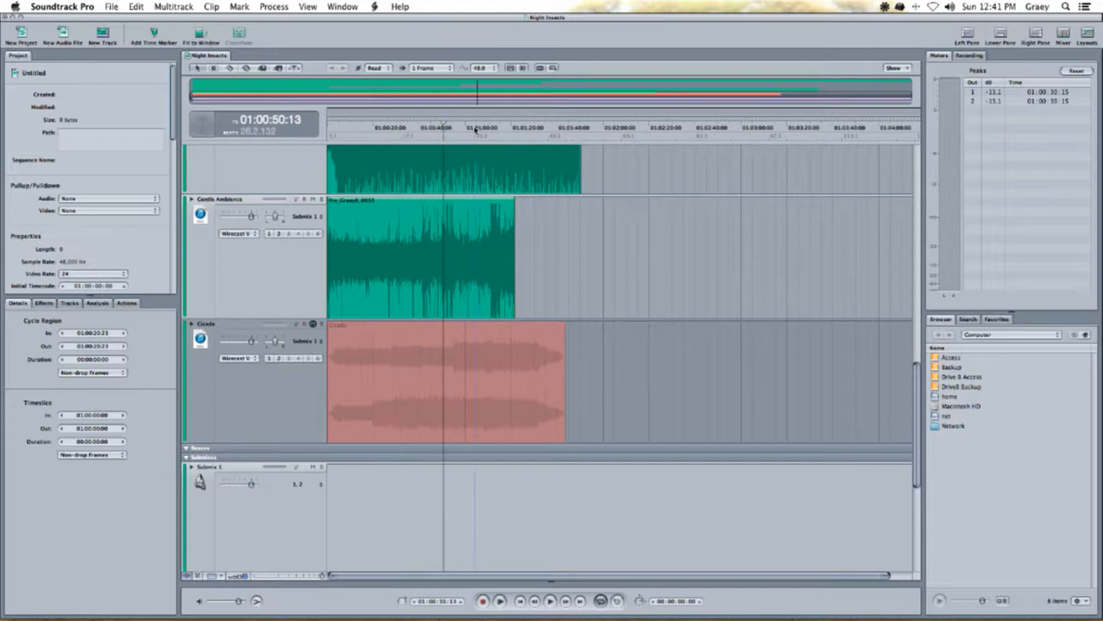
left_click(475, 128)
scroll(406, 295, "up", 5)
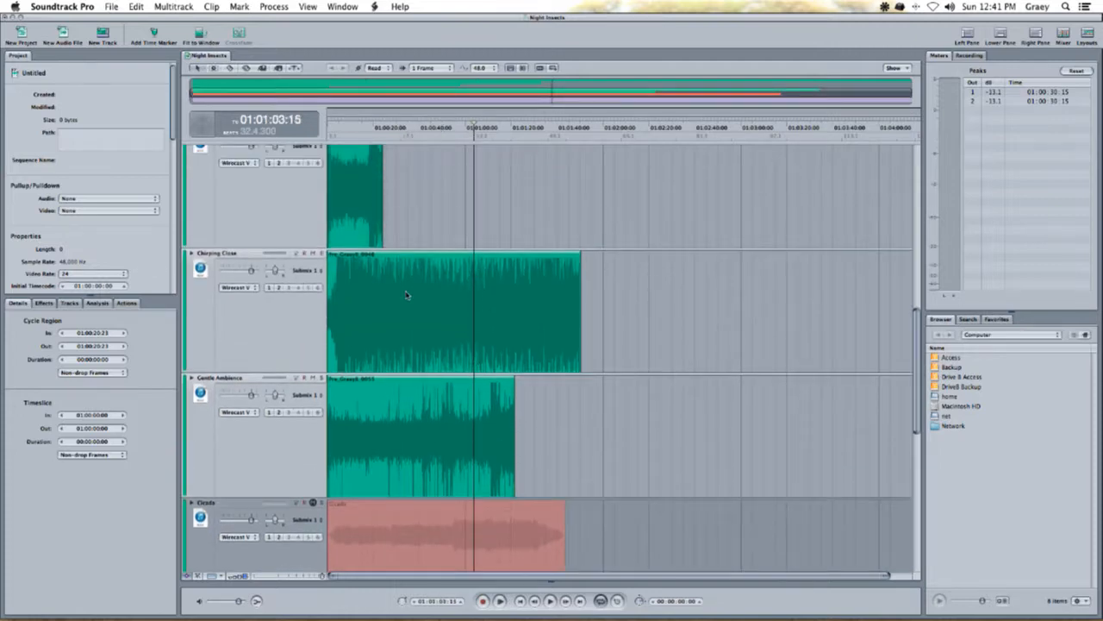
scroll(406, 295, "down", 5)
scroll(401, 319, "up", 10)
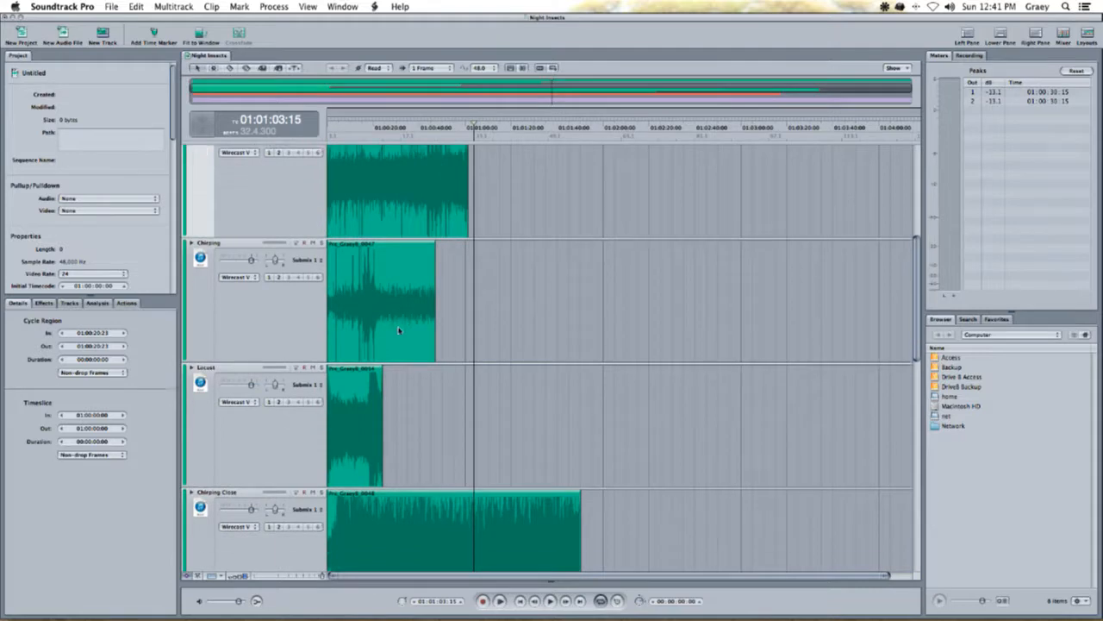
scroll(398, 330, "down", 10)
scroll(491, 340, "up", 8)
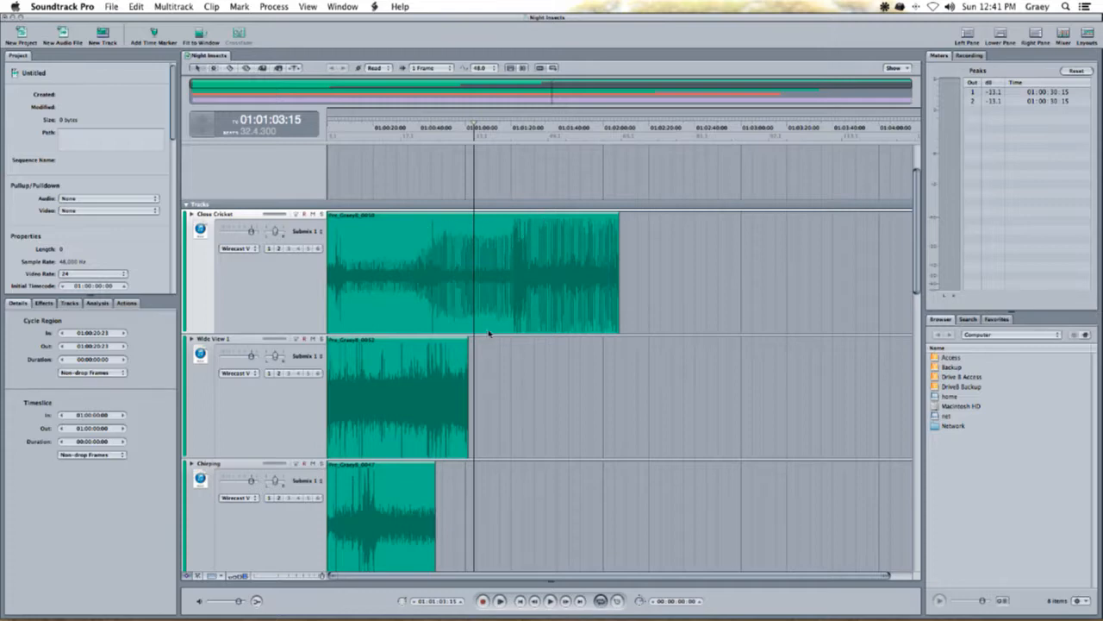
- Solo the Close Cricket track and enlarge its waveform around 01:00:10:19
mouse_move(372, 140)
left_mouse_down()
mouse_move(357, 138)
mouse_move(434, 138)
mouse_move(352, 131)
left_mouse_up()
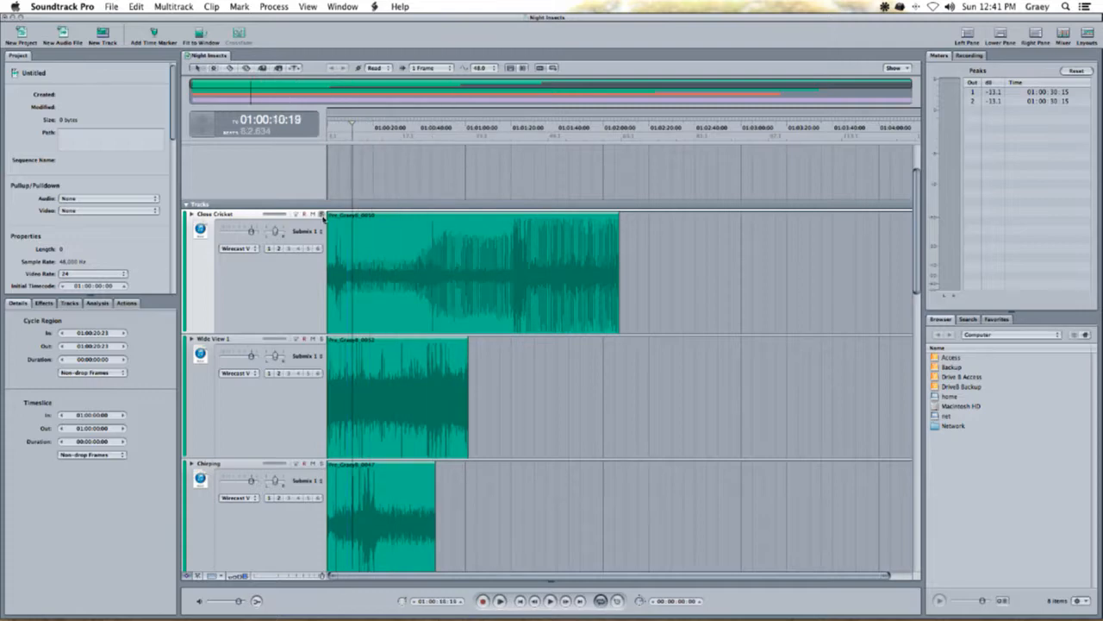
left_click(321, 214)
key("super+equal")
key("super+equal")
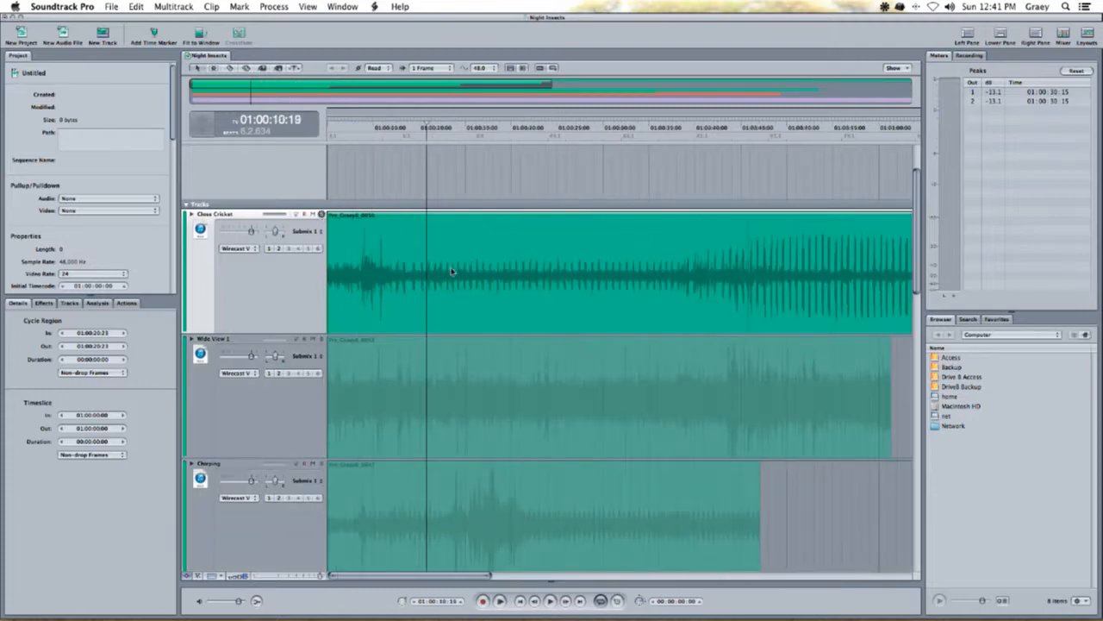
- Listen to the opening of the Close Cricket track, split its clip at about 01:00:07:05 and delete the opening piece
left_click(346, 135)
key("space")
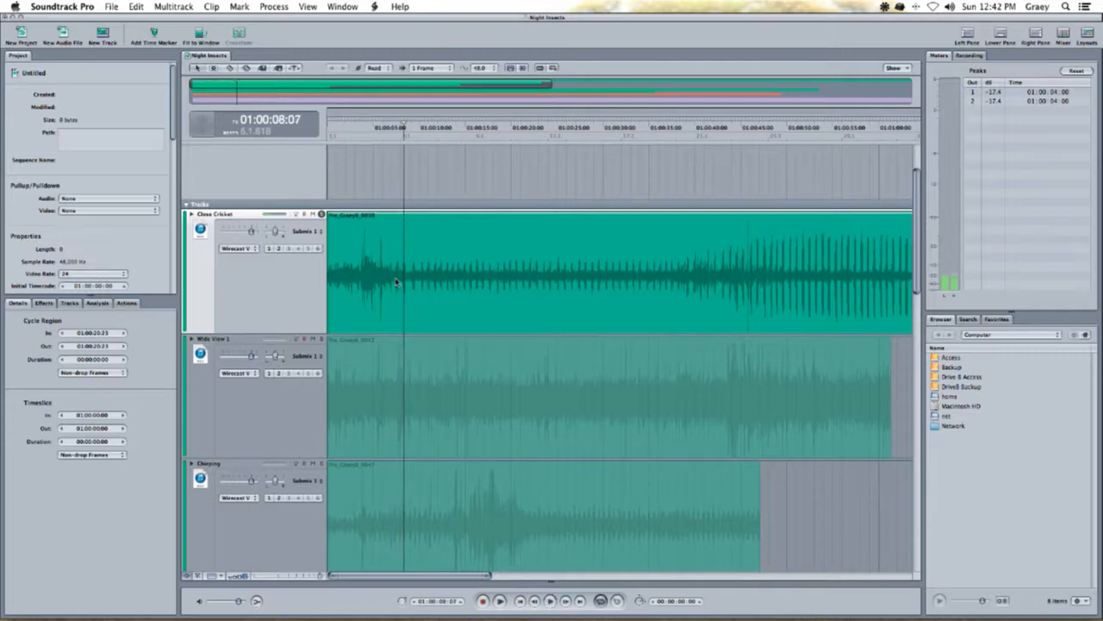
key("space")
left_click(357, 256)
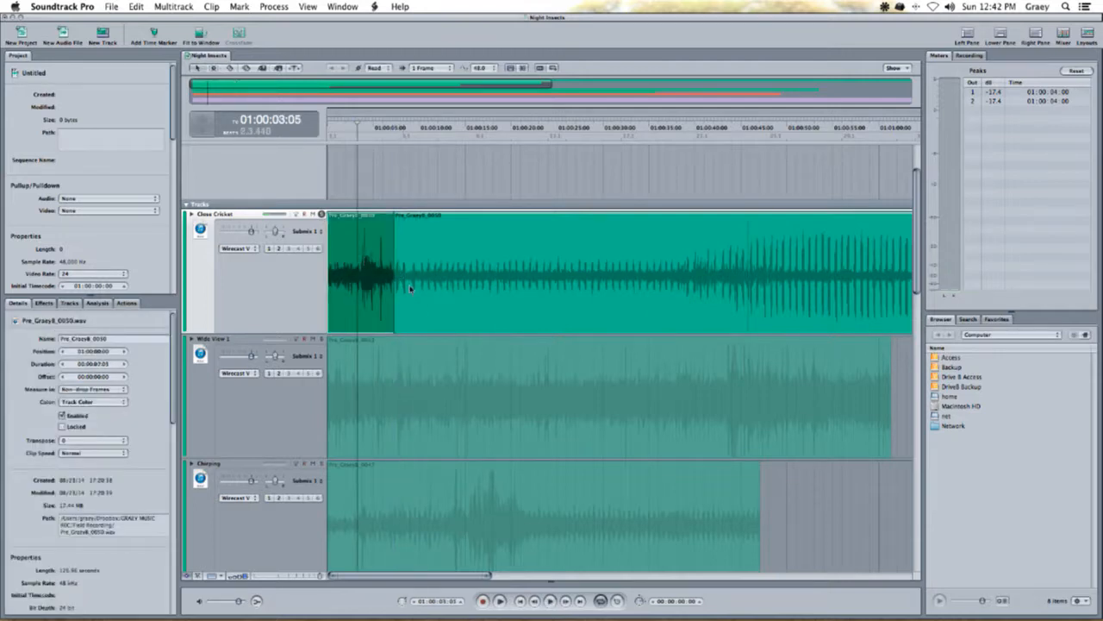
key("Delete")
key("super+minus")
key("super+minus")
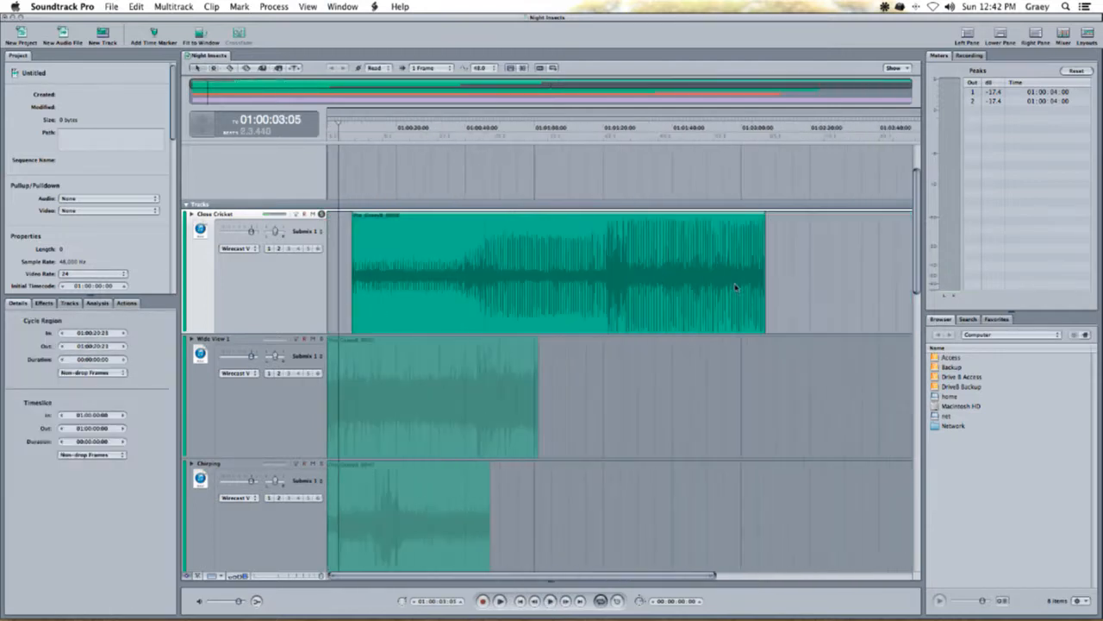
- Play the Close Cricket track from about 01:00:39:15 and inspect the enlarged waveform around 01:00:40
scroll(467, 143, "up", 1)
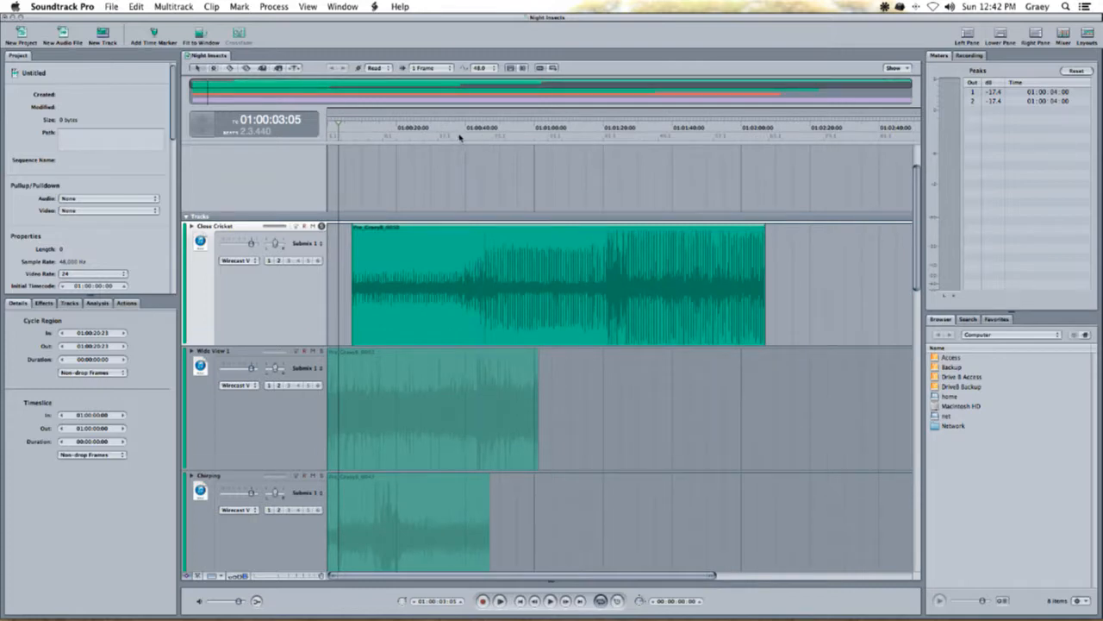
left_click(463, 139)
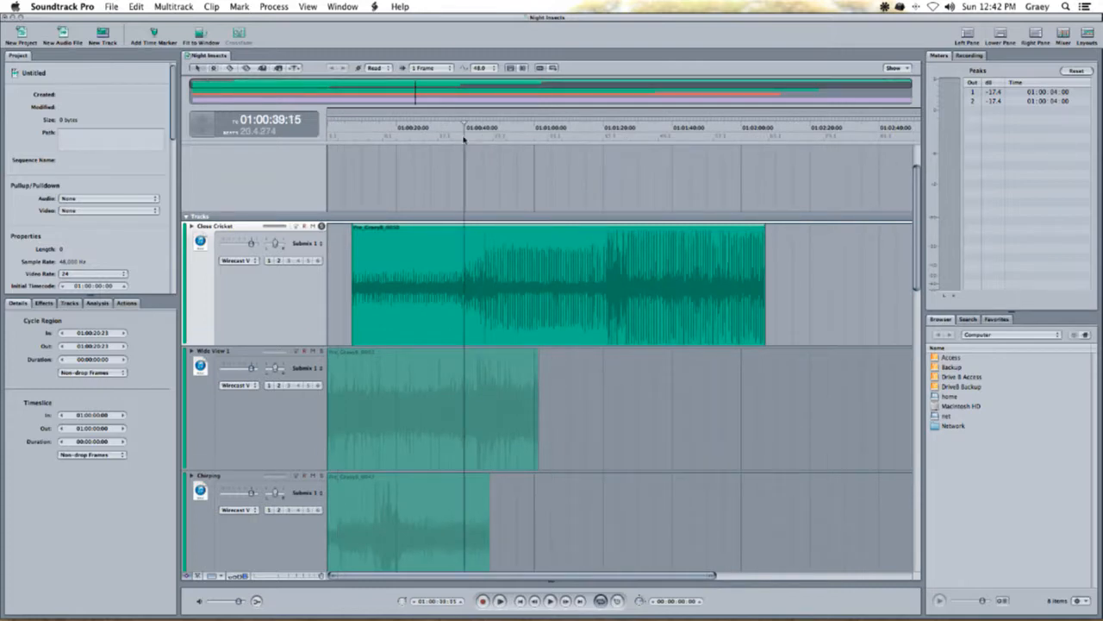
key("space")
key("super+equal")
key("super+equal")
key("super+equal")
key("space")
scroll(507, 292, "left", 8)
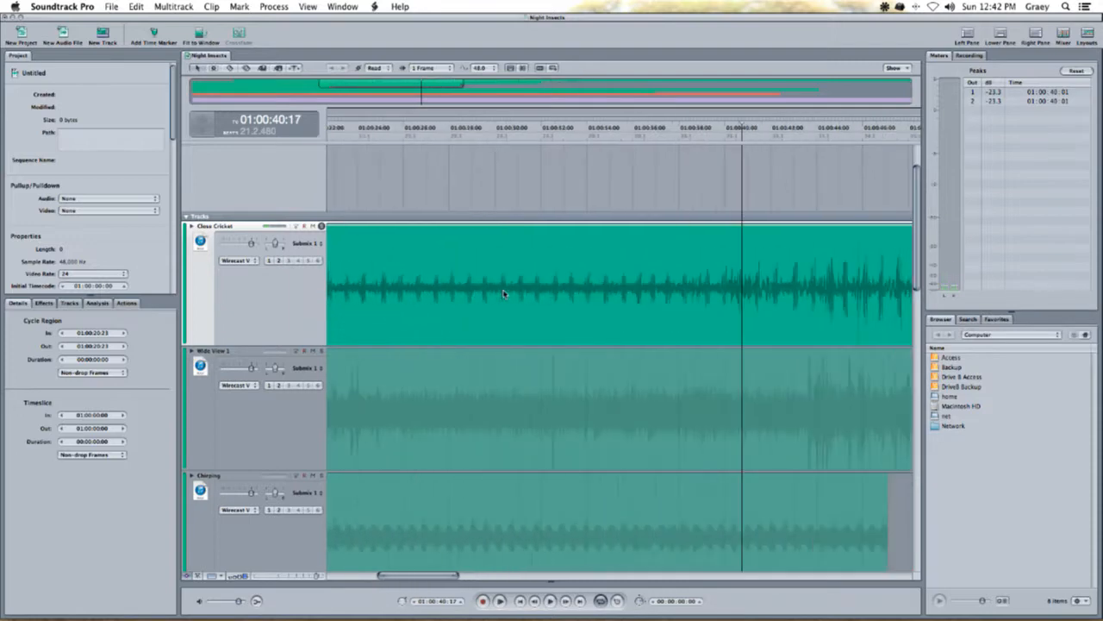
key("super+minus")
scroll(684, 303, "right", 3)
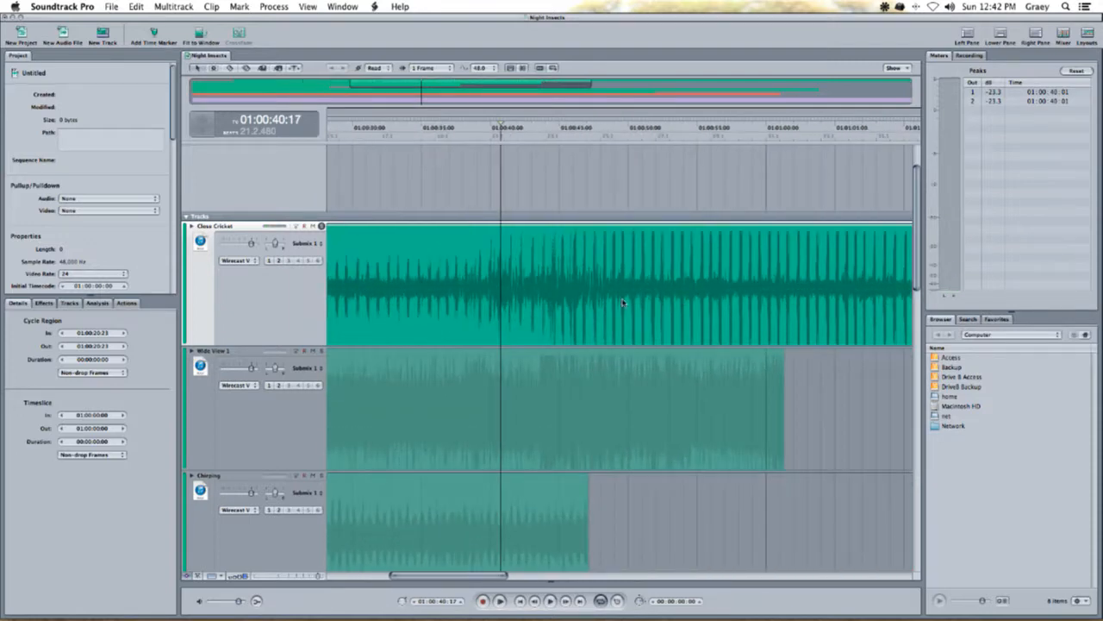
- Listen on from 01:00:40:17, then split off and delete the Close Cricket section between about 01:00:39 and 01:00:50
key("space")
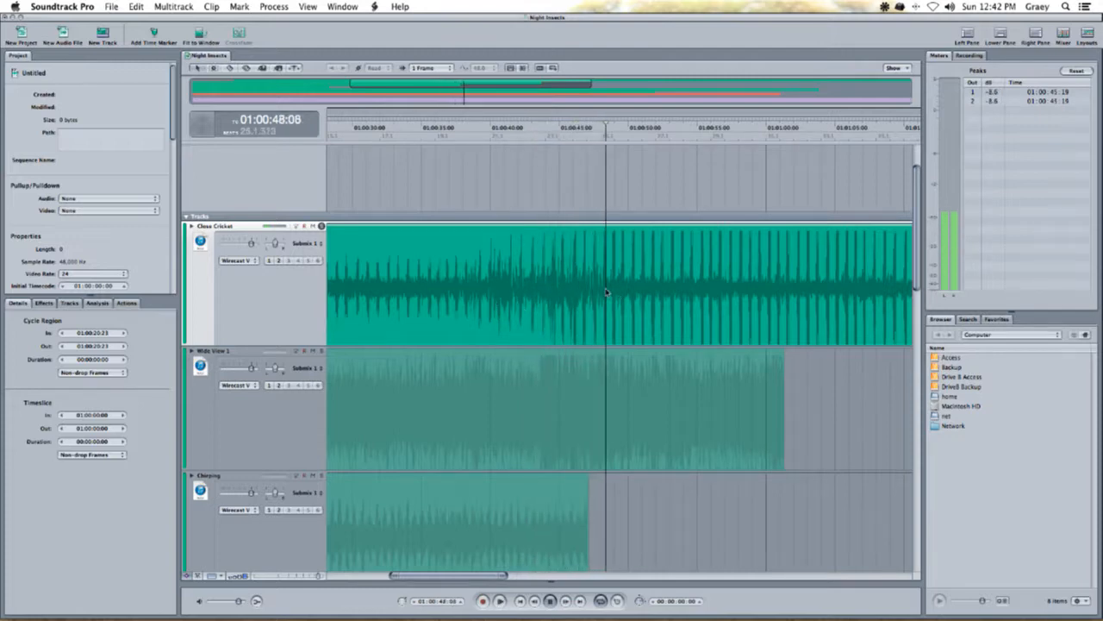
key("space")
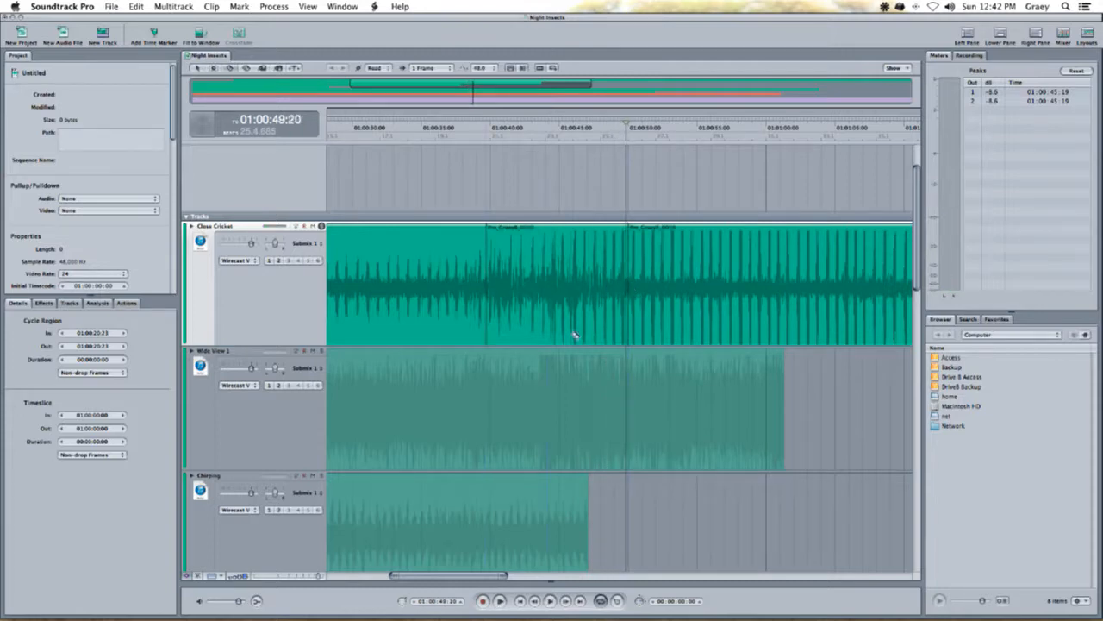
left_click(543, 284)
key("Delete")
key("Down")
key("Down")
key("Down")
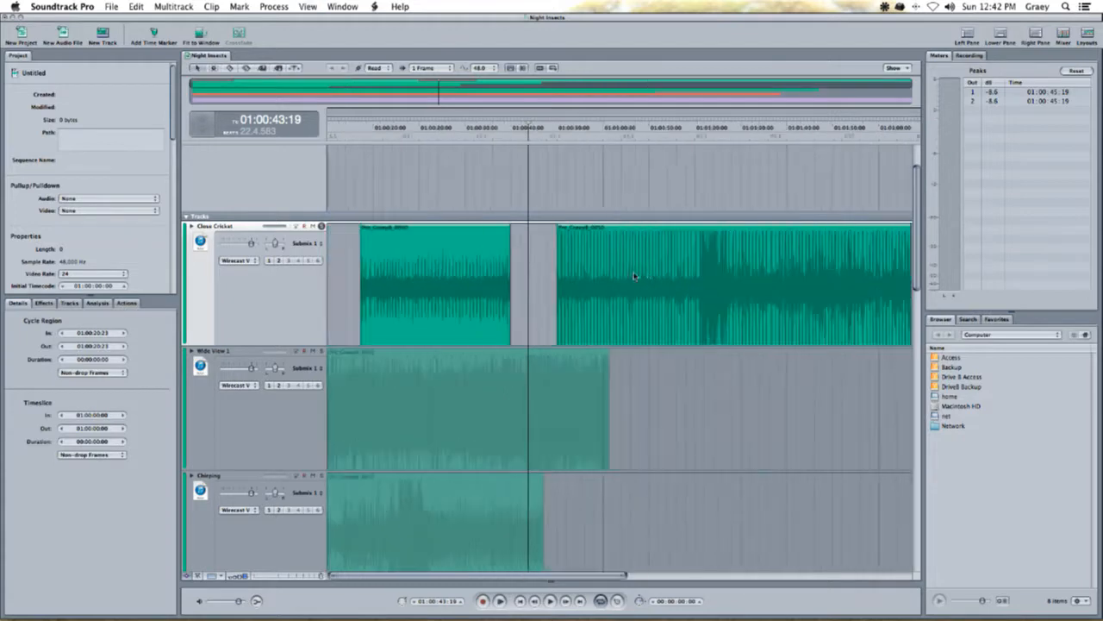
- Audition Close Cricket around 01:01:17 to 01:01:21, then split off and delete the dense section from about 01:01:20 to 01:01:28
left_click(610, 151)
key("Up")
key("Up")
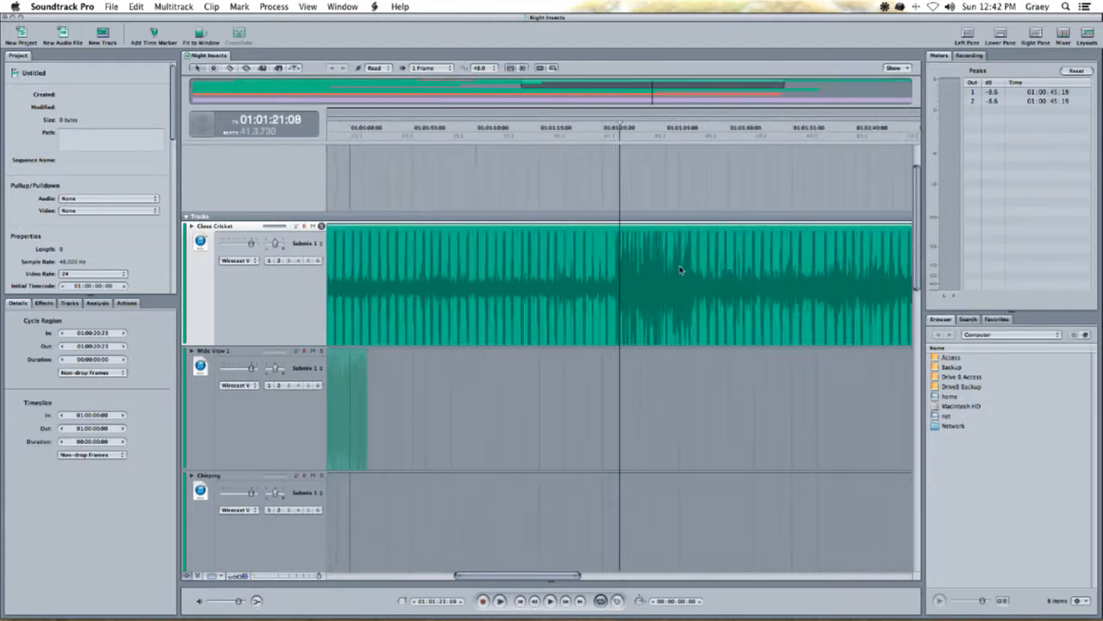
key("space")
left_click(583, 136)
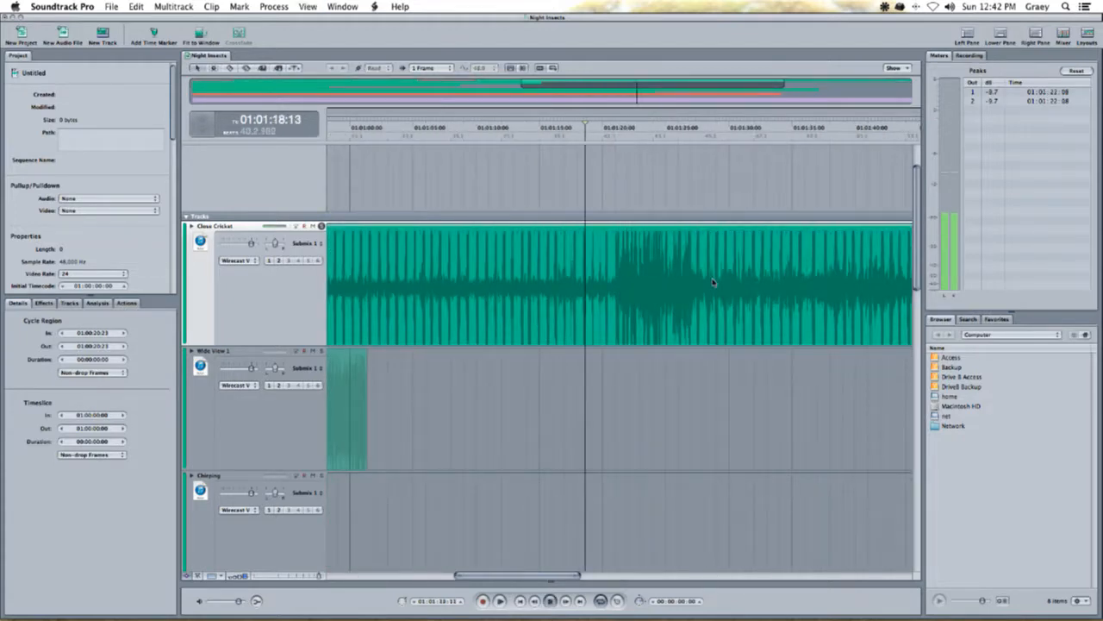
left_click(552, 139)
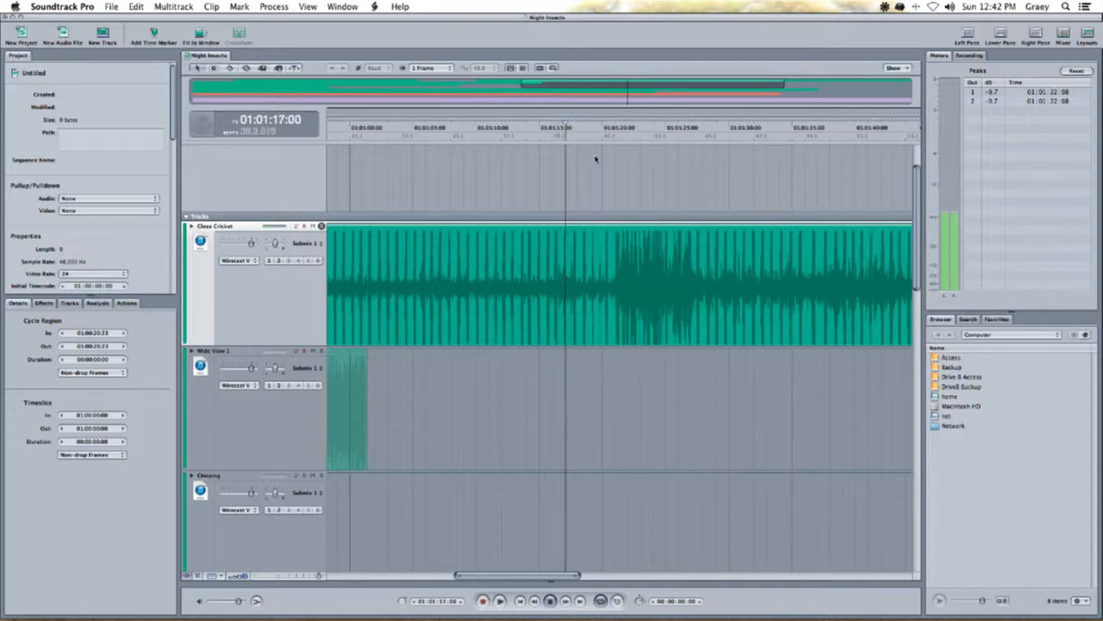
left_click(611, 139)
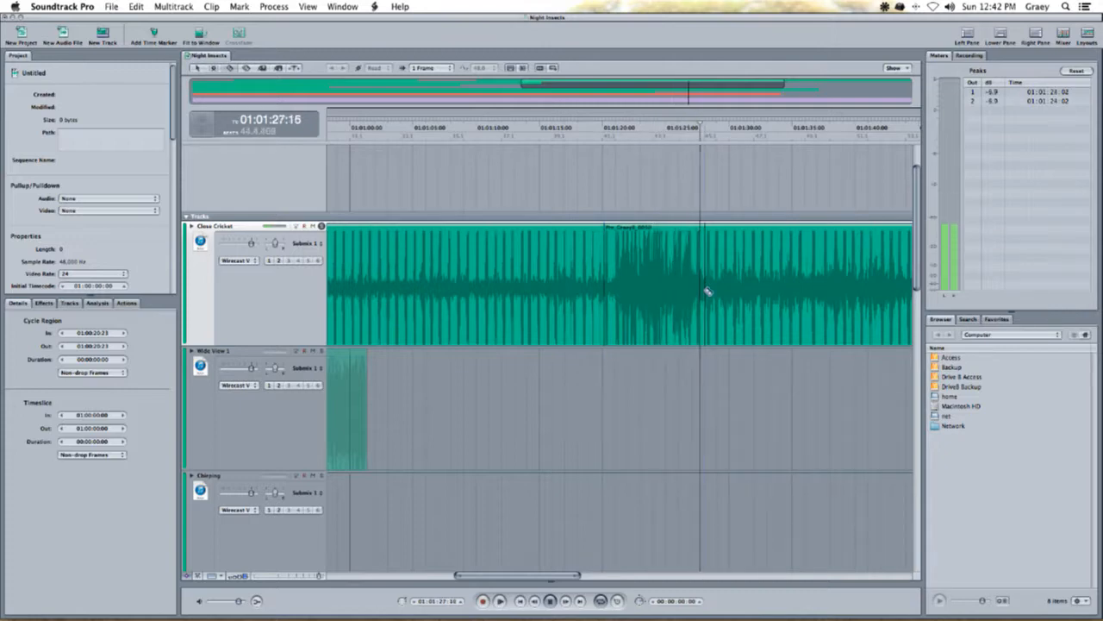
left_click(662, 285)
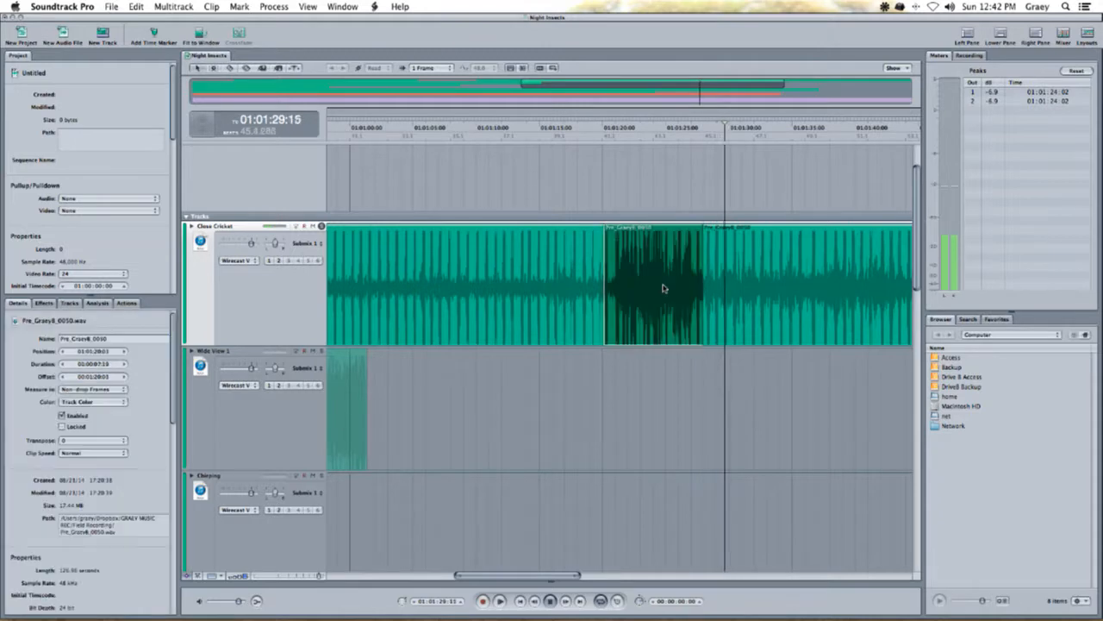
key("Delete")
key("super+minus")
key("super+minus")
key("super+minus")
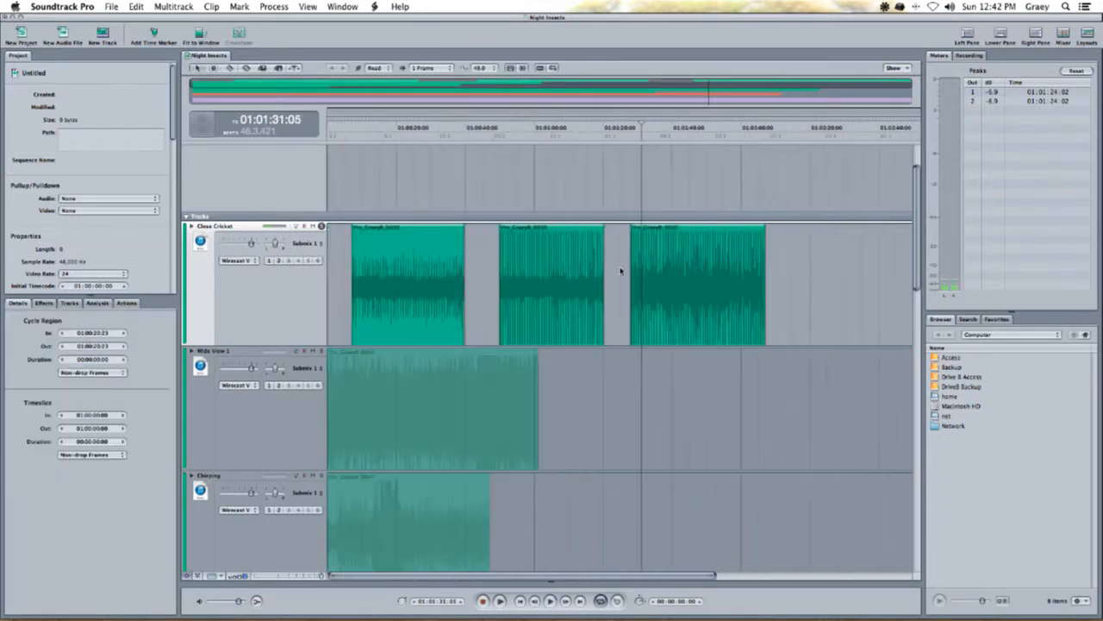
- Compare the gap between the first two Close Cricket clips with the track's solo off and on again
left_click(428, 137)
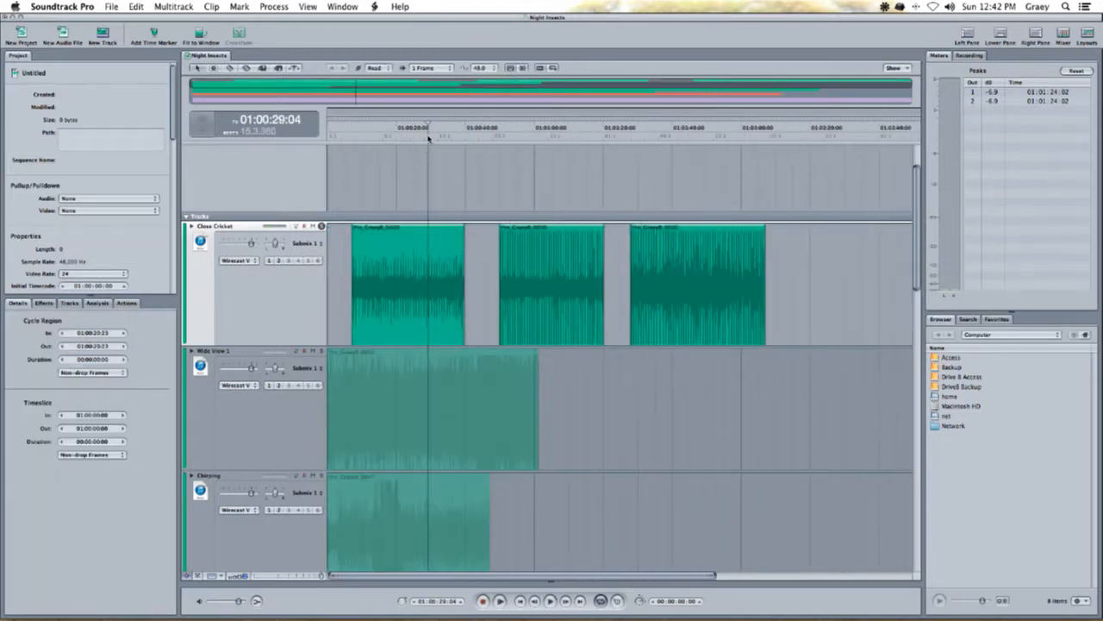
left_click(490, 286)
left_click(321, 226)
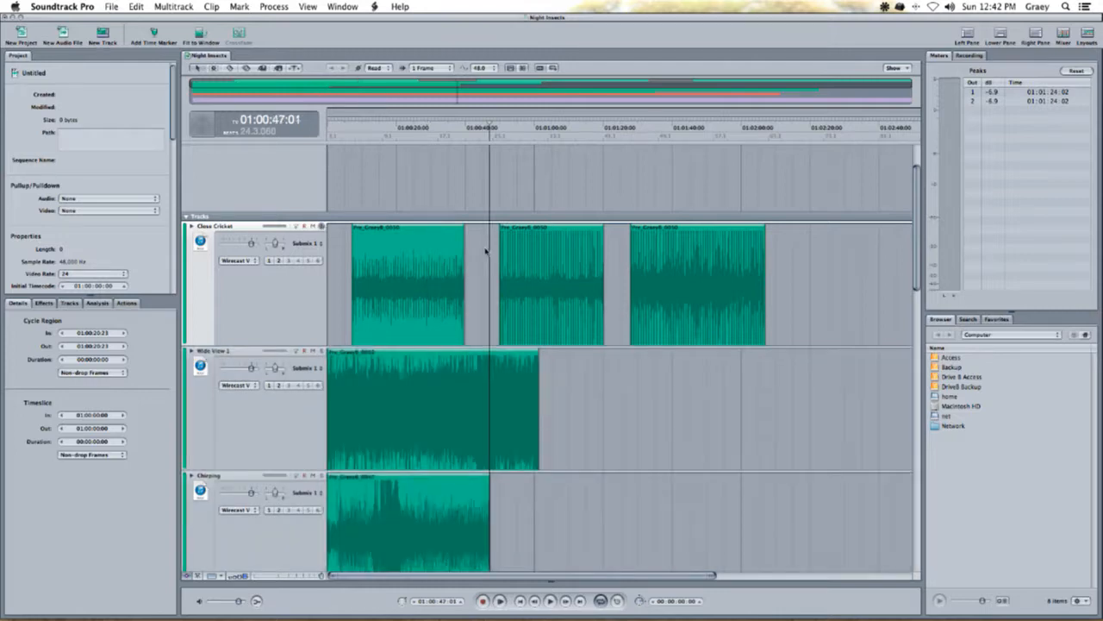
left_click(428, 131)
left_click(321, 226)
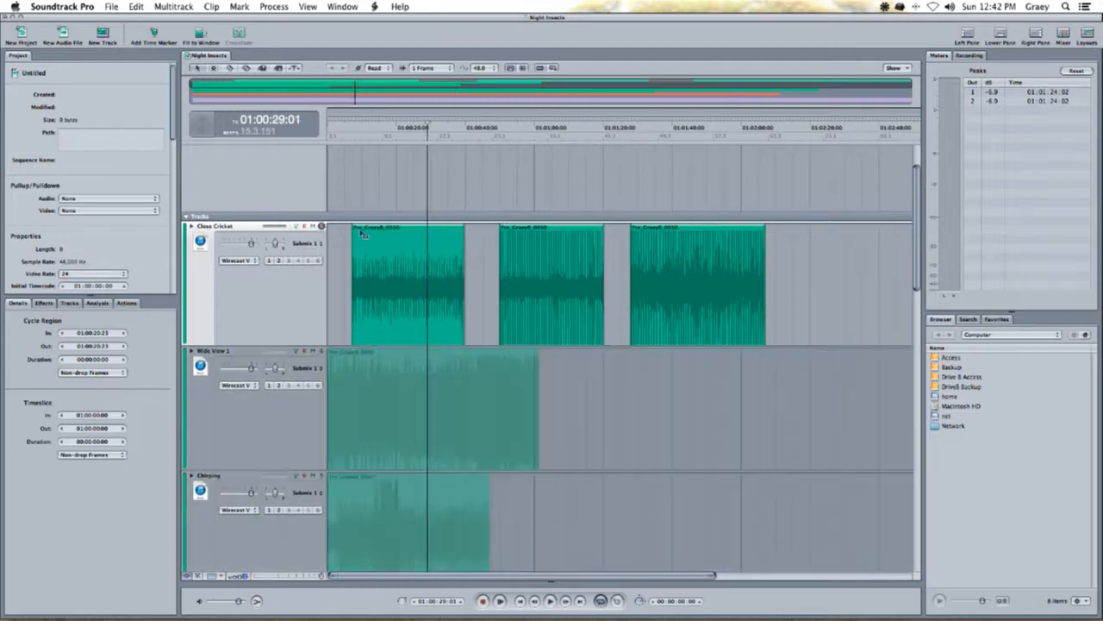
left_click(493, 277)
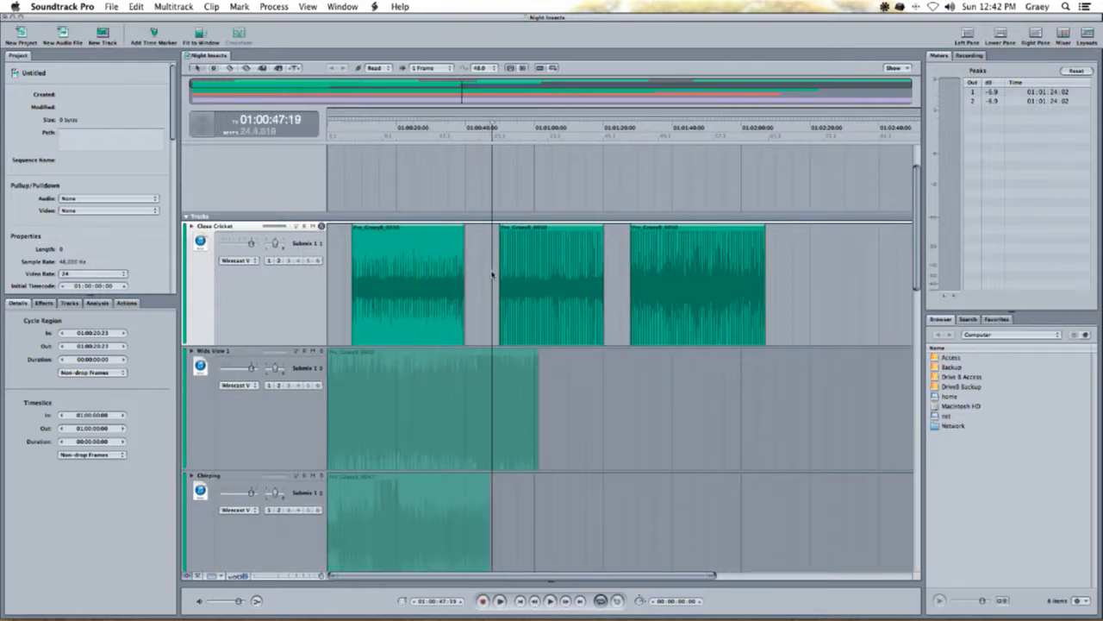
- Inspect the first Close Cricket clip at several points from about 01:00:15:22 onward
left_click(381, 138)
key("Up")
key("Up")
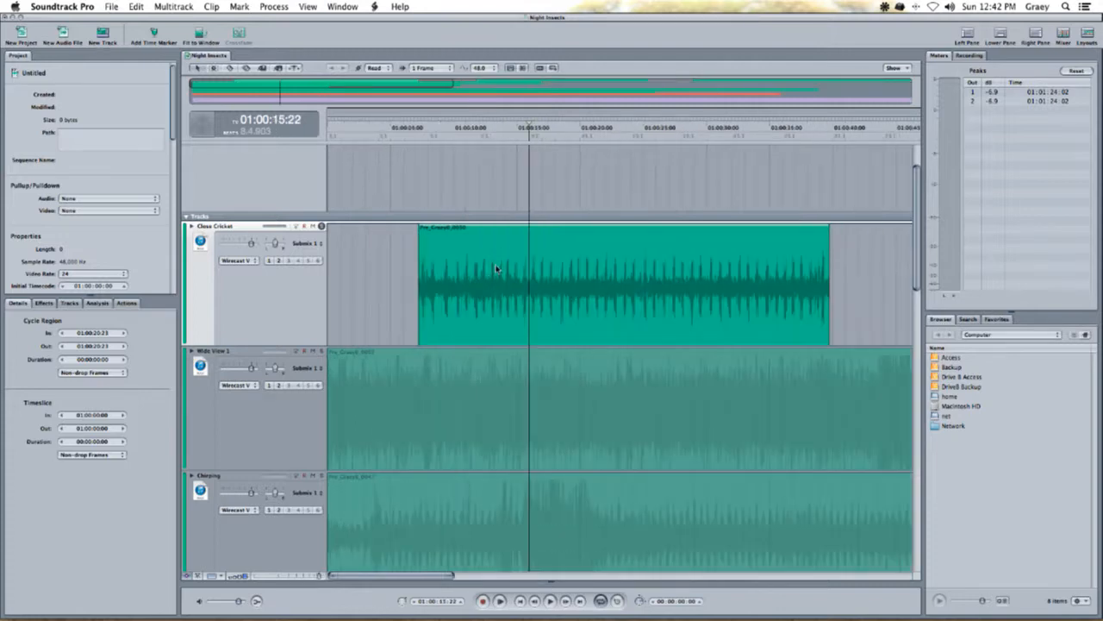
left_click(443, 134)
left_click(491, 133)
left_click(547, 134)
left_click(585, 133)
left_click(601, 135)
- Shift the three Close Cricket clips earlier so the first starts at 01:00:00:21, narrowing the gaps between them
key("Down")
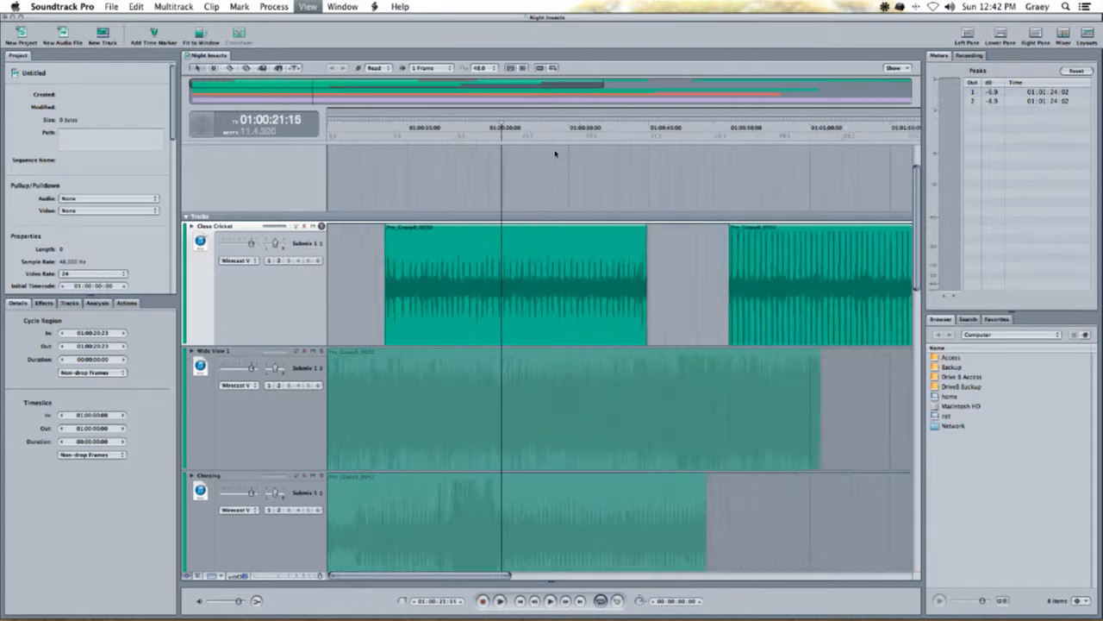
key("Down")
left_click_drag(601, 280, 579, 284)
left_click_drag(778, 285, 729, 286)
left_click(881, 267)
left_click_drag(897, 264, 433, 266)
left_click(862, 274)
left_click(390, 124)
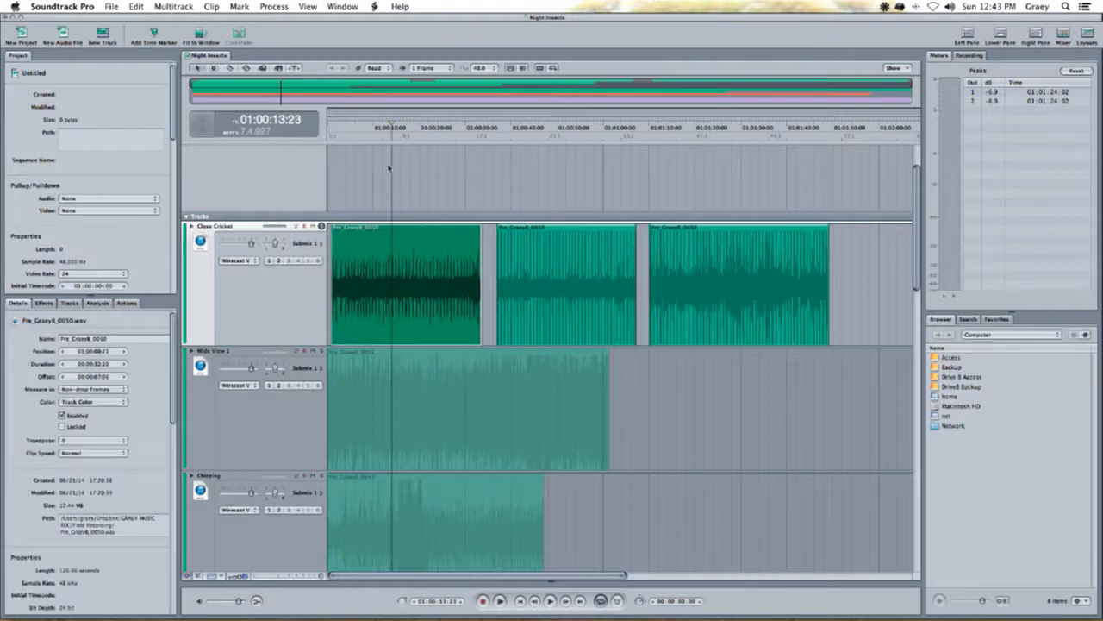
- Move the third Close Cricket clip to 01:01:16:01 and the second clip to 01:00:39:10 to space them out
left_click_drag(363, 132, 341, 133)
left_click_drag(710, 279, 738, 280)
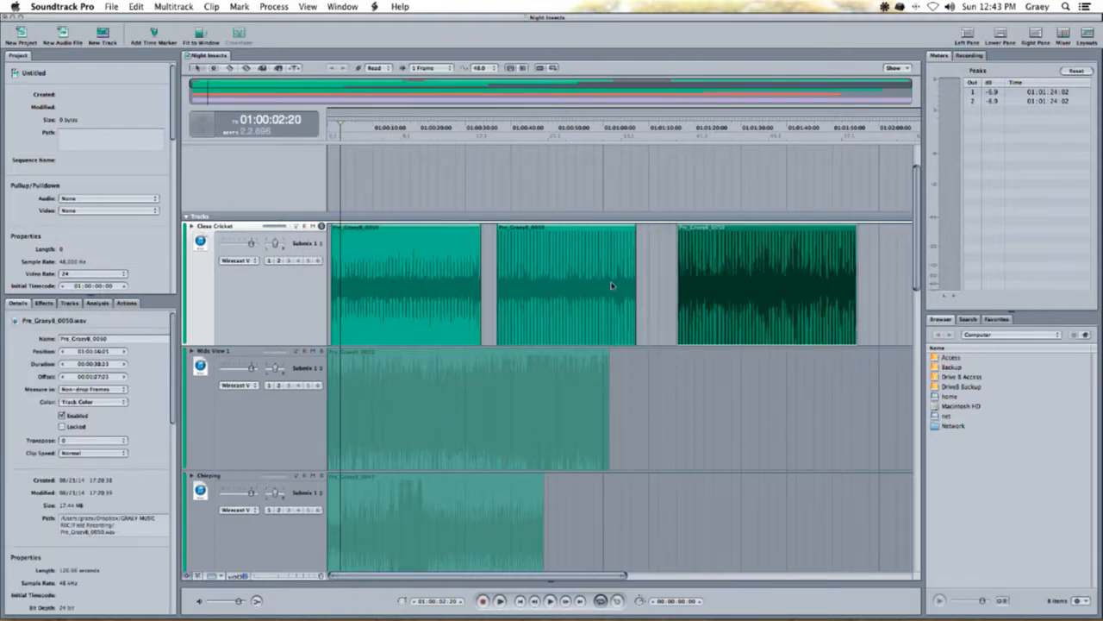
left_click_drag(593, 285, 605, 284)
- Listen to the first Close Cricket clip from about 01:00:18 and from near its beginning, checking its enlarged waveform
left_click_drag(378, 146, 411, 135)
key("space")
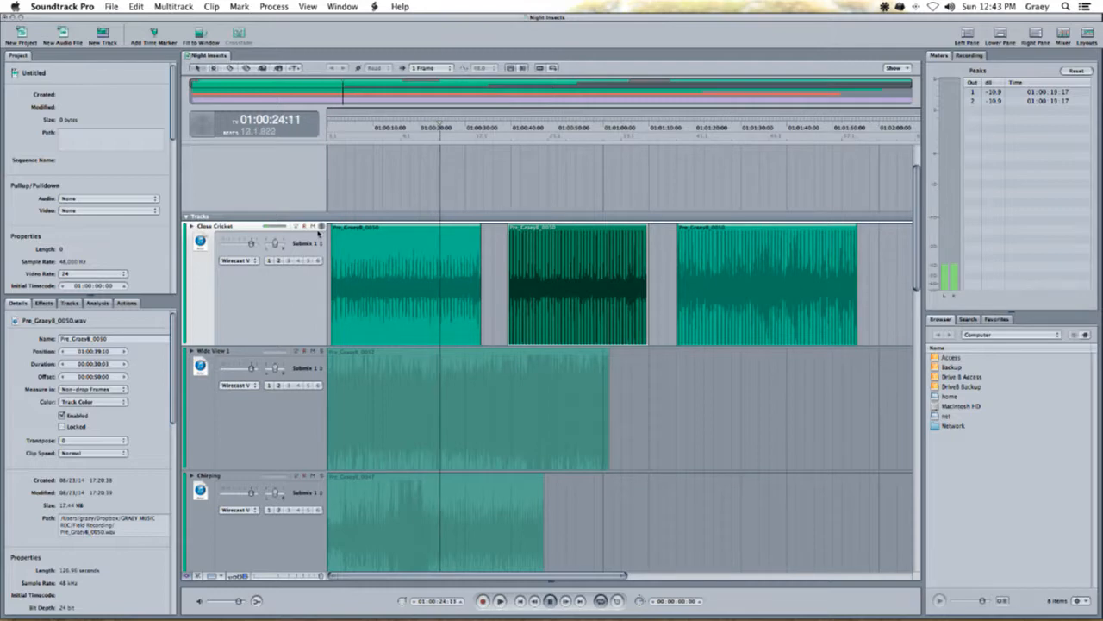
key("super+equal")
key("space")
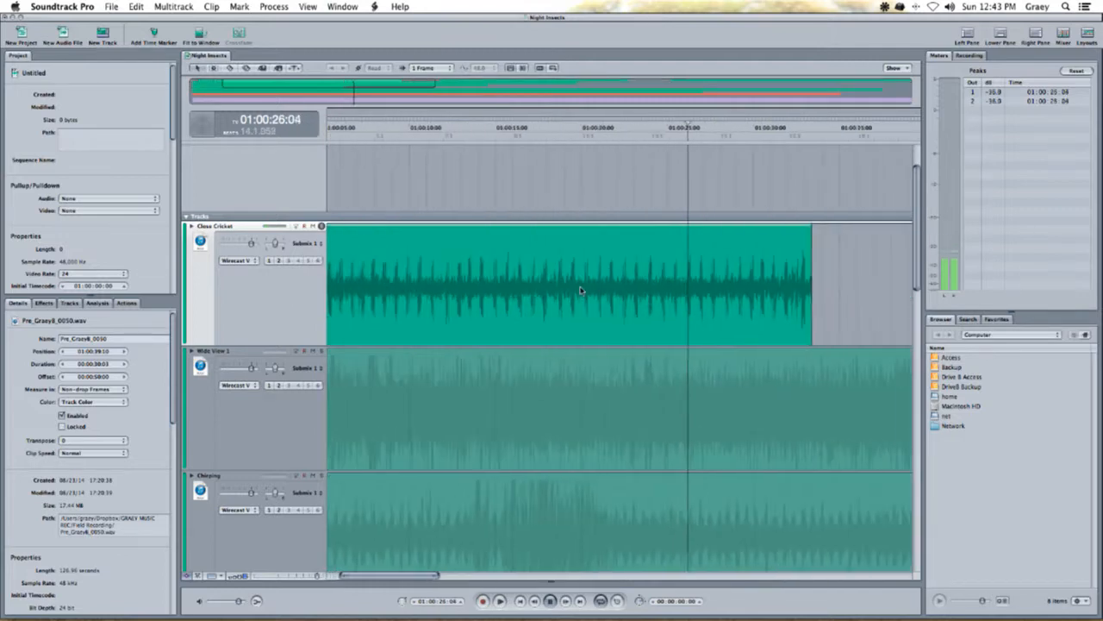
left_click(385, 125)
scroll(380, 129, "left", 3)
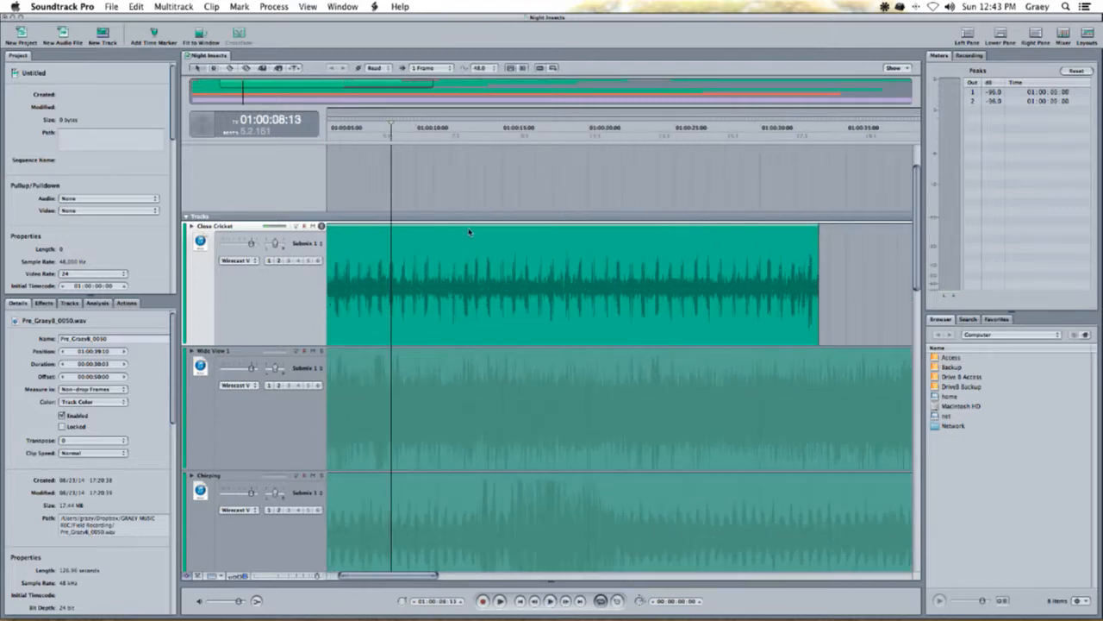
left_click(356, 131)
key("super+minus")
key("super+minus")
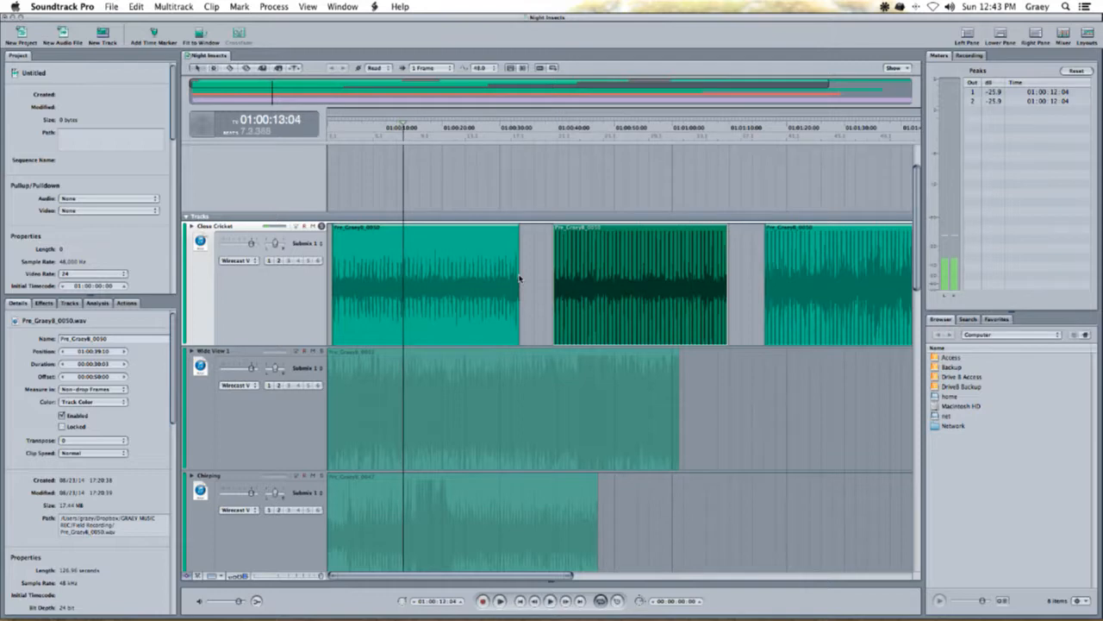
- Compare Close Cricket soloed together with Wide View 1 against Close Cricket soloed alone
left_click(324, 351)
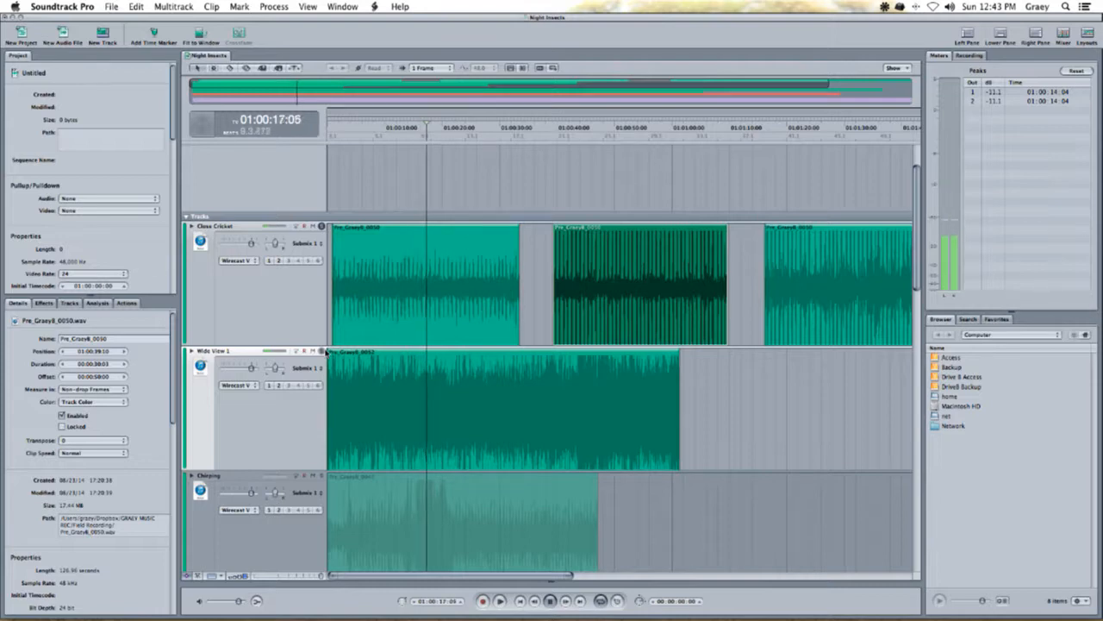
left_click(323, 351)
left_click(323, 227)
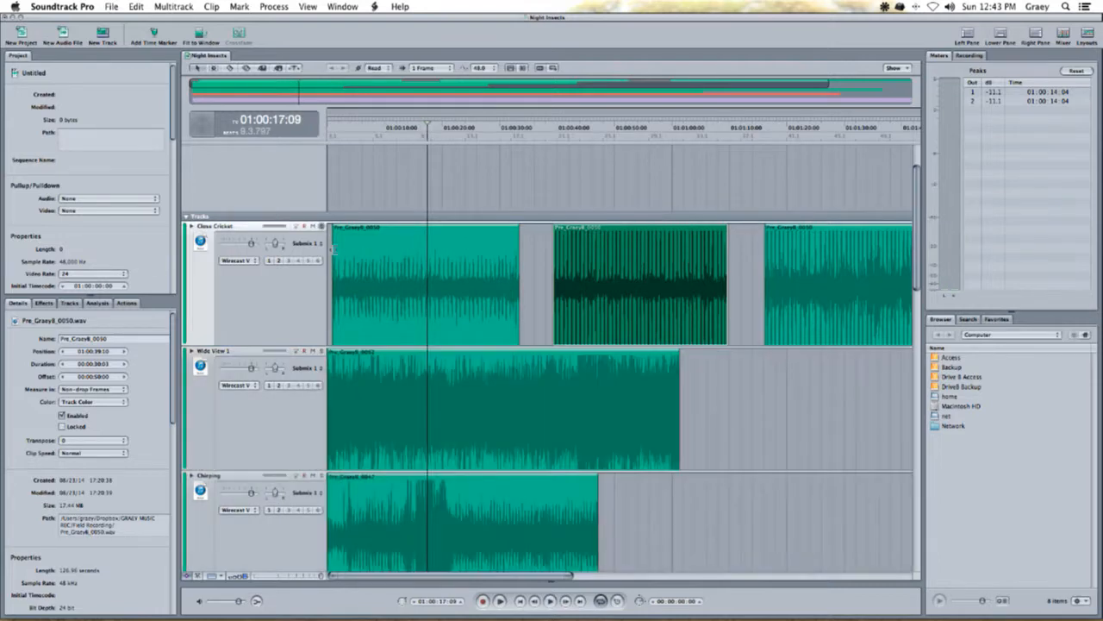
left_click(322, 227)
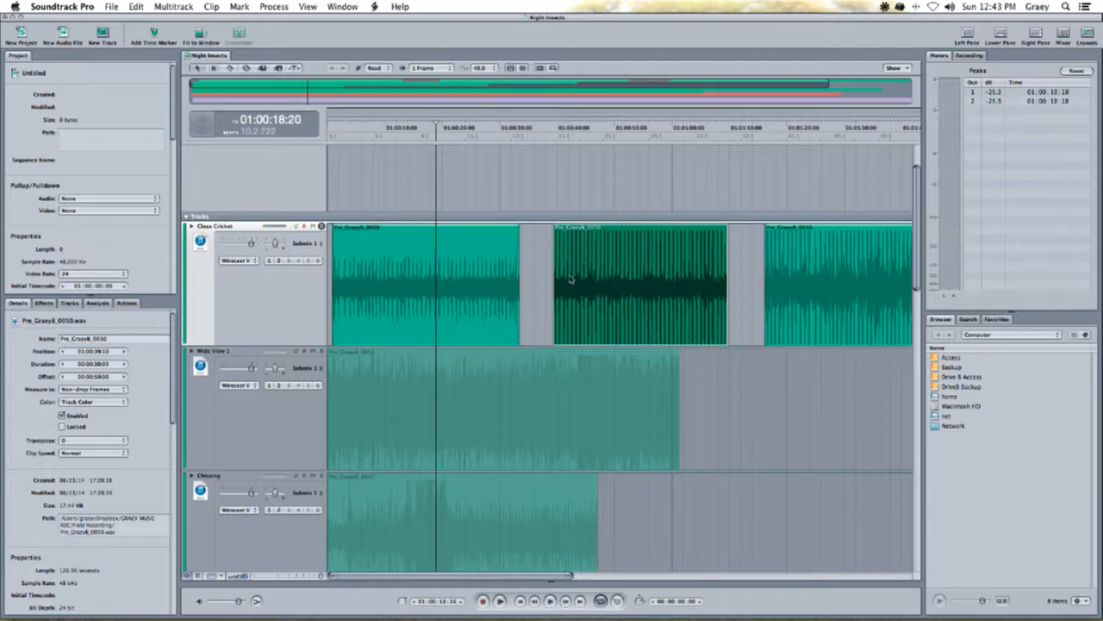
key("space")
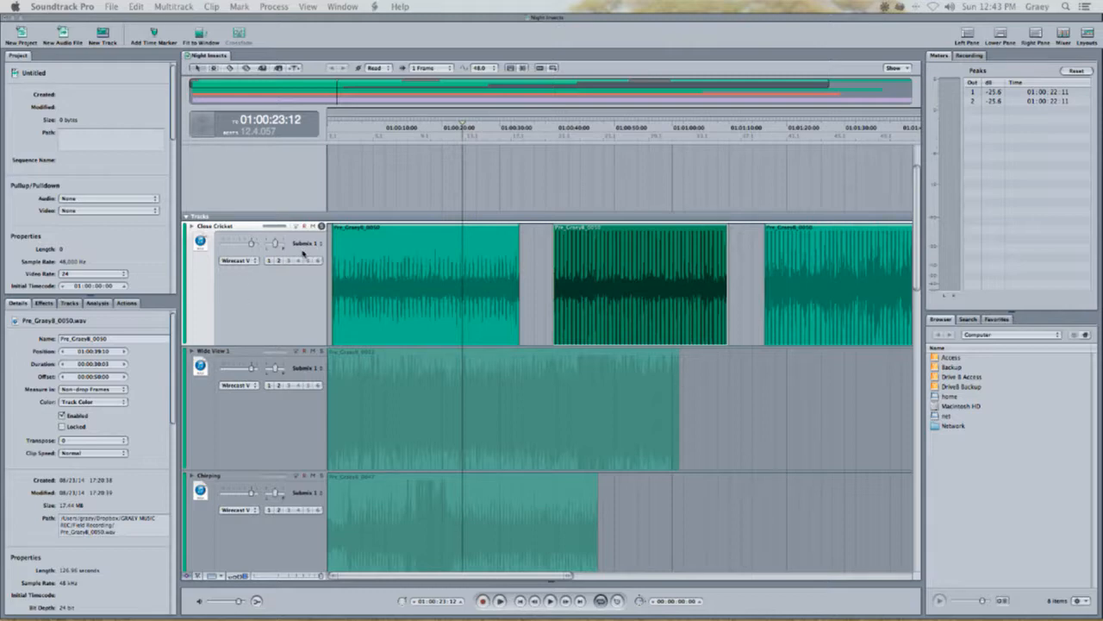
- Turn off the solo on Close Cricket and play all tracks together from 01:00:23:12
left_click(322, 226)
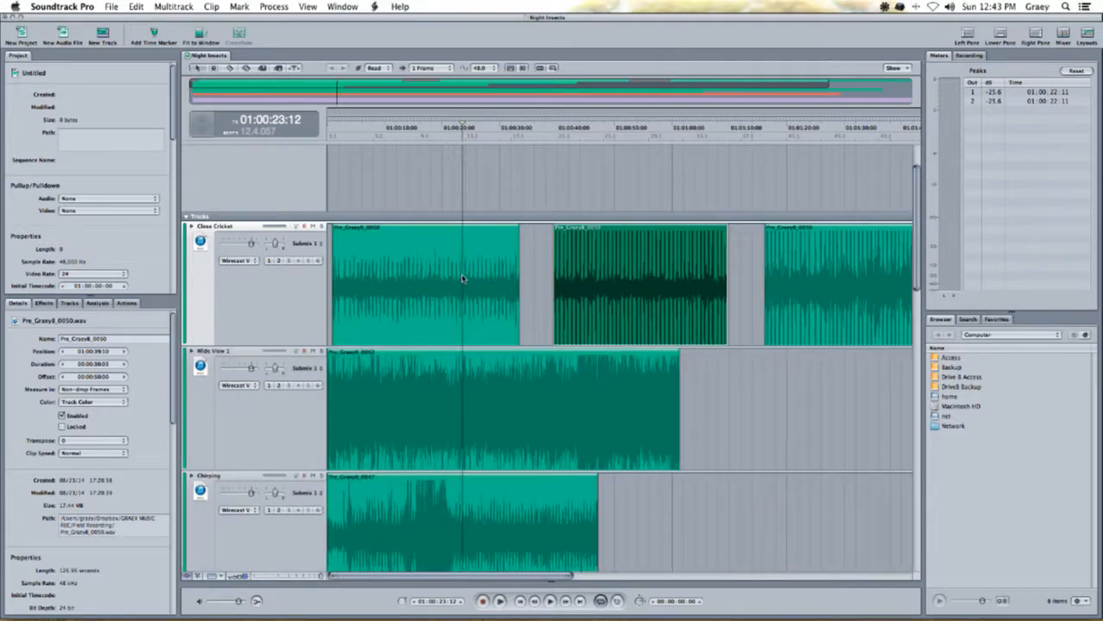
key("space")
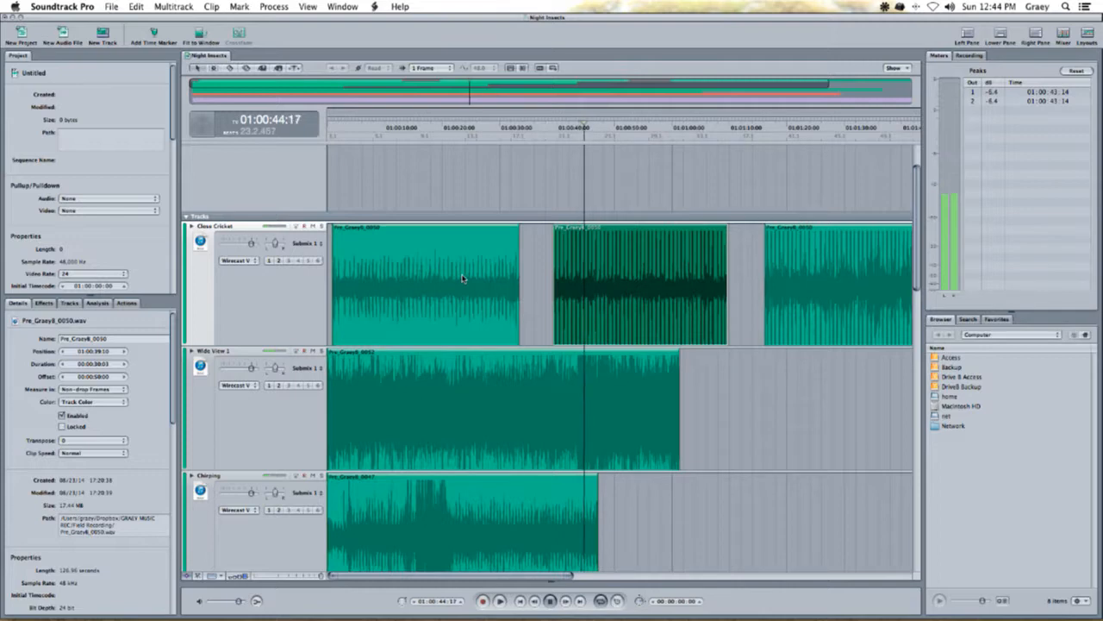
key("space")
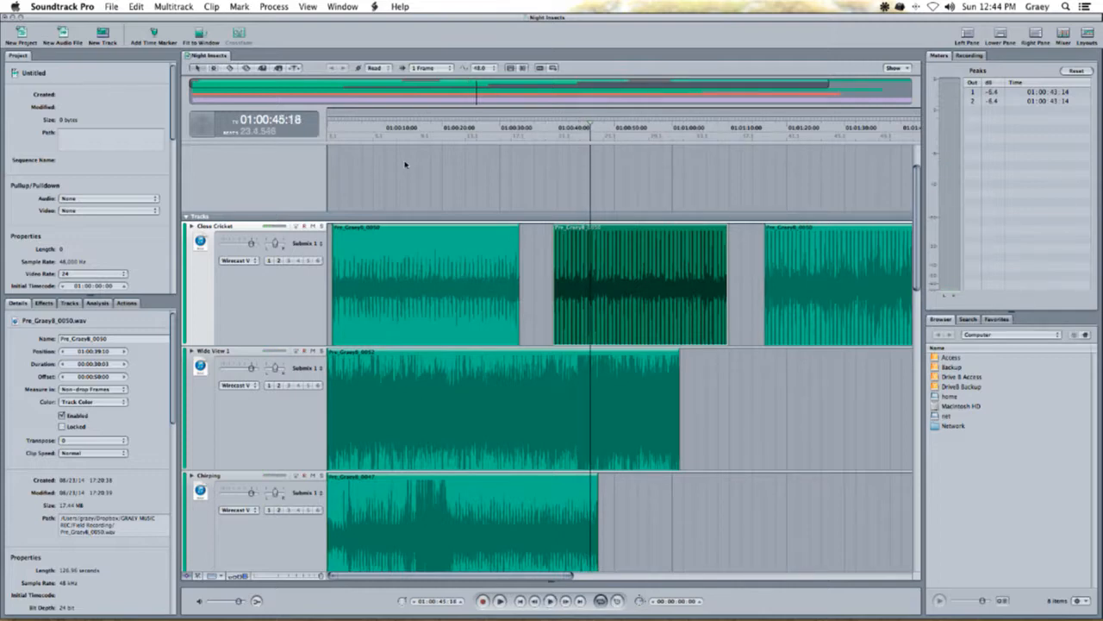
- Move the playhead to 01:00:11:01 and raise the Master volume slightly
left_click(392, 138)
scroll(406, 290, "down", 10)
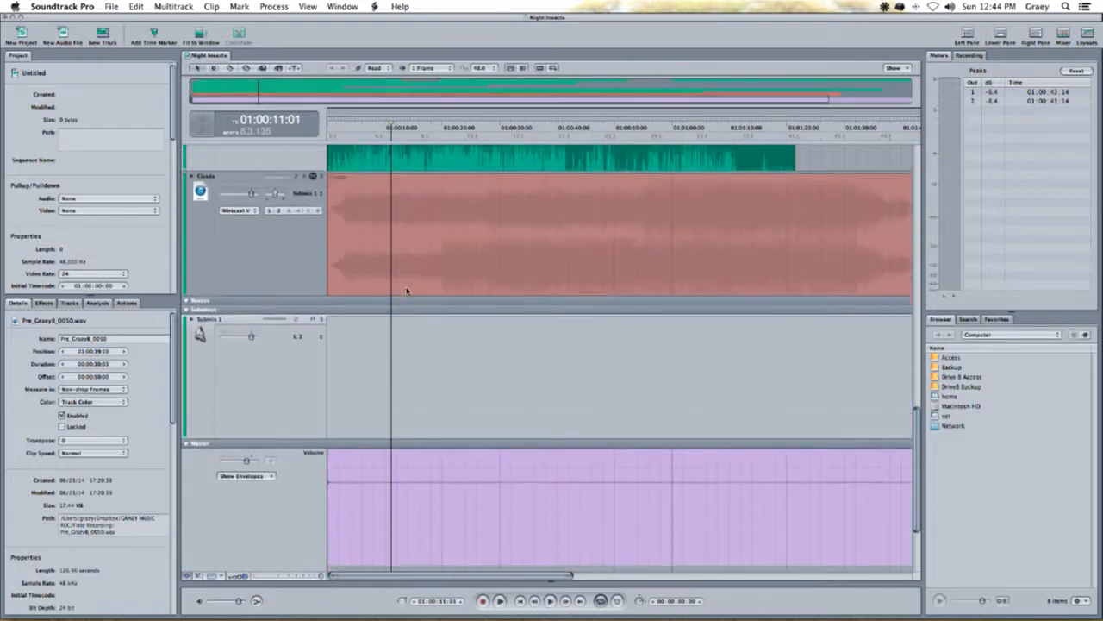
scroll(322, 271, "down", 3)
left_click(259, 472)
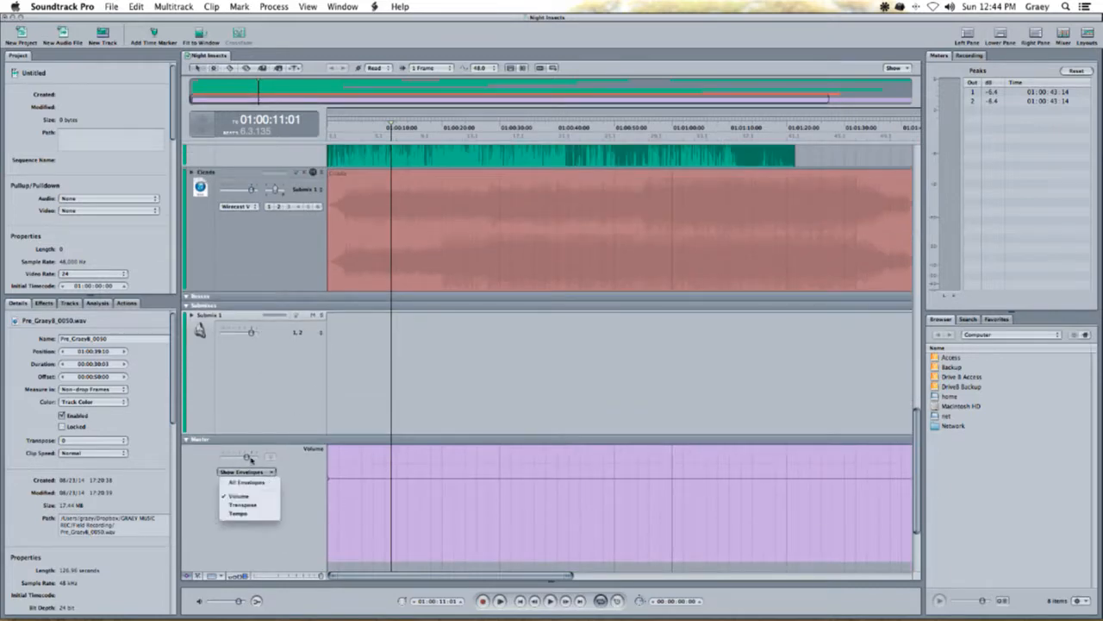
left_click(270, 463)
left_click_drag(247, 458, 250, 458)
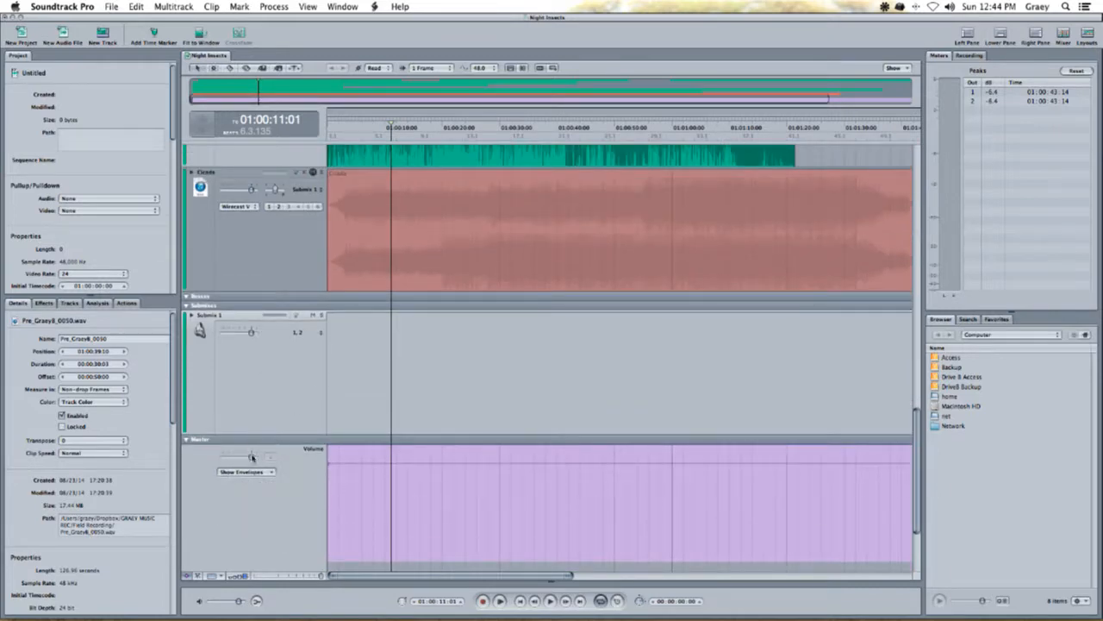
- Solo the Close Cricket track and play its first clip from 01:00:11:01
scroll(362, 330, "up", 13)
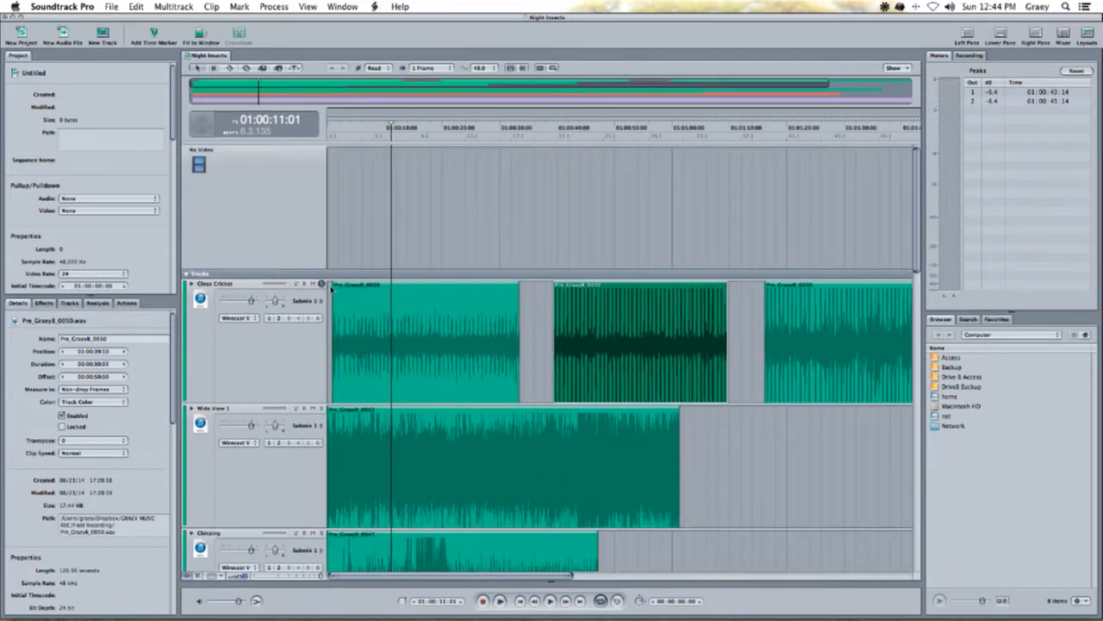
left_click(323, 284)
key("space")
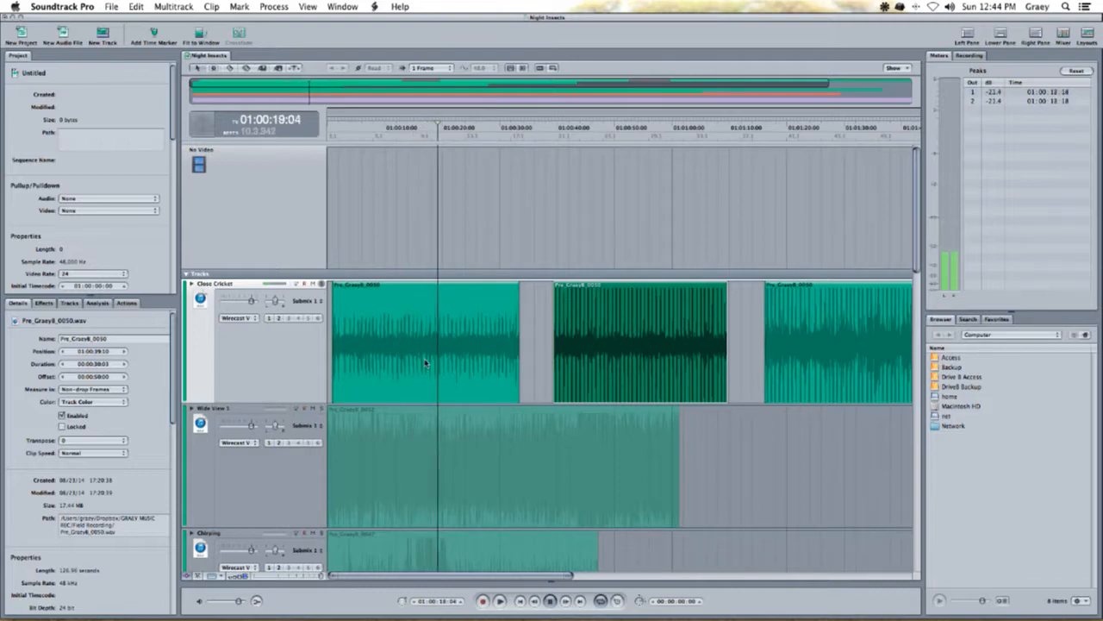
- Raise the Master volume further, close to its maximum, and continue playback from 01:00:19:08
scroll(390, 320, "down", 3)
scroll(387, 340, "down", 10)
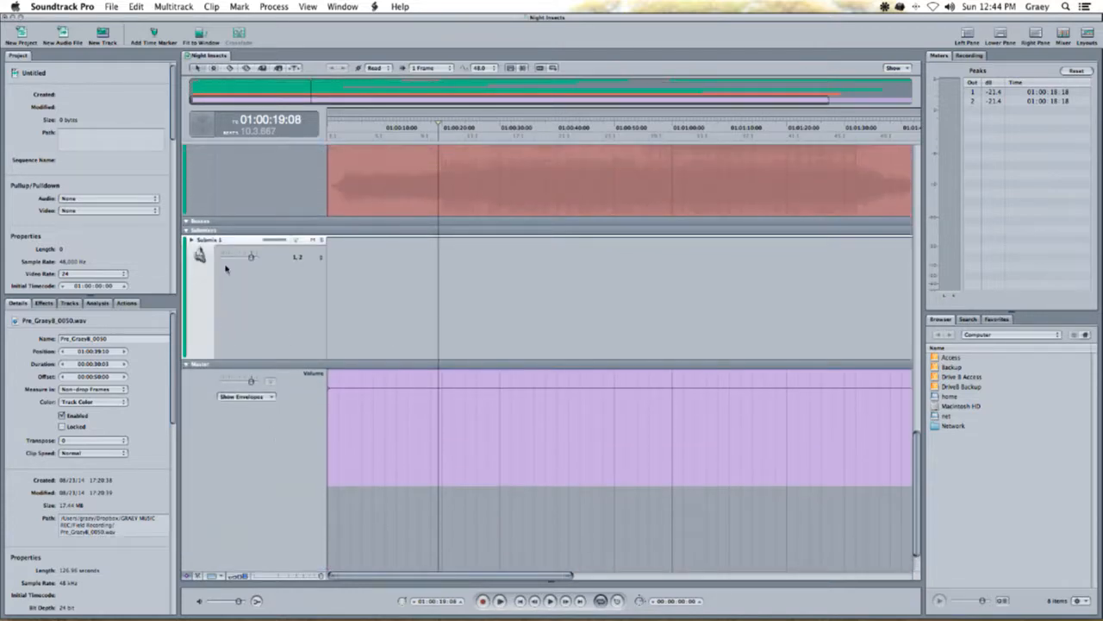
left_click_drag(251, 381, 256, 380)
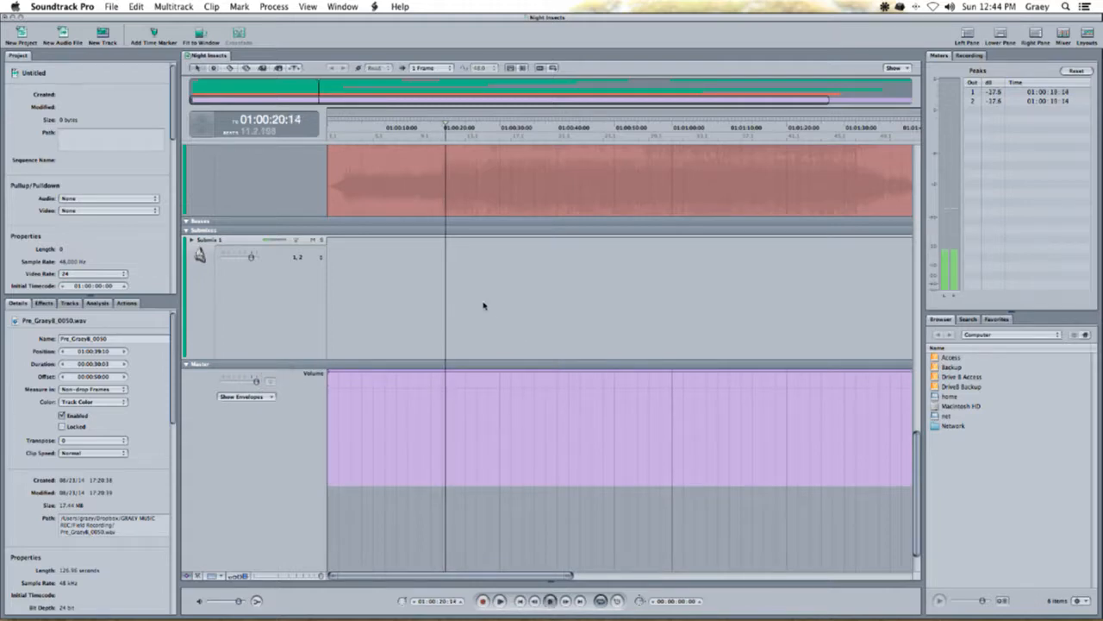
- Return to the start of the timeline, look over the three Close Cricket clips and clear the clip selection
scroll(484, 303, "up", 3)
scroll(484, 303, "up", 4)
scroll(475, 311, "up", 10)
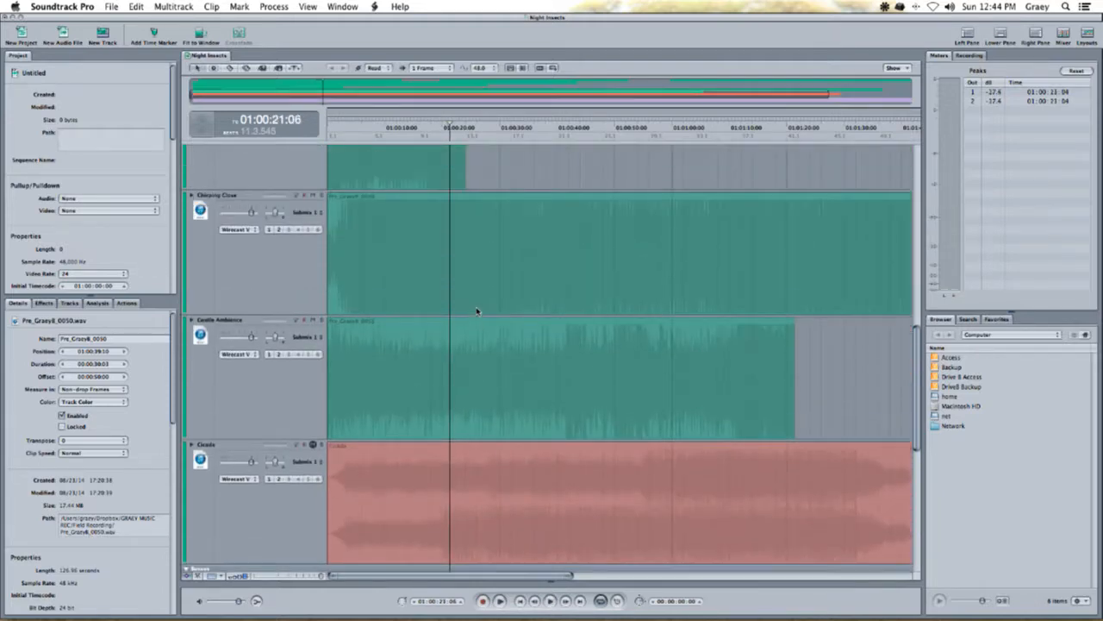
scroll(477, 301, "up", 8)
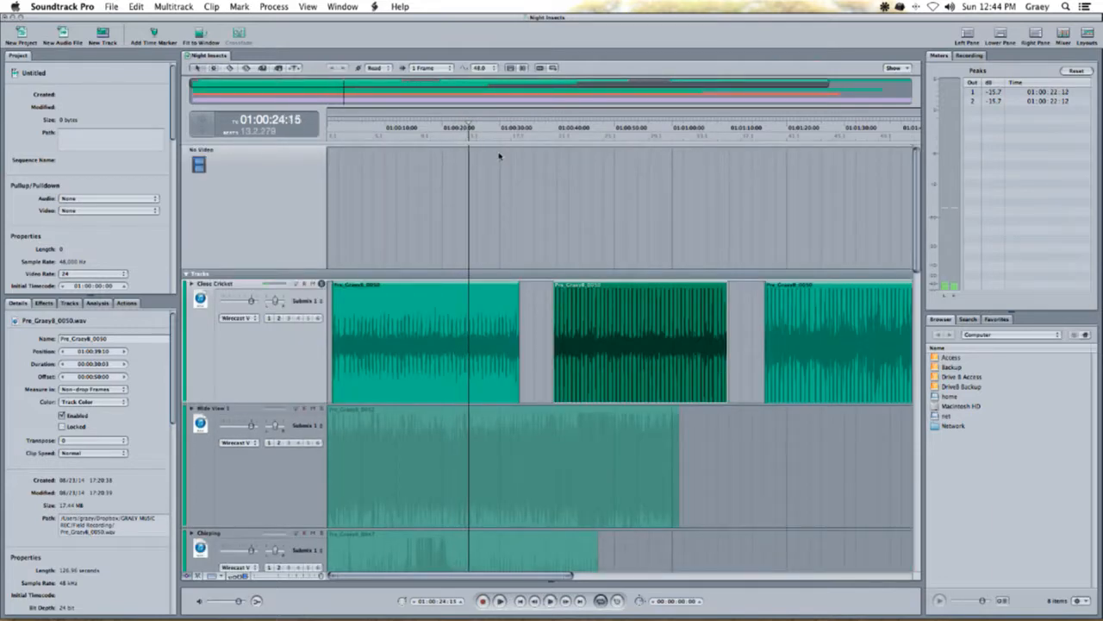
left_click_drag(400, 143, 299, 132)
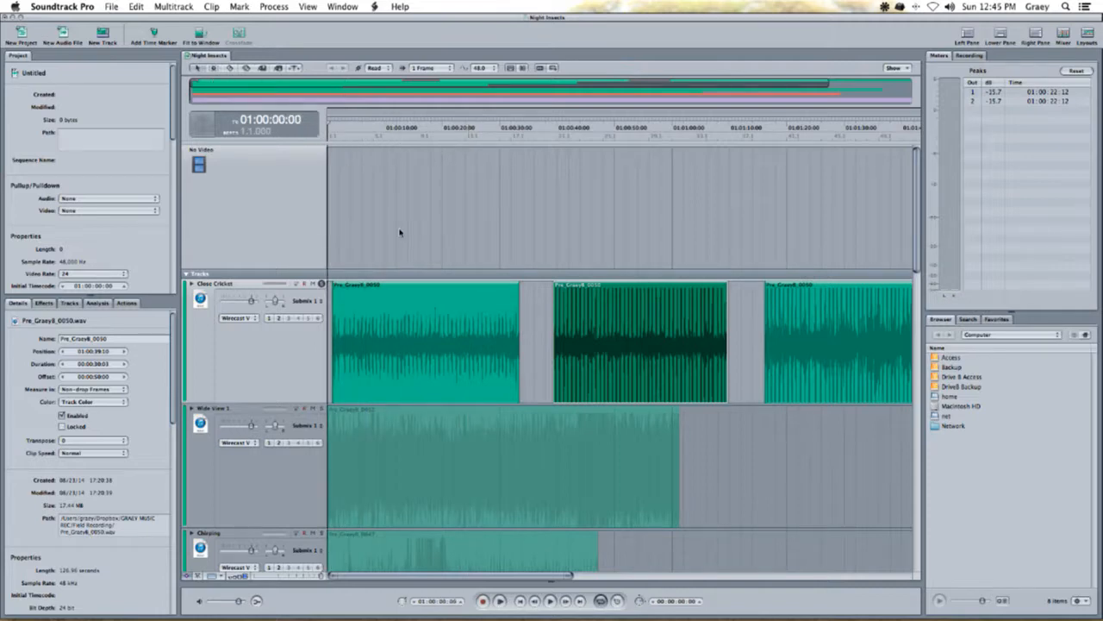
scroll(401, 232, "right", 5)
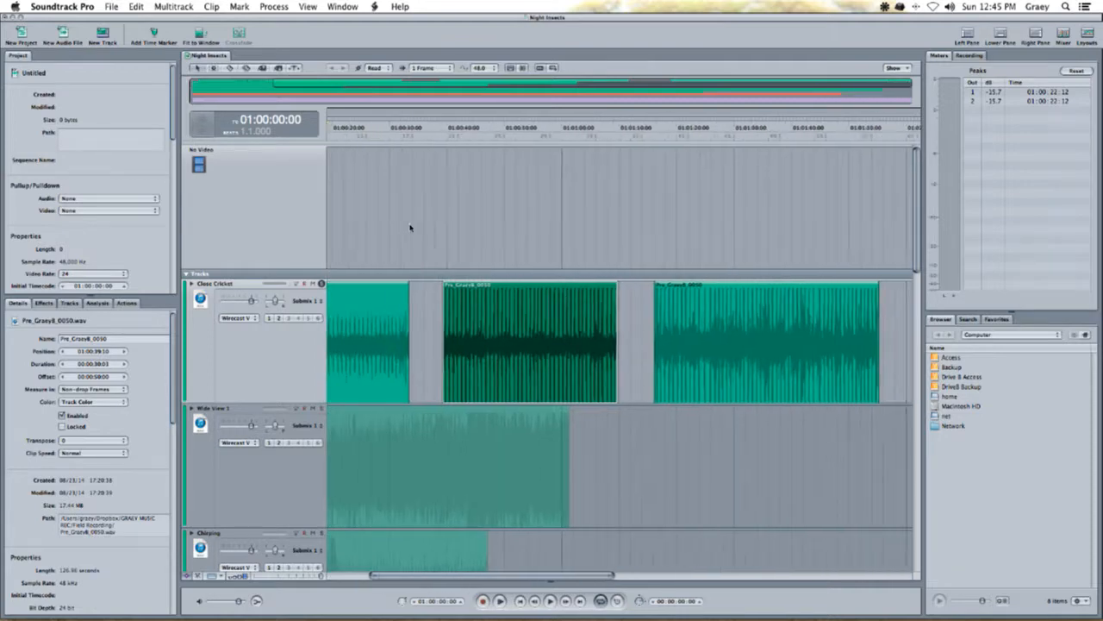
scroll(413, 227, "left", 5)
left_click(360, 136)
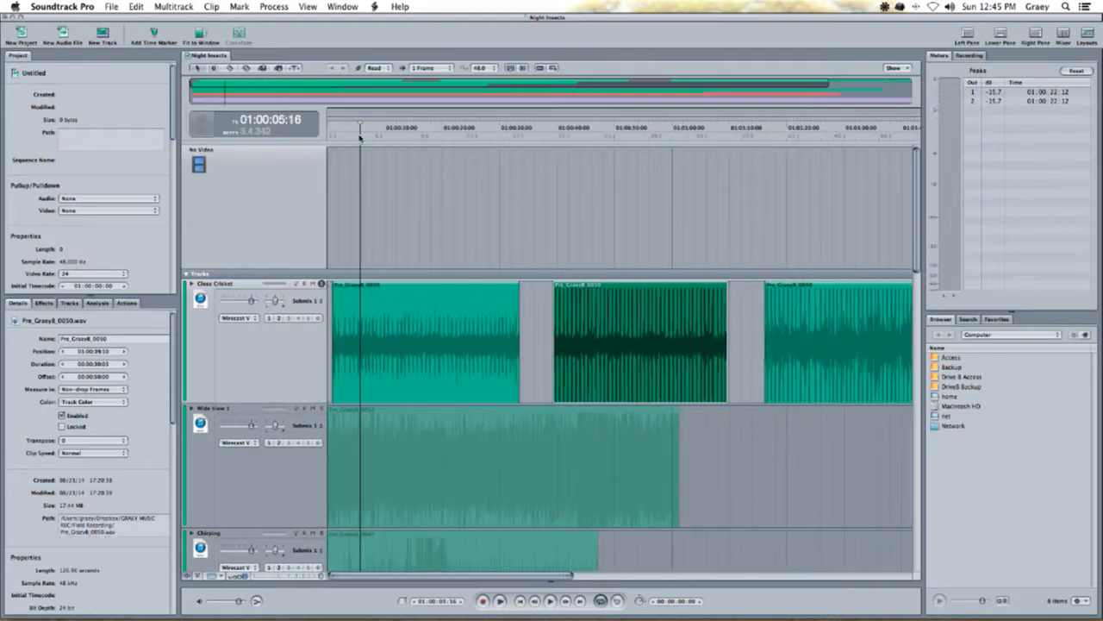
left_click(536, 344)
- Listen to the first Close Cricket clip from about 01:00:05, 01:00:24 and 01:00:16 to judge its background noise
left_click(382, 131)
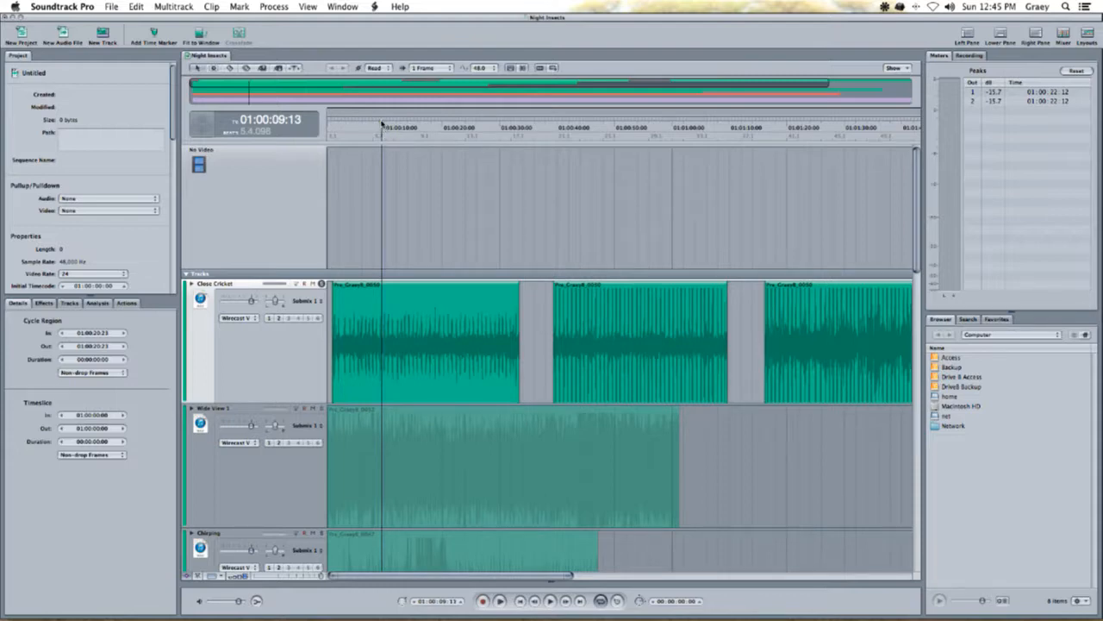
left_click(340, 135)
left_click(370, 134)
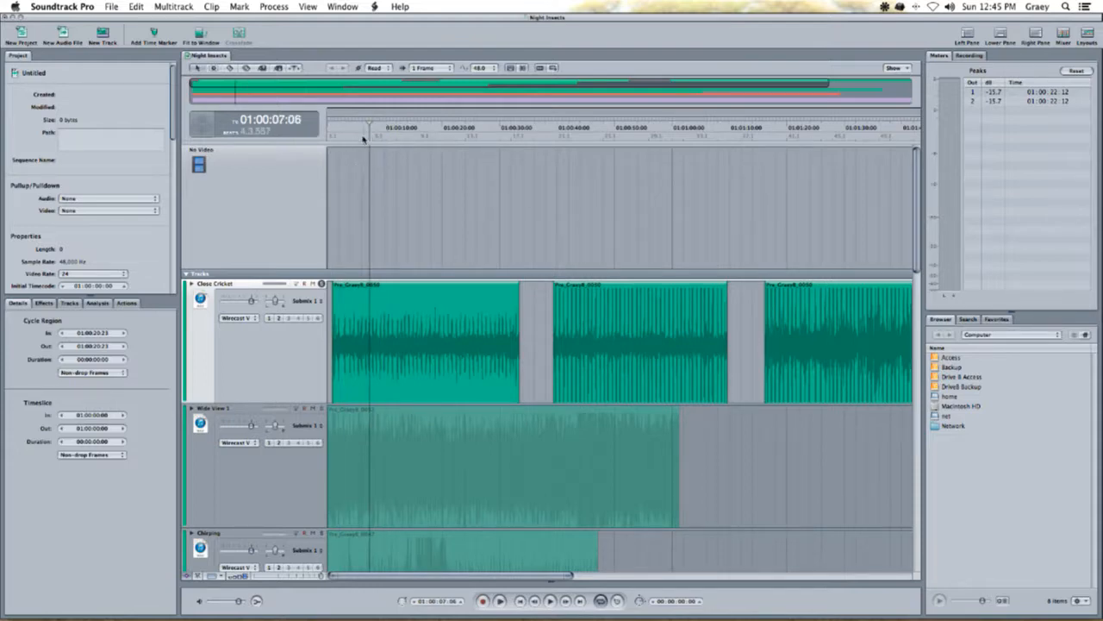
left_click_drag(385, 132, 355, 135)
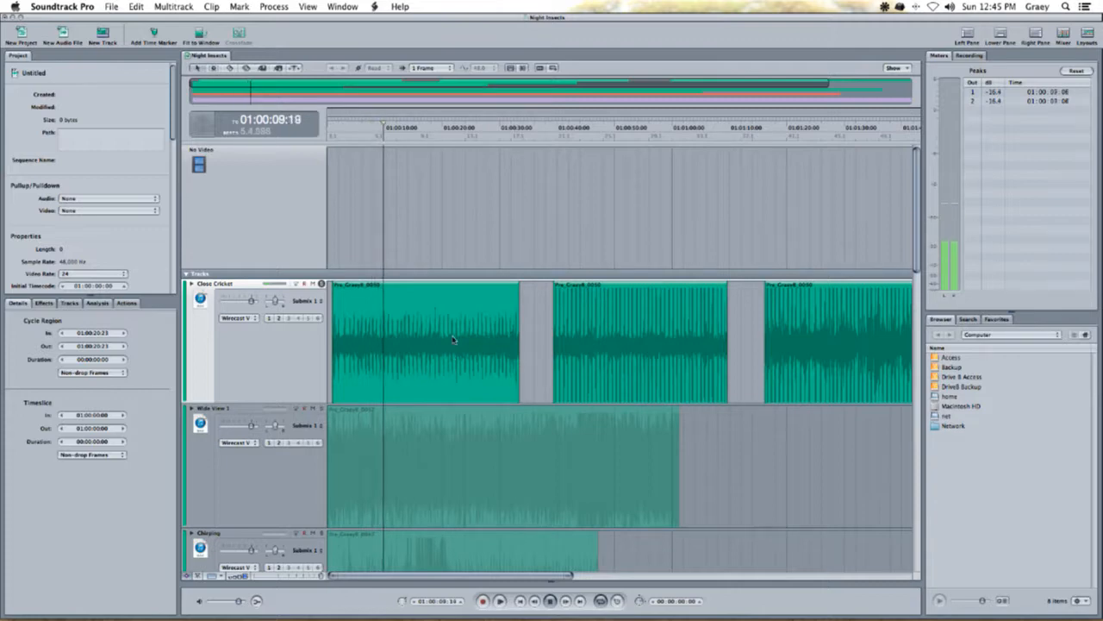
left_click(467, 132)
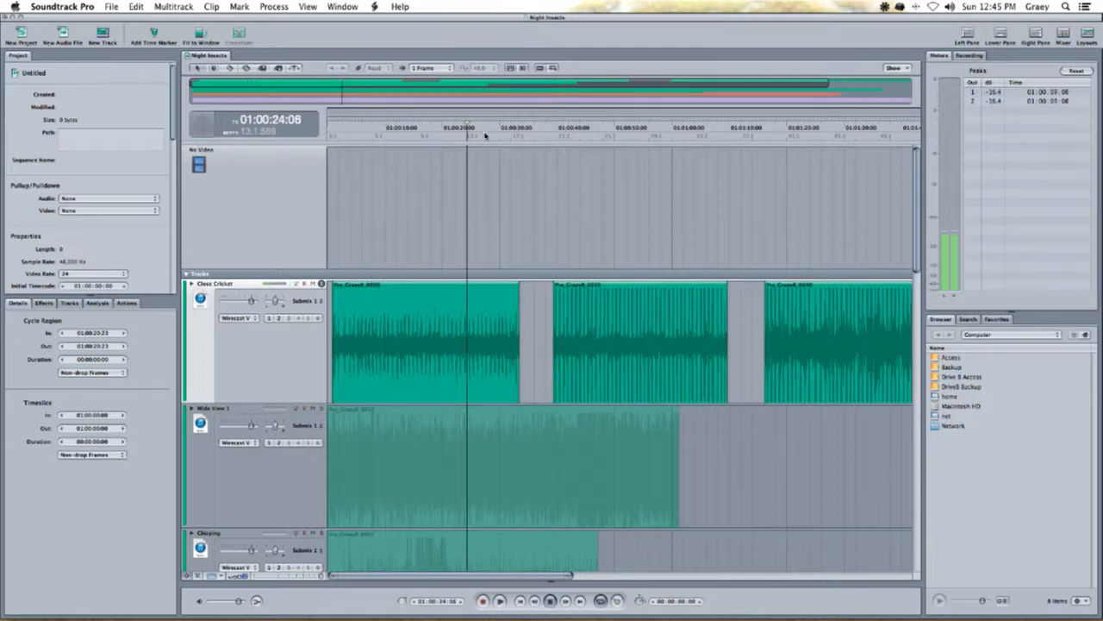
left_click(419, 132)
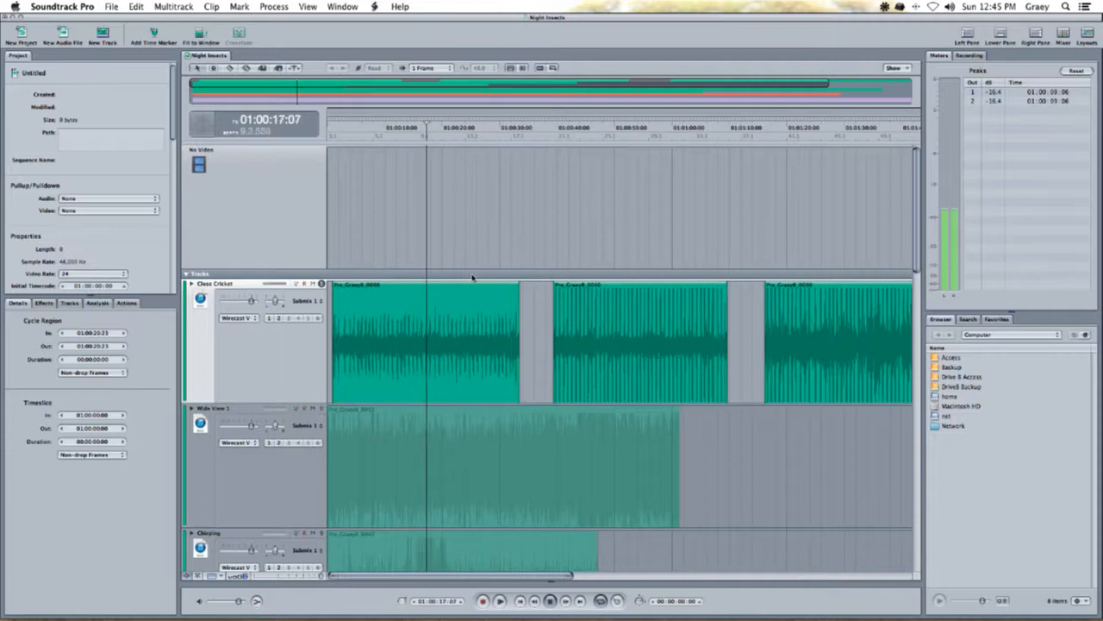
left_click(532, 315)
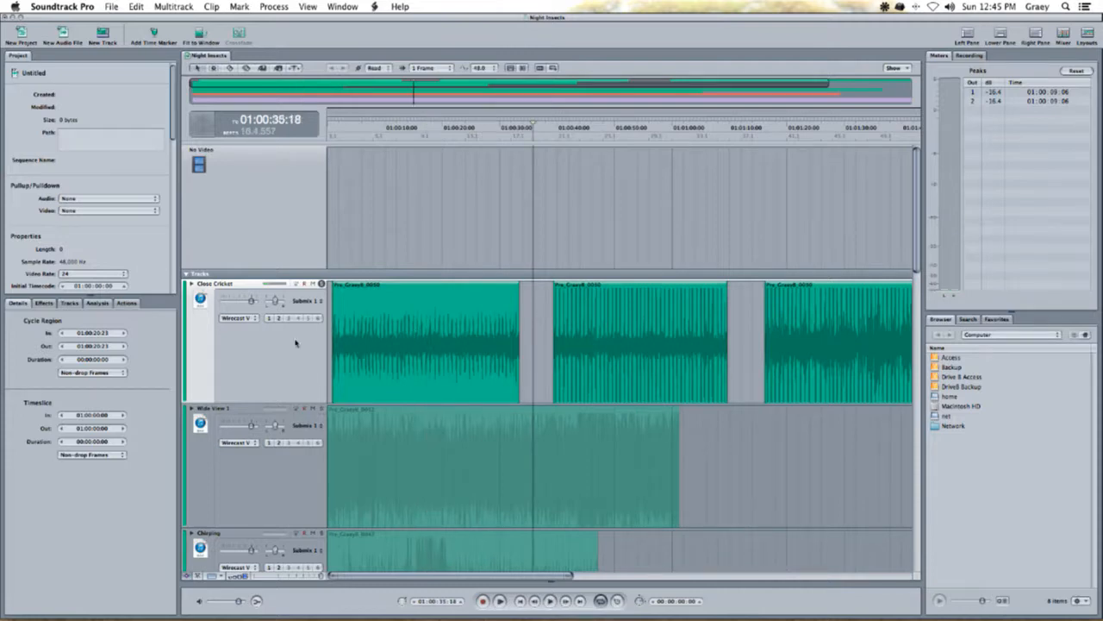
- Add a Channel EQ to the Close Cricket track and turn on its analyzer at high resolution
left_click(362, 134)
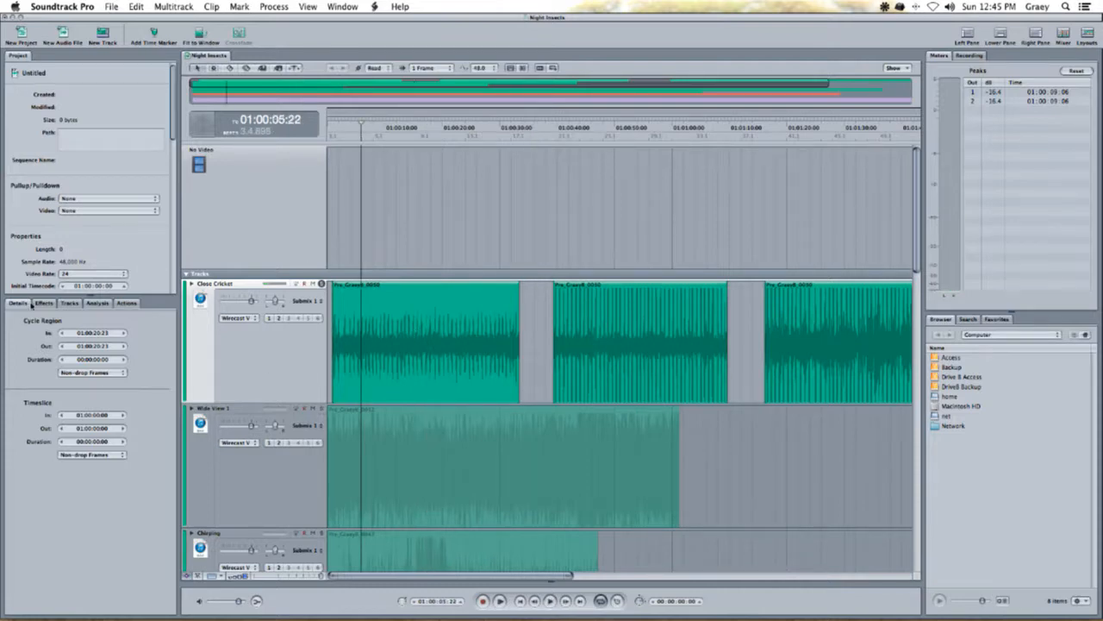
left_click(43, 303)
left_click(31, 358)
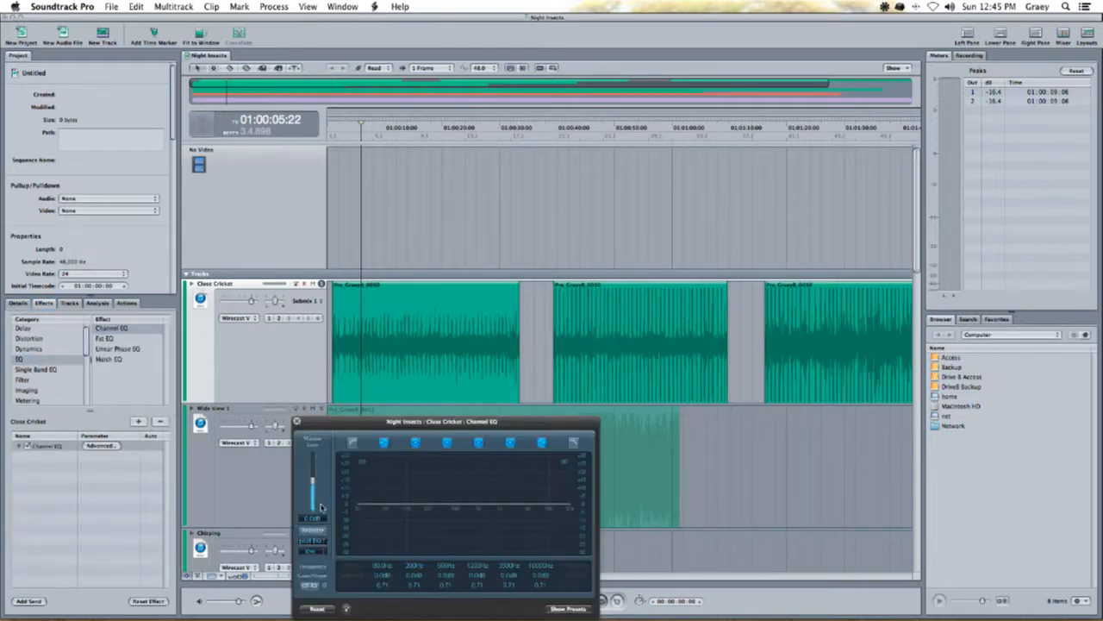
left_click(314, 552)
left_click(327, 566)
left_click_drag(338, 425, 162, 105)
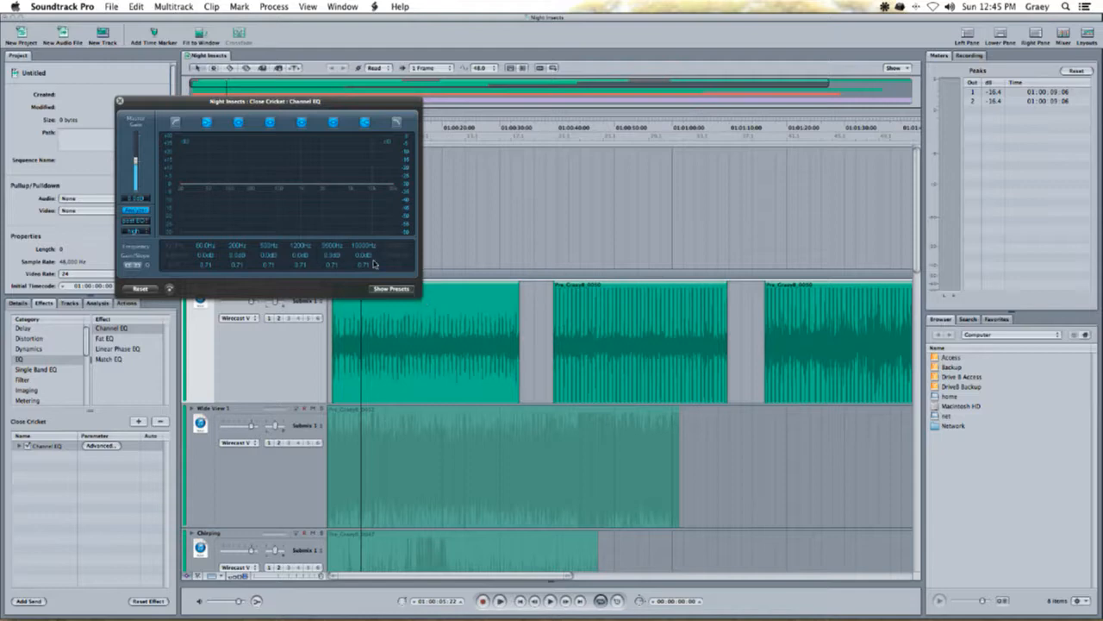
left_click_drag(231, 106, 381, 369)
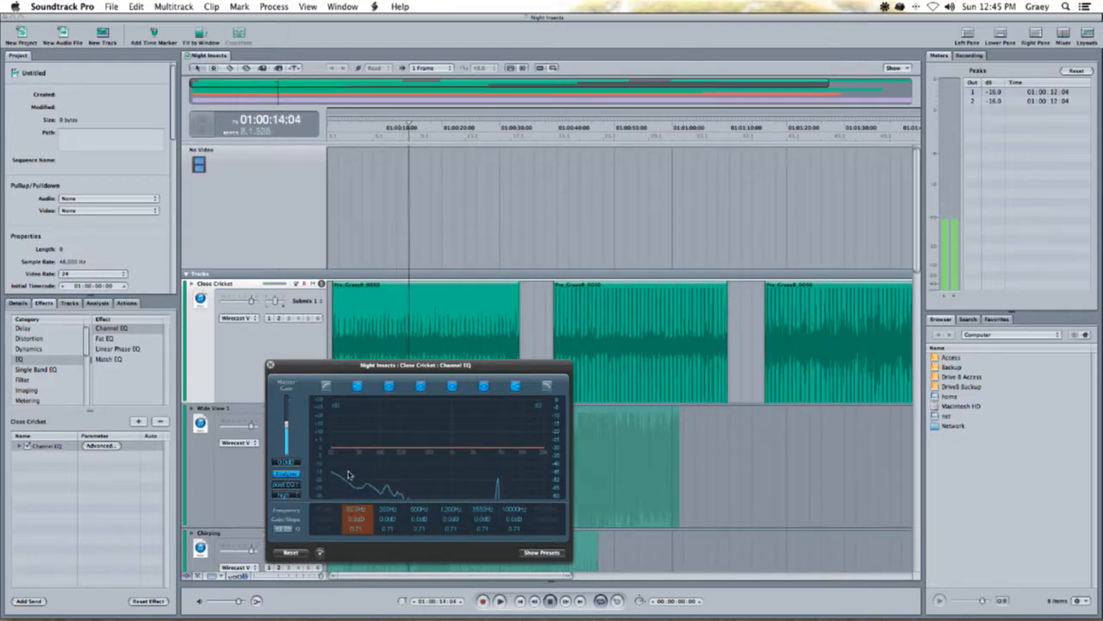
- Enable the Channel EQ's low-cut band and set it to 70 Hz with an 18 dB/Oct slope during playback
left_click(326, 386)
left_click_drag(324, 509, 309, 444)
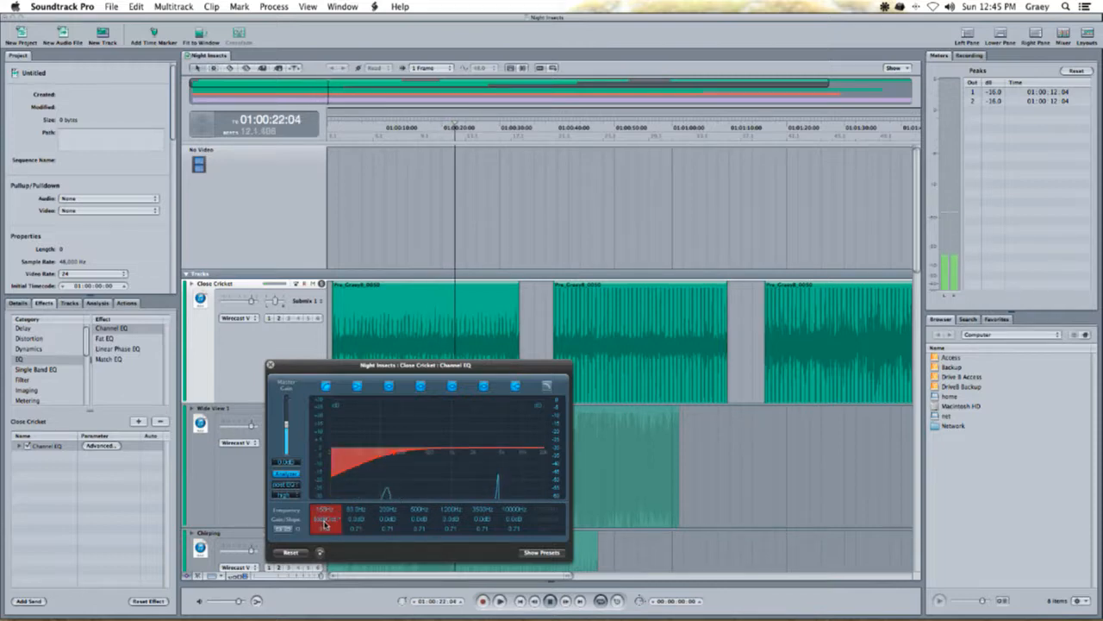
mouse_move(326, 511)
left_mouse_down()
mouse_move(327, 497)
mouse_move(329, 518)
left_mouse_up()
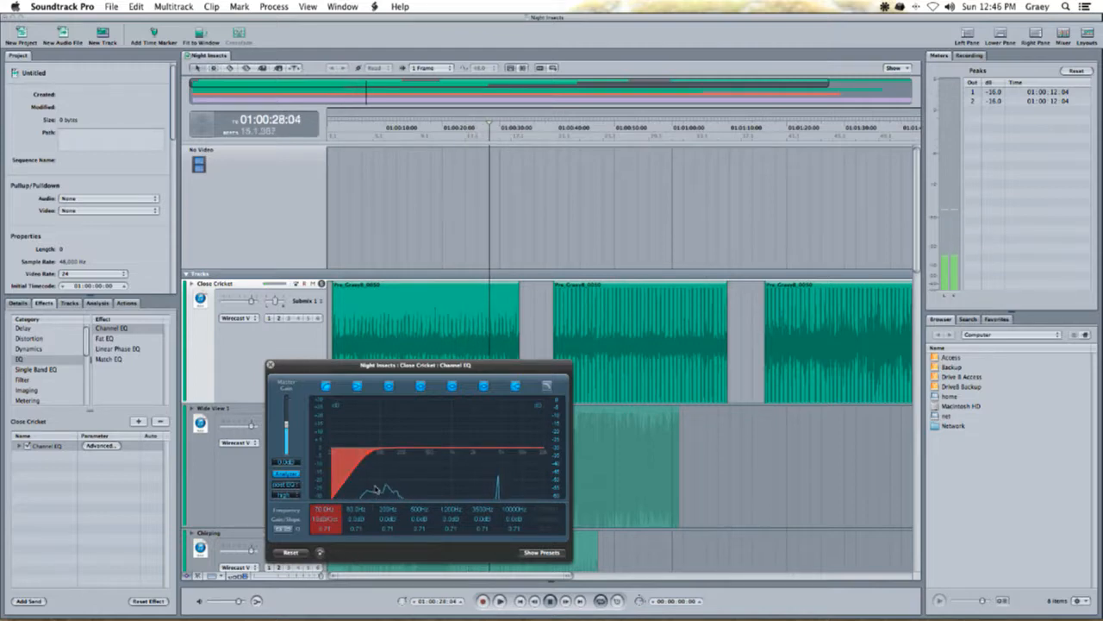
- Try a broad boost of more than 11 dB in the third EQ band, originally at 200 Hz, then bypass that band
mouse_move(387, 519)
left_mouse_down()
mouse_move(390, 509)
mouse_move(392, 539)
left_mouse_up()
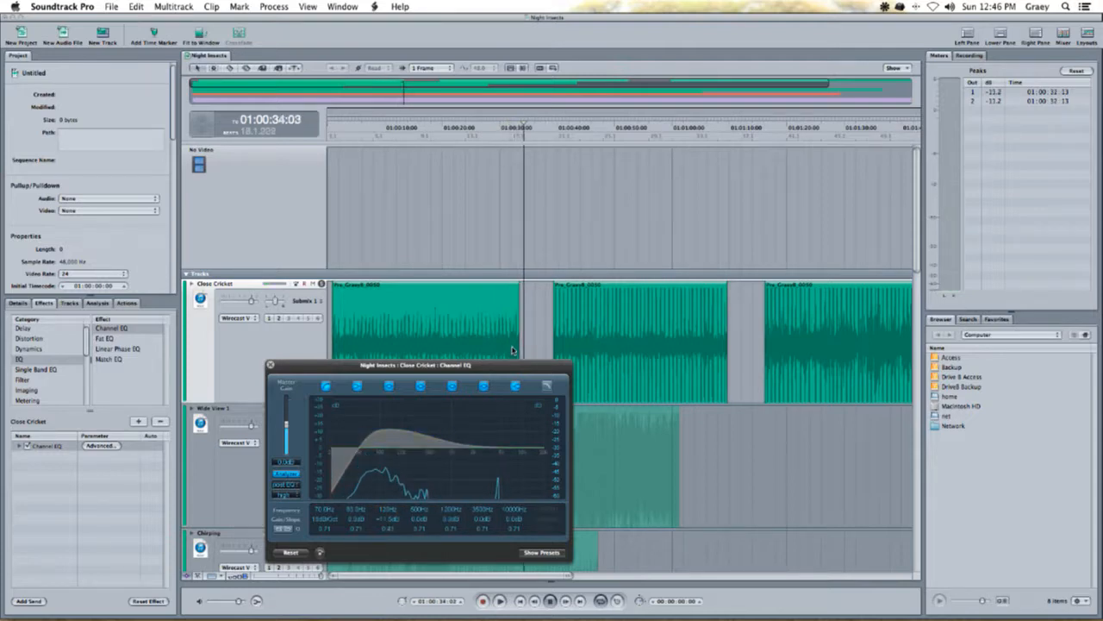
left_click_drag(518, 361, 394, 323)
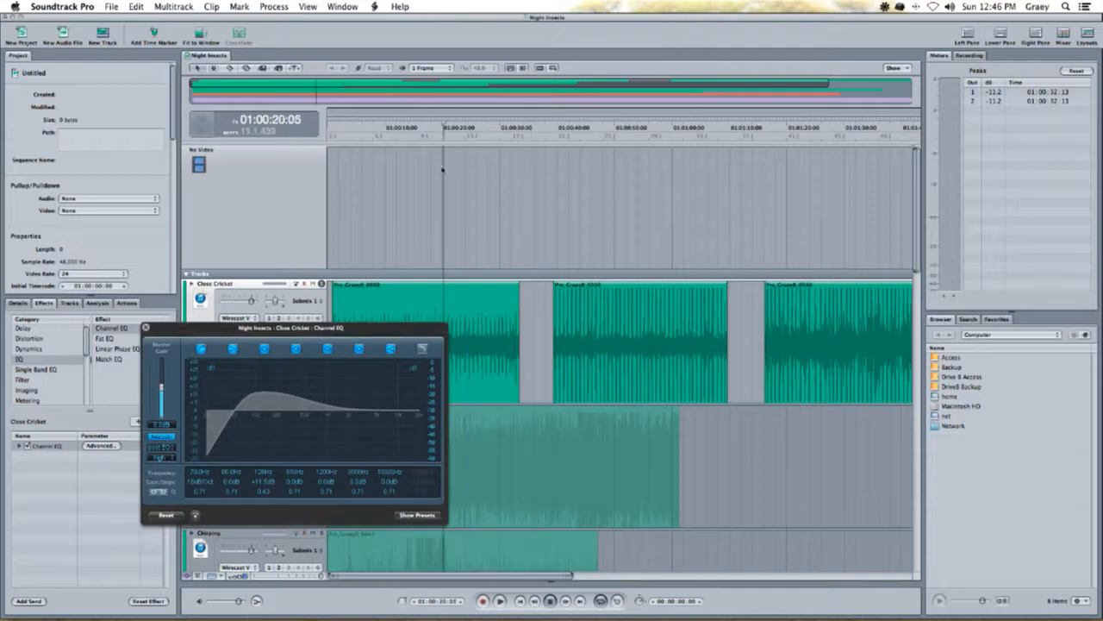
left_click_drag(304, 332, 402, 374)
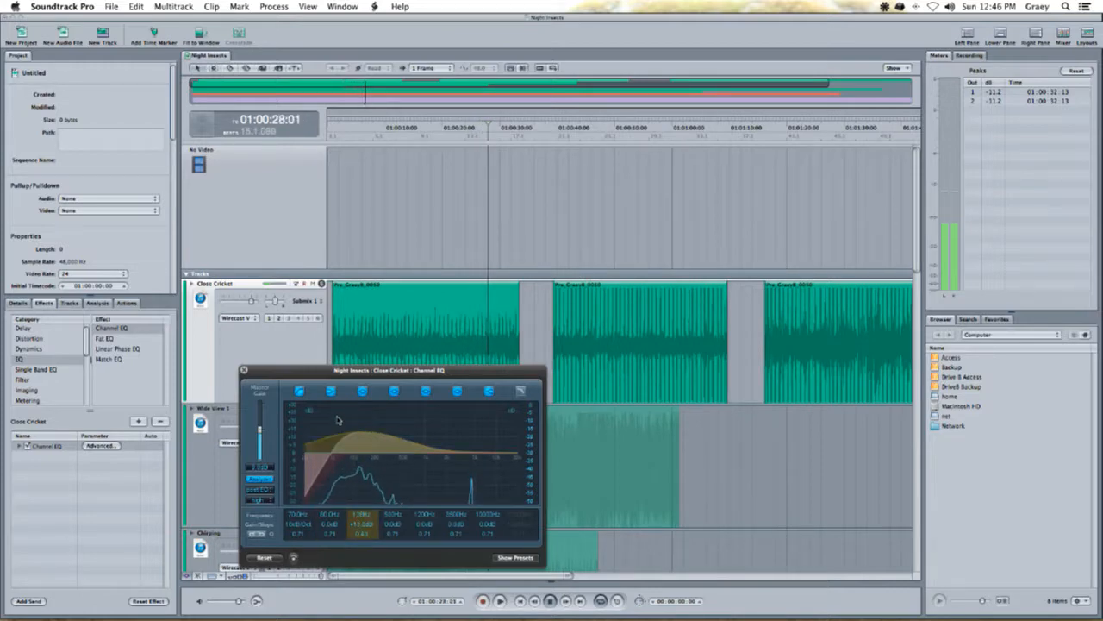
left_click(363, 392)
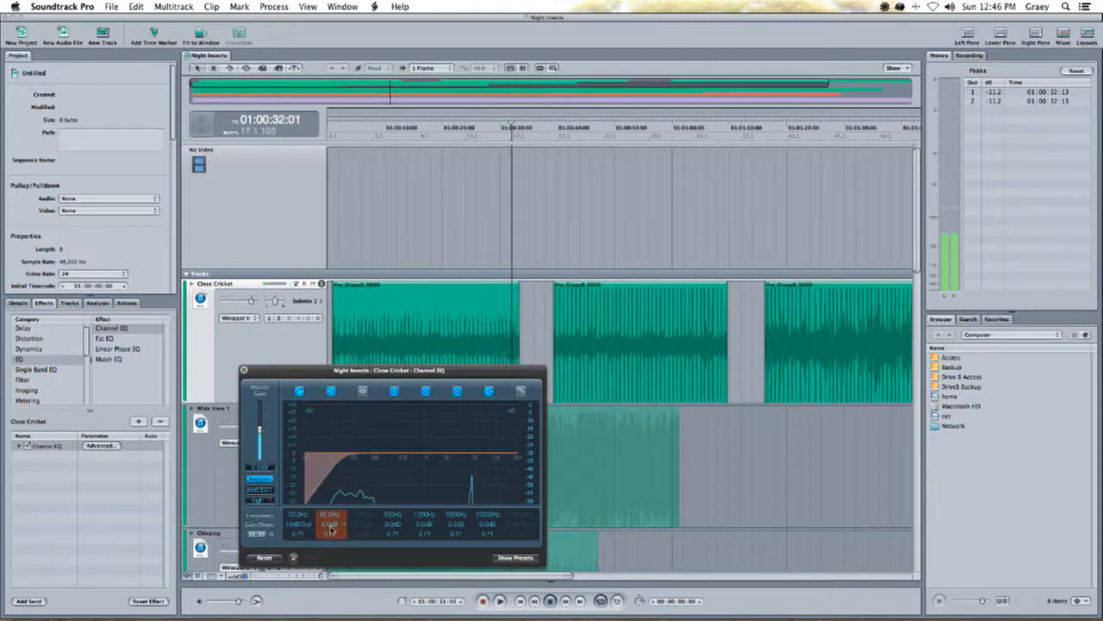
- Lower the gain of the low-shelf band at about 190 Hz and set the low cut to 85 Hz
left_click_drag(331, 532, 331, 543)
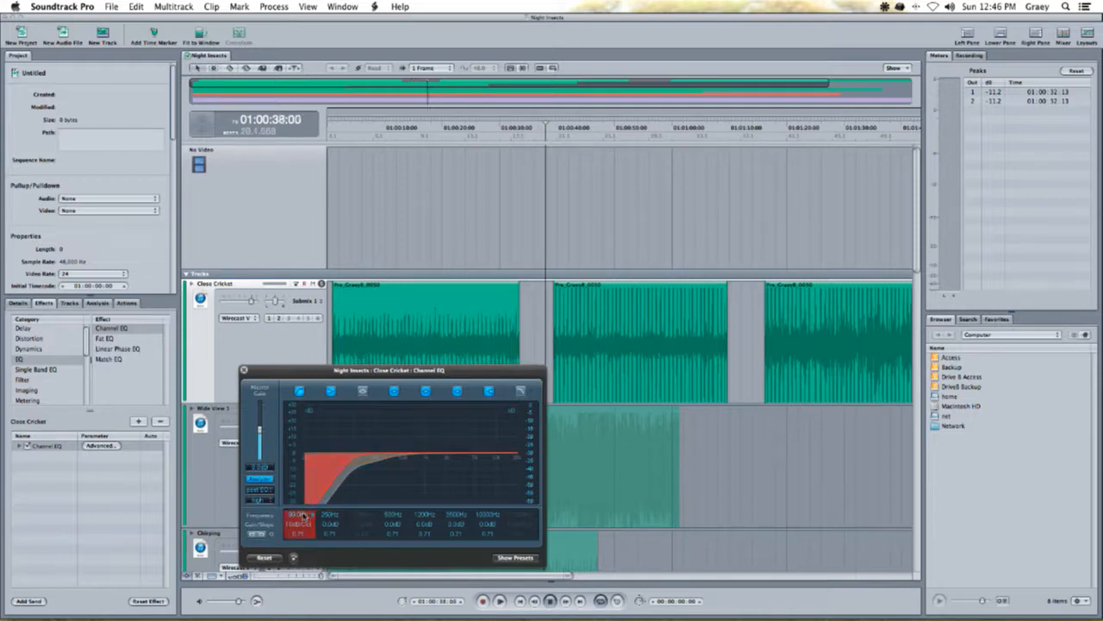
left_click_drag(302, 515, 330, 527)
left_click(331, 515)
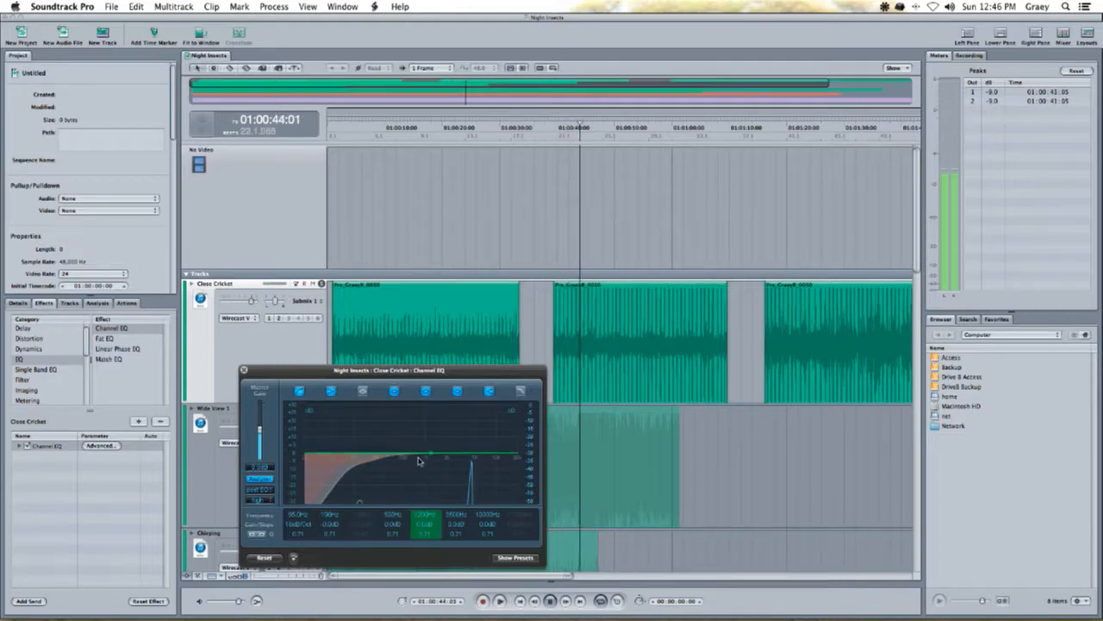
- Try a broad boost in the 1200 Hz EQ band, shifted down in frequency, then bypass that band
mouse_move(426, 533)
left_mouse_down()
mouse_move(433, 554)
mouse_move(437, 531)
left_mouse_up()
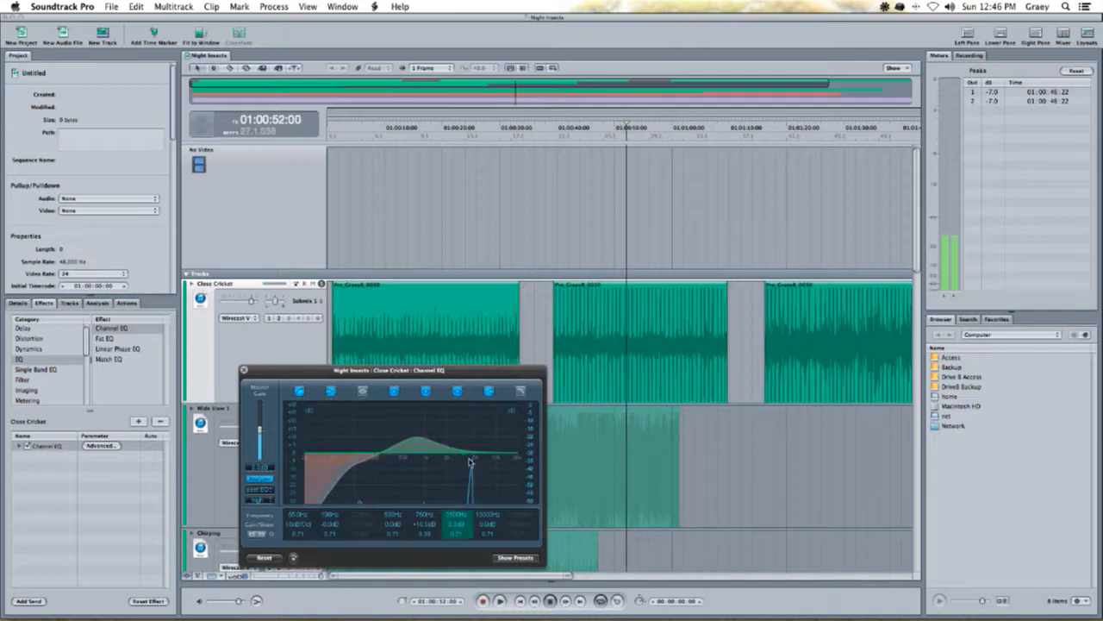
left_click(425, 390)
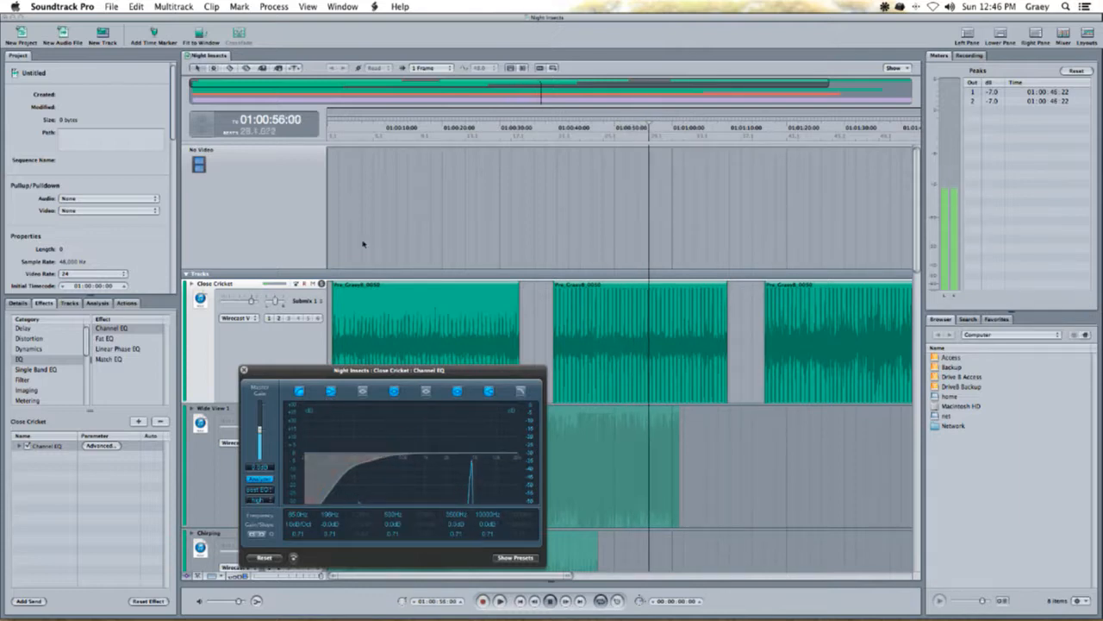
- Replay the first clip and raise the low cut to 140 Hz and the low shelf to 240 Hz, with about -12 dB of shelf gain
left_click(353, 131)
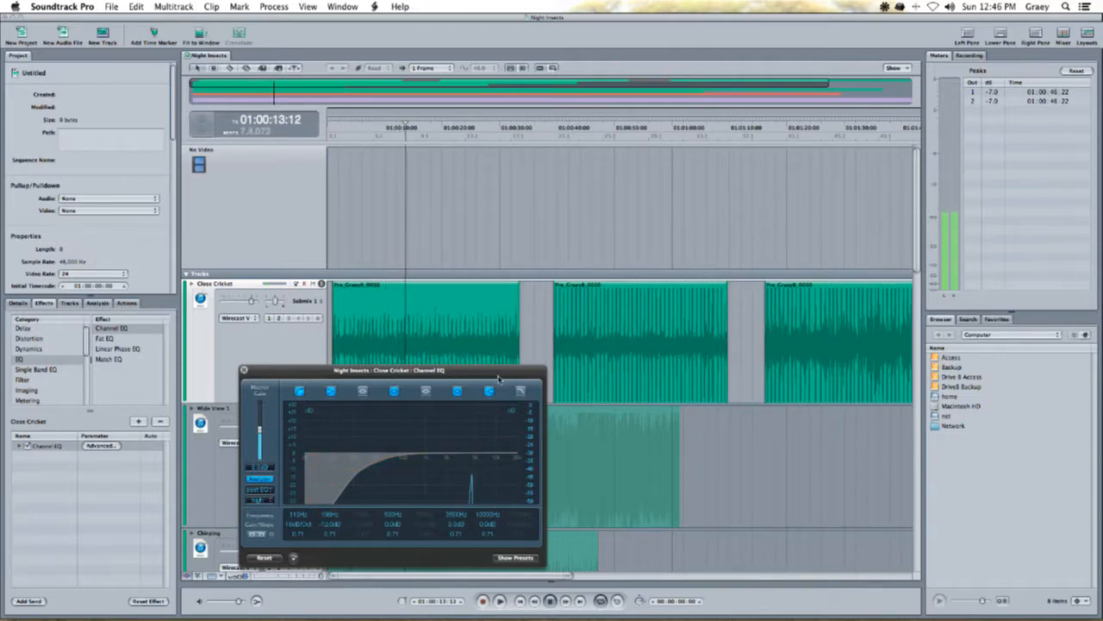
left_click_drag(498, 376, 489, 324)
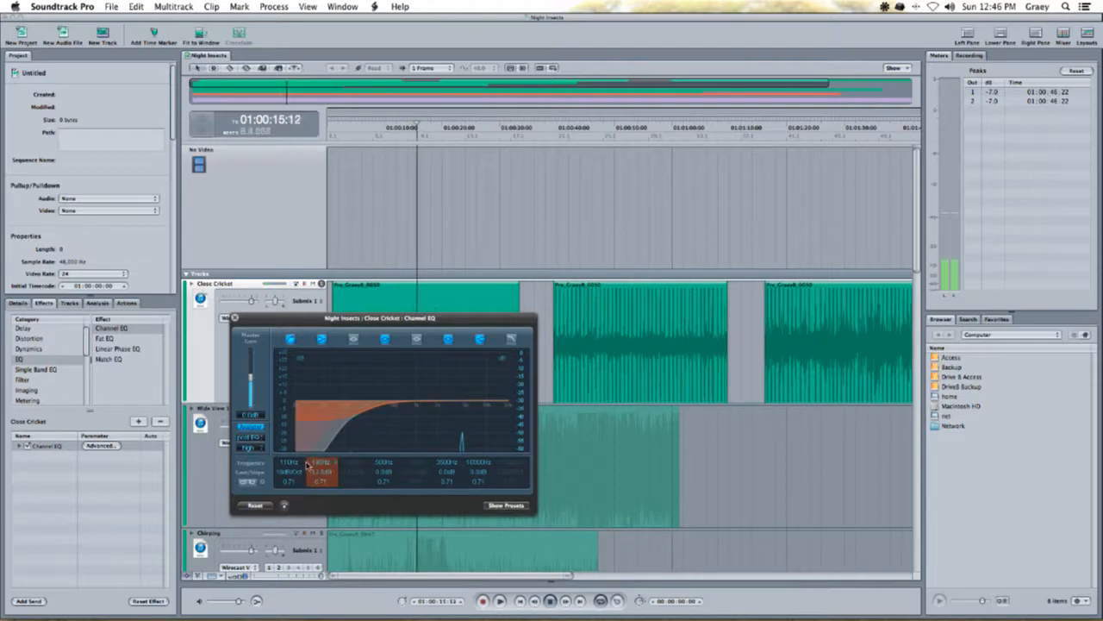
left_click_drag(292, 463, 286, 438)
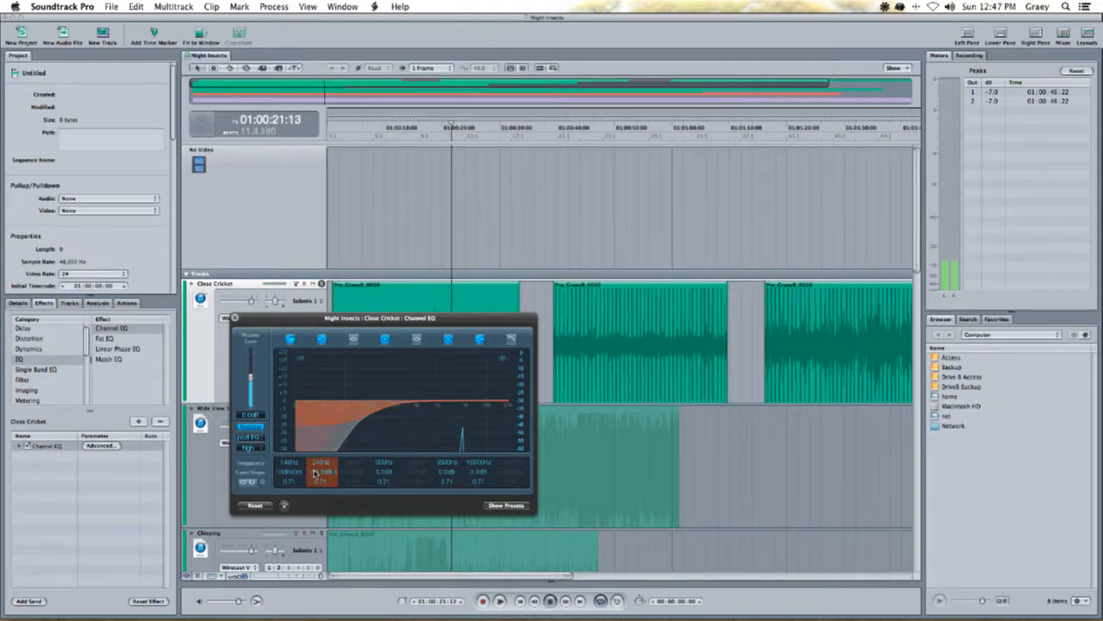
- Reshape the low-shelf band to a cut of about 10 dB with a Q of 1.10 and lower the low cut to 94 Hz
mouse_move(314, 472)
left_mouse_down()
mouse_move(318, 506)
mouse_move(318, 475)
left_mouse_up()
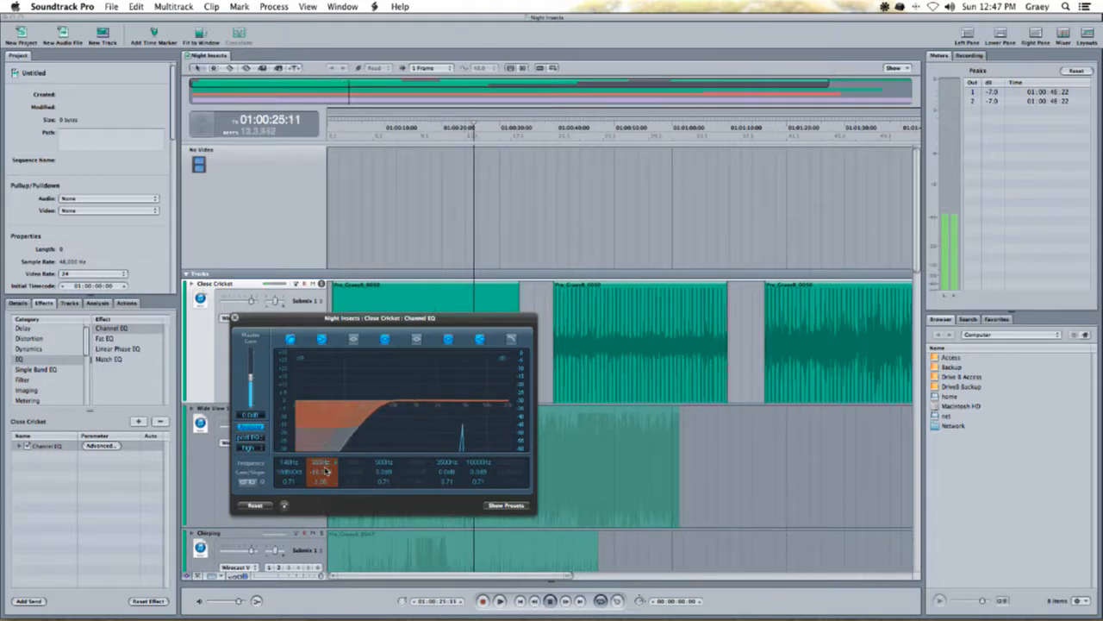
left_click_drag(336, 500, 325, 452)
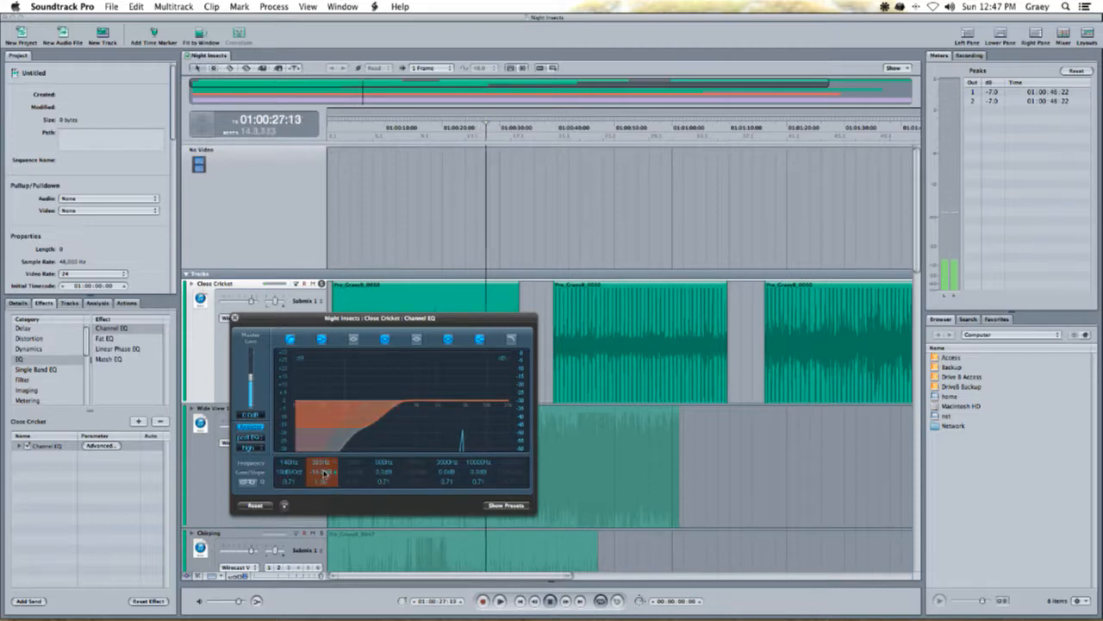
left_click(293, 466)
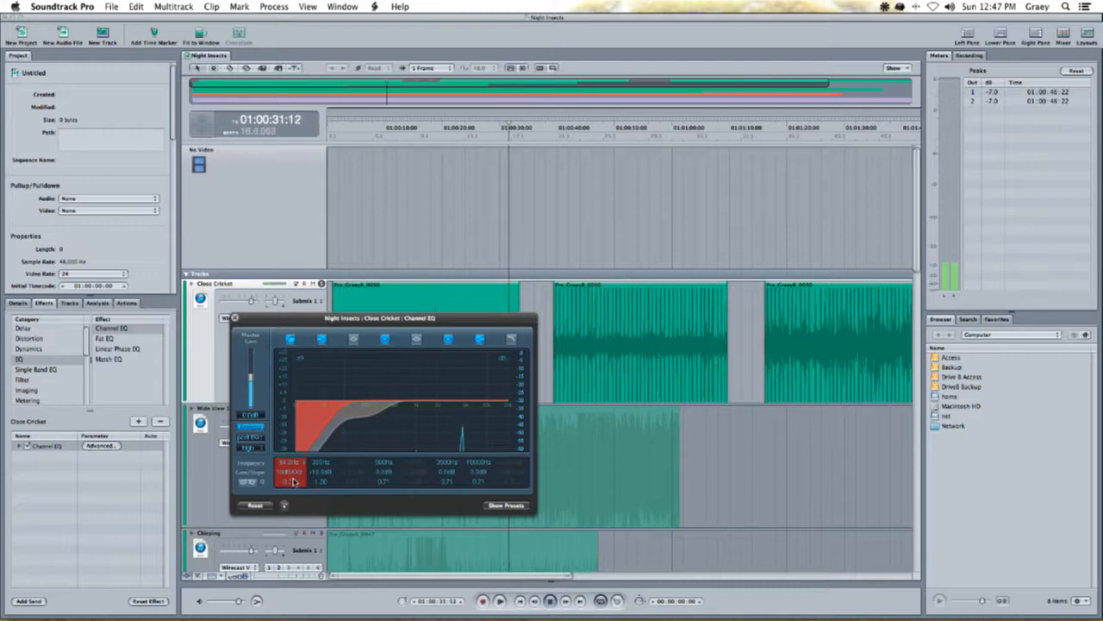
left_click(323, 483)
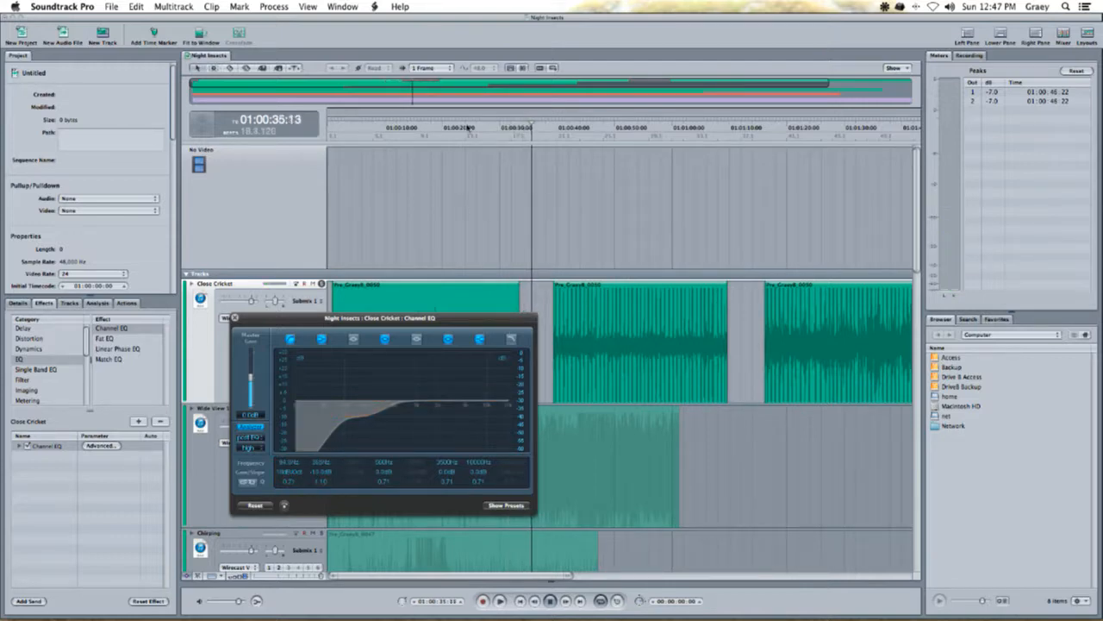
- Boost the 1500 Hz band by 3 dB and the 6600 Hz high shelf by 2.5 dB, and lower the low shelf to 270 Hz
left_click(419, 302)
left_click_drag(366, 324, 396, 378)
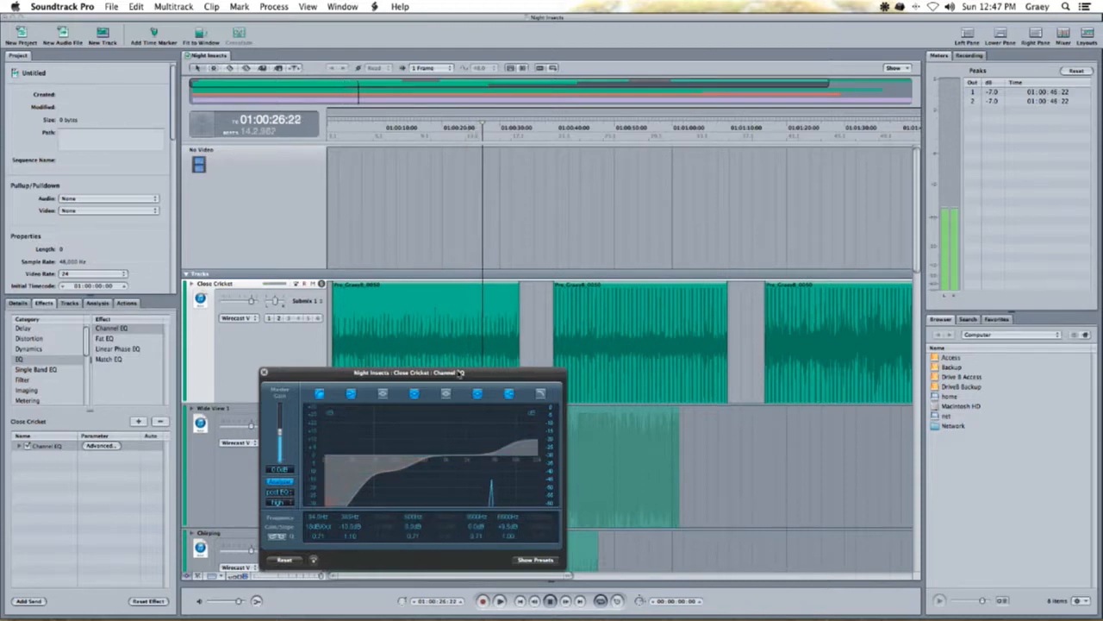
left_click_drag(459, 373, 374, 353)
left_click_drag(425, 506, 414, 534)
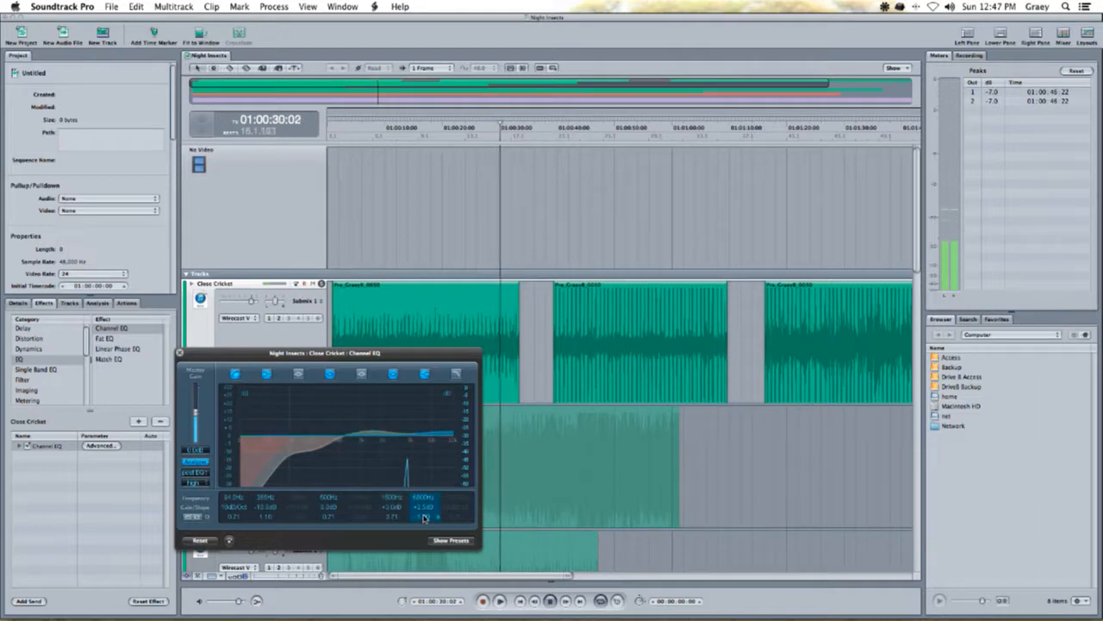
left_click_drag(398, 518, 332, 536)
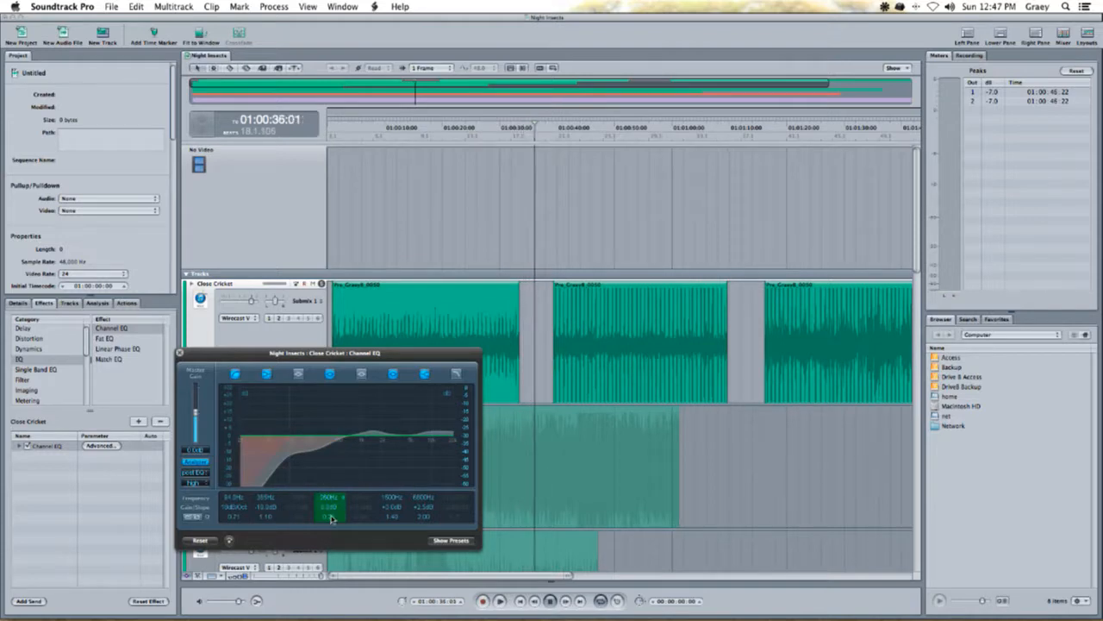
left_click_drag(267, 499, 267, 516)
- Replay the first Close Cricket clip from about 11 seconds and compare its sound with Channel EQ bypassed and active
left_click(394, 127)
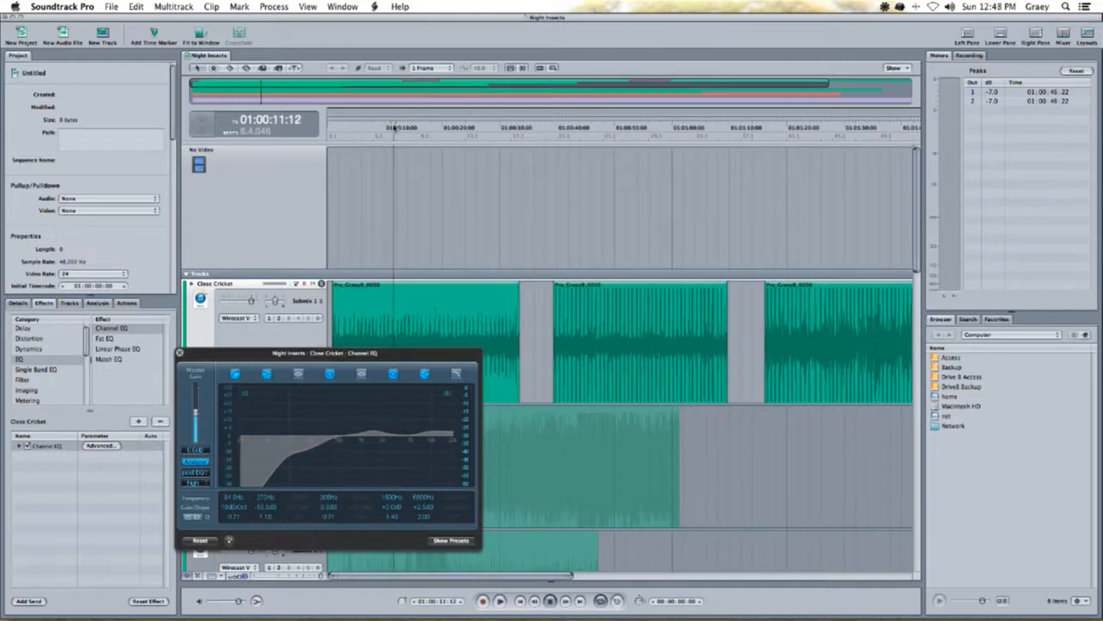
left_click_drag(399, 357, 445, 264)
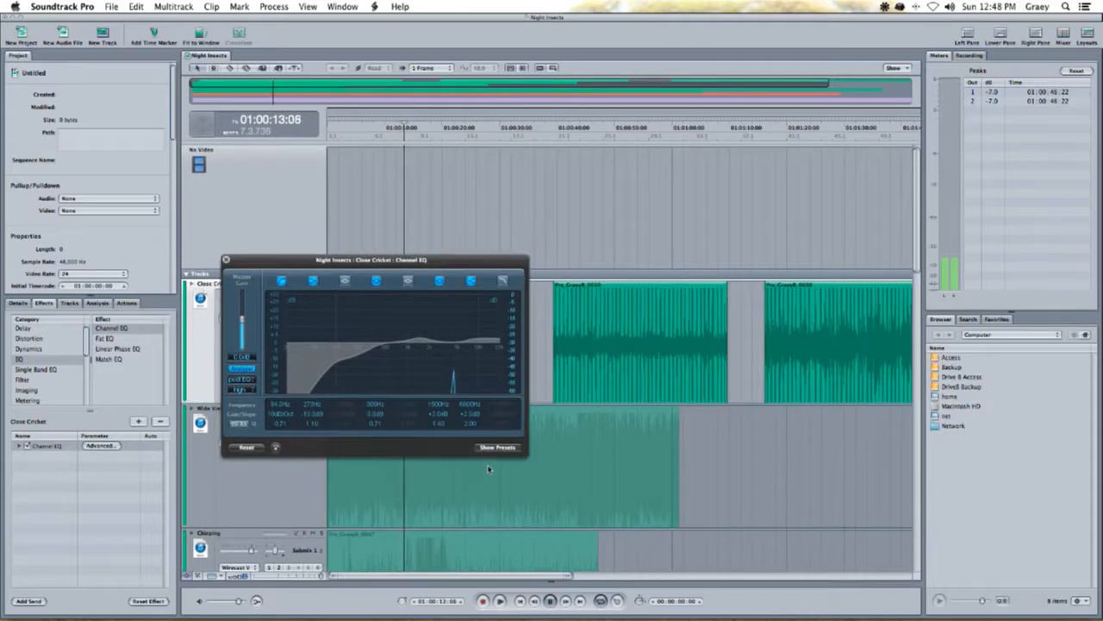
left_click(275, 447)
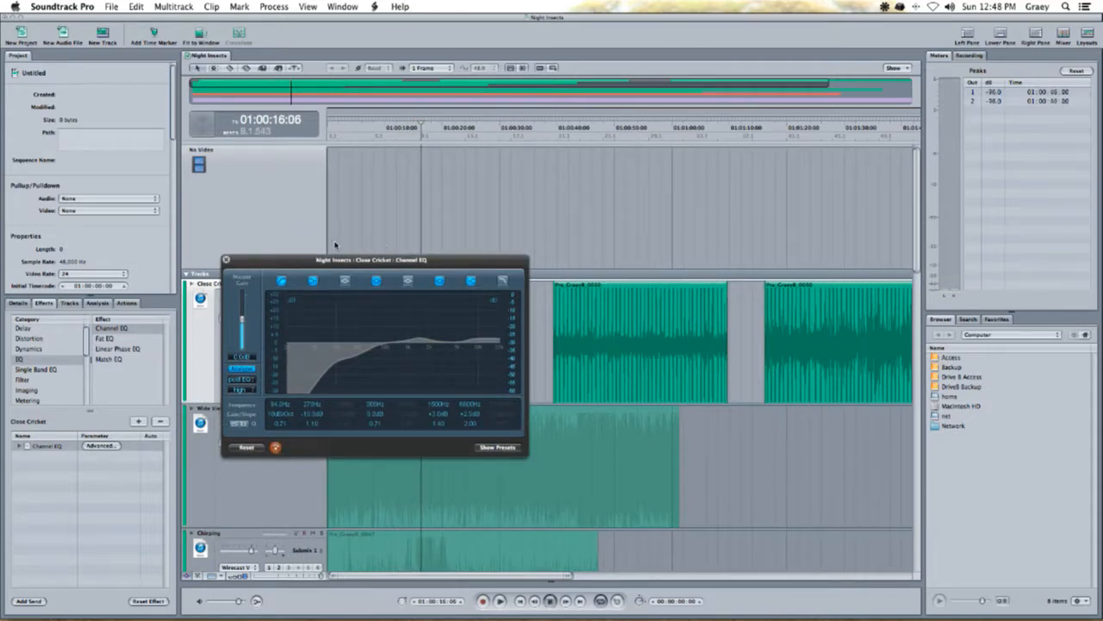
left_click_drag(353, 264, 188, 378)
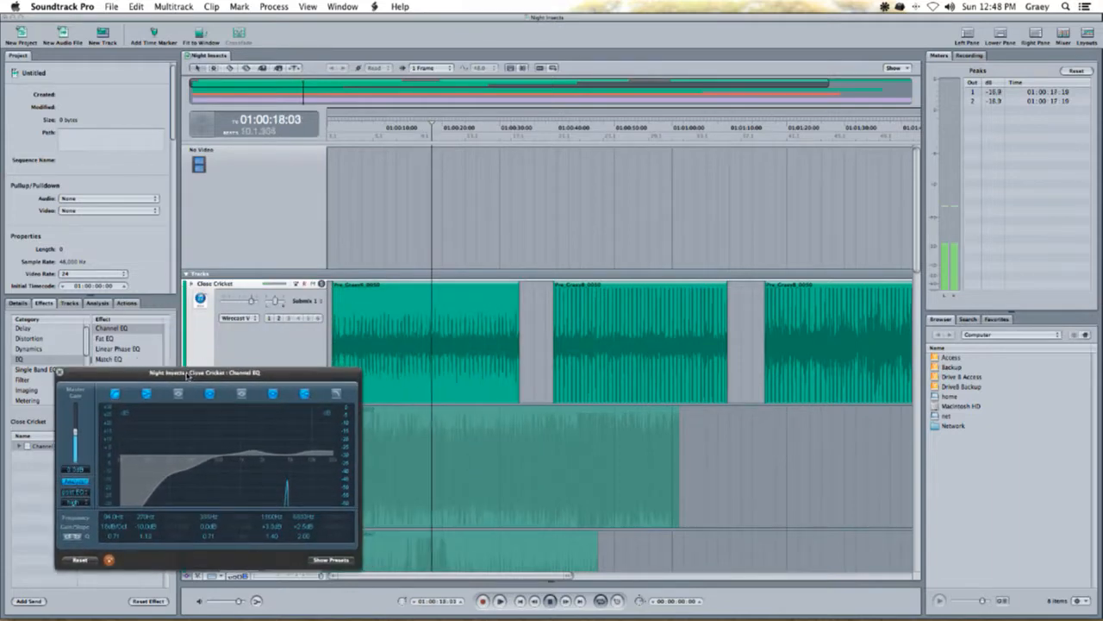
left_click(109, 561)
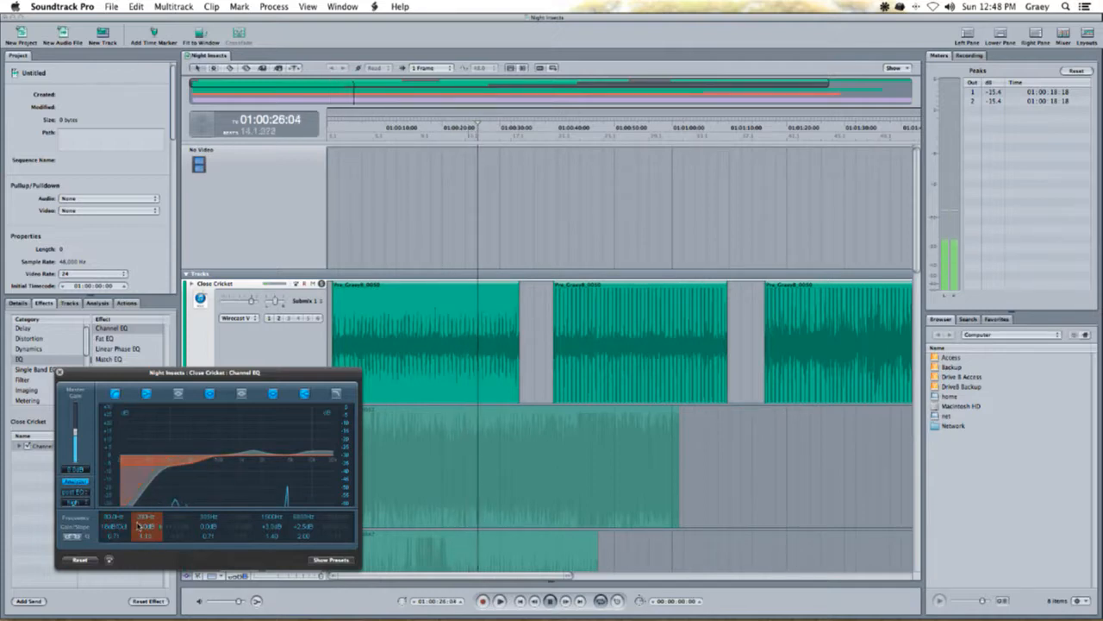
- Repeat the comparison of filtered and unfiltered sound, restarting playback from about 9 seconds into the first clip
left_click(110, 560)
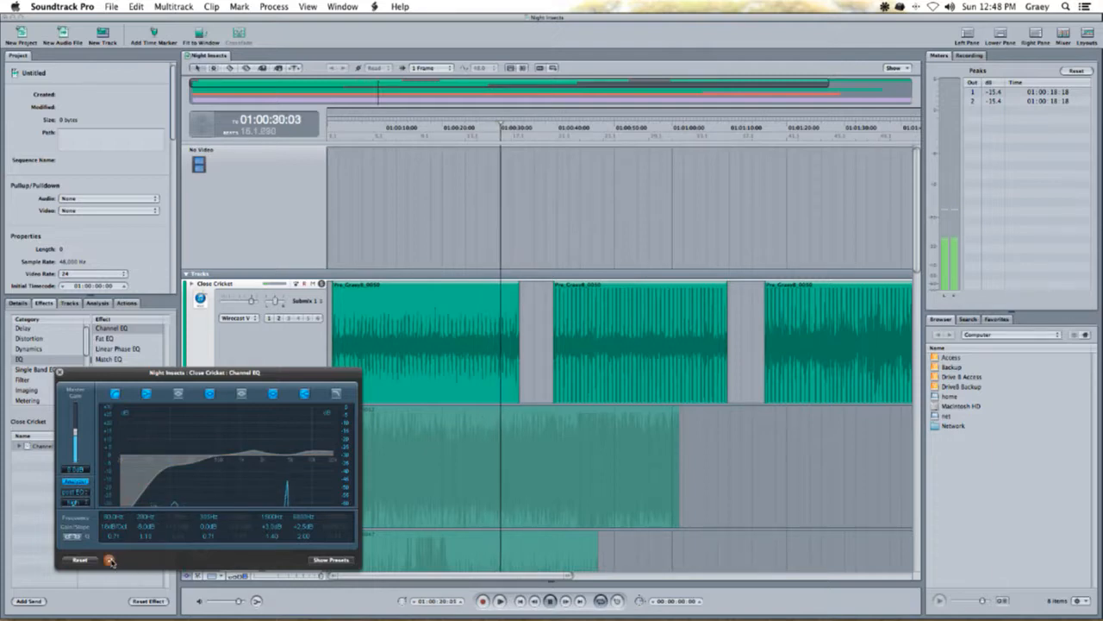
left_click(379, 135)
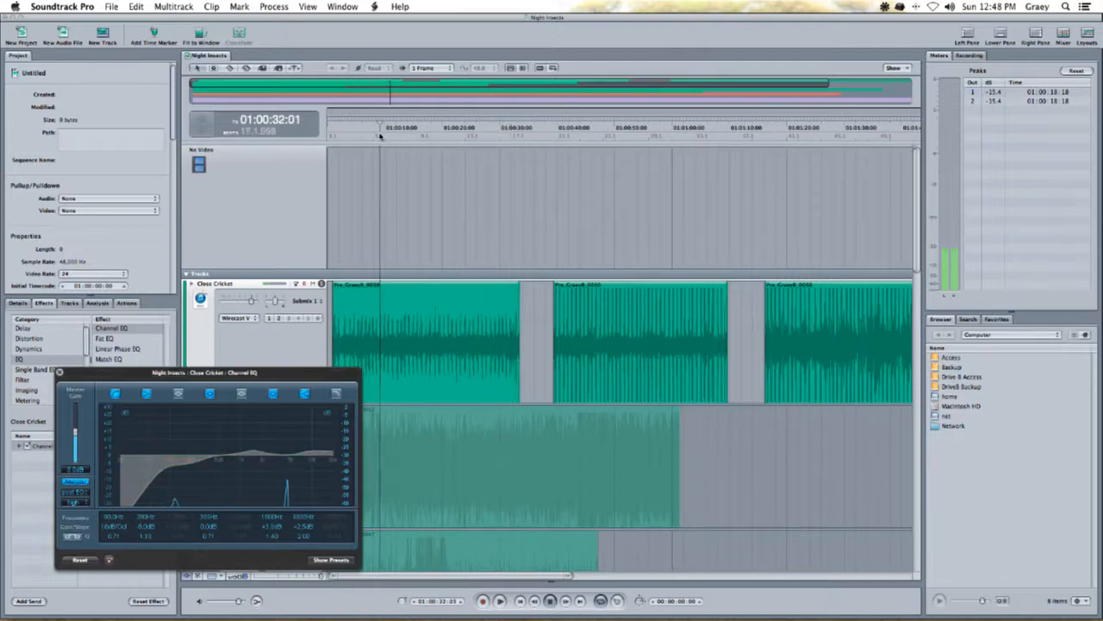
left_click(108, 560)
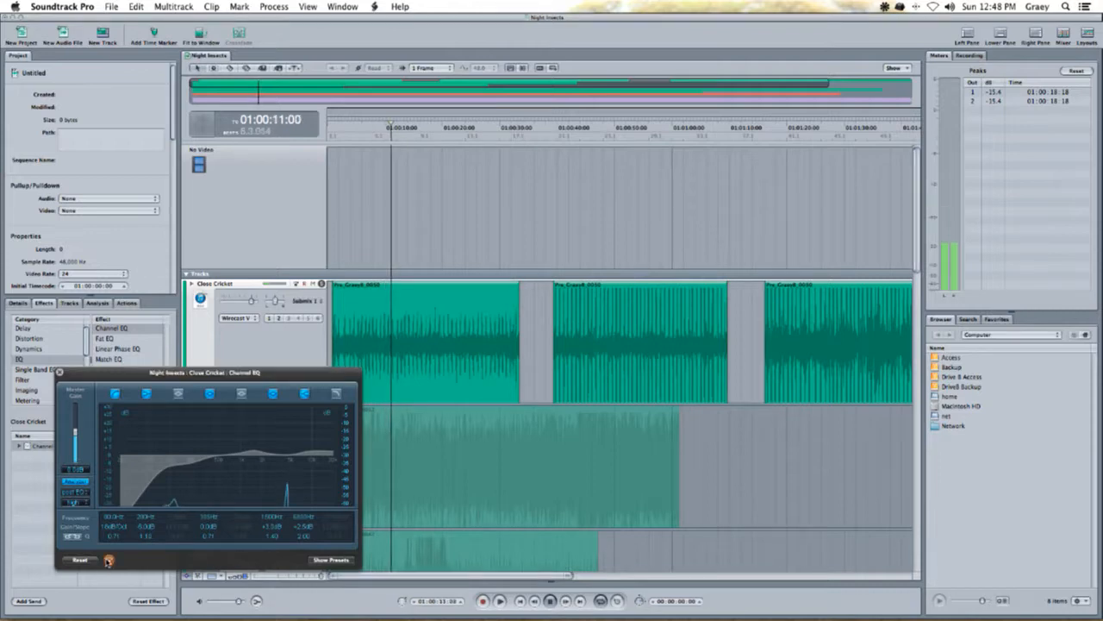
left_click(109, 560)
left_click(108, 561)
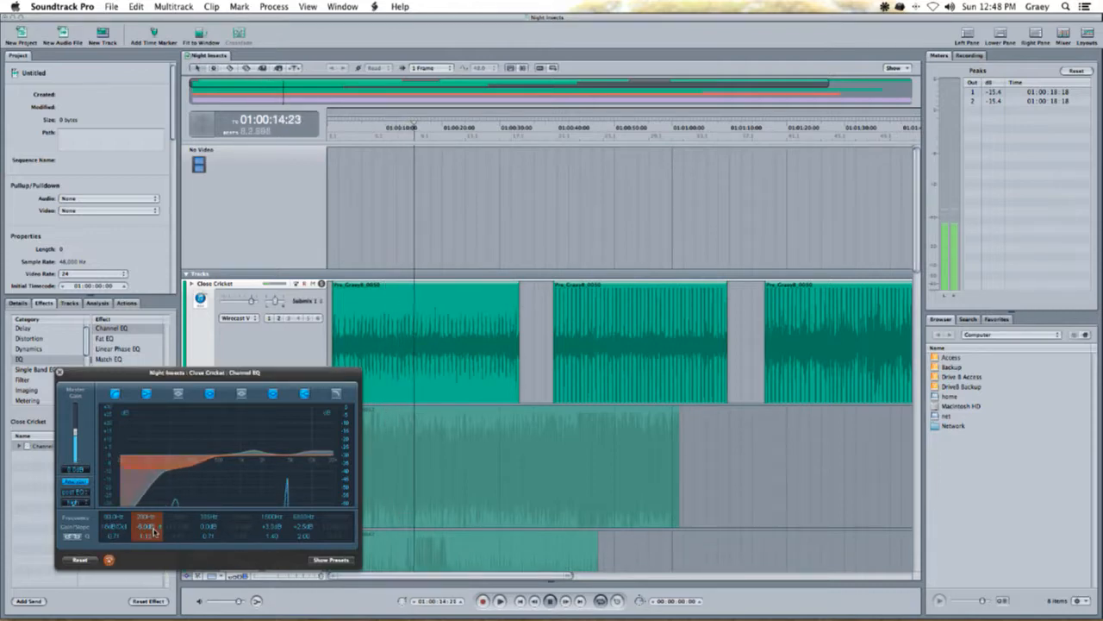
- Try a much deeper low-shelf cut, ease it back to a moderate cut at 200 Hz, and compare it with the bypassed sound
left_click_drag(151, 525, 148, 539)
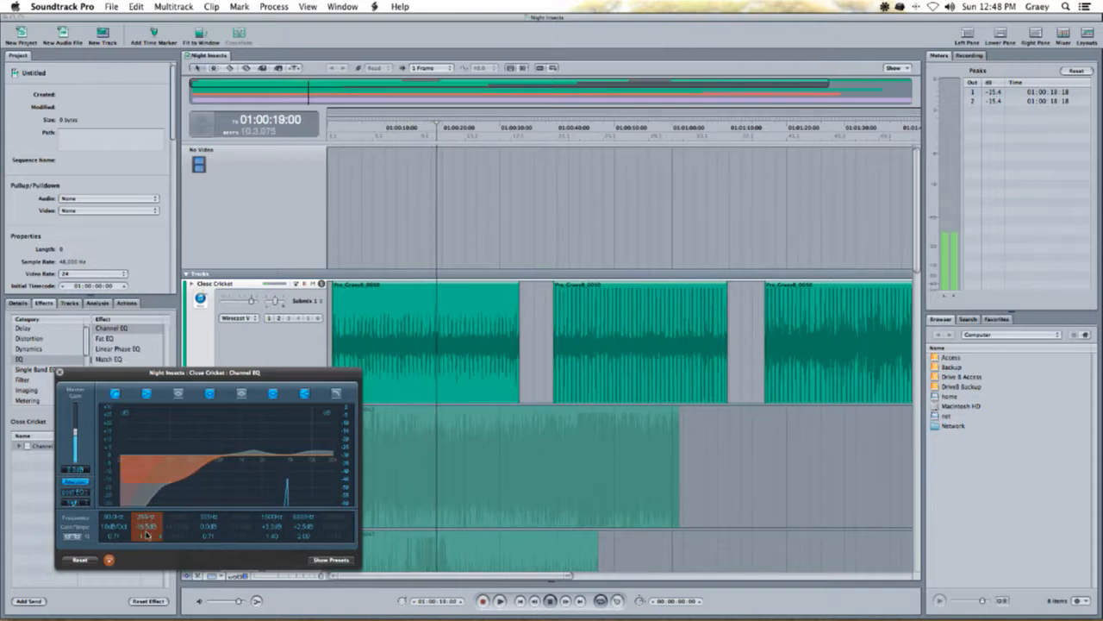
left_click(109, 560)
left_click_drag(143, 529, 145, 525)
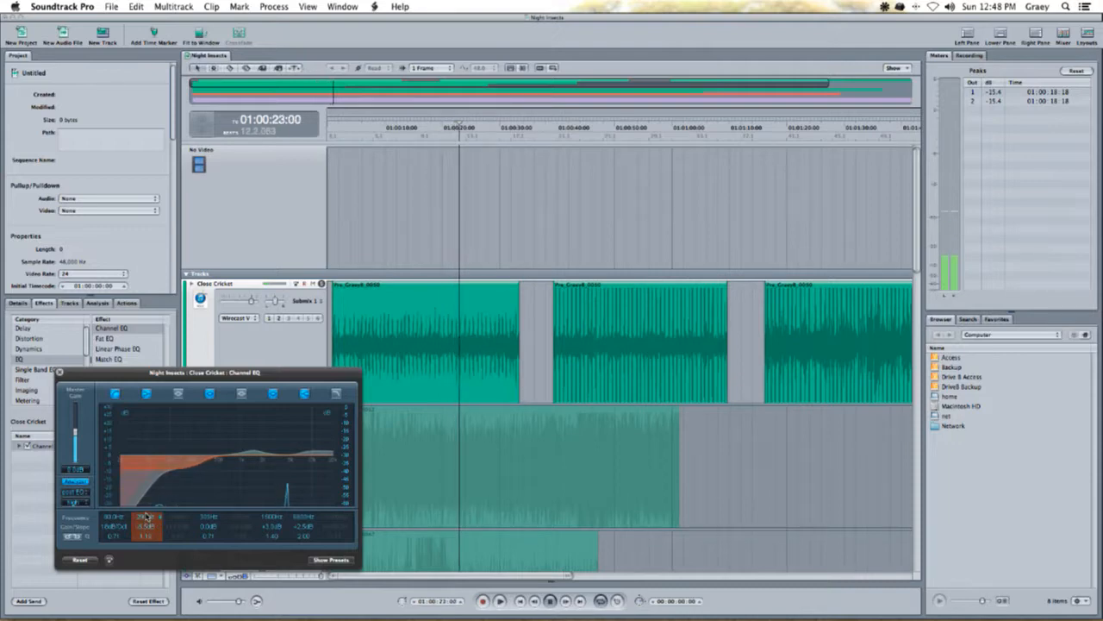
left_click(108, 561)
left_click(109, 561)
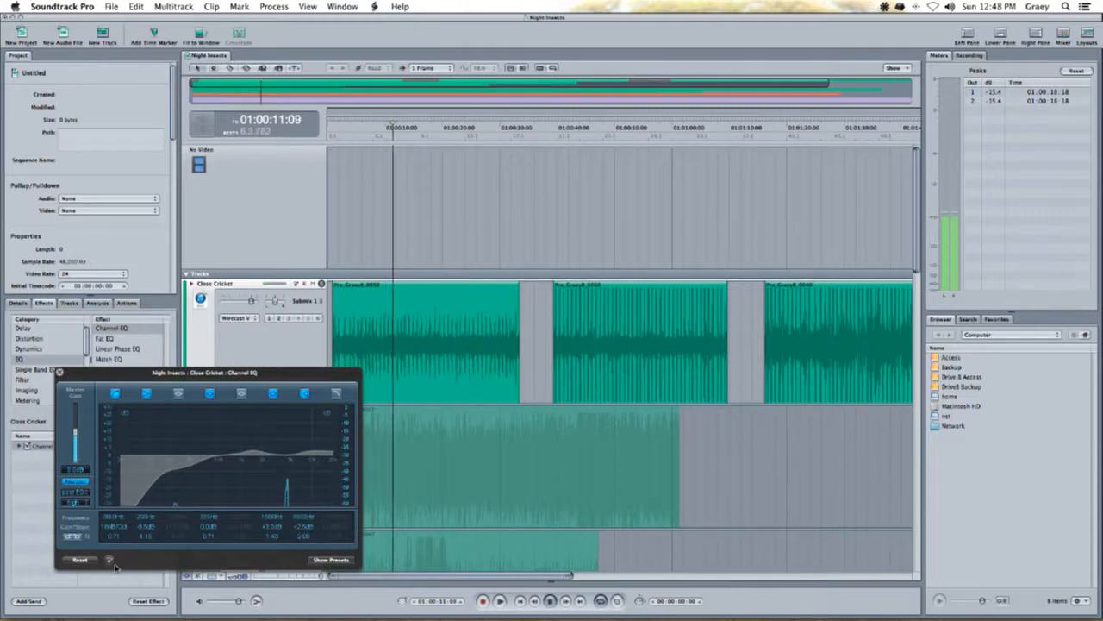
- Close the Channel EQ window and add the Waves X-Hum effect to the Close Cricket track
left_click(60, 372)
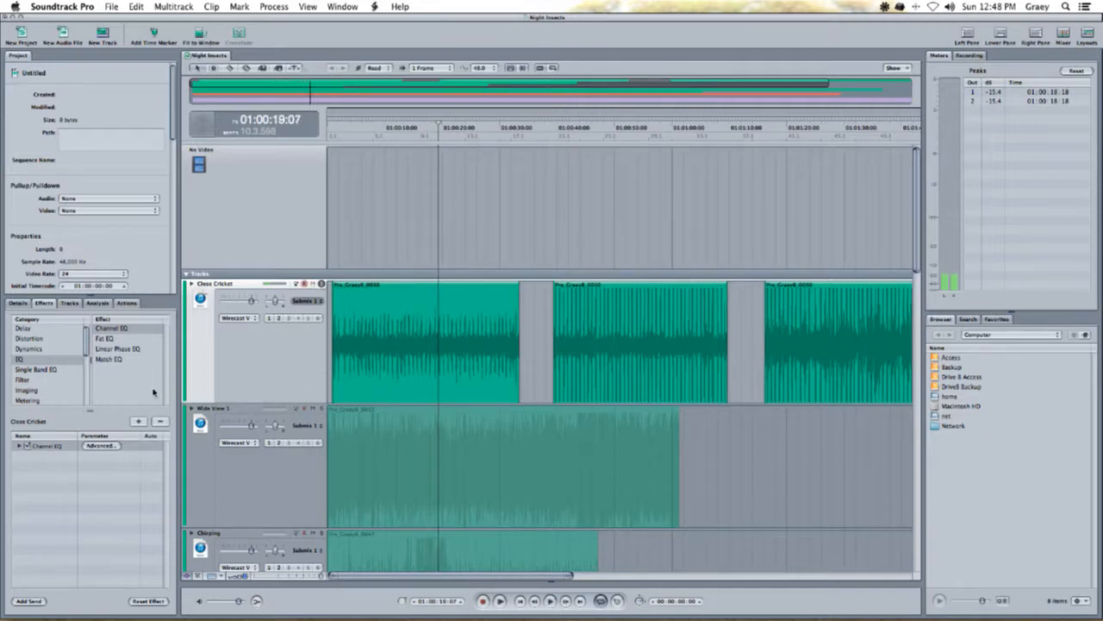
scroll(55, 376, "down", 5)
left_click(25, 398)
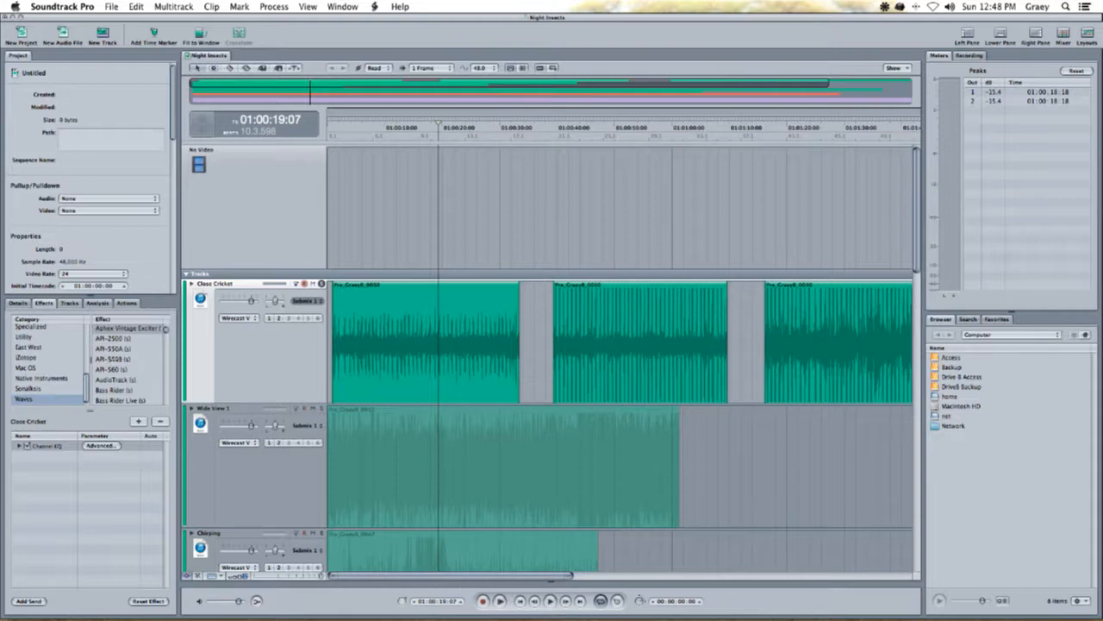
scroll(121, 370, "down", 10)
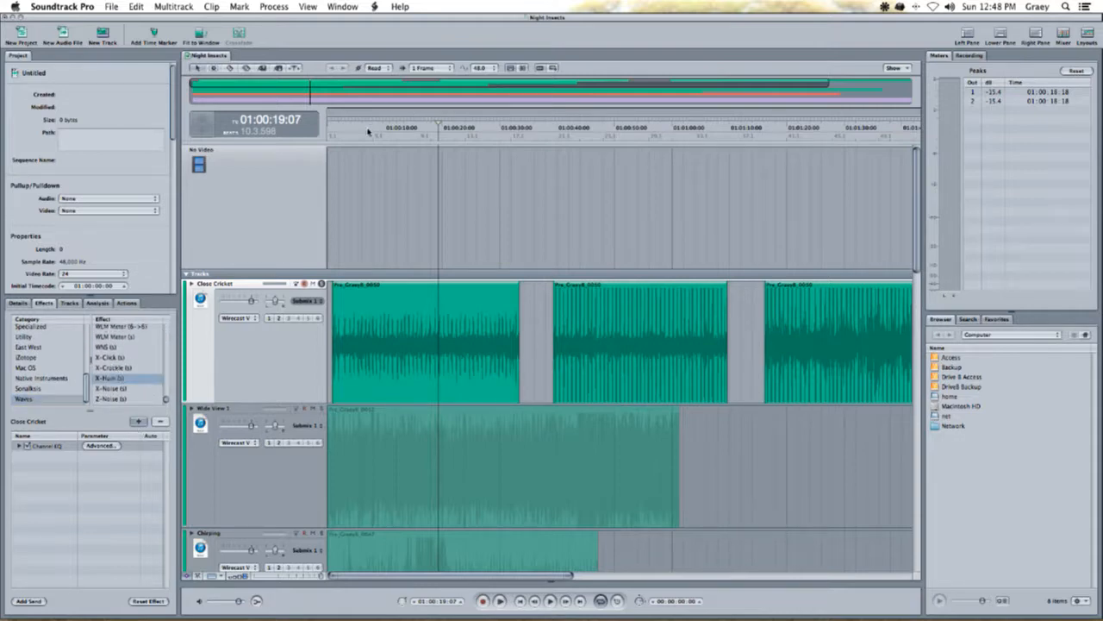
double_click(121, 378)
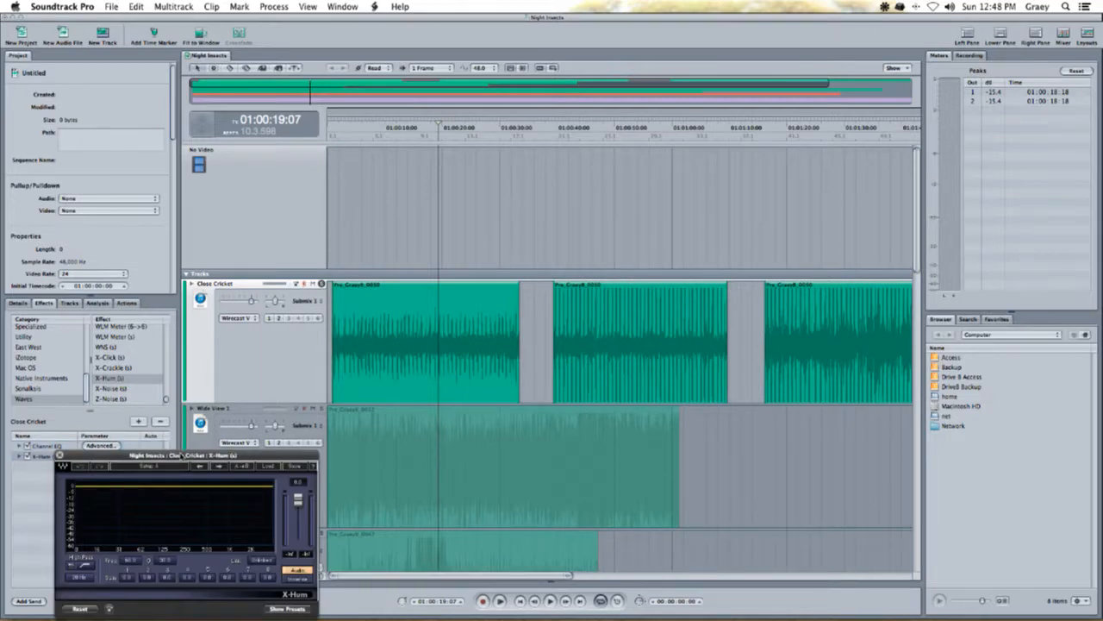
left_click_drag(172, 455, 740, 265)
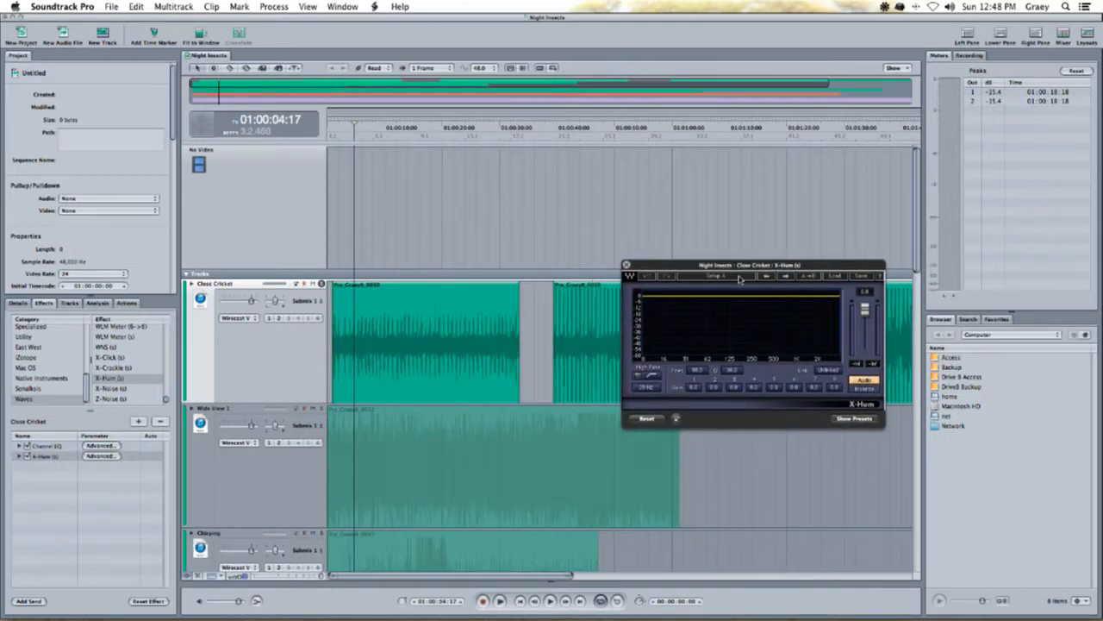
- Load a factory hum preset in X-Hum, fine-tune its frequency, and reduce the Q to 7.2 with the linked gains near -25 dB
left_click(836, 275)
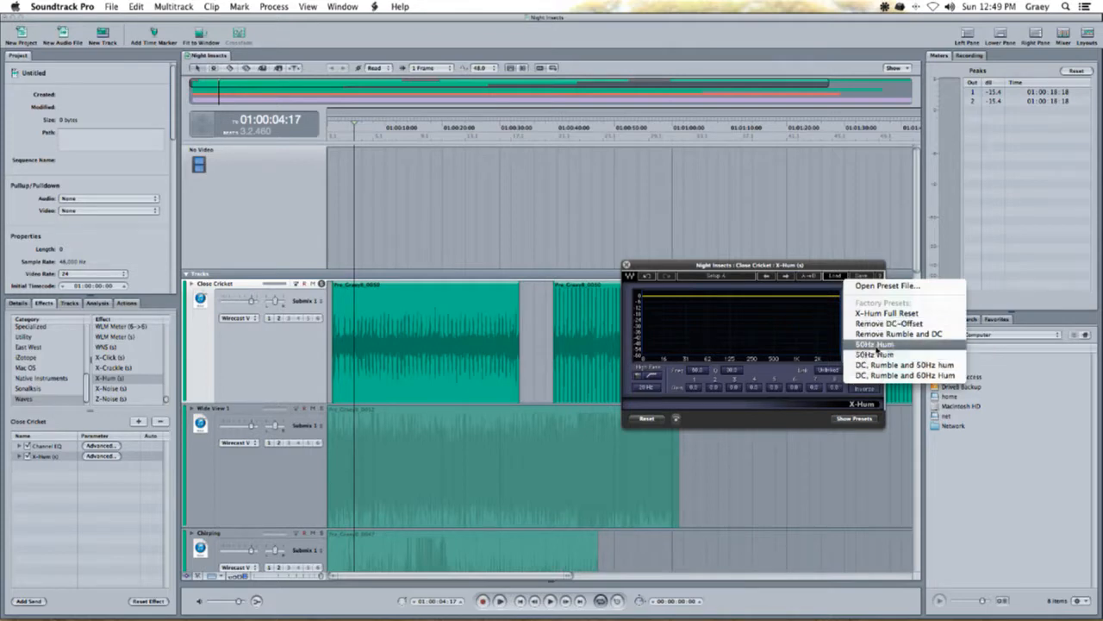
left_click(875, 344)
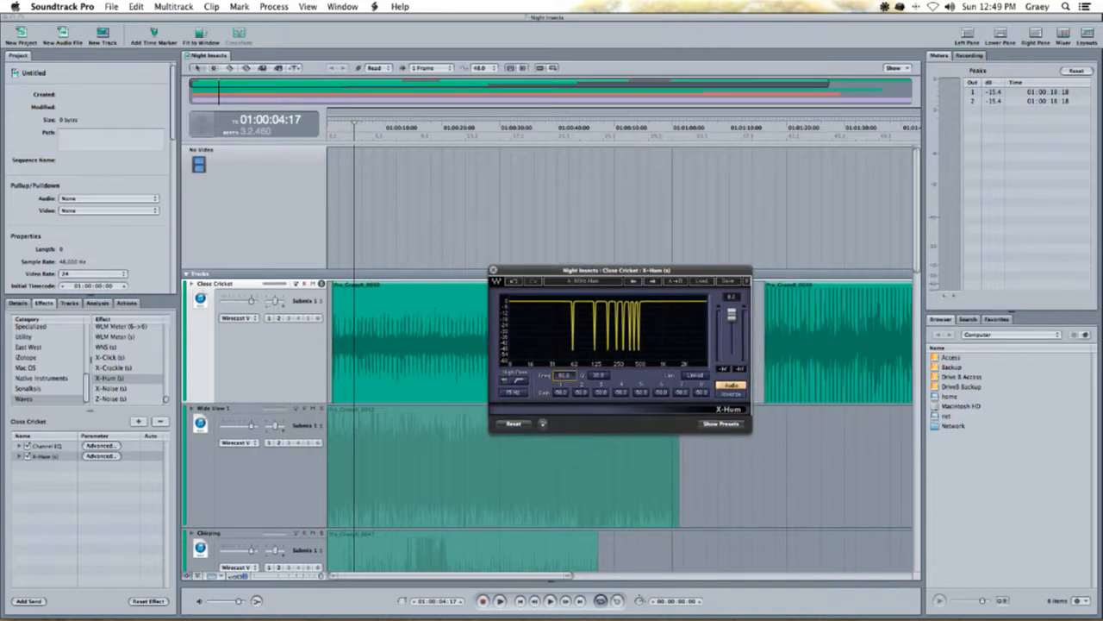
left_click_drag(565, 375, 564, 383)
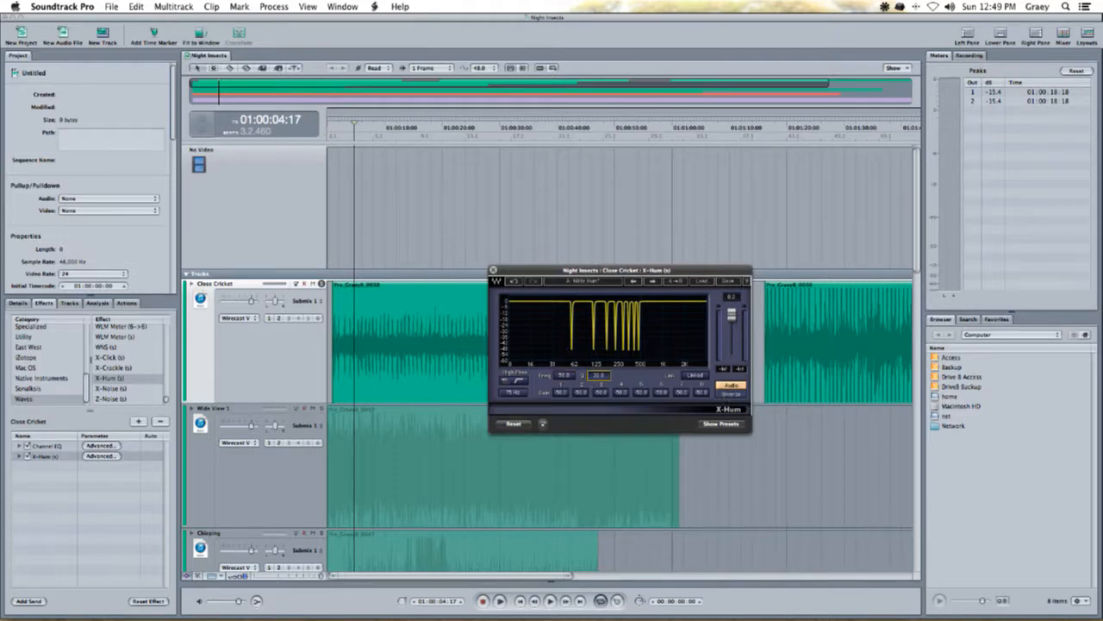
left_click_drag(598, 375, 598, 387)
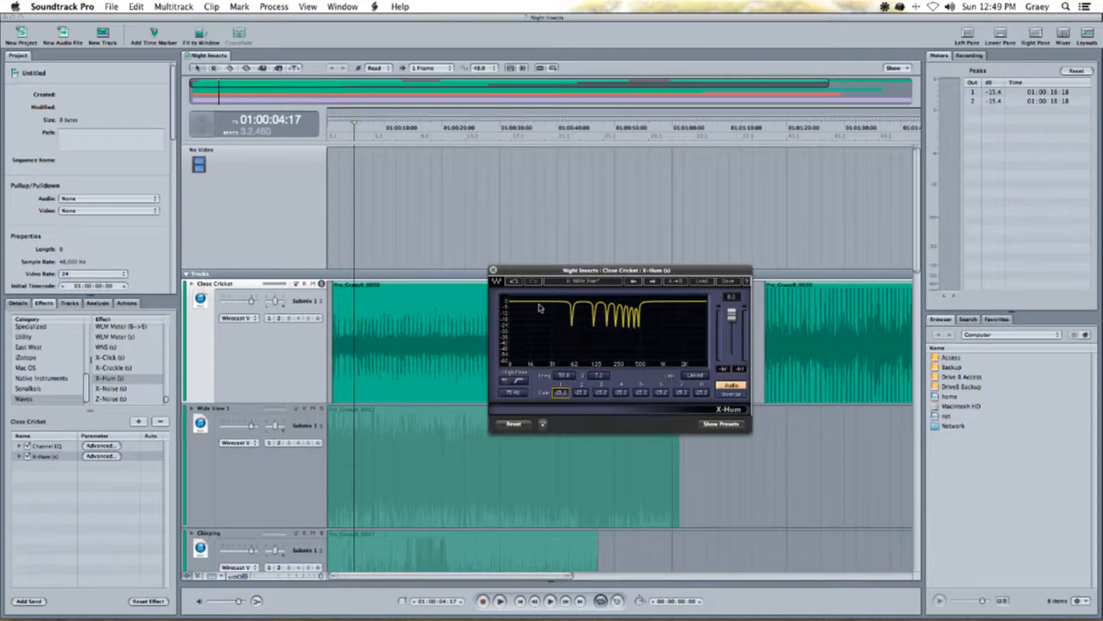
- Play the first clip from about 4 seconds, monitor X-Hum's inverse output, and raise the Q to narrow the hum notches
left_click_drag(527, 272, 608, 269)
mouse_move(349, 133)
left_mouse_down()
mouse_move(365, 134)
mouse_move(353, 137)
left_mouse_up()
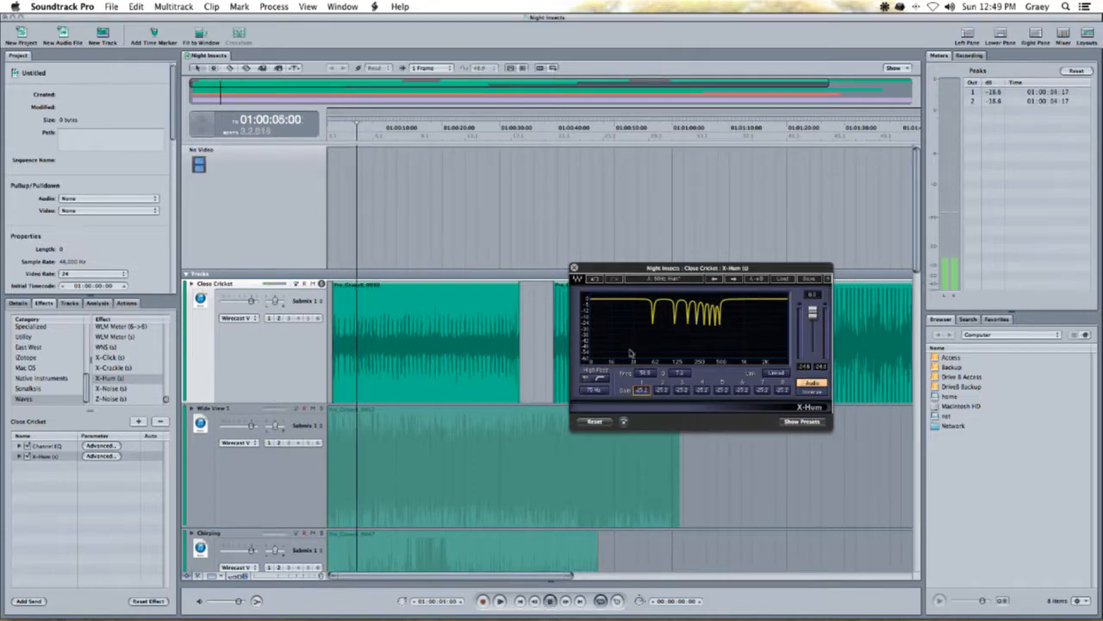
left_click(644, 374)
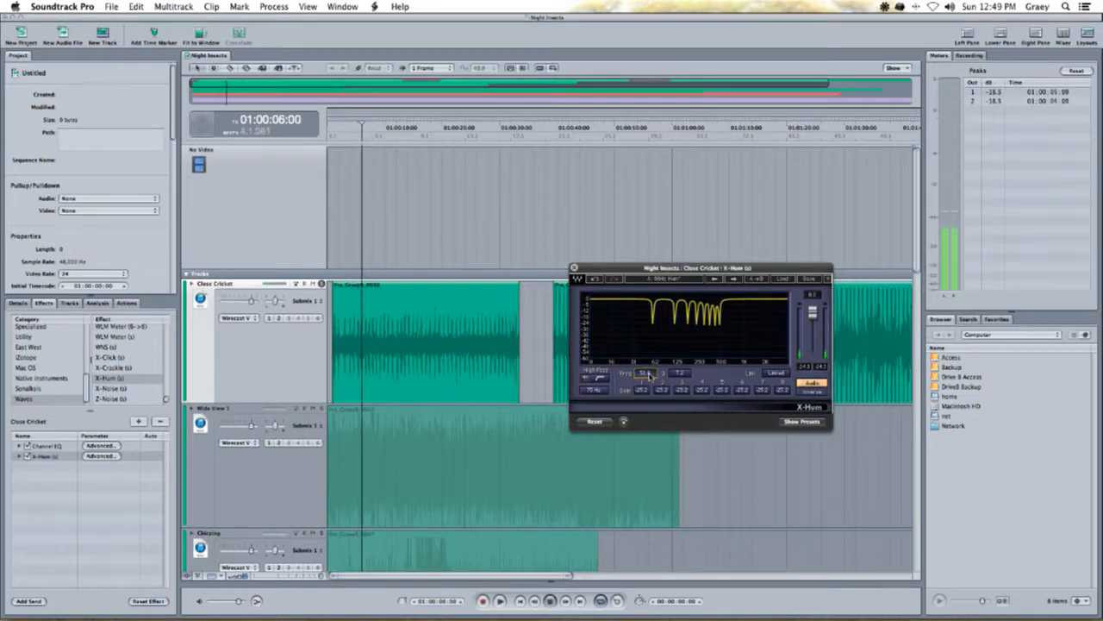
left_click(812, 391)
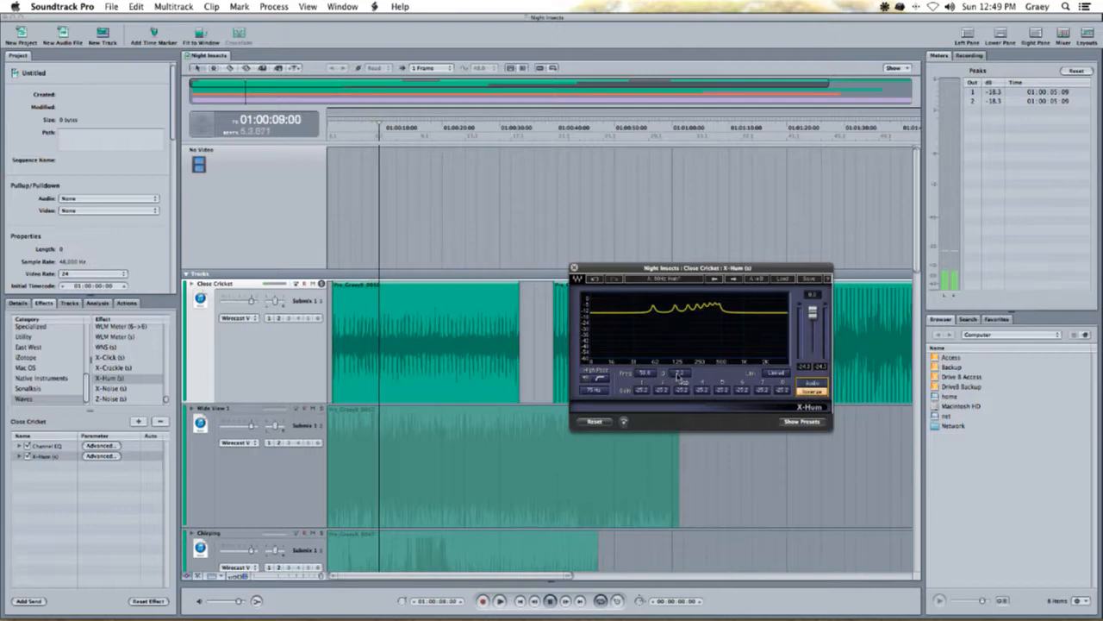
left_click_drag(680, 374, 681, 342)
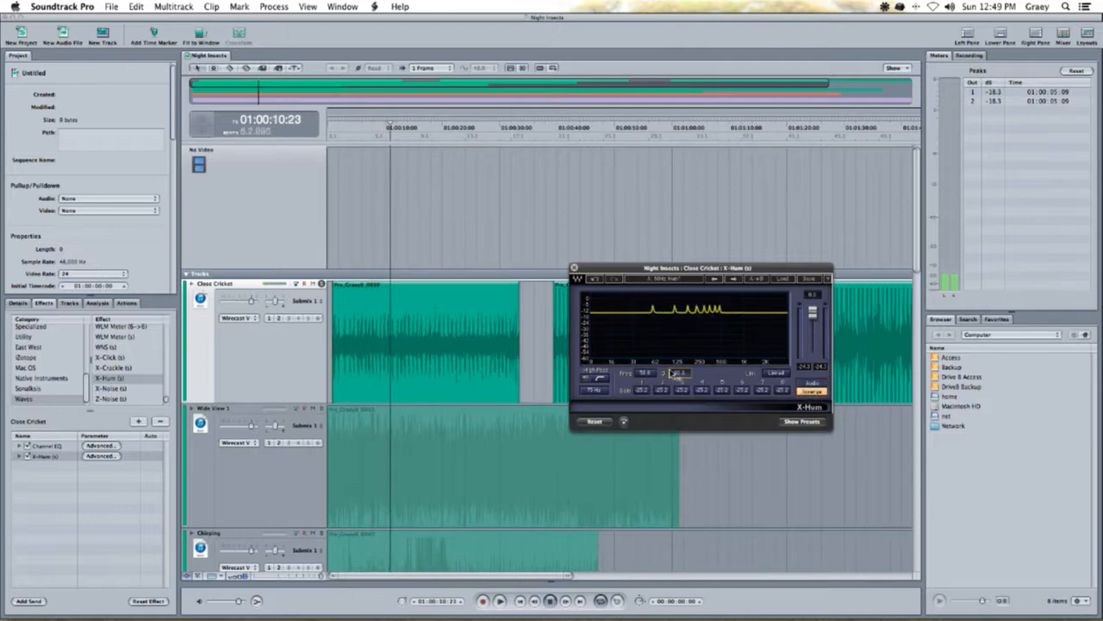
- Deepen the linked X-Hum notches to about -60 dB, return to normal audio monitoring, and compare the effect bypassed and active
mouse_move(643, 390)
left_mouse_down()
mouse_move(644, 418)
mouse_move(646, 371)
mouse_move(646, 383)
left_mouse_up()
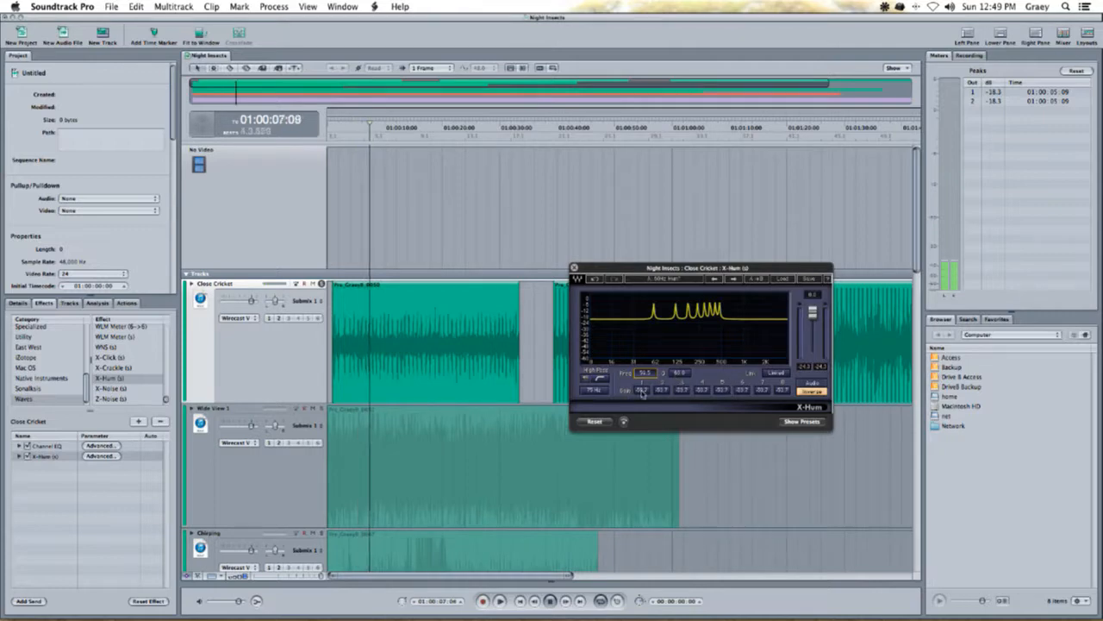
left_click(680, 374)
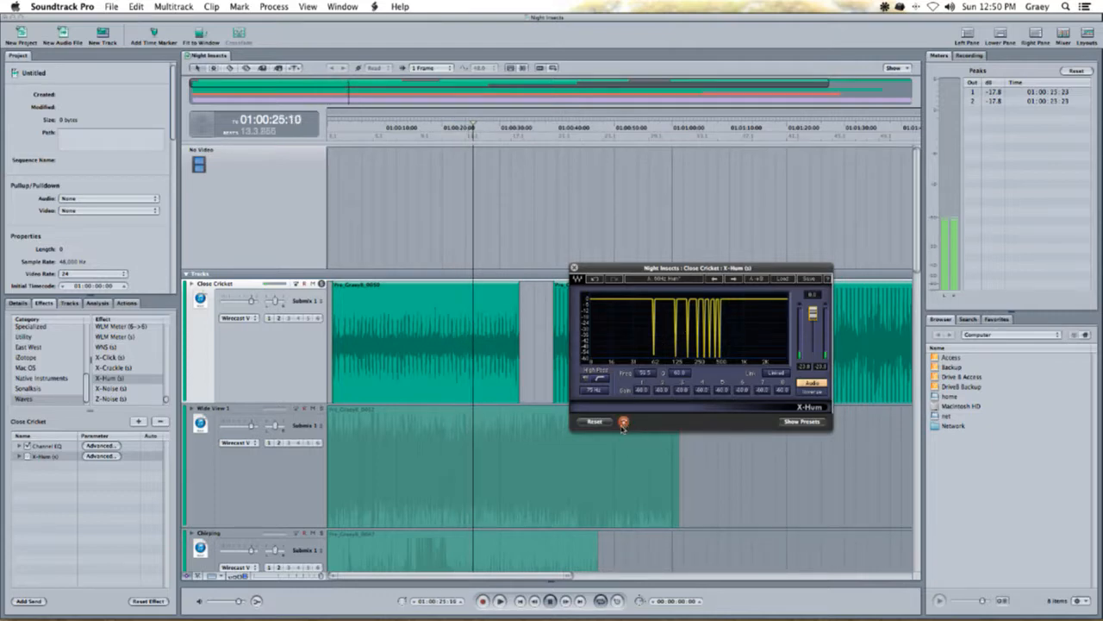
left_click(624, 422)
left_click(623, 422)
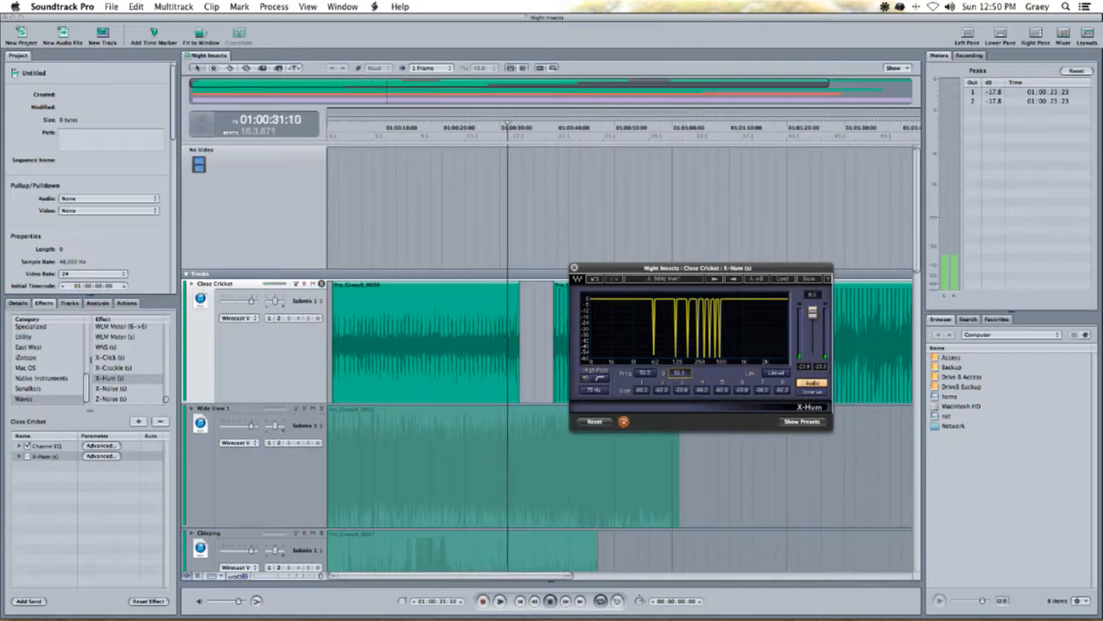
- Readjust the X-Hum Q while monitoring the inverse output from about 5 seconds into the first clip, then return to normal audio monitoring
left_click_drag(679, 374, 679, 399)
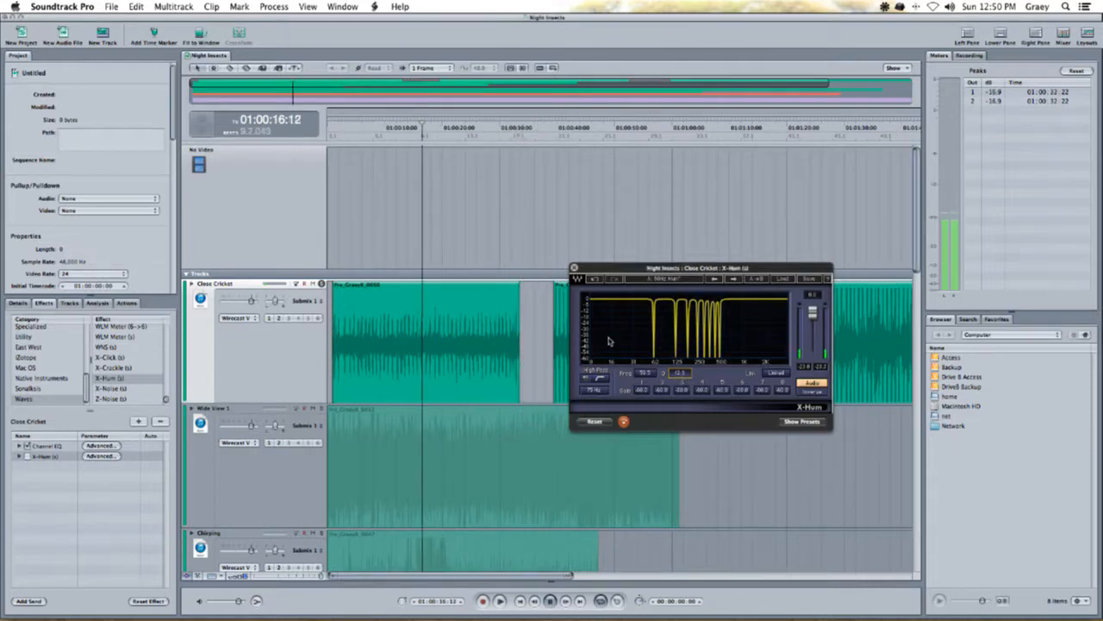
left_click(813, 392)
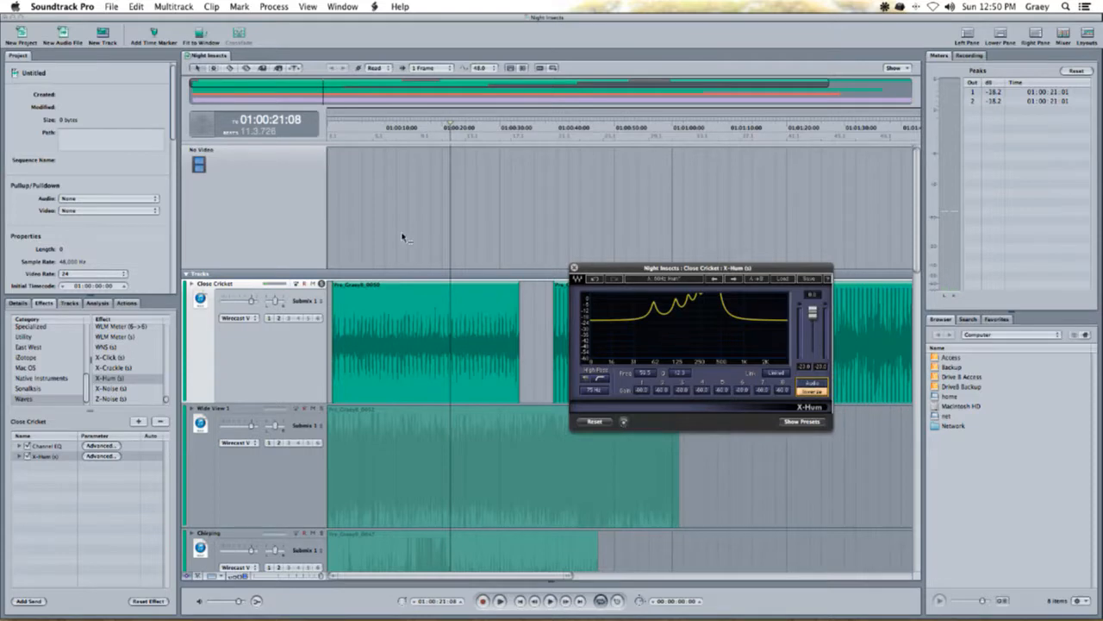
left_click(343, 124)
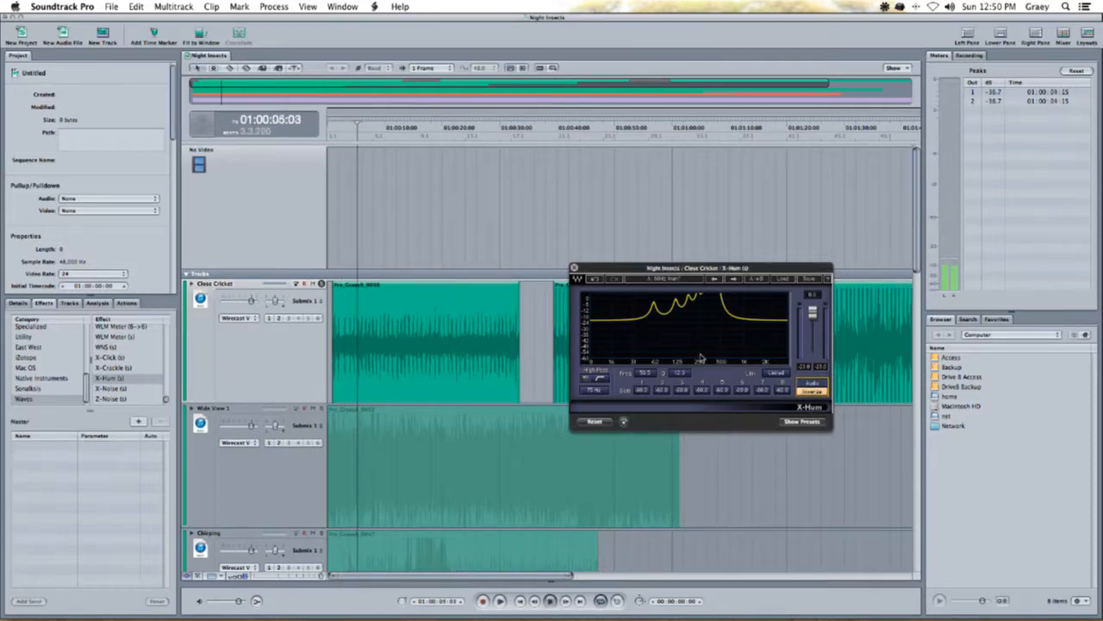
left_click_drag(684, 375, 686, 321)
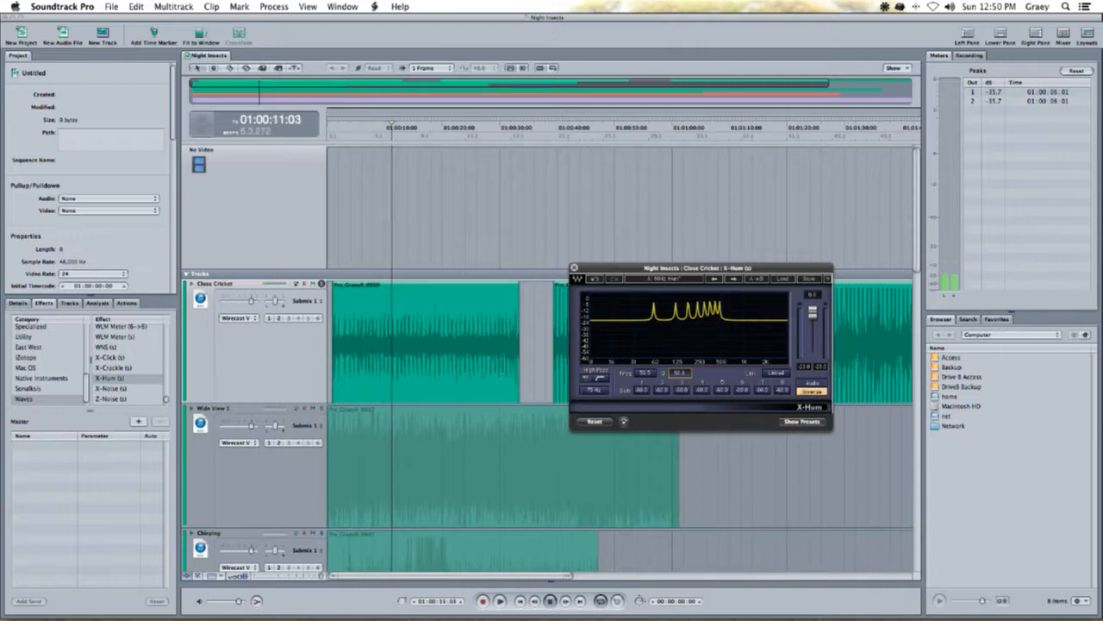
left_click_drag(681, 376, 680, 399)
left_click(816, 384)
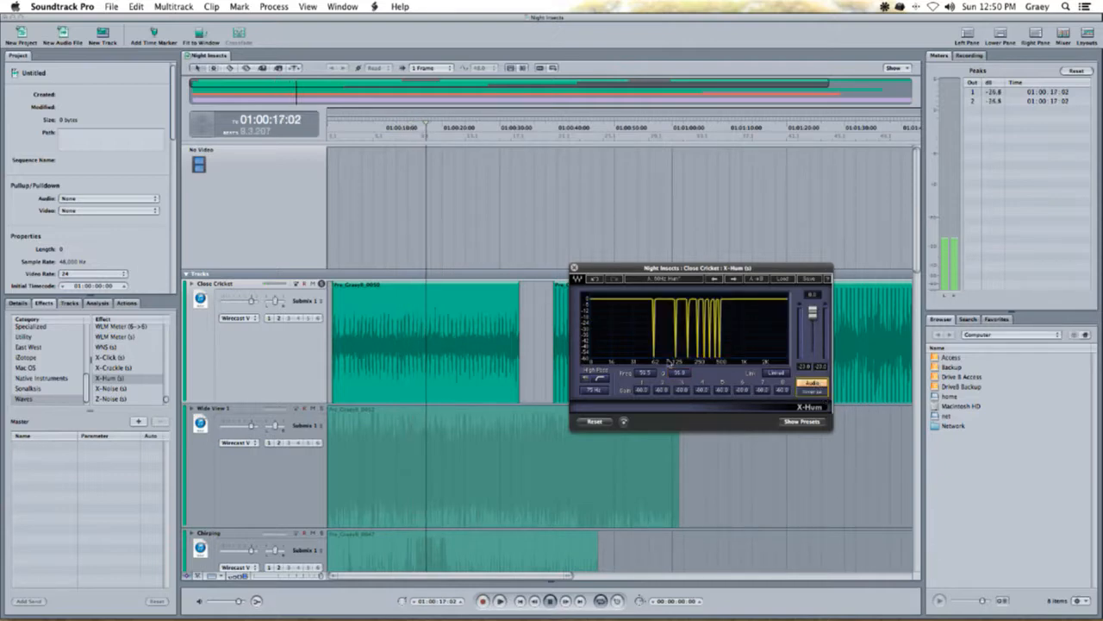
- Raise the linked X-Hum gains to about -20 dB and compare the audio, inverse and bypassed outputs
left_click(662, 391)
left_click_drag(662, 391, 662, 357)
left_click(810, 393)
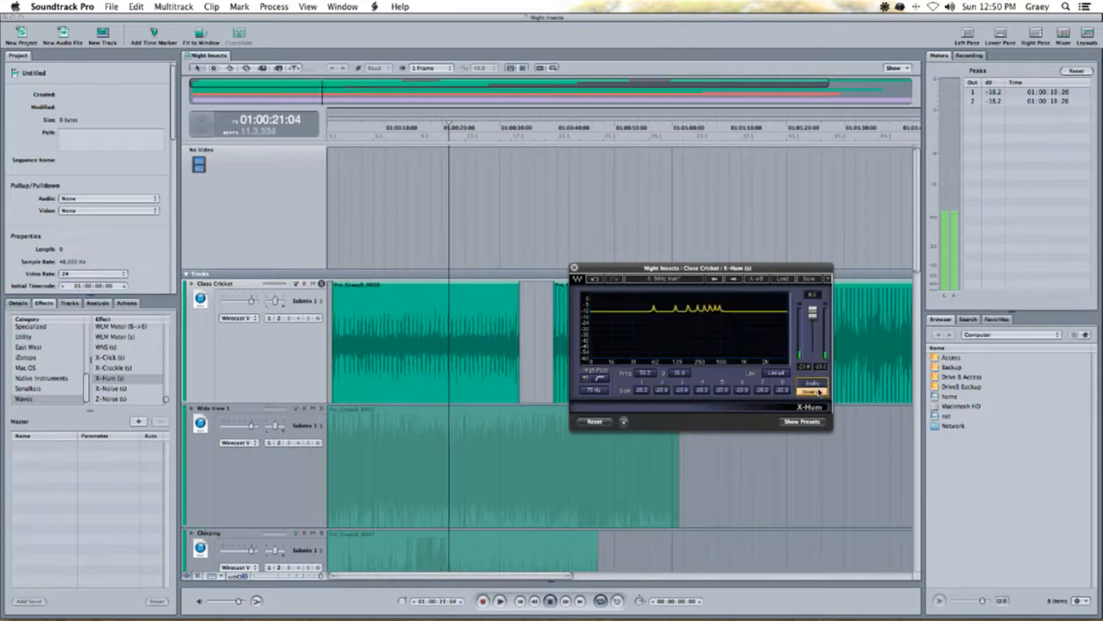
left_click(652, 372)
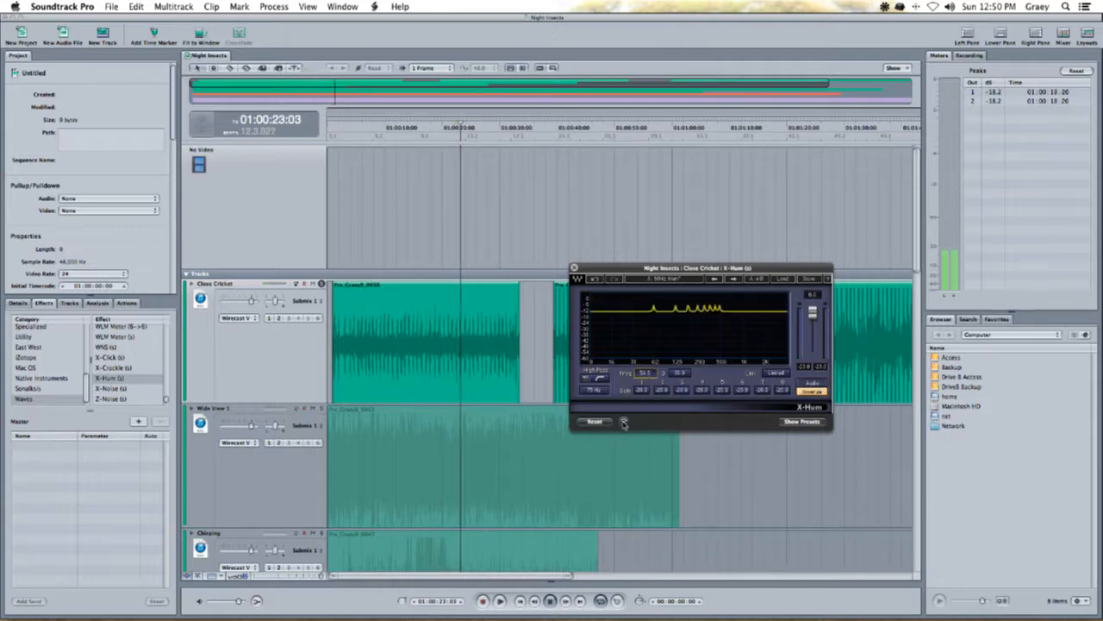
left_click(809, 393)
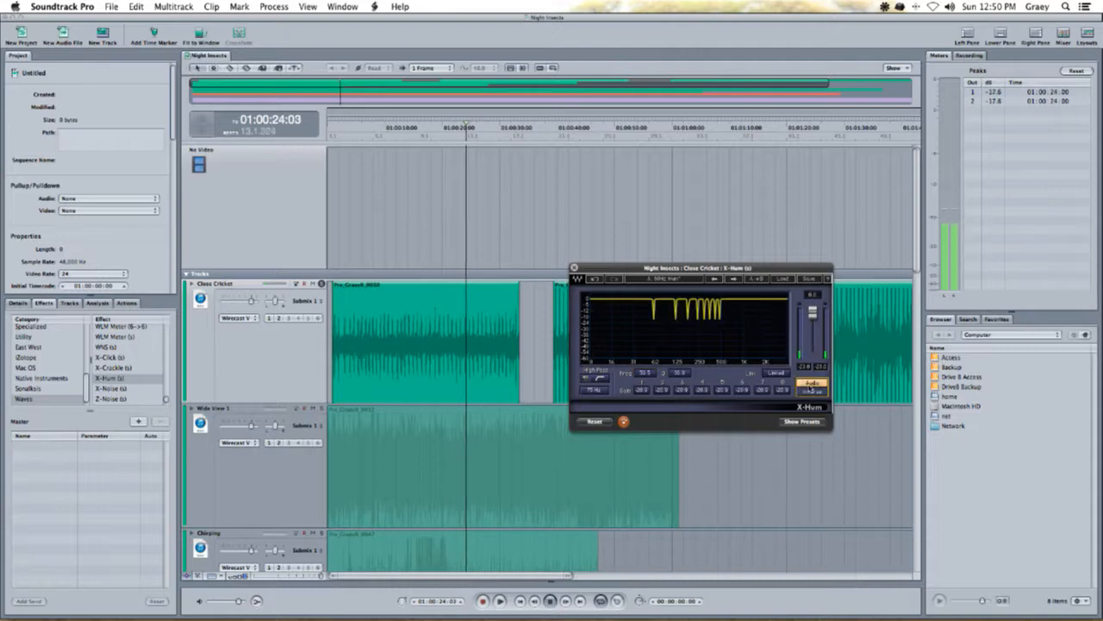
left_click(623, 423)
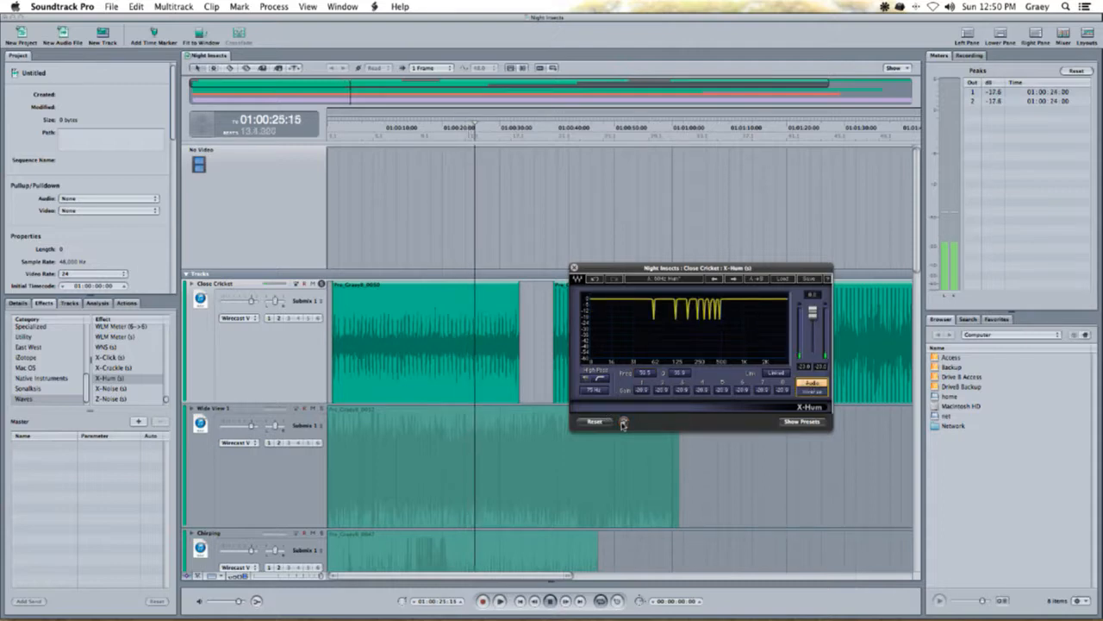
left_click(810, 392)
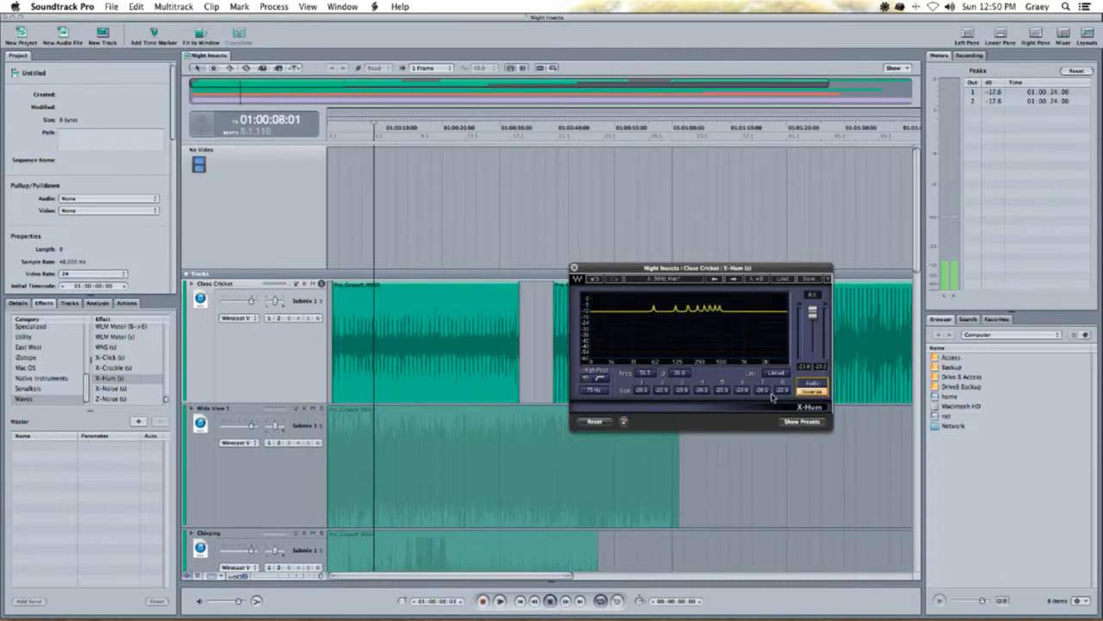
- Raise the X-Hum frequency to about 120 Hz, return to normal audio monitoring, and compare the effect bypassed and active
left_click_drag(647, 373, 647, 348)
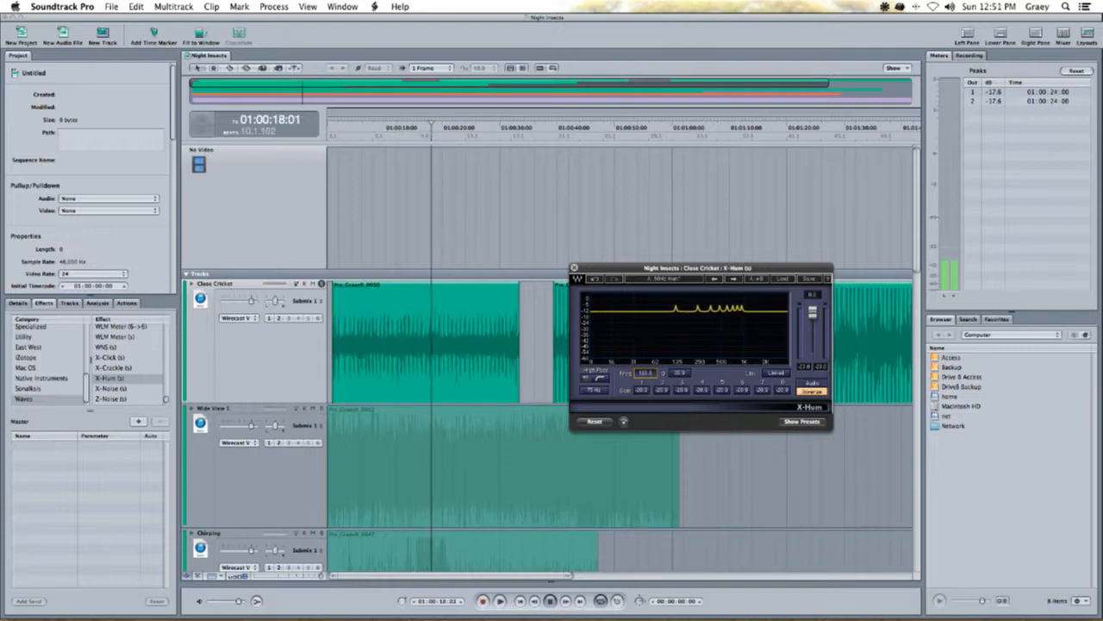
left_click(812, 392)
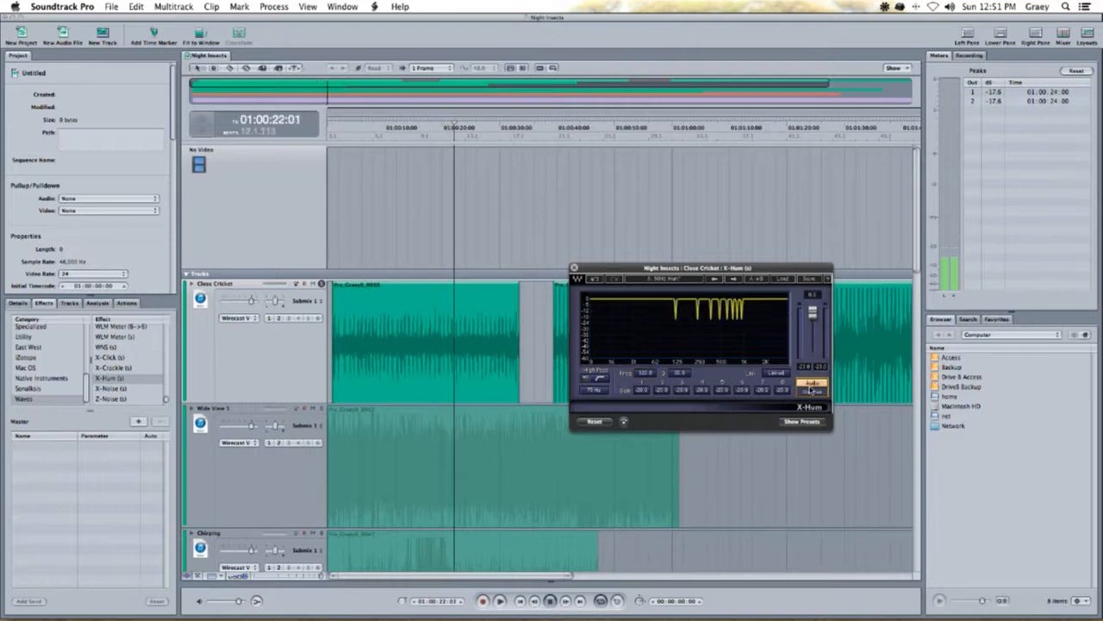
left_click(625, 422)
left_click(625, 422)
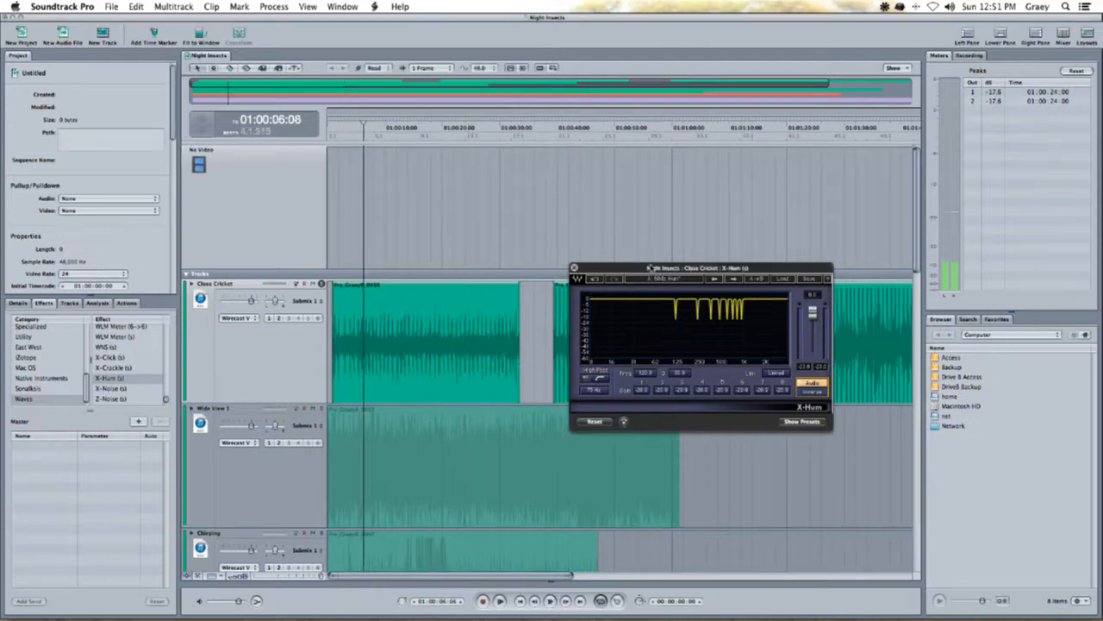
- Reposition the X-Hum window over the gap after the first Close Cricket clip
left_click_drag(649, 267, 626, 274)
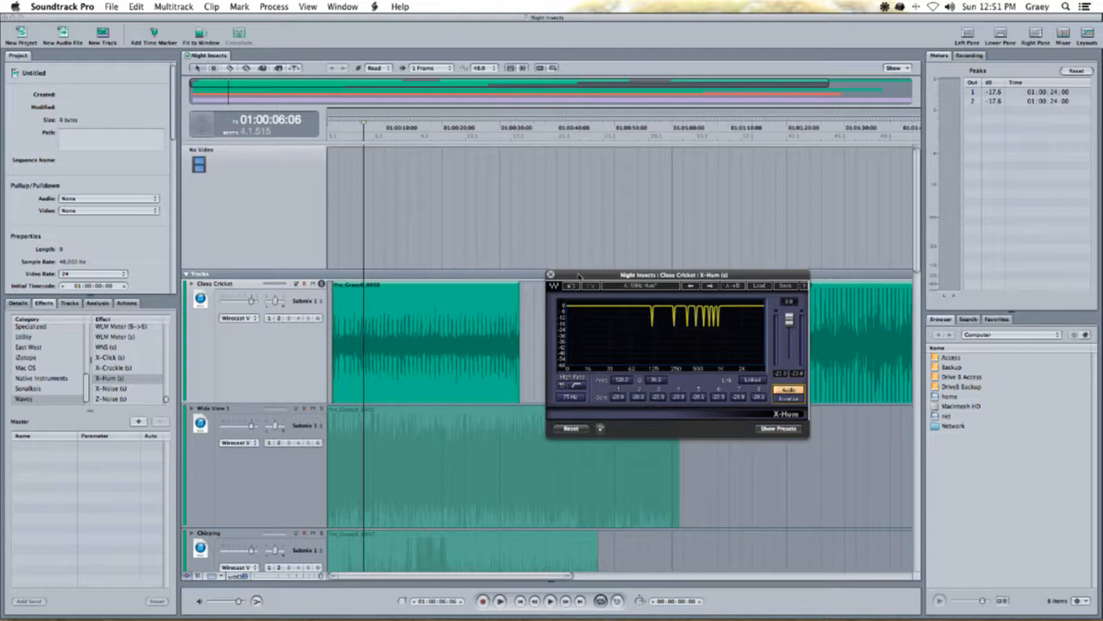
left_click_drag(579, 274, 532, 257)
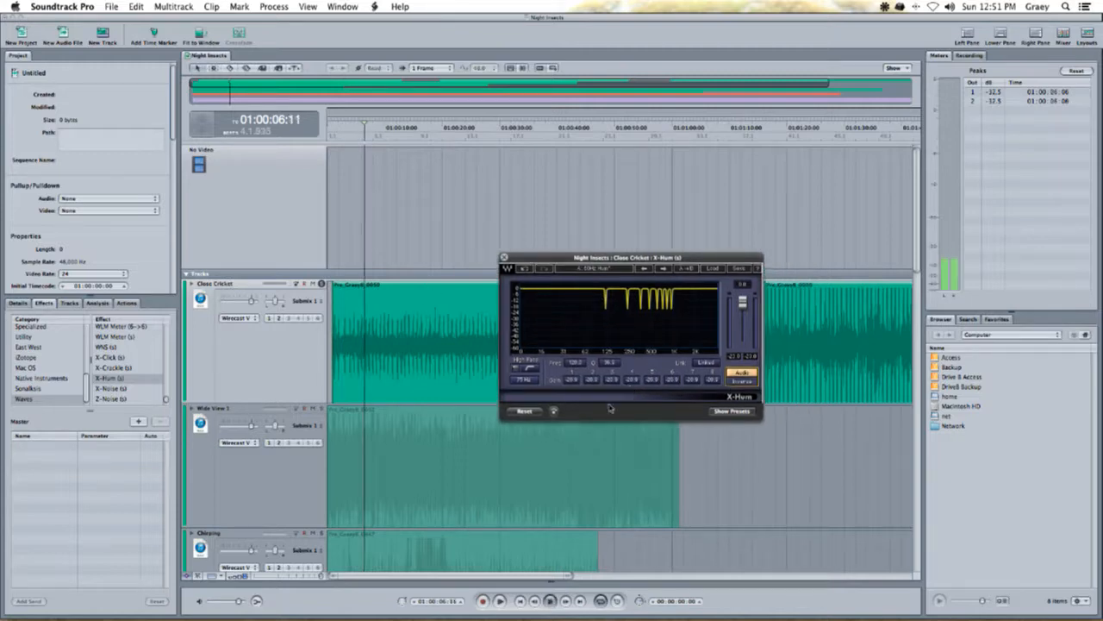
left_click_drag(743, 295, 750, 281)
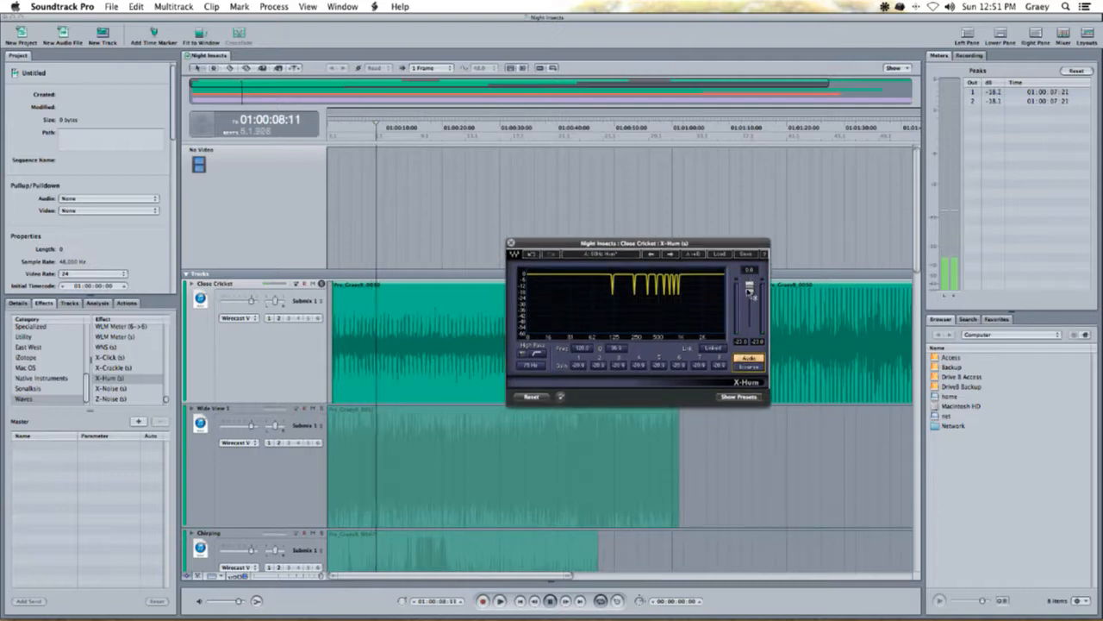
left_click_drag(595, 247, 585, 253)
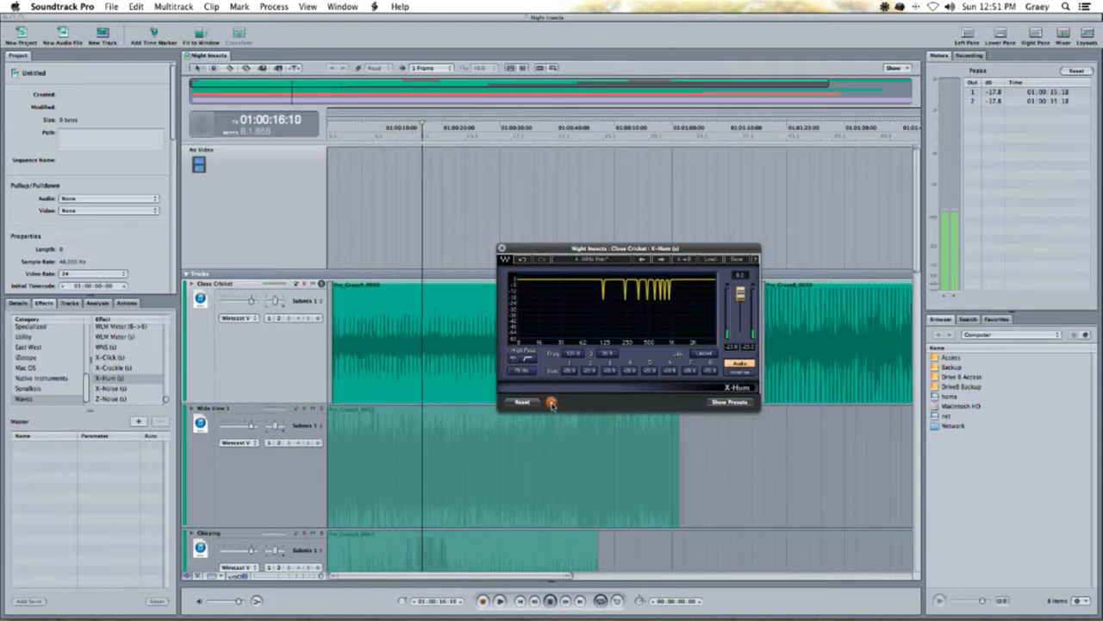
- Deepen the linked X-Hum gains to about -60 dB, audition the inverse from about 8 seconds, restore normal audio monitoring and close the effect window
left_click(741, 374)
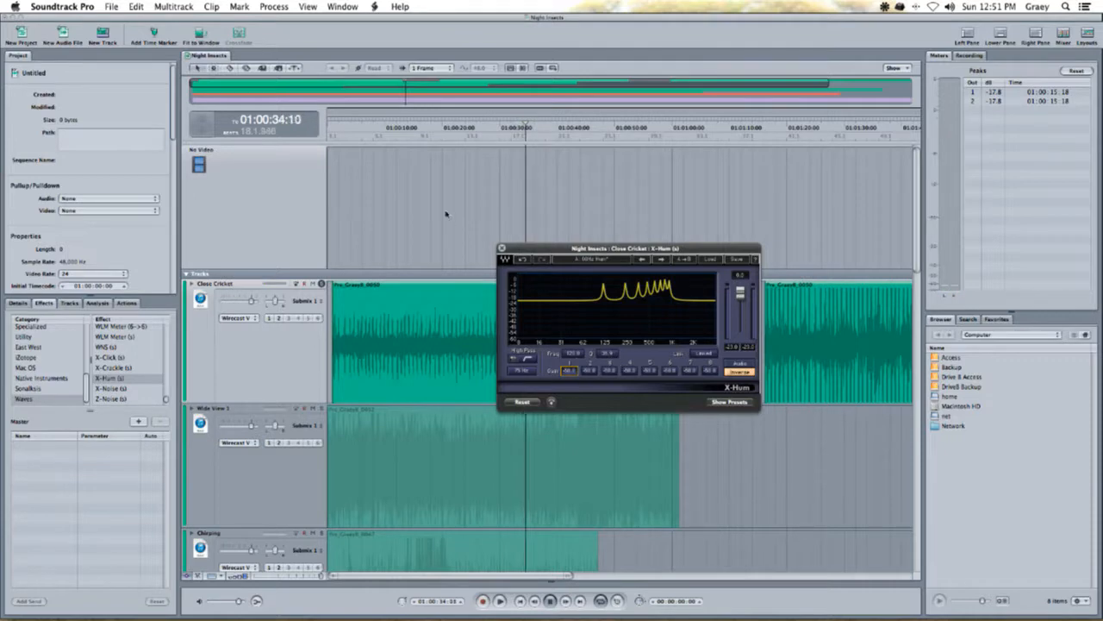
left_click(369, 132)
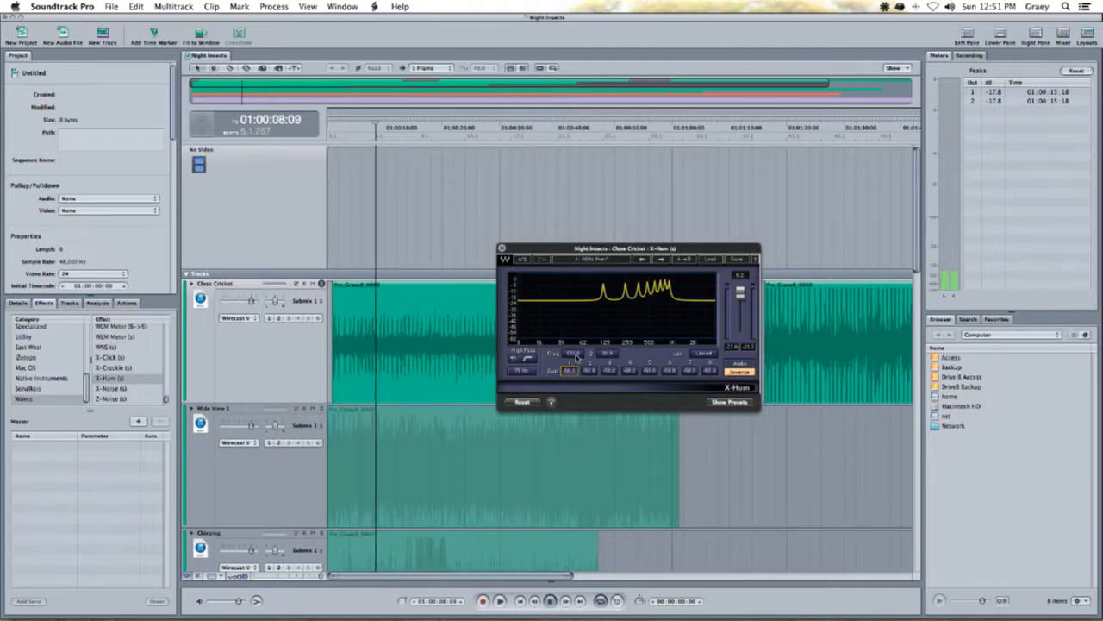
left_click(740, 364)
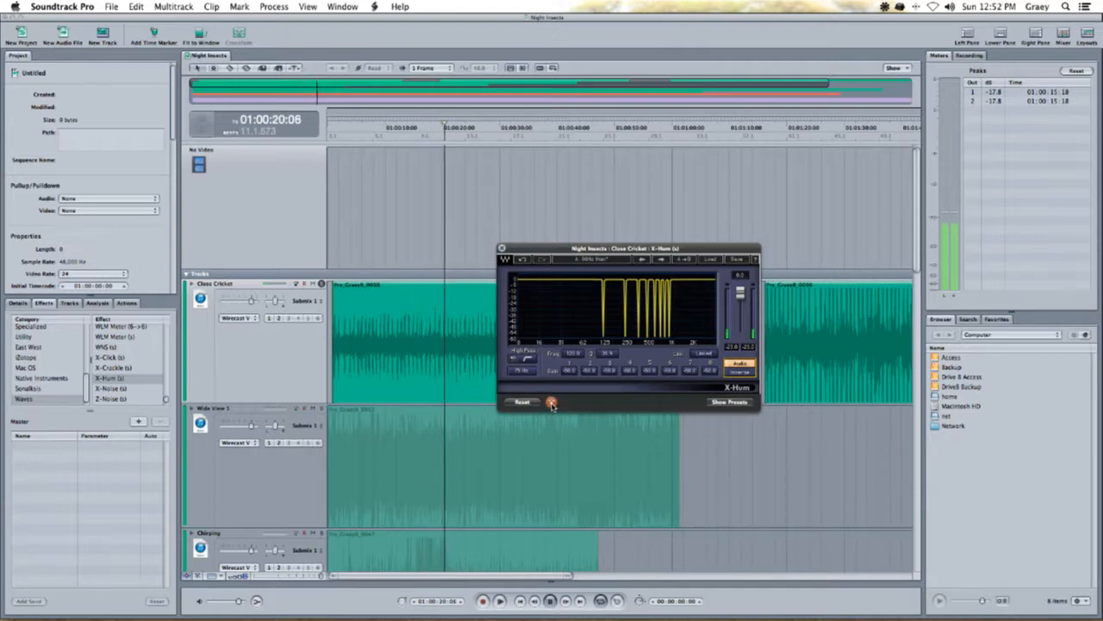
left_click(502, 248)
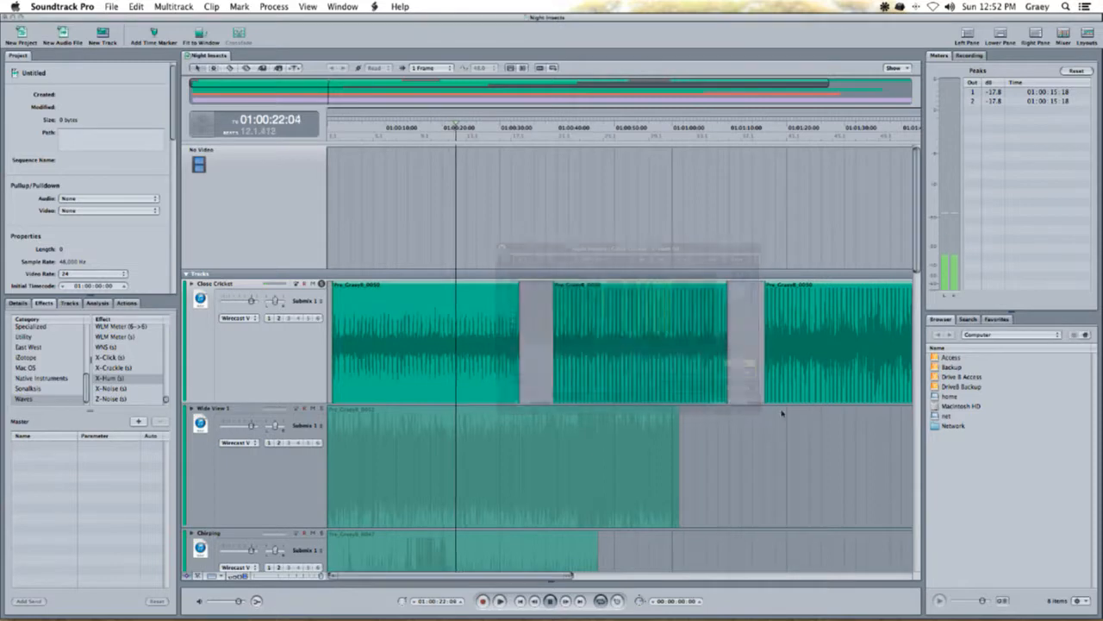
- Select the Close Cricket track and audition its first clip from several positions between about 5 and 28 seconds
left_click(359, 136)
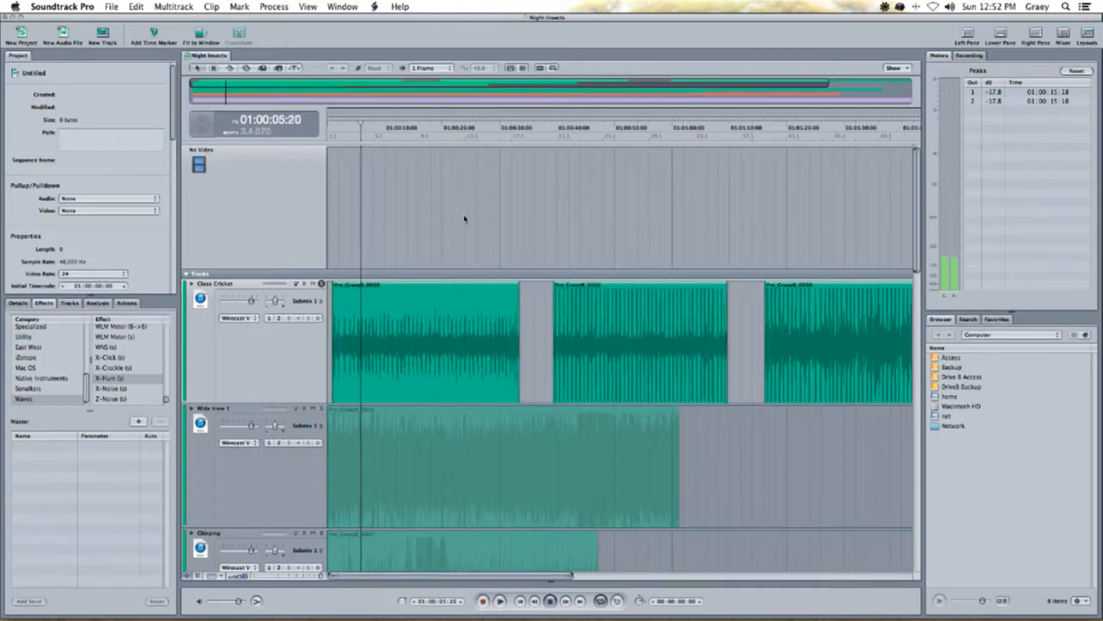
left_click(250, 356)
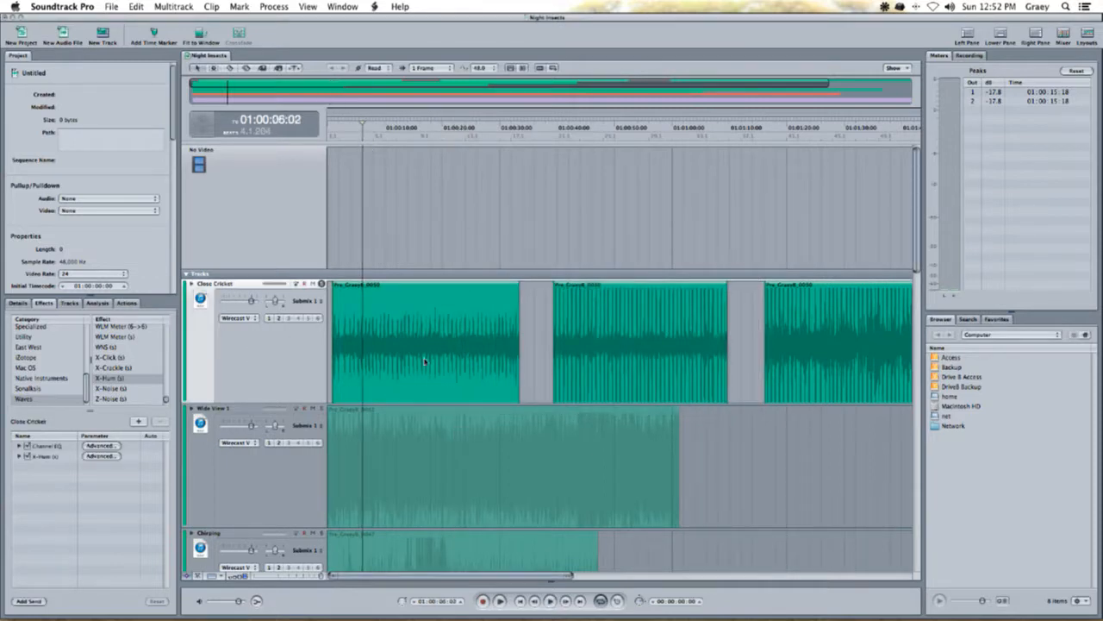
left_click_drag(371, 135, 439, 135)
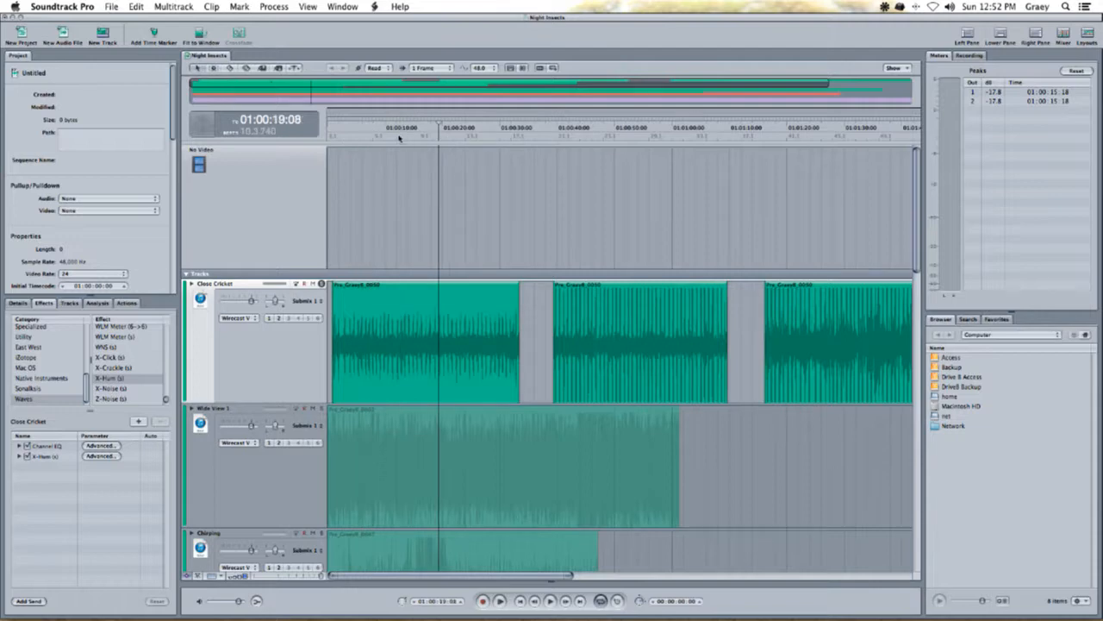
left_click(400, 135)
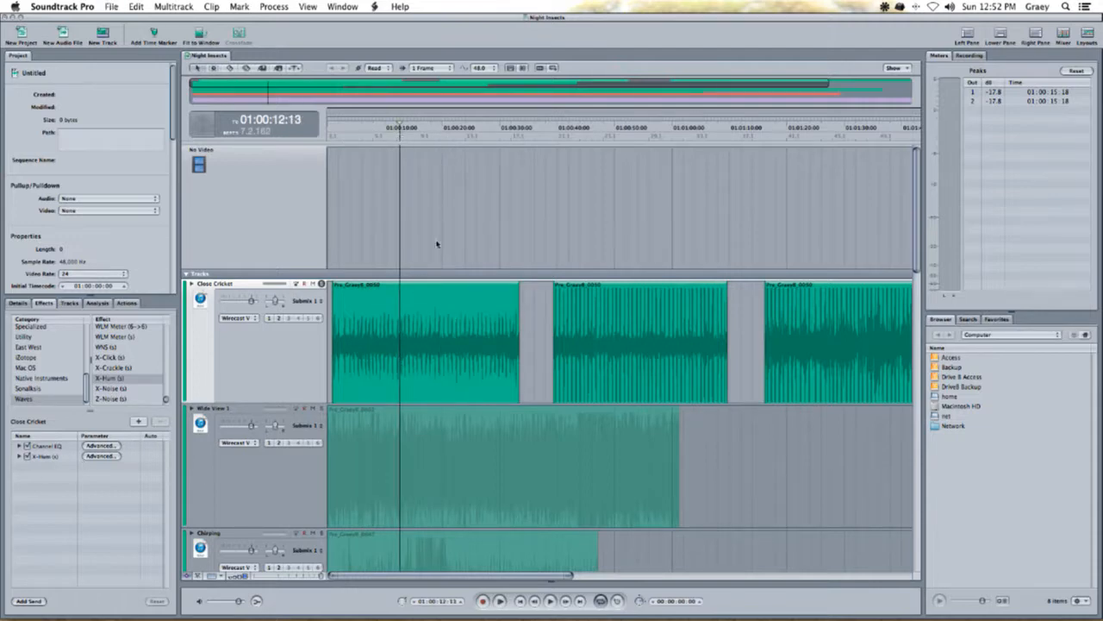
left_click(366, 135)
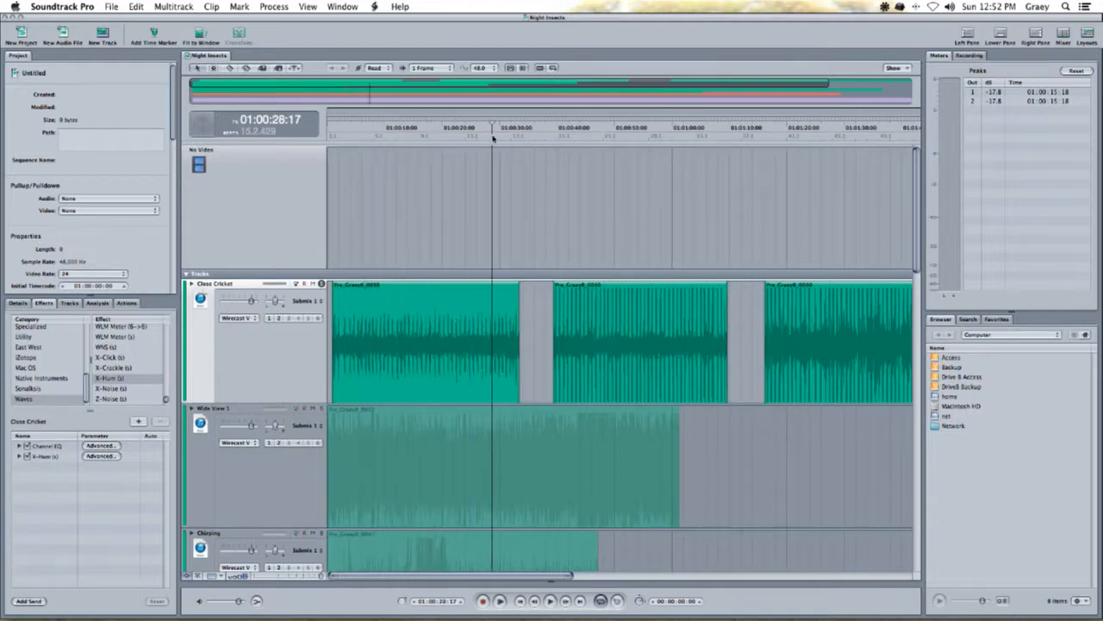
left_click_drag(493, 138, 378, 139)
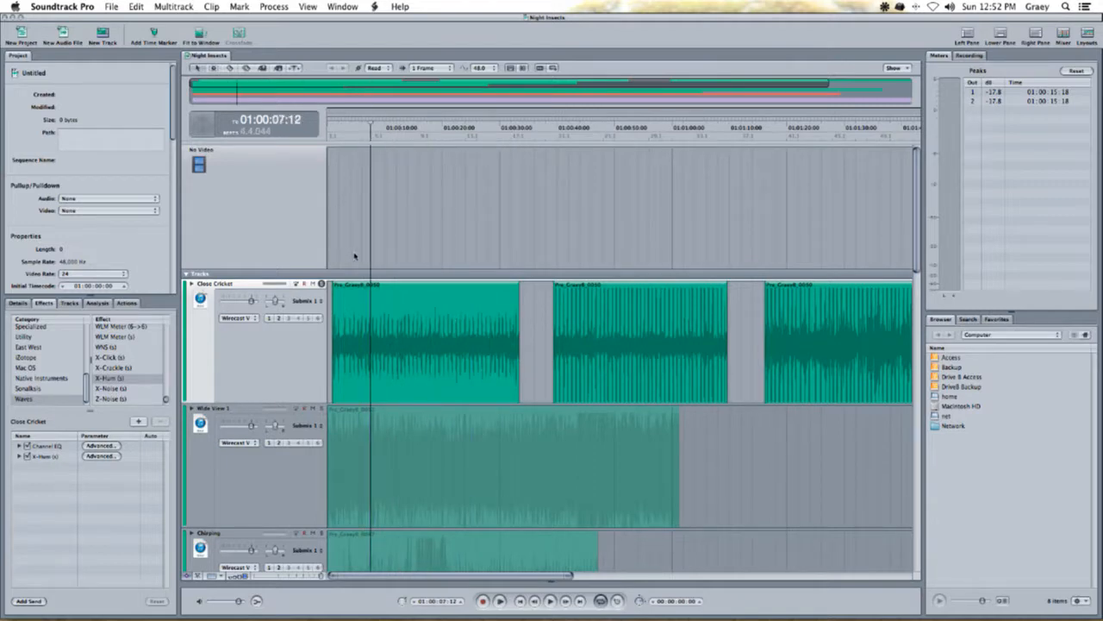
scroll(404, 176, "down", 5)
scroll(399, 179, "up", 5)
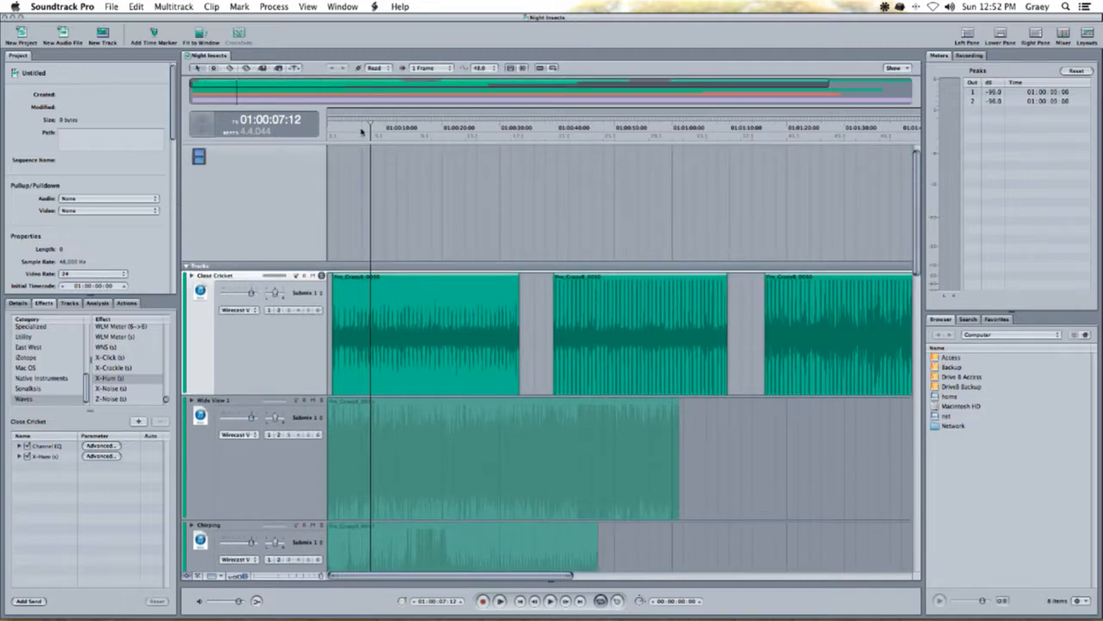
key("space")
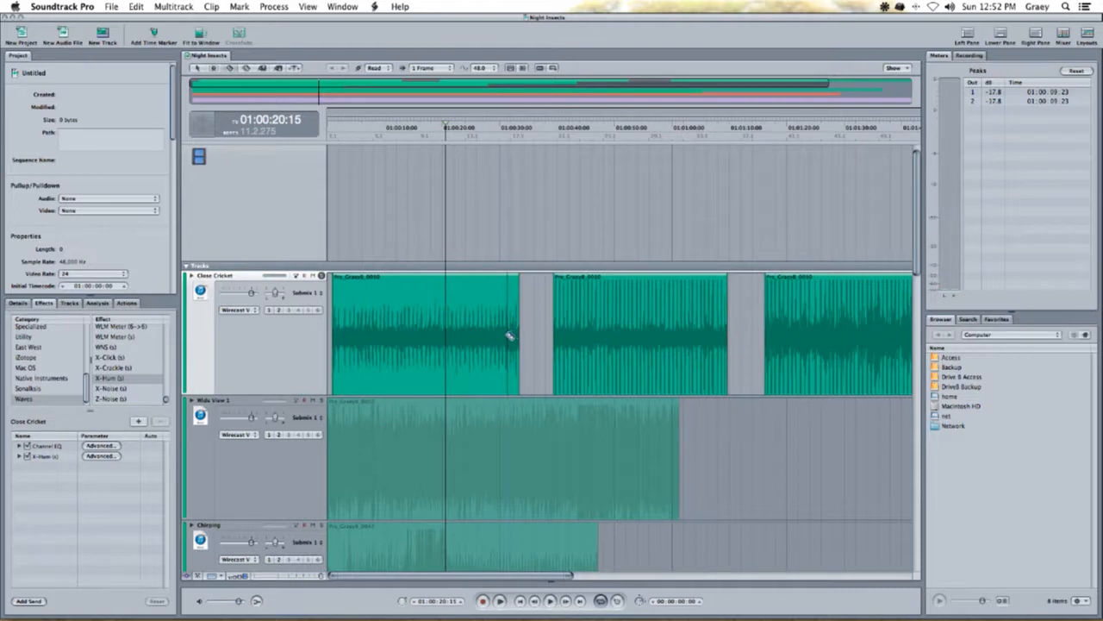
- Check positions across the three Close Cricket clips by moving the playhead, ending near 01:01:25 in the third clip
left_click(488, 141)
left_click(498, 141)
left_click(438, 141)
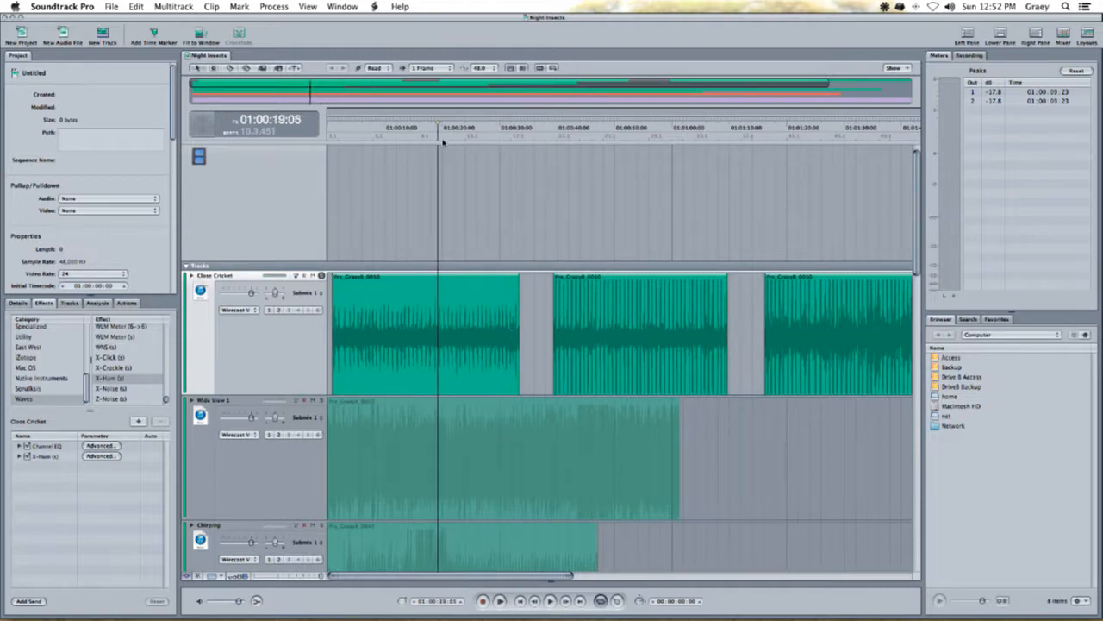
left_click(654, 141)
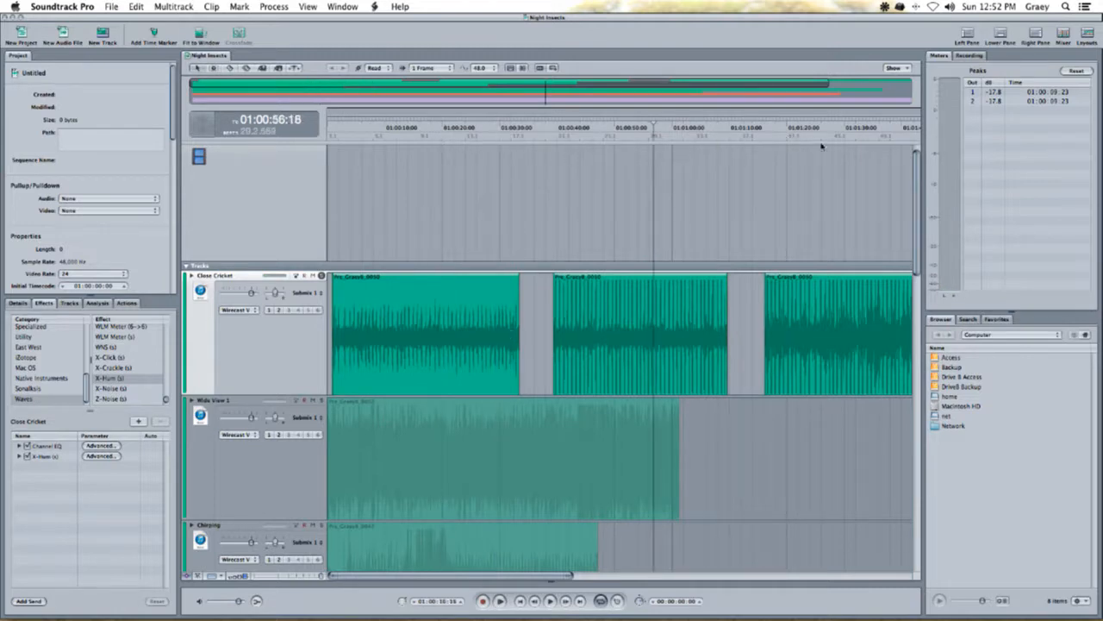
left_click(821, 140)
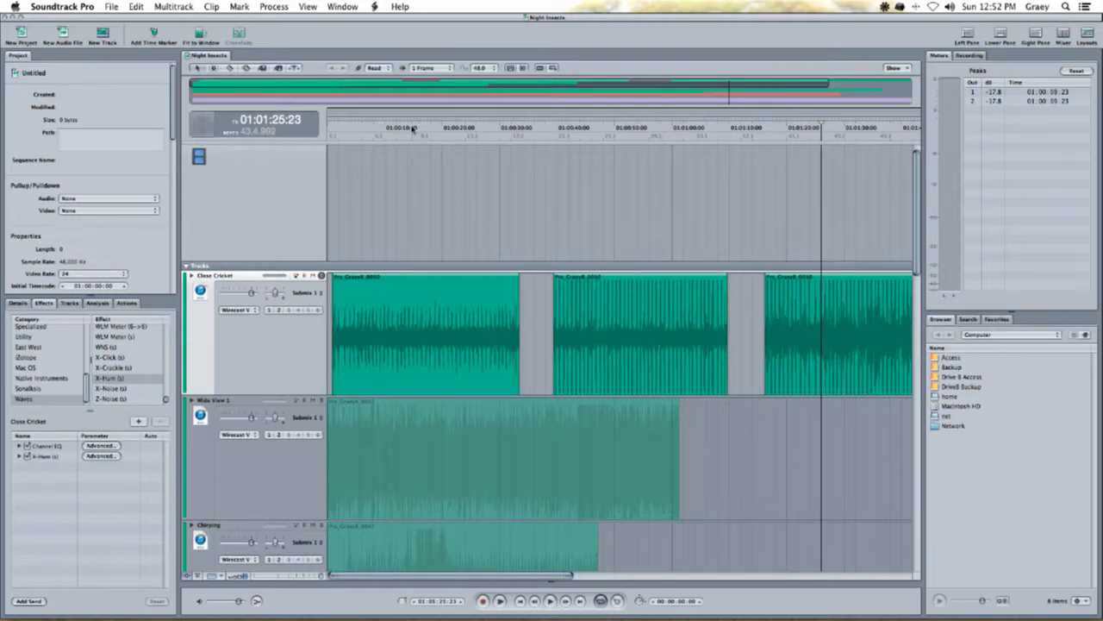
- Trim about 2 seconds off the end of the first Close Cricket clip and play it from about 15 and 24 seconds
left_click_drag(512, 382, 510, 383)
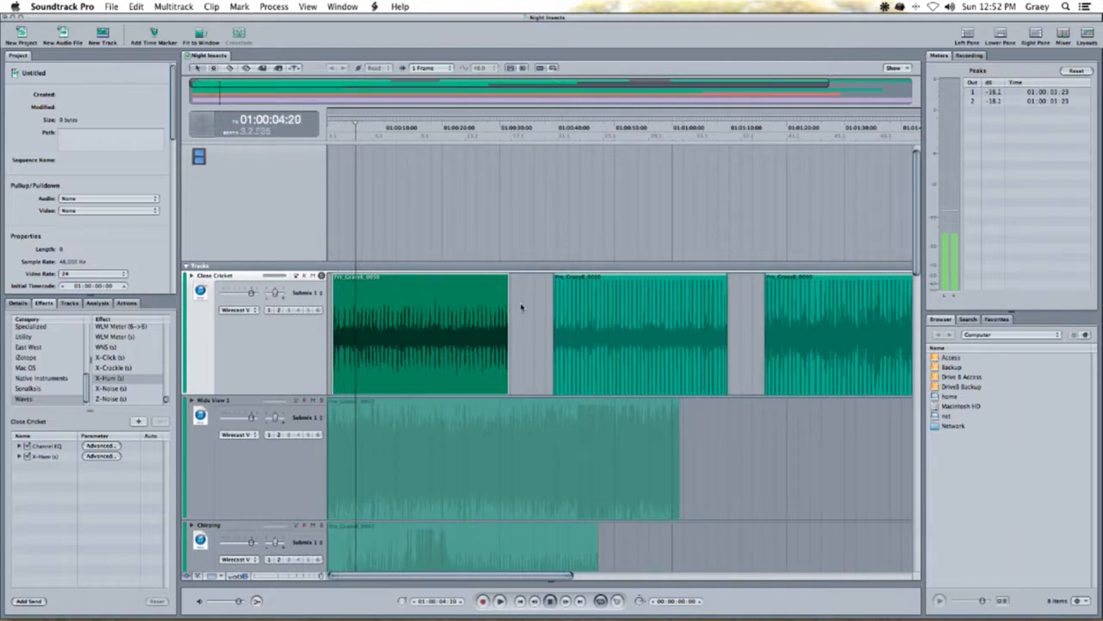
left_click(415, 131)
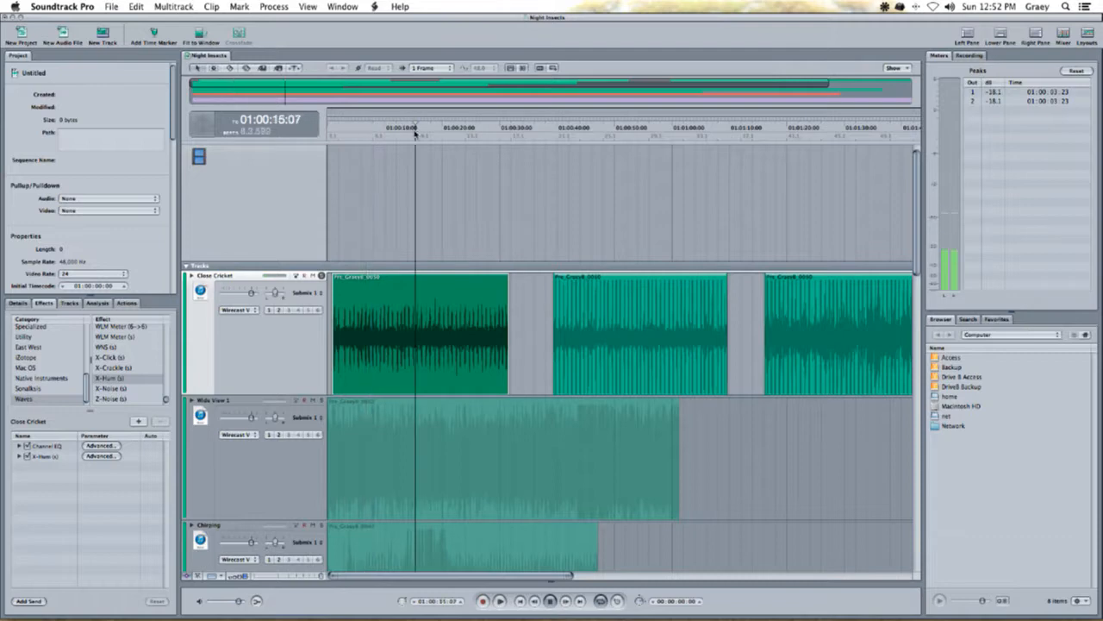
left_click(446, 131)
left_click(466, 130)
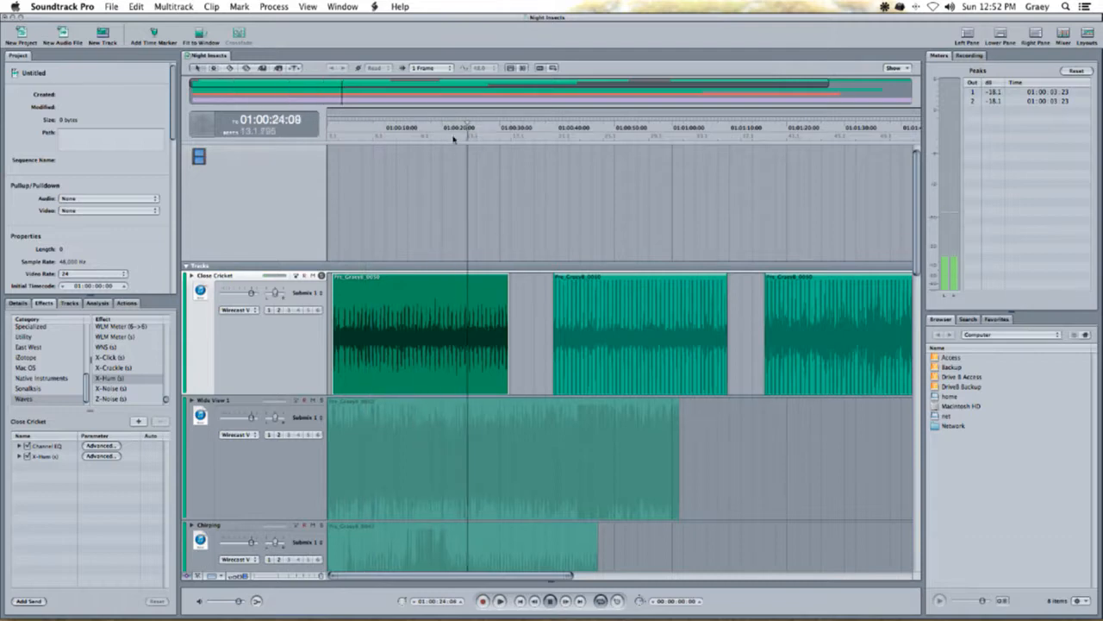
- Audition the first Close Cricket clip from several positions between about 13 and 28 seconds
left_click(507, 130)
left_click(419, 129)
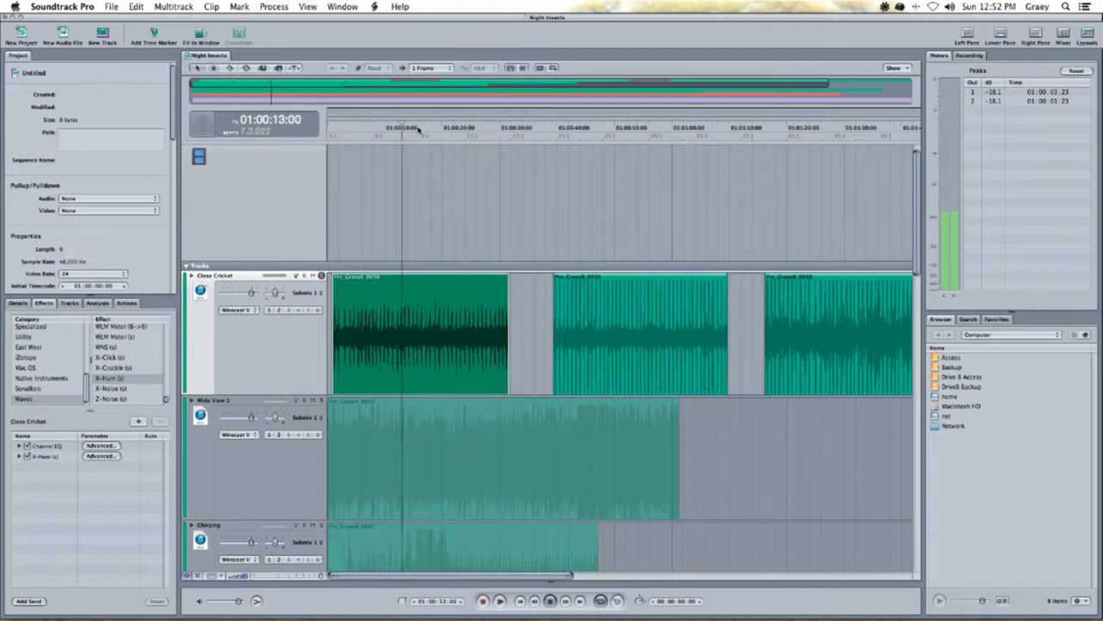
left_click(419, 129)
left_click(442, 130)
left_click(481, 126)
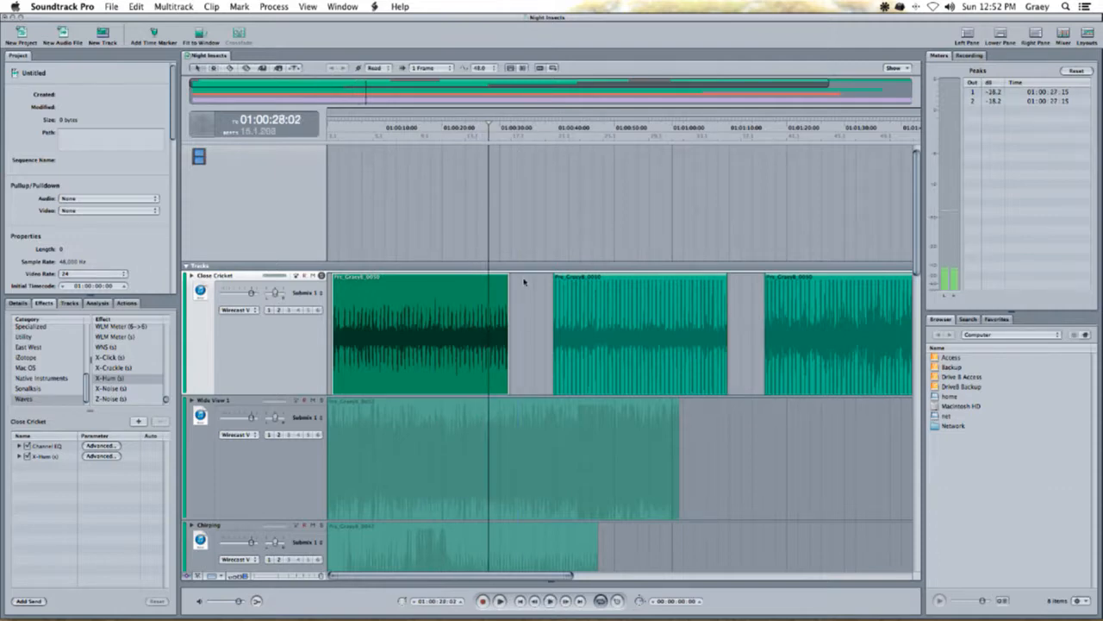
left_click(499, 326)
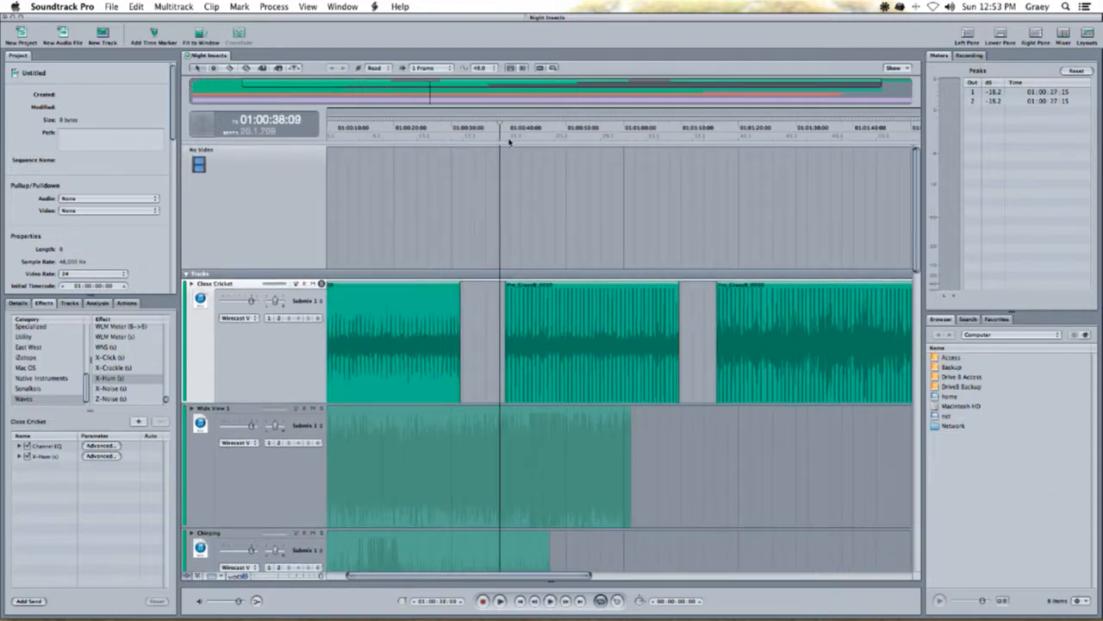
- Play the start of the second Close Cricket clip from about 01:00:39, examining its waveform closely
left_click(509, 129)
key("super+equal")
key("super+equal")
key("super+equal")
left_click(602, 131)
scroll(628, 339, "right", 1)
key("space")
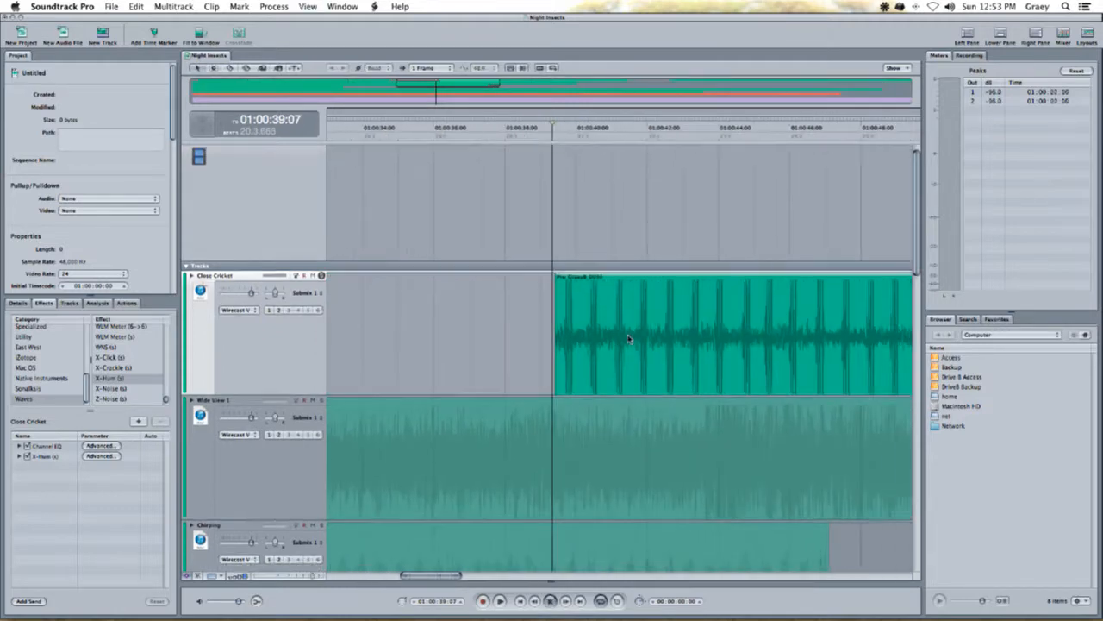
- Compare the sound of the first Close Cricket clip from about 20 seconds with that of the second clip
key("super+minus")
key("super+minus")
key("super+minus")
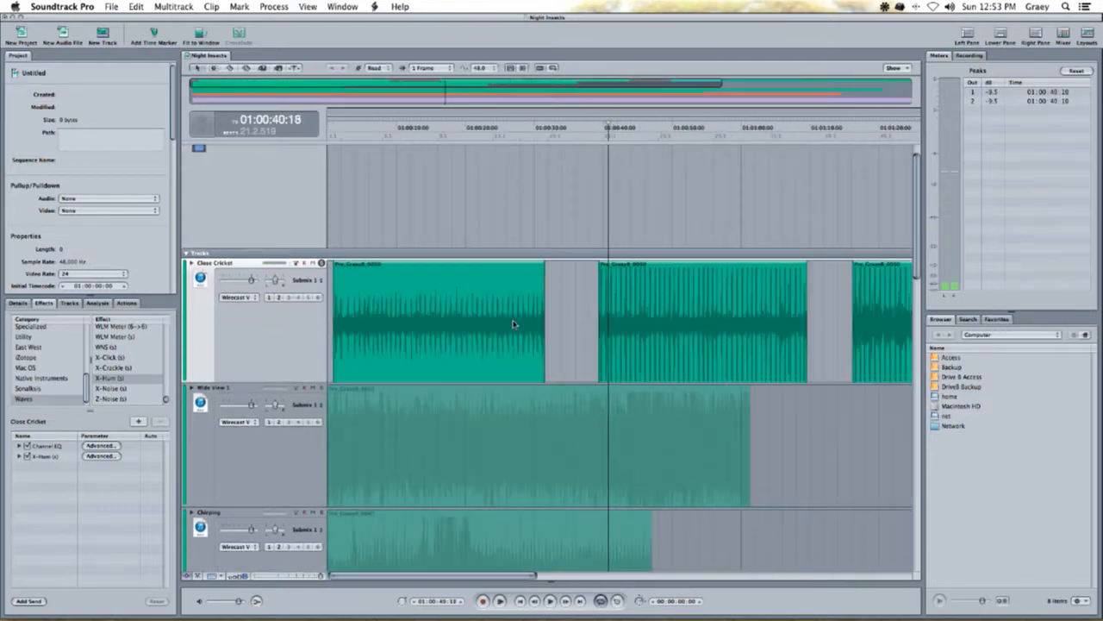
scroll(433, 133, "right", 1)
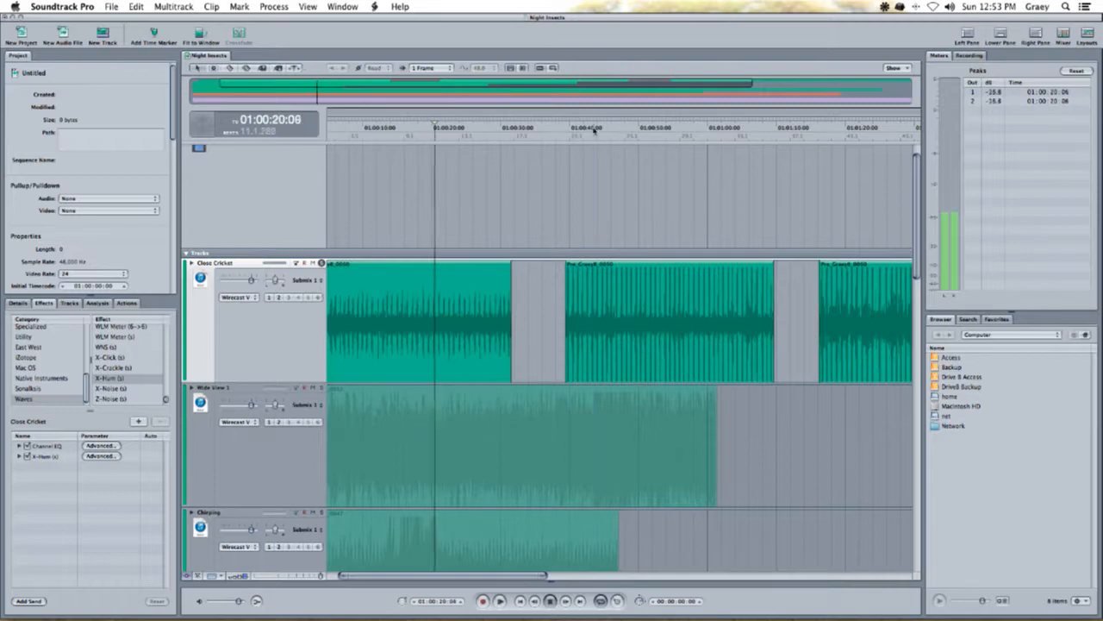
key("space")
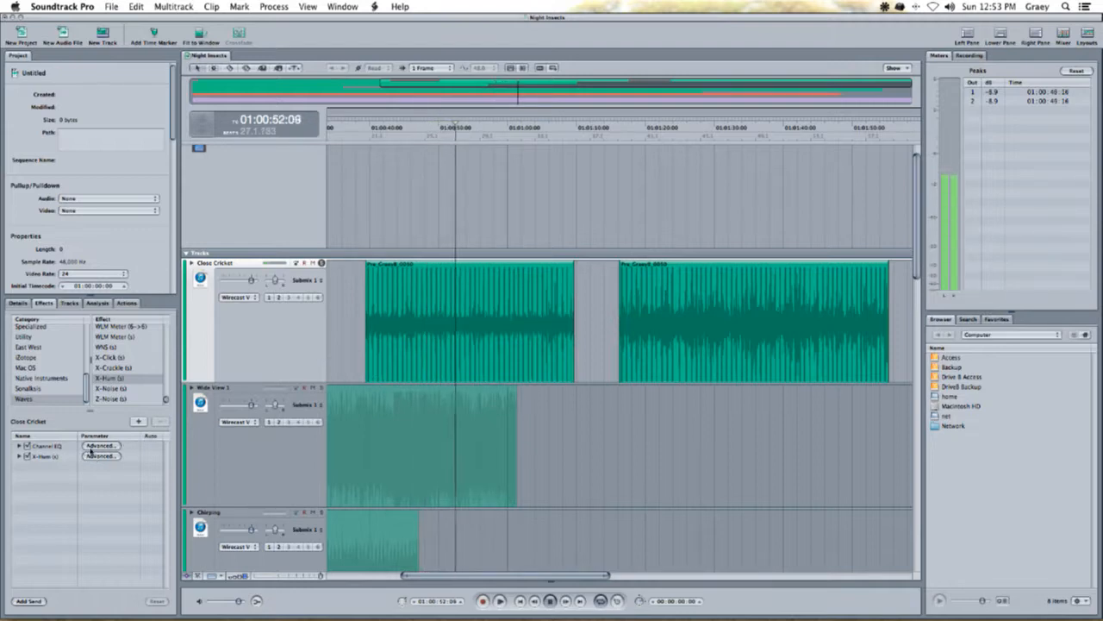
- Bypass and re-enable X-Hum and Channel EQ in turn to compare the second clip, then park the playhead near 01:00:36:18
left_click(27, 457)
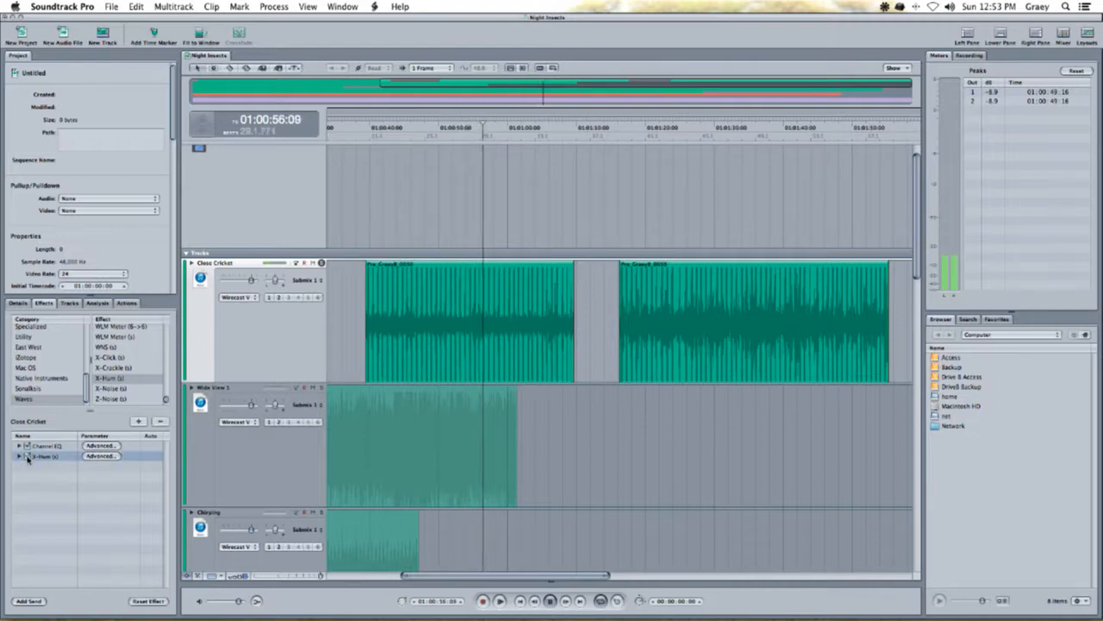
left_click(28, 447)
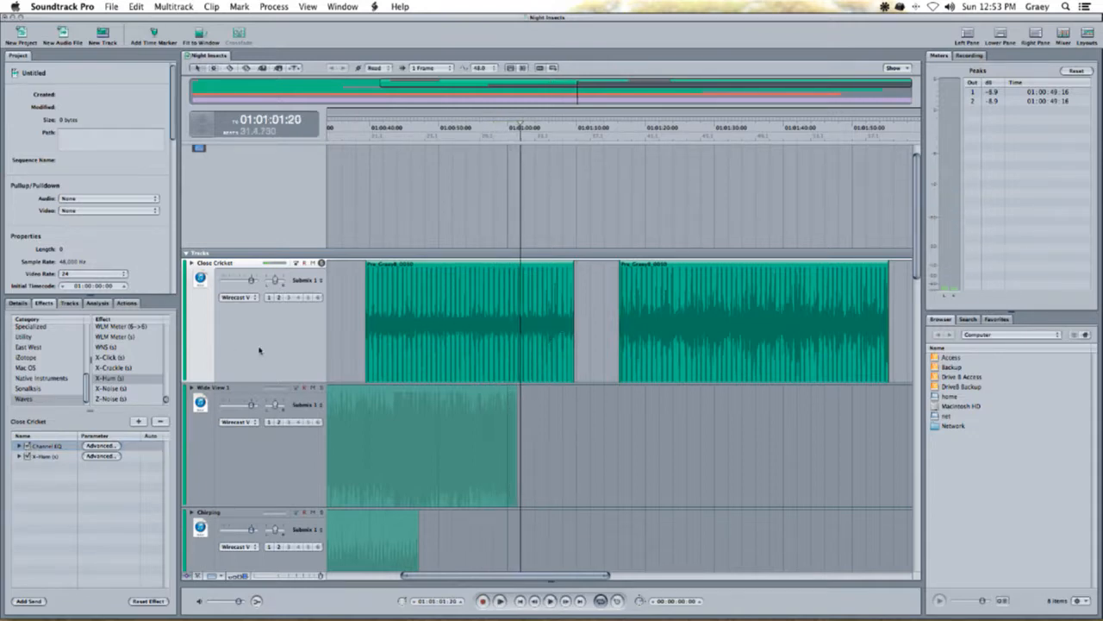
left_click(347, 332)
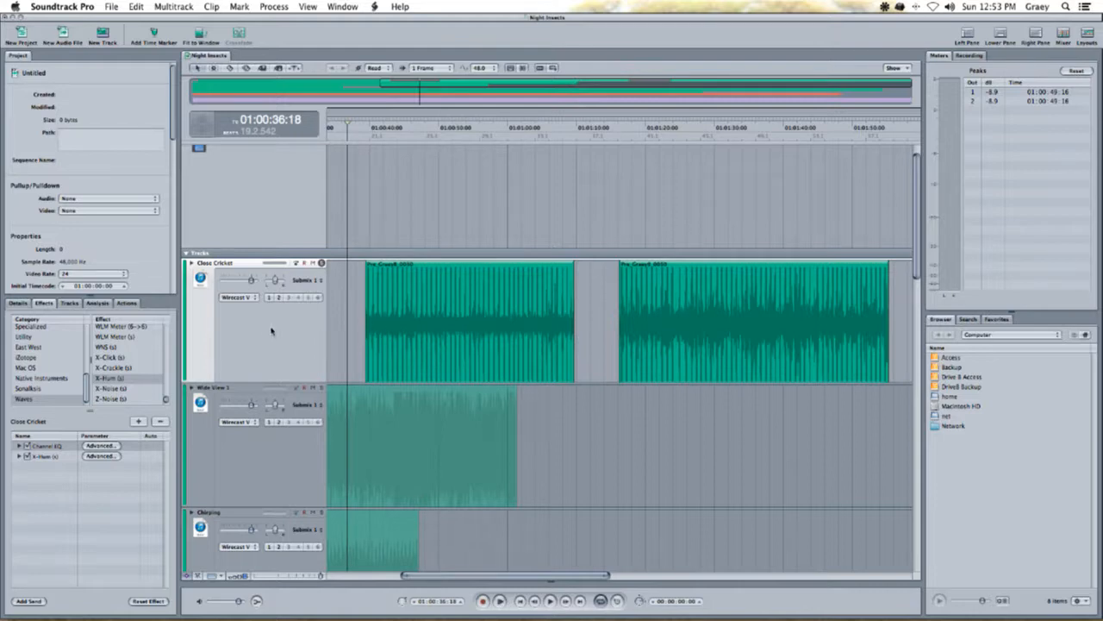
- Survey the three Close Cricket clips and play the start of the third one from about 01:01:16
scroll(271, 331, "left", 6)
scroll(272, 330, "right", 1)
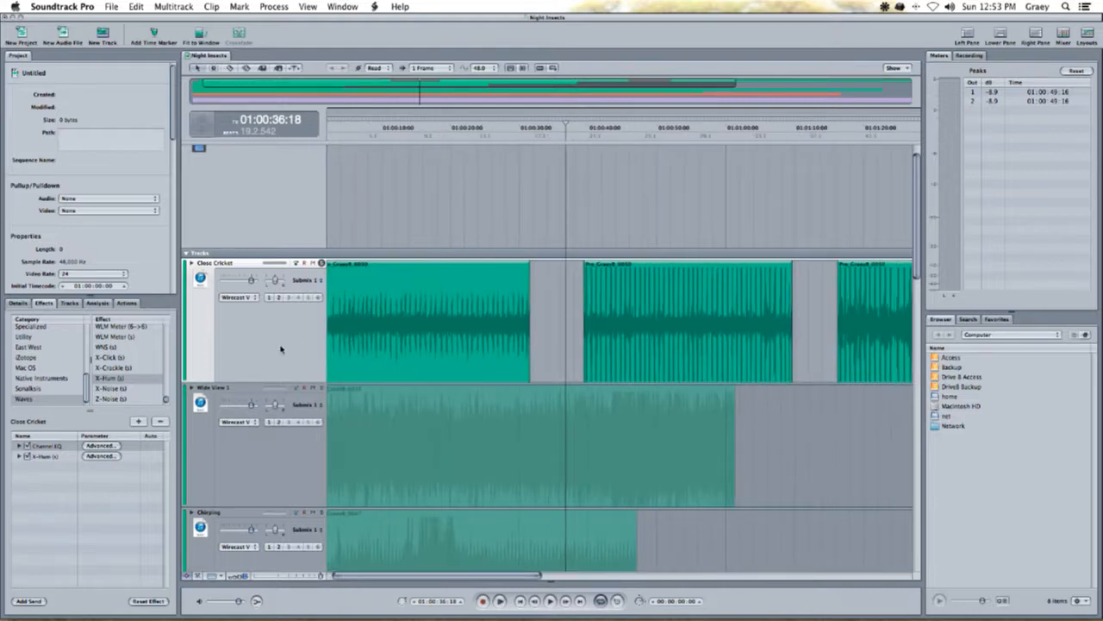
scroll(475, 323, "right", 5)
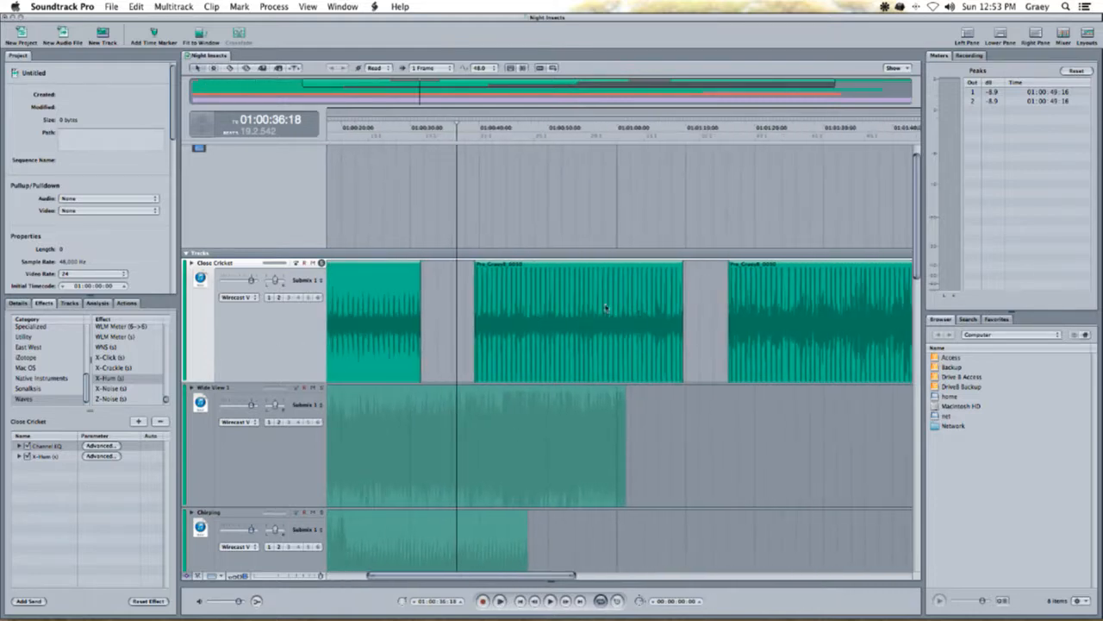
scroll(596, 277, "right", 3)
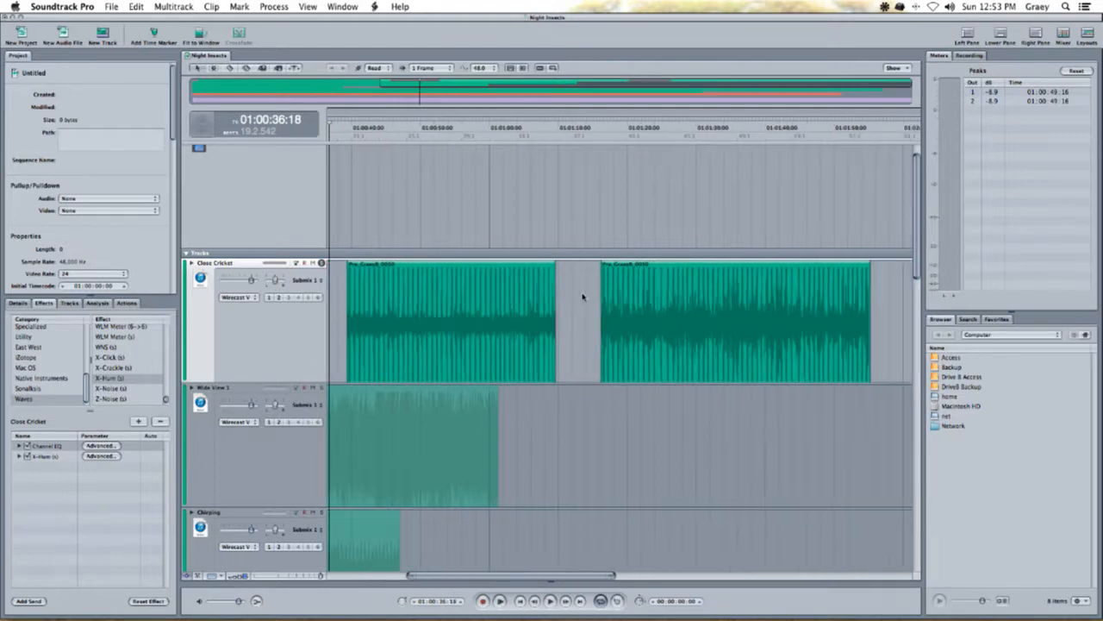
left_click(616, 136)
left_click(603, 133)
key("space")
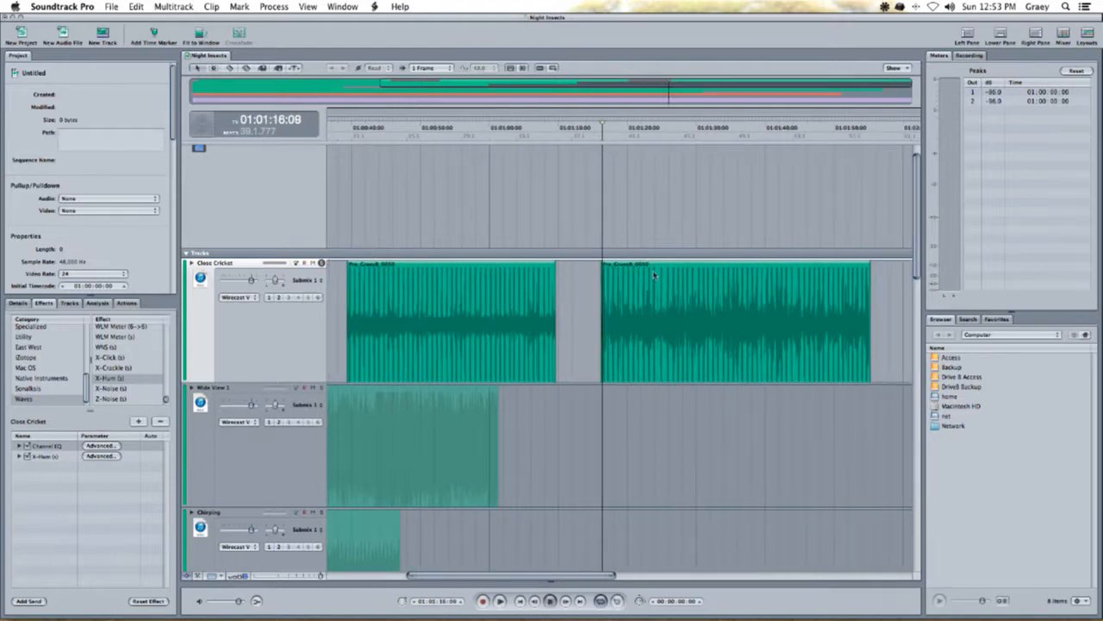
key("space")
- Mark a timeslice about 31 seconds long and a matching cycle region around the first Close Cricket clip
scroll(485, 351, "left", 8)
left_click(485, 340)
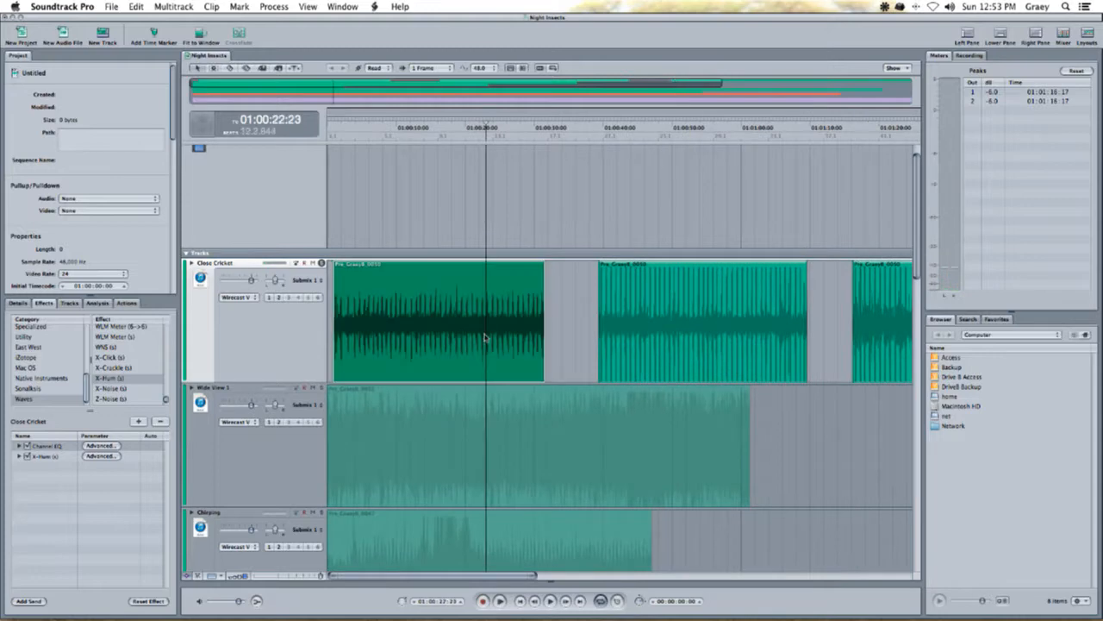
left_click(457, 299)
left_click(439, 301)
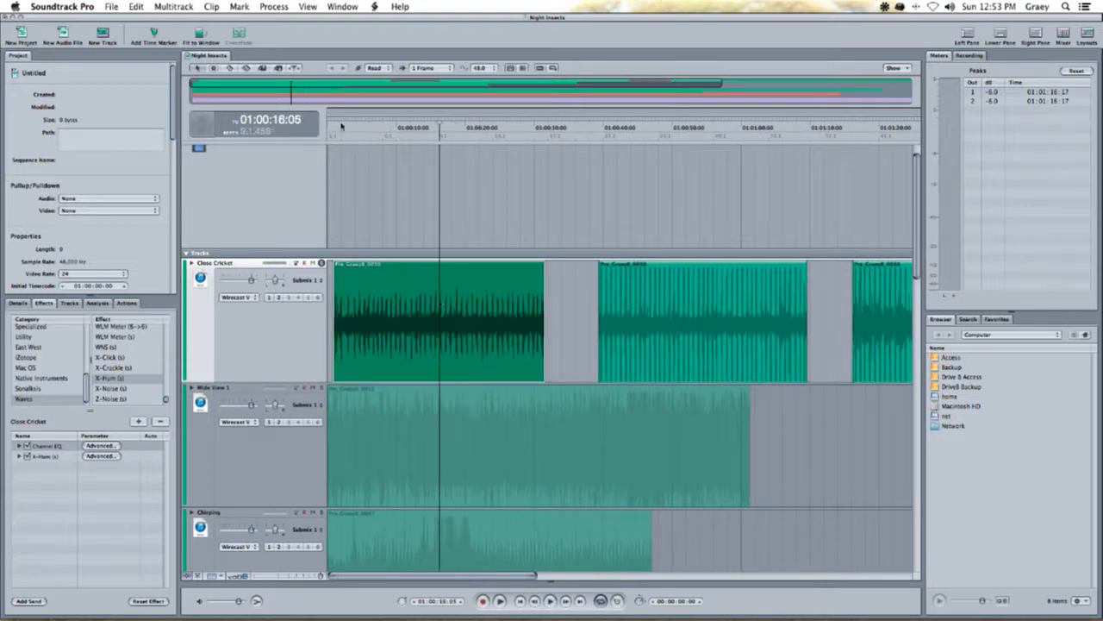
left_click_drag(333, 134, 544, 127)
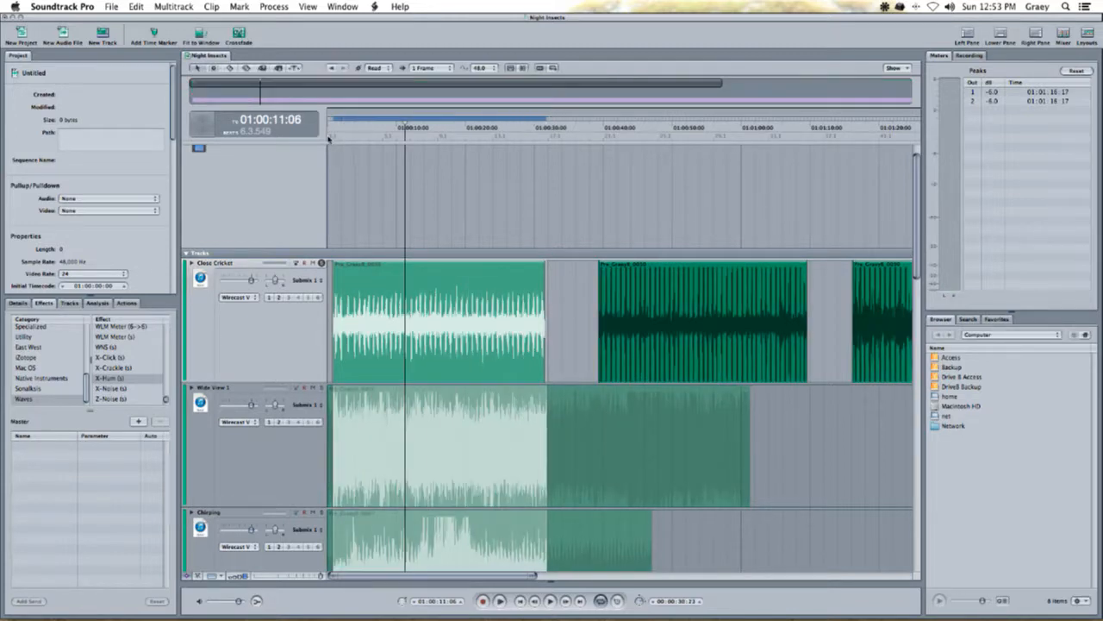
left_click_drag(329, 139, 506, 142)
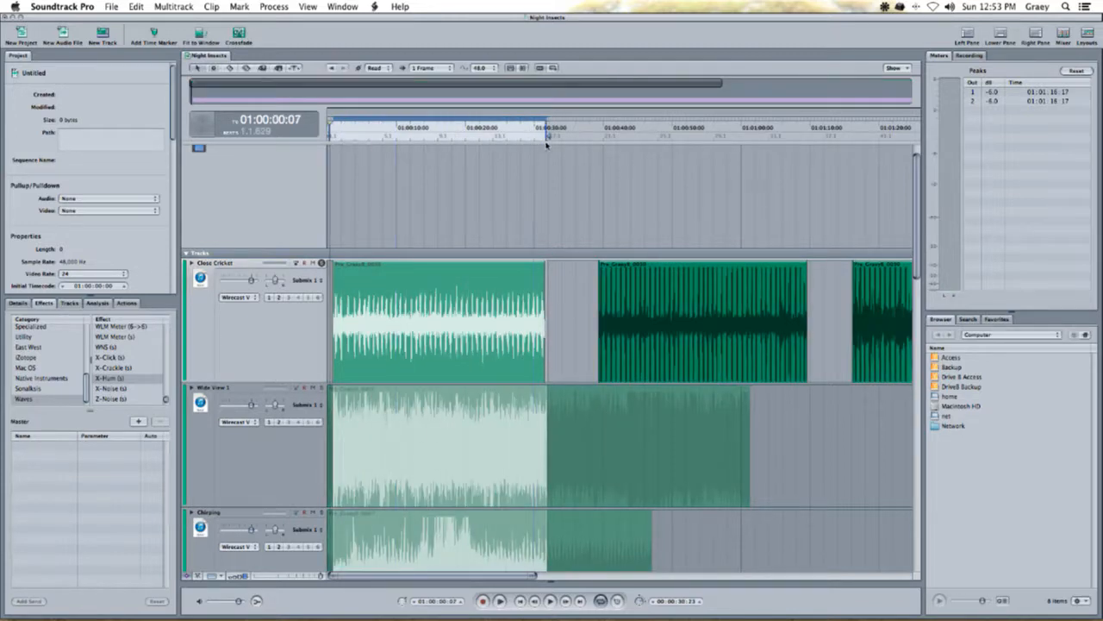
- Play the start of the marked range and export the master mix as a 24-bit, 48 kHz WAVE file with a name beginning Cricket_Solo
key("space")
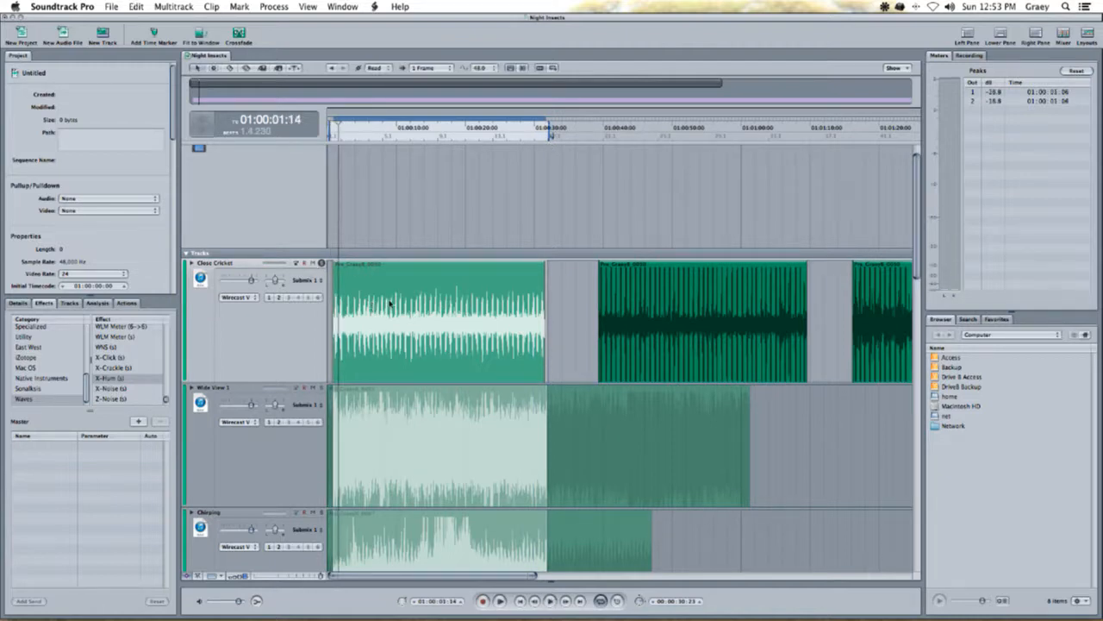
key("super+e")
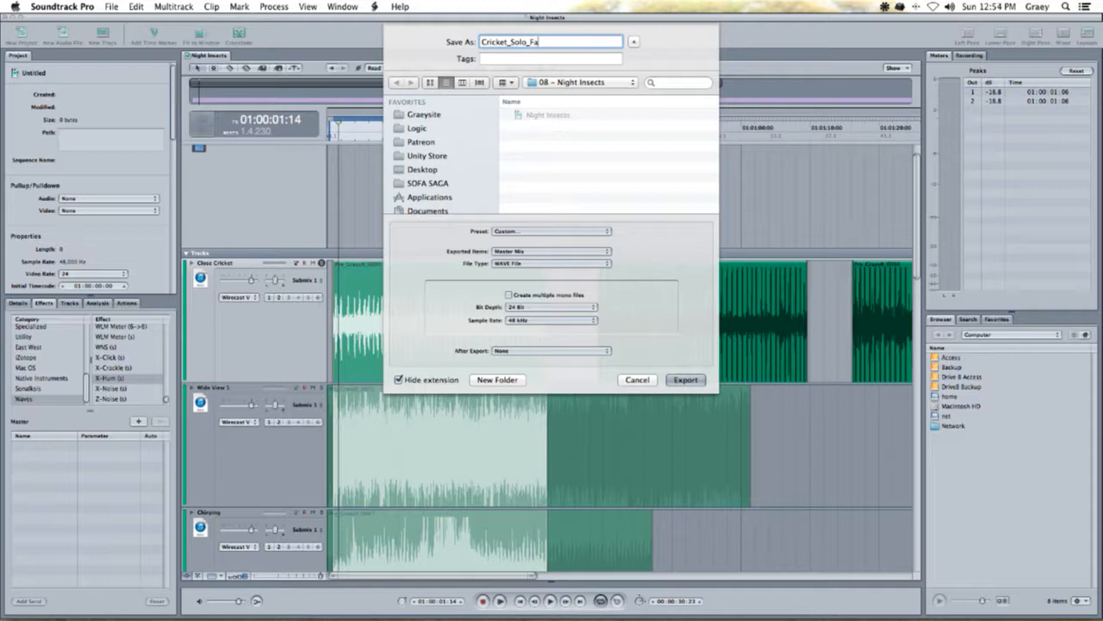
left_click(689, 380)
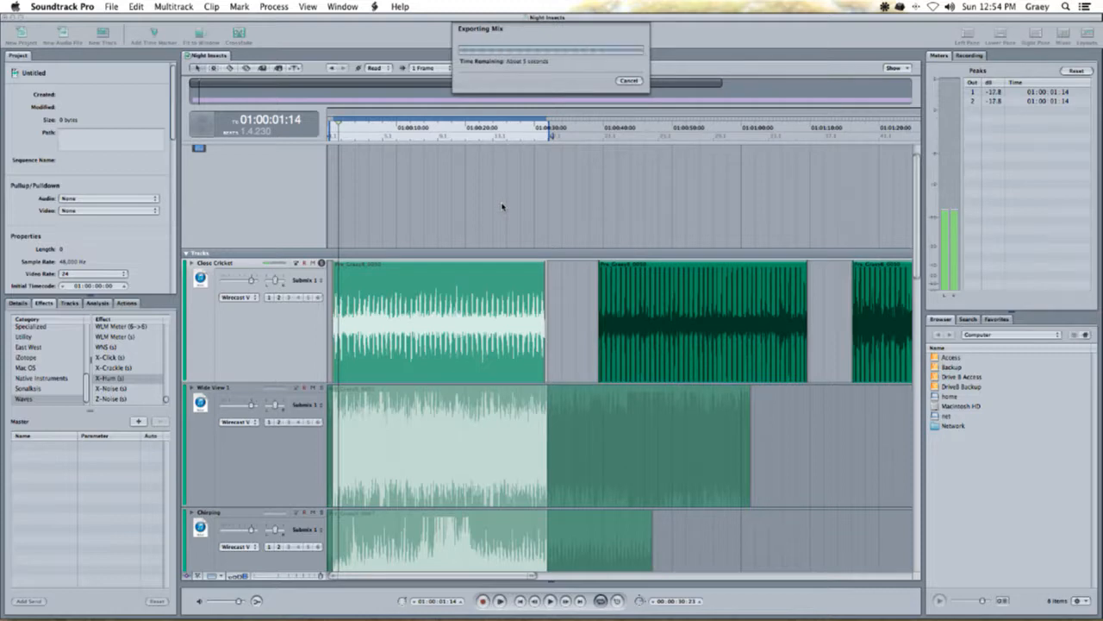
- Mark a cycle region from about 01:00:38:15 and a timeslice about 31 seconds long around the second Close Cricket clip
scroll(598, 163, "right", 5)
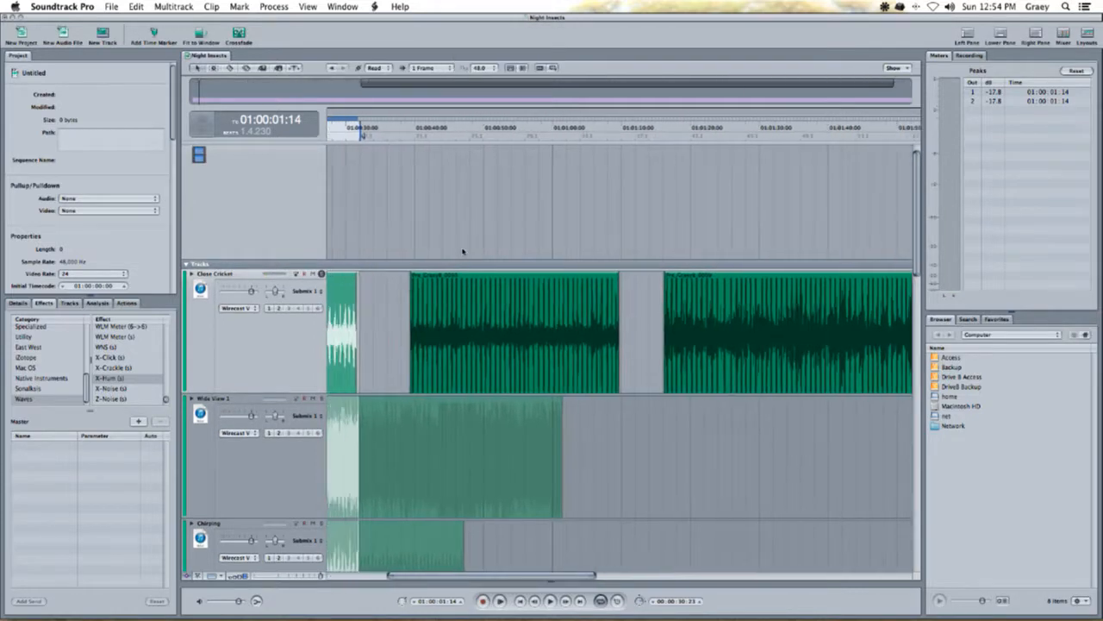
scroll(463, 251, "left", 5)
left_click(479, 137)
left_click(597, 130)
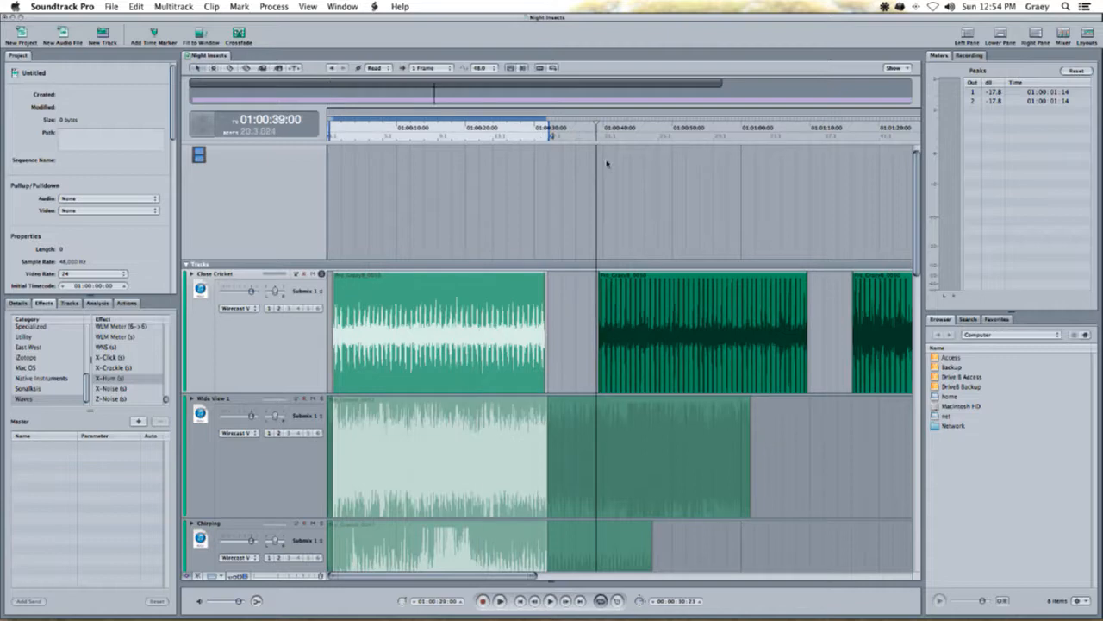
scroll(609, 164, "right", 3)
left_click(430, 124)
left_click(502, 131)
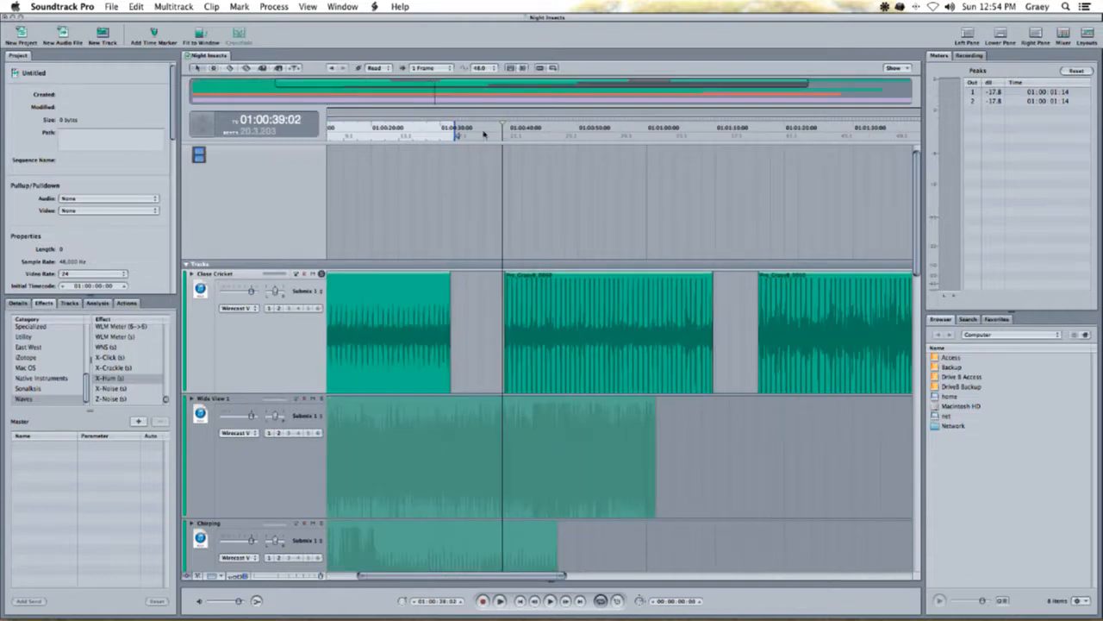
left_click_drag(499, 135, 675, 138)
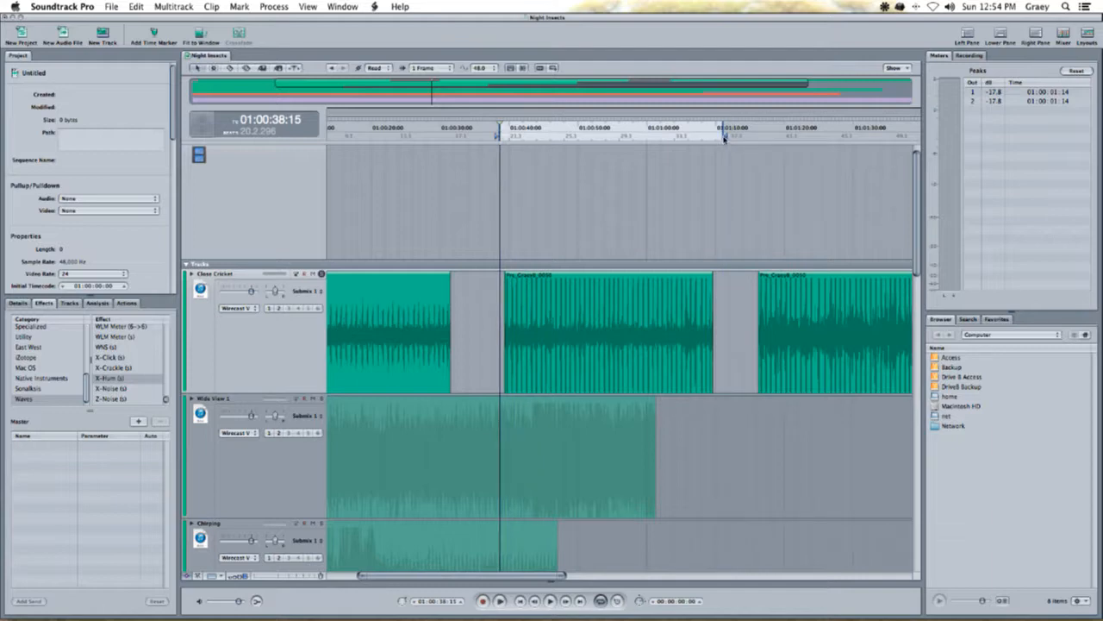
left_click_drag(504, 123, 728, 116)
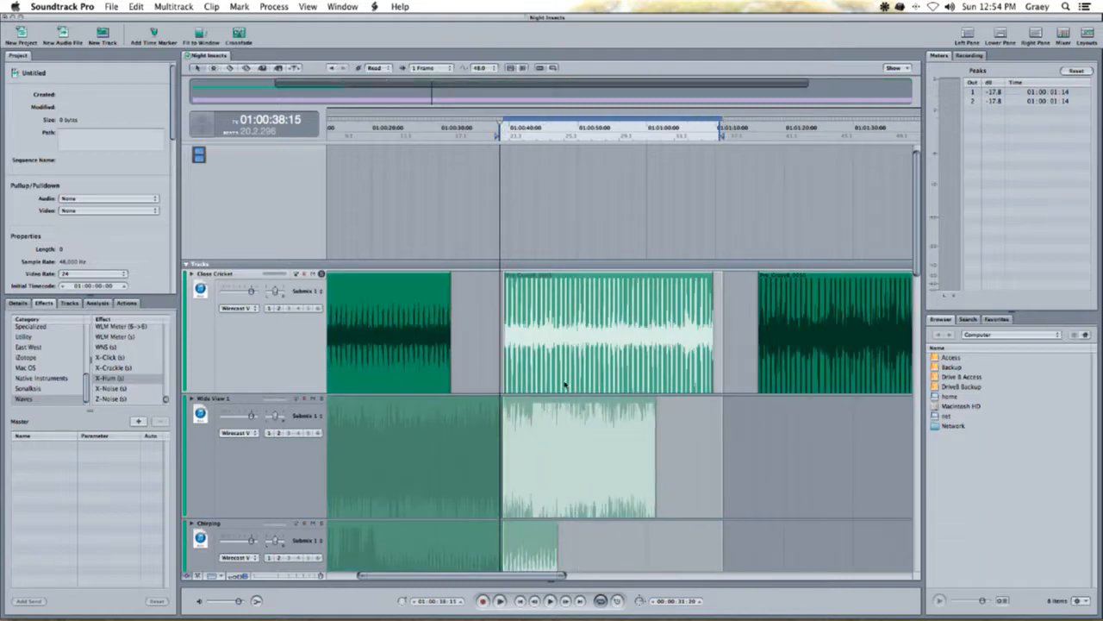
- Open Close Cricket's Channel EQ during playback and set the gain of the unused peak band below the 1500 Hz band to -3 dB
left_click(273, 365)
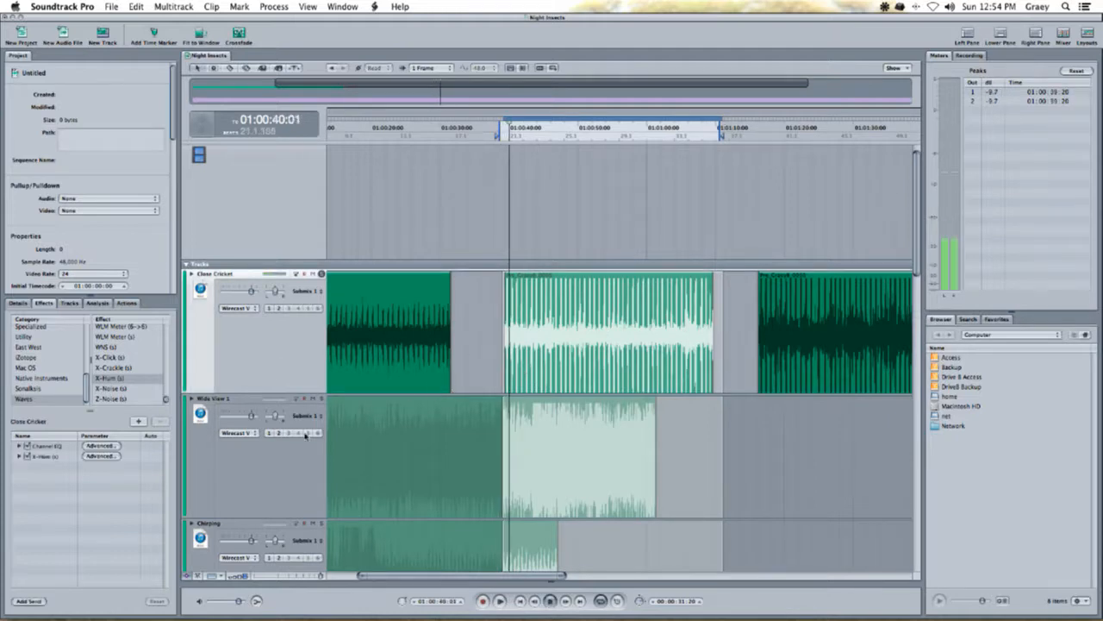
left_click(100, 446)
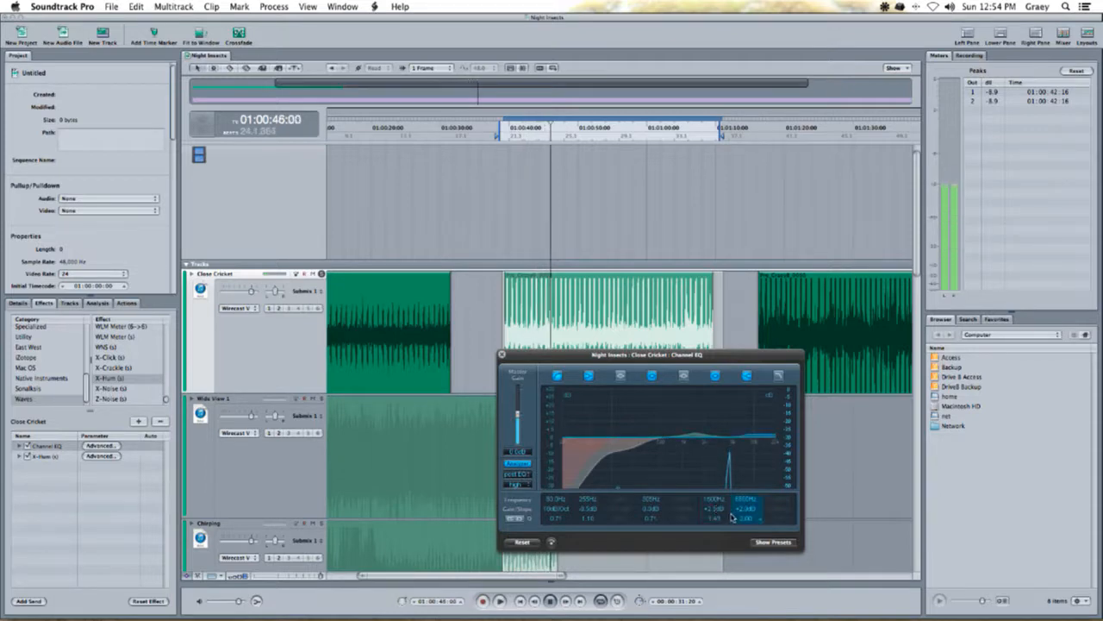
left_click_drag(680, 514, 685, 515)
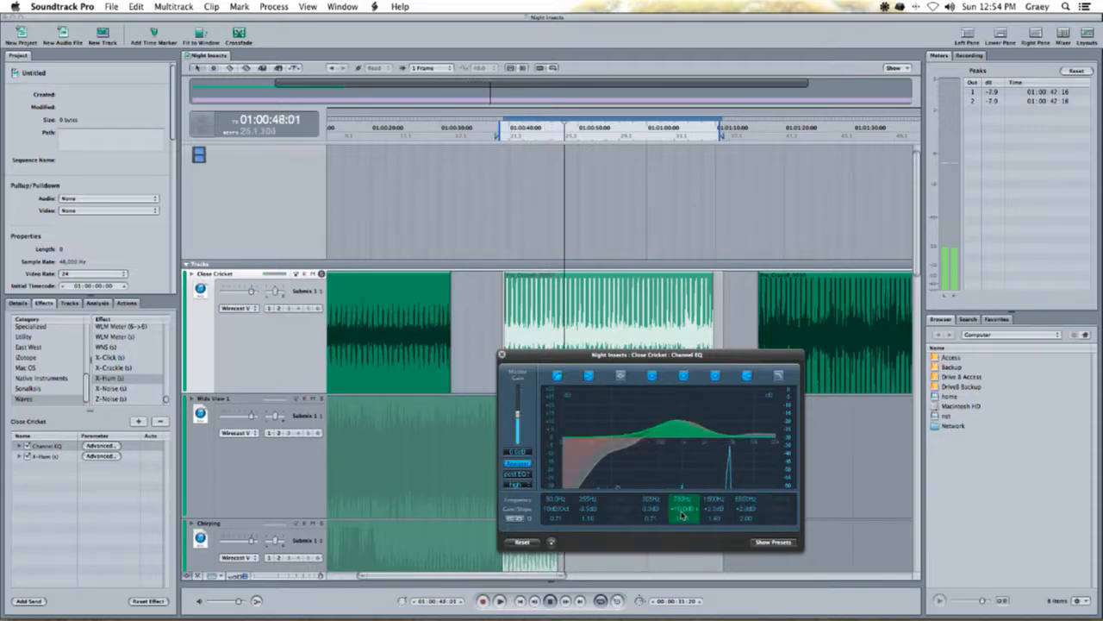
double_click(685, 515)
type("-3")
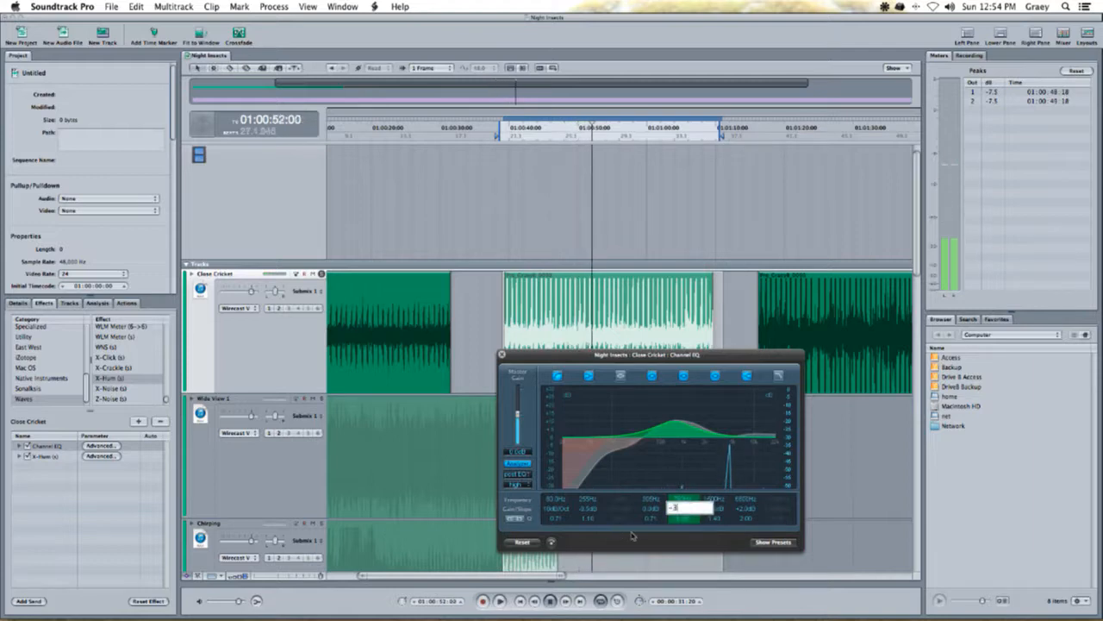
key("Return")
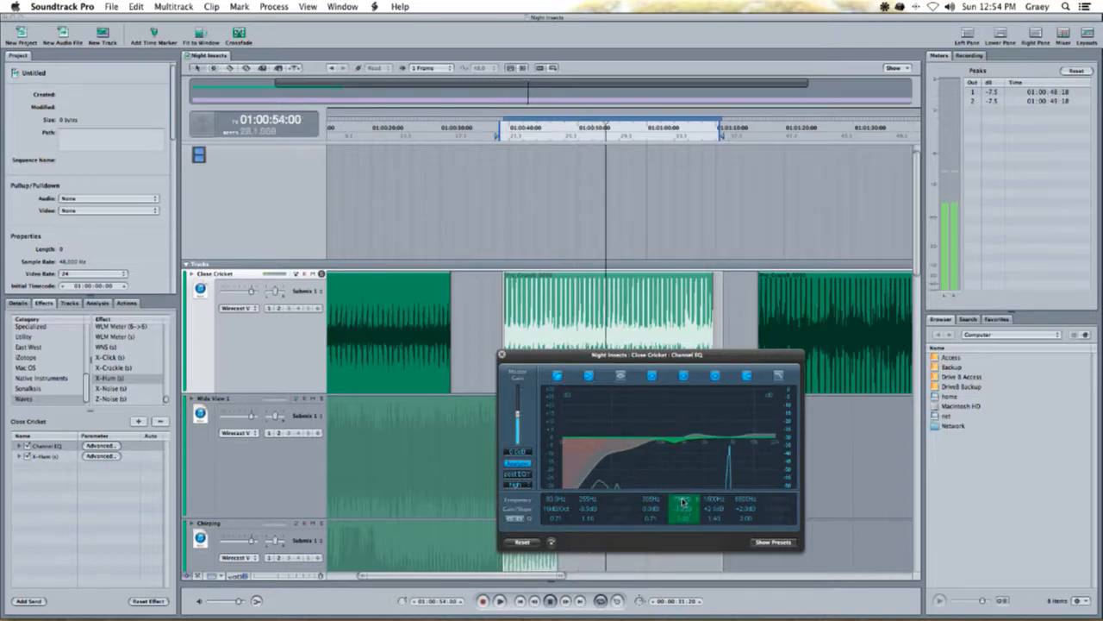
- Move that EQ band onto the cricket's narrow peak just under 5 kHz as a narrow, shallow cut, and close the Channel EQ
mouse_move(683, 501)
left_mouse_down()
mouse_move(687, 441)
mouse_move(687, 554)
mouse_move(687, 507)
left_mouse_up()
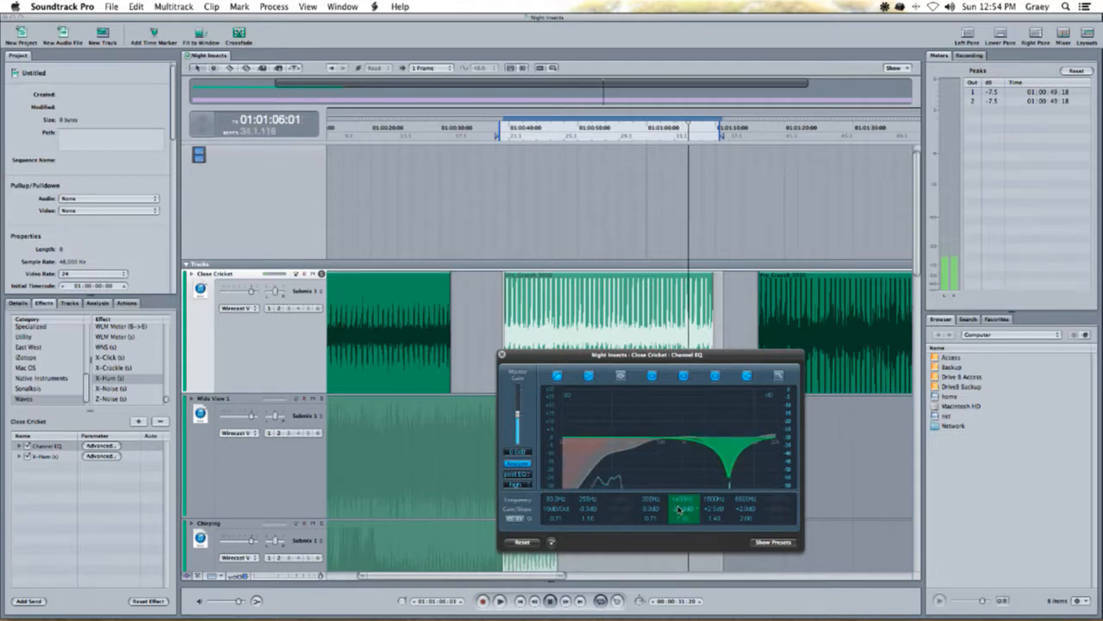
left_click_drag(683, 510, 678, 497)
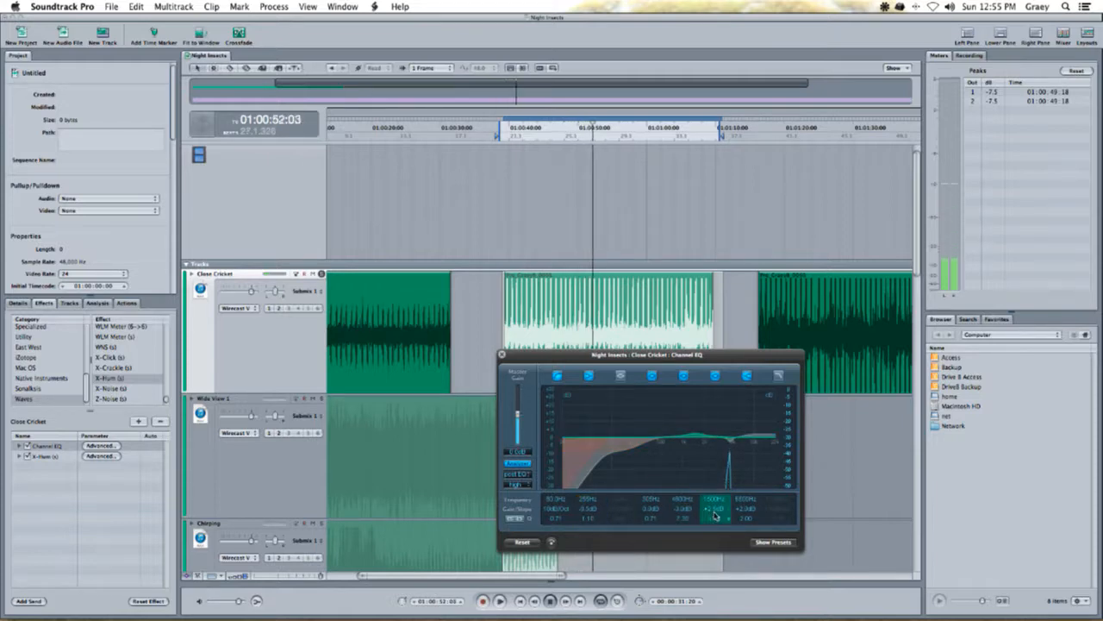
left_click(502, 353)
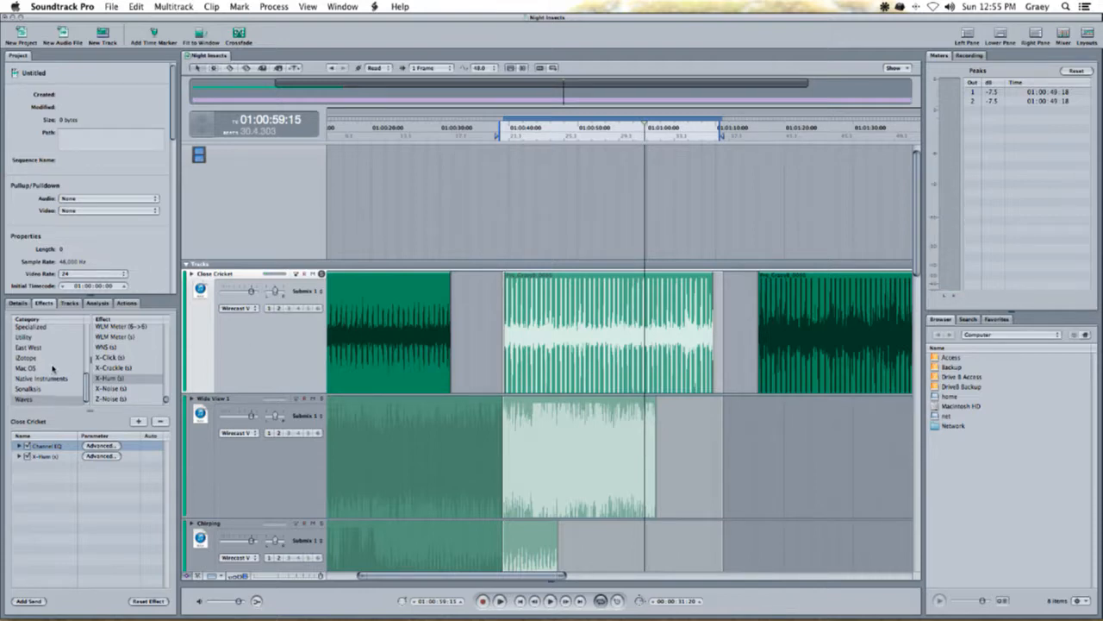
- Add a Compressor to Close Cricket with the Platinum circuit, 0.0 ms attack, short release, low ratio and the limiter enabled
scroll(54, 368, "up", 6)
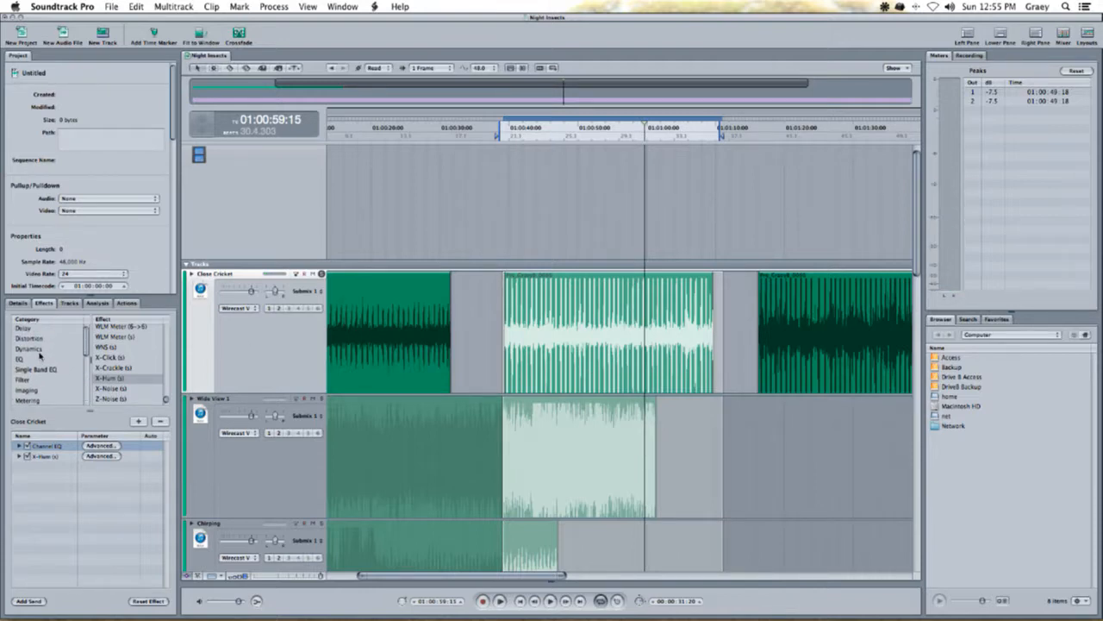
left_click(29, 349)
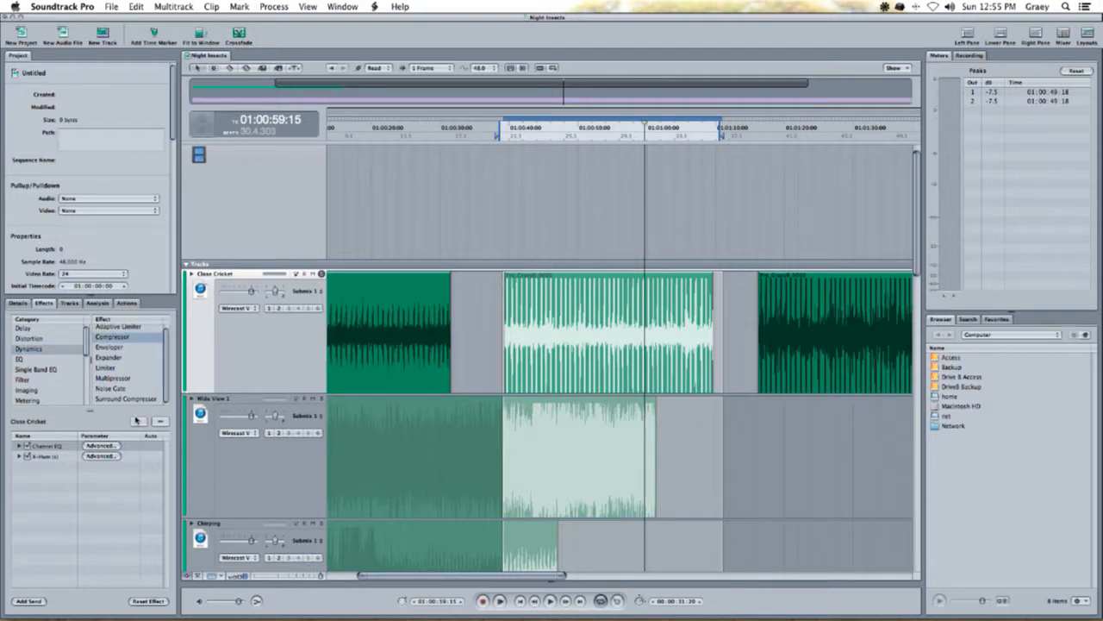
left_click_drag(109, 398, 410, 275)
left_click(512, 133)
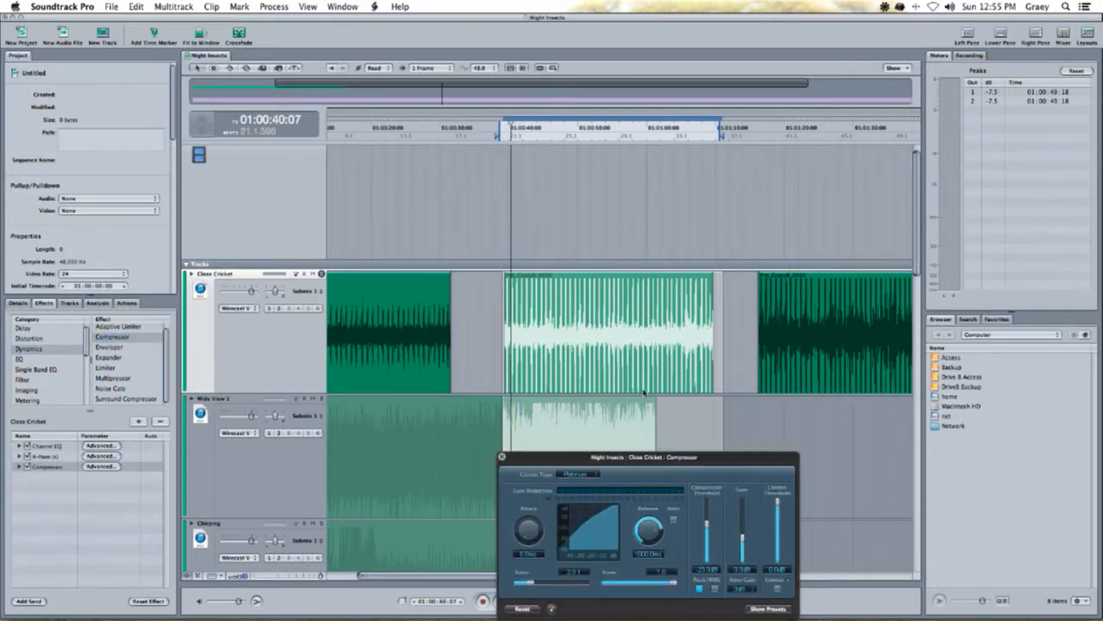
left_click_drag(596, 459, 416, 390)
left_click(400, 403)
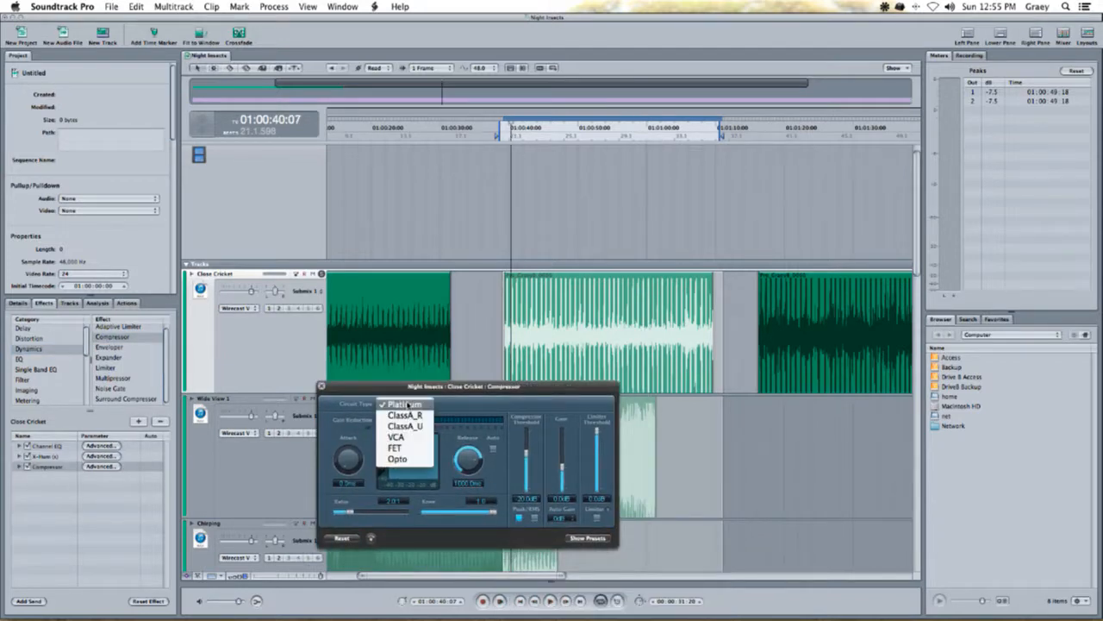
left_click(406, 404)
left_click_drag(484, 416, 450, 417)
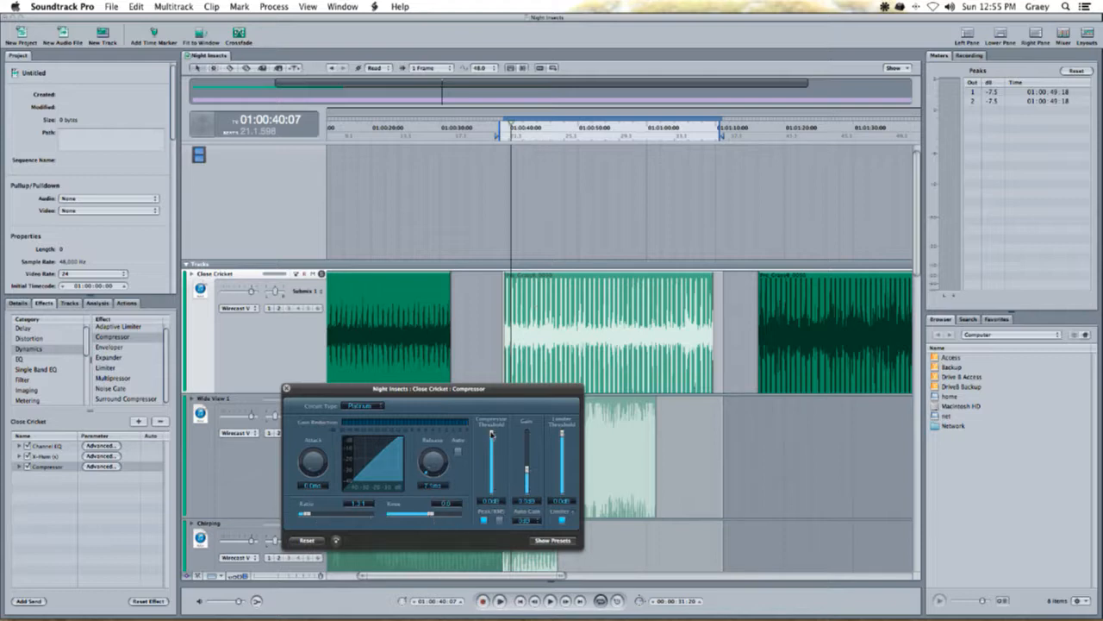
- Play the cycle region from its start, lower the compressor threshold slightly below 0 dB, and close the Compressor
left_click(500, 136)
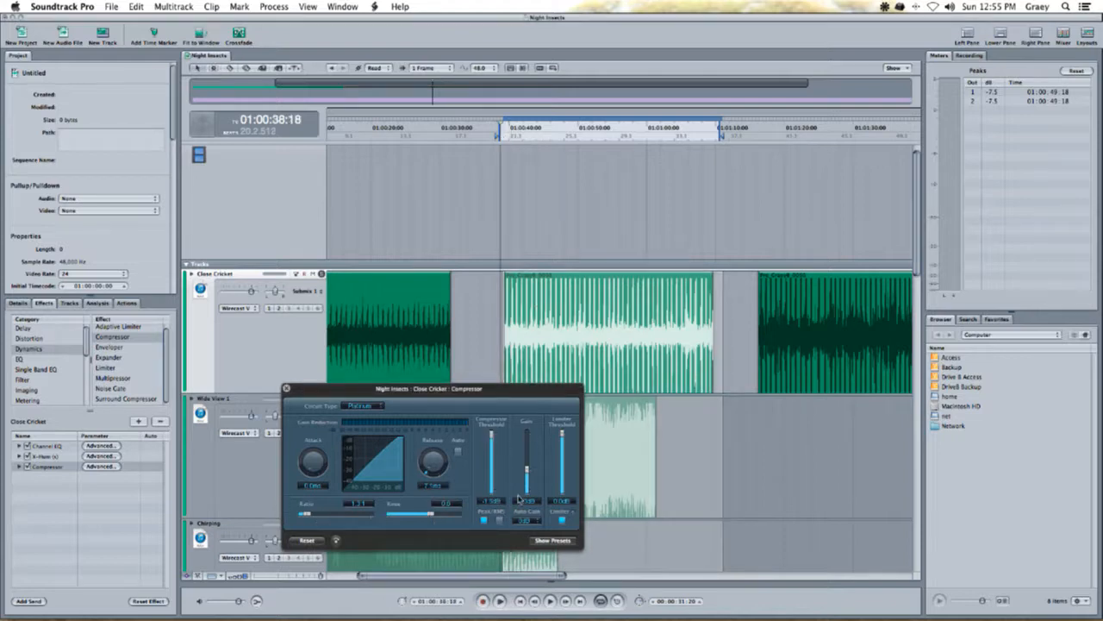
left_click_drag(509, 412, 435, 416)
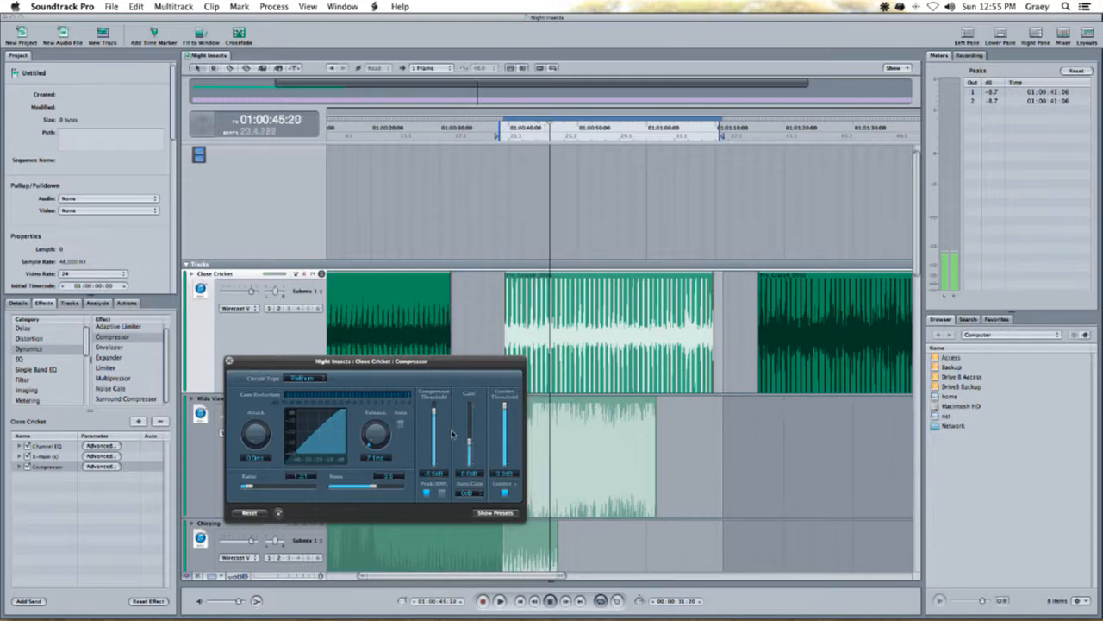
left_click_drag(433, 415, 434, 414)
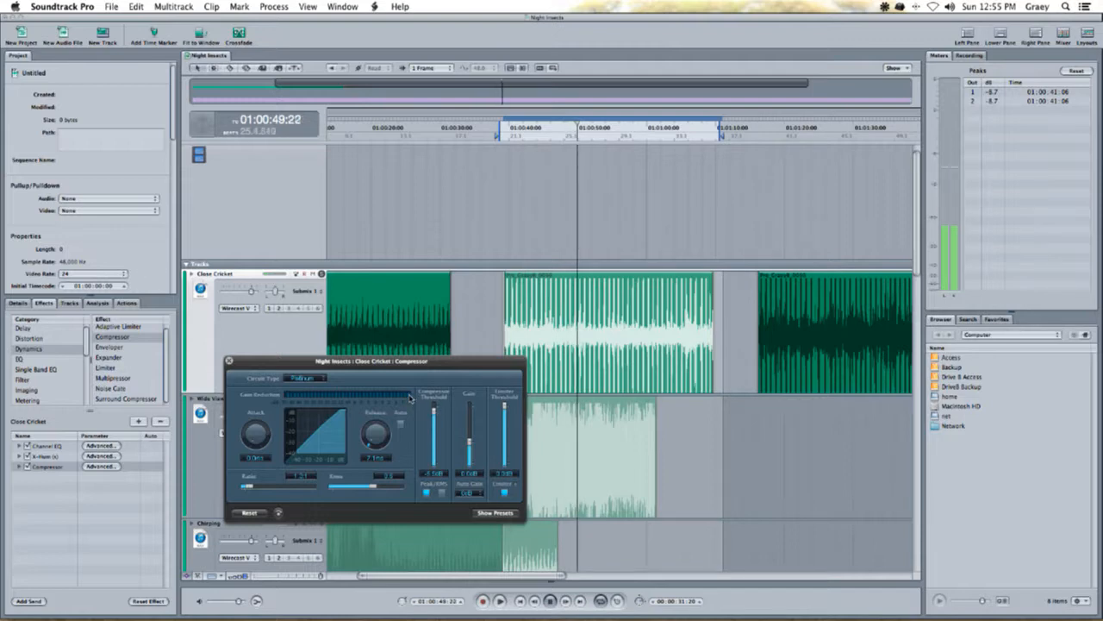
left_click_drag(433, 413, 434, 418)
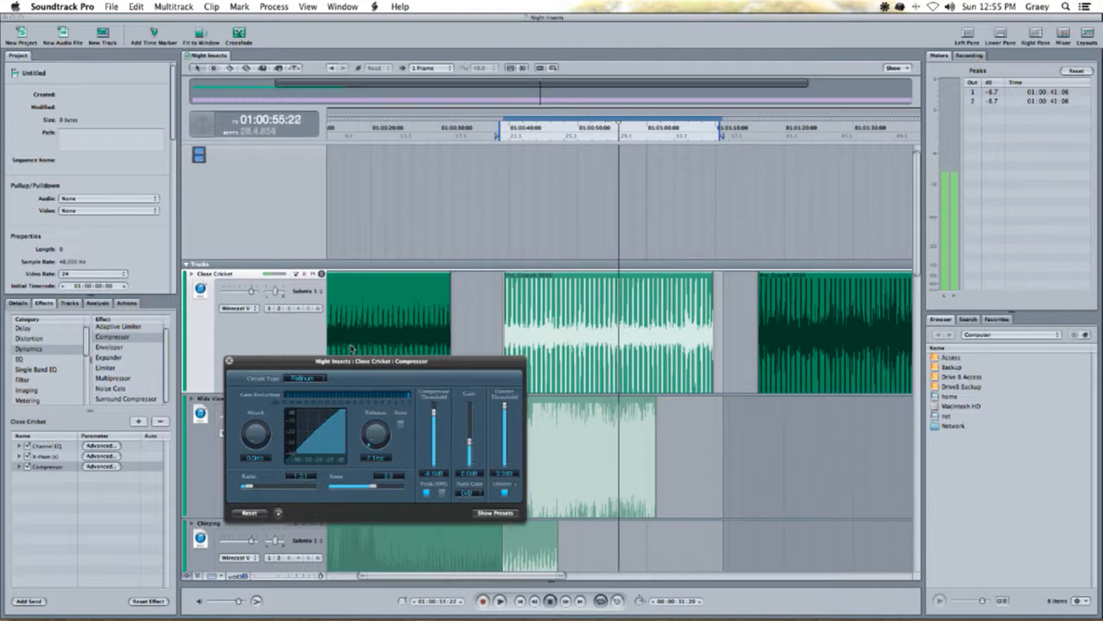
left_click_drag(325, 360, 351, 382)
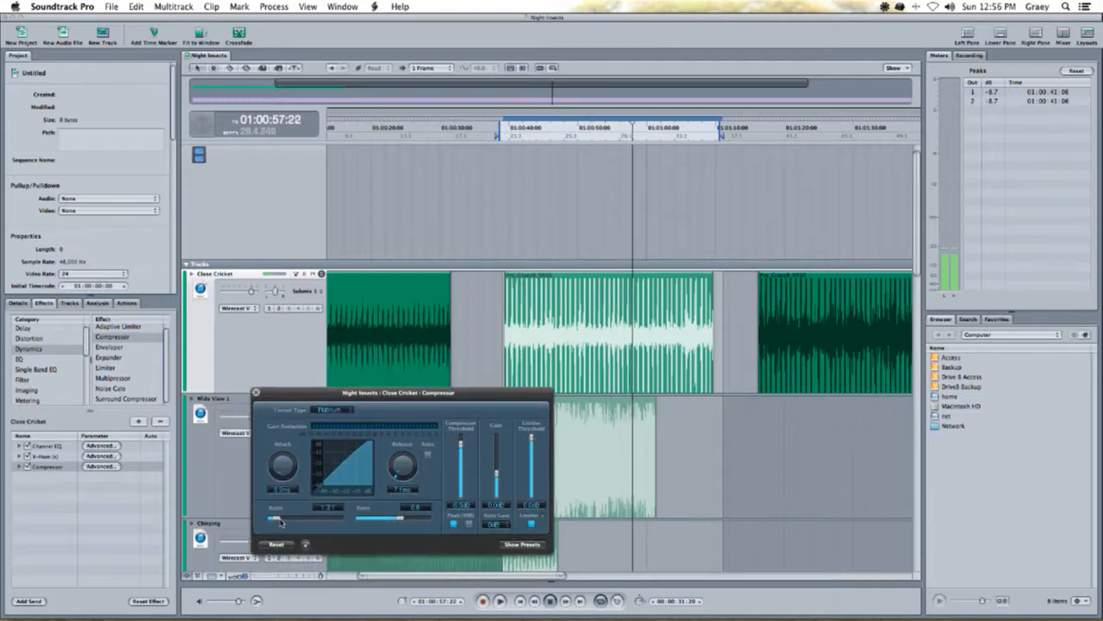
left_click(255, 392)
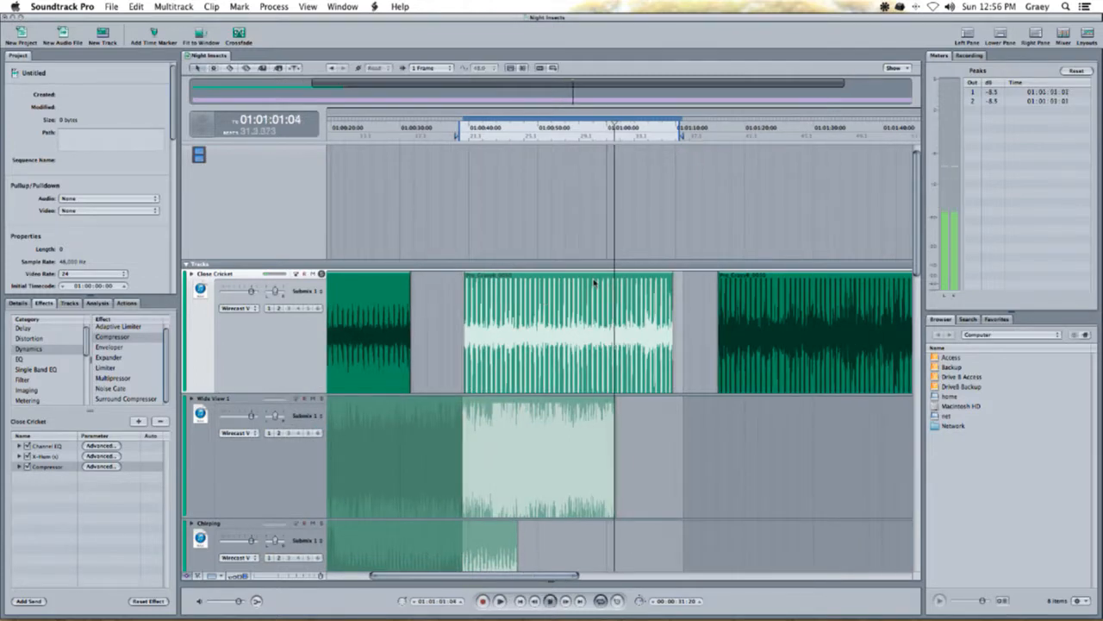
- Turn the 1500 Hz boost in Close Cricket's Channel EQ into a -1.0 dB cut at 1420 Hz during playback, and close the EQ
left_click(109, 446)
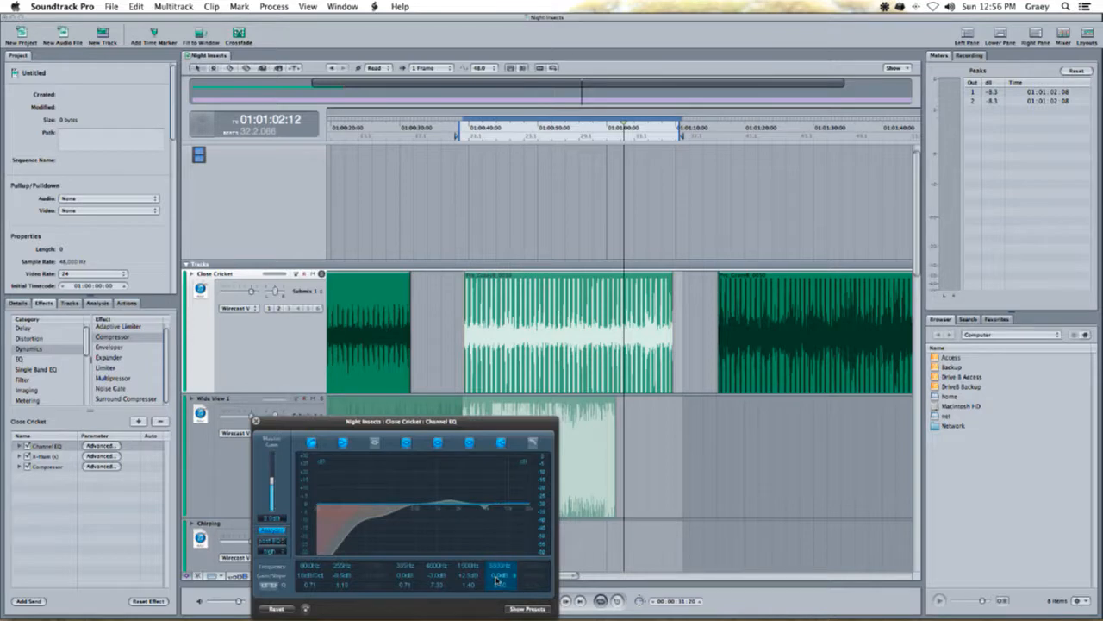
key("space")
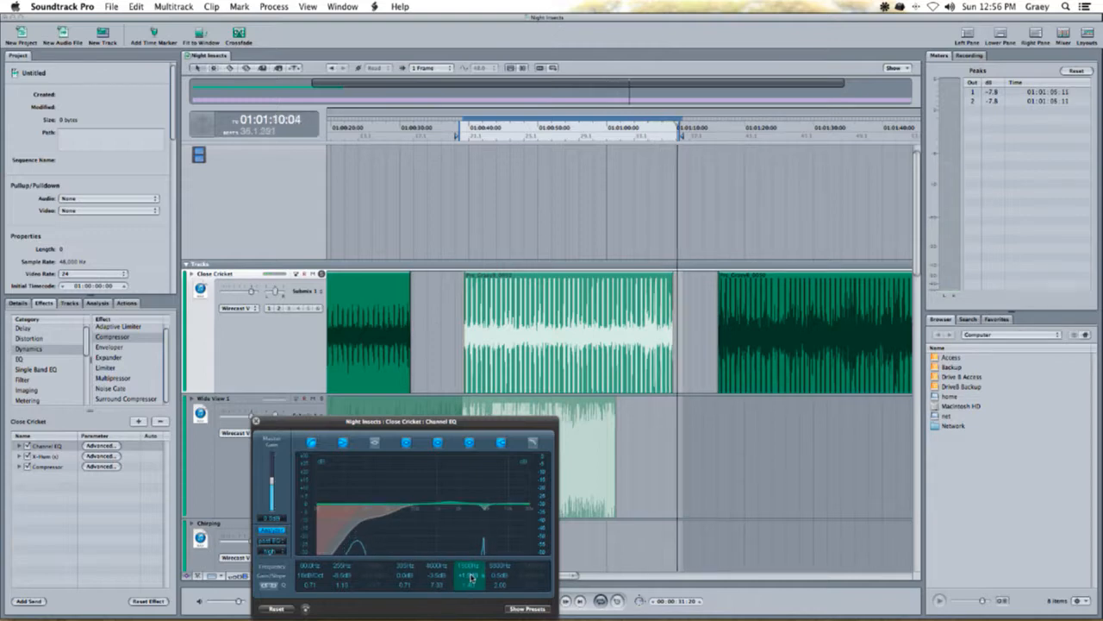
key("space")
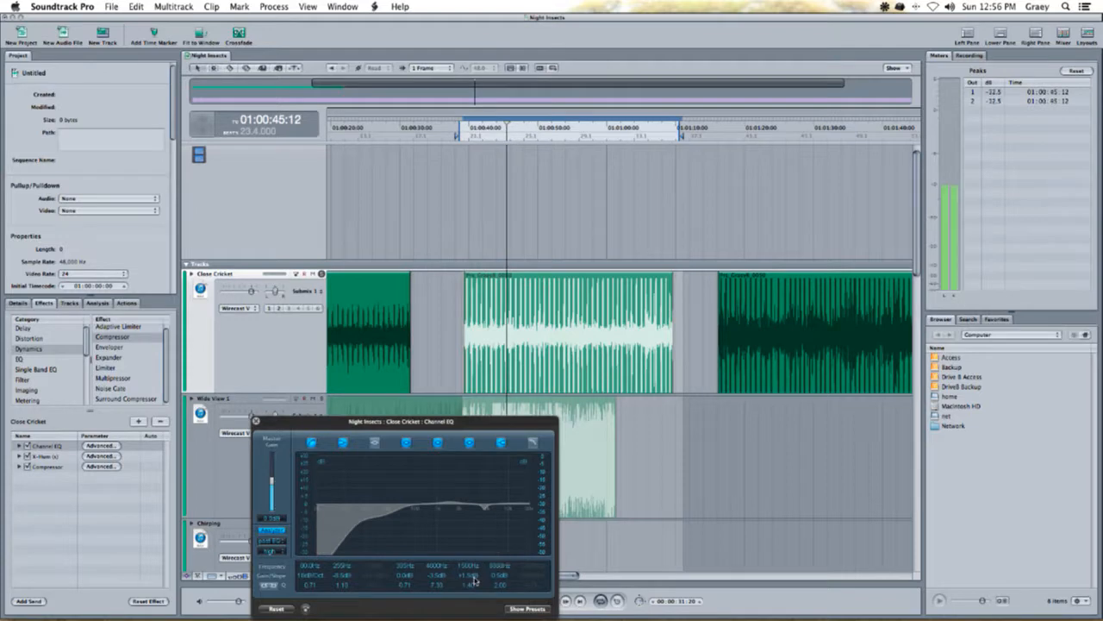
left_click_drag(471, 576, 470, 583)
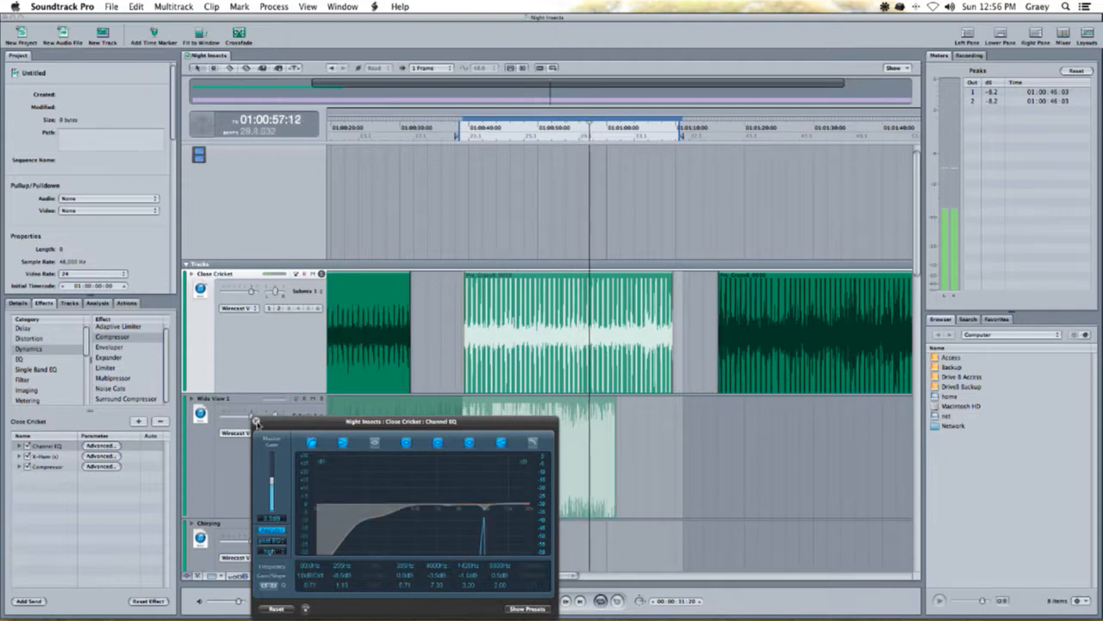
left_click(256, 422)
- Audition Close Cricket's X-Hum at Q 8.0 with inverse monitoring, then return to normal audio with a much higher Q for narrow notches
left_click(100, 455)
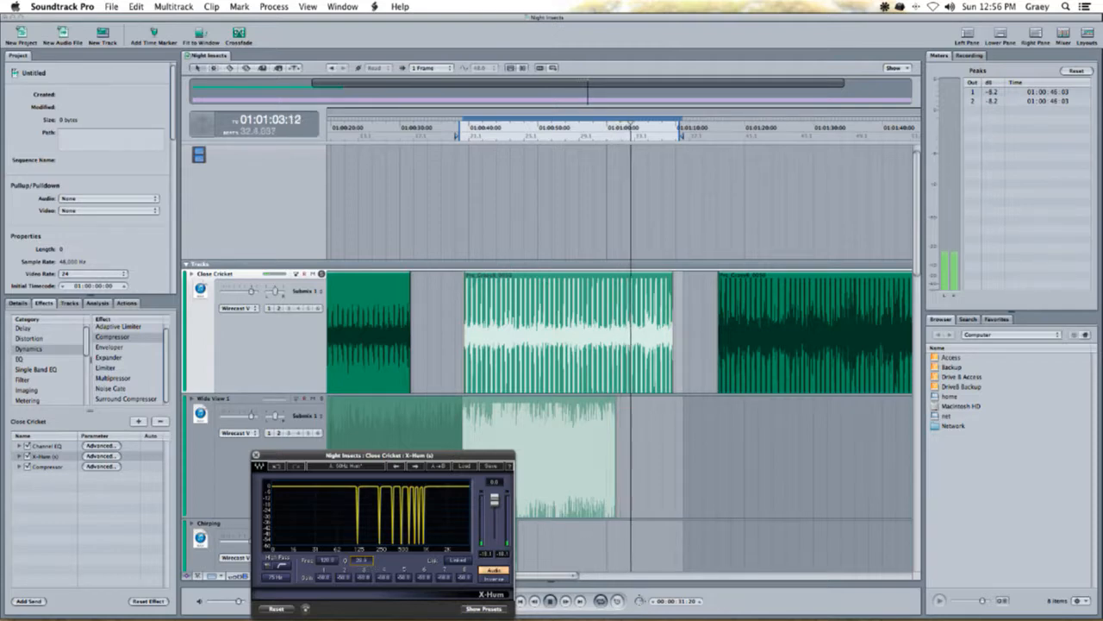
left_click_drag(362, 560, 371, 535)
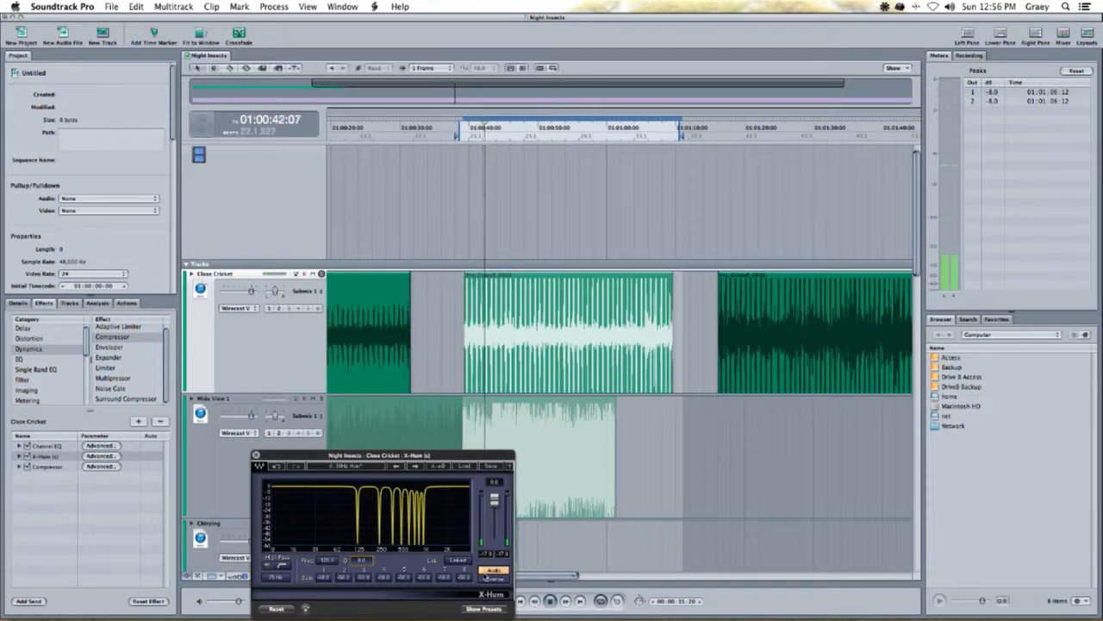
left_click(493, 578)
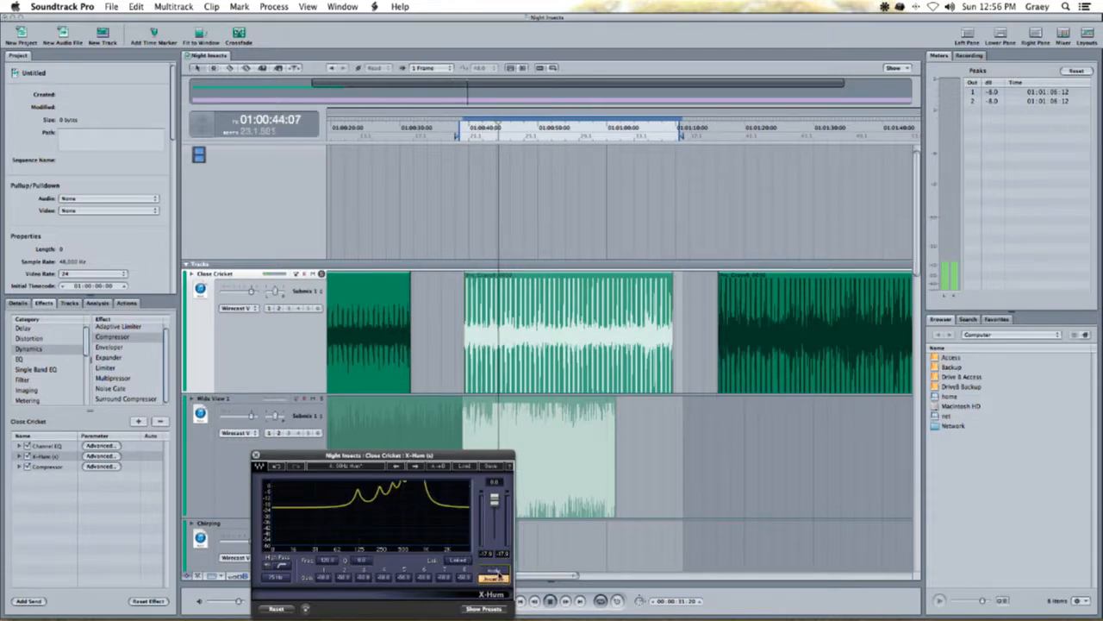
left_click(497, 576)
left_click(495, 578)
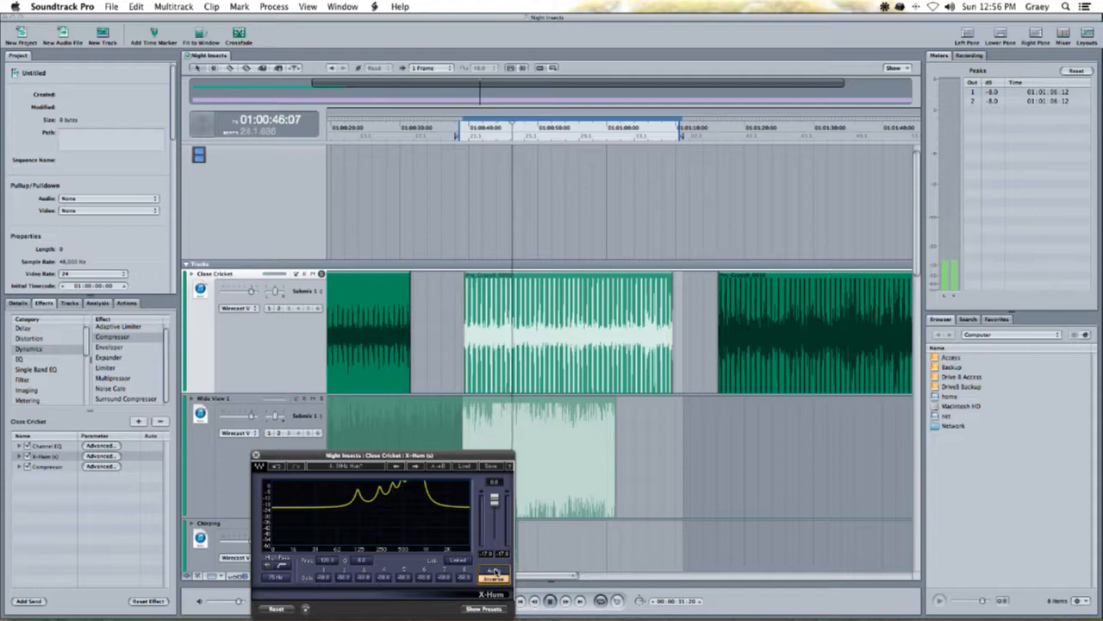
left_click(495, 576)
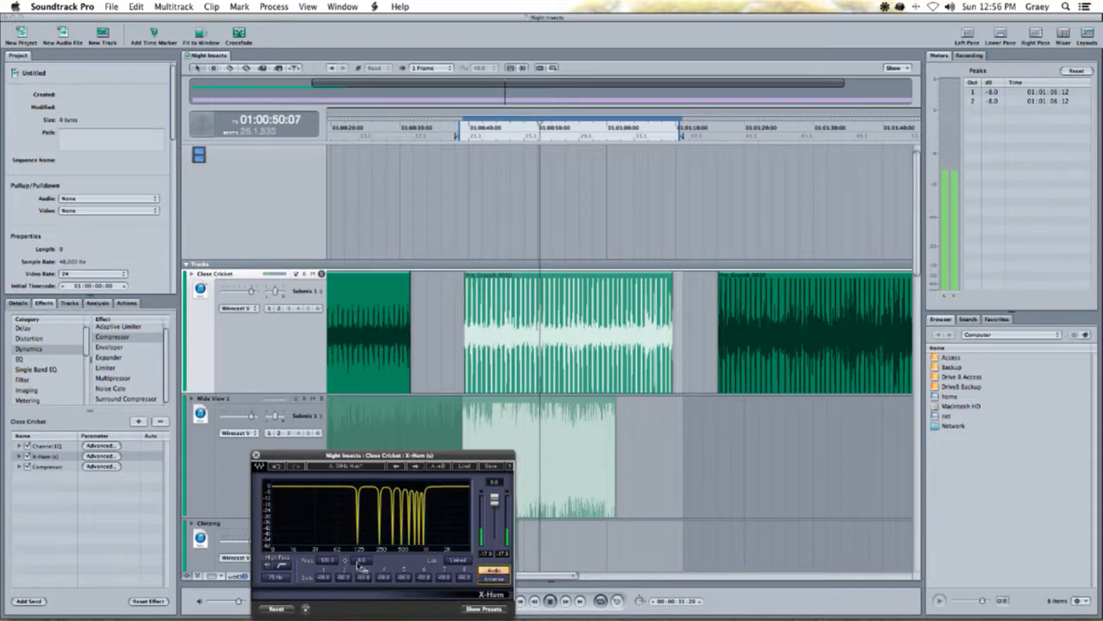
left_click_drag(358, 562, 359, 535)
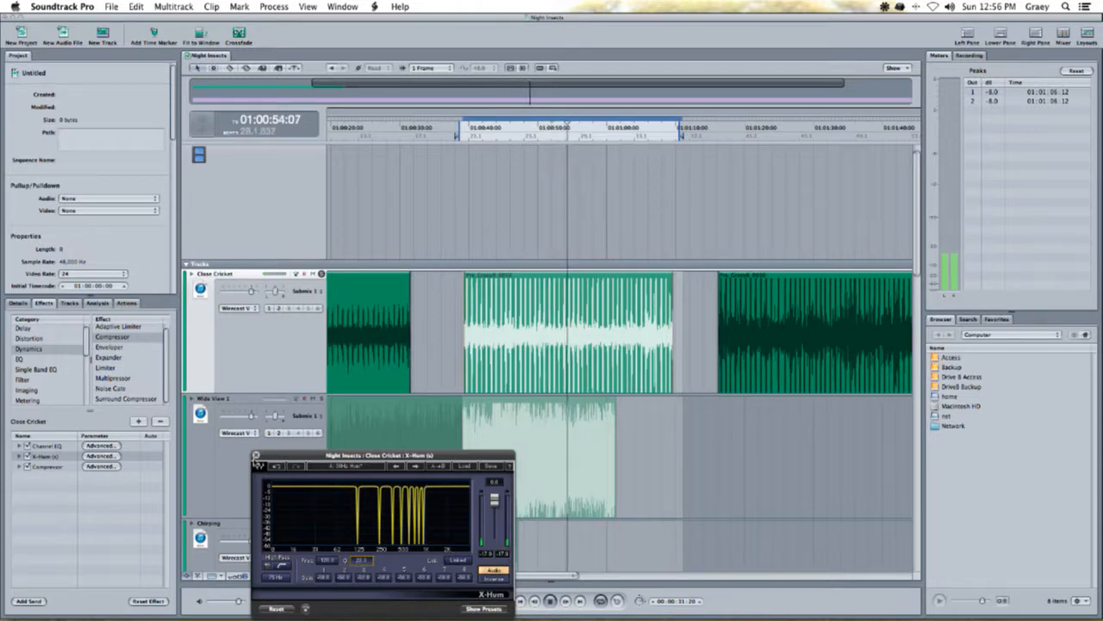
left_click(255, 455)
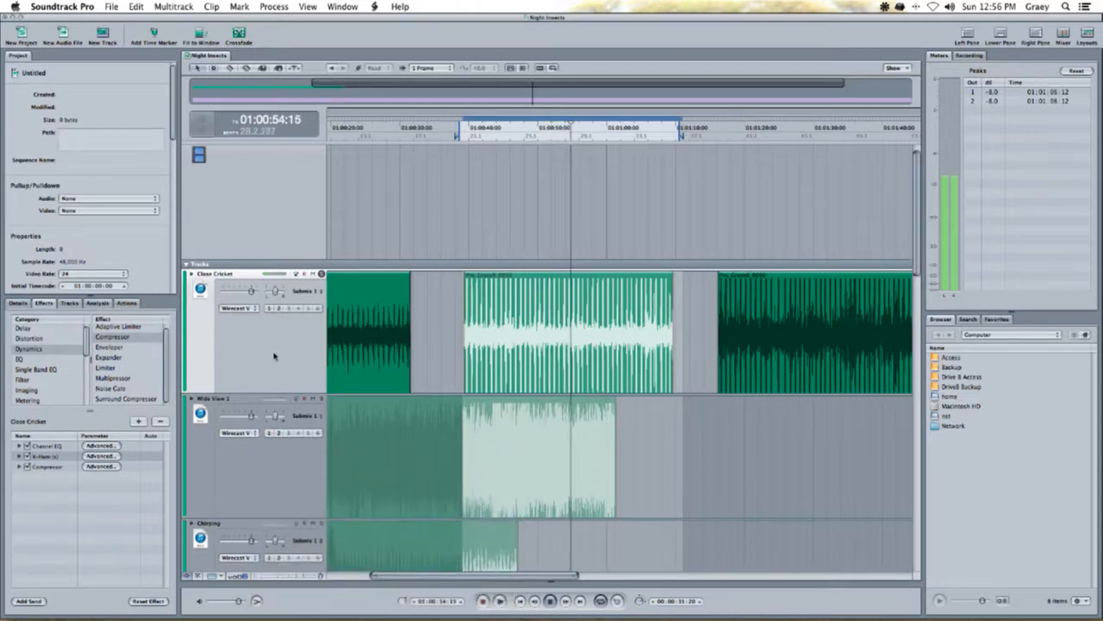
- Compare Close Cricket's EQ with the low-cut and low-shelf bands off and on, and set them to 92 Hz and 270 Hz
left_click(112, 446)
left_click_drag(342, 573, 344, 580)
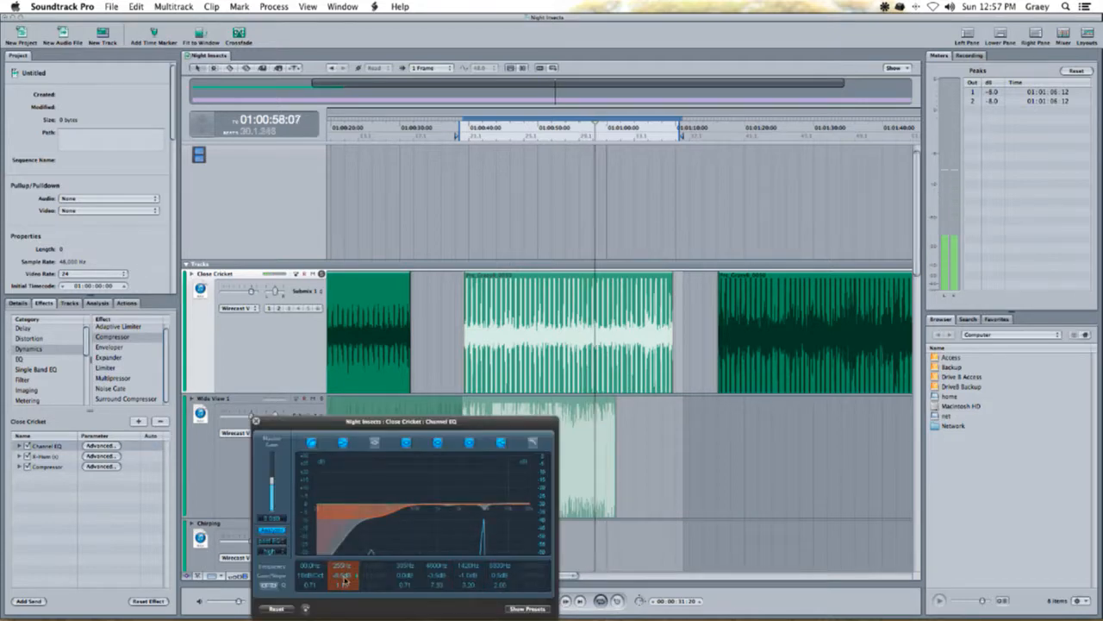
left_click(313, 443)
left_click(343, 443)
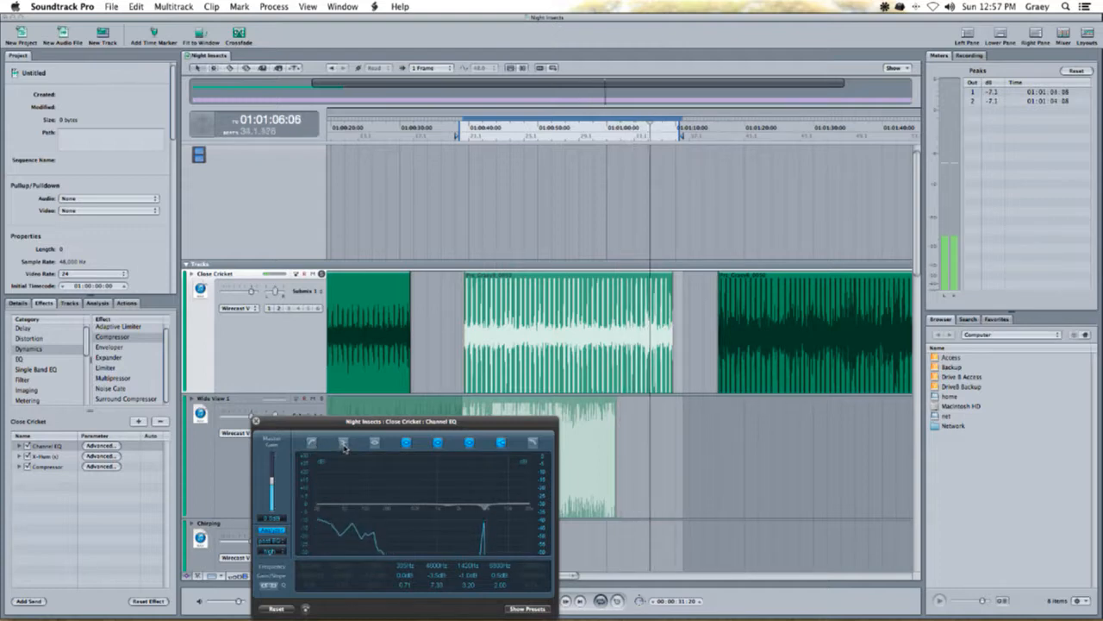
left_click(343, 443)
left_click(312, 443)
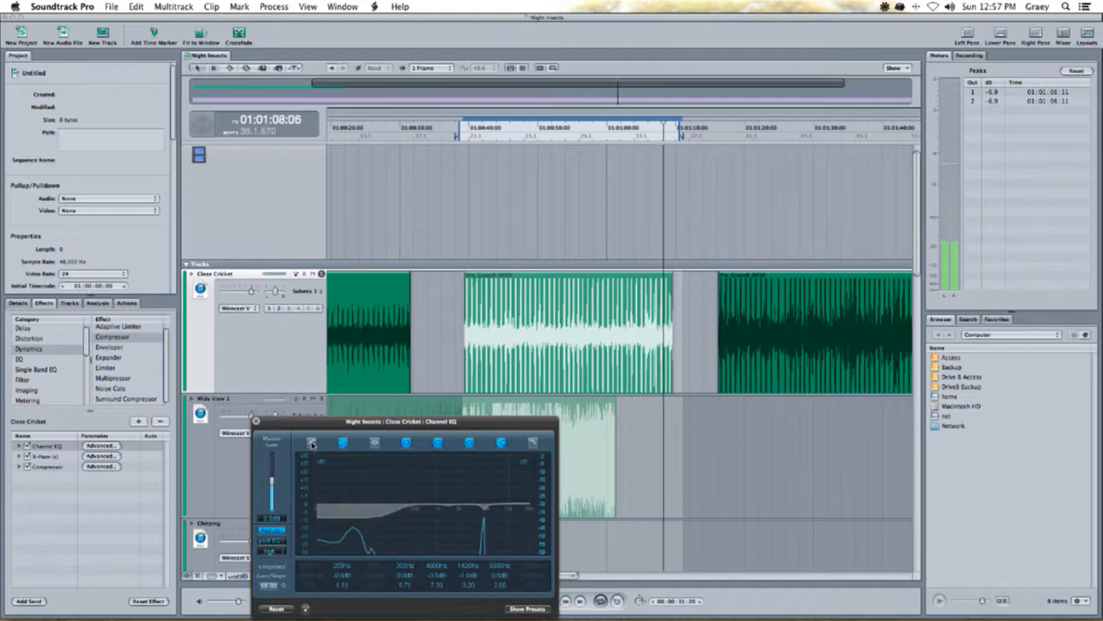
left_click(312, 565)
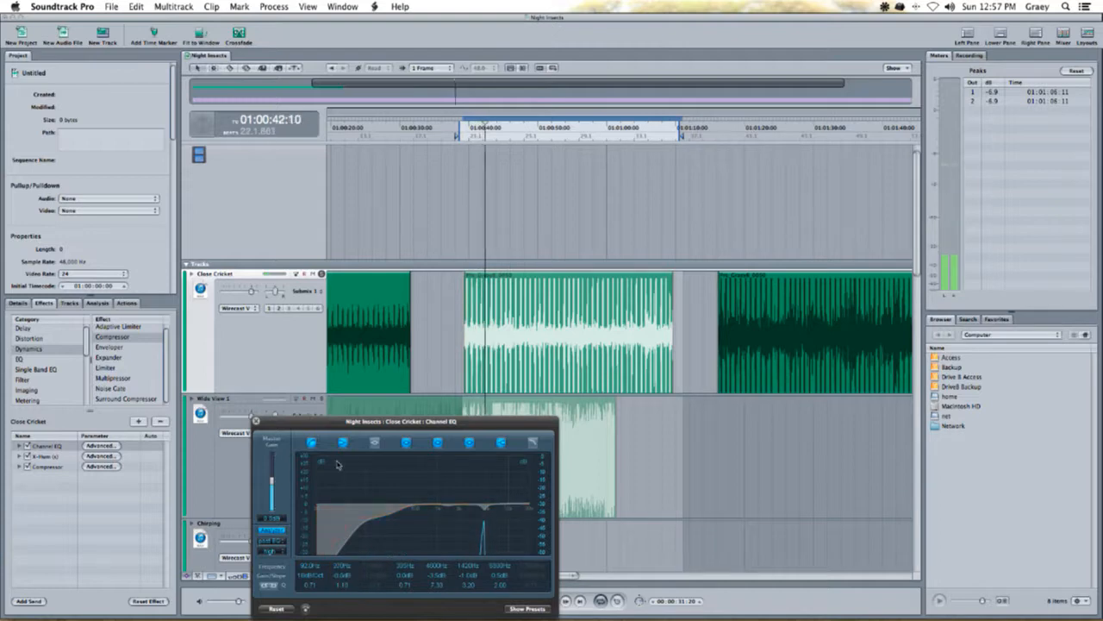
left_click(255, 421)
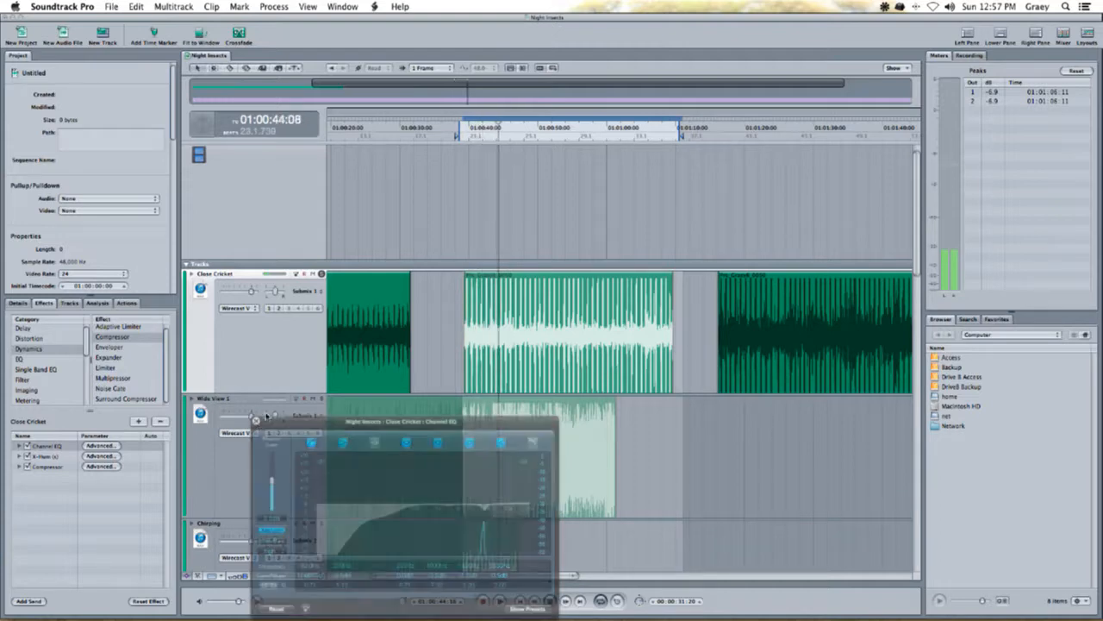
- Deselect the cricket clip and listen to the processed region from its middle and near its end
left_click(431, 367)
left_click(561, 174)
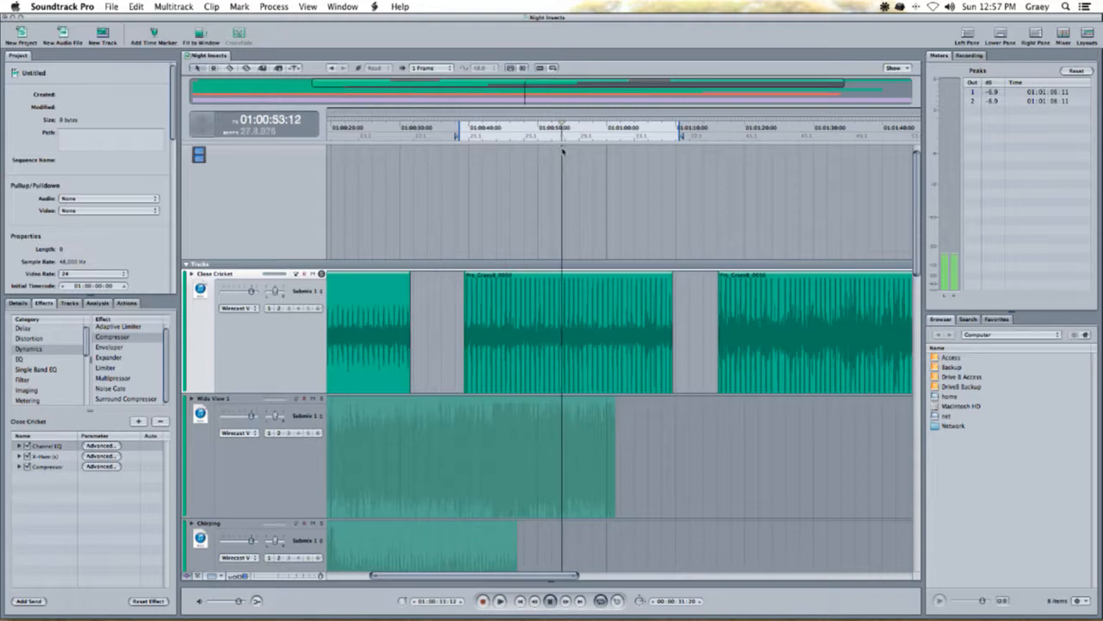
left_click(650, 135)
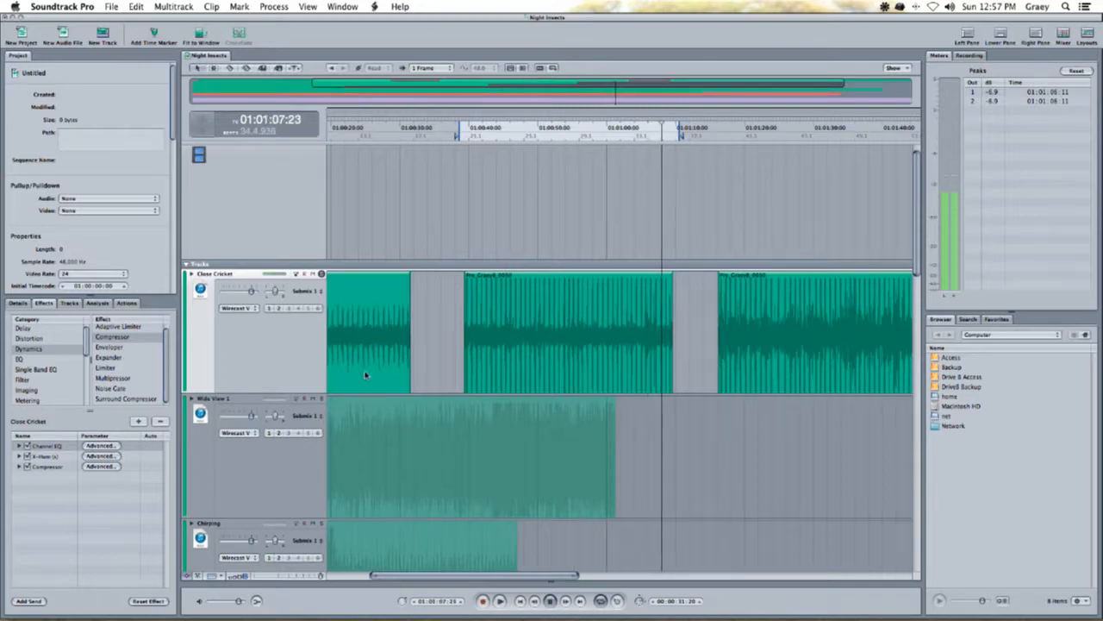
- Replay from early in the region and deepen the 1420 Hz EQ cut to -2.0 dB with a Q of 1.70
left_click(498, 144)
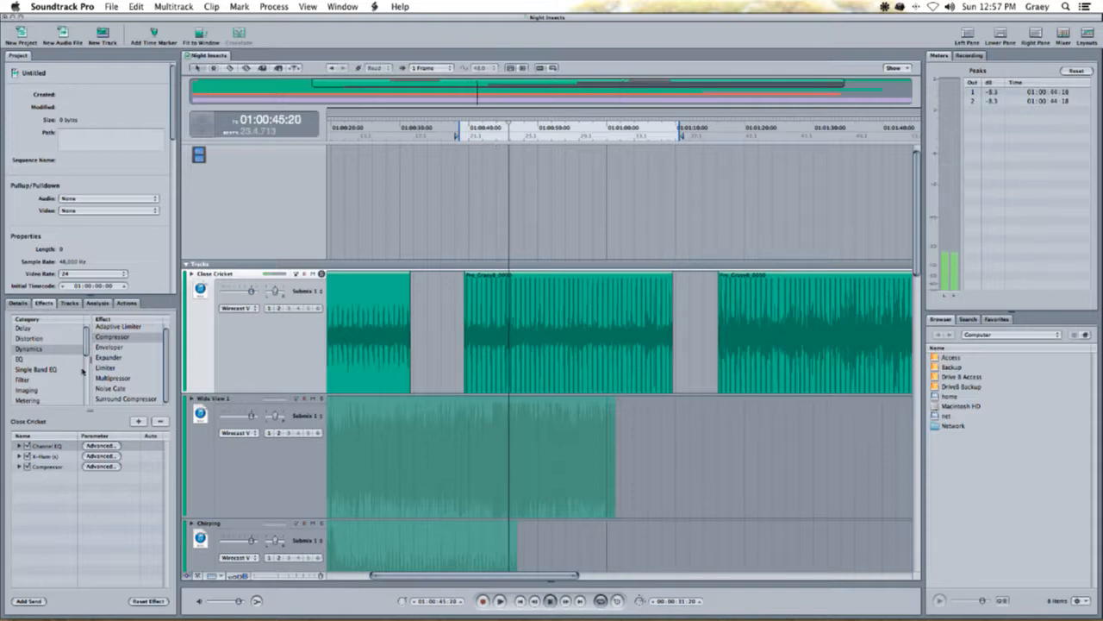
left_click(101, 445)
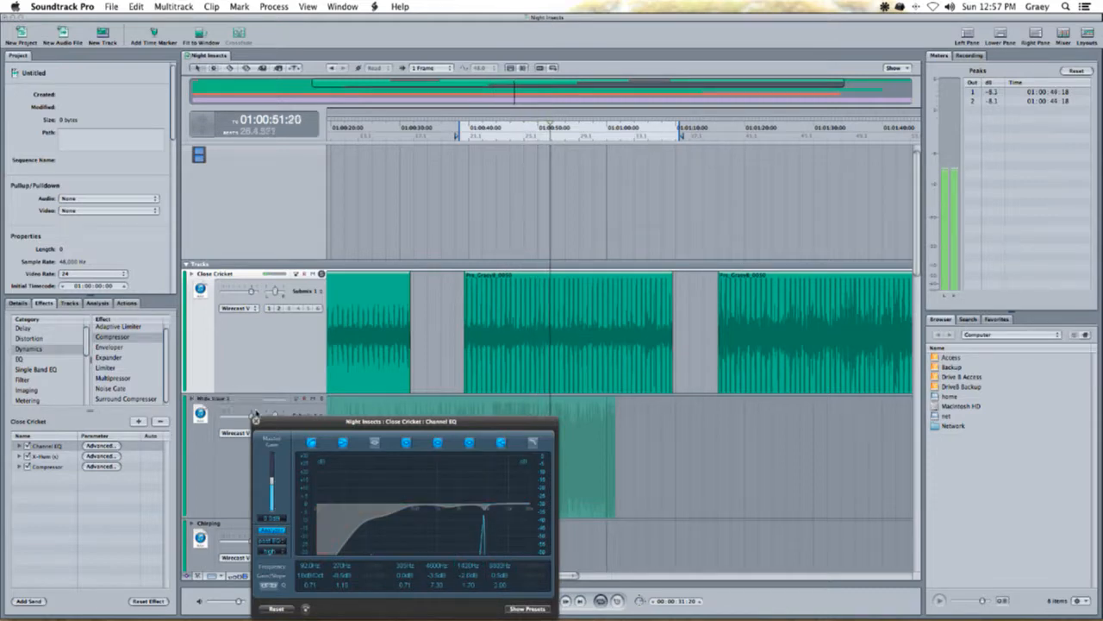
left_click(256, 422)
- Bypass the Compressor on Close Cricket and remove it from the track's effects
left_click(27, 467)
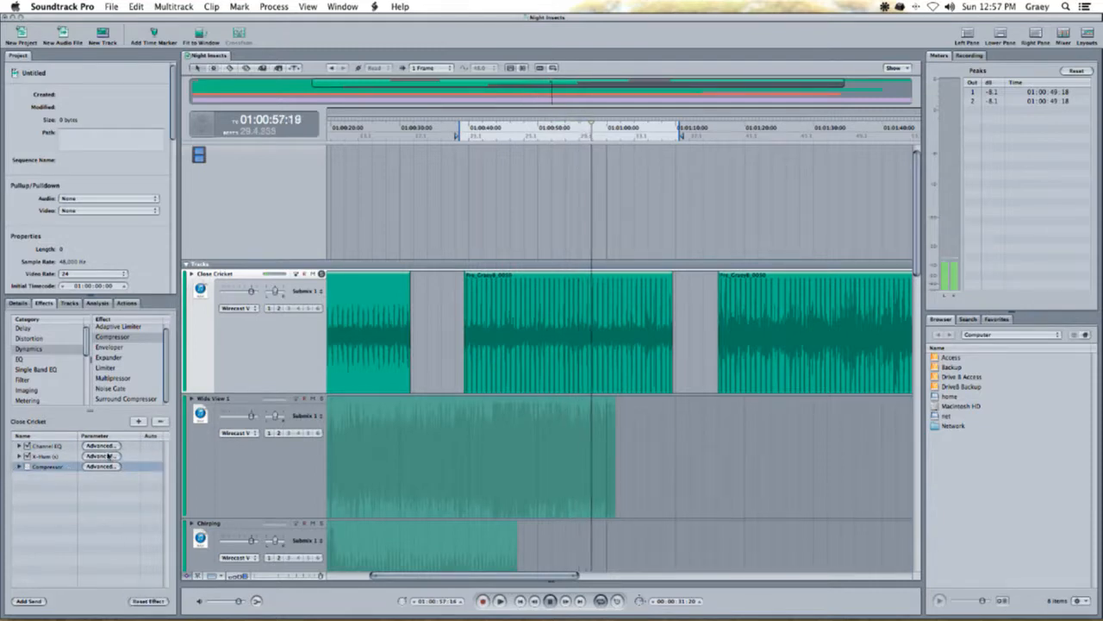
left_click(160, 421)
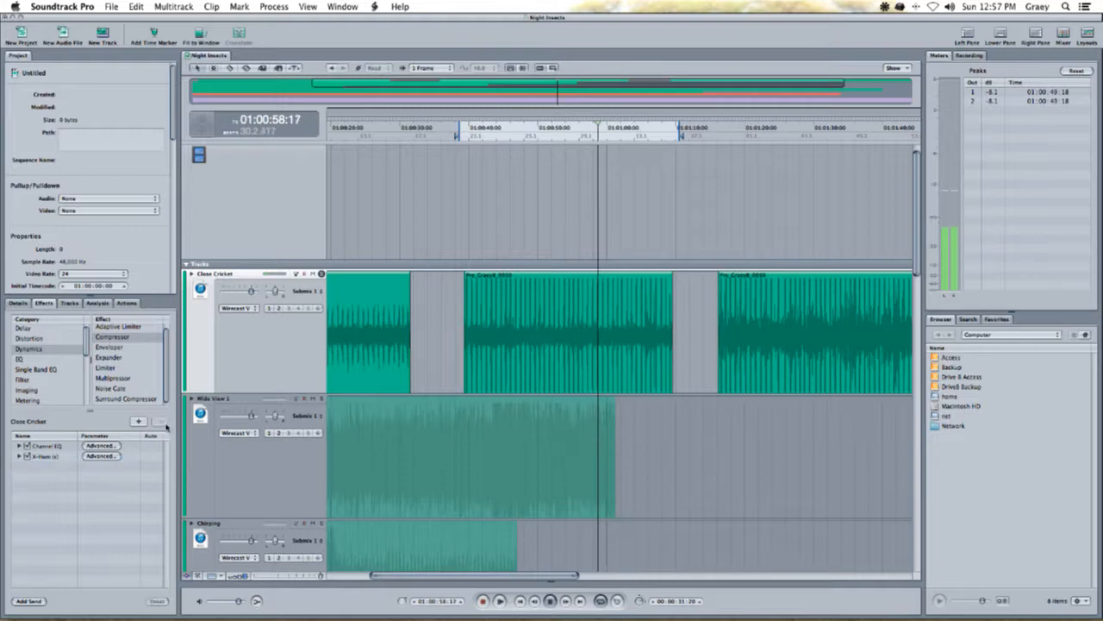
- Play from the middle of the region and briefly unsolo Close Cricket to compare it with the full mix
left_click(554, 148)
left_click(322, 274)
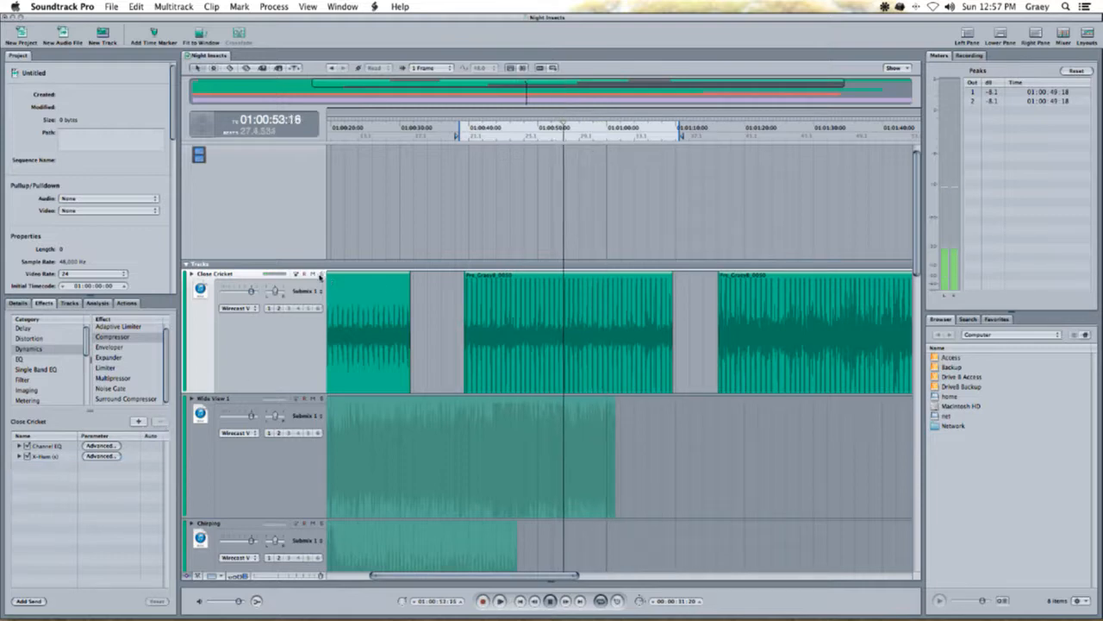
left_click(322, 274)
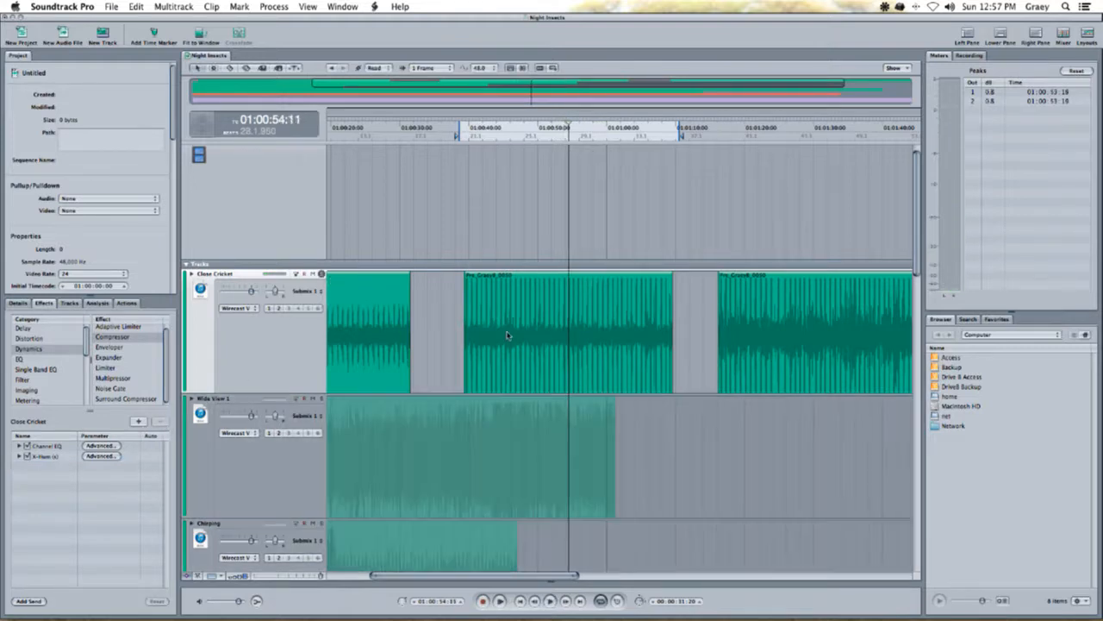
- Select the second Close Cricket clip, replay it from several points, and check the track's Channel EQ settings
left_click(457, 335)
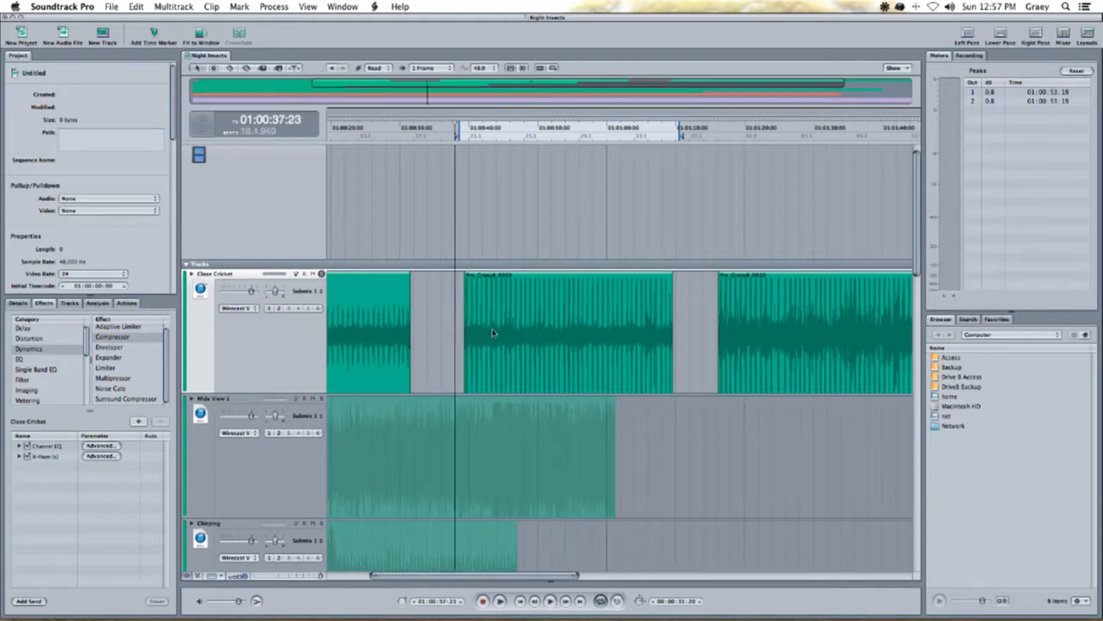
left_click(511, 331)
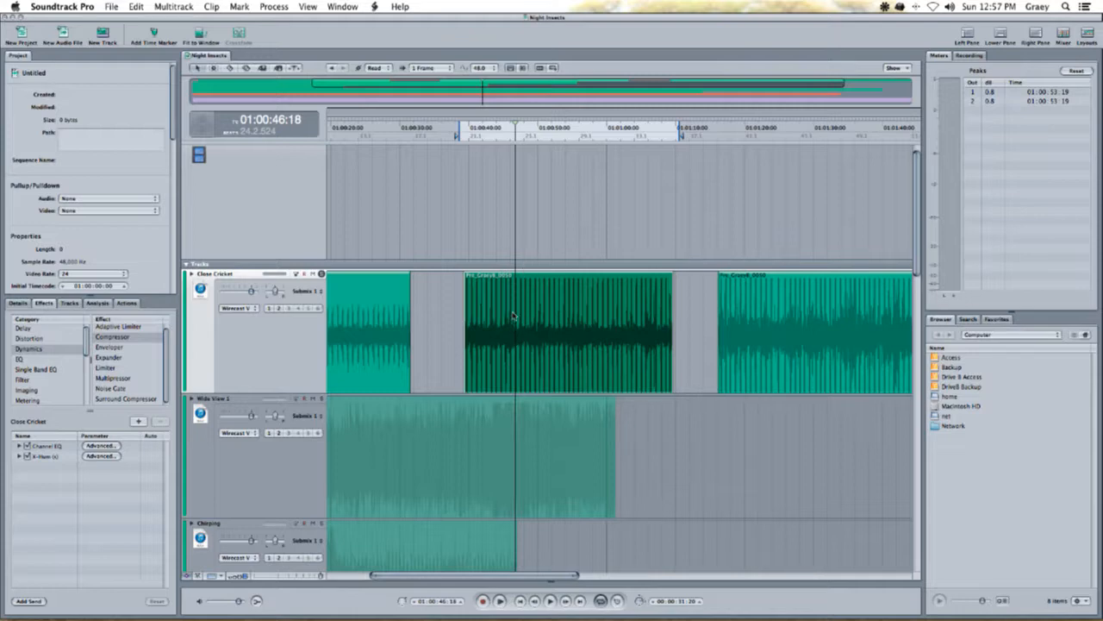
left_click(549, 135)
left_click(586, 133)
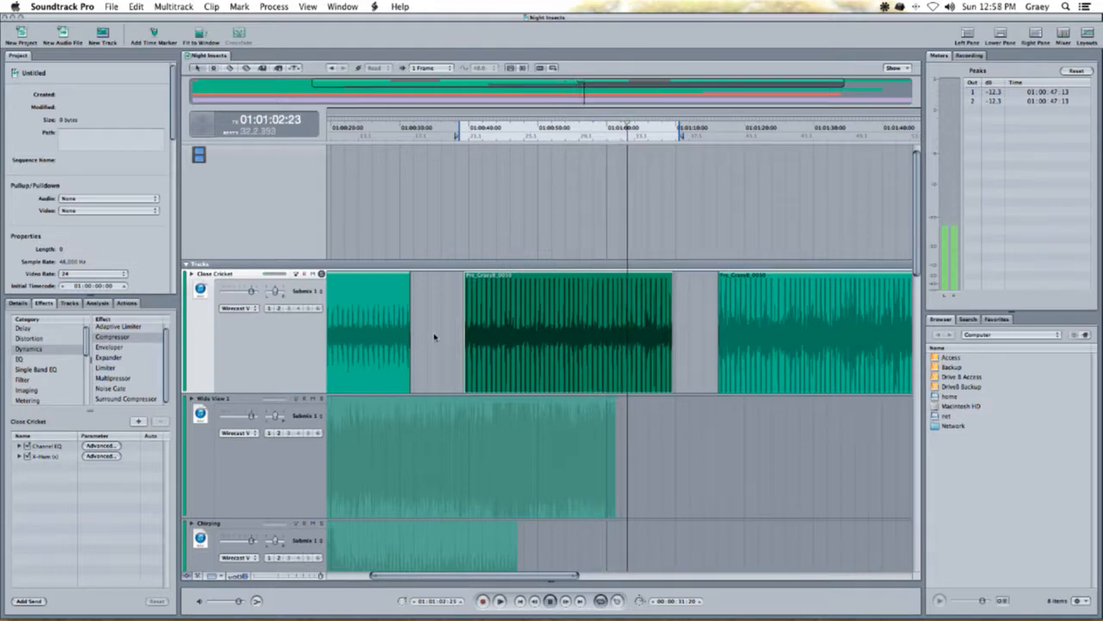
left_click(472, 153)
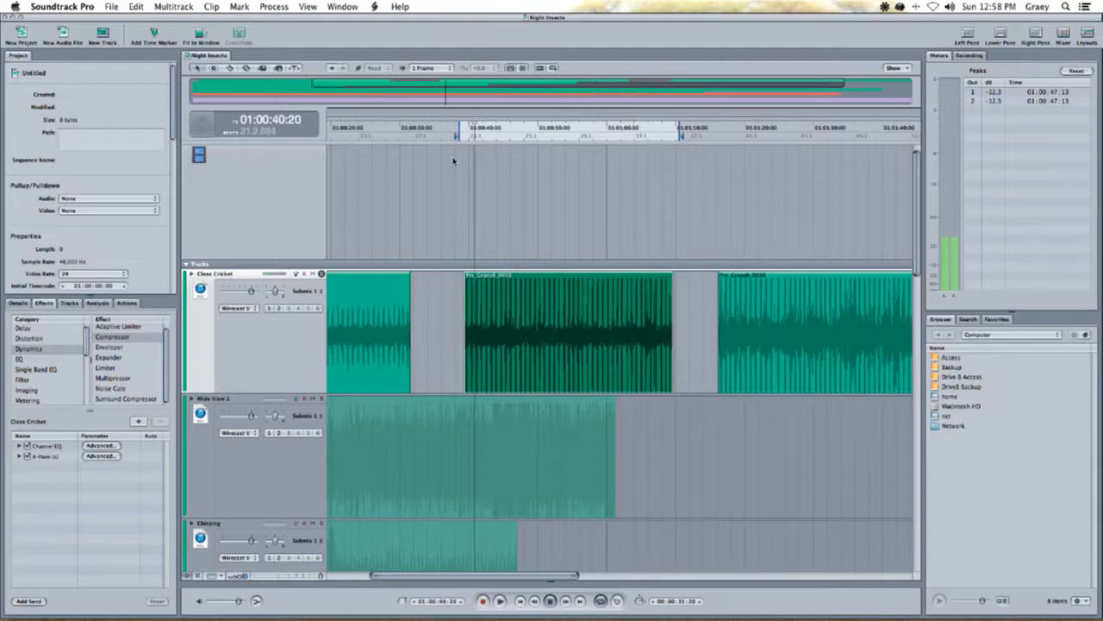
left_click(109, 447)
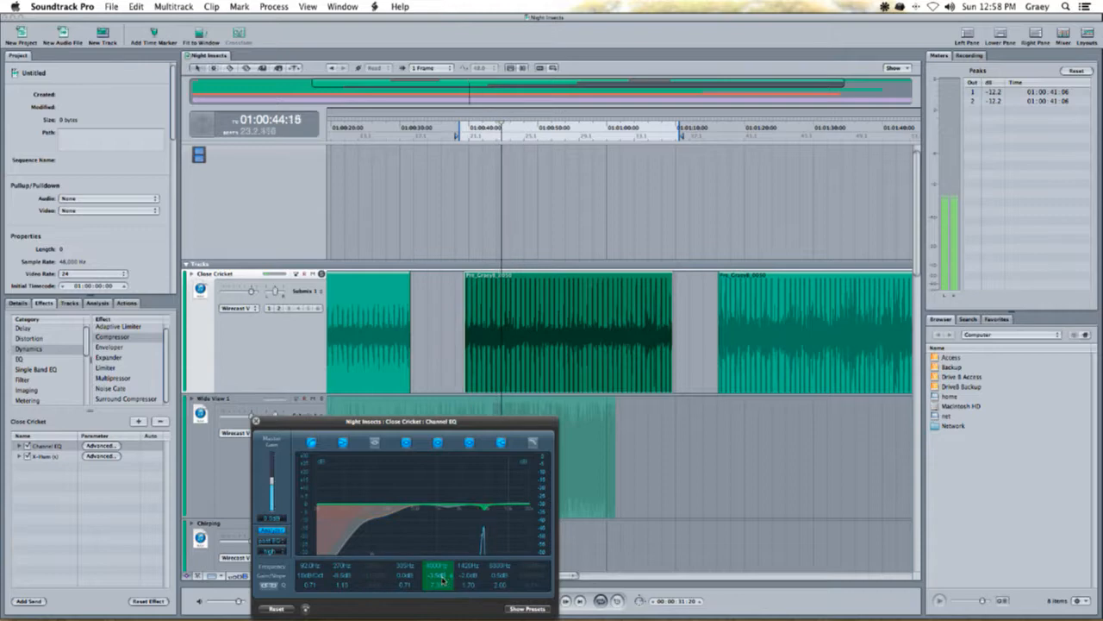
left_click(255, 421)
- Load a hum-removal preset in Close Cricket's X-Hum and set its frequency to 120 Hz with linked gains of -24.2 dB
left_click(112, 456)
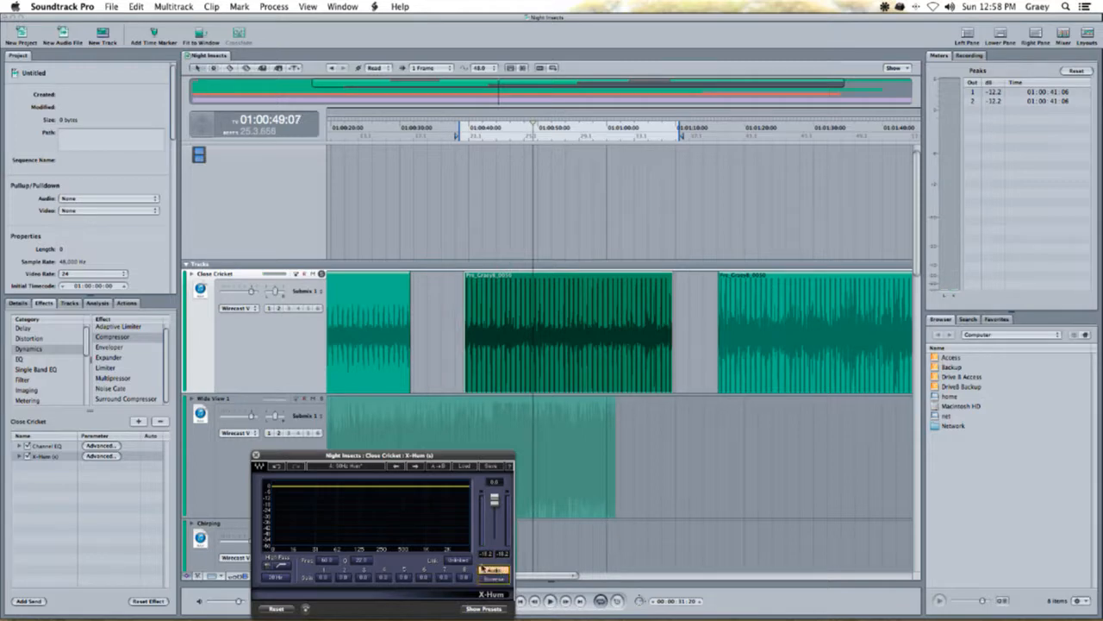
left_click_drag(327, 456, 359, 348)
left_click(237, 343)
left_click(103, 457)
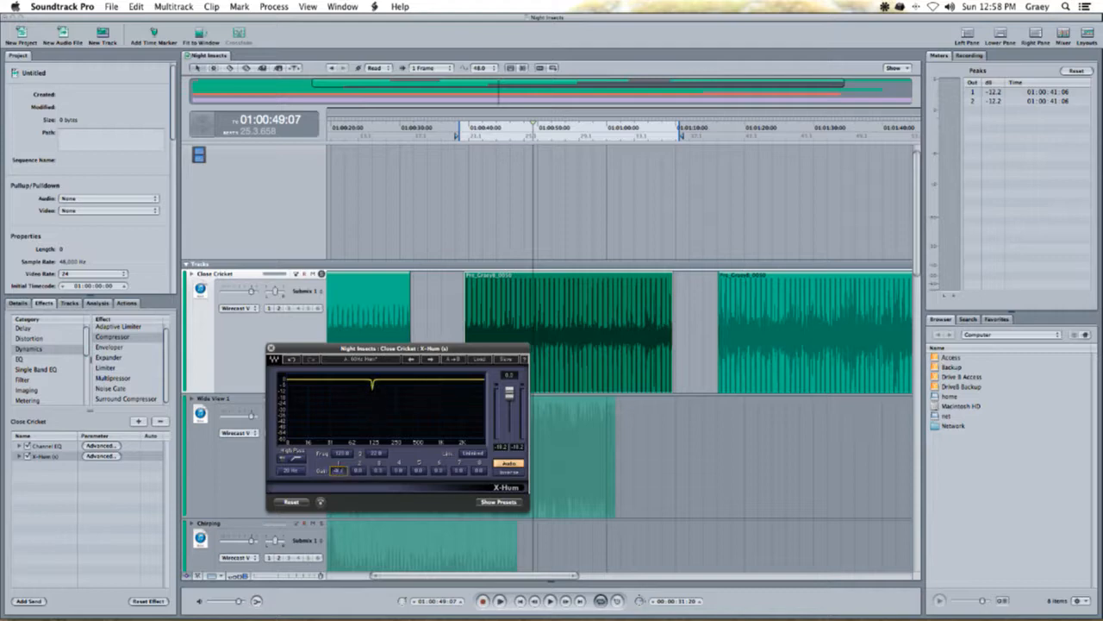
left_click(489, 360)
left_click(537, 440)
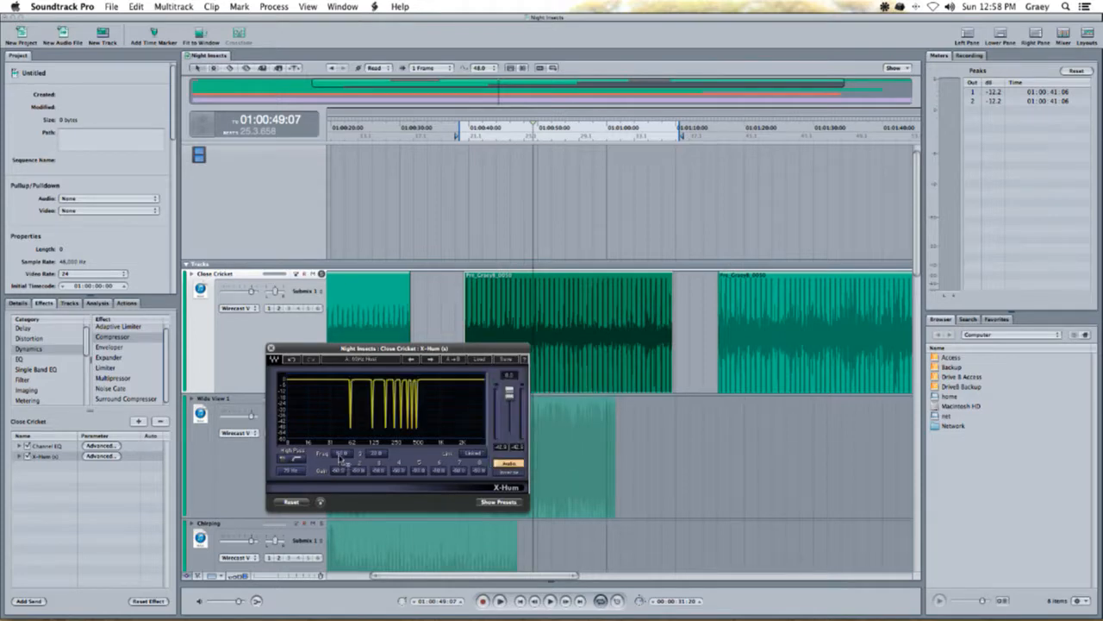
type("120")
key("Return")
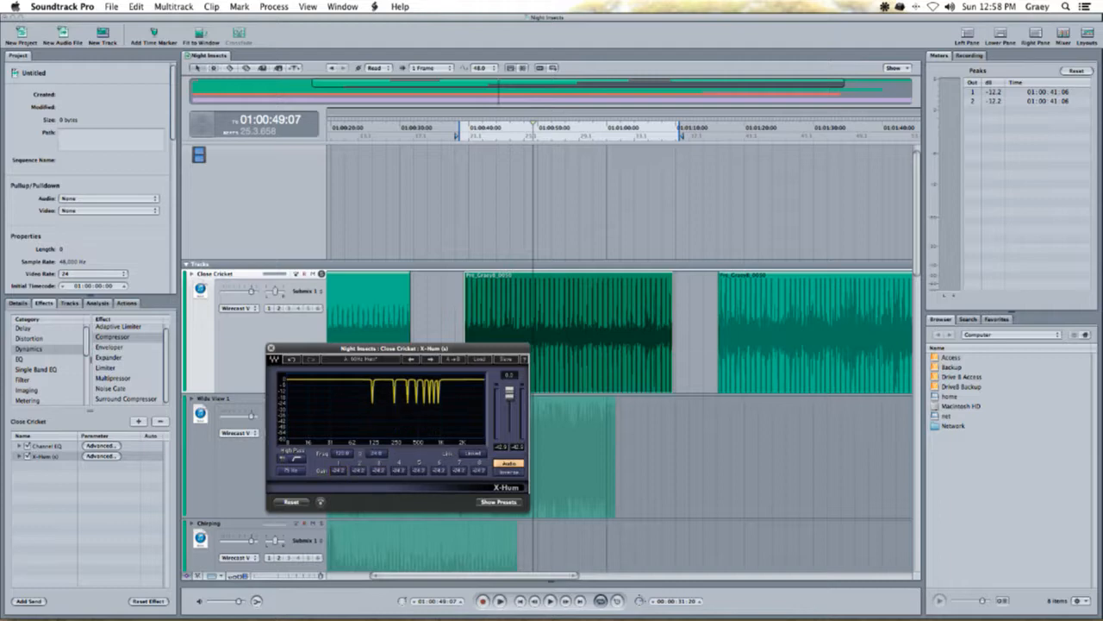
- Play the second clip through X-Hum to audition the hum removal, and close the plug-in window
key("space")
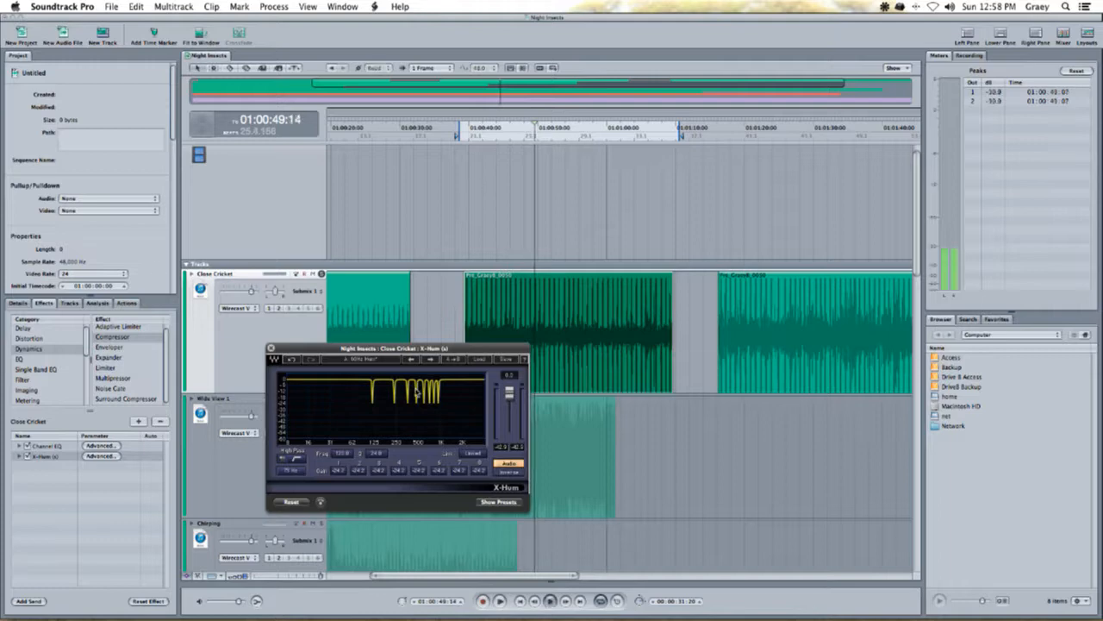
left_click(511, 469)
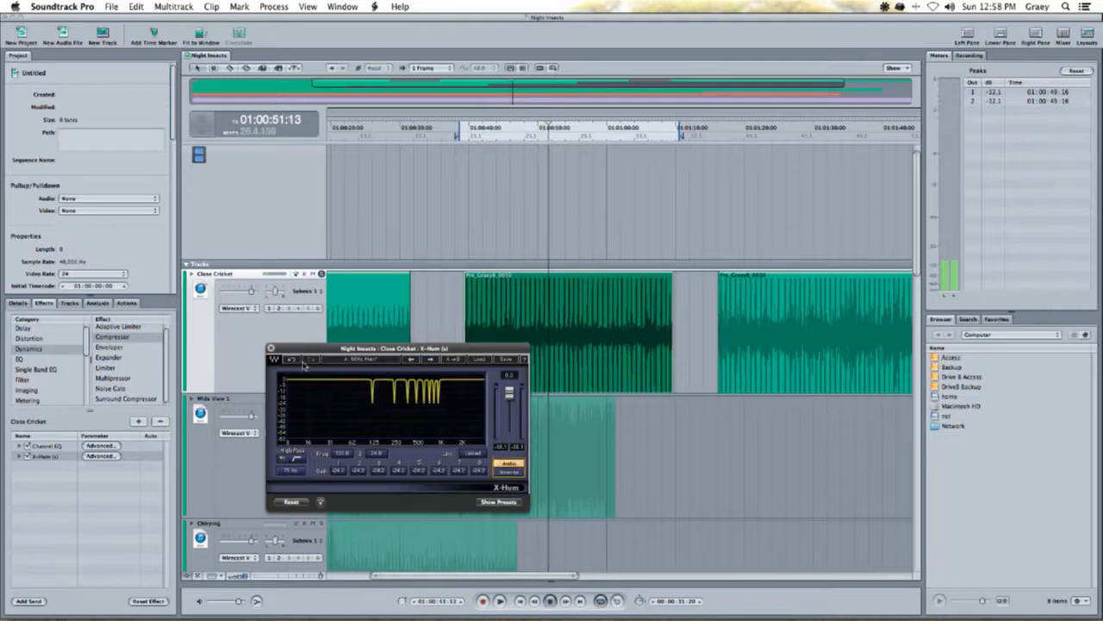
left_click(271, 348)
- Browse the Waves effects category while the second cricket clip plays, and stop playback near its end
left_click(124, 519)
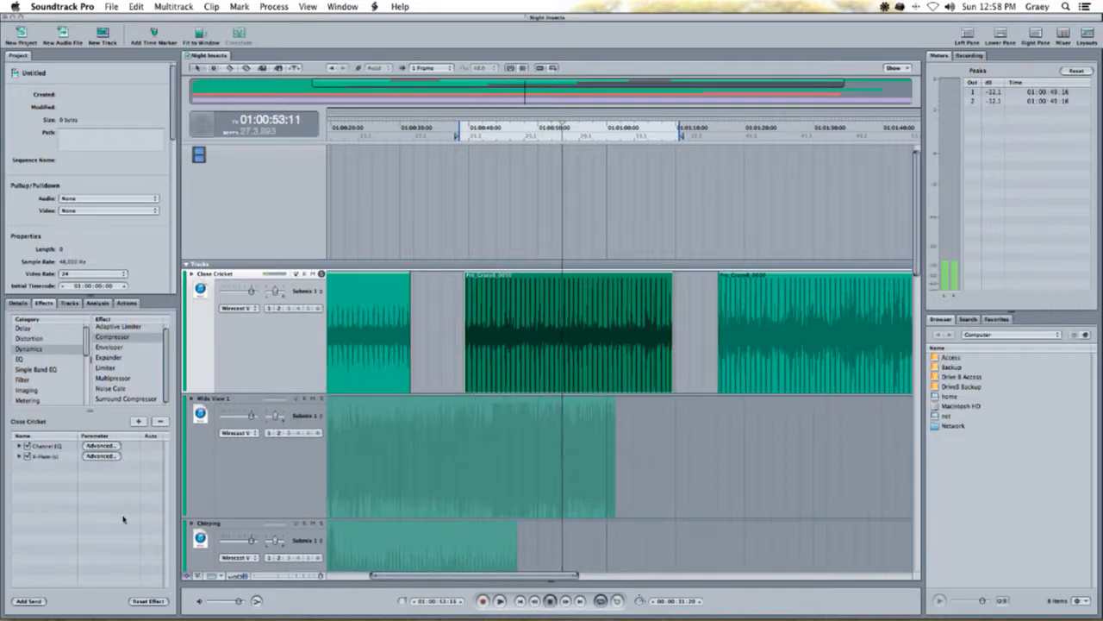
scroll(126, 373, "down", 1)
scroll(127, 373, "up", 1)
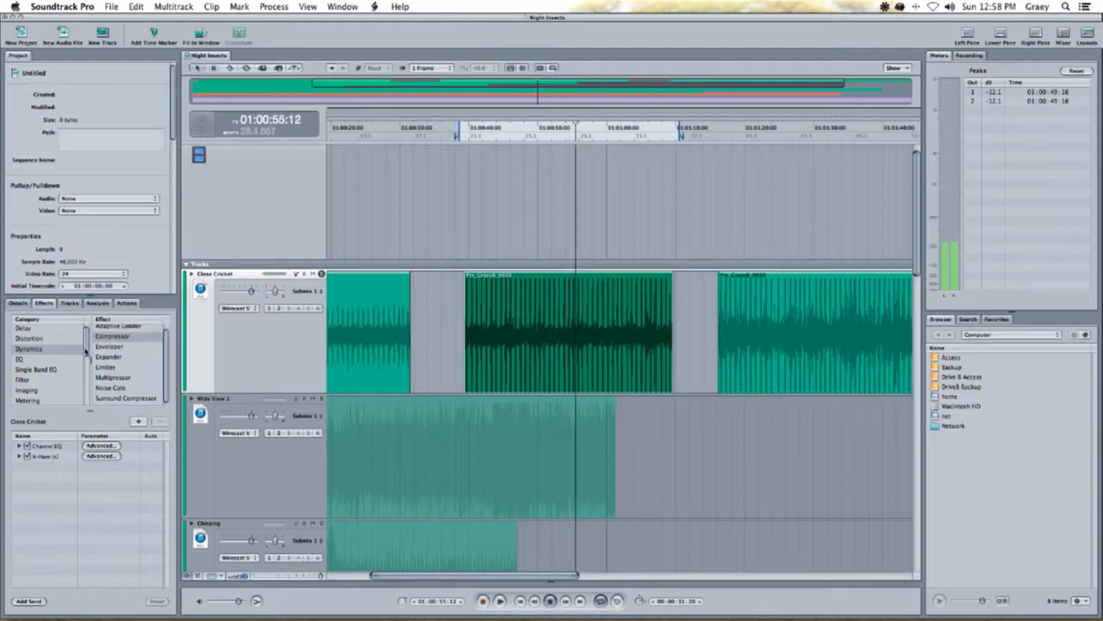
scroll(35, 399, "down", 5)
left_click(35, 400)
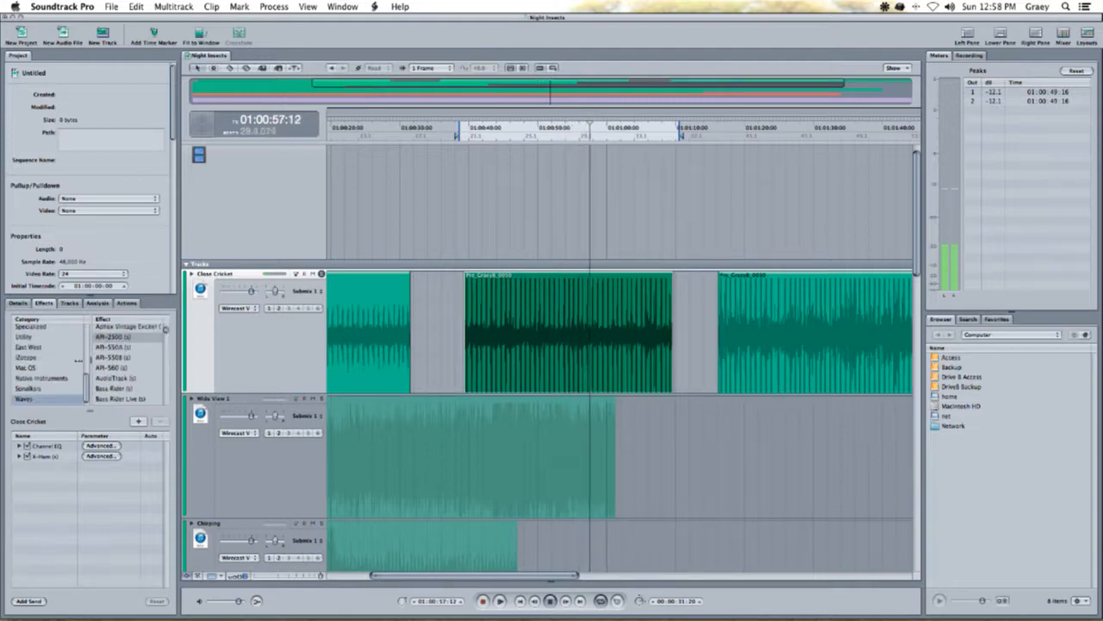
scroll(165, 337, "down", 1)
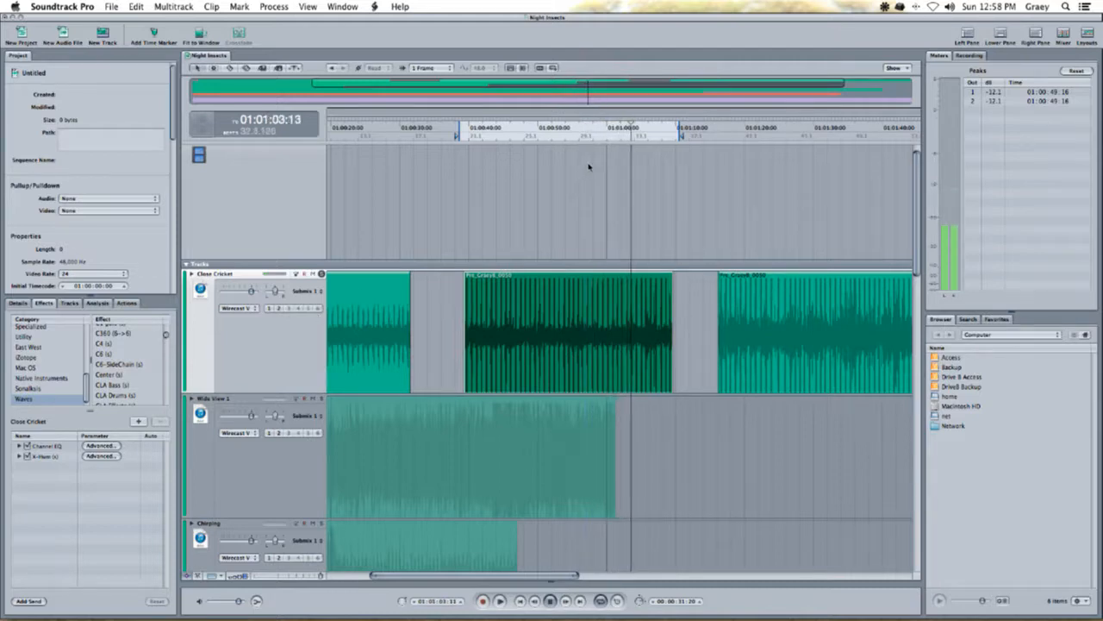
key("space")
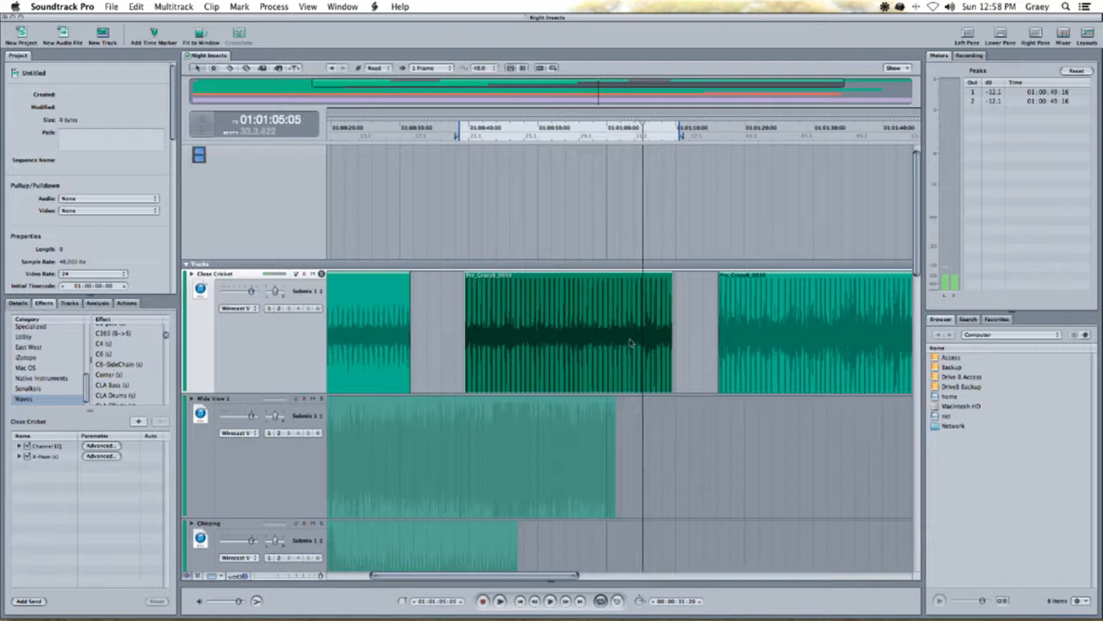
left_click(490, 190)
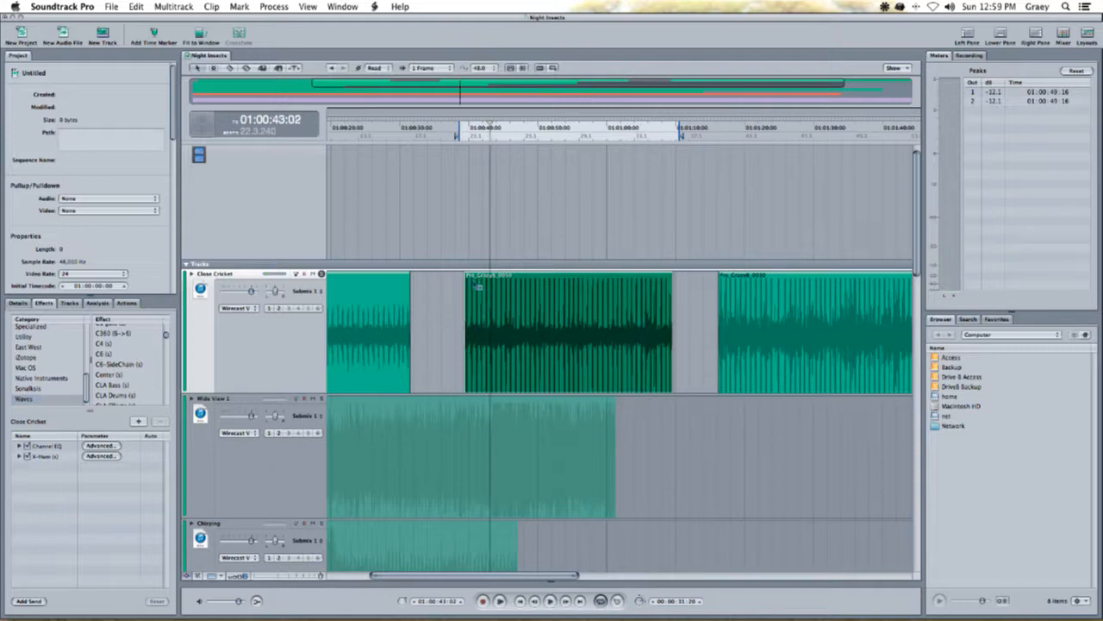
key("super+e")
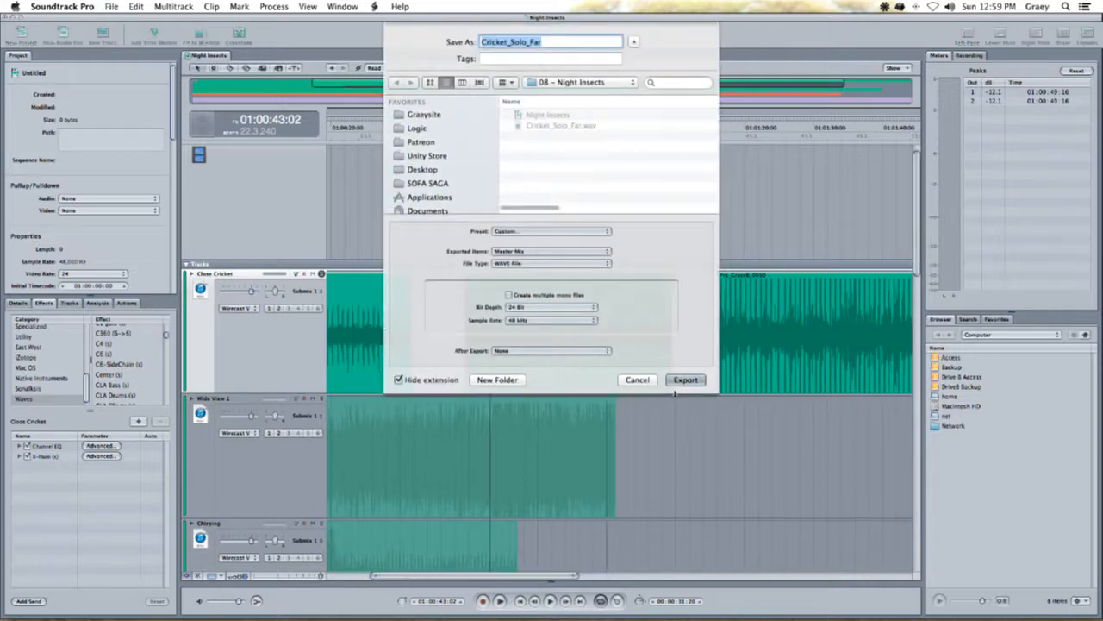
left_click(681, 380)
- Select the time range around the second cricket clip and export its master mix as a 24-bit, 48 kHz WAVE file named Cricket_Solo_Me
left_click_drag(459, 120, 679, 127)
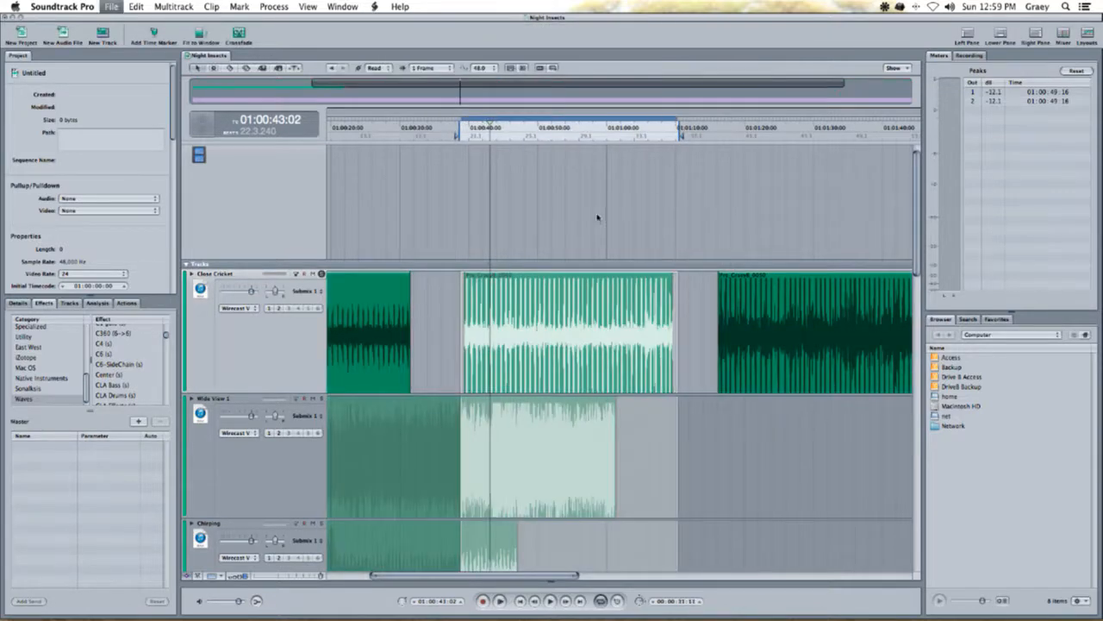
key("super+e")
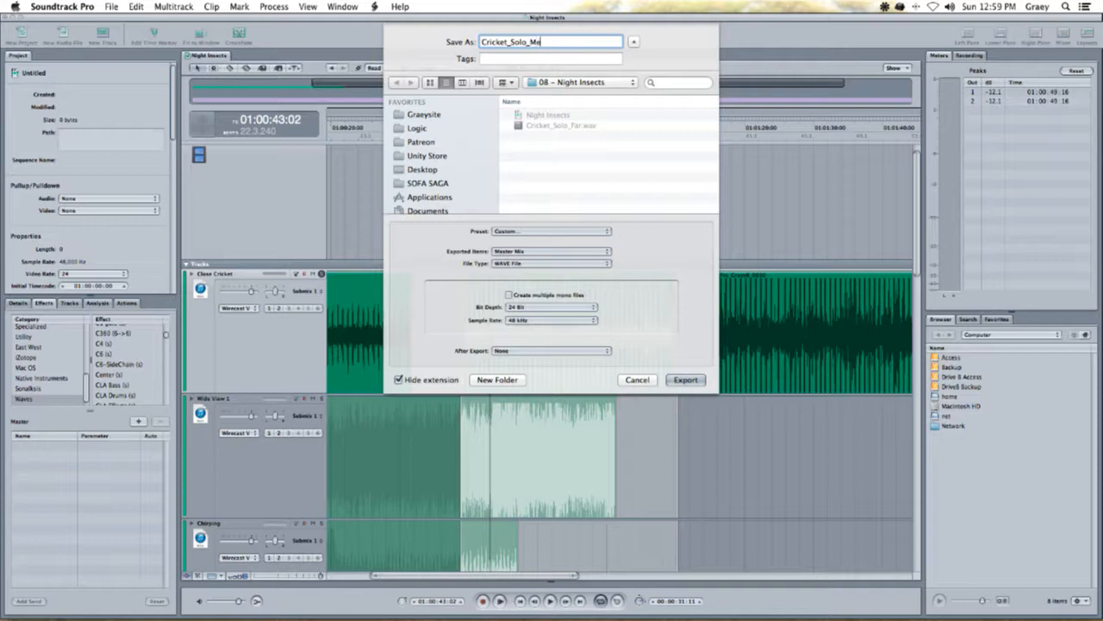
type("Me")
key("Return")
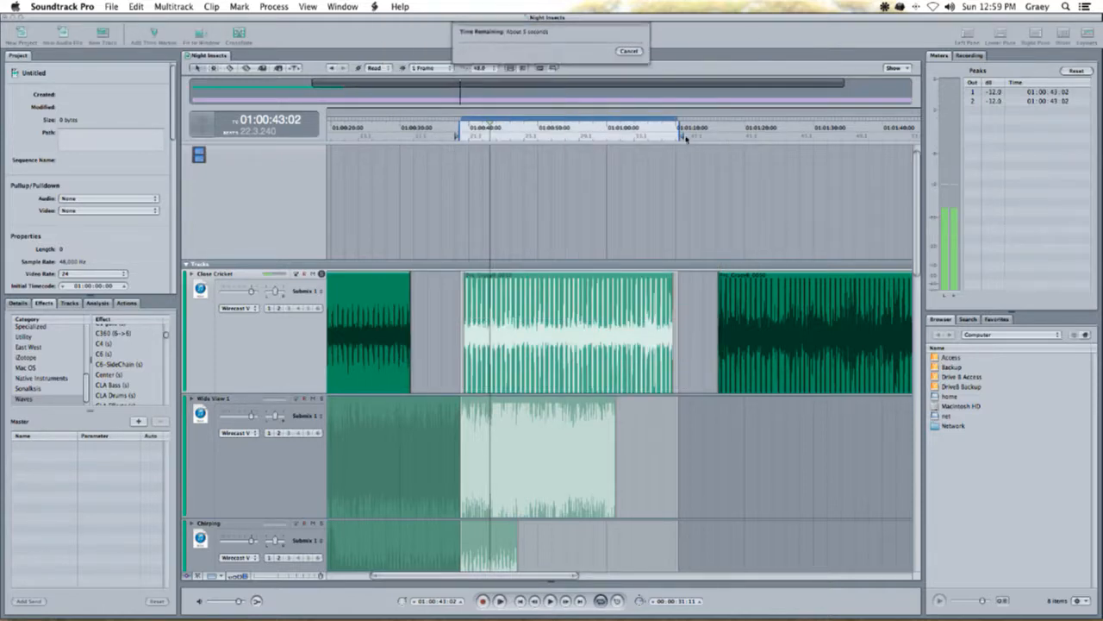
- Set the playback region around the third Close Cricket clip and select the same time range across the tracks
scroll(720, 140, "right", 5)
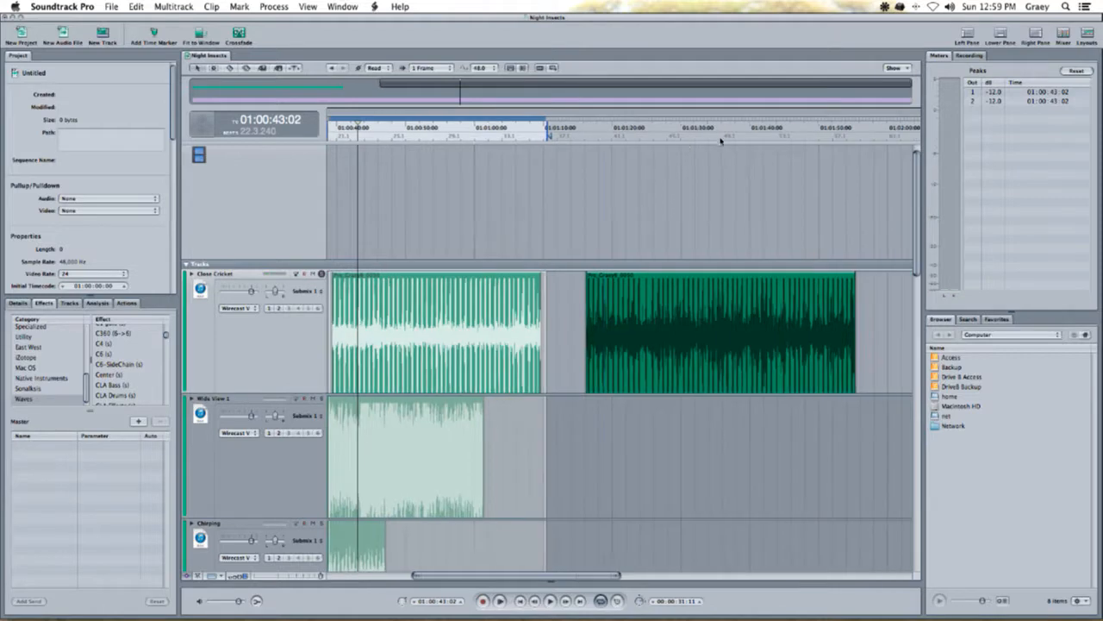
left_click_drag(586, 132, 674, 128)
left_click(590, 134)
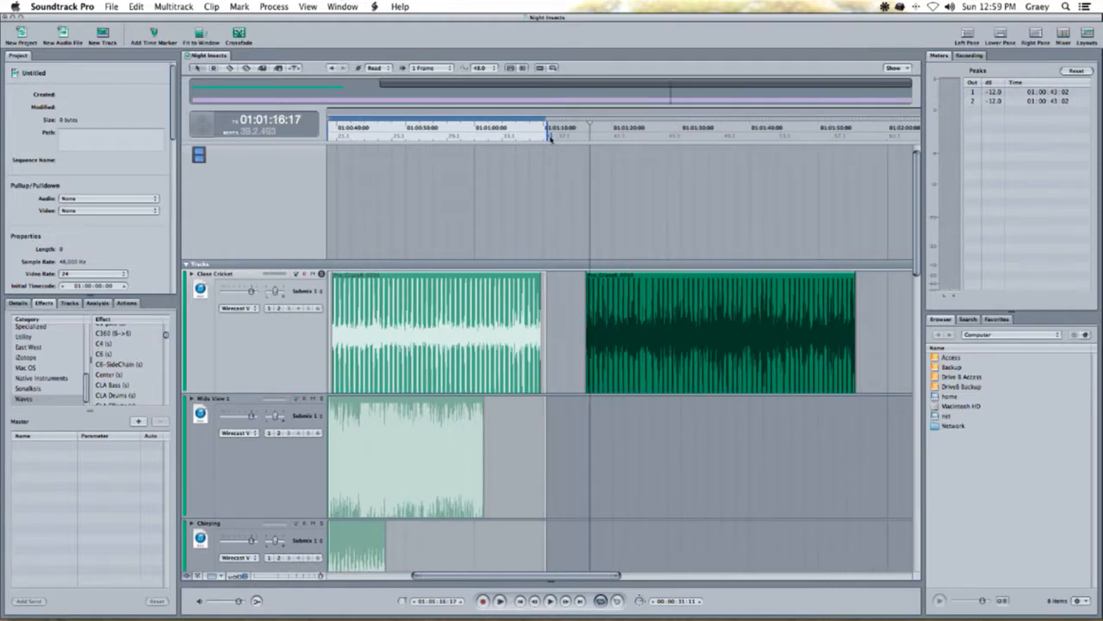
left_click_drag(583, 136, 855, 136)
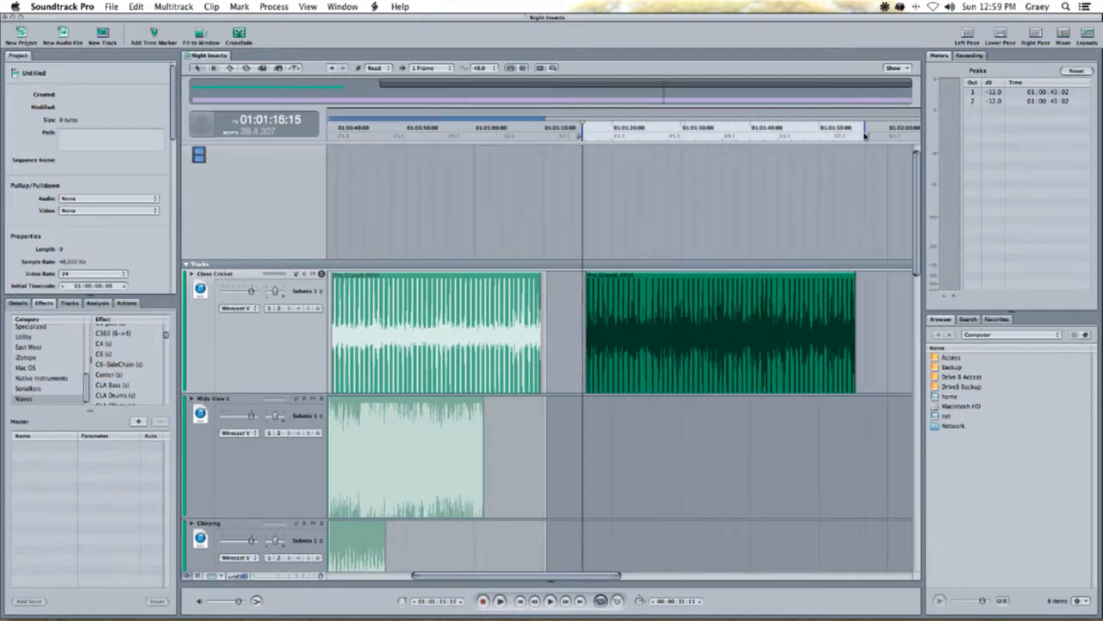
left_click_drag(583, 123, 865, 123)
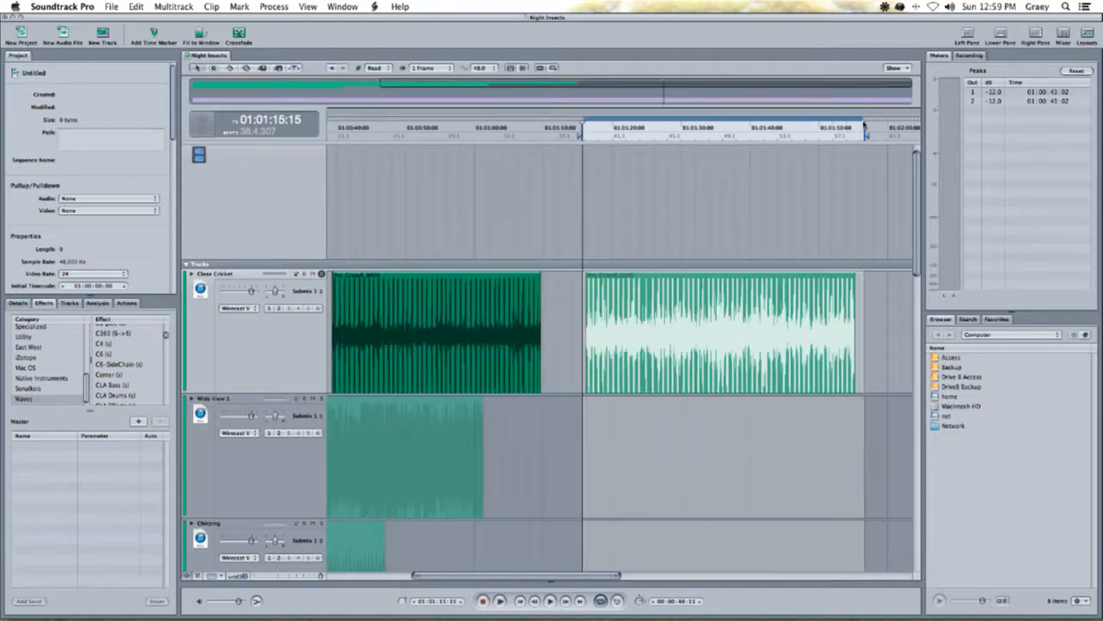
- Play the third cricket clip, and restart playback from its beginning to listen to the processed sound
scroll(471, 364, "right", 5)
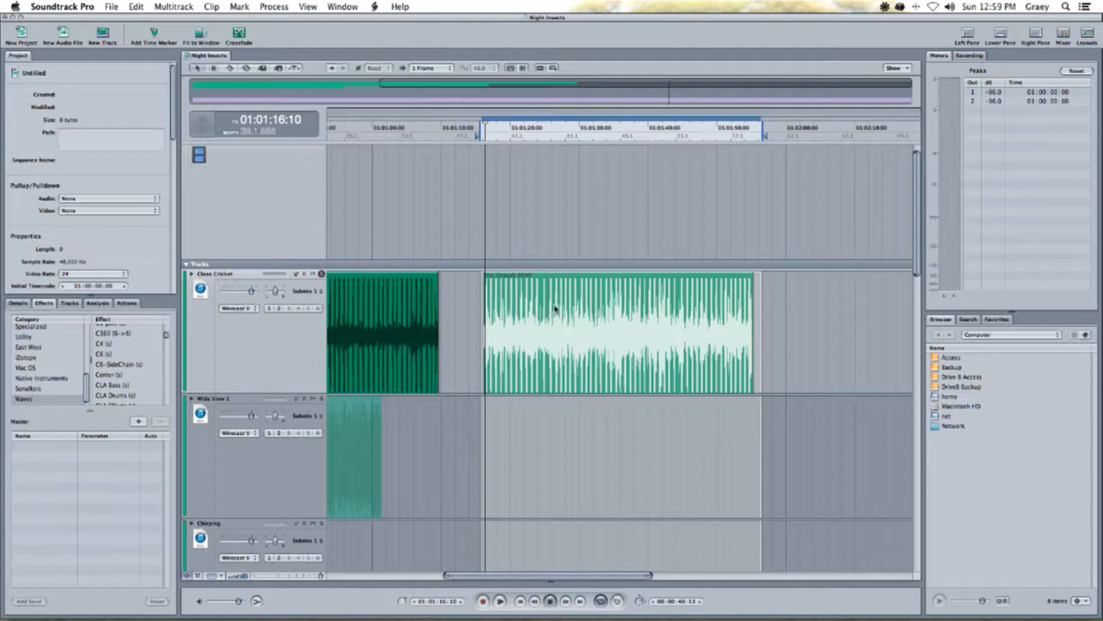
key("space")
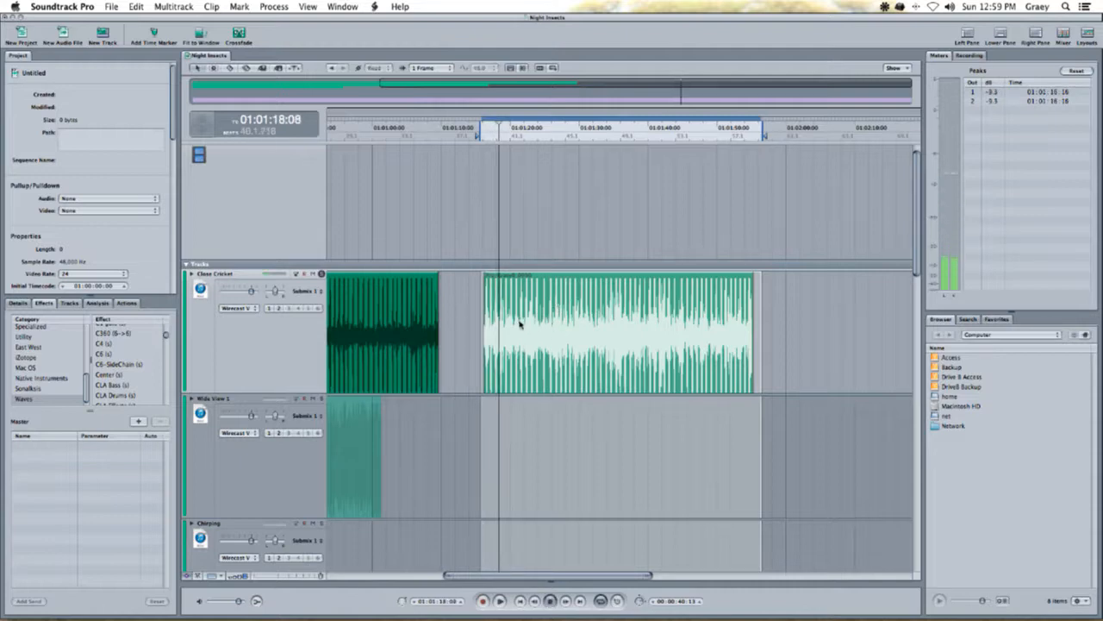
key("space")
left_click(483, 134)
key("space")
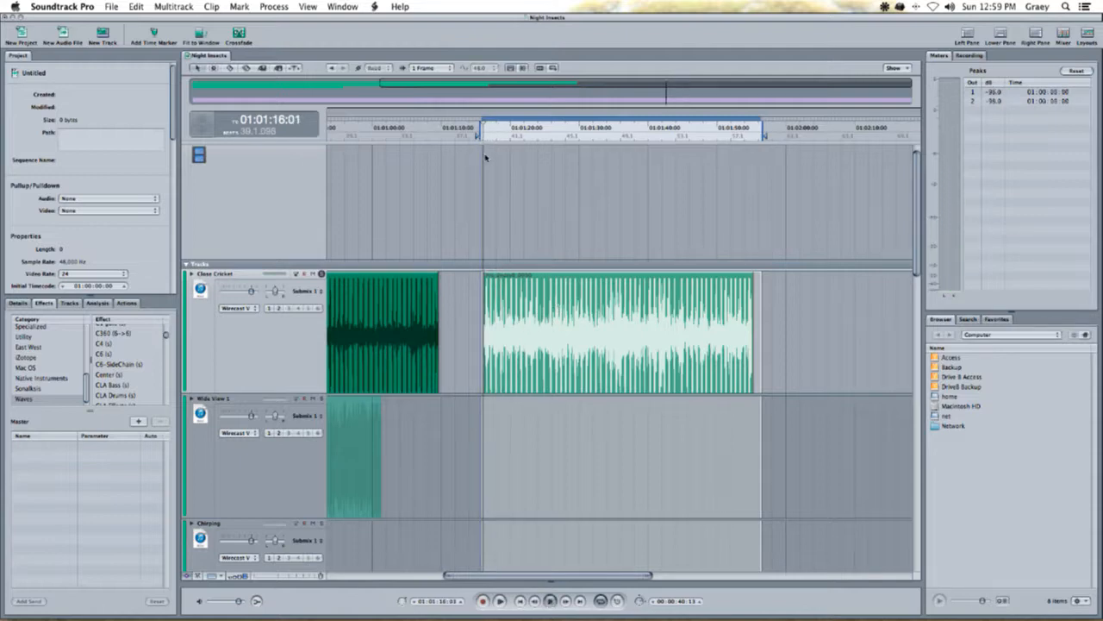
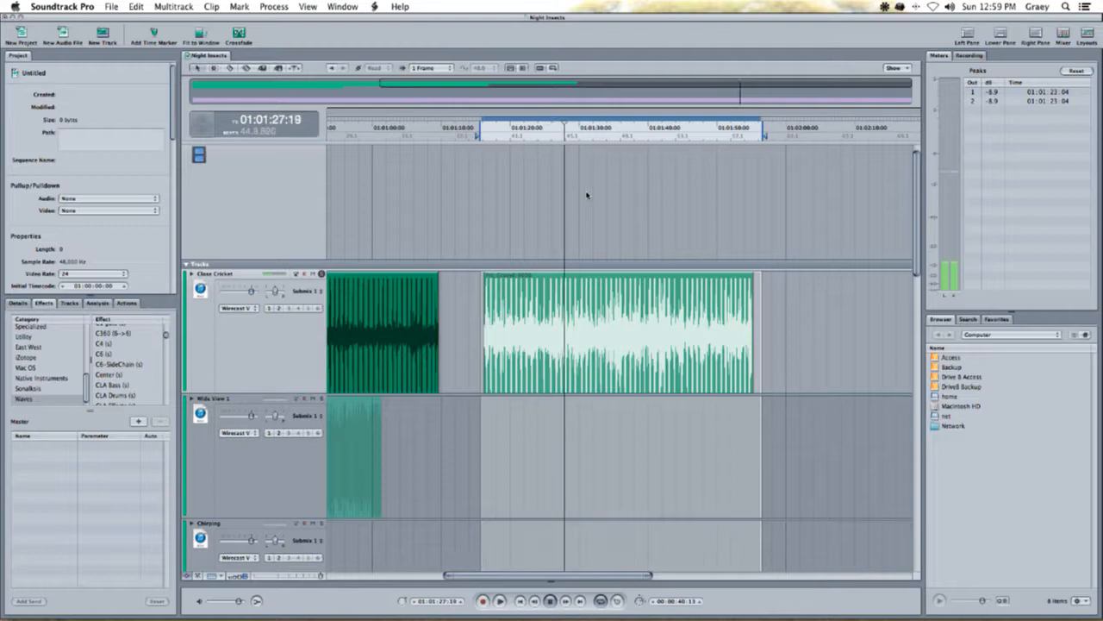
- Open the Close Cricket track's Channel EQ, adjust the 1420 Hz band's width, and raise the two lowest bands to 114 Hz and 330 Hz
left_click(233, 392)
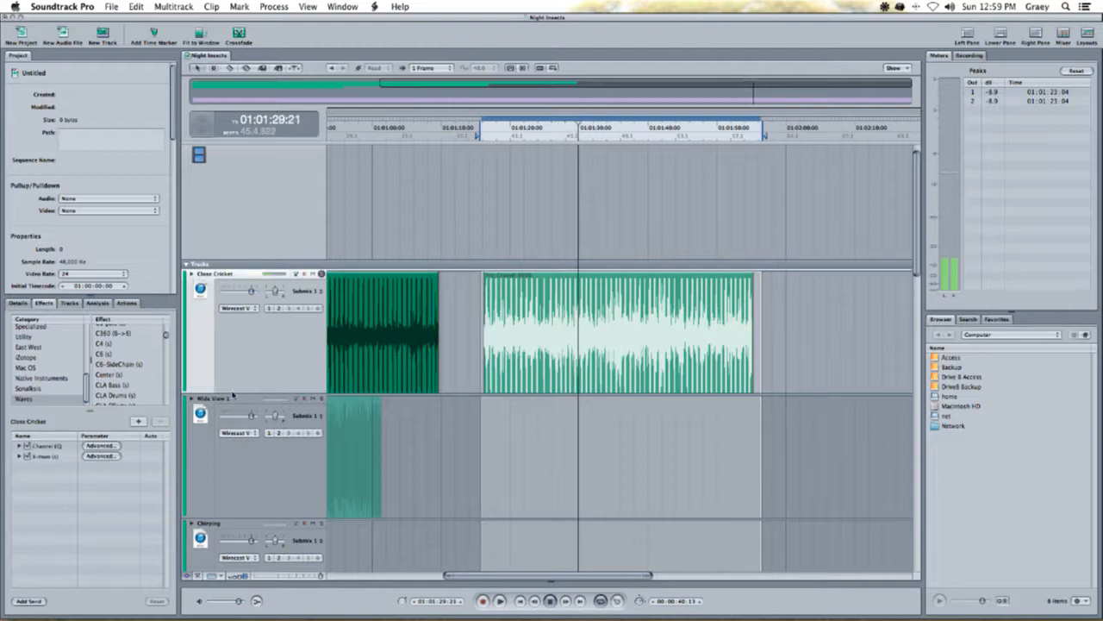
left_click(101, 445)
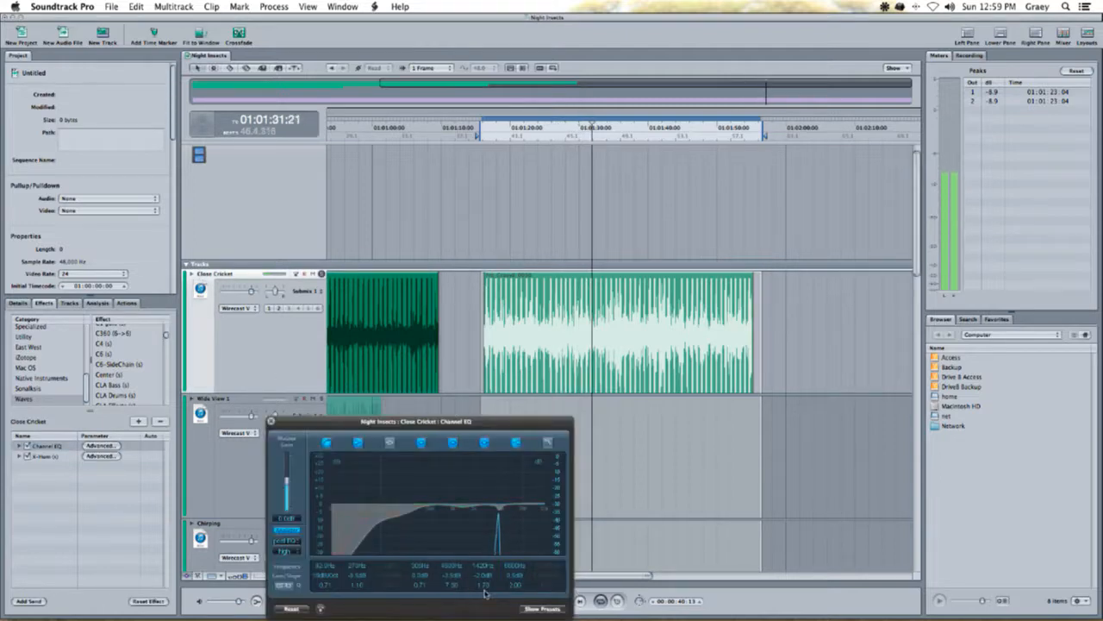
left_click_drag(485, 575, 464, 590)
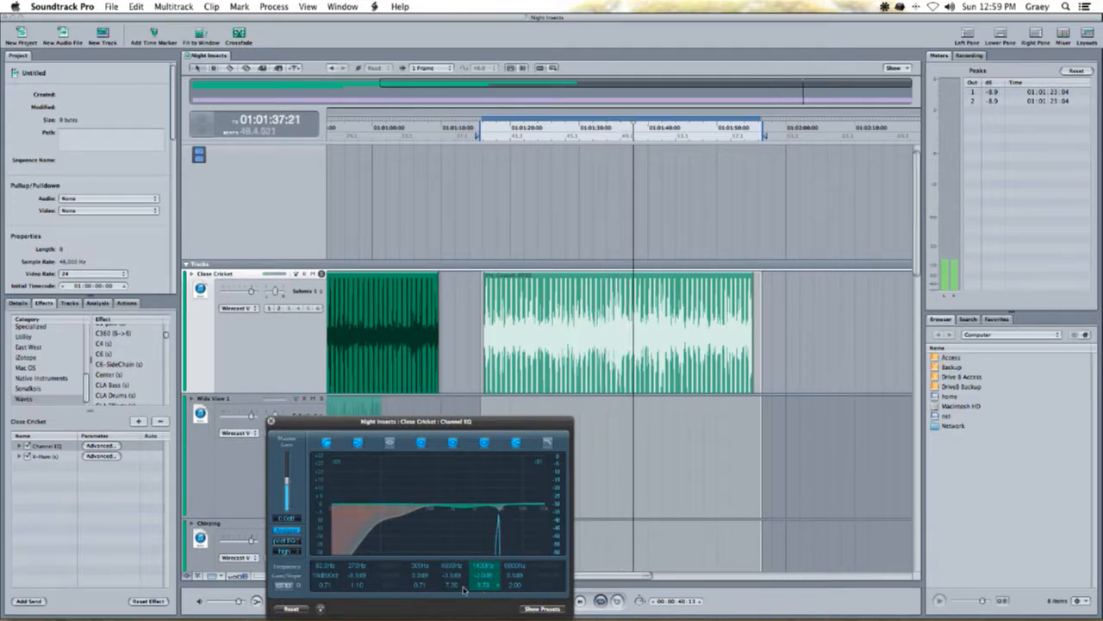
left_click_drag(359, 584, 328, 564)
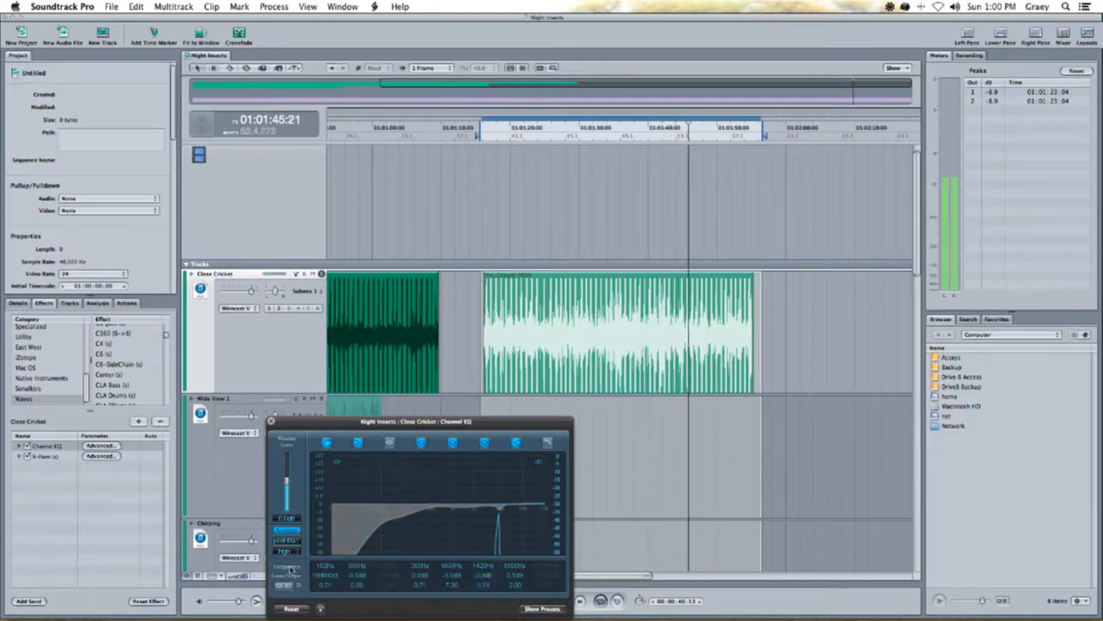
left_click_drag(319, 567, 320, 565)
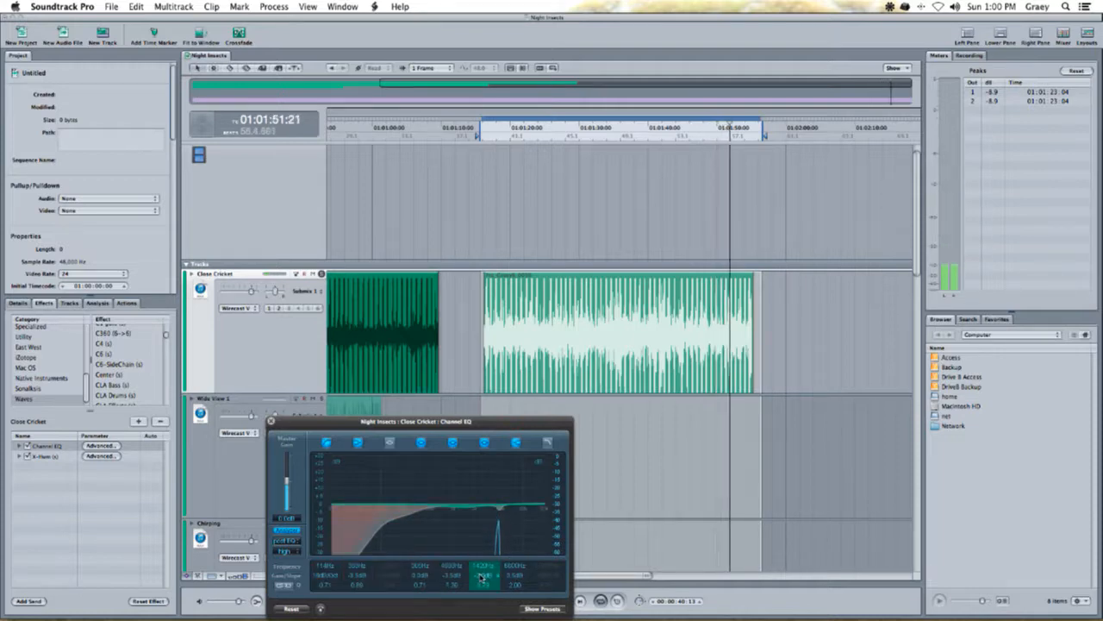
- Set the 1420 Hz band's gain to -1.5 dB and the high shelf's gain to +1.5 dB, and replay the third clip
left_click_drag(483, 578, 482, 575)
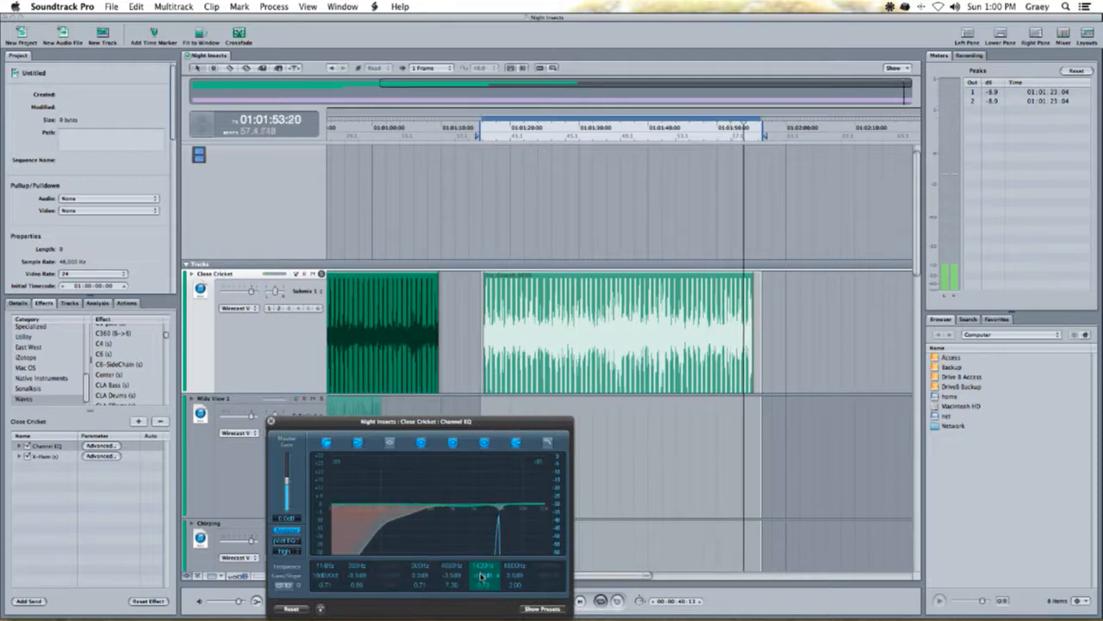
left_click_drag(513, 580, 513, 573)
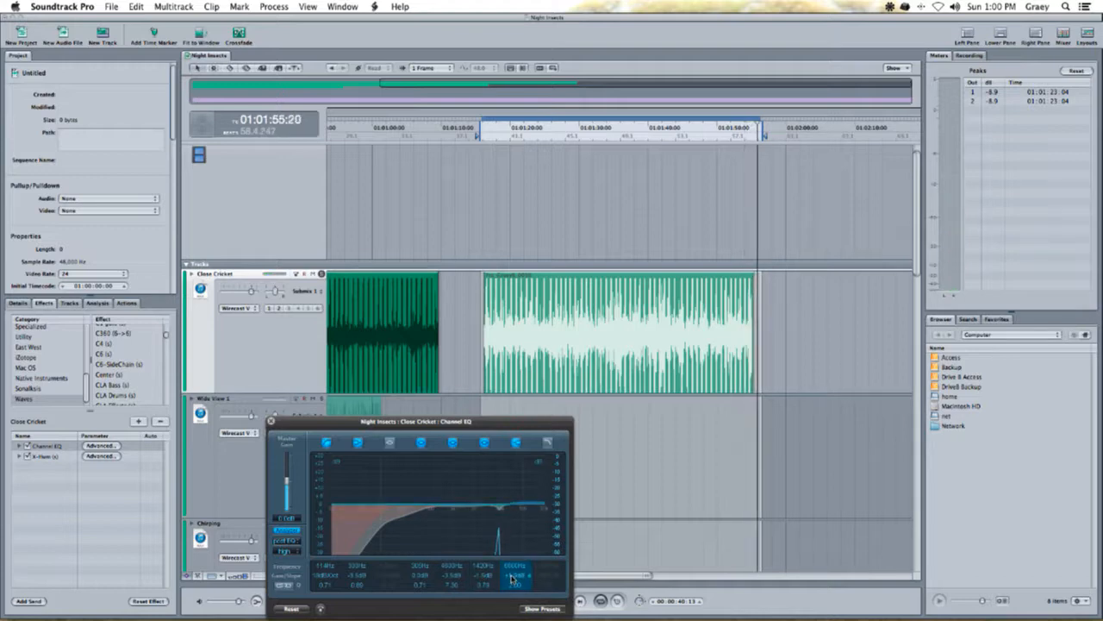
left_click(556, 126)
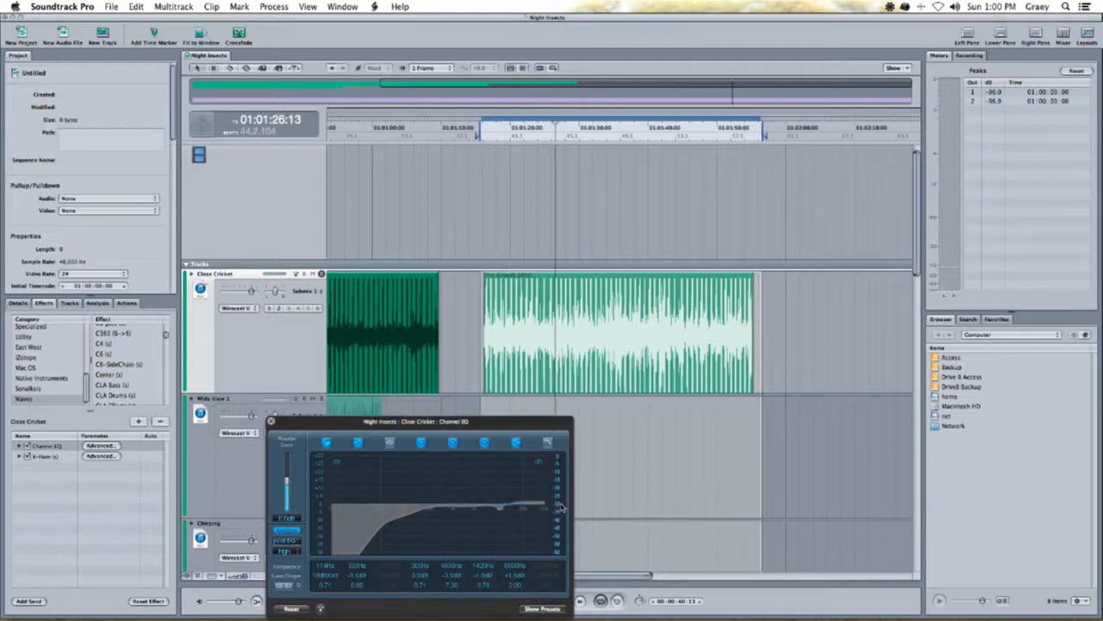
- Adjust the narrow cut band of the Channel EQ to about 4550 Hz with a gain of about -3 dB
left_click(447, 582)
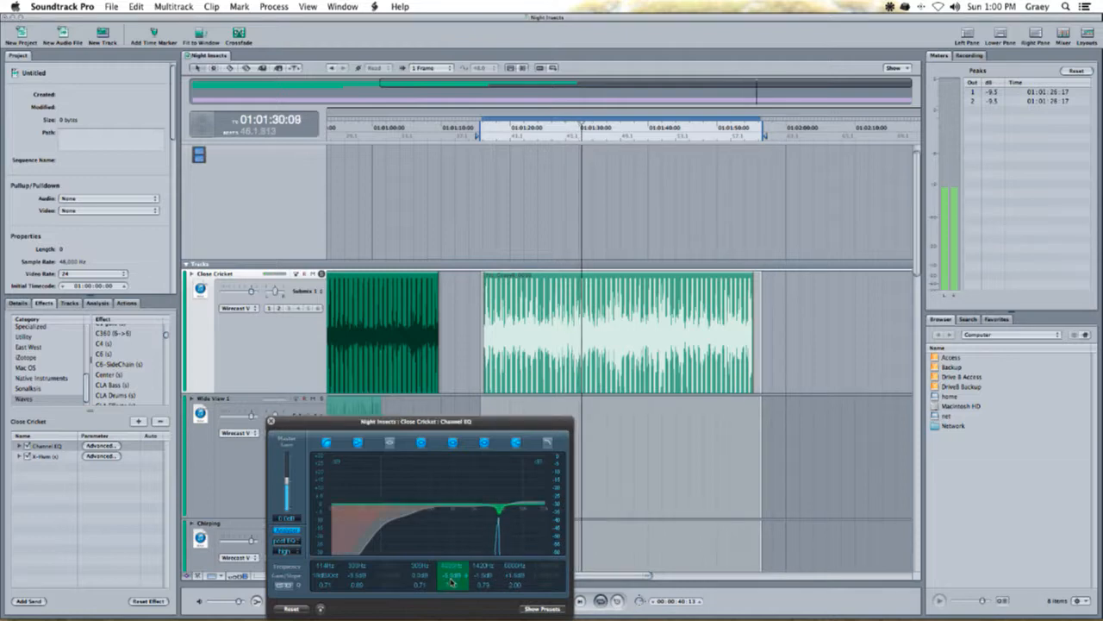
mouse_move(448, 583)
left_mouse_down()
mouse_move(449, 570)
mouse_move(453, 600)
mouse_move(450, 566)
left_mouse_up()
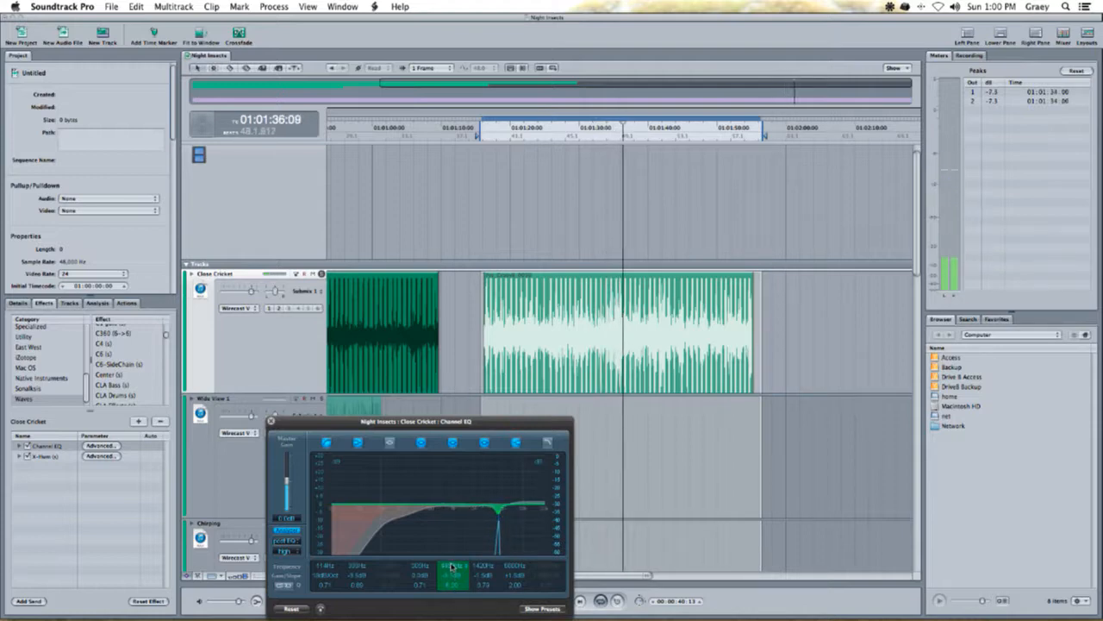
left_click_drag(453, 581, 454, 579)
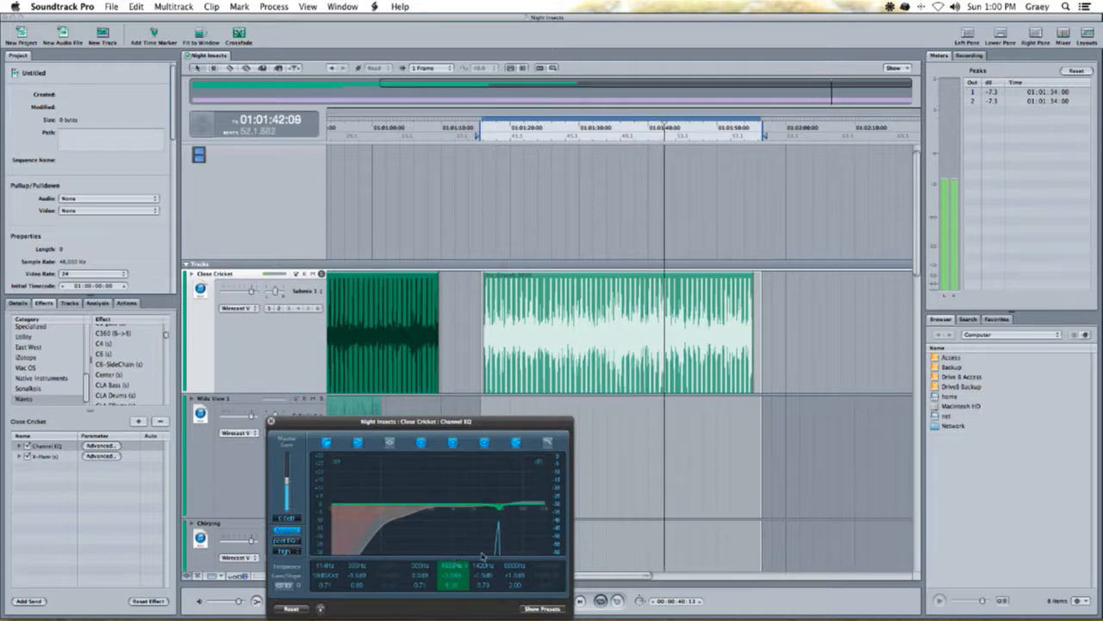
- Exaggerate the EQ's high-shelf boost while listening, bring it back down, and replay the third cricket clip
left_click(518, 575)
mouse_move(517, 575)
left_mouse_down()
mouse_move(520, 556)
mouse_move(515, 599)
mouse_move(517, 581)
left_mouse_up()
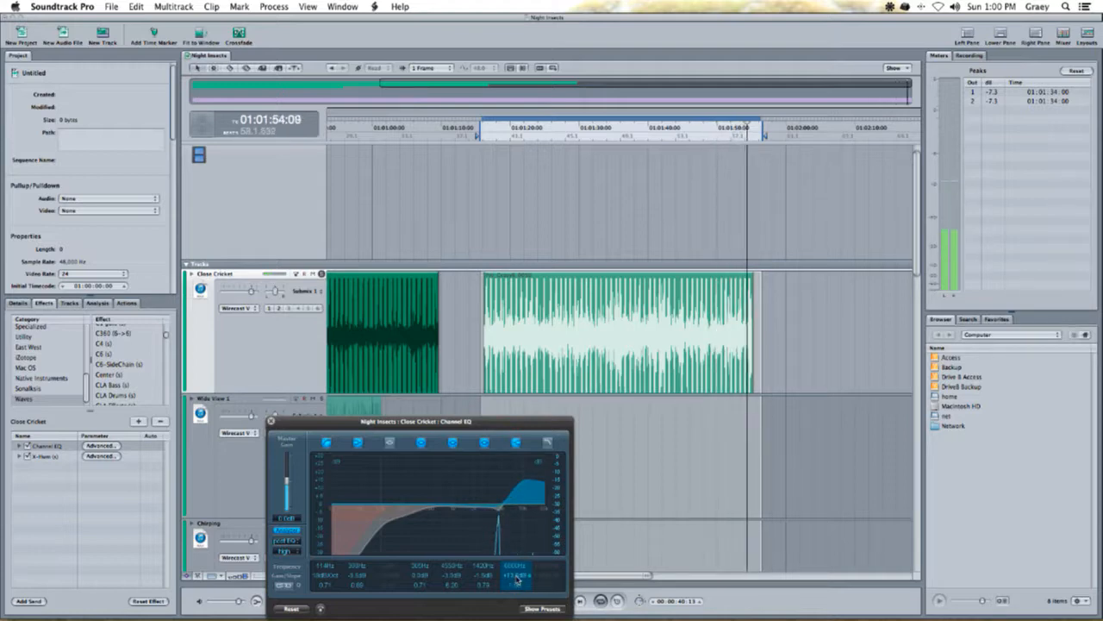
left_click_drag(517, 581, 515, 591)
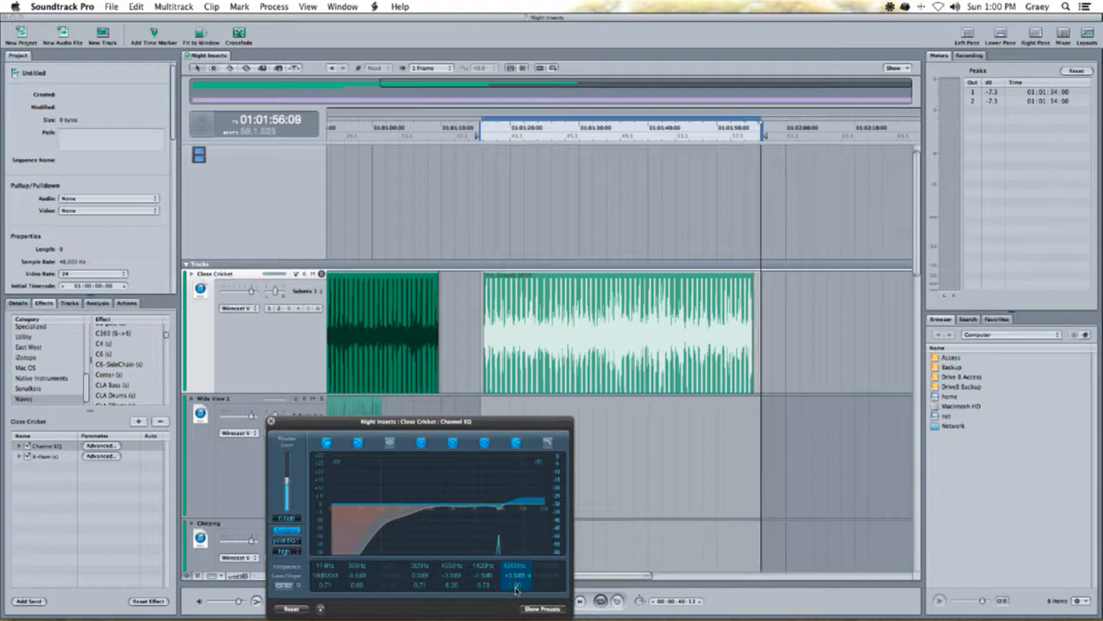
left_click(548, 132)
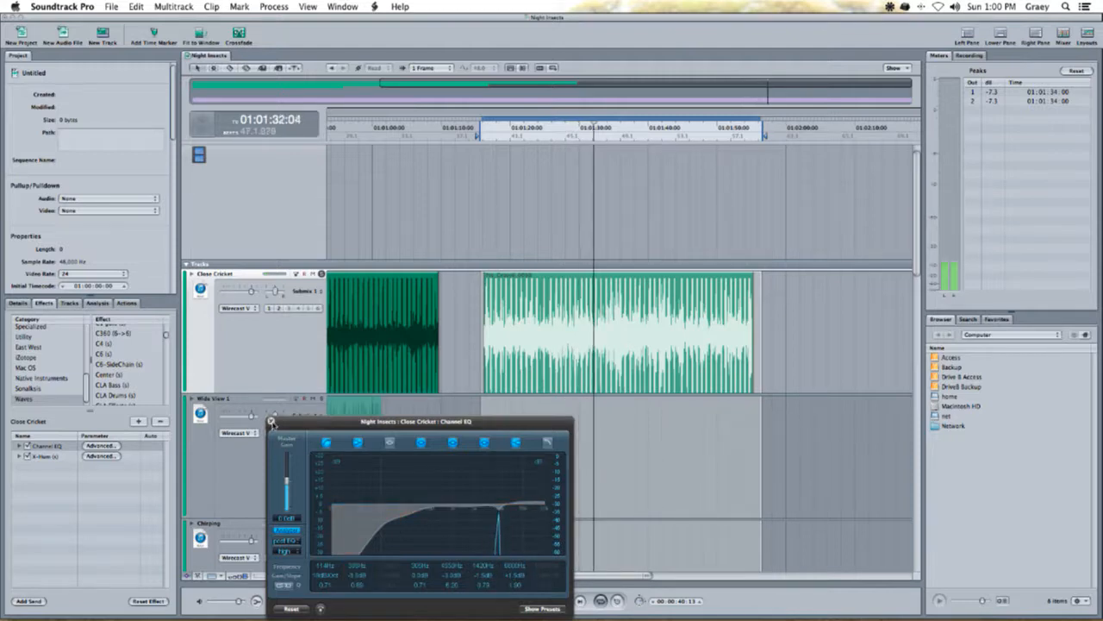
- Close the Channel EQ, and play the second cricket clip and the third one to compare their sound
left_click(271, 423)
left_click(382, 135)
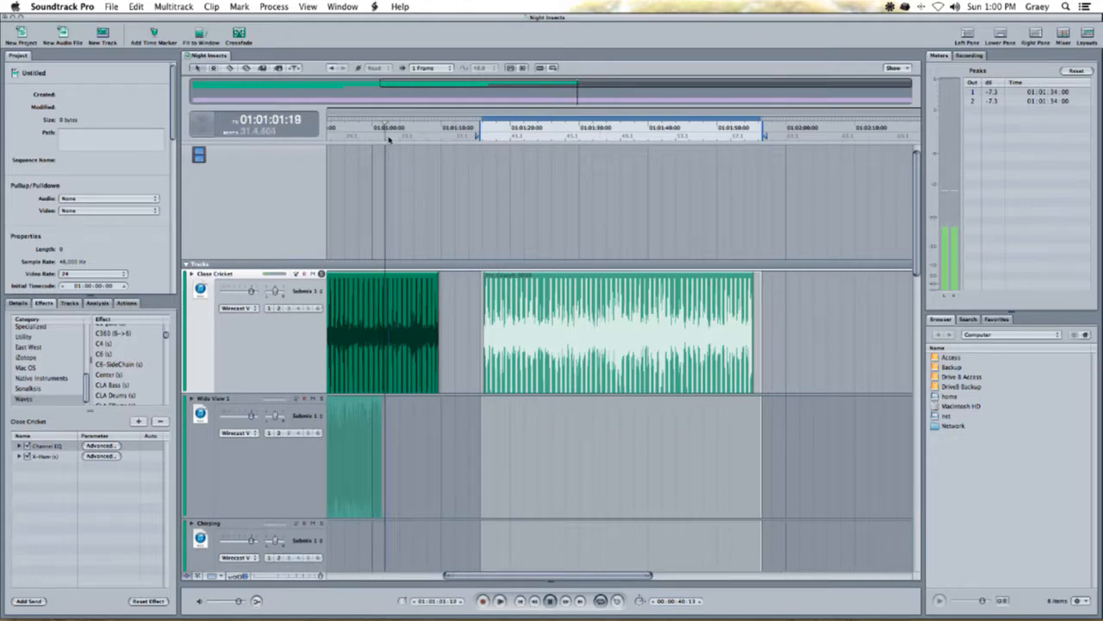
left_click(540, 135)
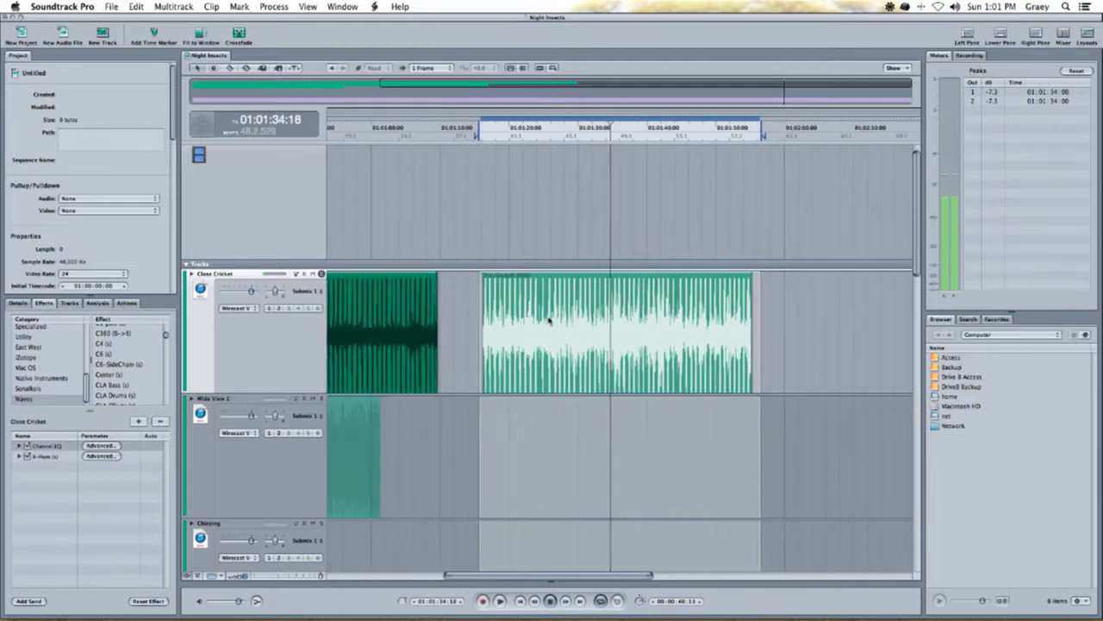
- Export the third clip's range as a 24-bit, 48 kHz WAVE master mix with a name starting with Cricket_Solo_Cl
scroll(547, 314, "left", 5)
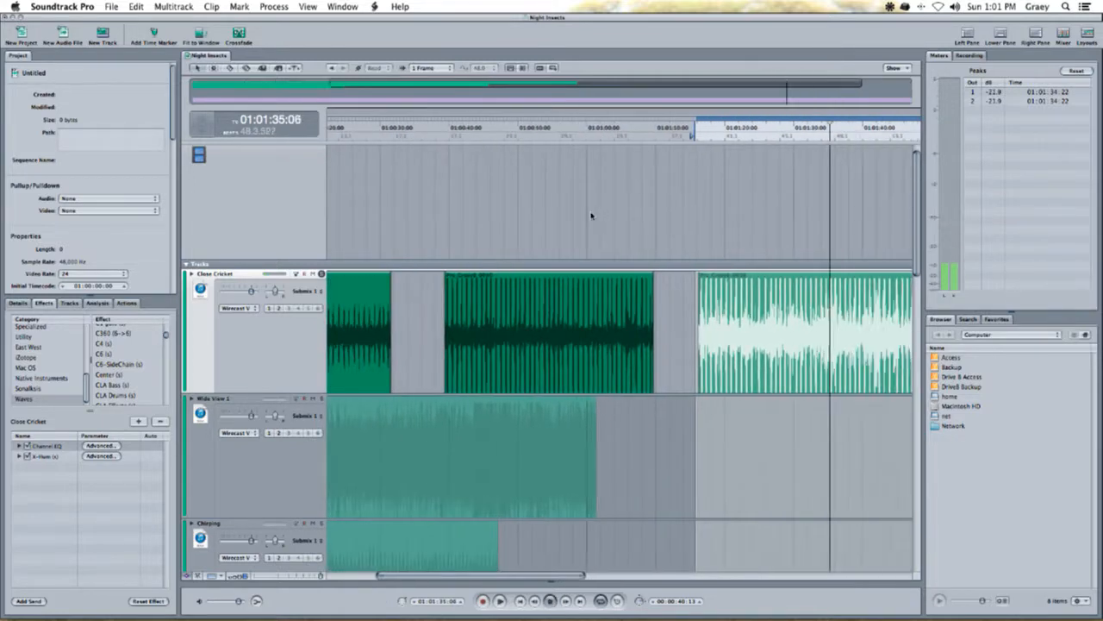
scroll(616, 213, "right", 5)
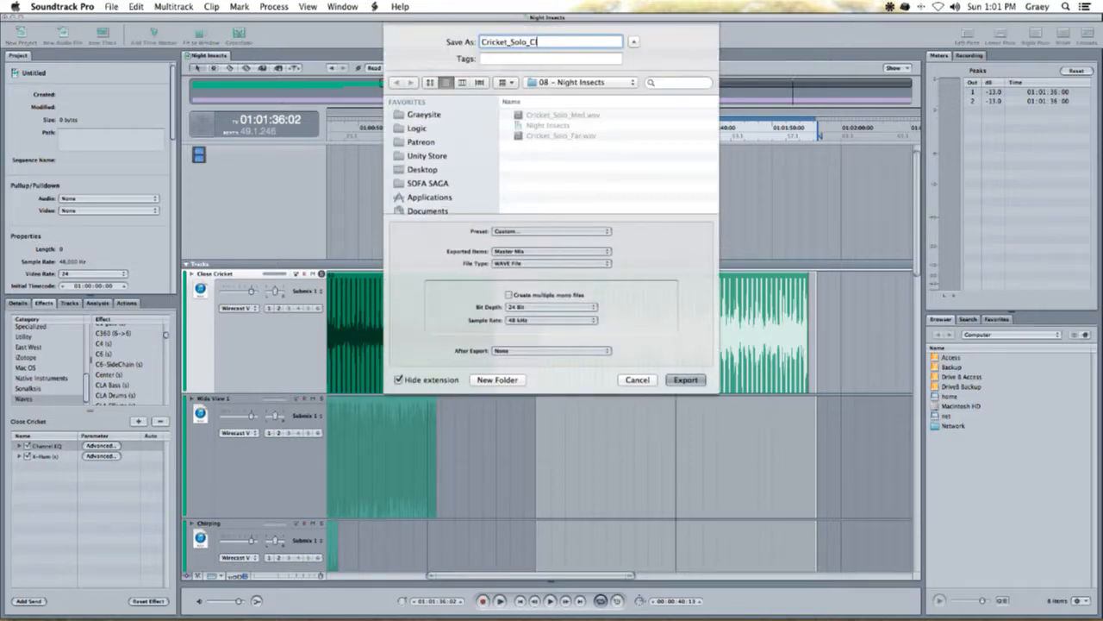
key("Return")
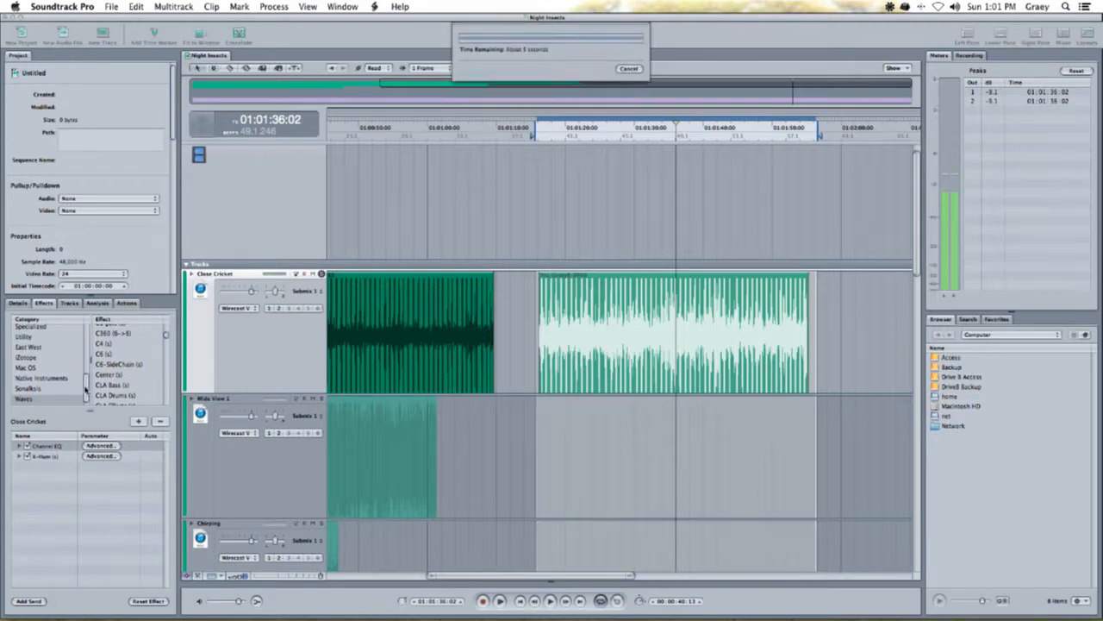
- Add the Waves X-Noise effect to the Close Cricket track and move the playhead into the third clip
scroll(122, 380, "down", 15)
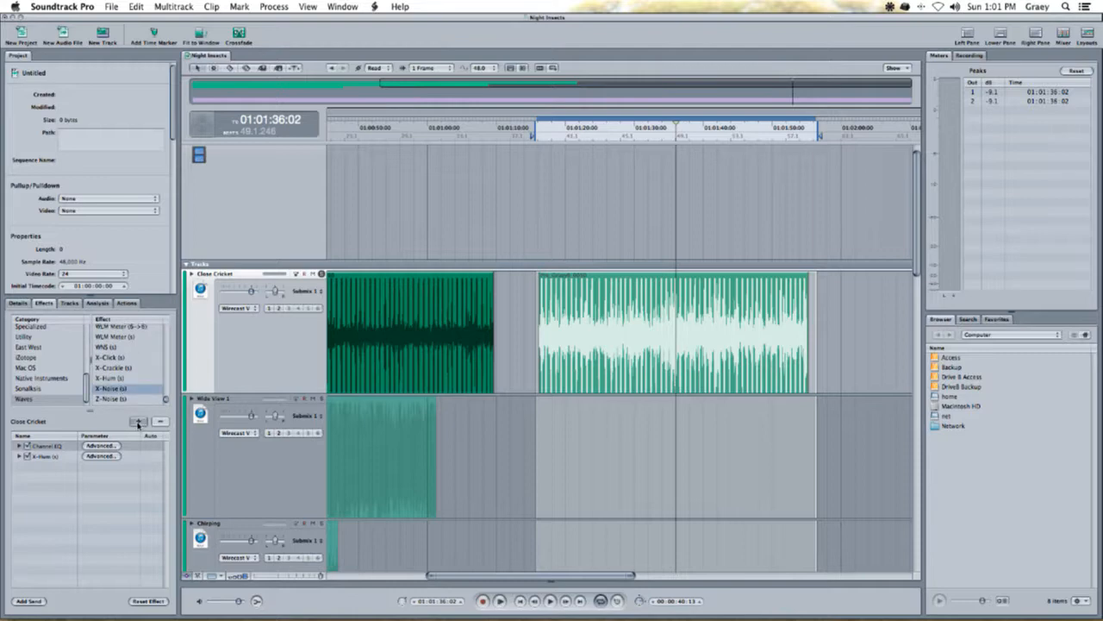
left_click_drag(578, 124, 600, 143)
left_click(596, 141)
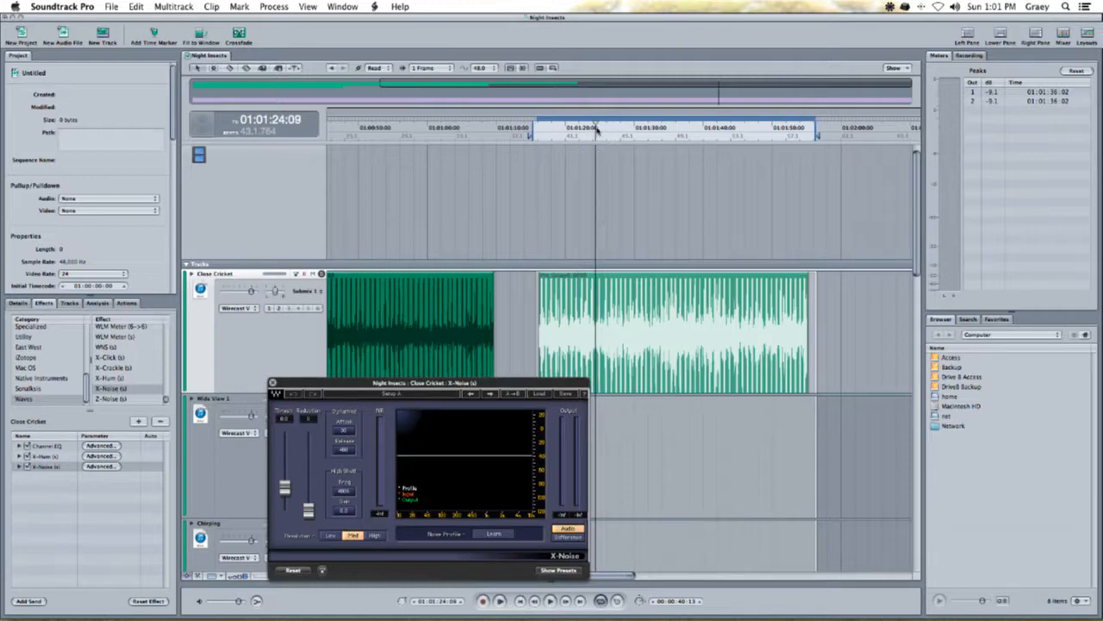
- Zoom in on a quiet gap near 01:01:25:03 in the third clip and learn an X-Noise noise profile from it
left_click(603, 129)
key("Up")
key("Up")
key("Up")
key("Up")
left_click(604, 135)
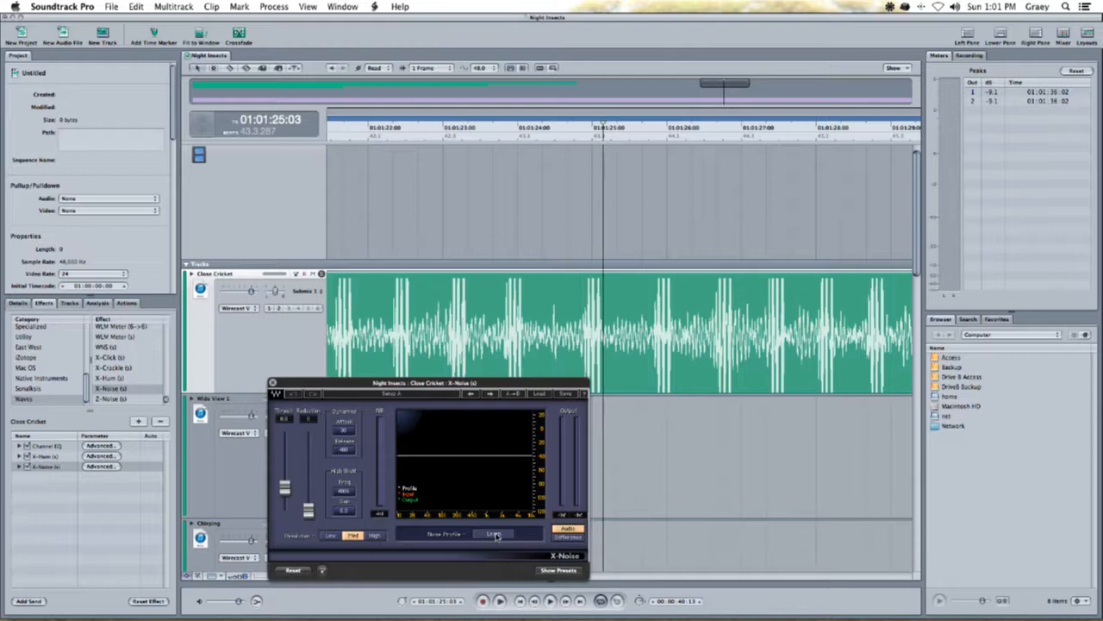
key("space")
left_click(496, 536)
left_click(496, 536)
key("space")
- Relearn the X-Noise noise profile from the quiet gap that starts at 01:01:25:03
left_click(602, 137)
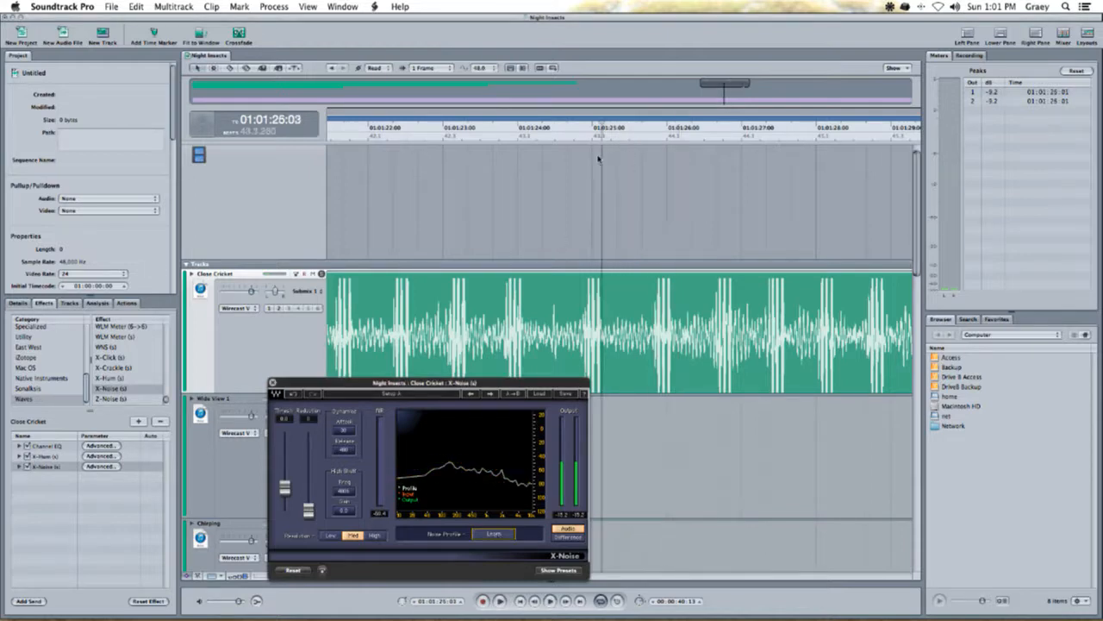
left_click(498, 536)
key("space")
key("space")
left_click(497, 537)
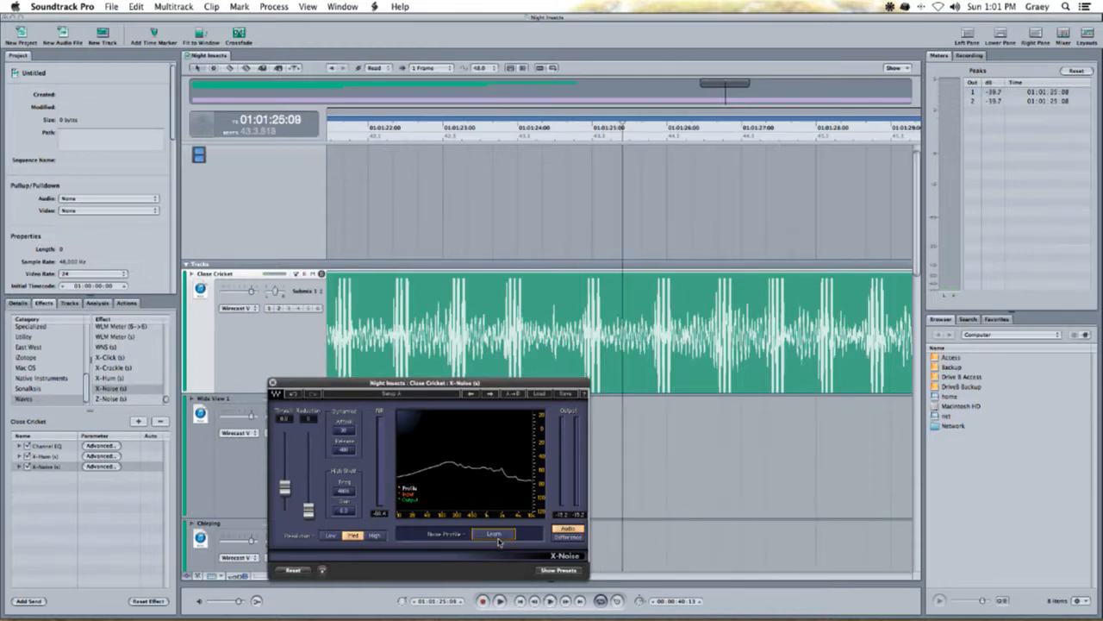
key("space")
- Replay from 01:01:23:02, set X-Noise's attack and release to 0, and raise its threshold and reduction
left_click(451, 134)
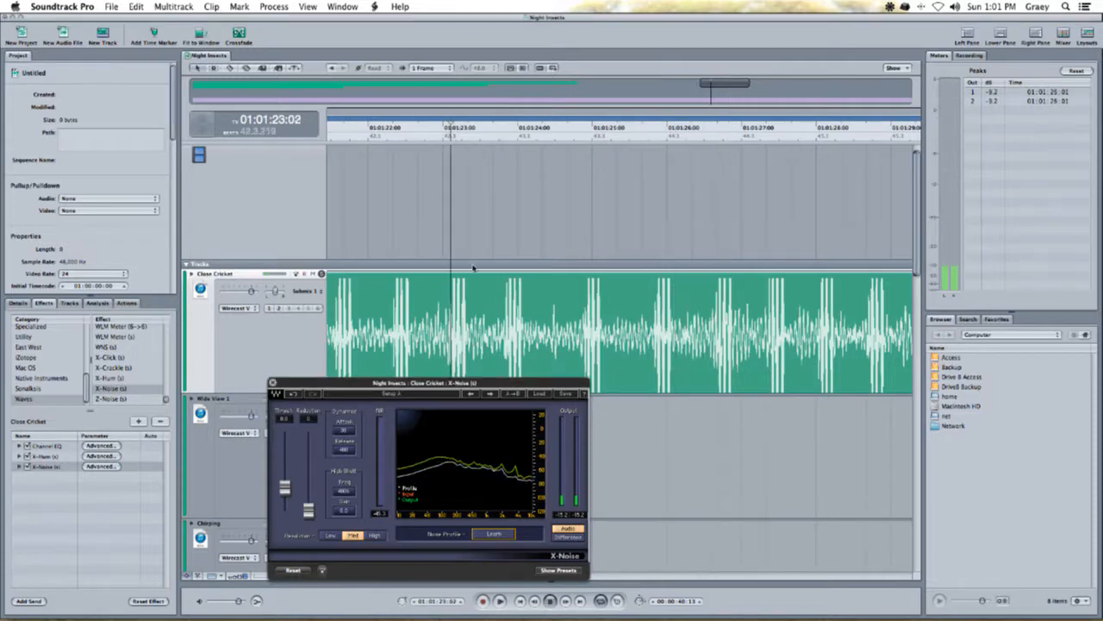
left_click_drag(343, 430, 344, 508)
left_click_drag(285, 488, 309, 476)
key("super+minus")
key("super+minus")
key("super+minus")
key("super+minus")
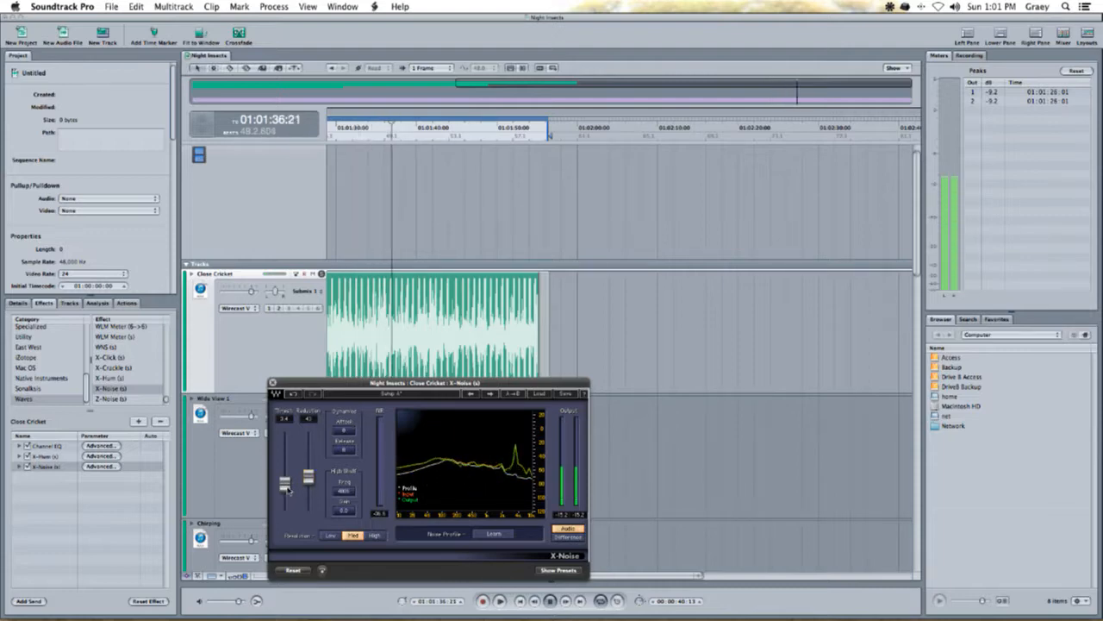
- Fine-tune X-Noise's threshold and reduction while switching the monitored output between Audio and Difference
left_click_drag(284, 484, 285, 480)
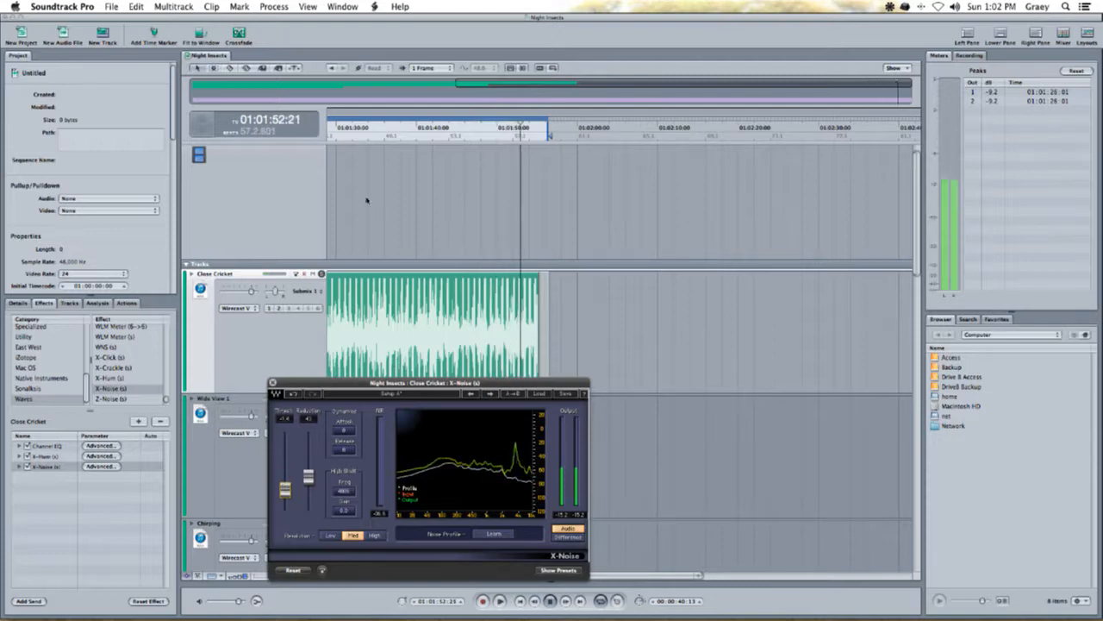
left_click(357, 137)
left_click(562, 537)
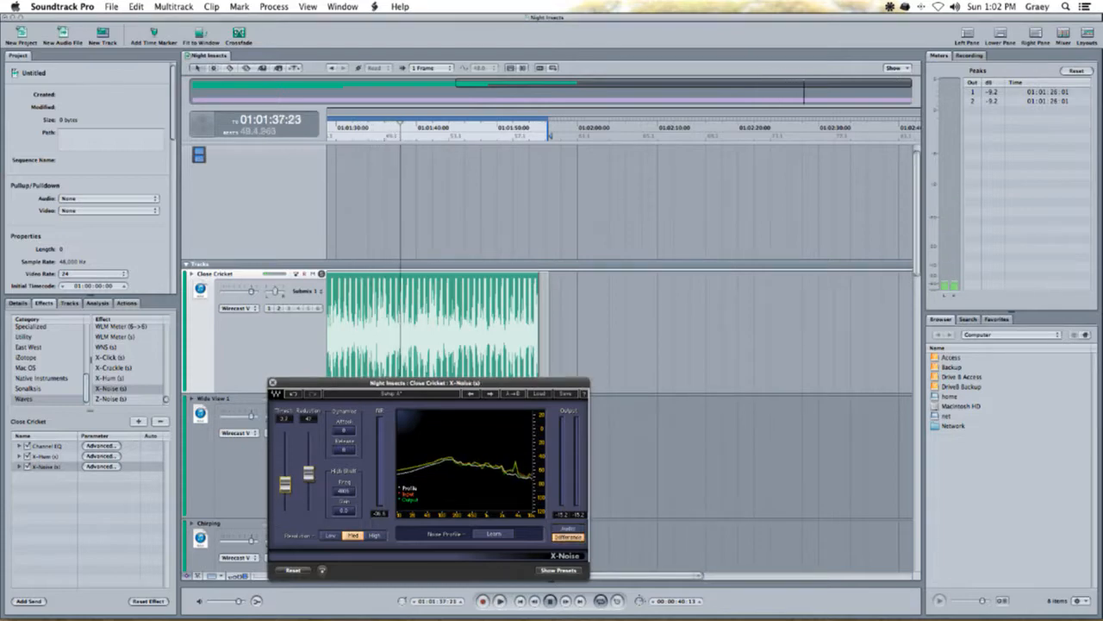
left_click(570, 530)
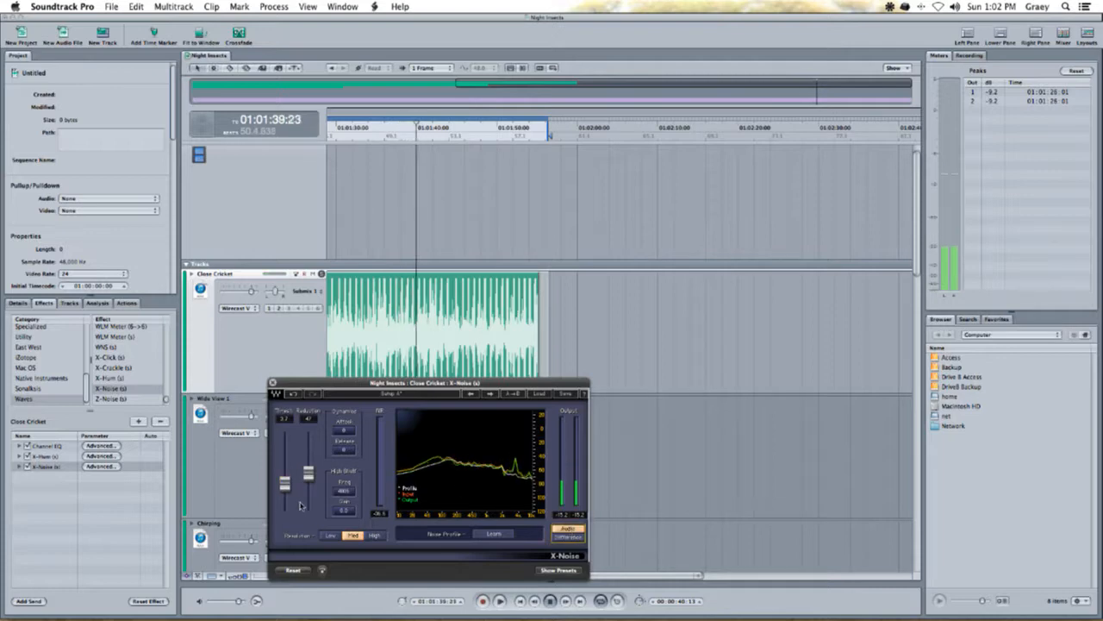
left_click(571, 537)
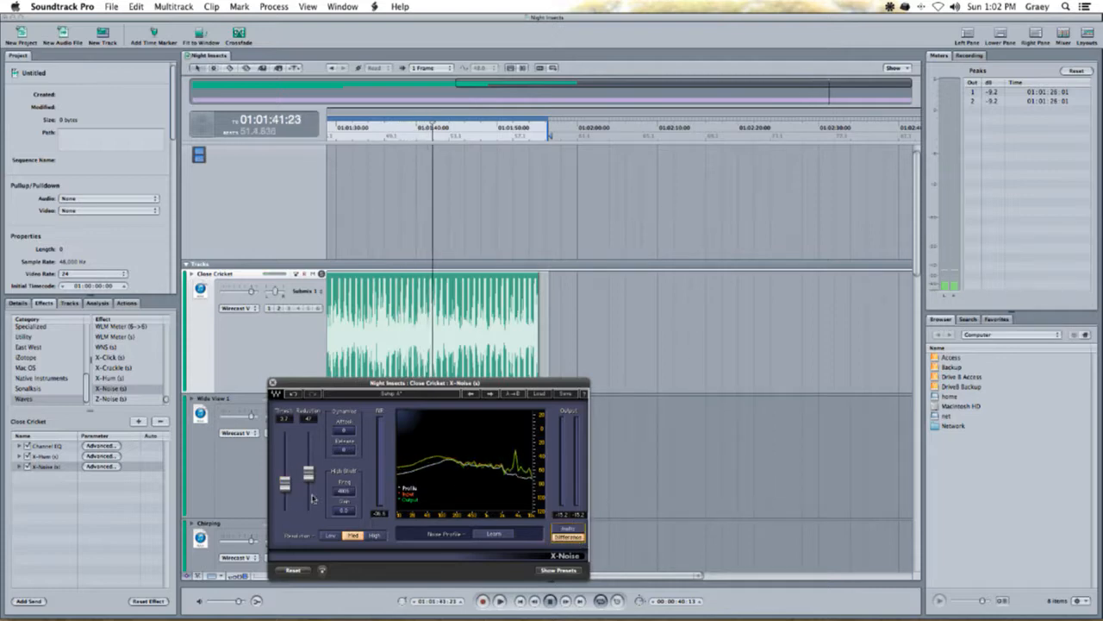
left_click(568, 530)
- Set X-Noise's resolution to High, readjust its threshold, and monitor the Difference output
left_click(374, 535)
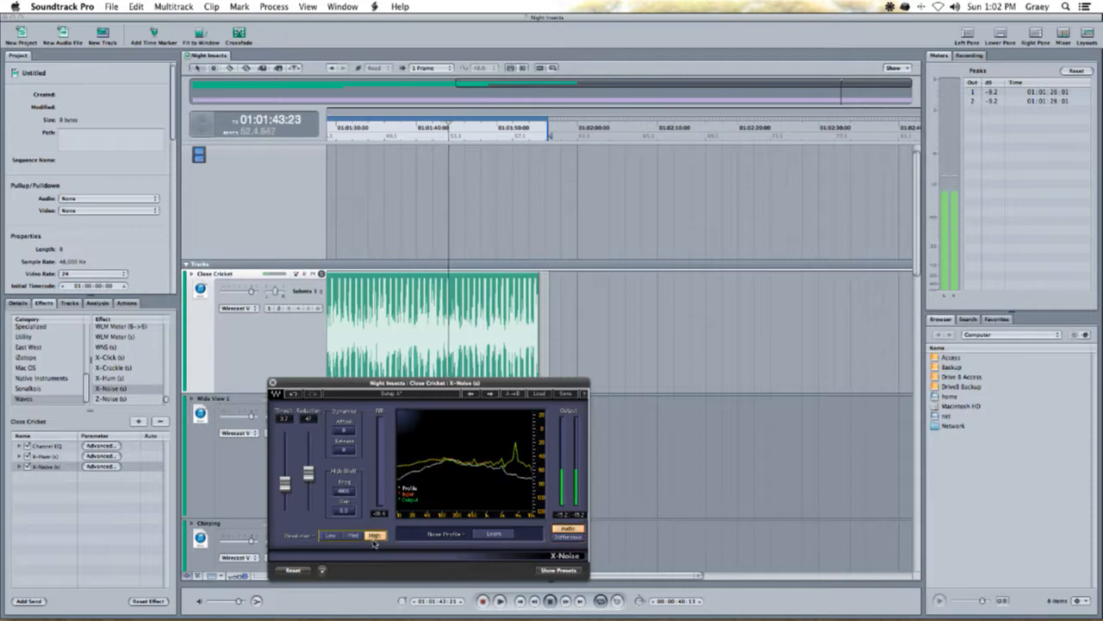
left_click_drag(286, 484, 285, 487)
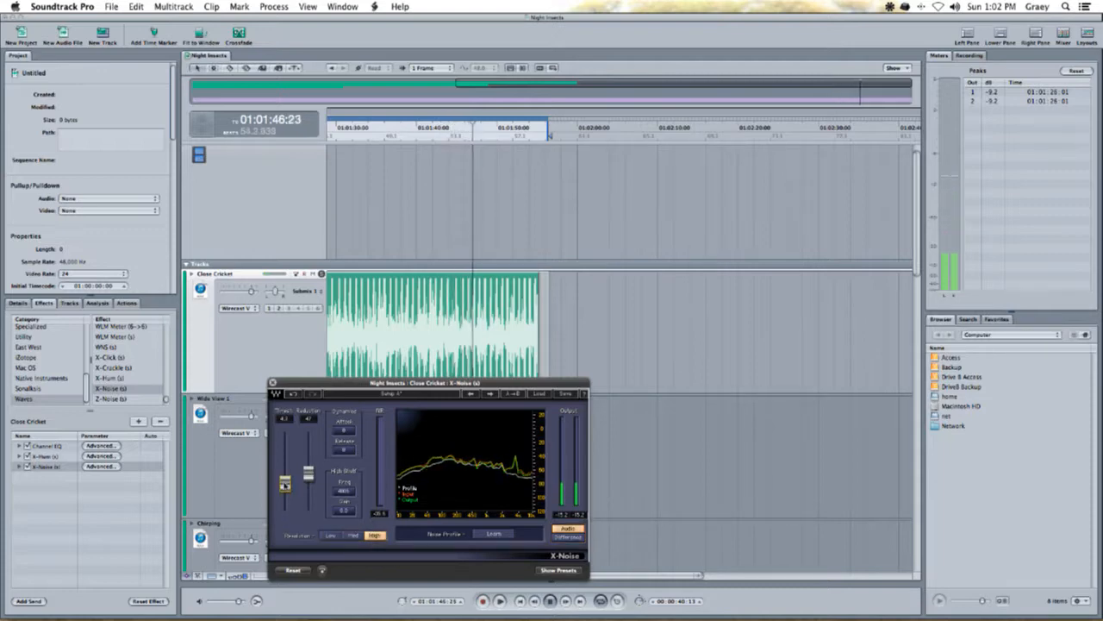
left_click(568, 537)
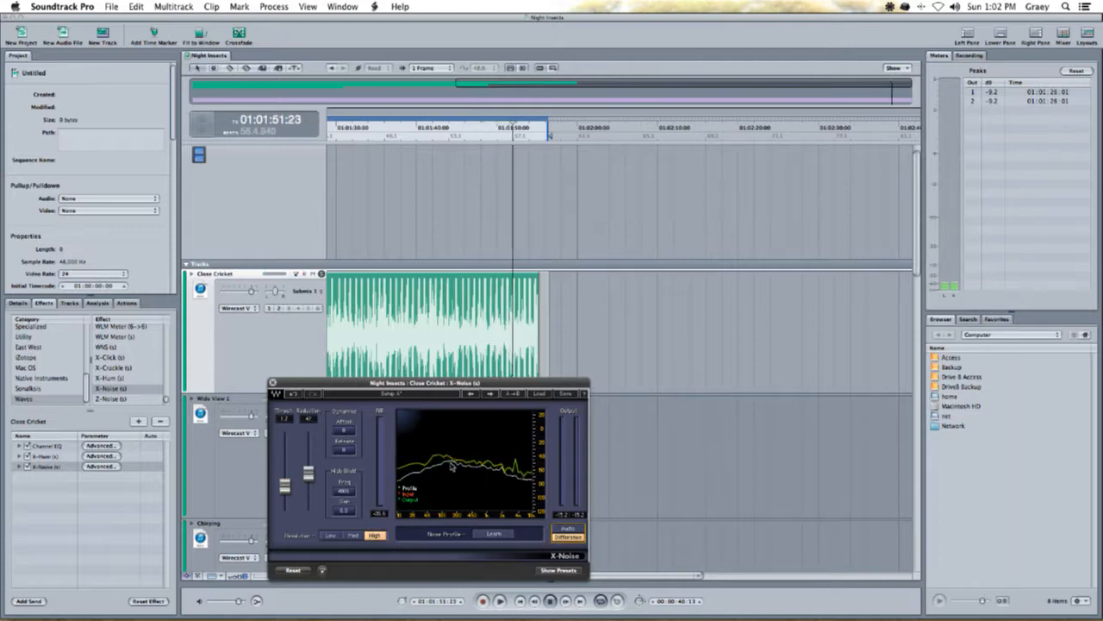
- Close the X-Noise window, stop playback, and remove the X-Noise effect from the Close Cricket track
left_click(273, 383)
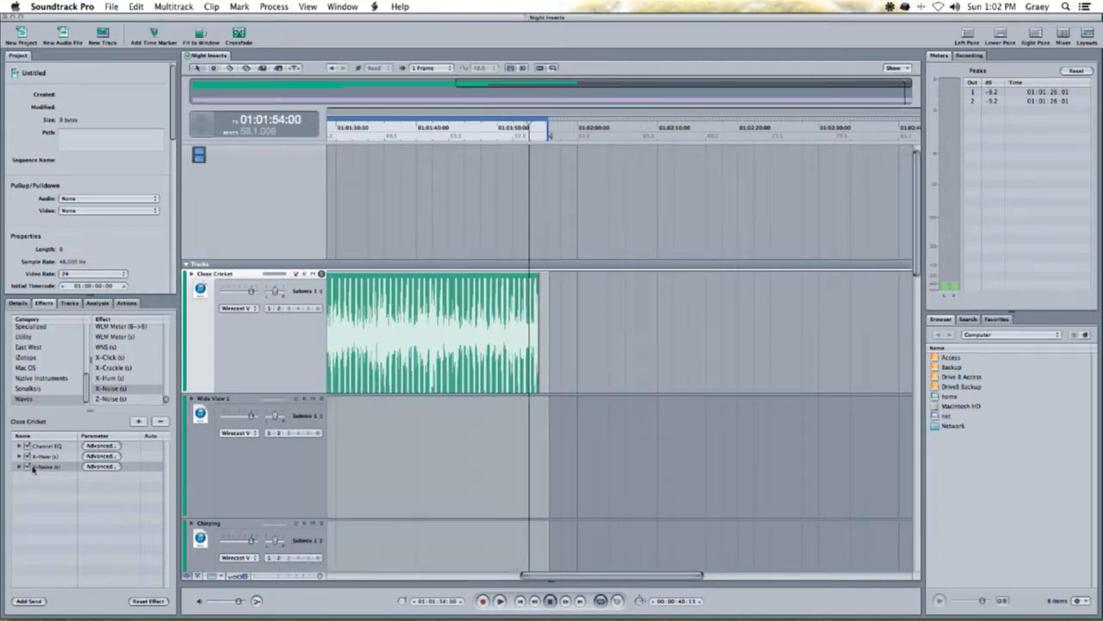
key("space")
left_click(161, 421)
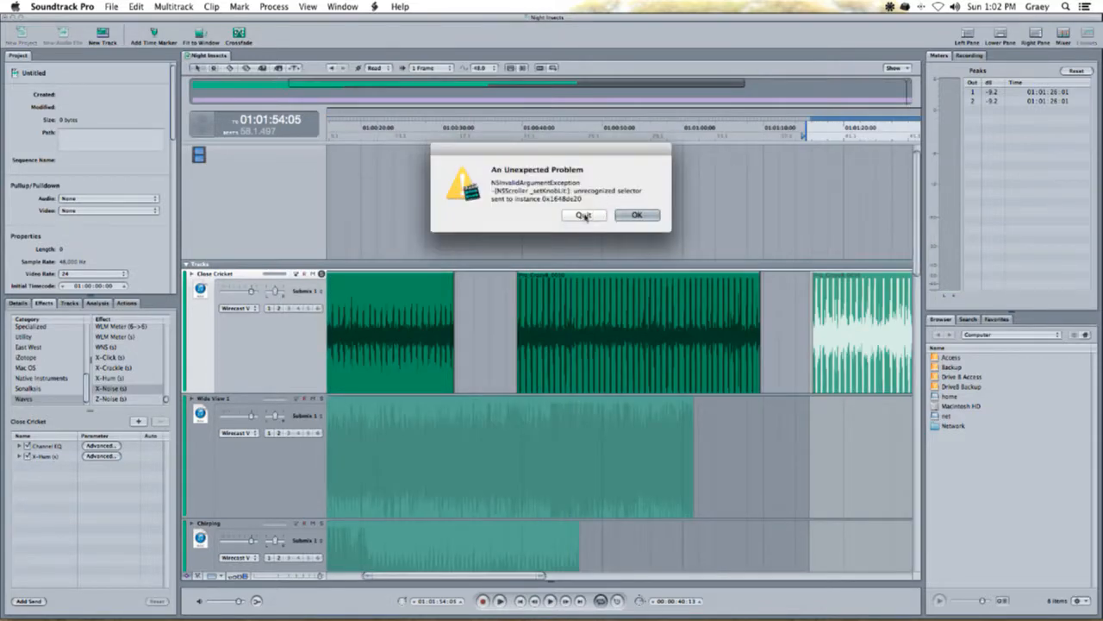
- Dismiss the problem alert without quitting, and replay the Close Cricket track's third clip from 01:01:20:14, then its first clip
left_click(638, 215)
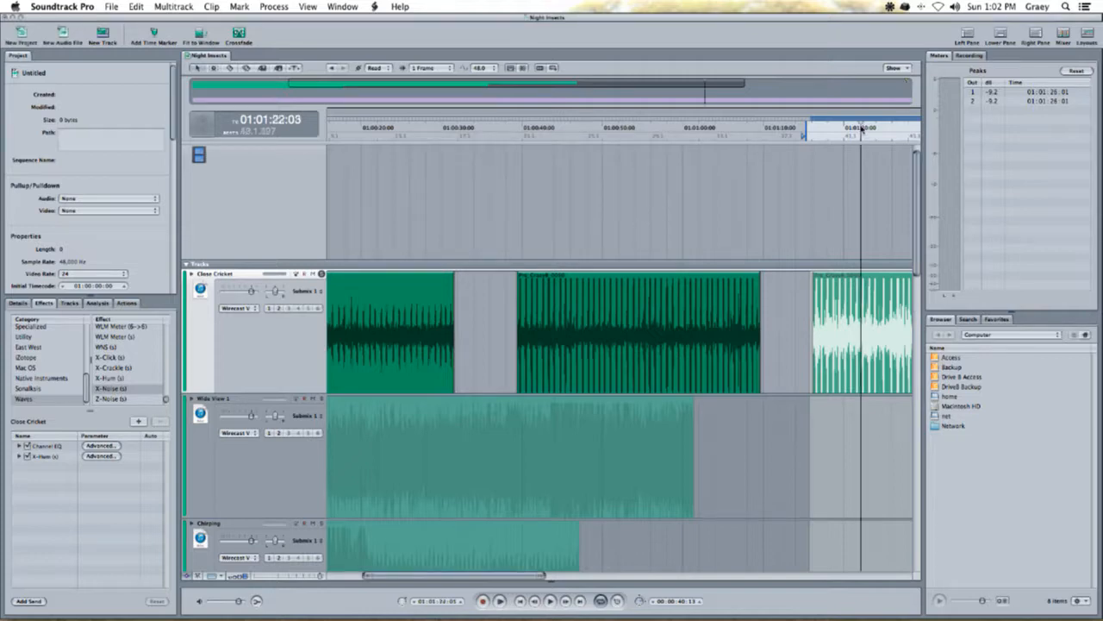
scroll(748, 244, "right", 5)
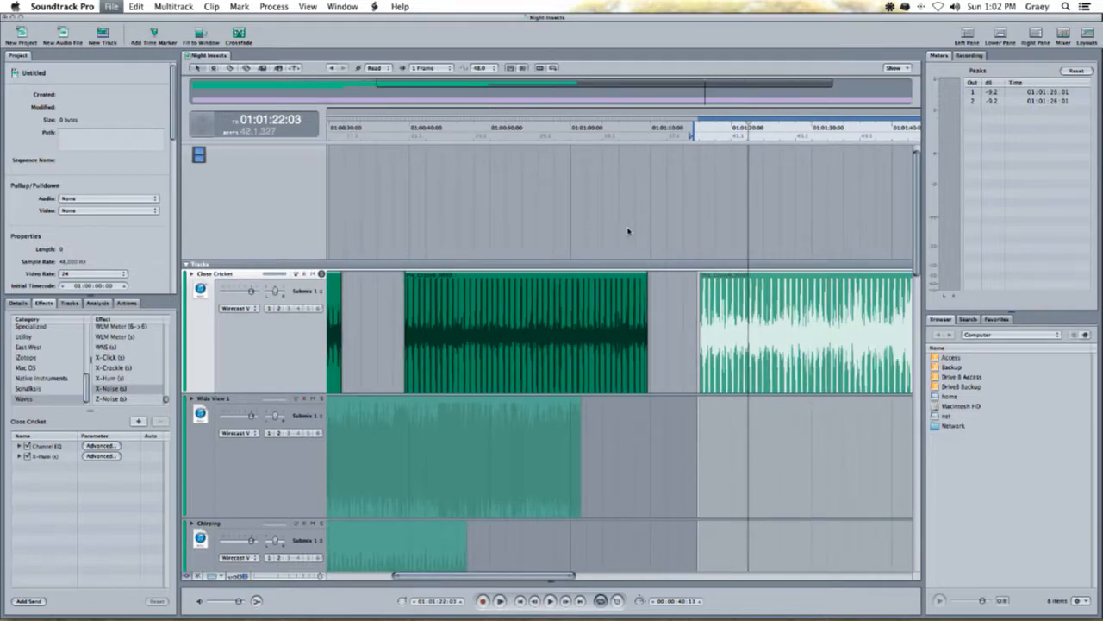
left_click(736, 139)
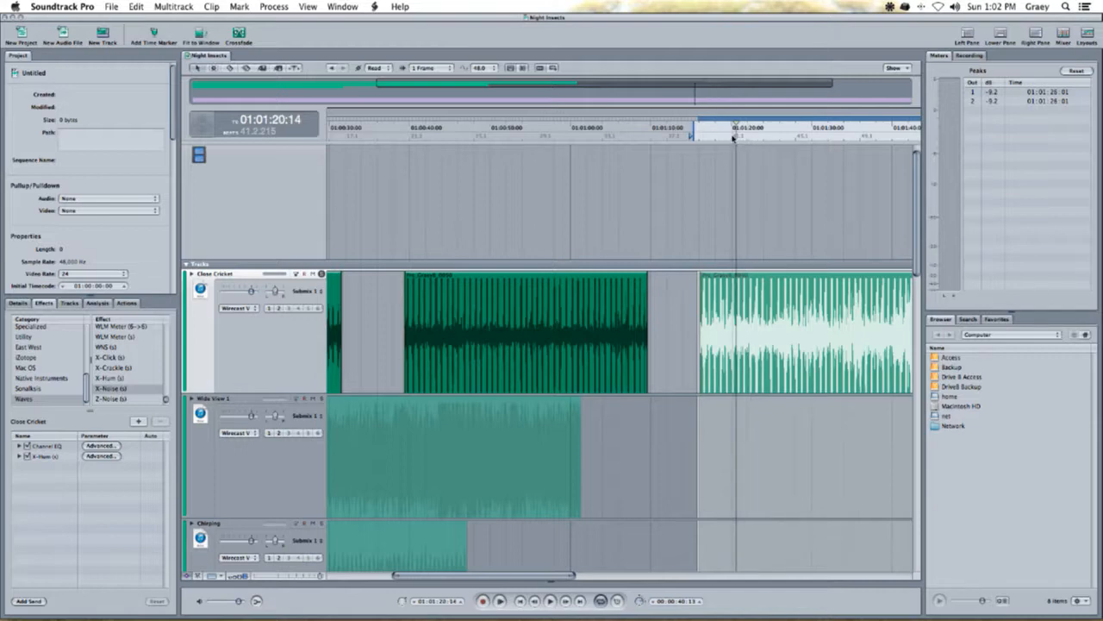
scroll(703, 170, "right", 3)
key("space")
scroll(638, 167, "left", 12)
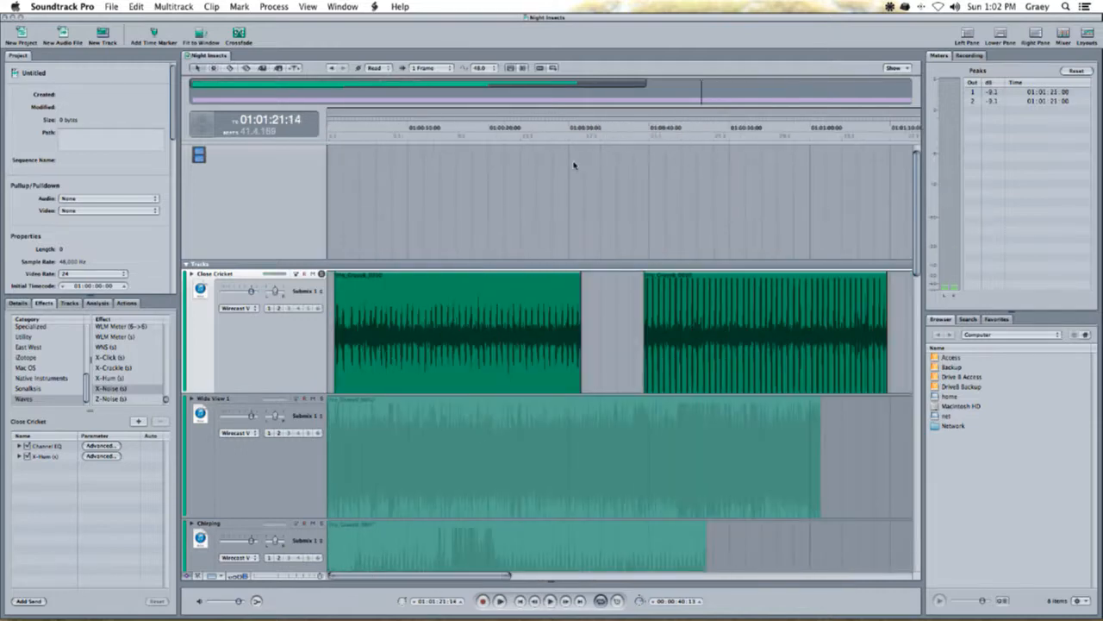
key("space")
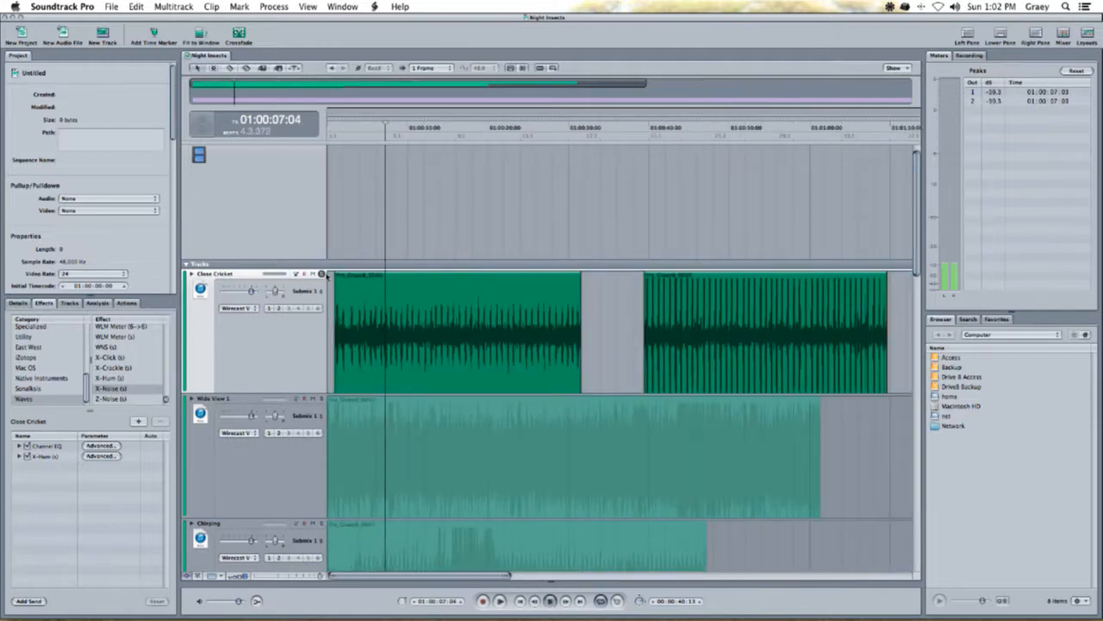
- Turn off solo on the Close Cricket track, stop playback, and solo the Wide View 1 track
key("Down")
key("Down")
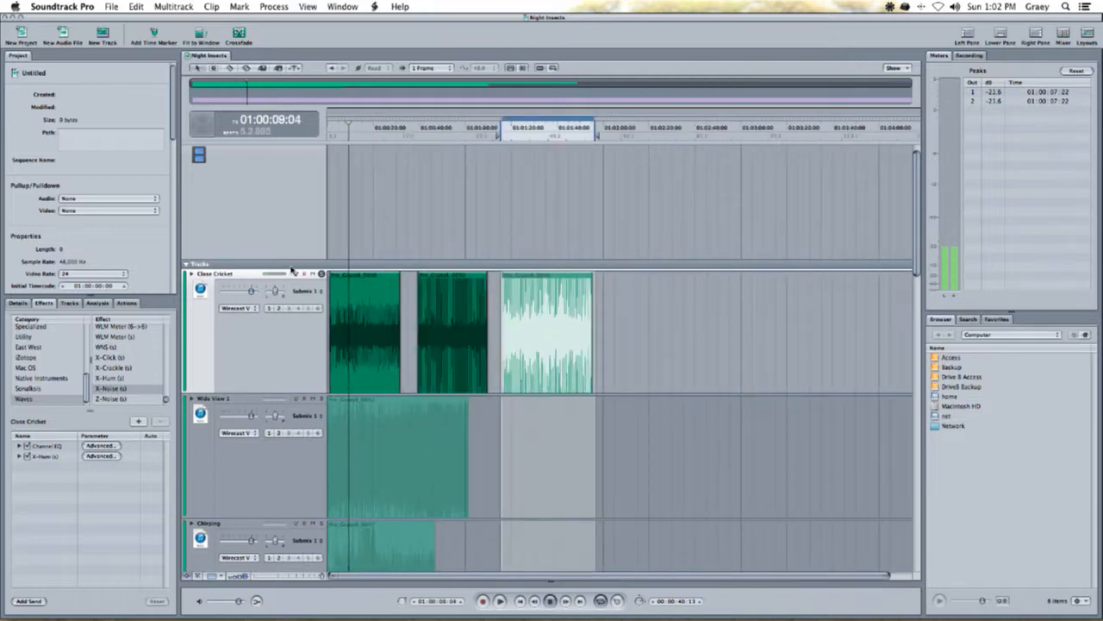
left_click(322, 274)
key("space")
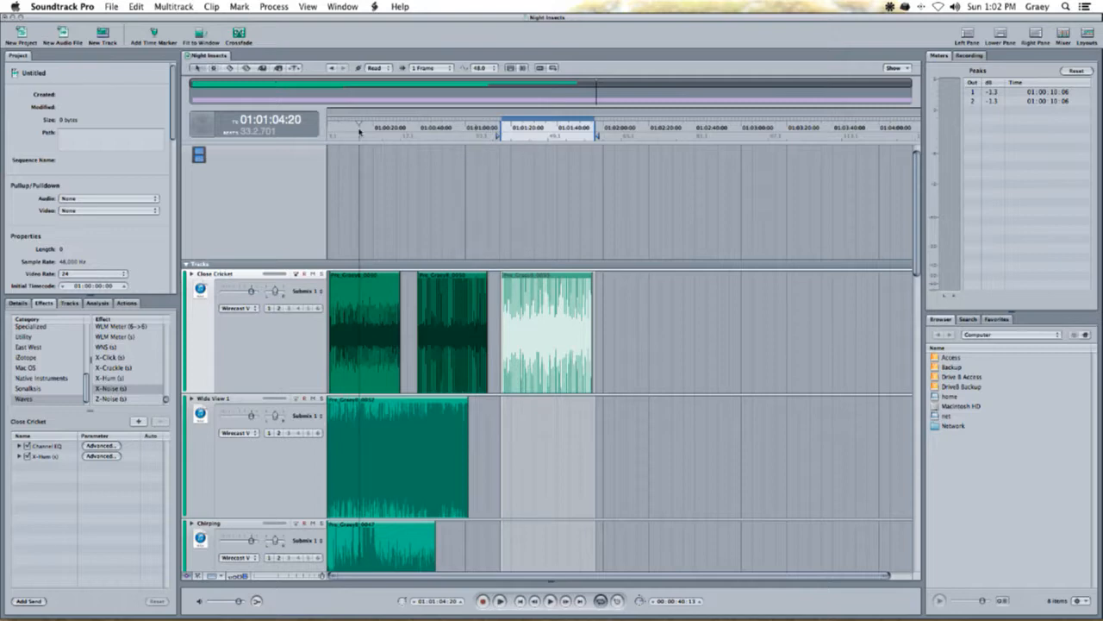
left_click(247, 467)
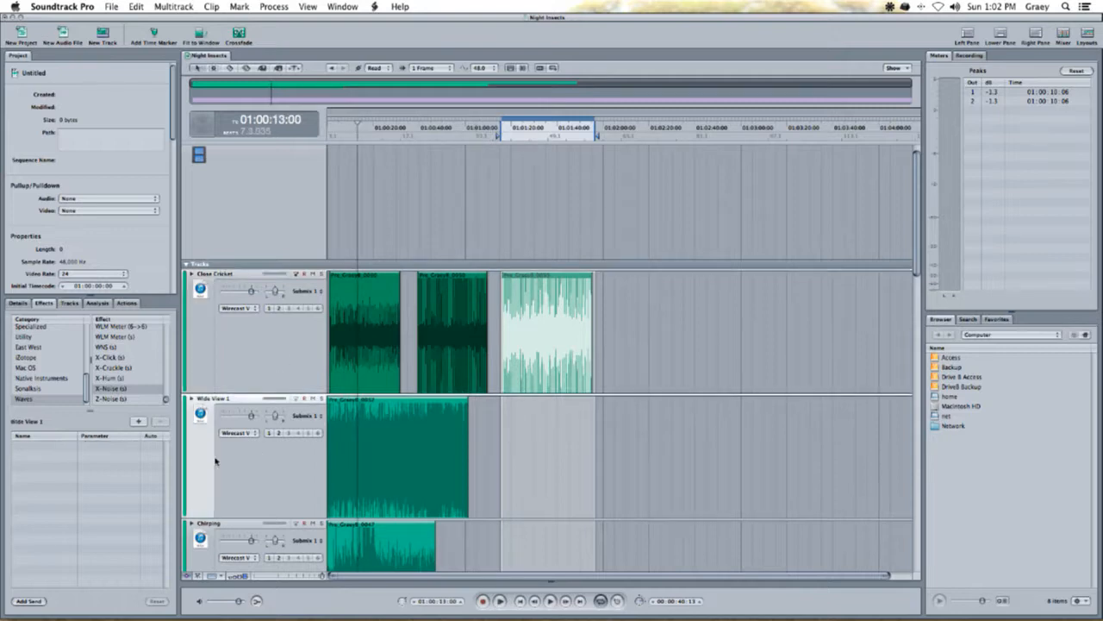
left_click(321, 399)
- Listen to the unprocessed Wide View 1 recording at different positions along the clip
scroll(456, 377, "down", 5)
key("Up")
key("Up")
key("Up")
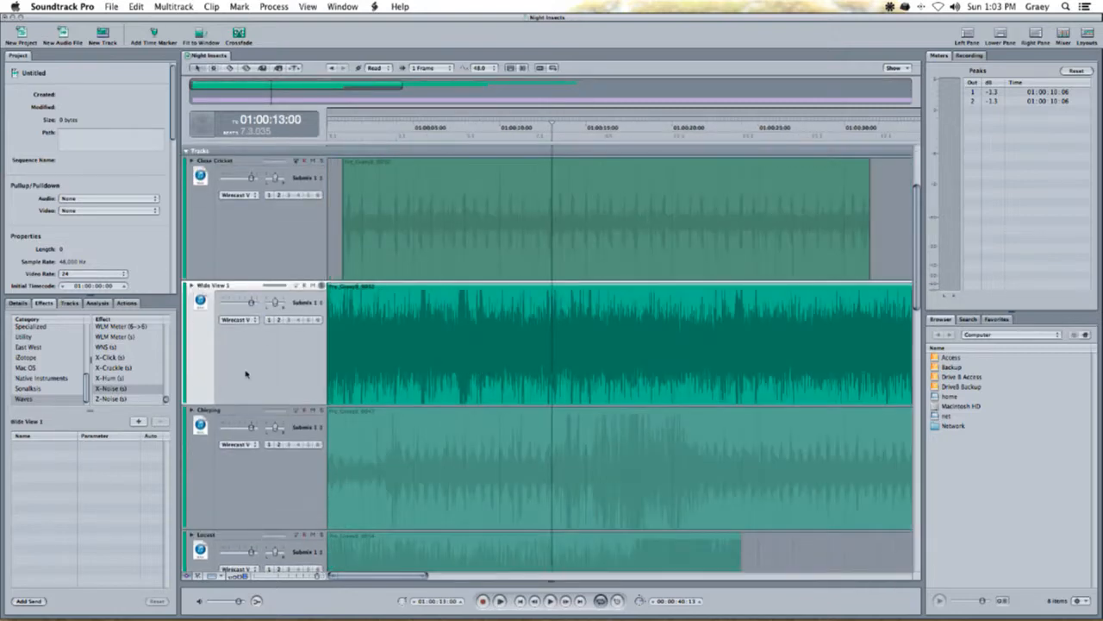
key("Down")
key("Down")
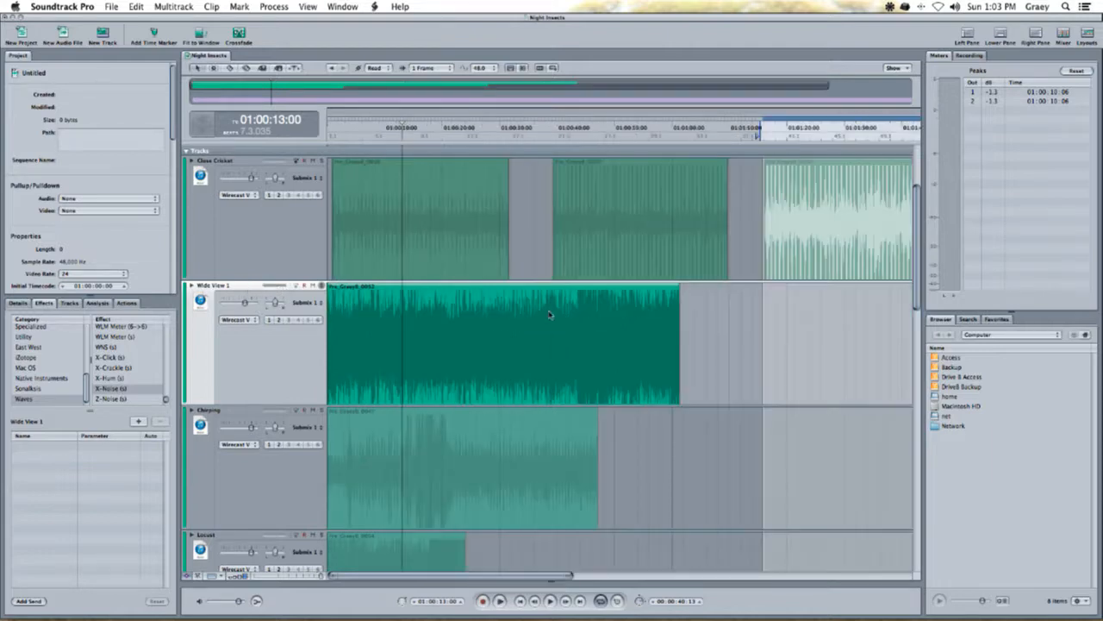
key("space")
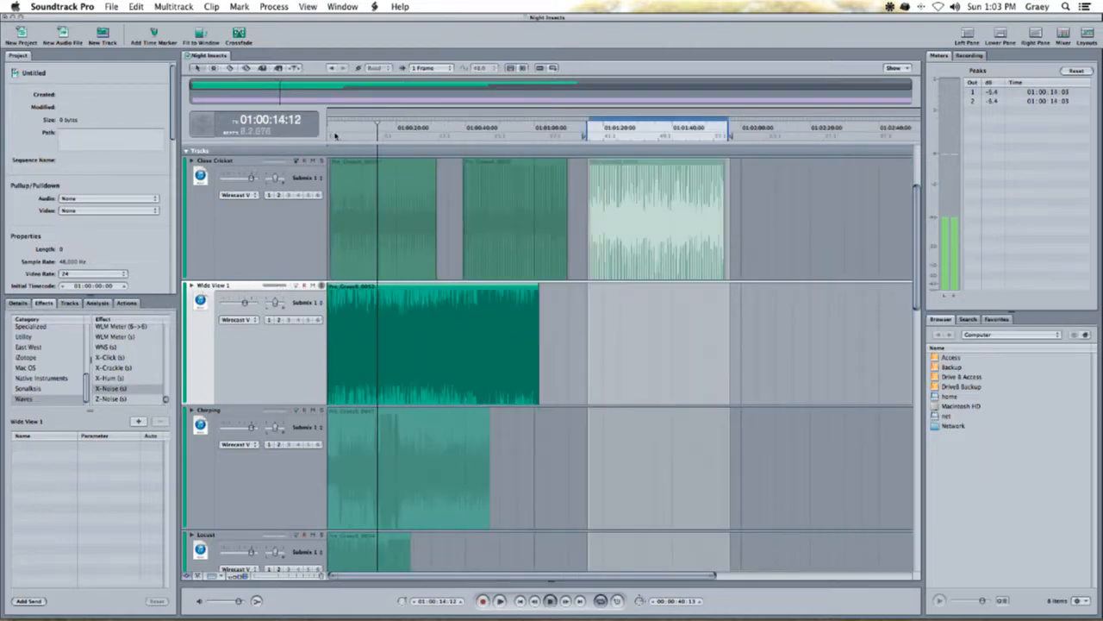
left_click_drag(335, 135, 509, 152)
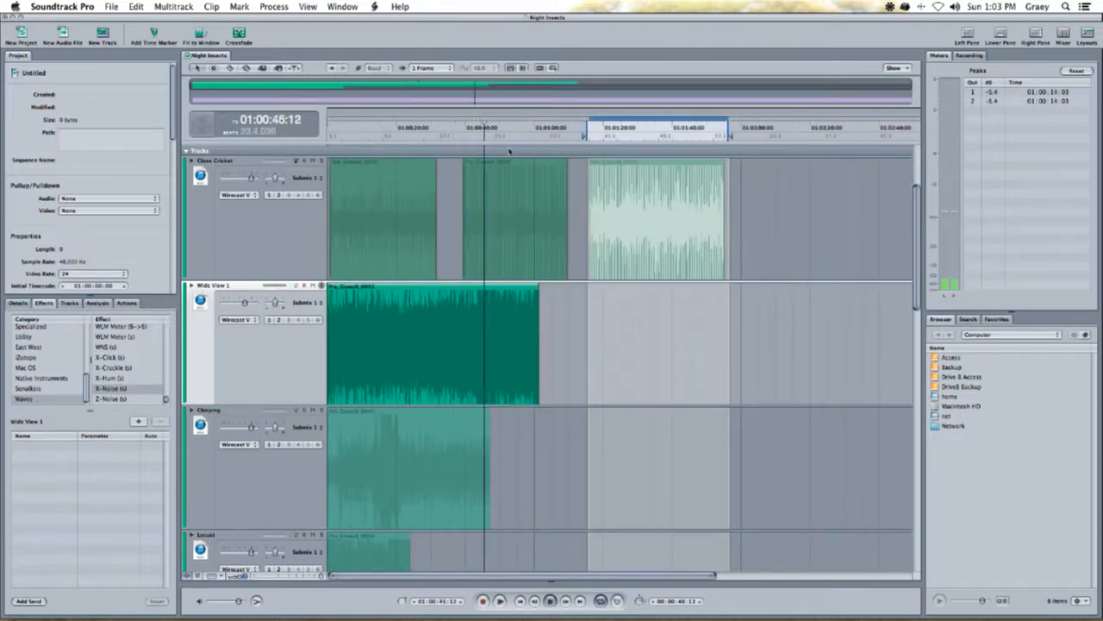
key("space")
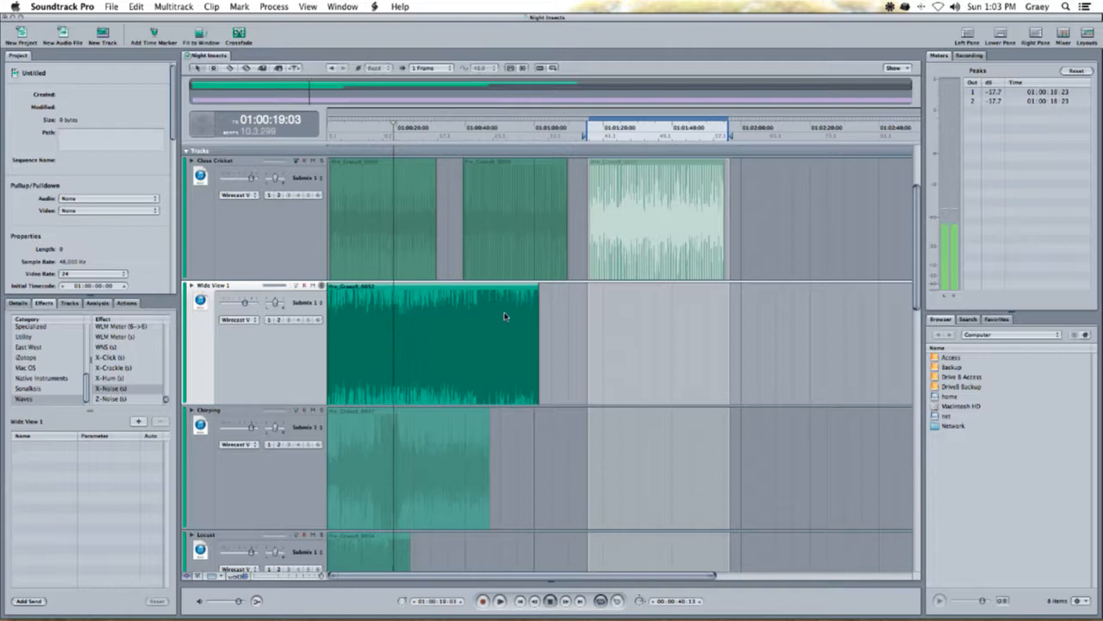
- Add a Channel EQ effect to the Wide View 1 track
key("super+equal")
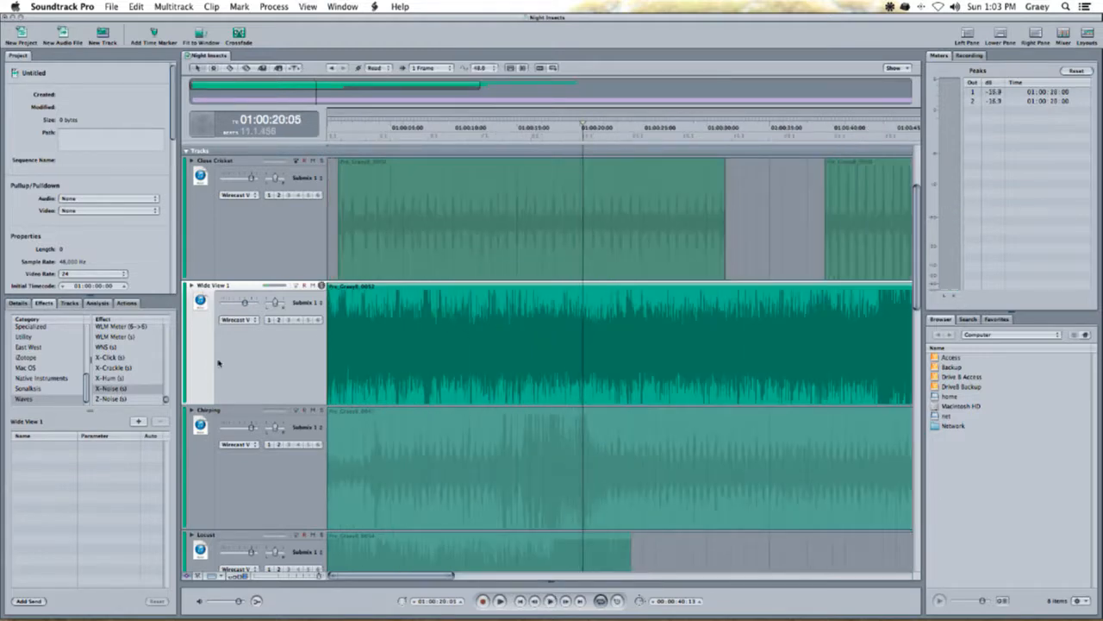
scroll(29, 395, "up", 4)
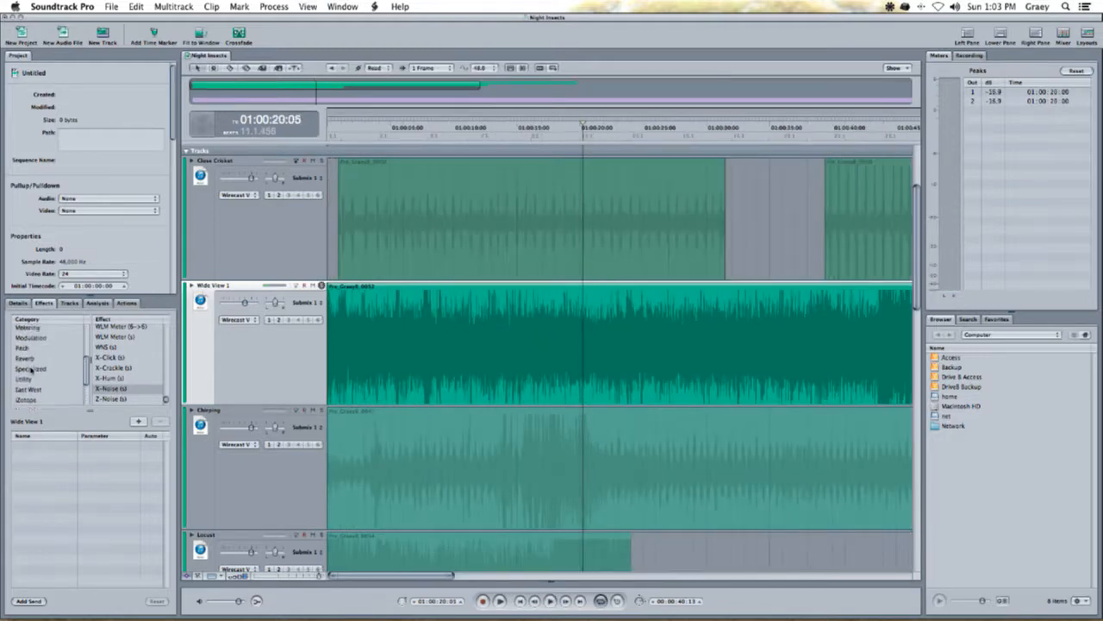
left_click(19, 339)
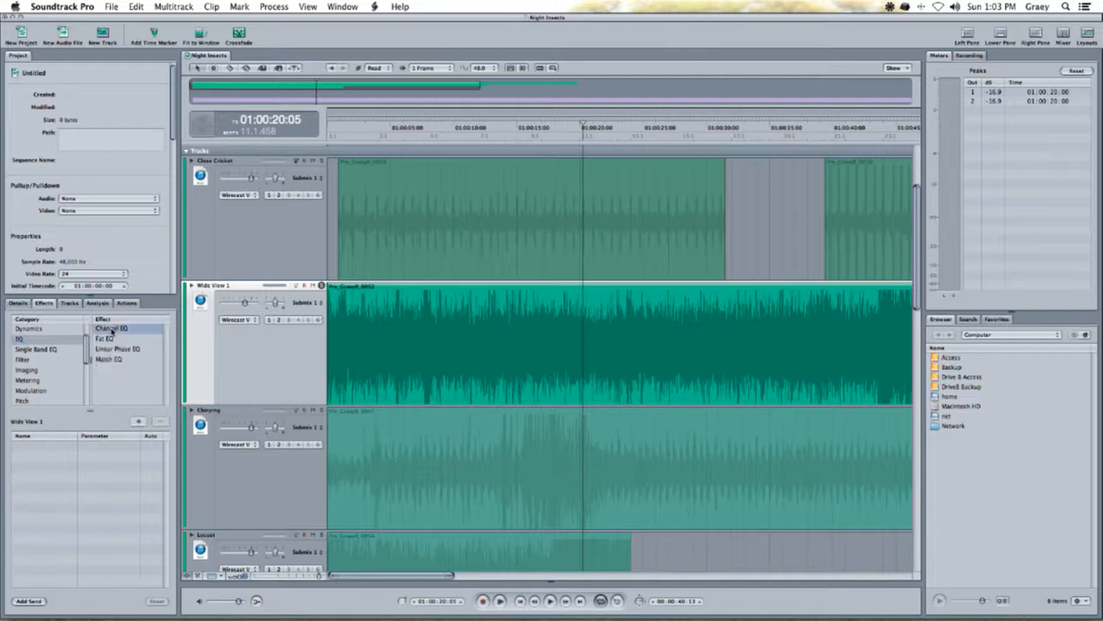
left_click(141, 420)
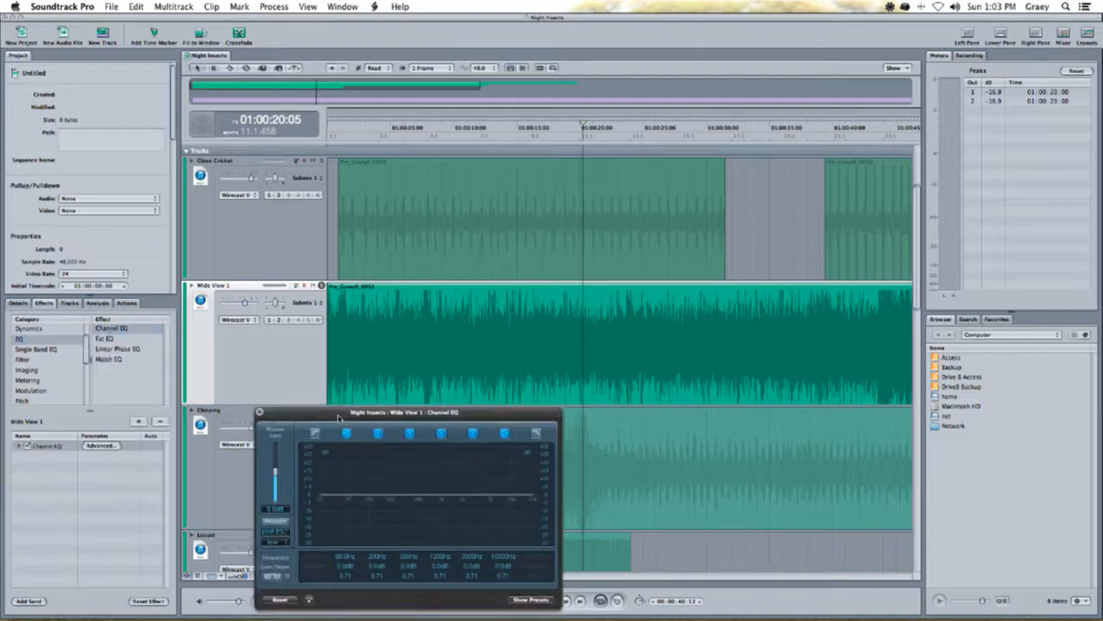
- Start playback, turn on the Channel EQ's analyzer, and set its resolution to high (4096 points)
key("space")
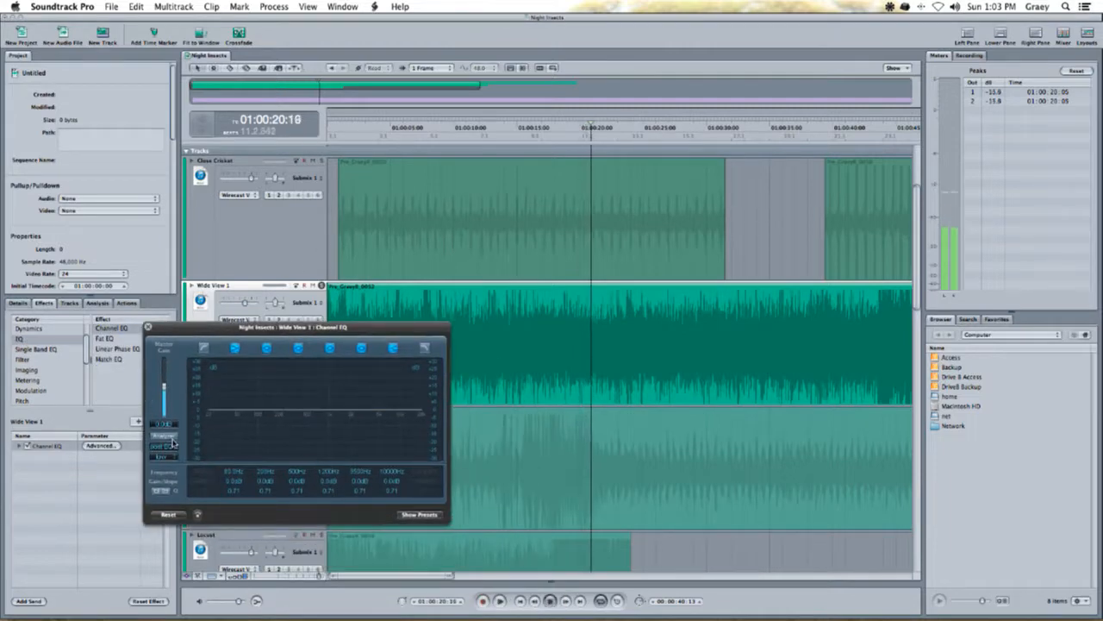
left_click(164, 436)
left_click(165, 458)
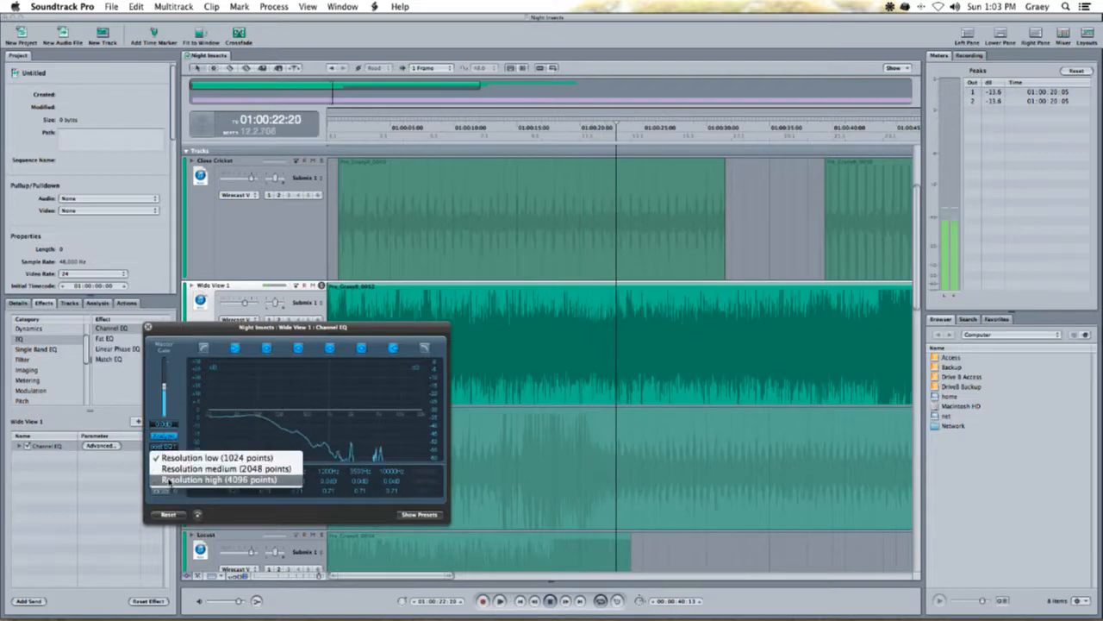
left_click(171, 480)
- Enable the Channel EQ's low-cut band, raise its frequency to about 150 Hz, and reduce the low-shelf band with a Q of 1.10
left_click(203, 348)
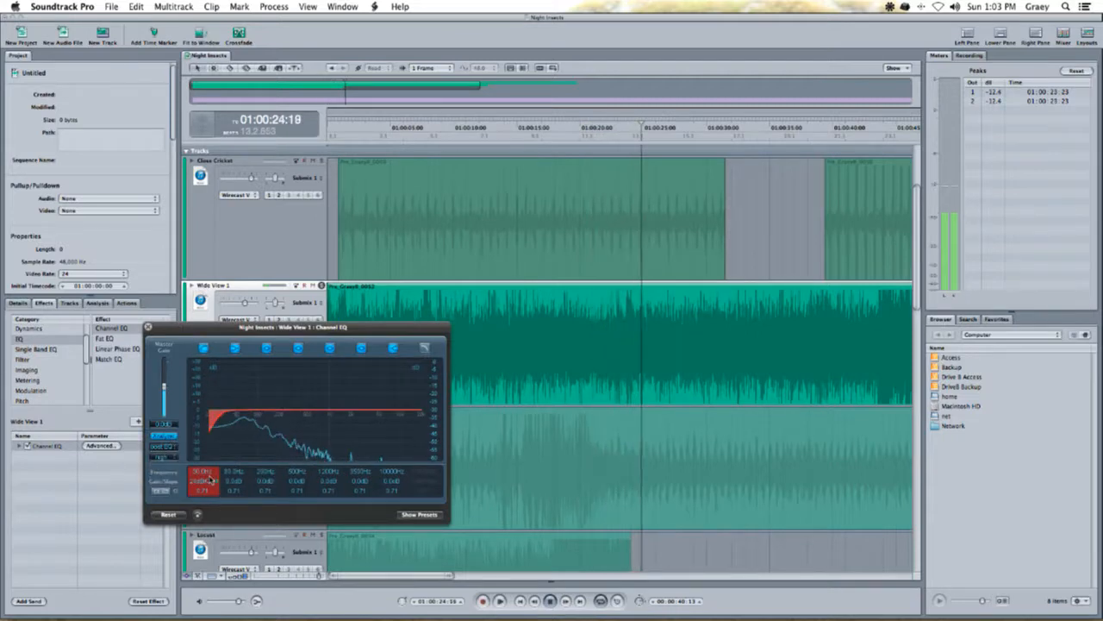
left_click_drag(204, 471, 207, 434)
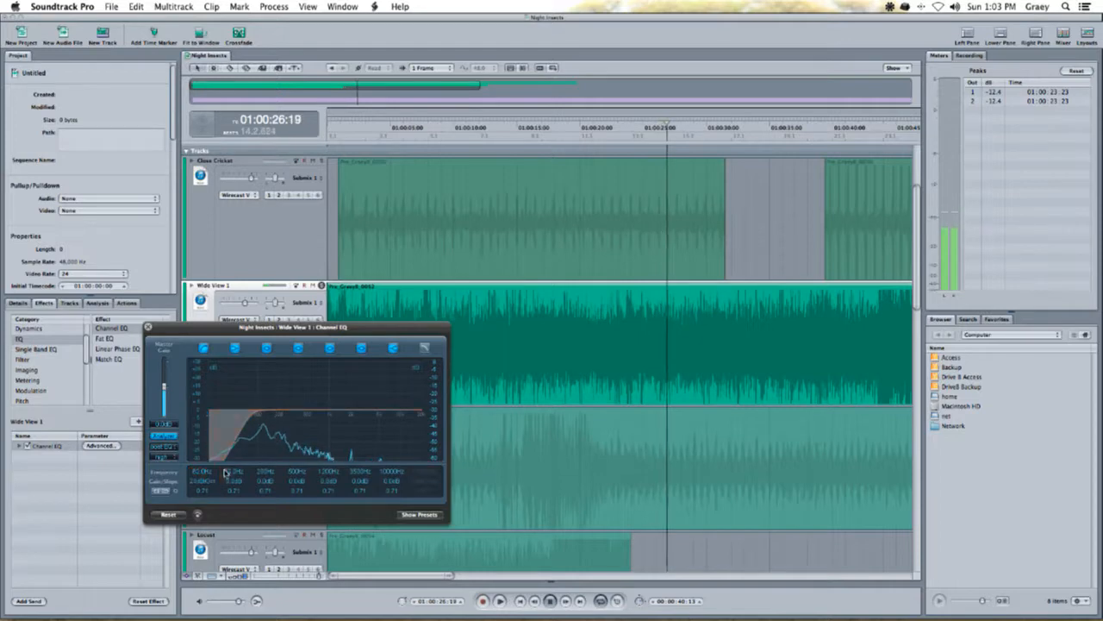
mouse_move(233, 481)
left_mouse_down()
mouse_move(233, 493)
mouse_move(238, 457)
mouse_move(237, 497)
mouse_move(239, 468)
left_mouse_up()
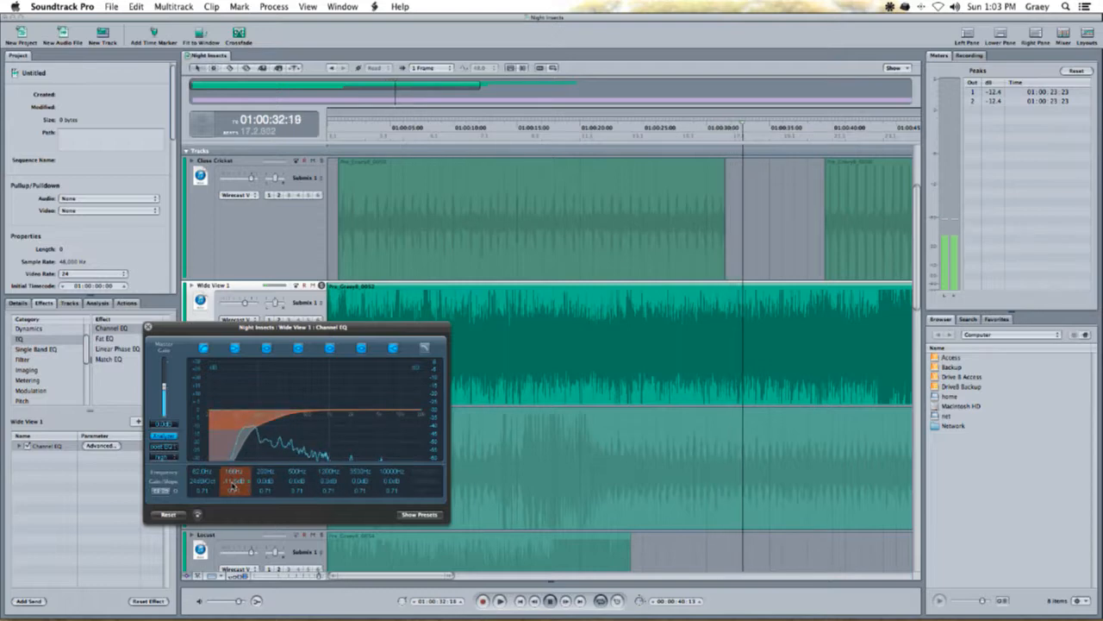
left_click_drag(202, 474, 203, 468)
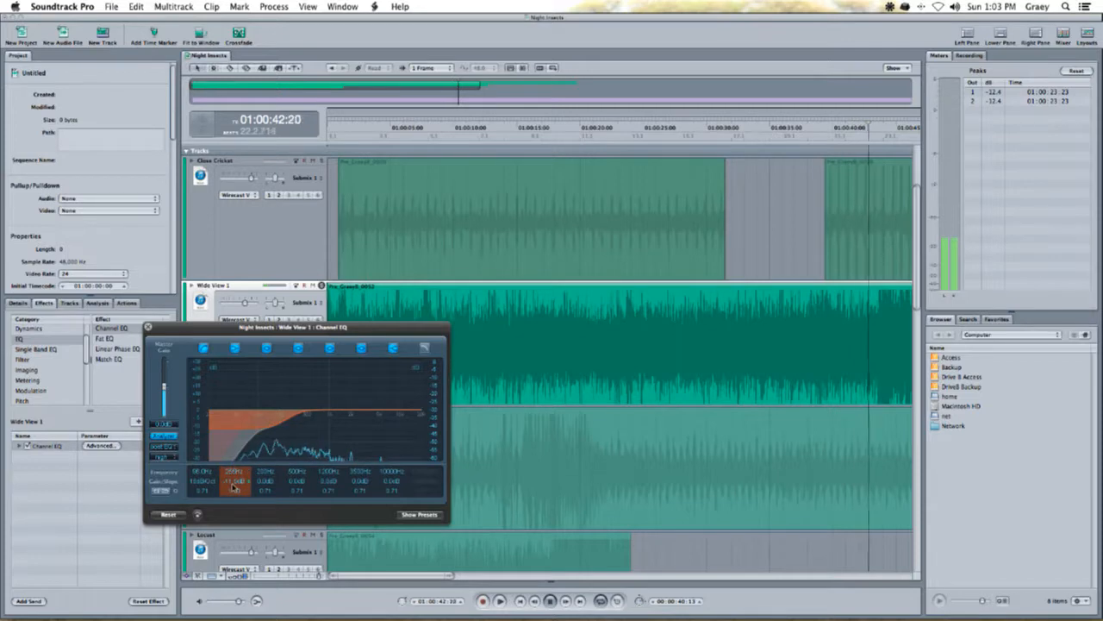
left_click_drag(198, 472, 197, 455)
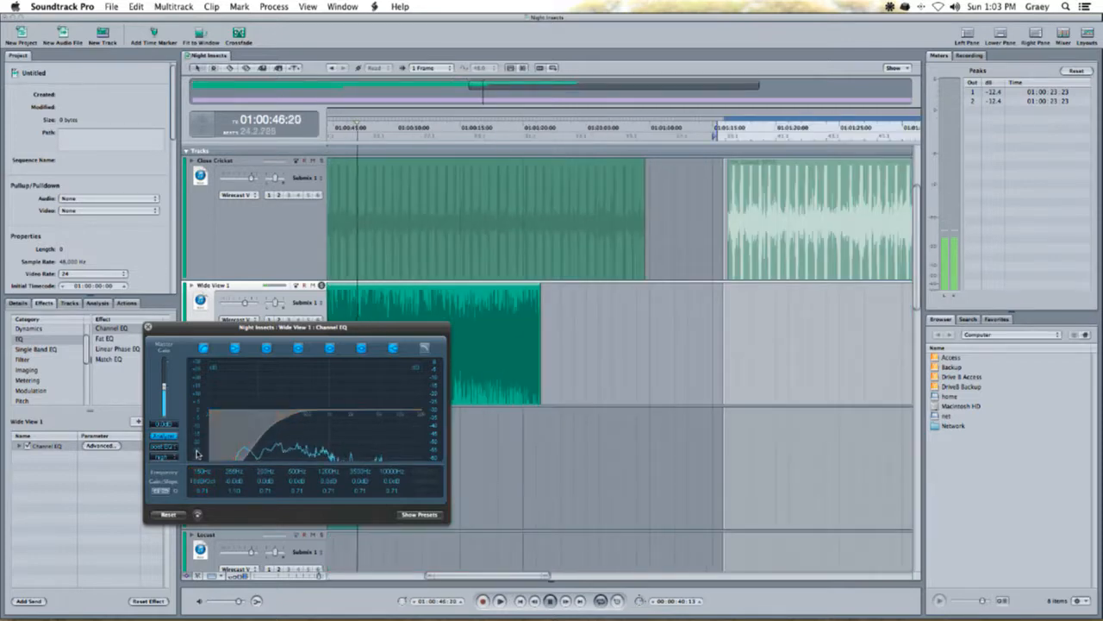
- Replay Wide View 1 from near 01:00:05, slightly adjust the Channel EQ's upper-mid band, and close the effect window
scroll(390, 126, "left", 10)
key("space")
left_click(391, 131)
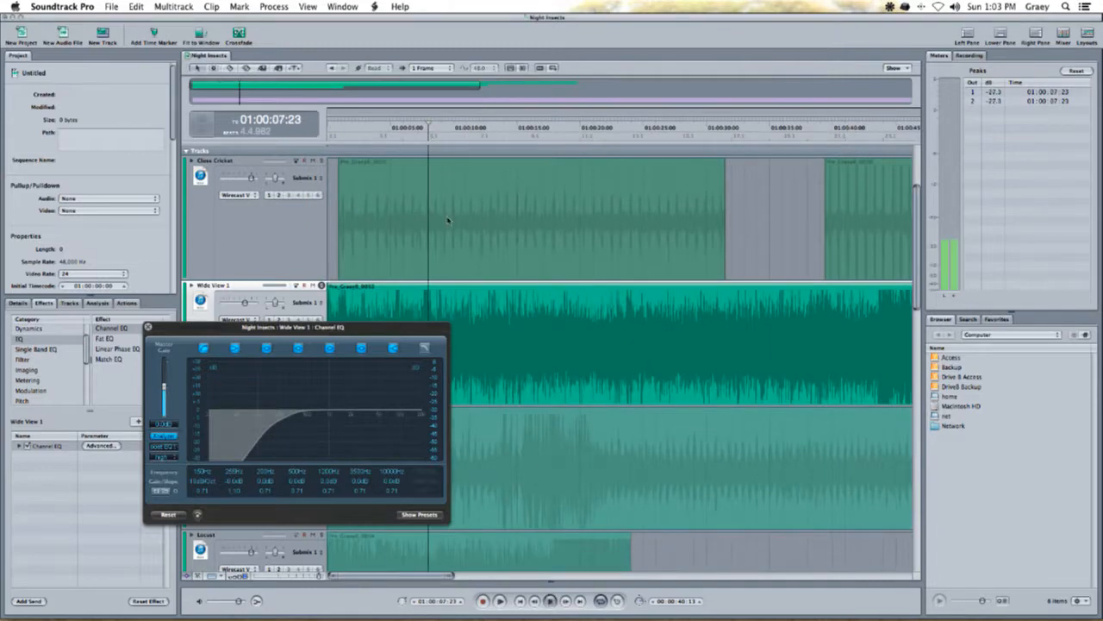
left_click_drag(293, 327, 229, 292)
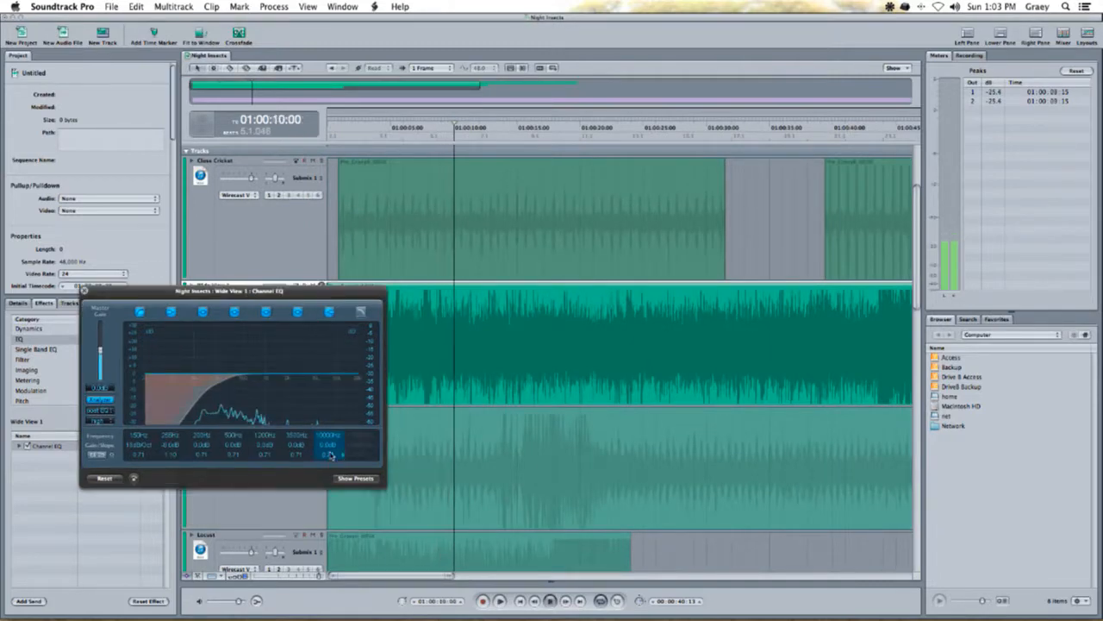
left_click_drag(302, 446, 300, 444)
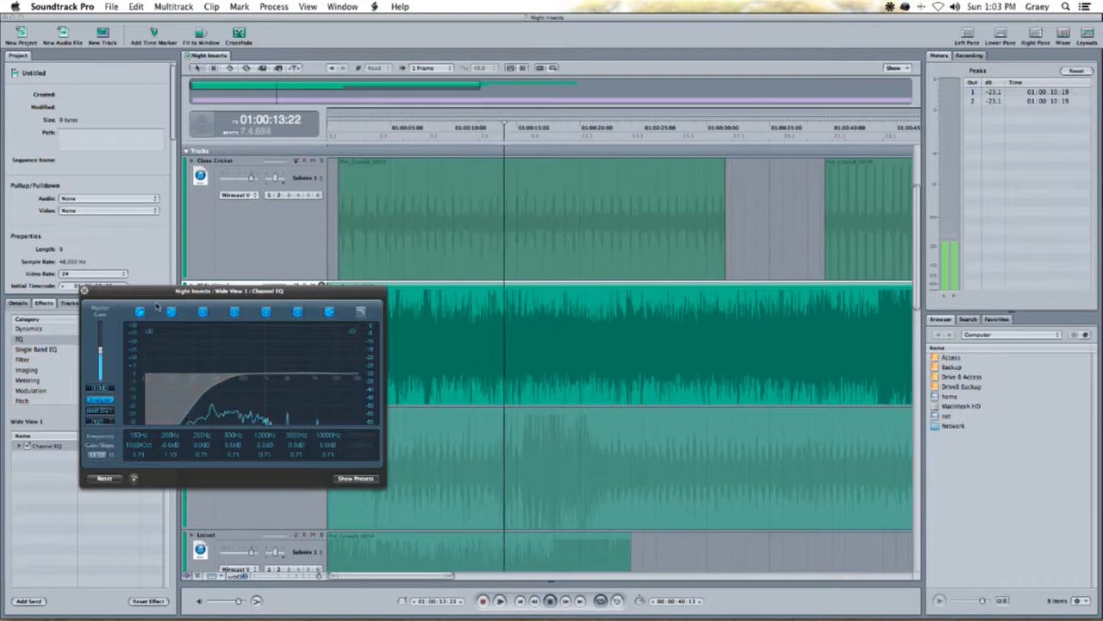
left_click_drag(141, 297, 189, 295)
left_click(132, 287)
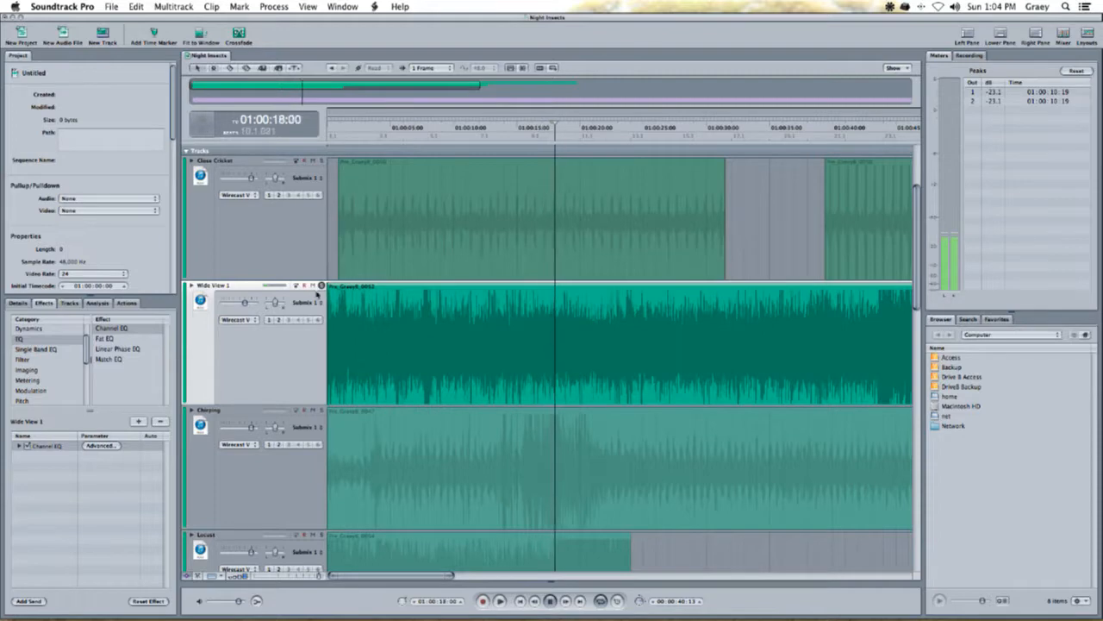
- Listen to the equalised Wide View 1 clip at several positions, from its middle to its end and back near its start
scroll(603, 362, "right", 4)
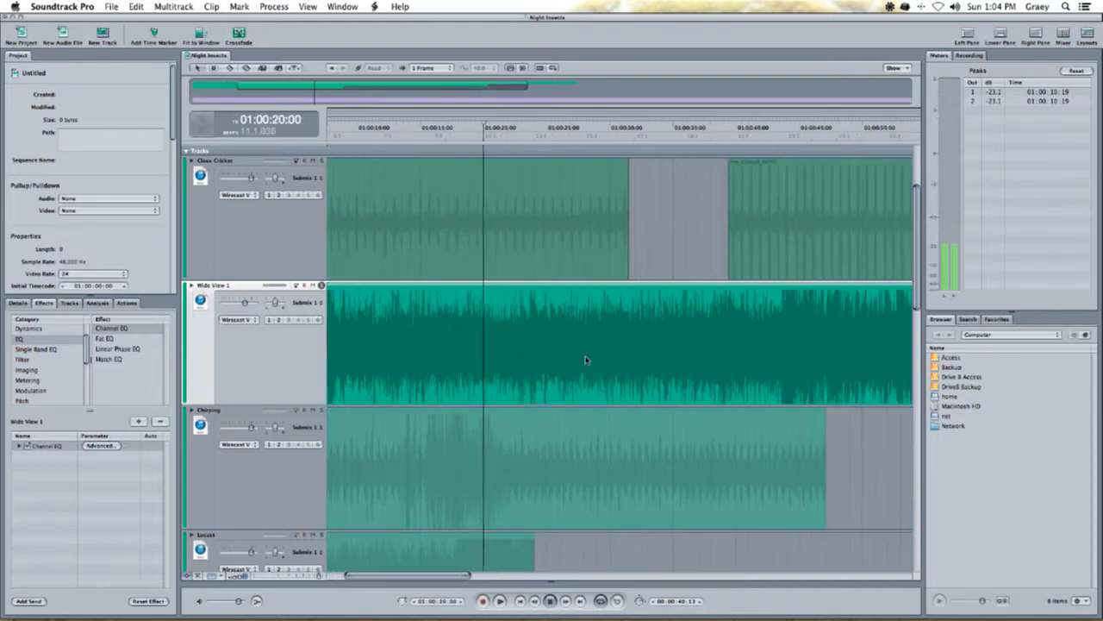
key("space")
key("space")
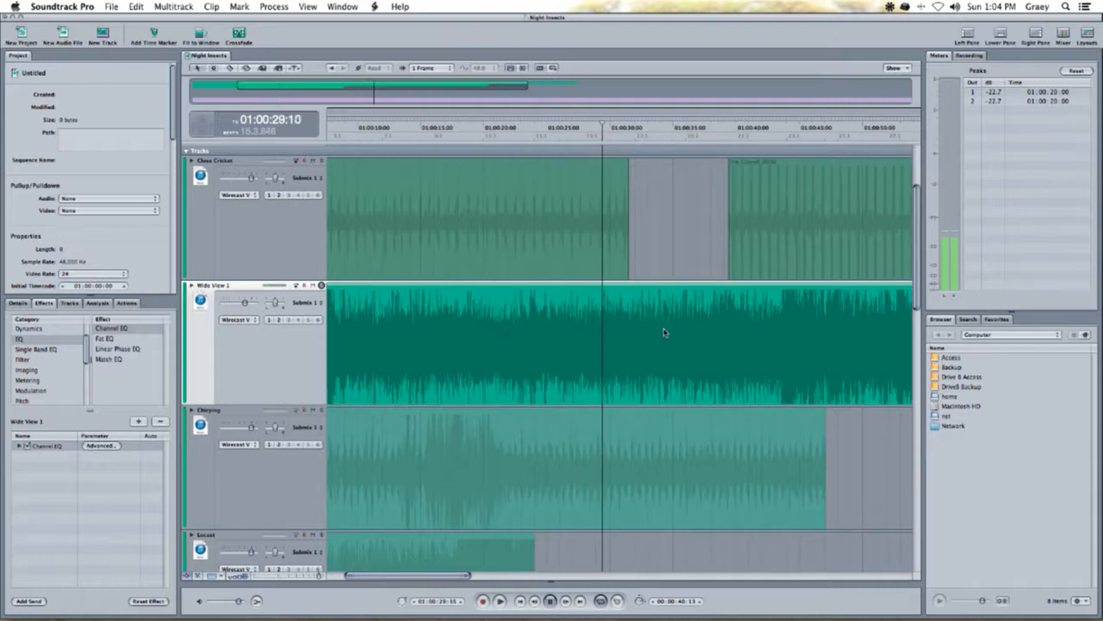
key("super+minus")
key("super+minus")
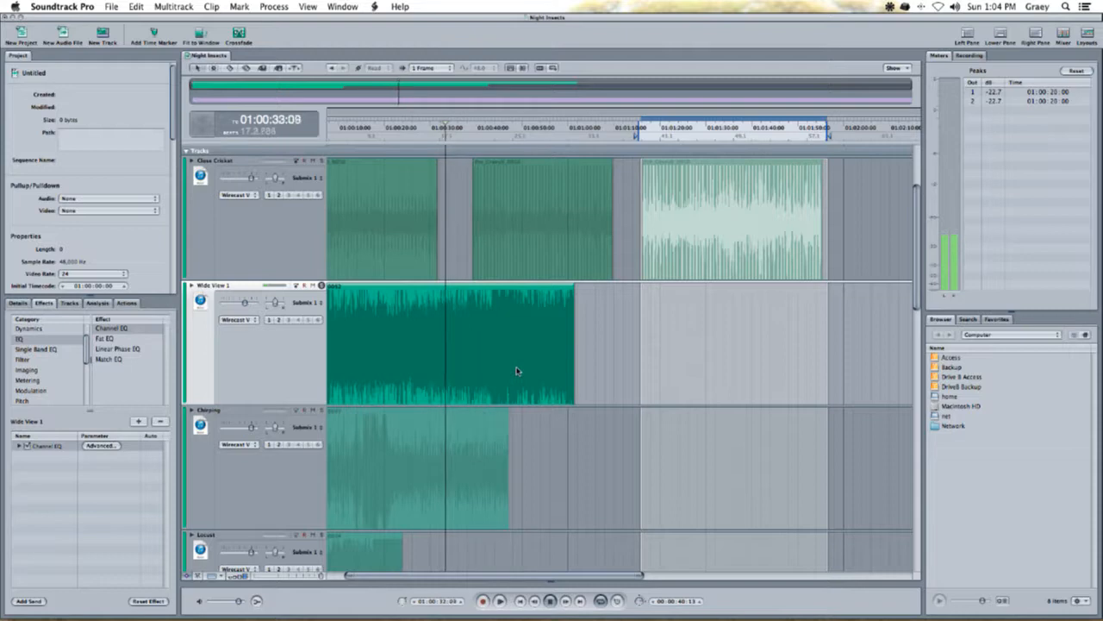
scroll(517, 371, "left", 2)
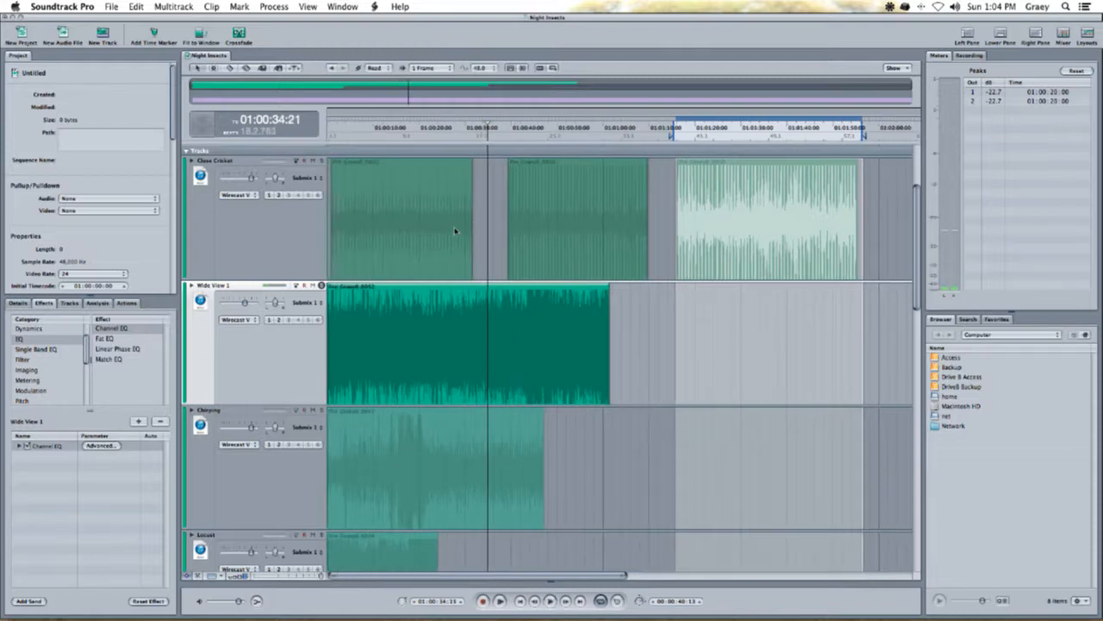
left_click(515, 135)
left_click(528, 135)
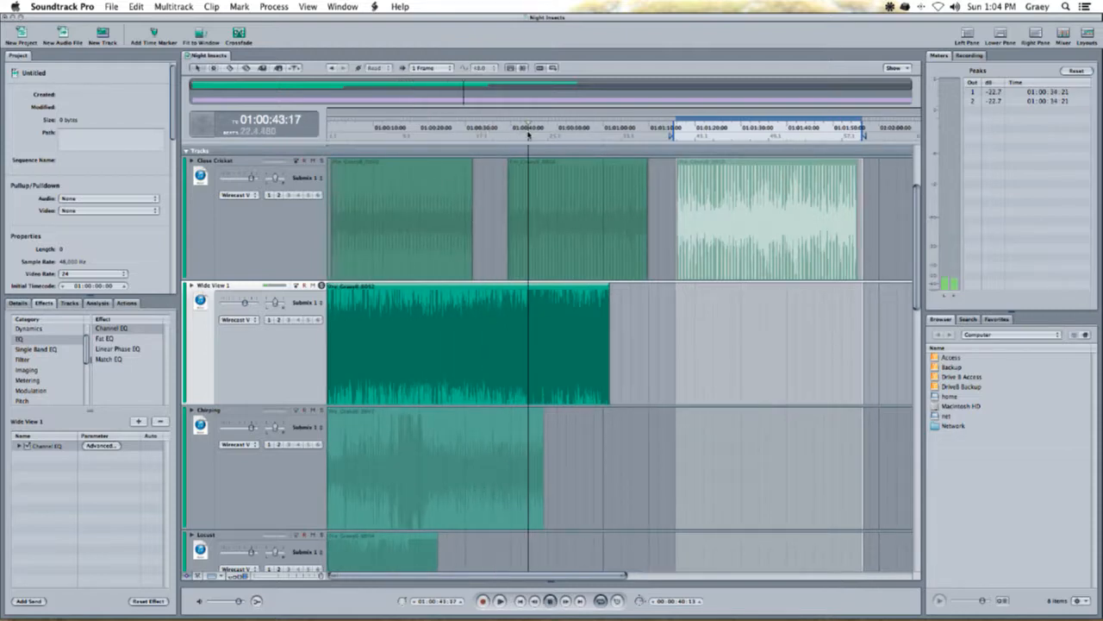
left_click(570, 135)
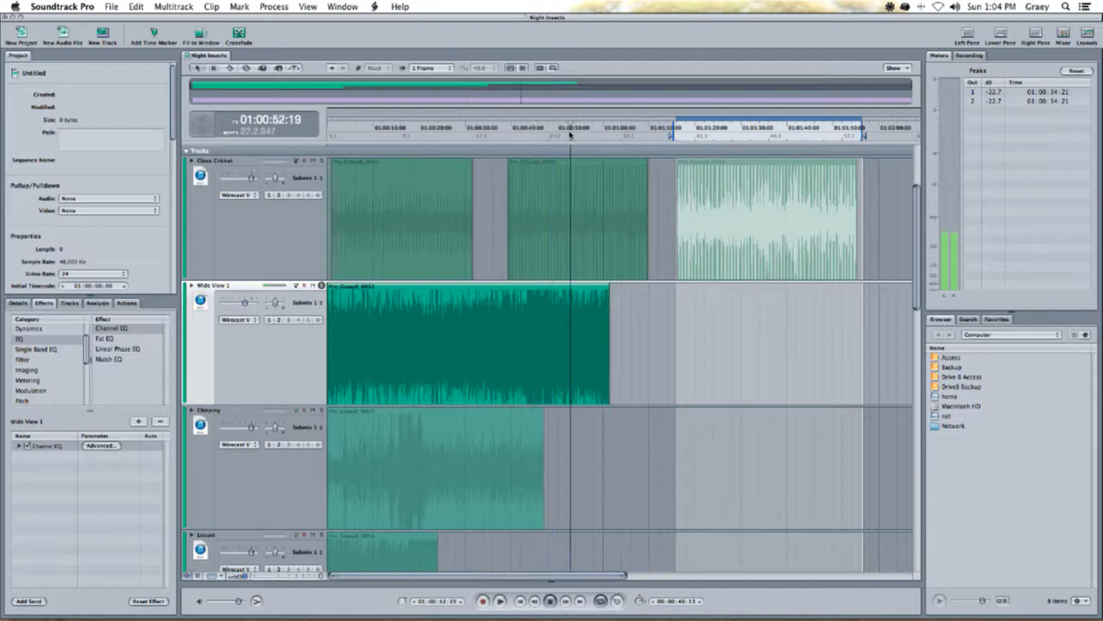
left_click(405, 136)
left_click(359, 136)
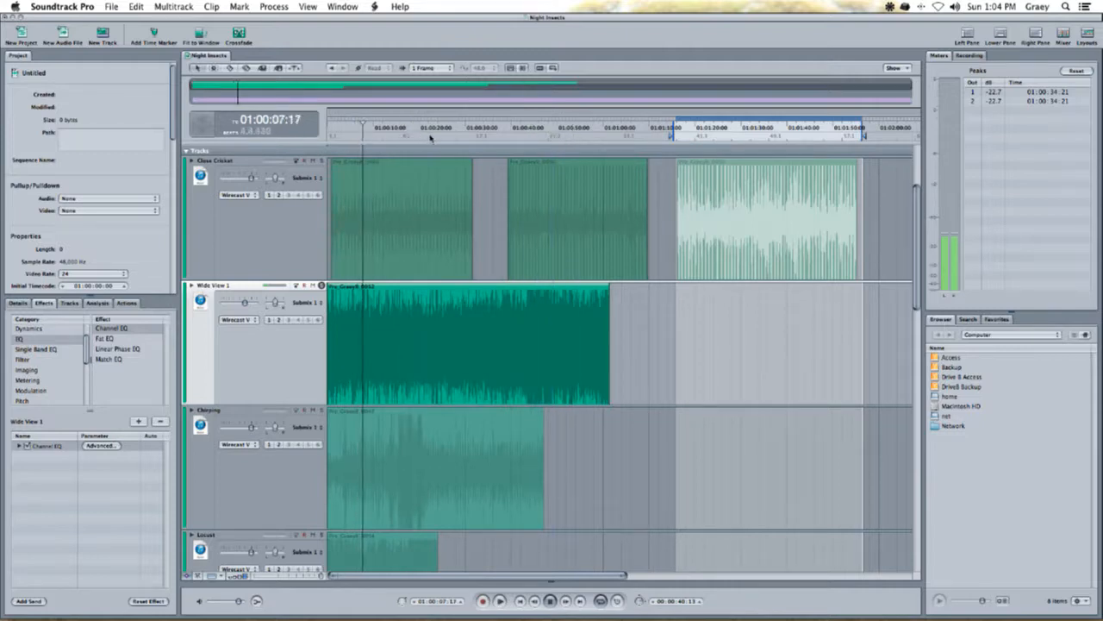
- Disable the low-shelf band in Wide View 1's Channel EQ, set the low cut to about 130 Hz, and cut the lowest parametric band near 150 Hz
left_click(104, 446)
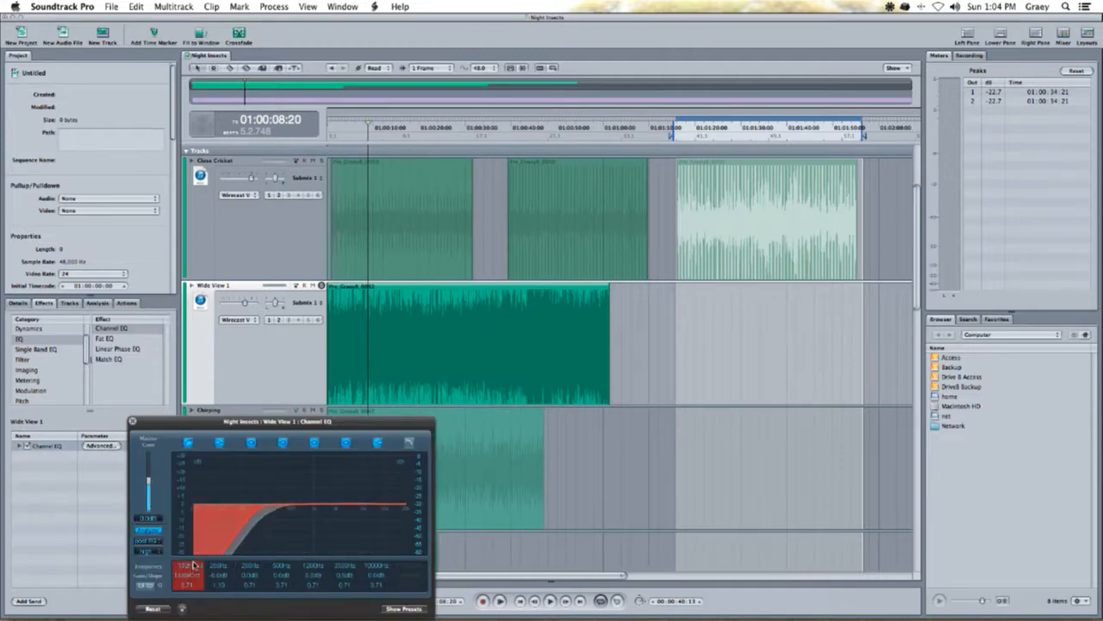
left_click(220, 442)
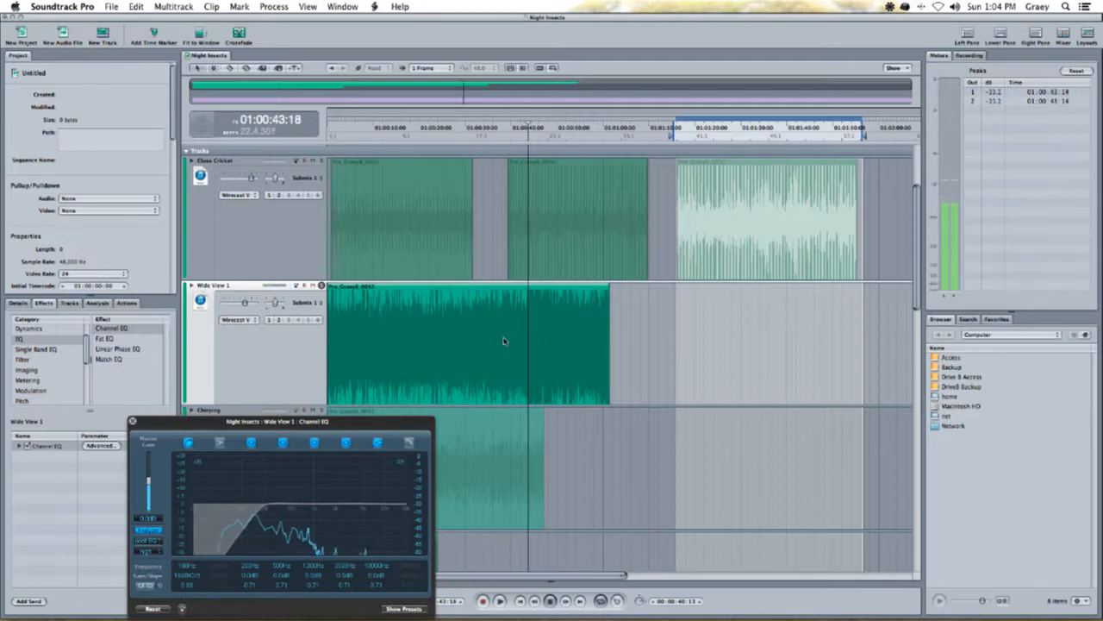
left_click(254, 585)
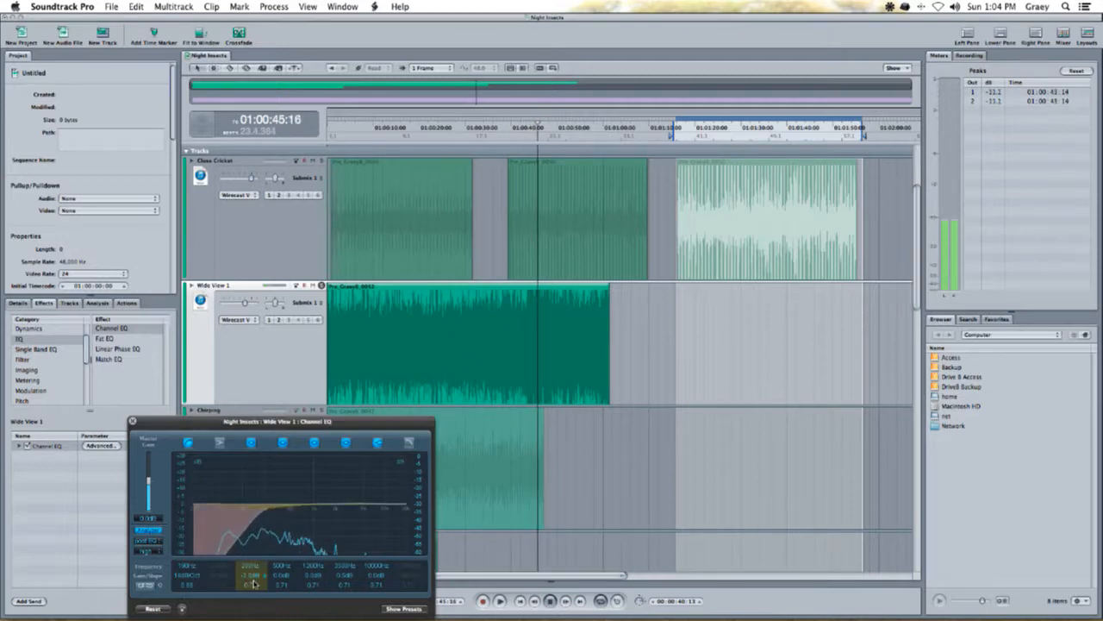
left_click_drag(189, 569, 252, 587)
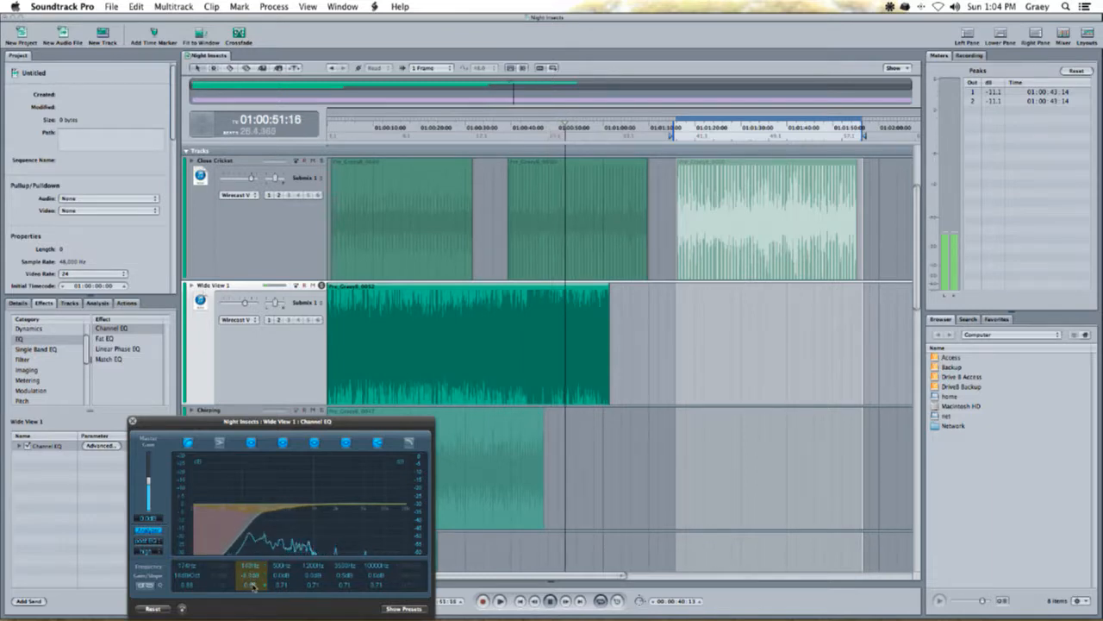
left_click(186, 576)
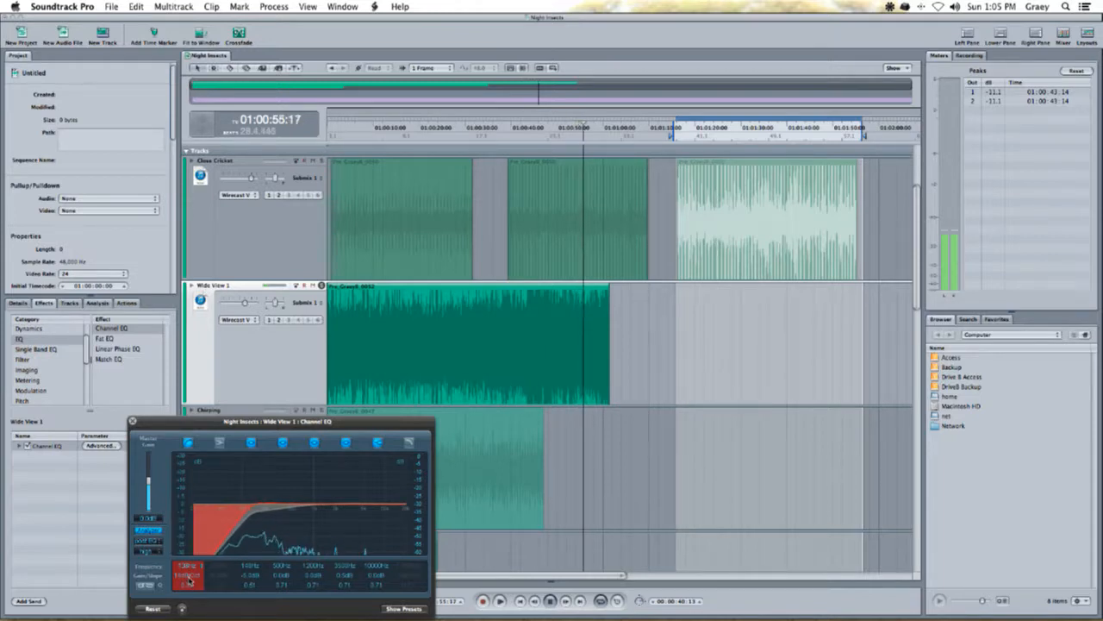
left_click(252, 576)
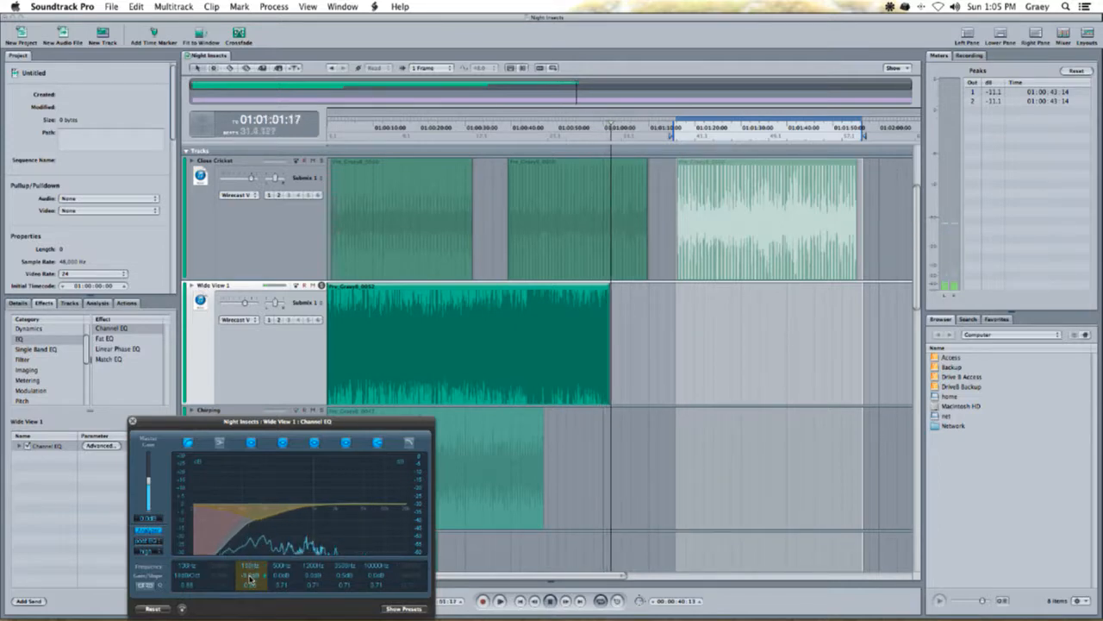
- Replay parts of Wide View 1, set the playback region from the clip's start to about 01:01:02, and play it
left_click(381, 131)
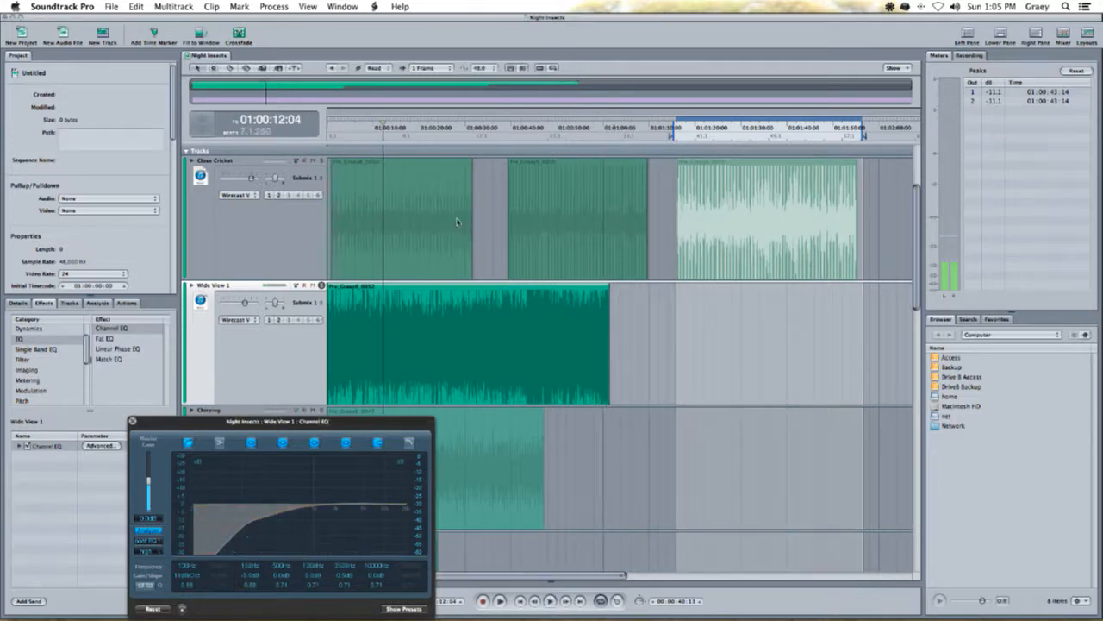
left_click_drag(329, 126, 554, 129)
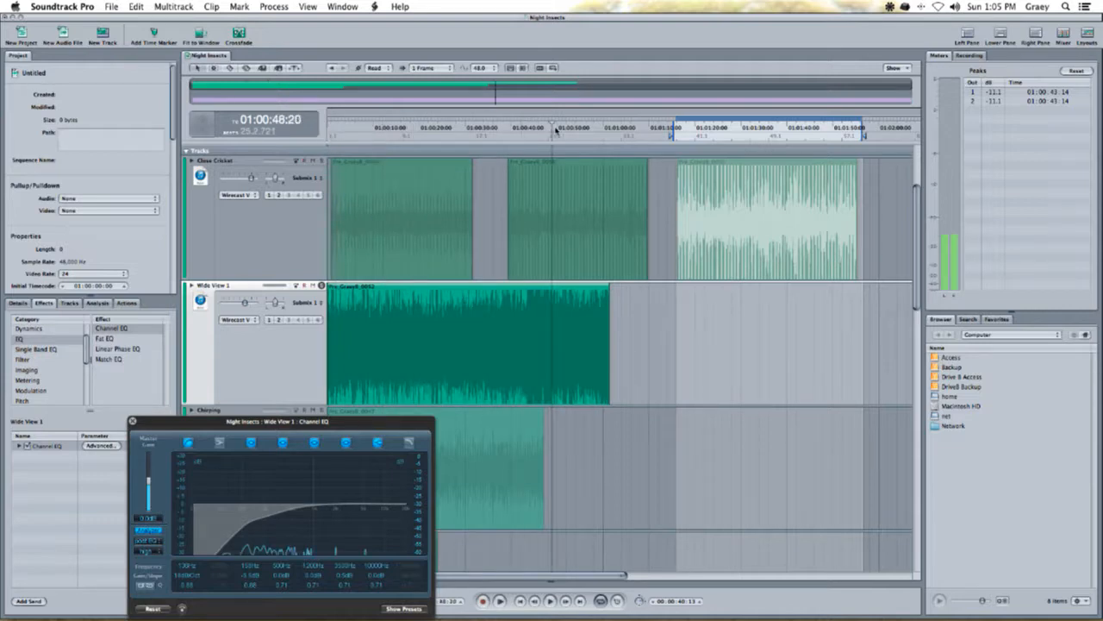
left_click(613, 134)
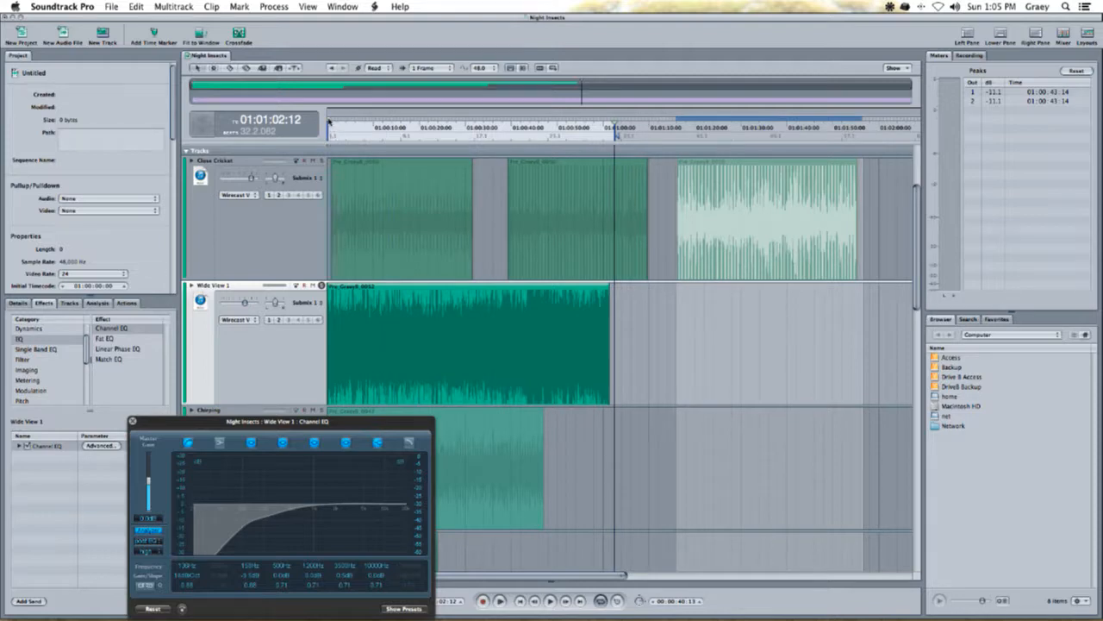
left_click_drag(328, 123, 615, 127)
key("space")
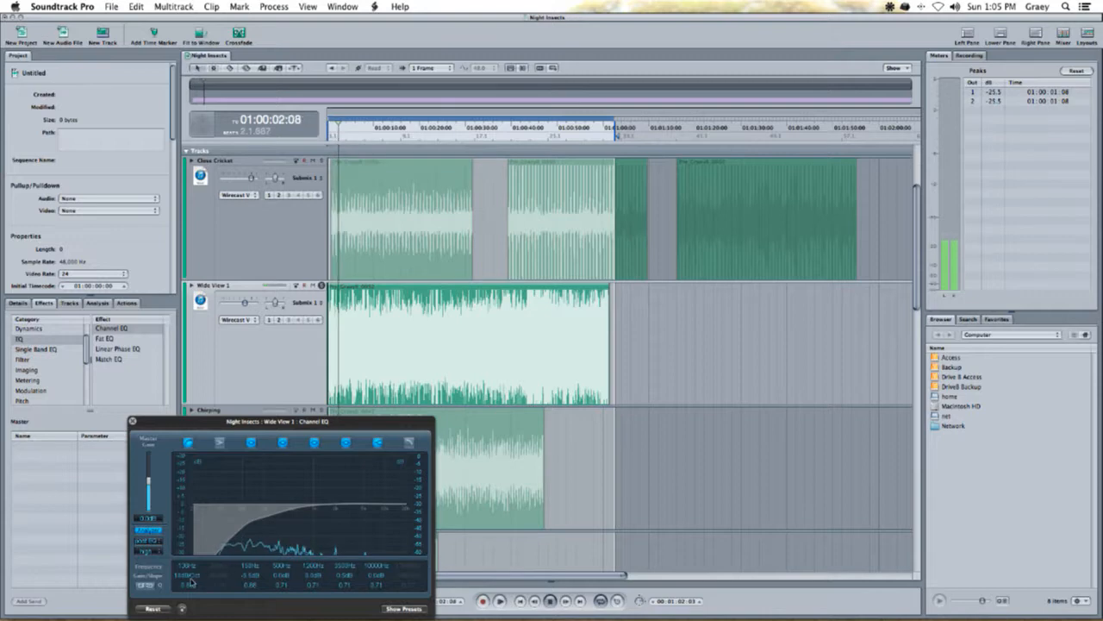
- Check the Channel EQ's curve and analyzer on the Wide View 1 track during playback, and close the effect window
left_click(251, 442)
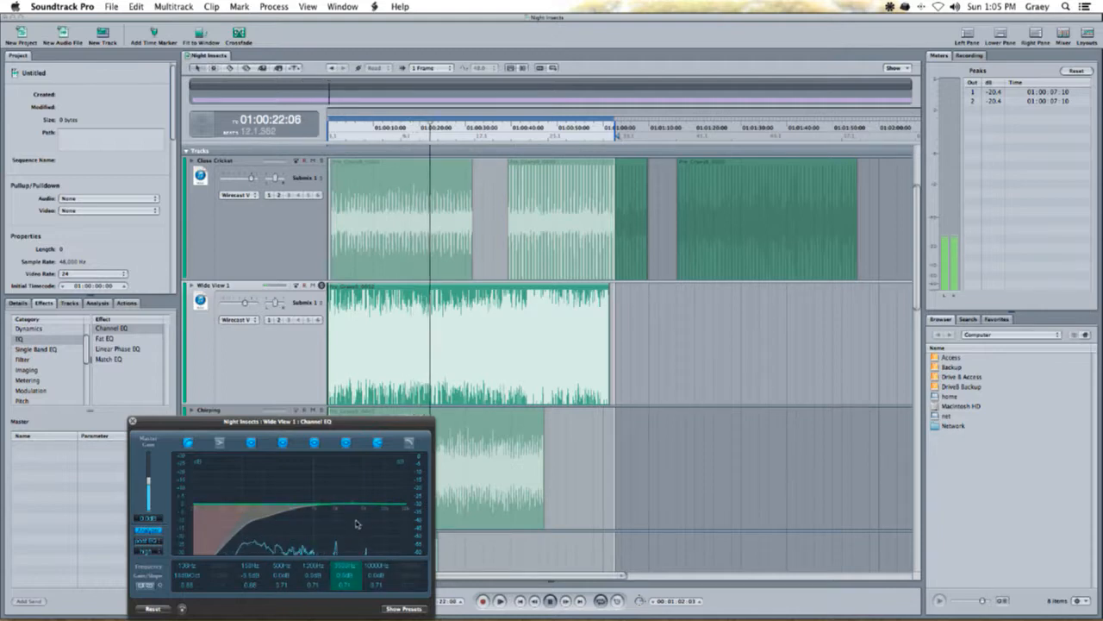
left_click_drag(255, 424, 293, 401)
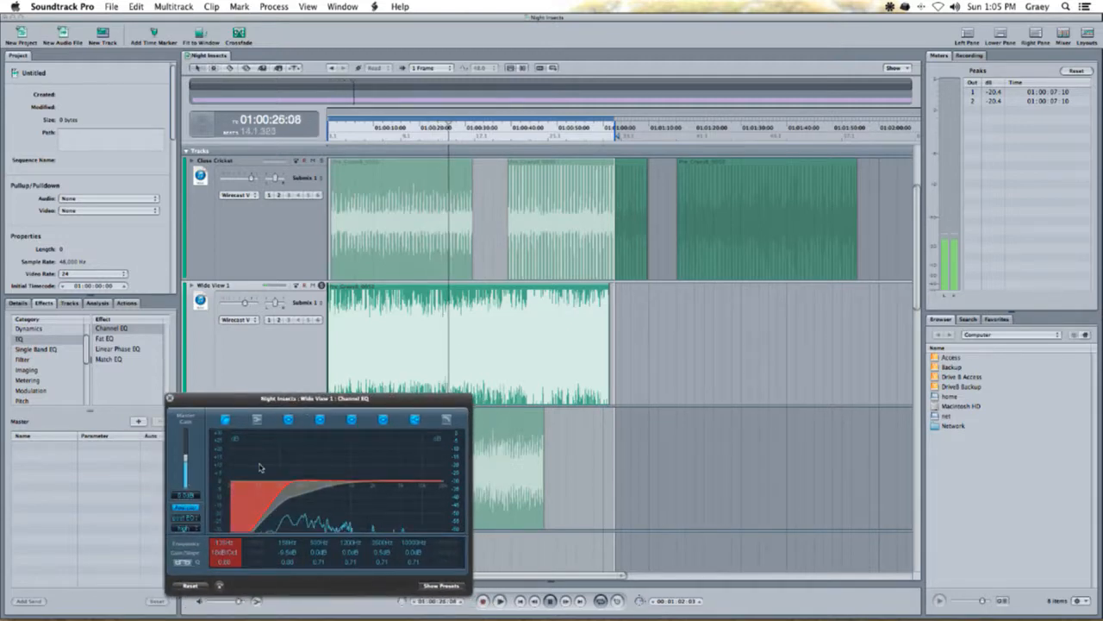
left_click(169, 399)
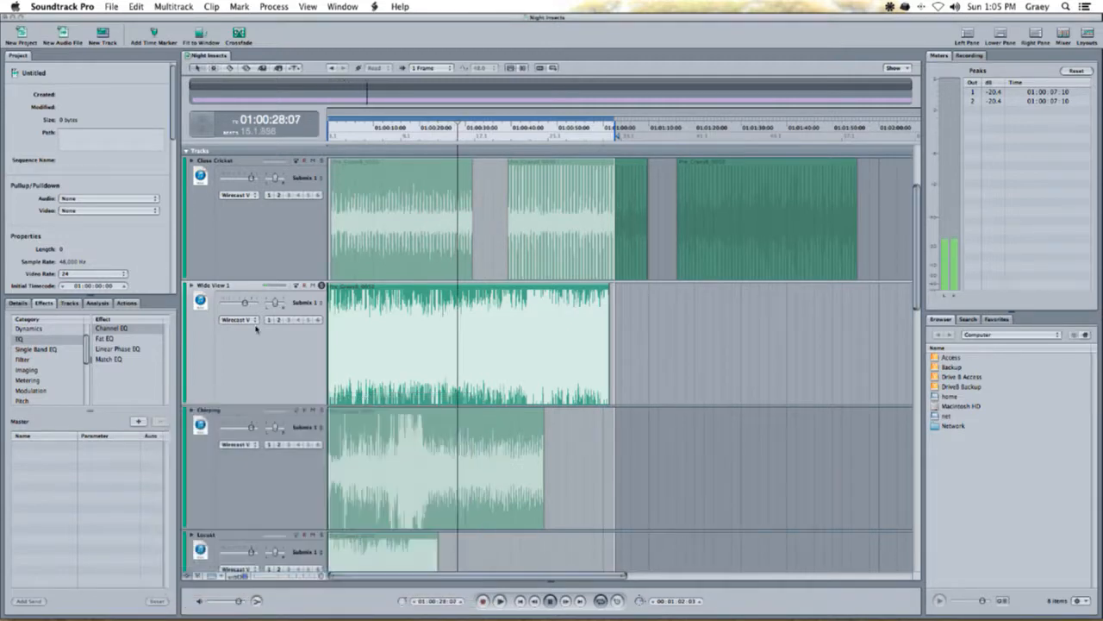
left_click(239, 372)
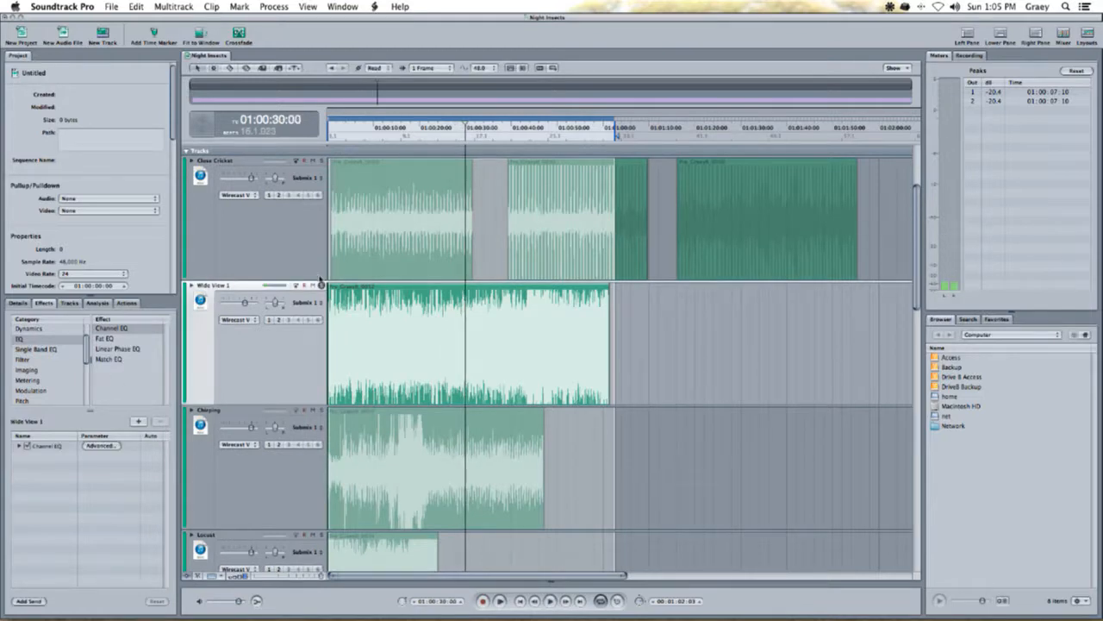
double_click(55, 450)
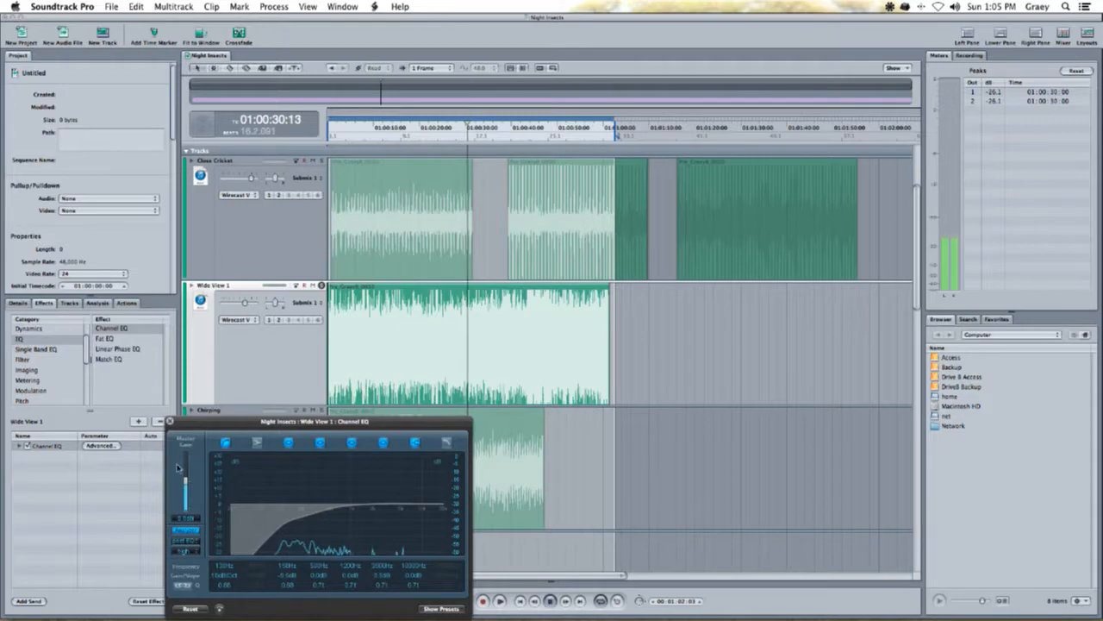
left_click(219, 608)
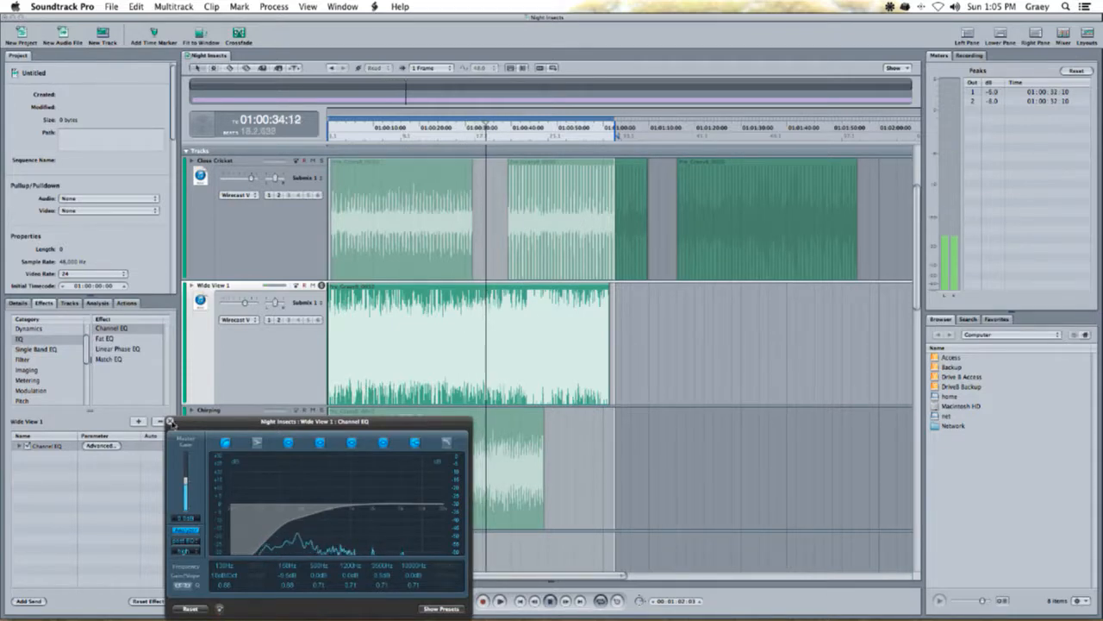
left_click(169, 422)
- Select the Wide View 1 clip, look over the effect categories, and listen to the clip between about 01:00:28 and 01:00:48
left_click(430, 345)
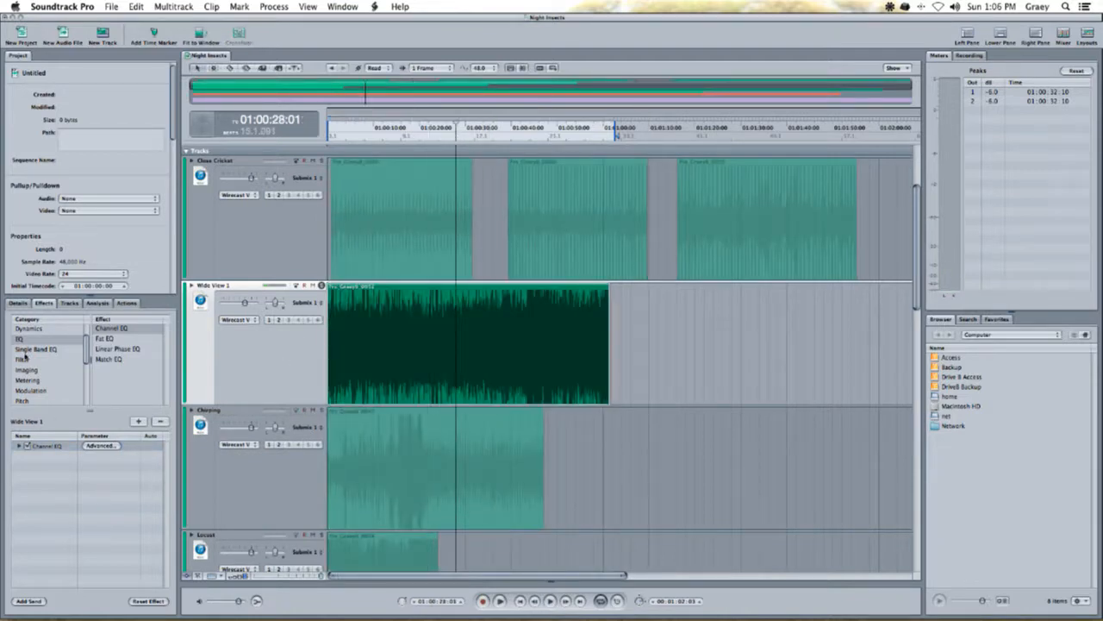
scroll(26, 356, "down", 5)
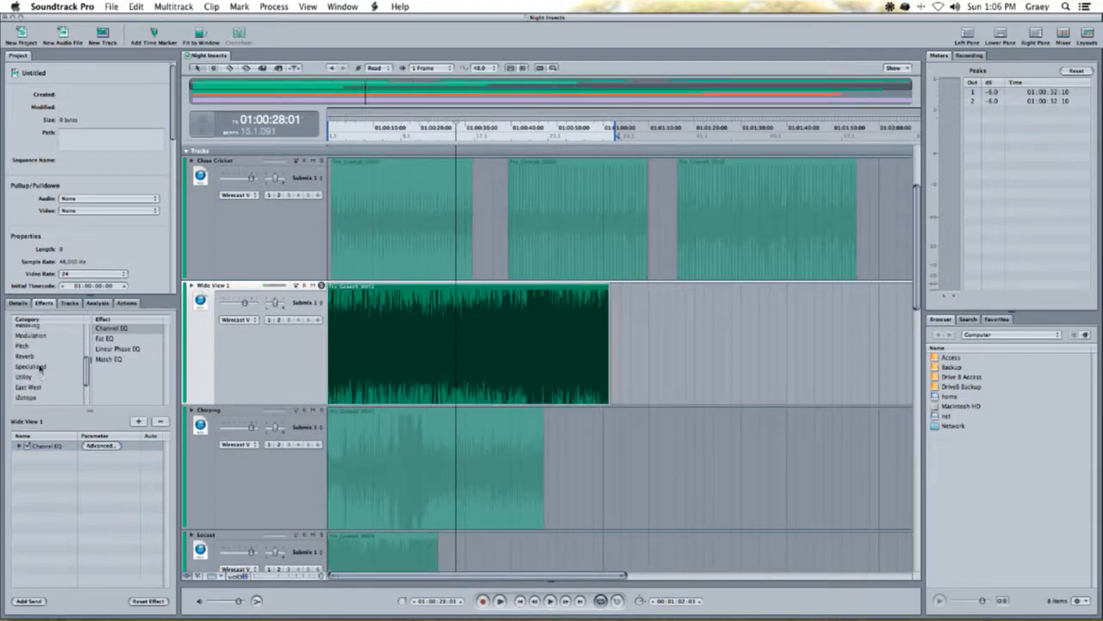
scroll(40, 368, "up", 3)
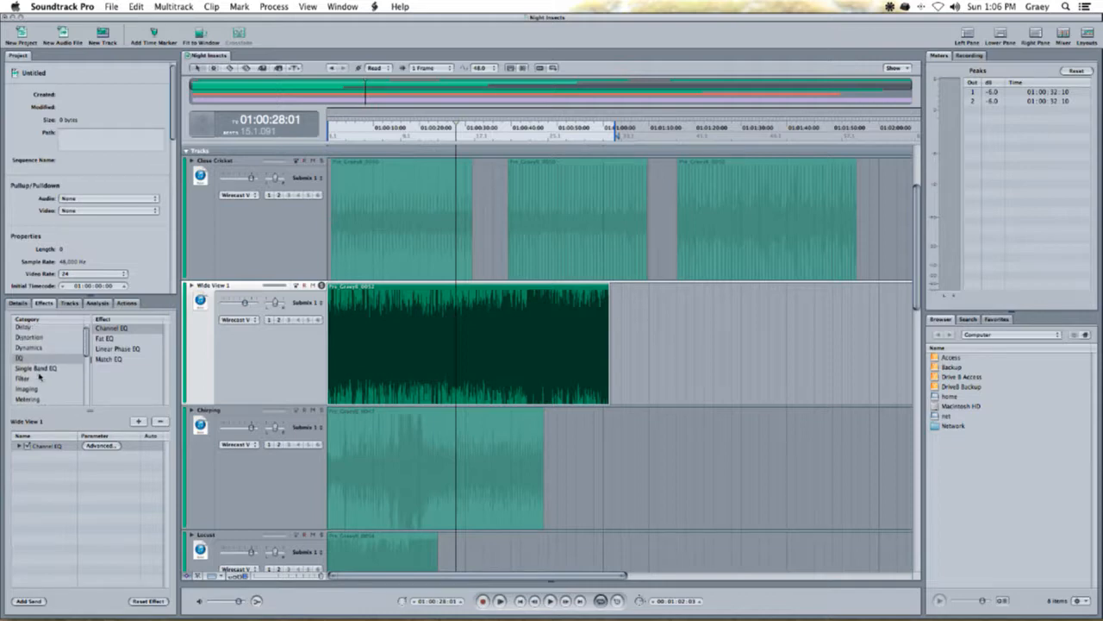
scroll(39, 377, "down", 6)
scroll(39, 377, "up", 6)
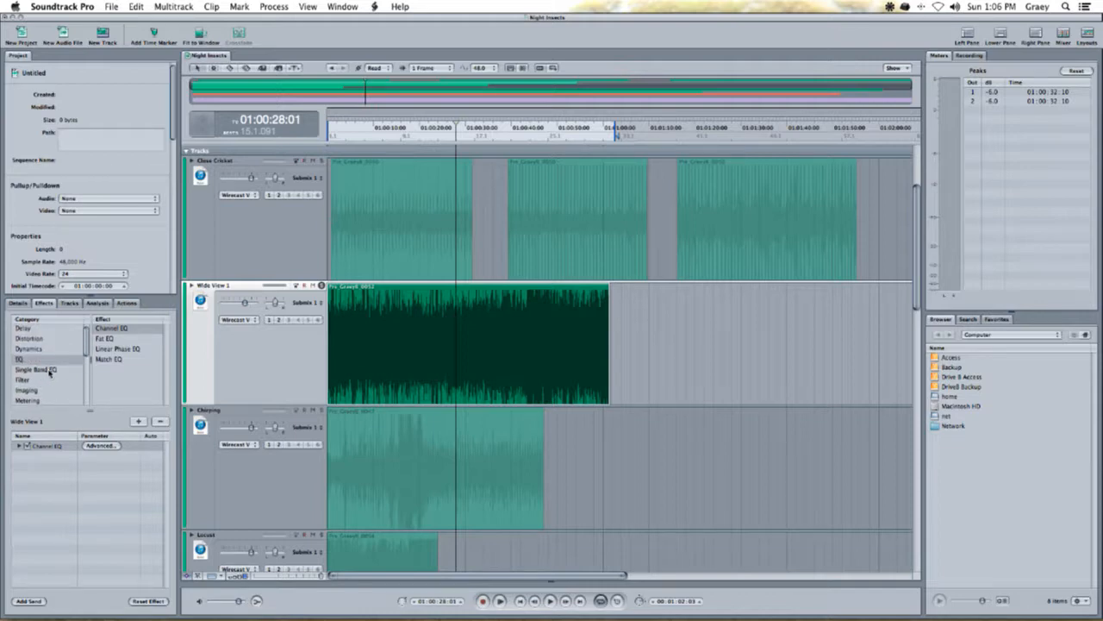
key("space")
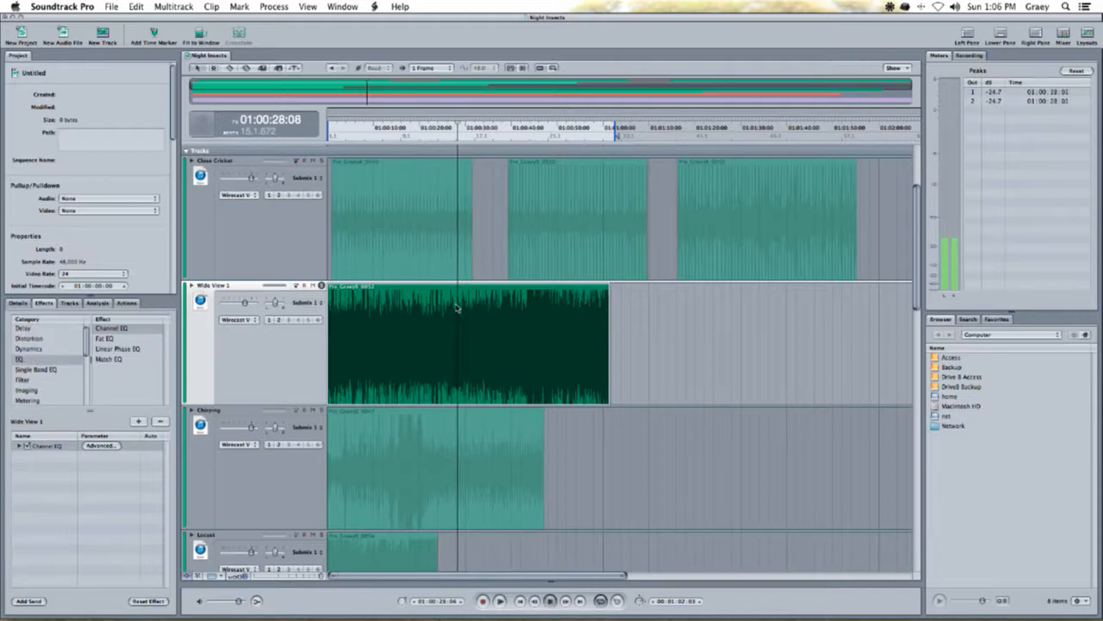
left_click(488, 136)
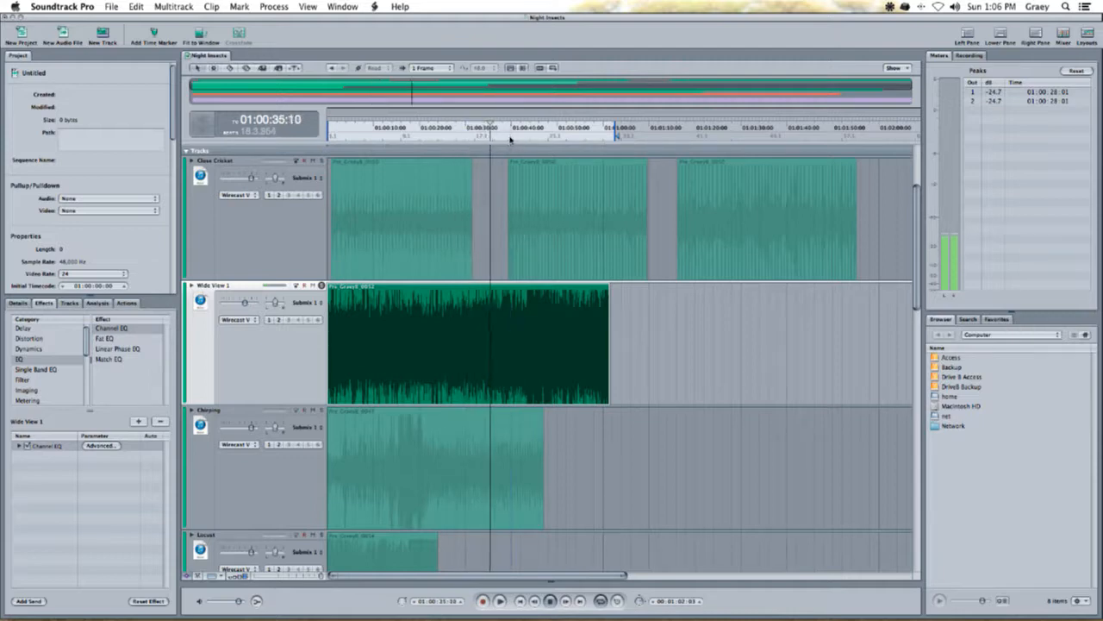
left_click(510, 137)
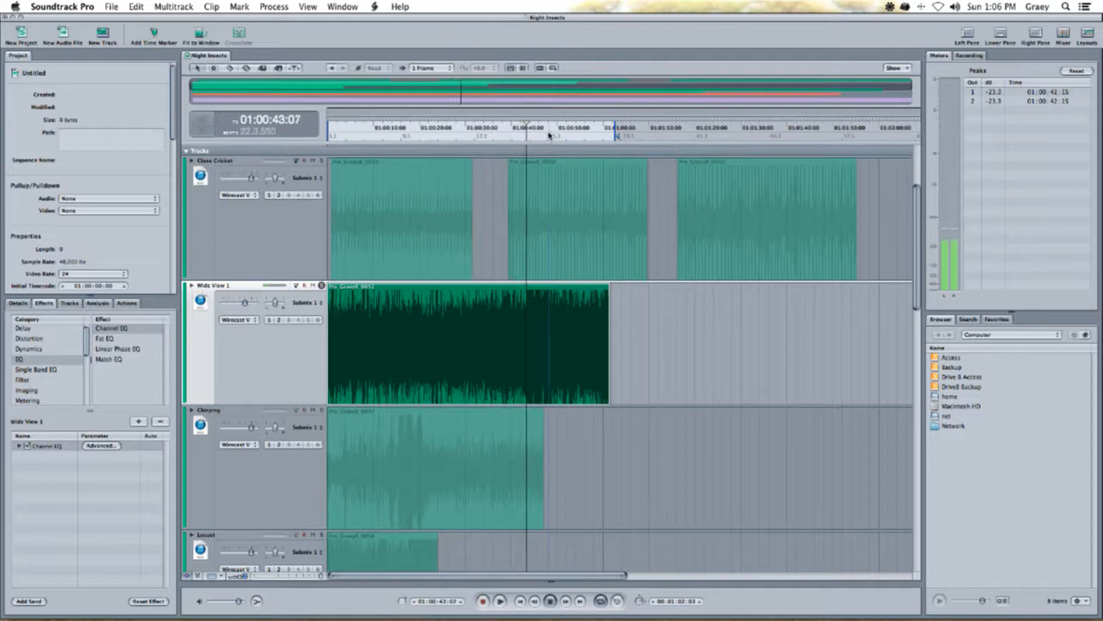
left_click(549, 135)
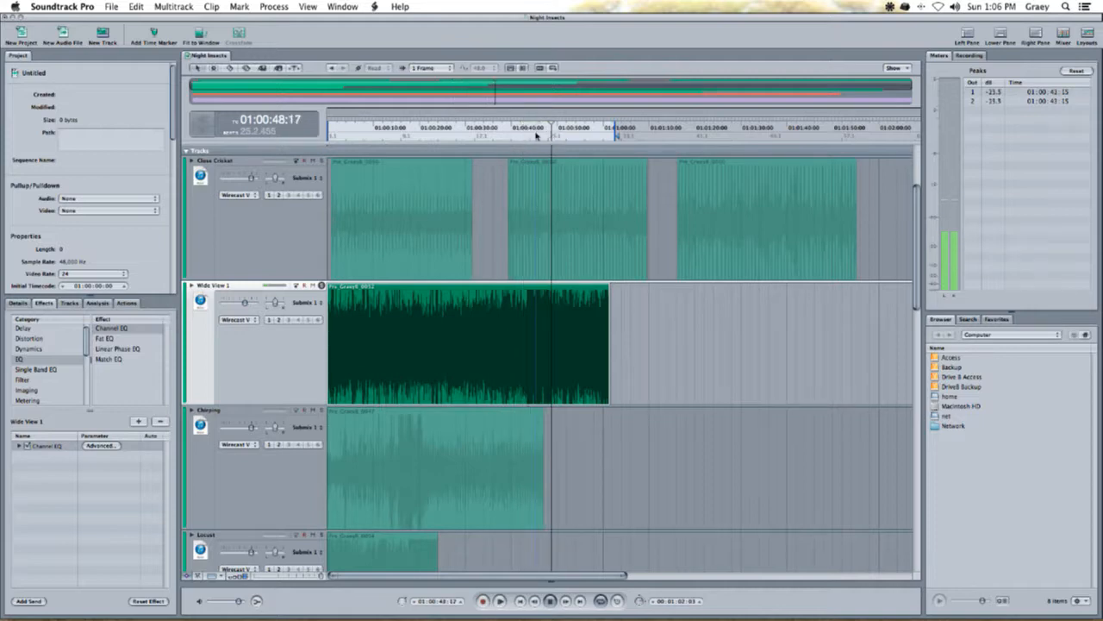
left_click(534, 136)
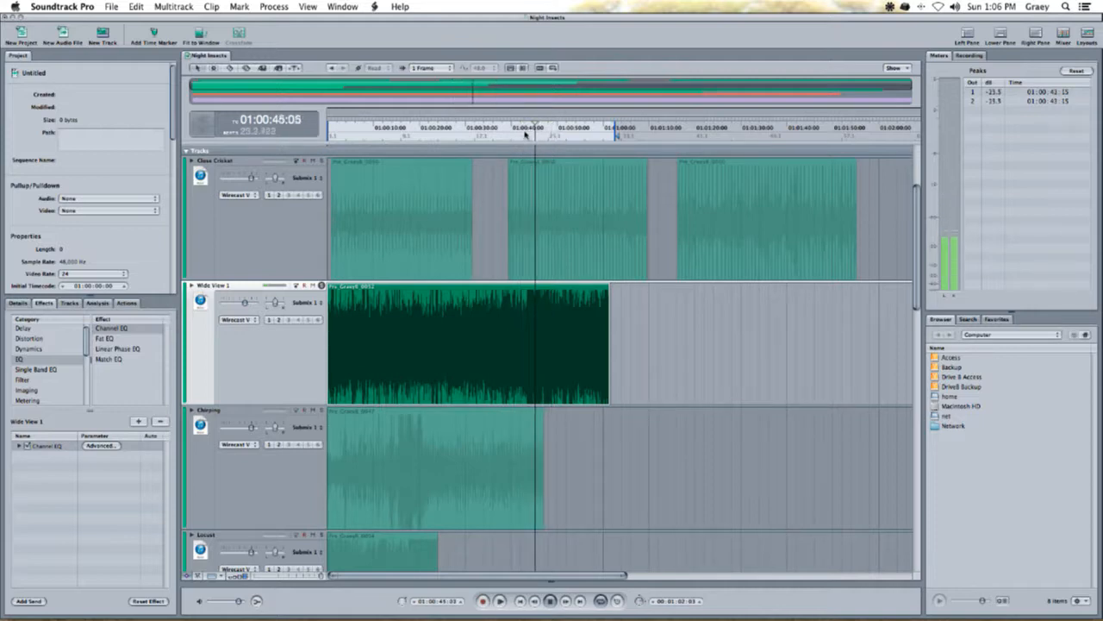
- Inspect and play the Wide View 1 waveform closely around 01:00:44, reducing the waveform height to expose the noise peaks
key("super+equal")
key("super+equal")
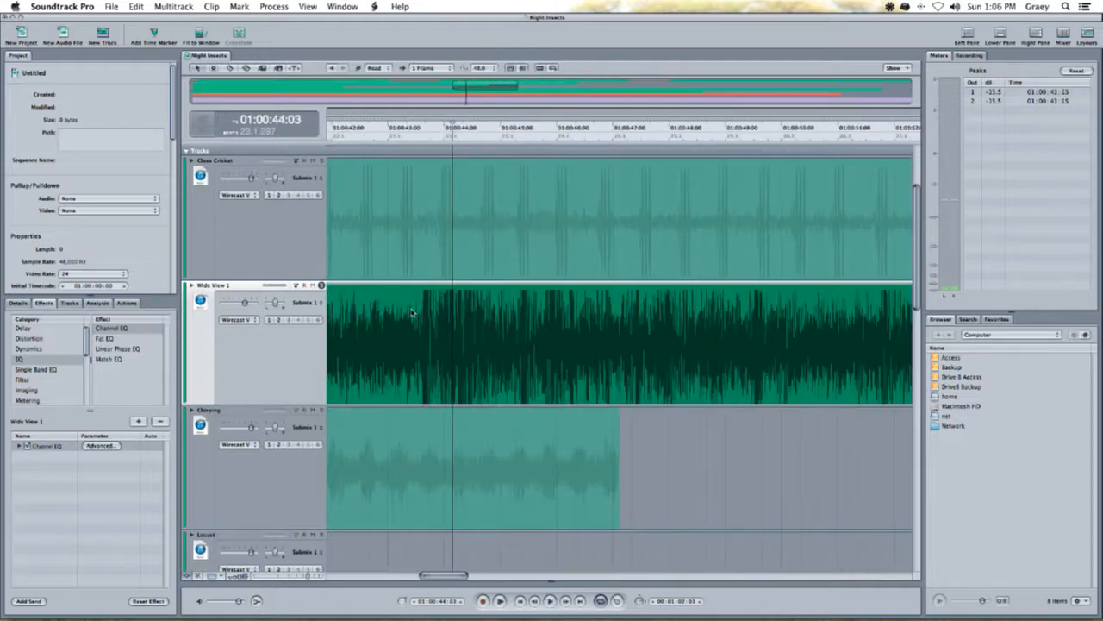
left_click(411, 312)
left_click(407, 132)
key("space")
key("space")
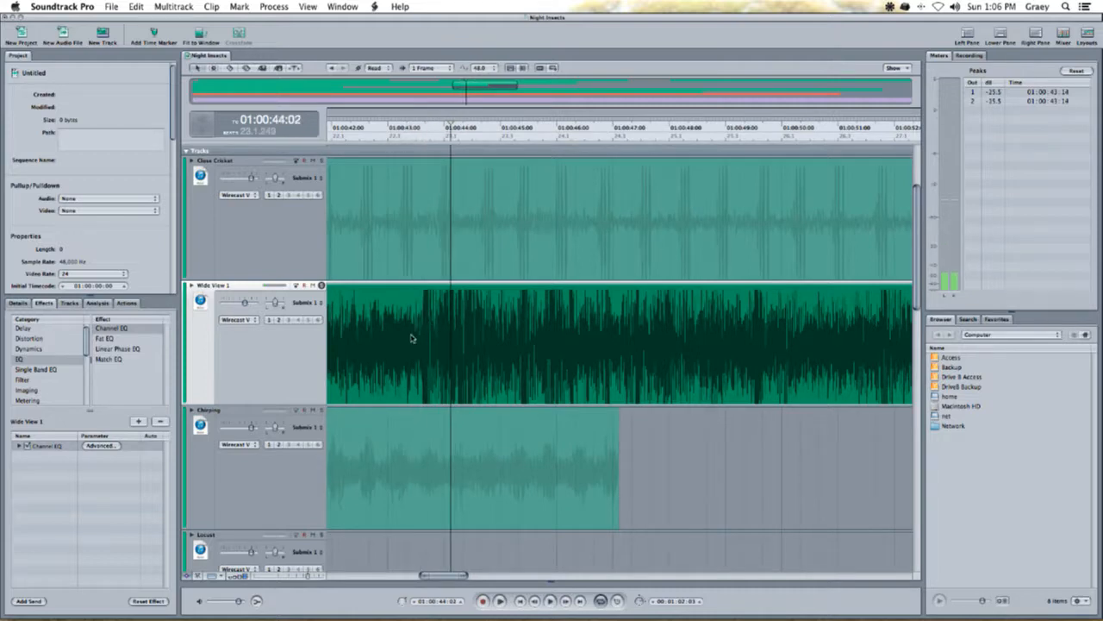
key("super+shift+minus")
key("super+shift+minus")
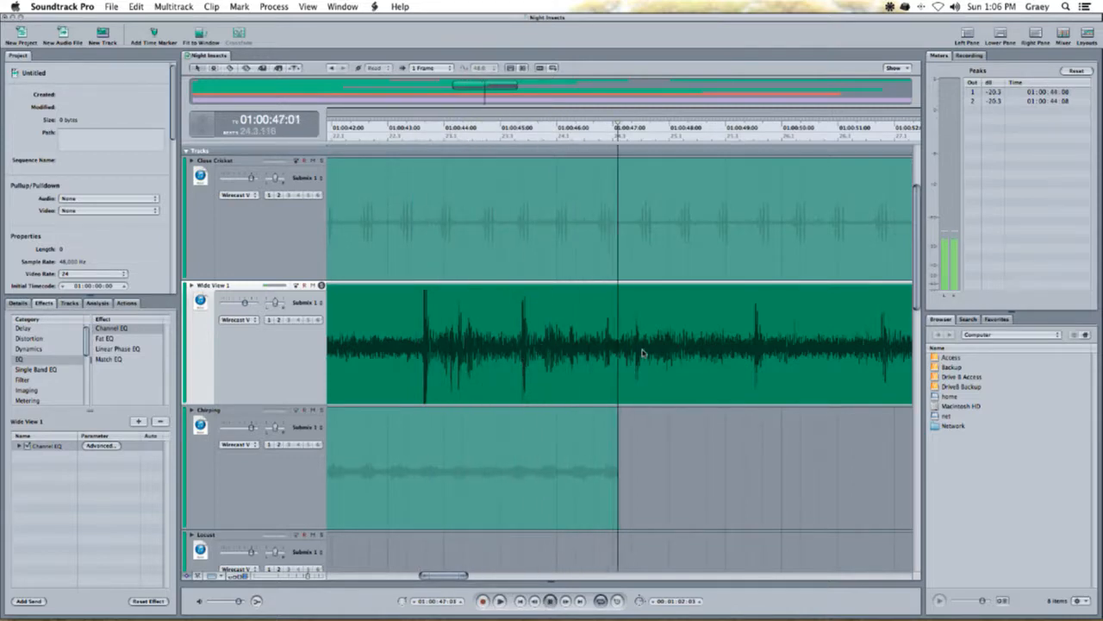
- Split the Wide View 1 clip at about 01:00:43 and 01:00:54 and delete the noisy section between the cuts
key("super+minus")
key("super+minus")
scroll(717, 347, "left", 10)
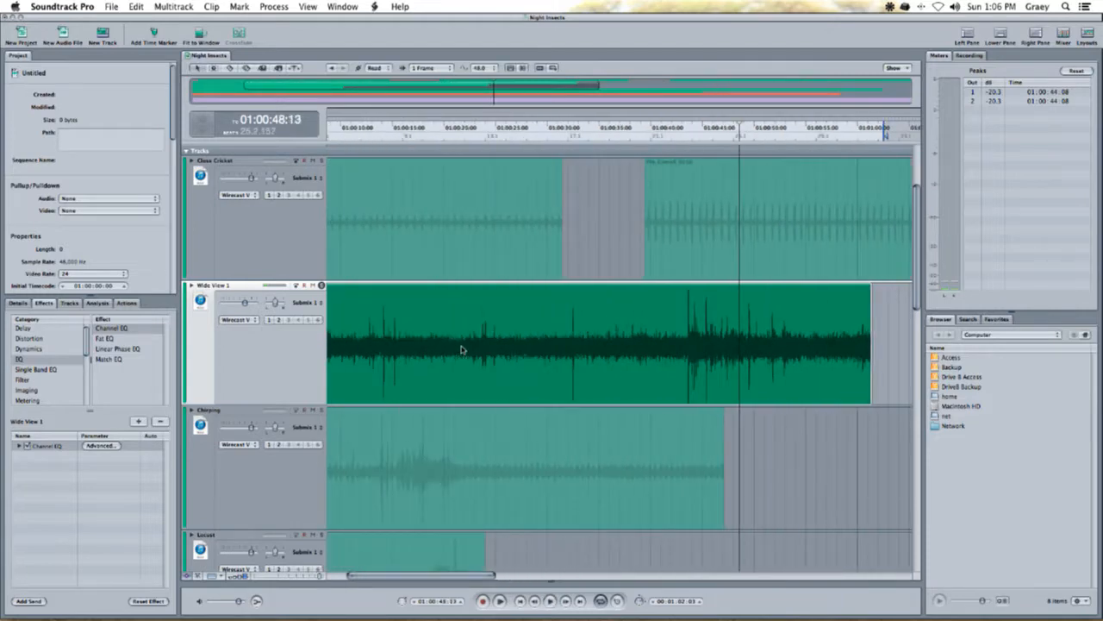
scroll(643, 327, "right", 3)
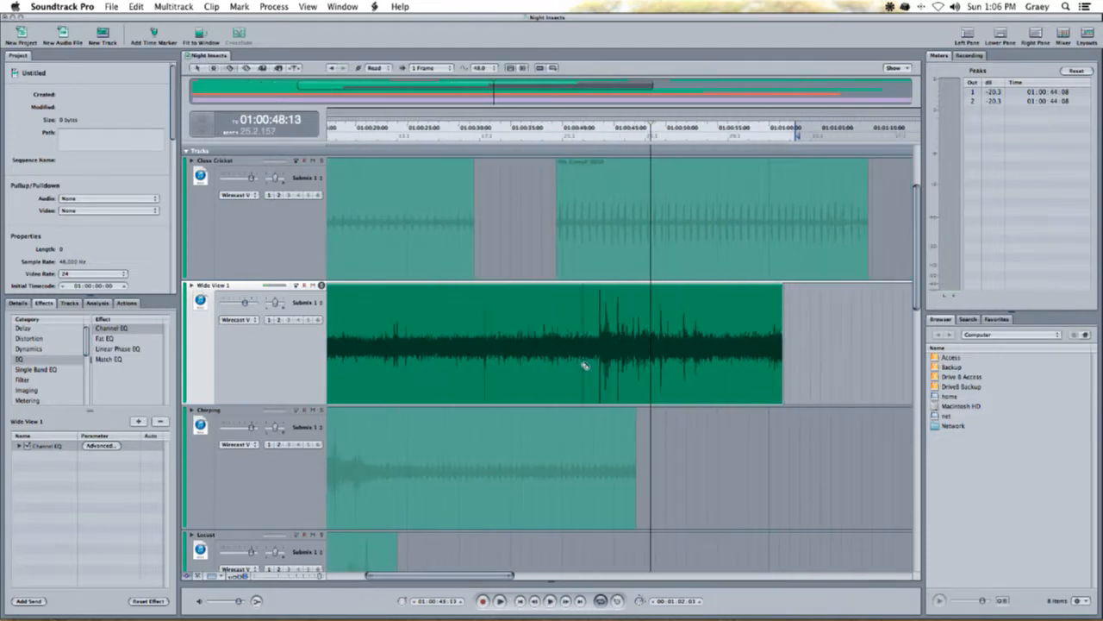
left_click(701, 348)
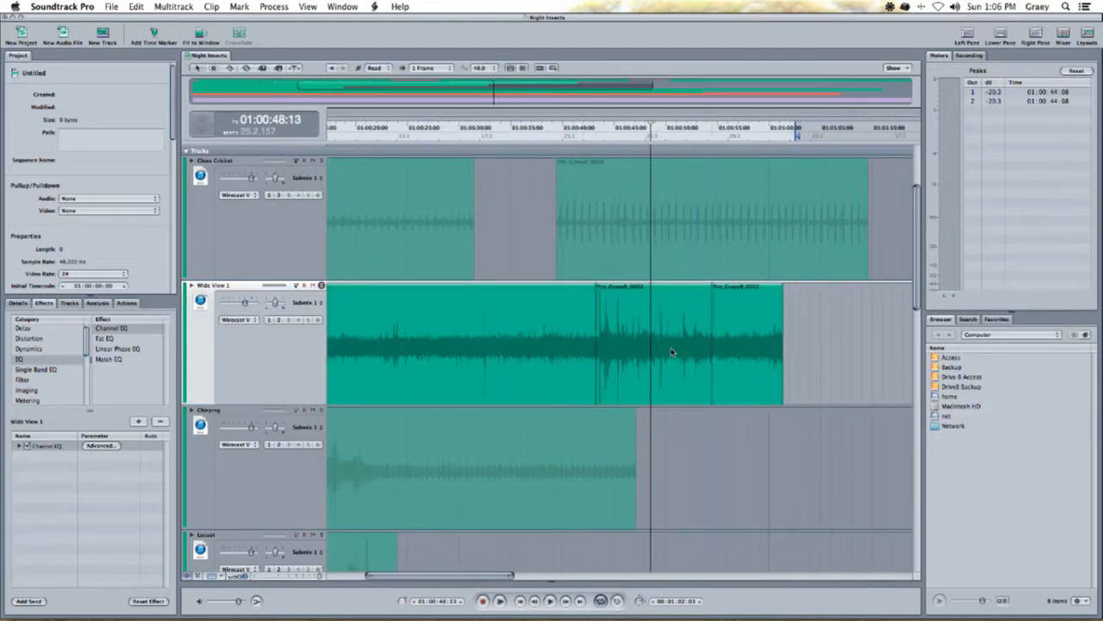
left_click(671, 352)
key("Delete")
- Move the remaining end piece of Wide View 1 back to overlap the first part with a crossfade, and place the playhead inside the overlap
left_click_drag(746, 363, 616, 360)
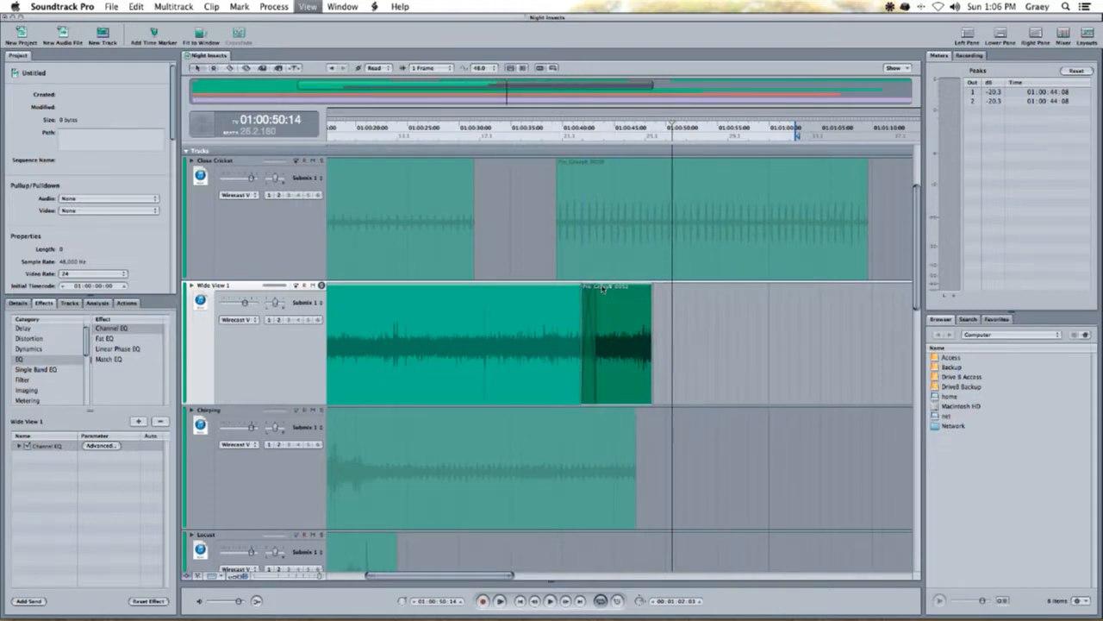
key("super+equal")
key("super+equal")
key("super+equal")
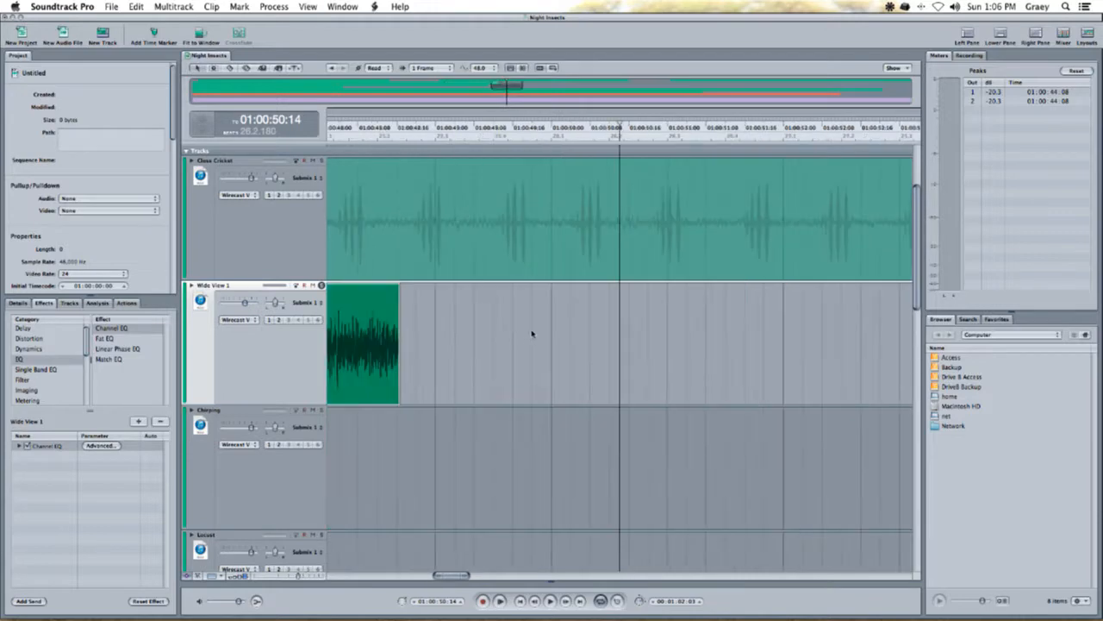
scroll(532, 333, "left", 5)
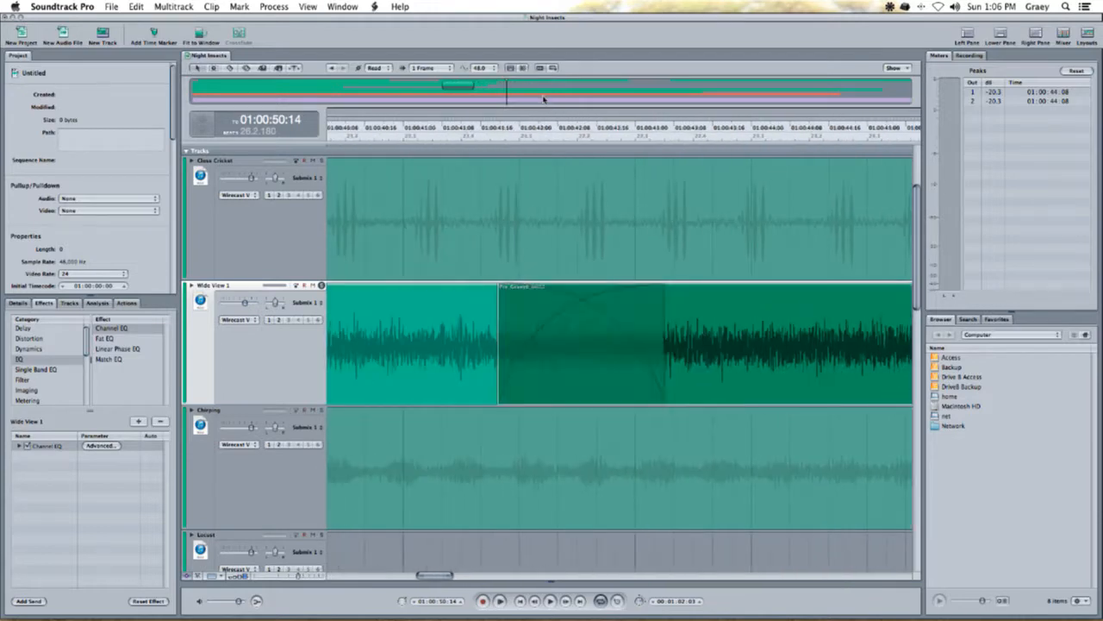
left_click(584, 130)
key("super+minus")
key("super+minus")
key("super+minus")
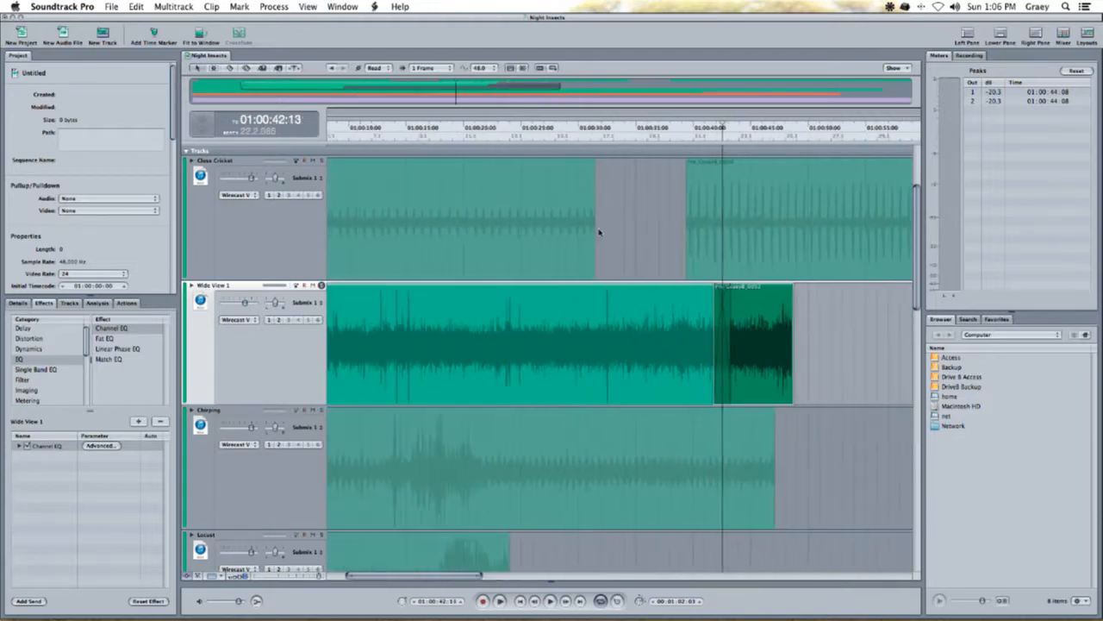
- Split Wide View 1 on both sides of the narrow noise spike at about 01:00:32 and remove the isolated spike
key("super+equal")
key("super+equal")
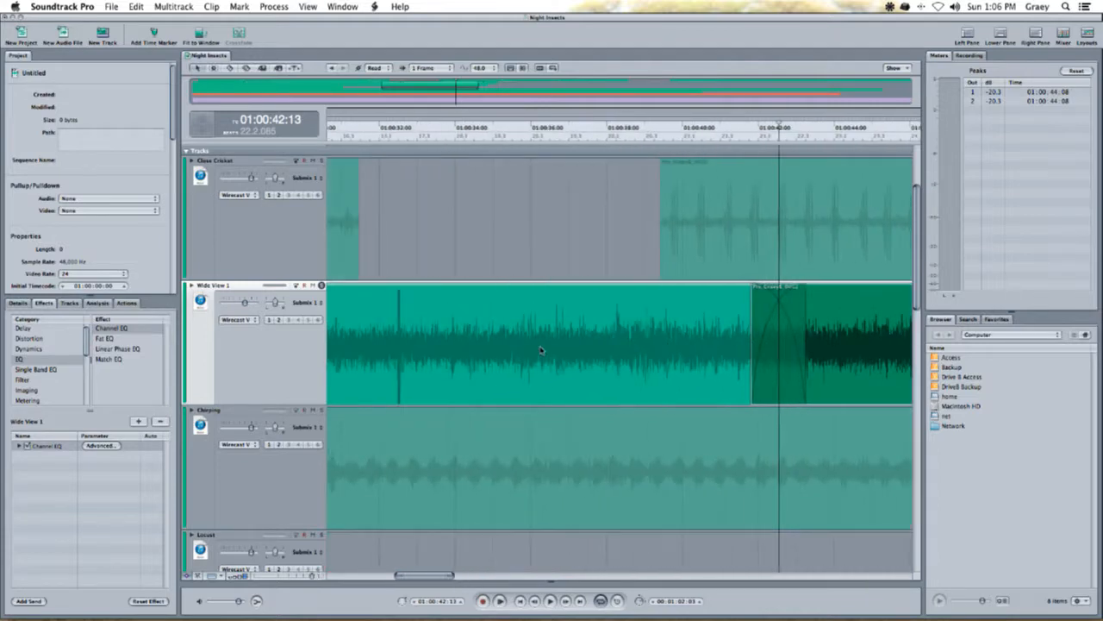
left_click_drag(401, 357, 412, 357)
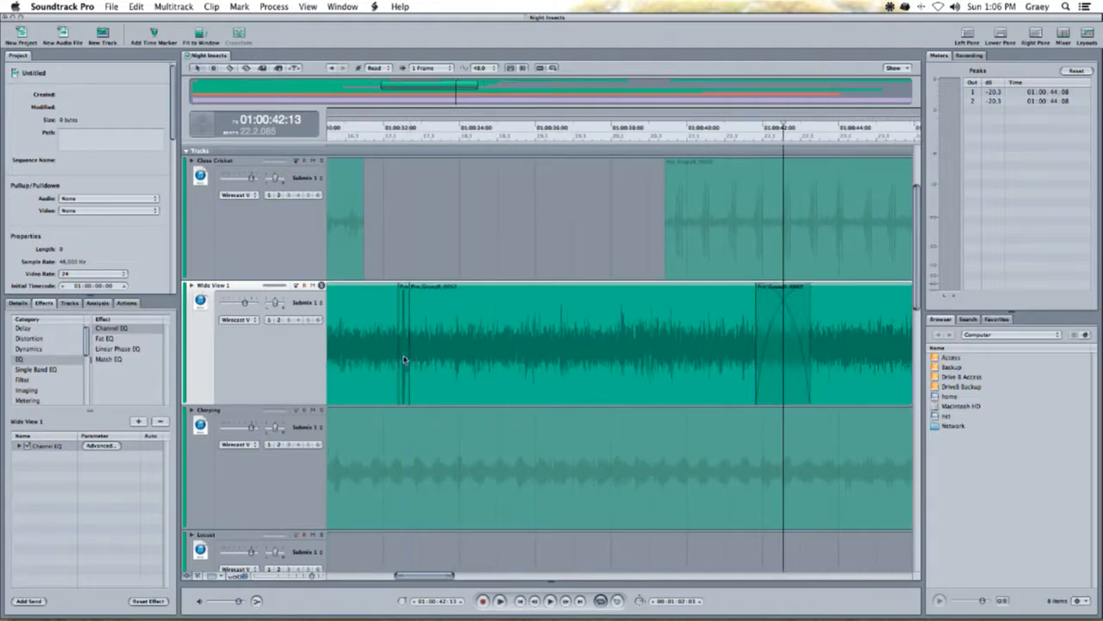
left_click(404, 357)
- Move the two Wide View 1 pieces after the 01:00:32 gap back together to overlap the first part with a crossfade
key("super+minus")
key("super+minus")
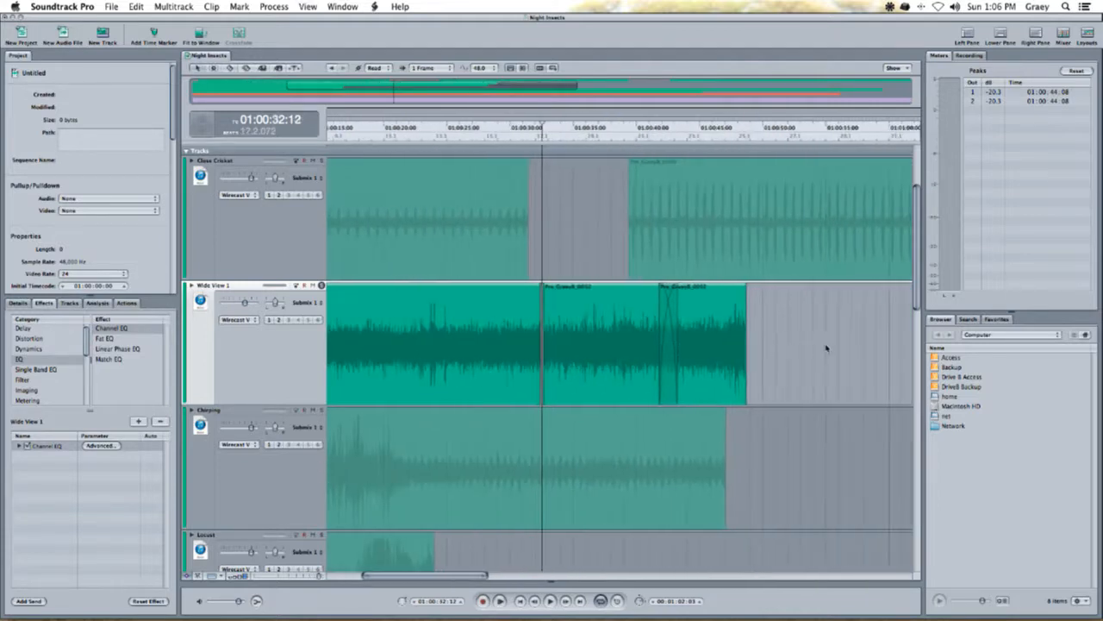
left_click_drag(609, 359, 599, 361)
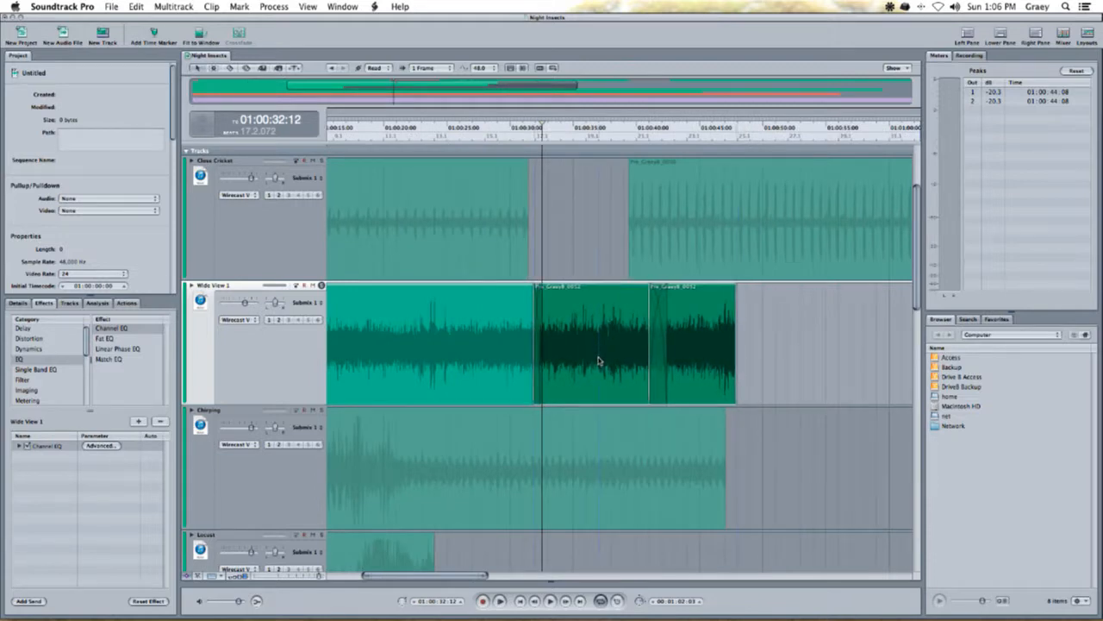
- Play Wide View 1 from about 01:00:05, then split out and delete the noise bursts at about 01:00:05 and from 01:00:07 to 01:00:09
scroll(472, 363, "left", 5)
scroll(446, 222, "left", 2)
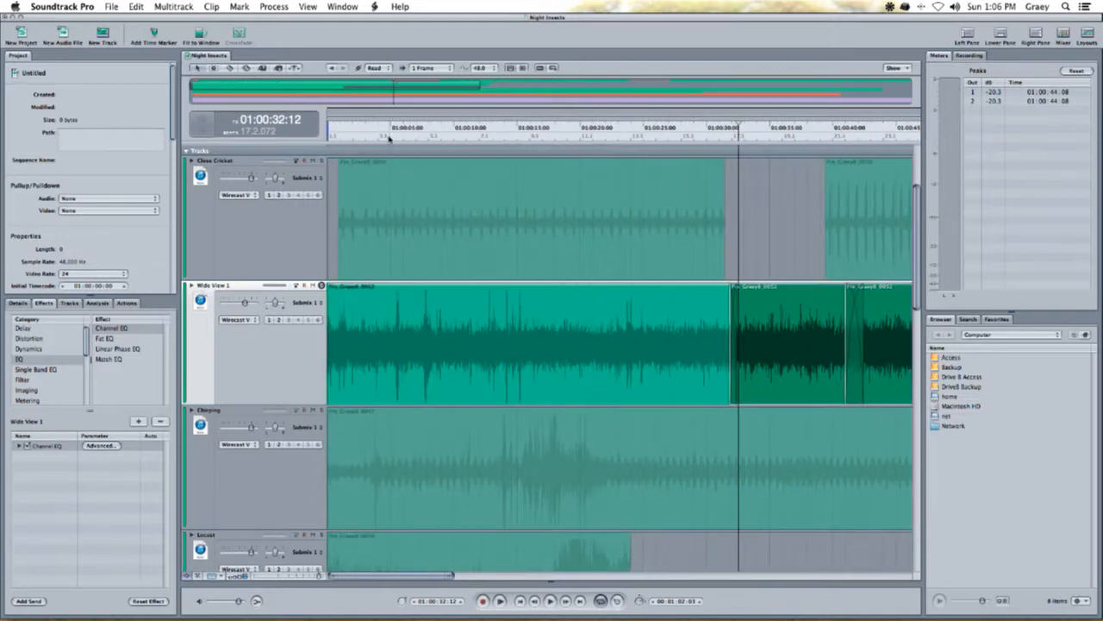
left_click(390, 138)
key("space")
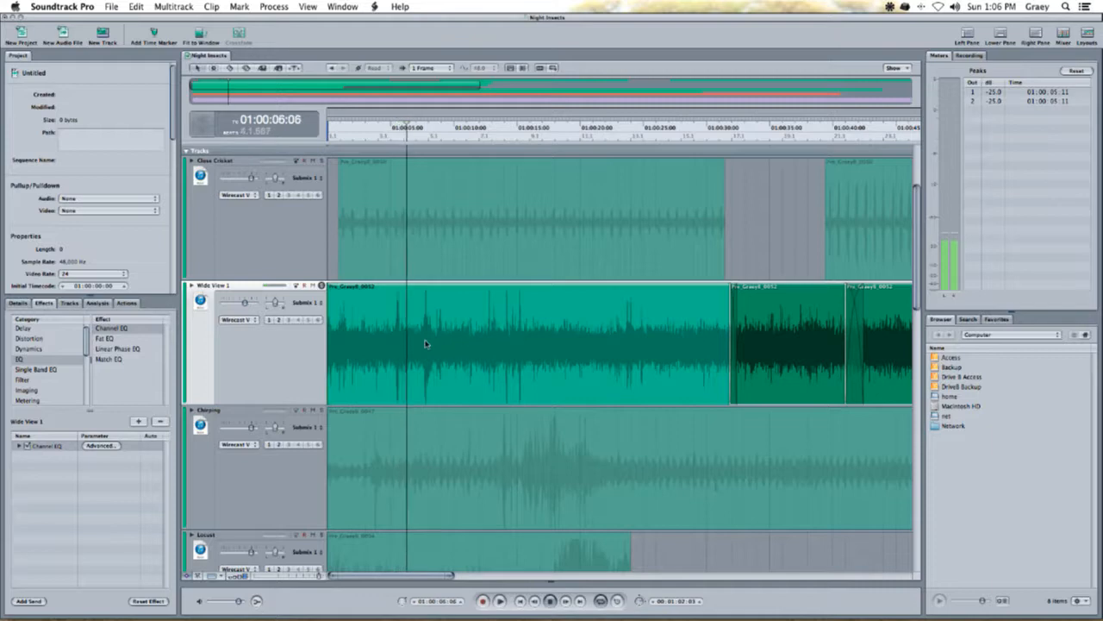
key("super+equal")
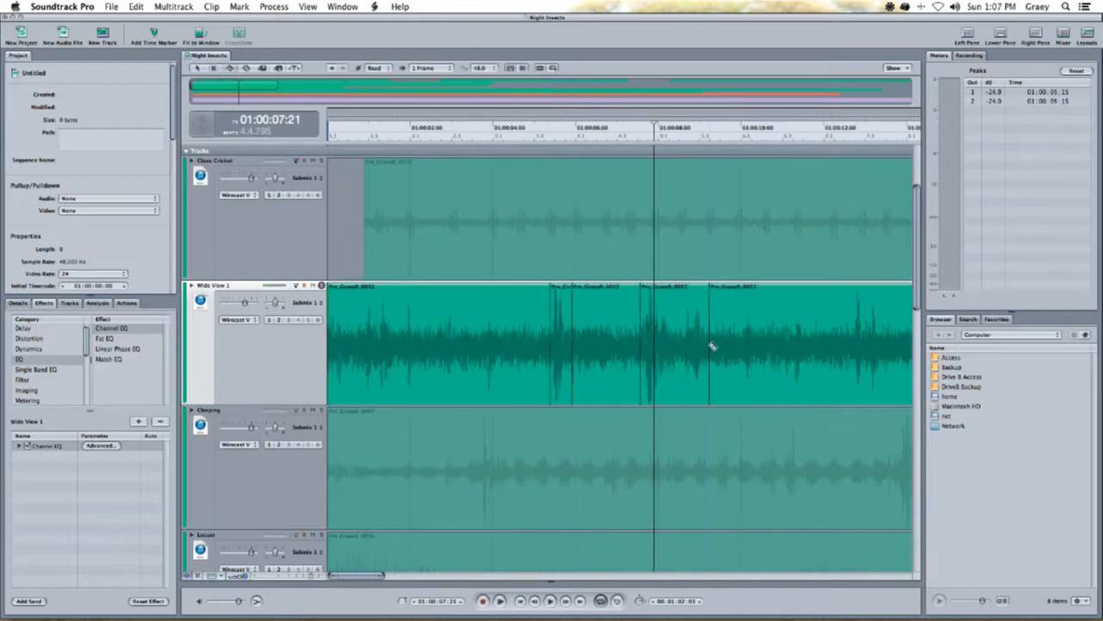
left_click(564, 336)
key("Delete")
left_click(691, 327)
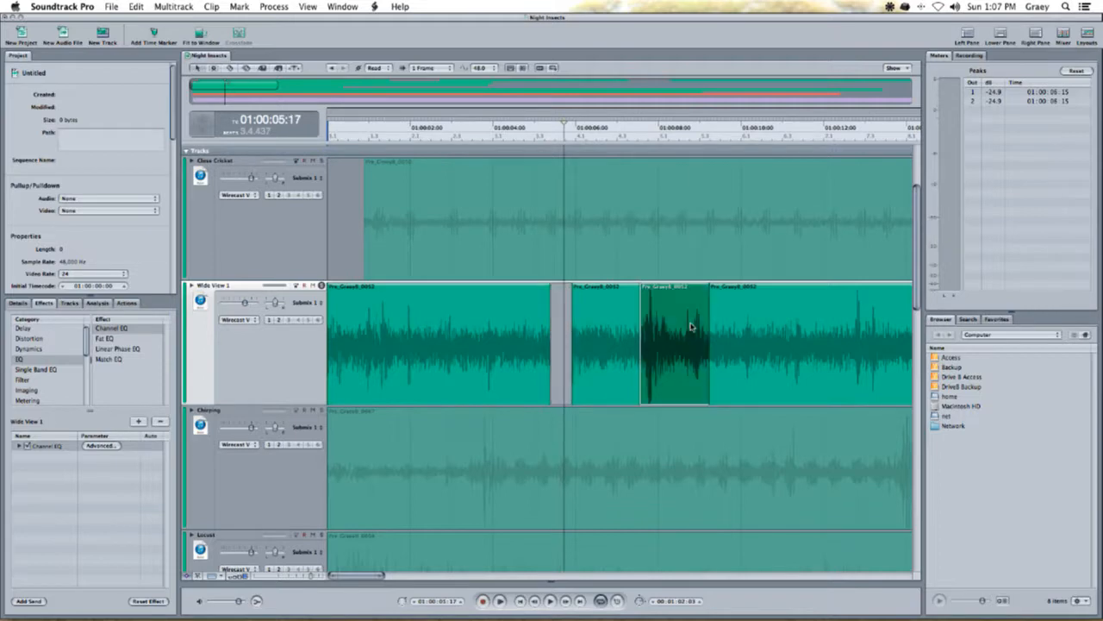
key("Delete")
- Close both gaps in Wide View 1 by moving the short middle piece and all following pieces back into crossfaded overlaps
left_click_drag(609, 348, 573, 350)
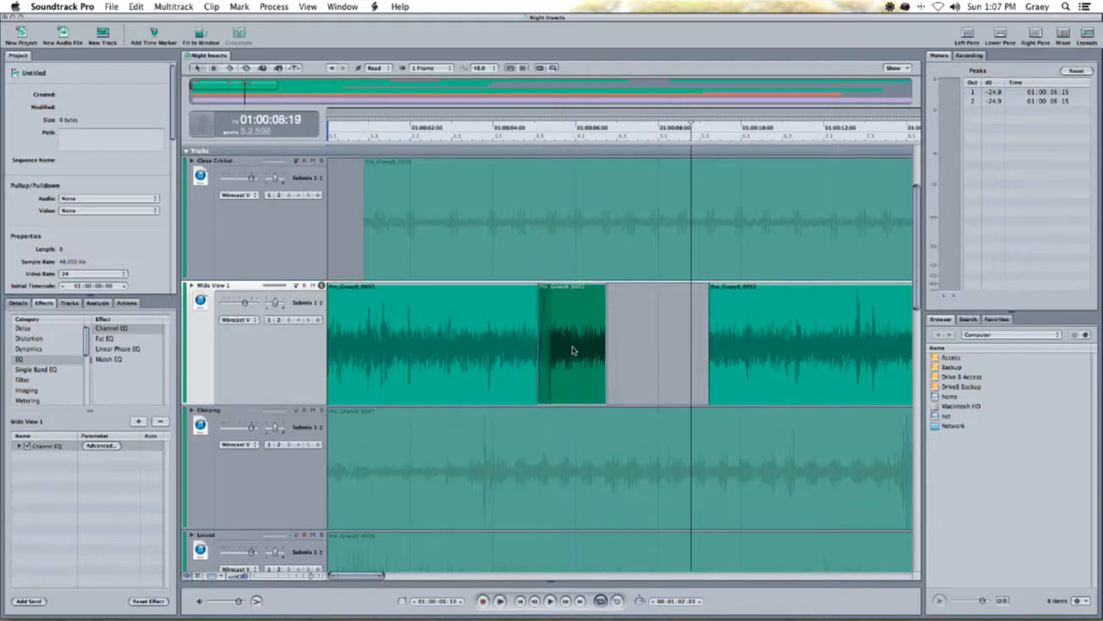
key("super+minus")
key("super+minus")
key("super+minus")
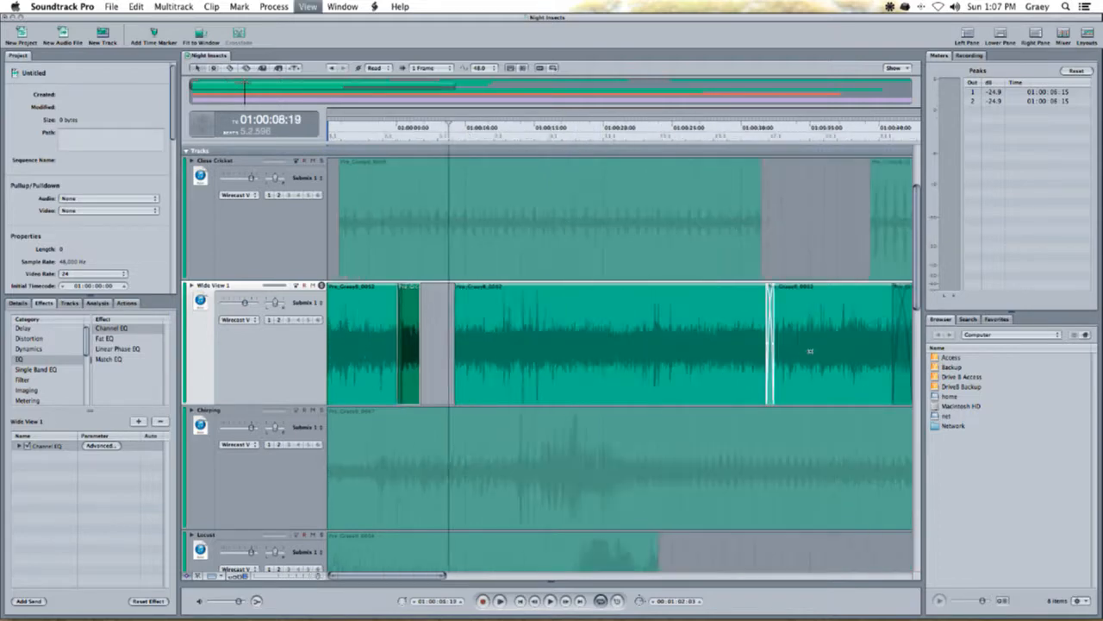
left_click_drag(792, 350, 401, 376)
key("super+equal")
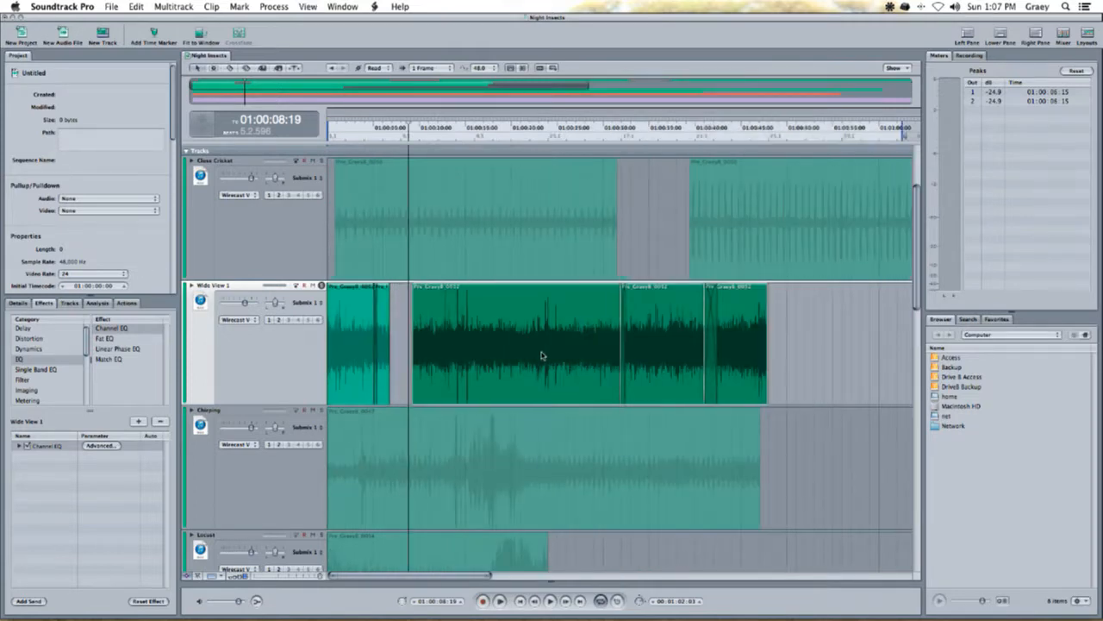
left_click_drag(543, 351, 514, 358)
key("super+equal")
key("super+equal")
key("super+equal")
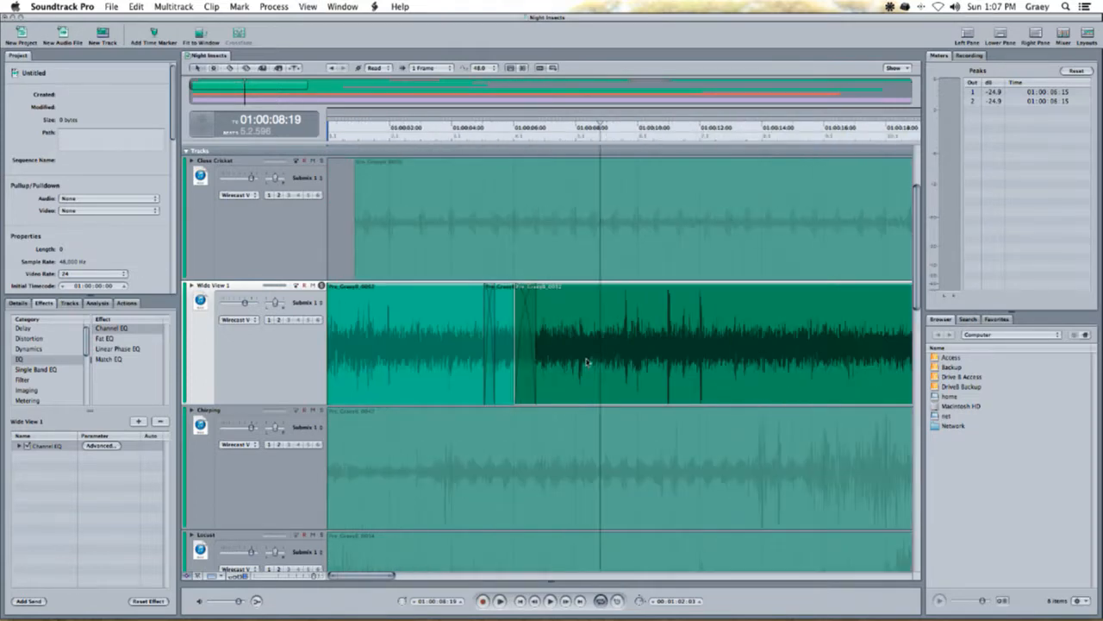
- Play Wide View 1 from about 01:00:09, split around the noise spikes near 01:00:11 and 01:00:12, and select the second spike
scroll(660, 353, "right", 1)
left_click(586, 141)
key("space")
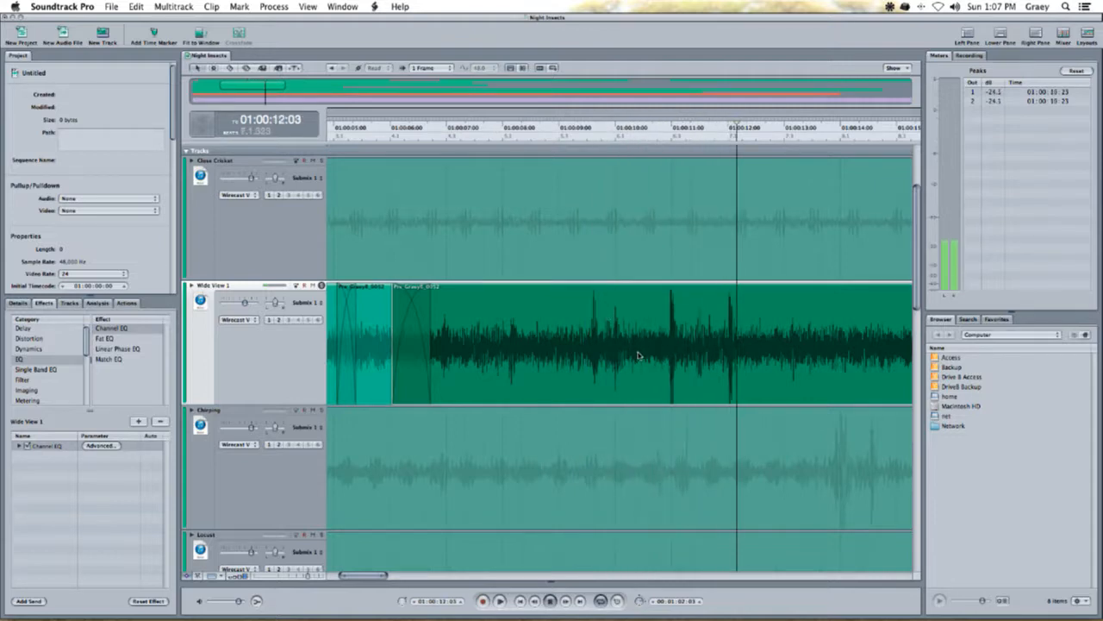
left_click(672, 350)
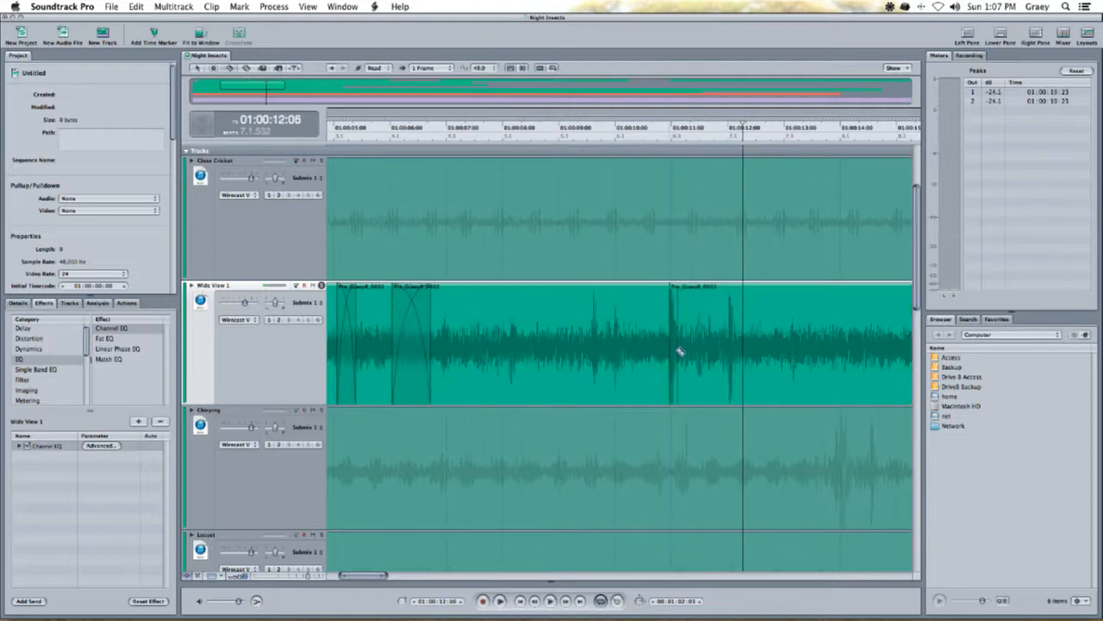
left_click(740, 346)
key("a")
left_click(733, 346)
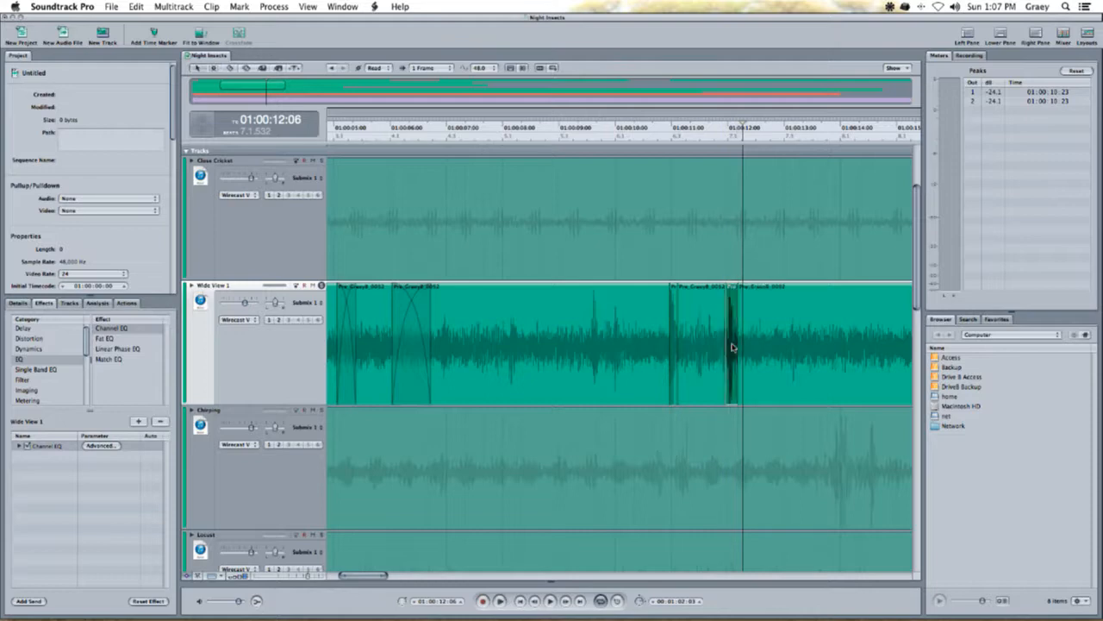
- Delete the short noise sections near 01:00:12 and 01:00:11 from the Wide View 1 track
key("Delete")
left_click(669, 339)
left_click(673, 339)
key("Delete")
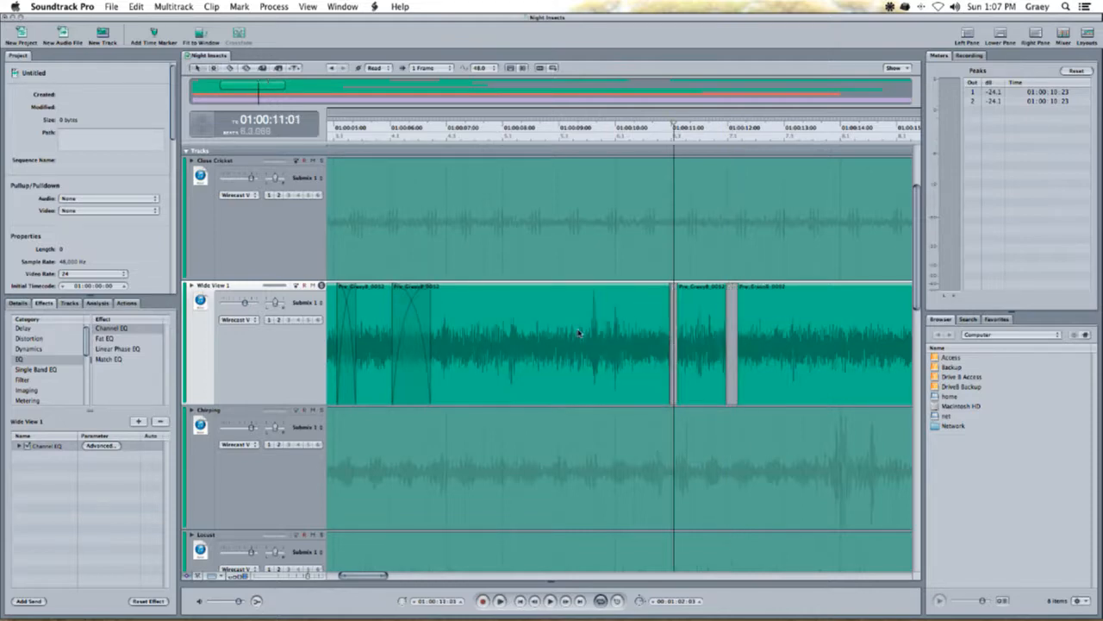
- Play the audio before 01:00:10 to locate the noise peak, and delete that short section from Wide View 1
left_click(589, 138)
key("space")
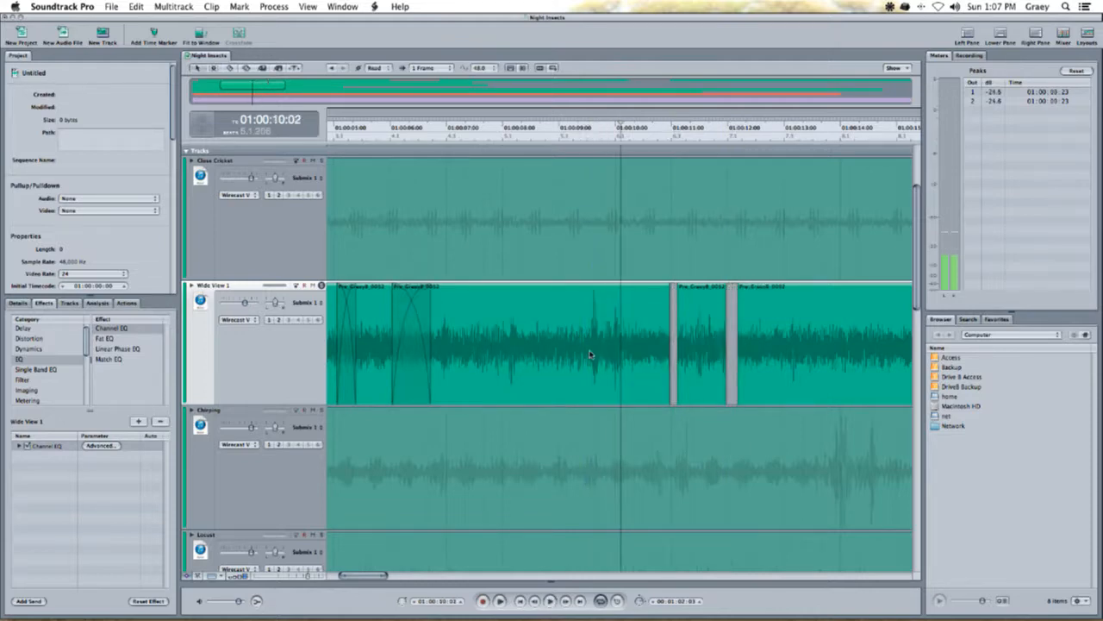
key("a")
left_click(597, 342)
key("Delete")
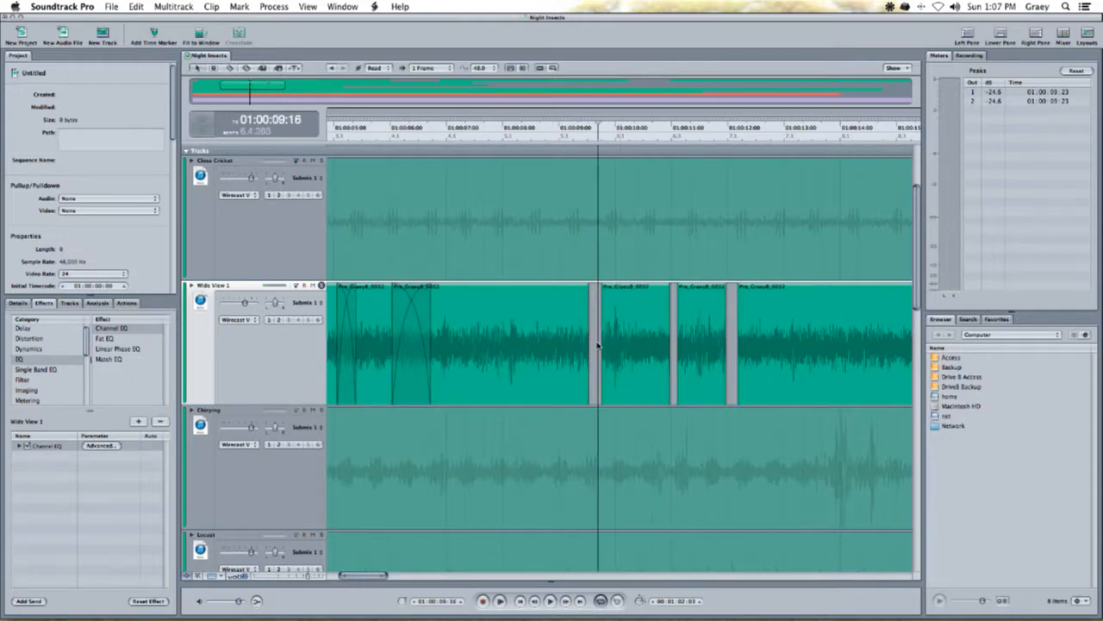
- Slide the later Wide View 1 clips earlier so they close the three gaps and overlap in crossfades
key("super+minus")
mouse_move(660, 330)
left_mouse_down()
mouse_move(632, 339)
mouse_move(670, 337)
mouse_move(651, 340)
left_mouse_up()
left_click_drag(761, 343, 516, 348)
key("super+minus")
key("super+minus")
key("super+minus")
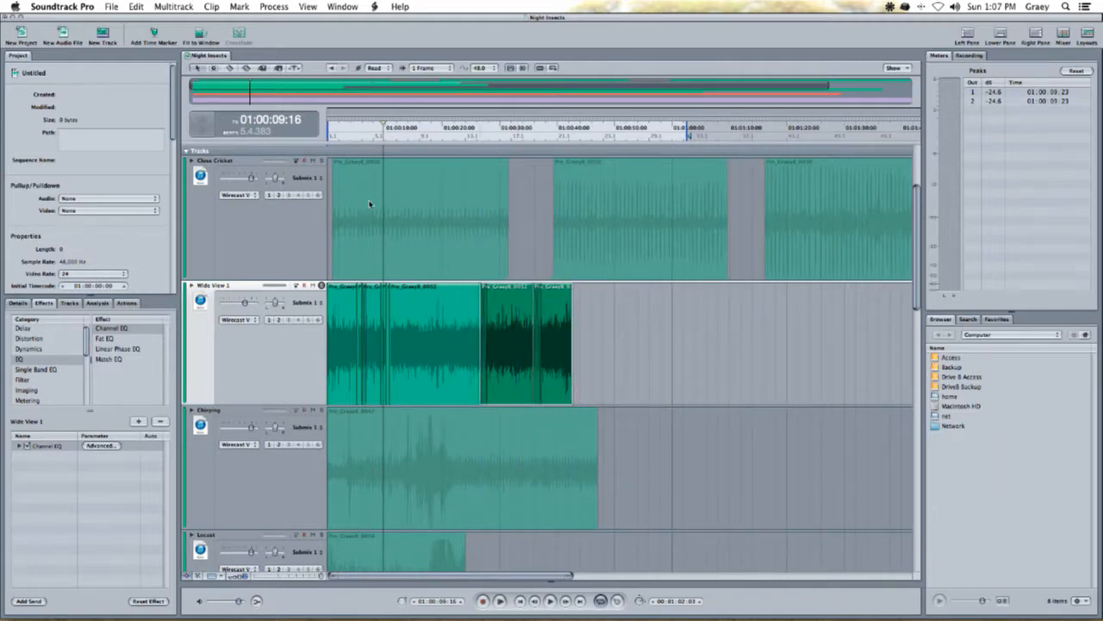
- Play Wide View 1 from near its start to check how the new crossfades sound
left_click(329, 133)
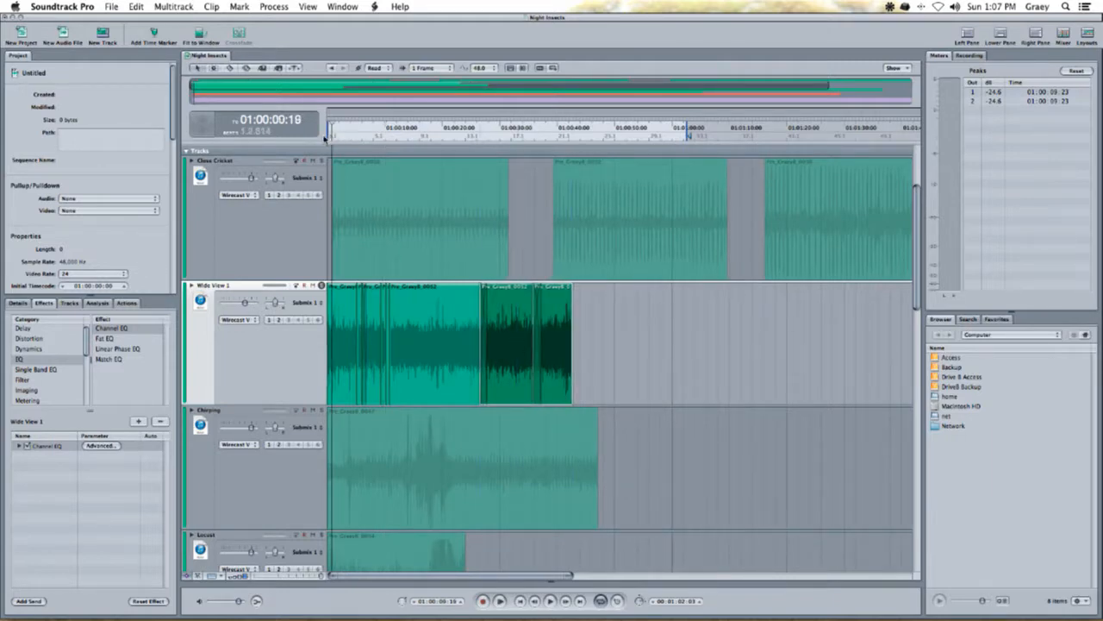
key("space")
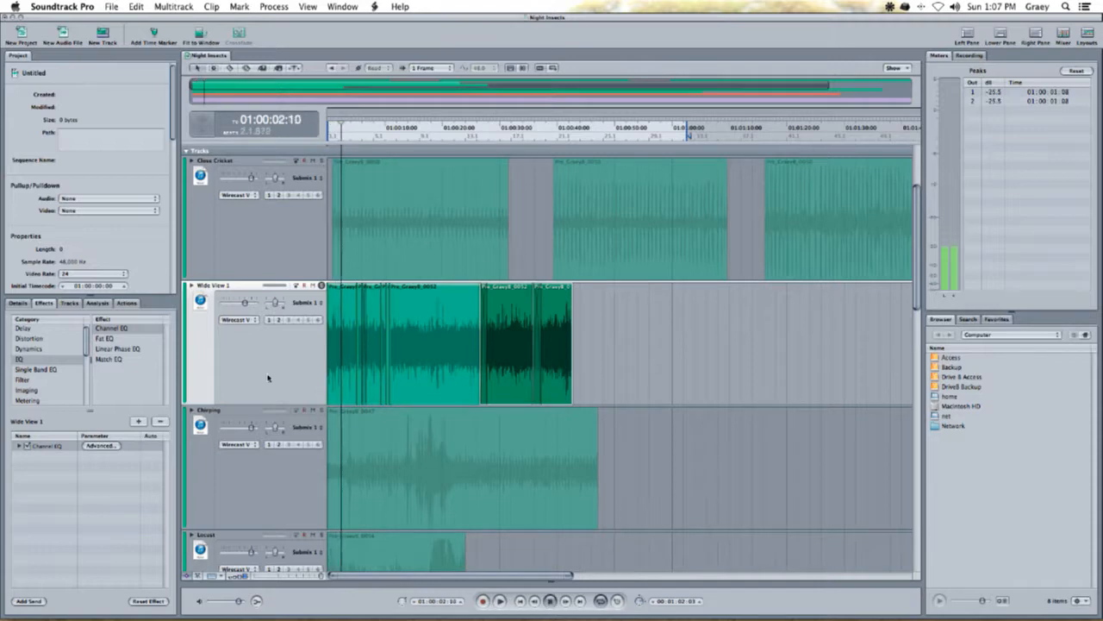
key("super+equal")
key("super+equal")
key("super+equal")
key("super+equal")
key("super+equal")
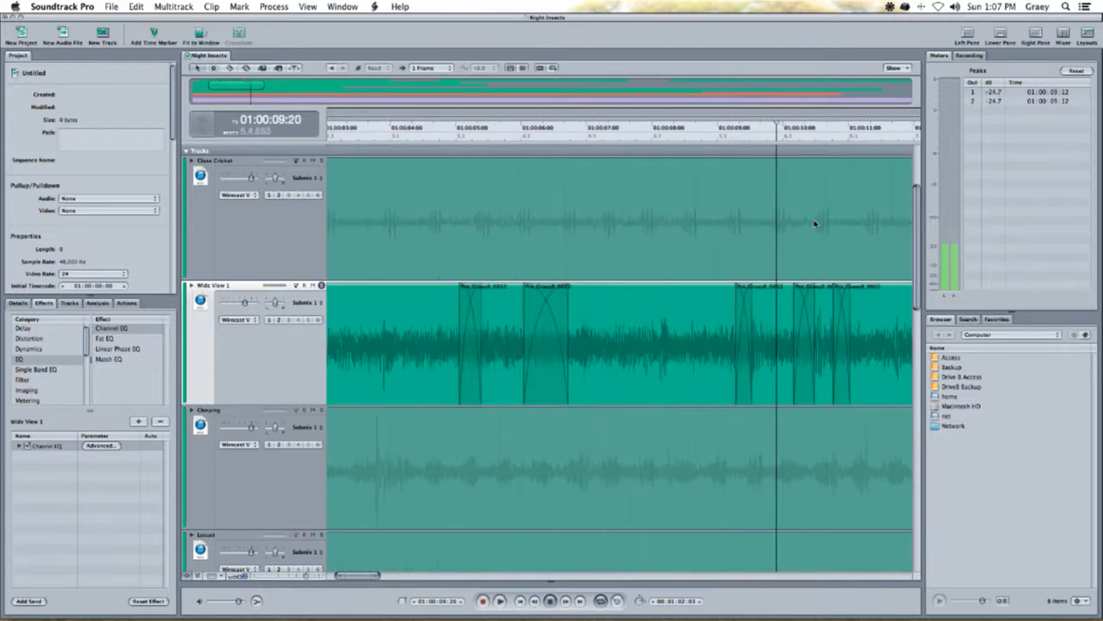
key("super+minus")
key("super+minus")
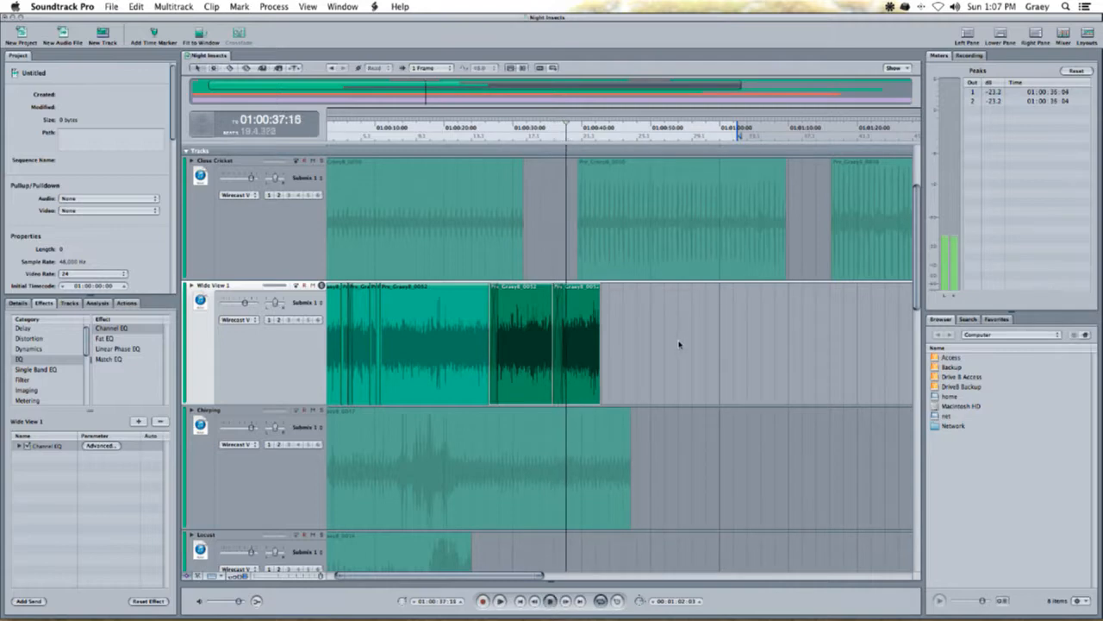
- Split the last Wide View 1 clip where the second Close Cricket clip starts, and delete the part after the split
key("super+minus")
key("super+equal")
key("super+equal")
key("super+equal")
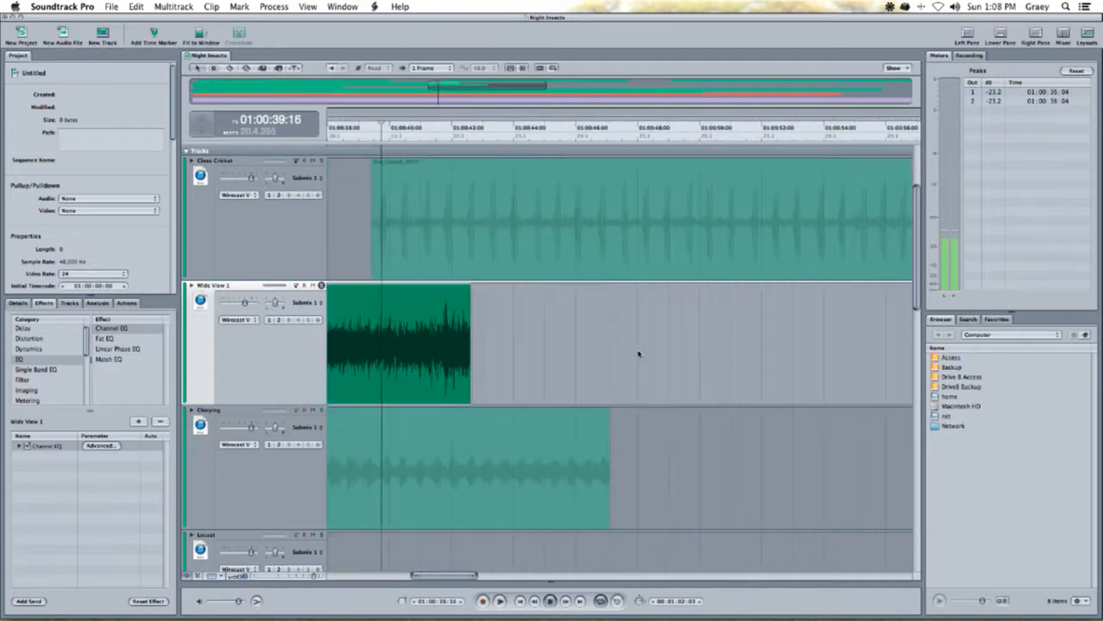
key("space")
scroll(418, 346, "left", 5)
key("b")
left_click(432, 337)
key("a")
left_click(462, 339)
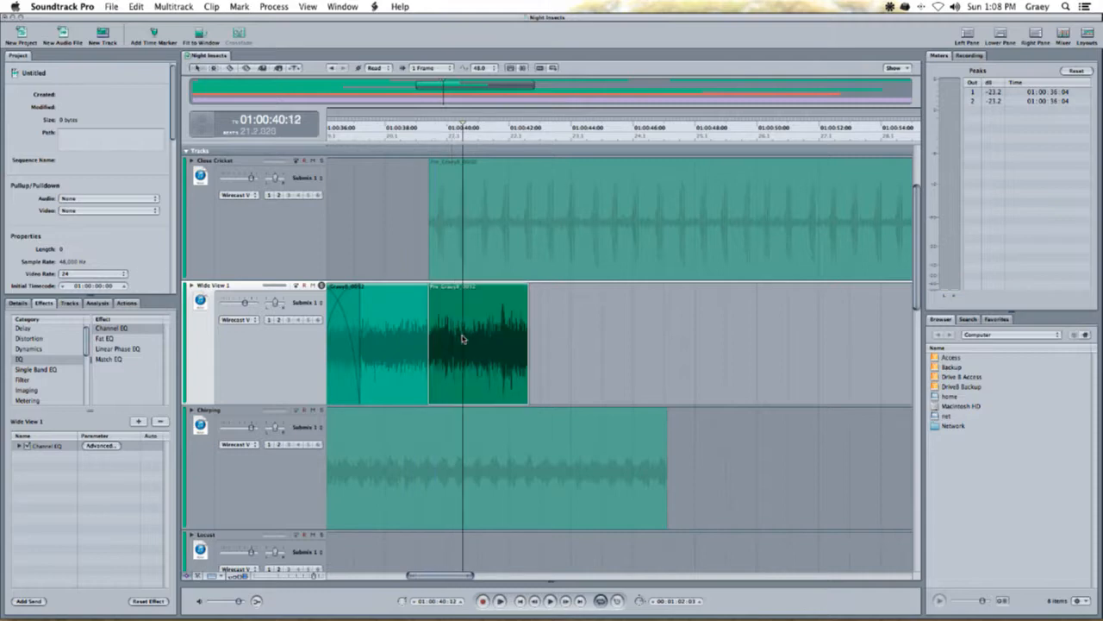
key("Delete")
- Play Wide View 1 from about 01:00:37 to check its trimmed ending
left_click(364, 137)
key("space")
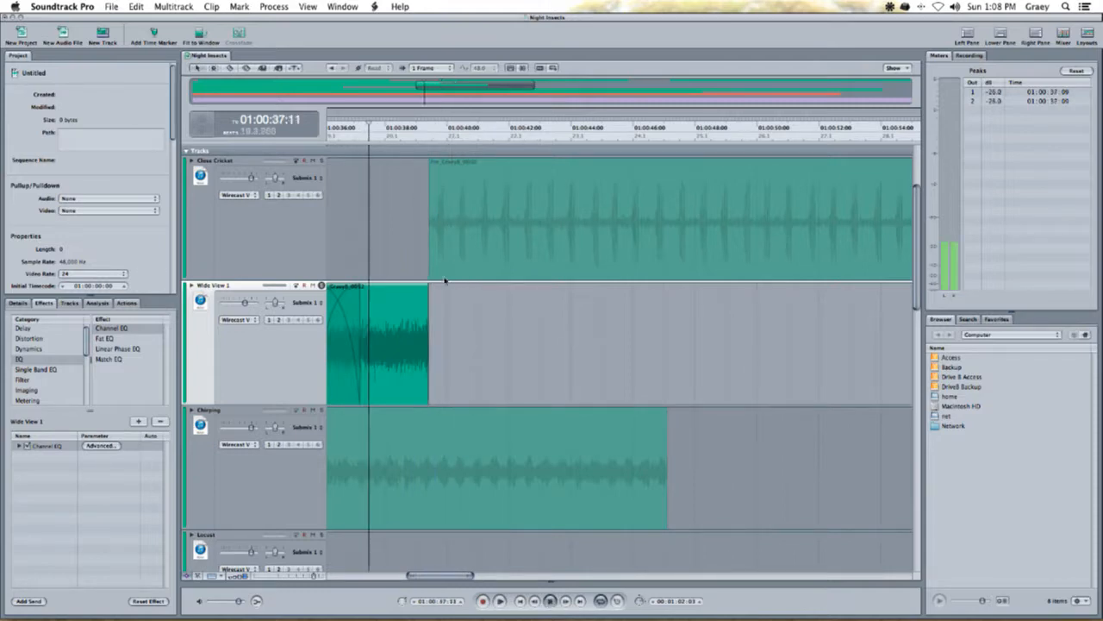
key("super+minus")
key("super+minus")
key("super+minus")
key("space")
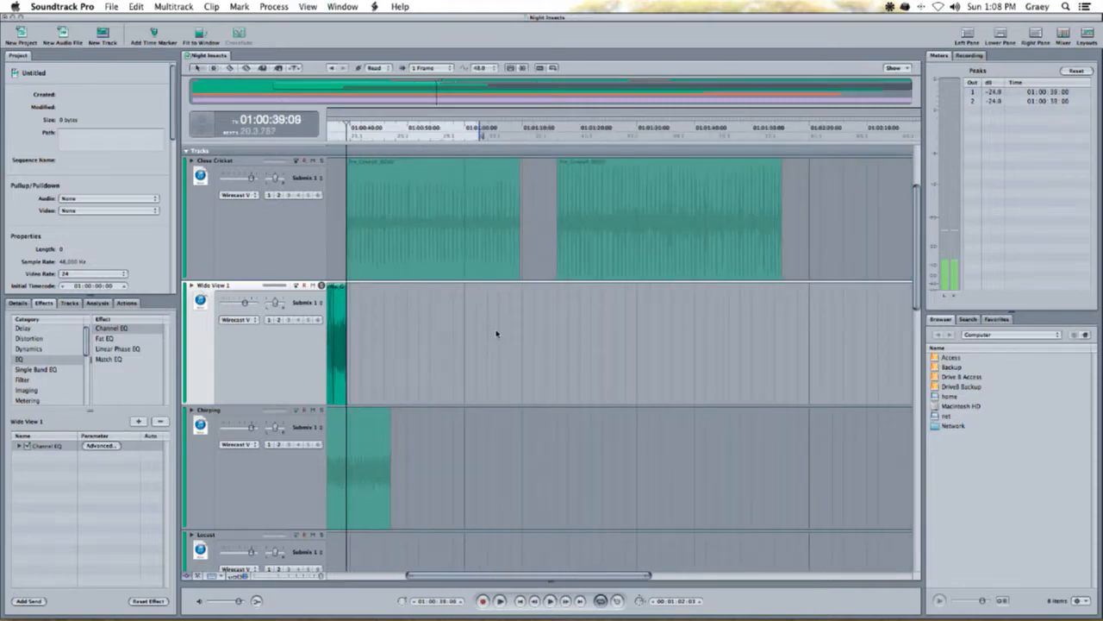
- Replay the edited Wide View 1 track from the beginning and review the joins between its clips
scroll(496, 333, "left", 5)
key("Home")
key("space")
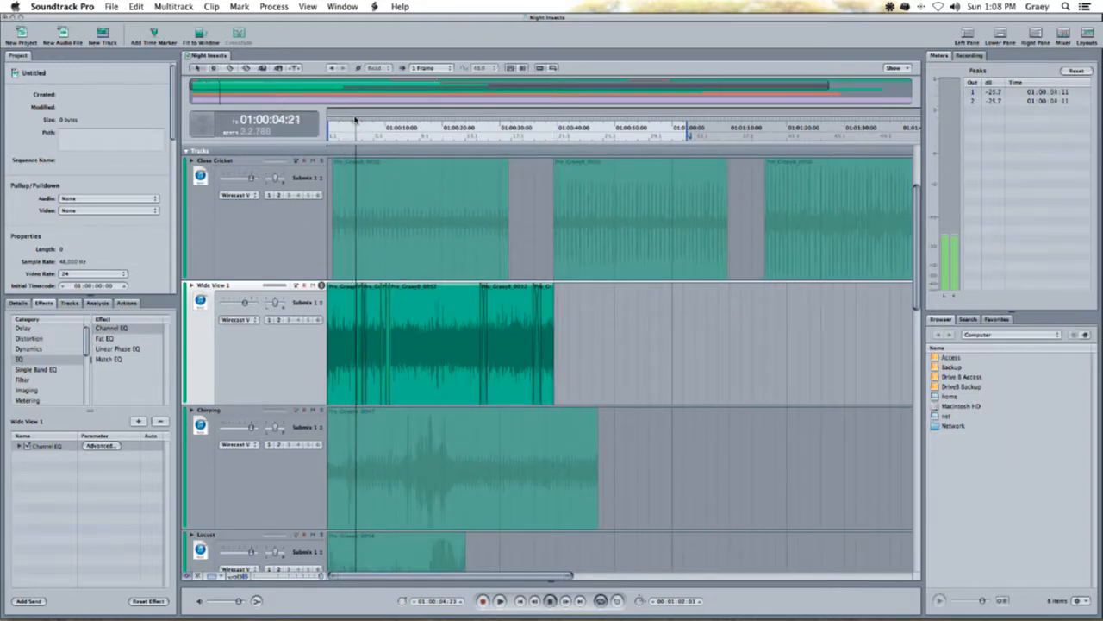
left_click(497, 134)
left_click_drag(539, 135, 333, 134)
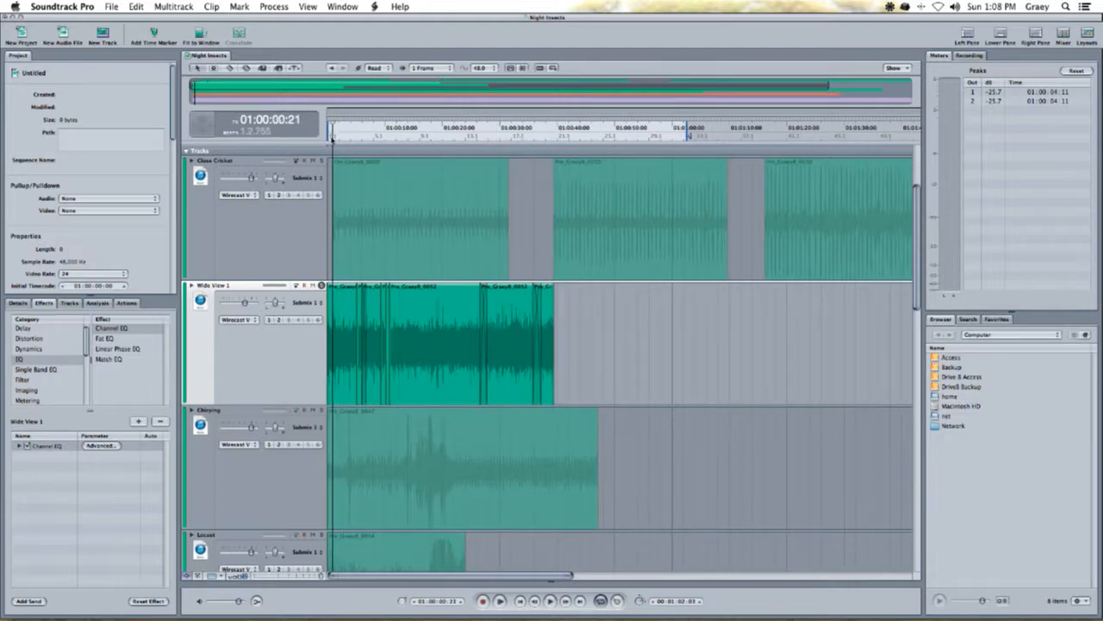
key("super+equal")
key("super+equal")
key("super+equal")
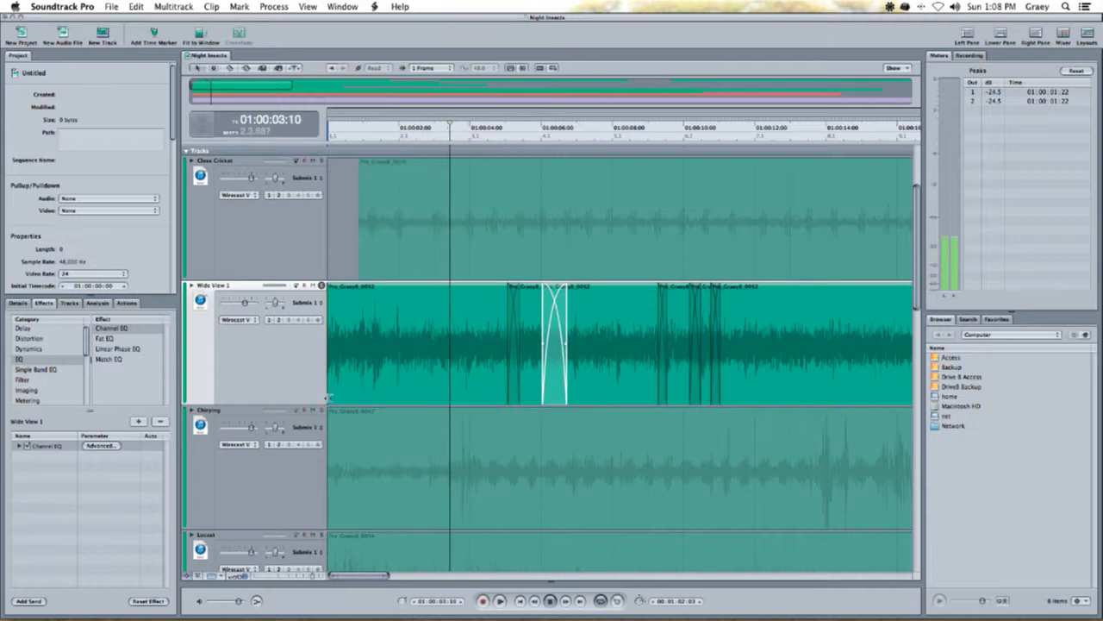
key("super+minus")
key("super+minus")
key("super+minus")
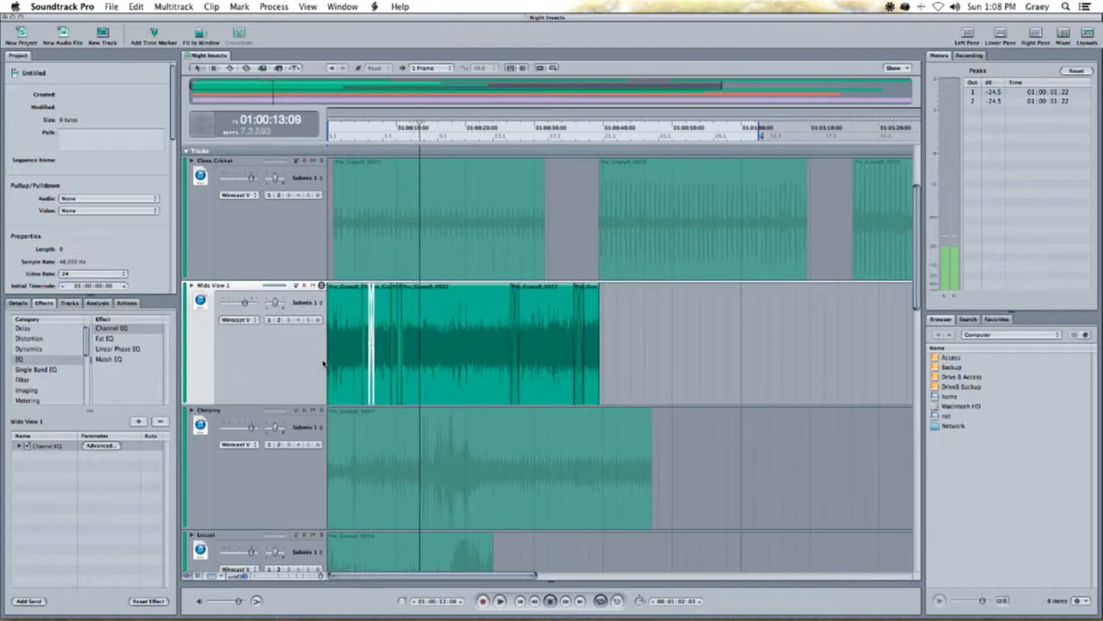
- Add the Waves C4 (s) multiband effect to the Wide View 1 track
scroll(48, 383, "down", 5)
left_click(45, 398)
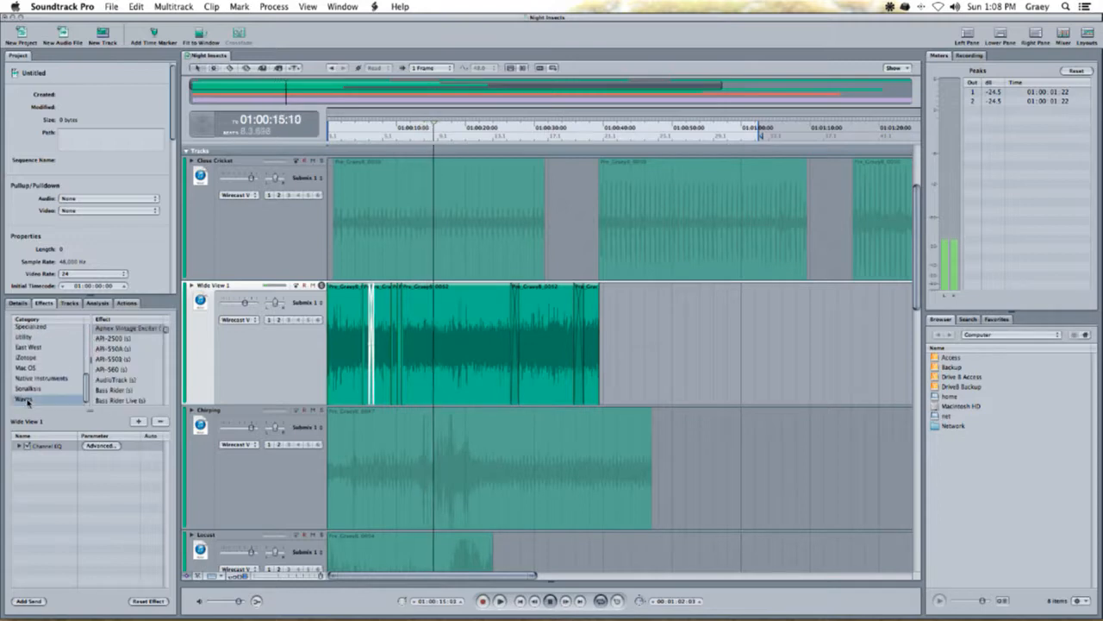
left_click(460, 348)
key("space")
left_click_drag(166, 330, 165, 338)
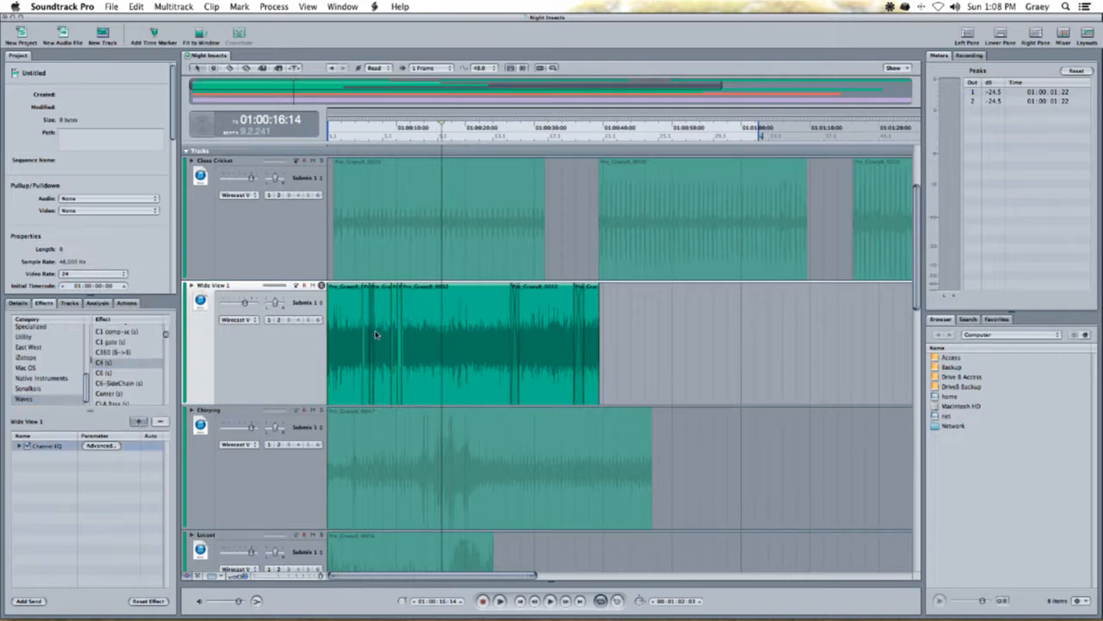
left_click_drag(352, 371, 459, 351)
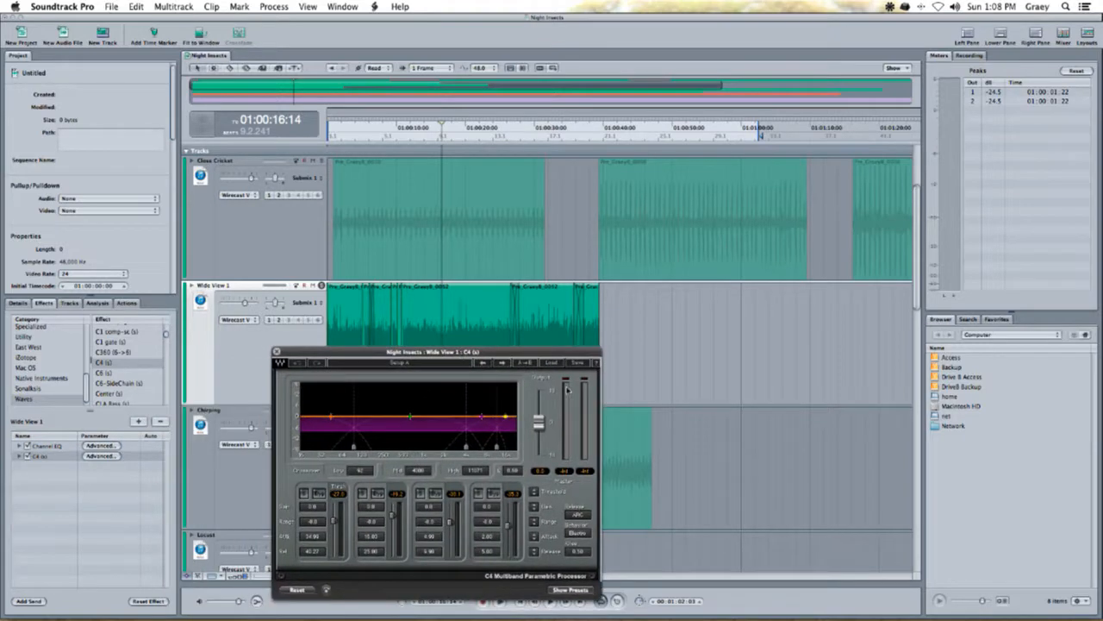
- Raise the C4's range to a positive value and lower its gain on all four bands, with the track playing
left_click_drag(535, 521, 535, 507)
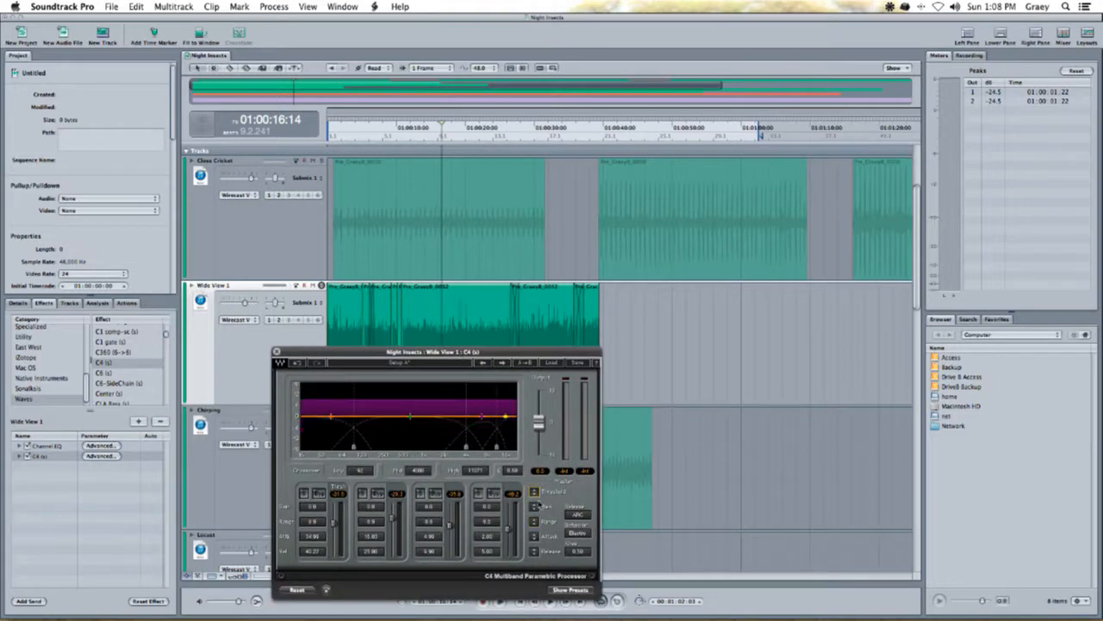
left_click_drag(534, 507, 534, 515)
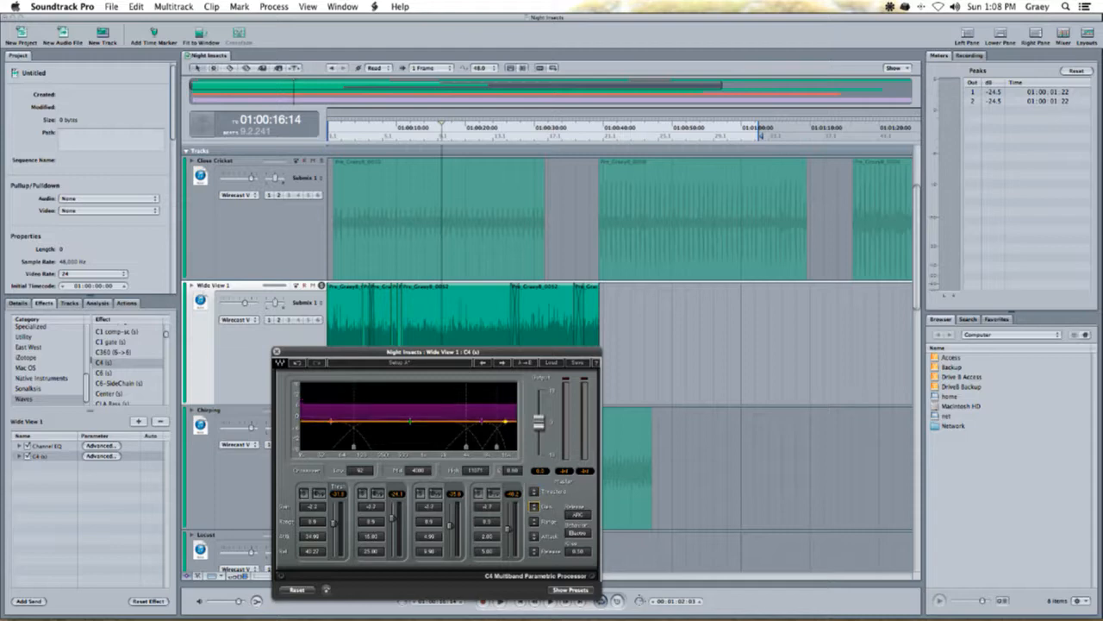
left_click(406, 129)
key("space")
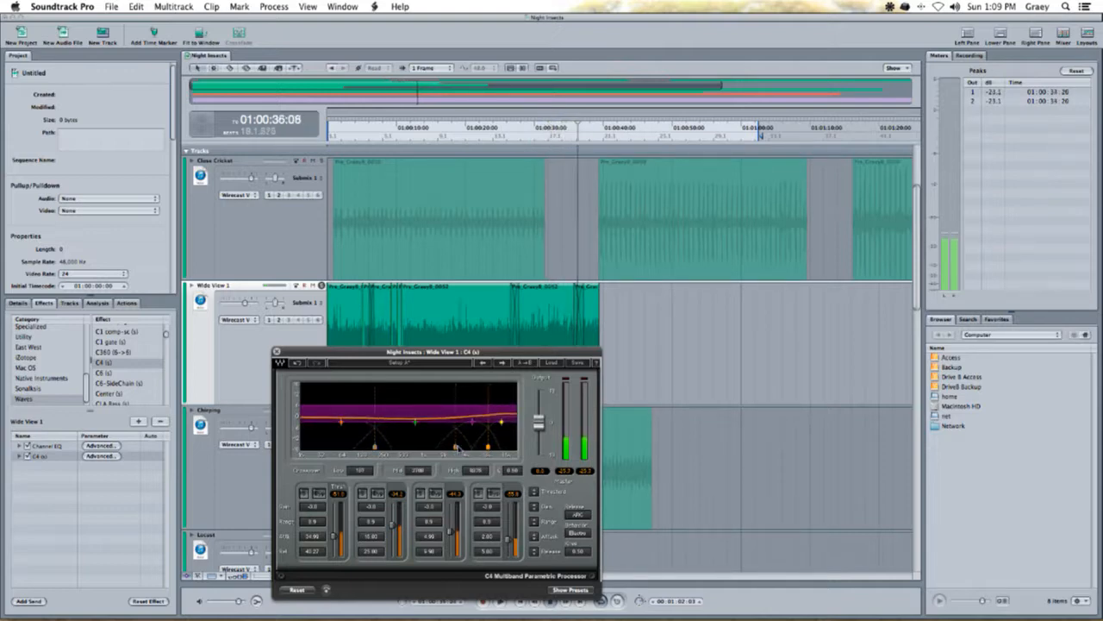
- Replay from about 01:00:11, adjust the C4's master threshold, and lower its mid crossover frequency
left_click(404, 134)
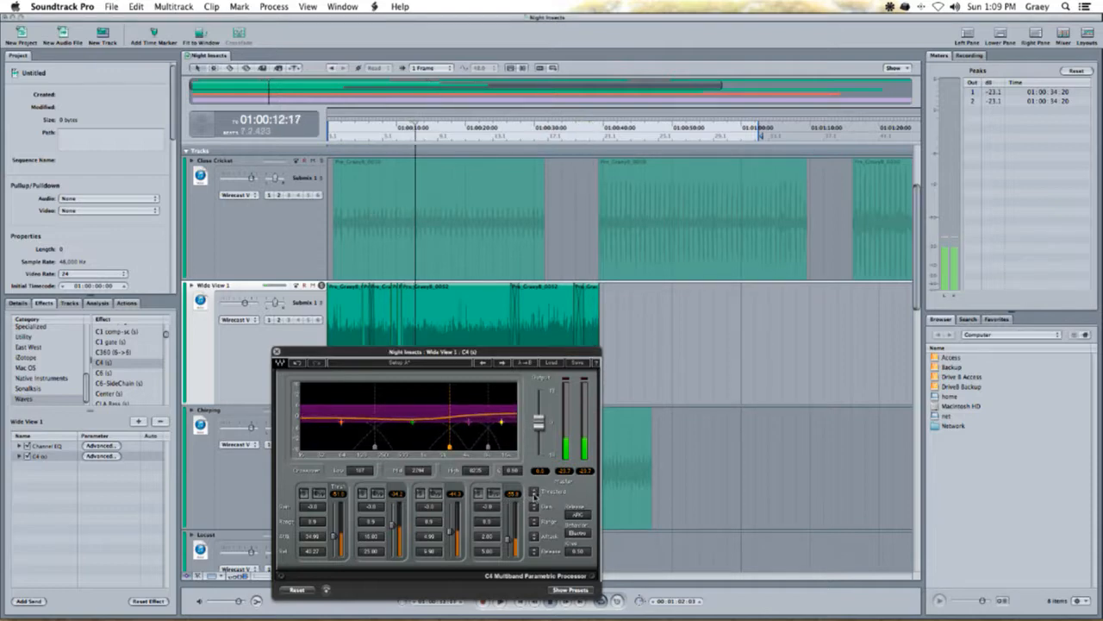
left_click_drag(534, 493, 534, 497)
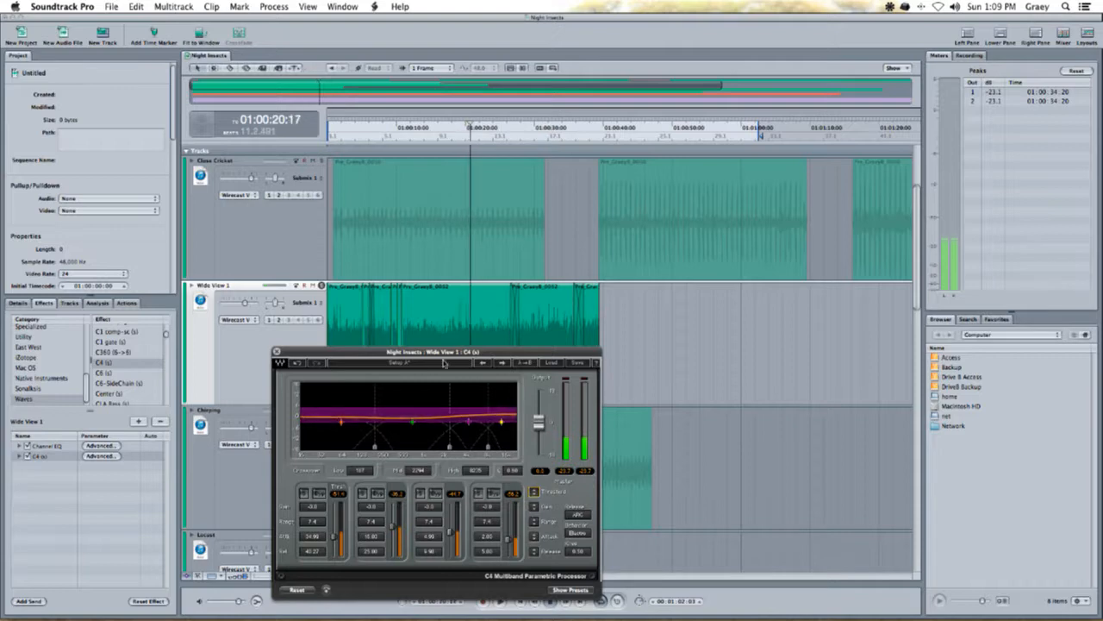
left_click_drag(442, 352, 411, 344)
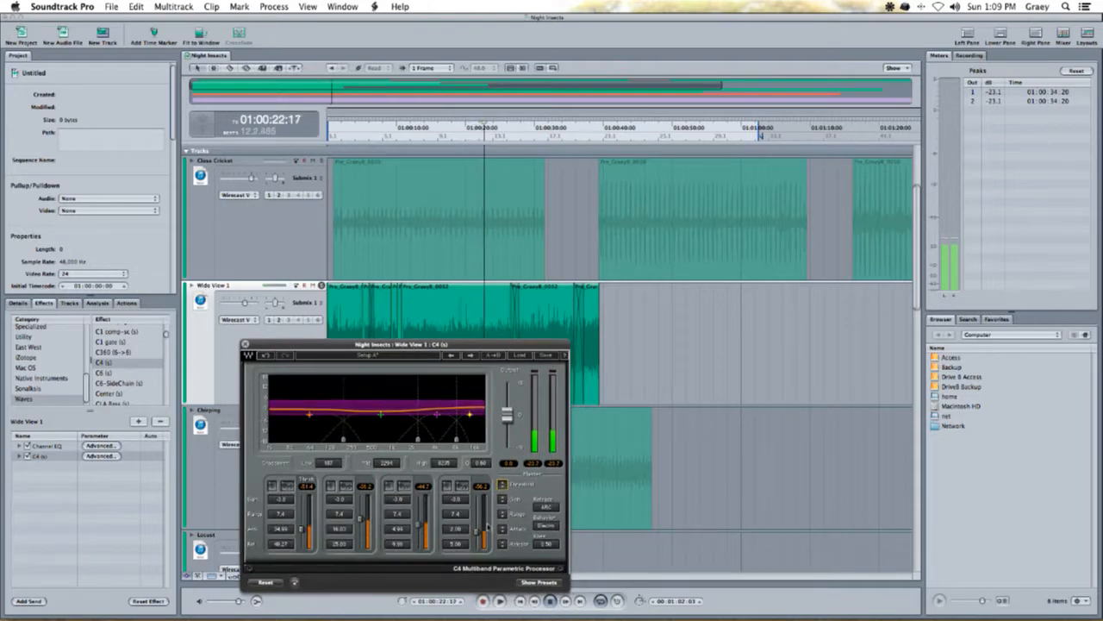
left_click_drag(419, 438, 411, 438)
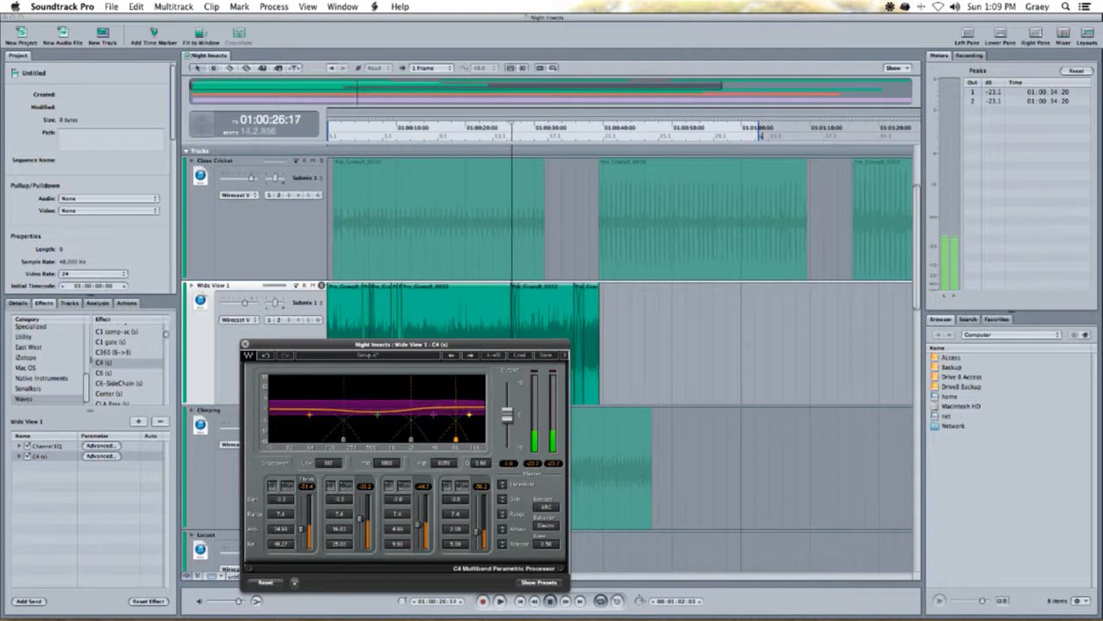
left_click_drag(502, 350, 471, 339)
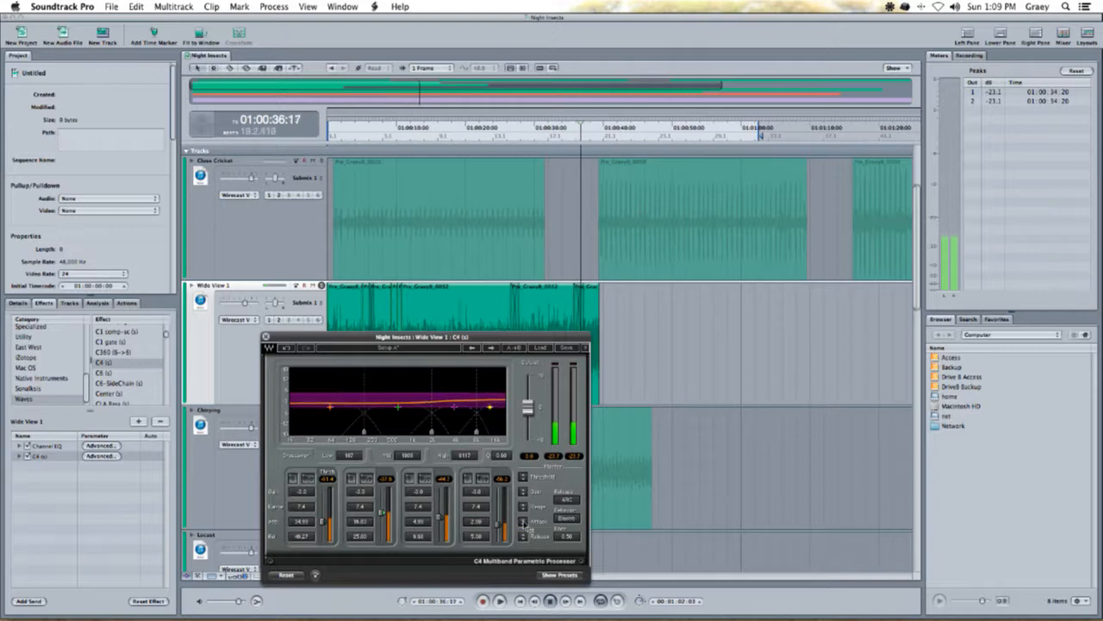
- Shorten the attack times of the C4's bands and replay Wide View 1 to hear the effect
left_click_drag(425, 520, 426, 527)
left_click_drag(361, 521, 360, 527)
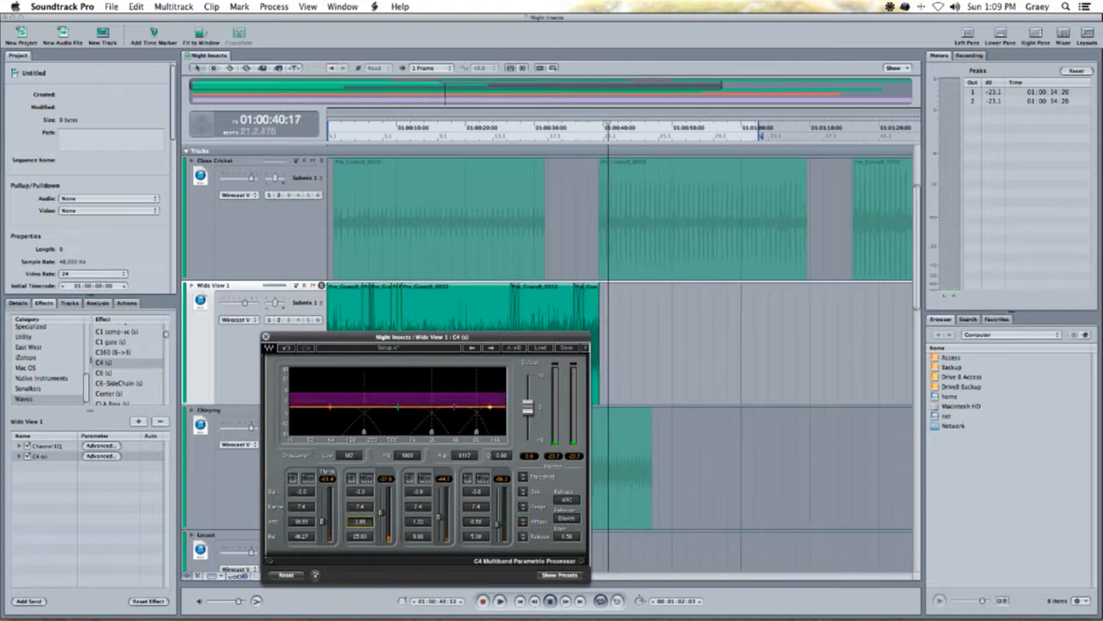
left_click(386, 136)
left_click_drag(403, 140, 431, 135)
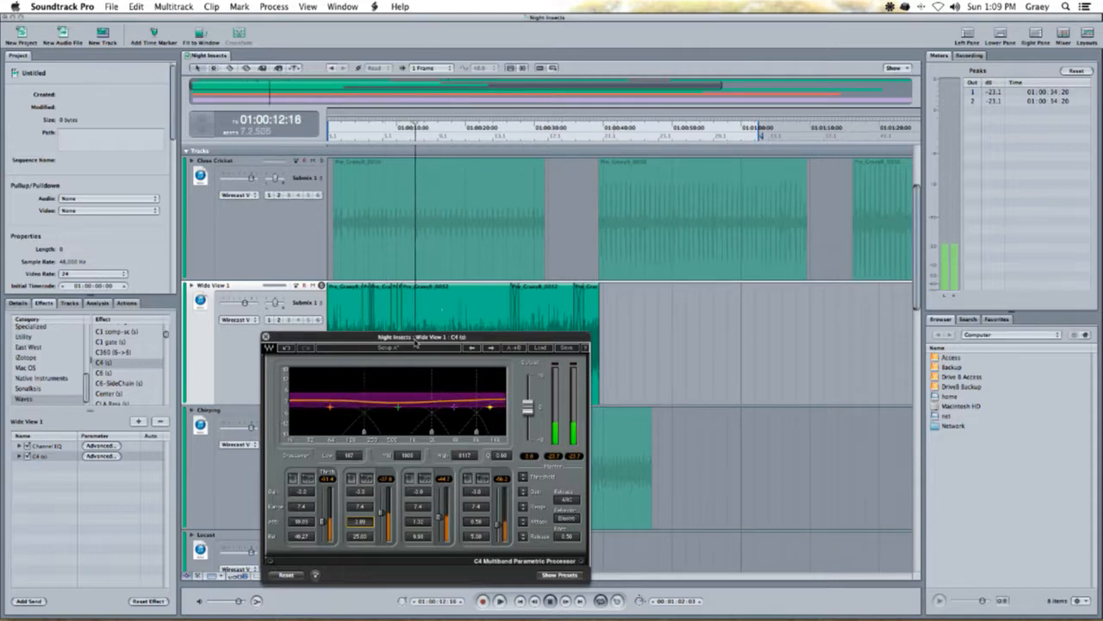
mouse_move(416, 343)
left_mouse_down()
mouse_move(438, 342)
mouse_move(393, 297)
mouse_move(492, 340)
mouse_move(414, 344)
left_mouse_up()
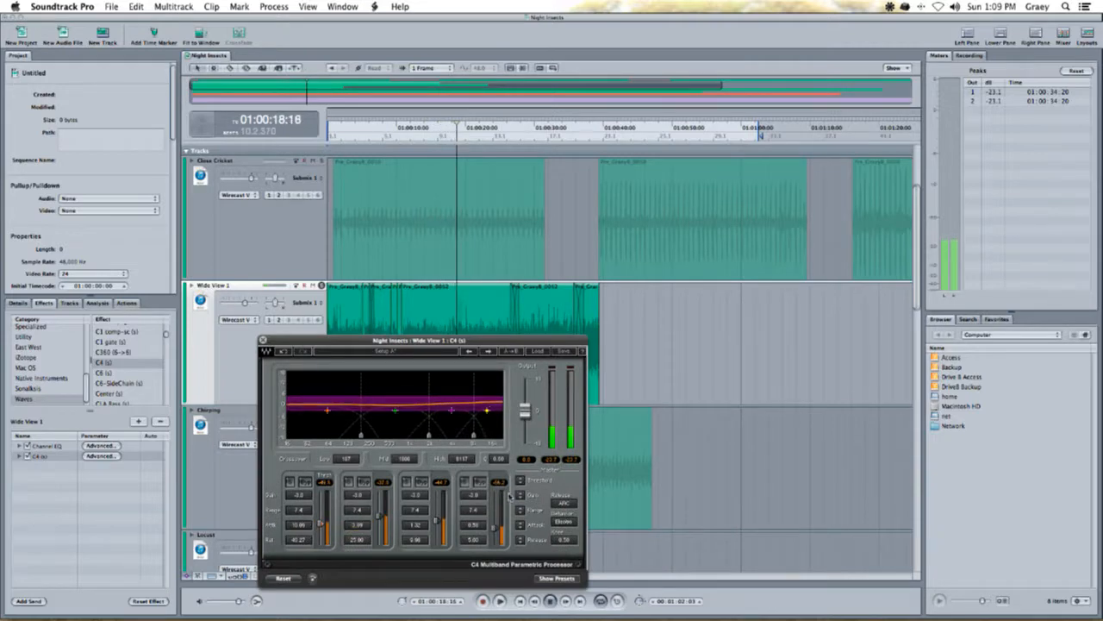
- Reduce the C4's range to 4.9 on all bands, close its window, and replay the track
left_click(520, 509)
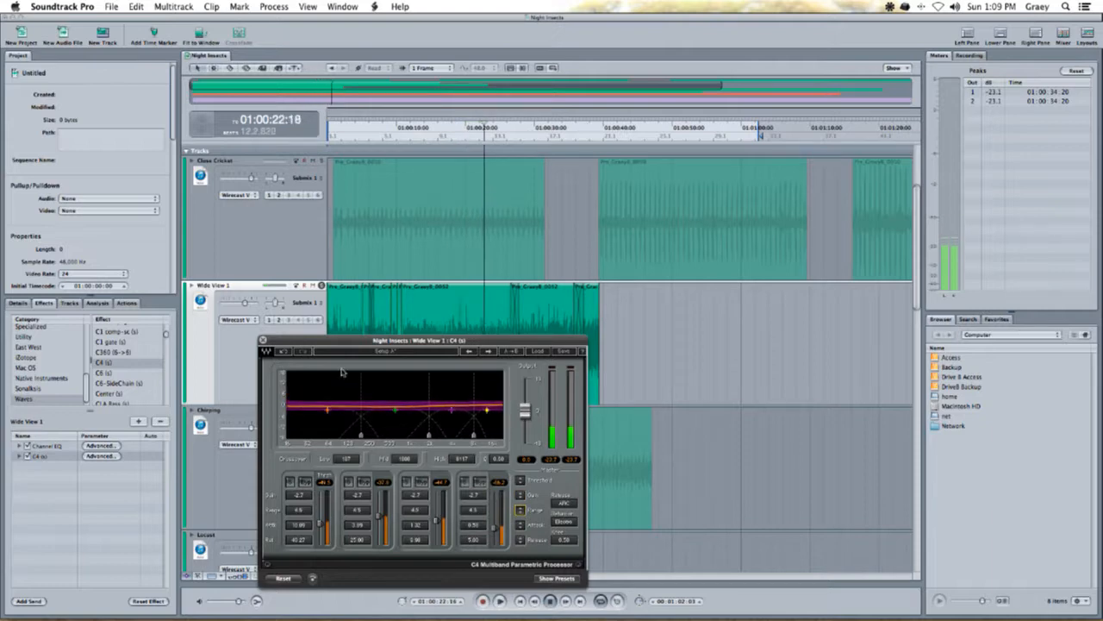
left_click(262, 341)
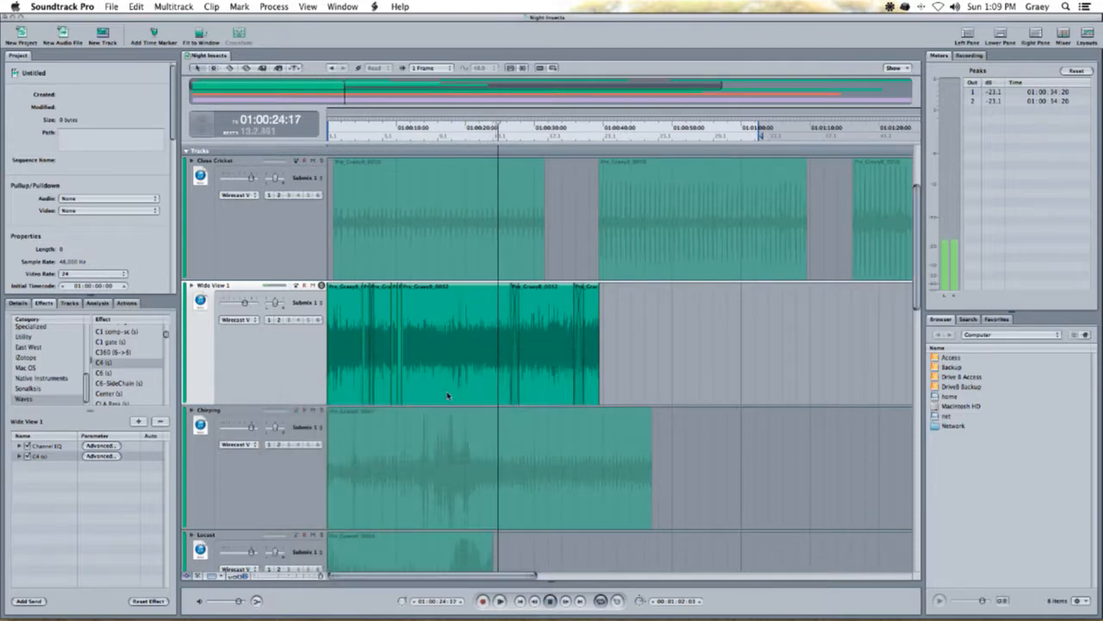
left_click(446, 126)
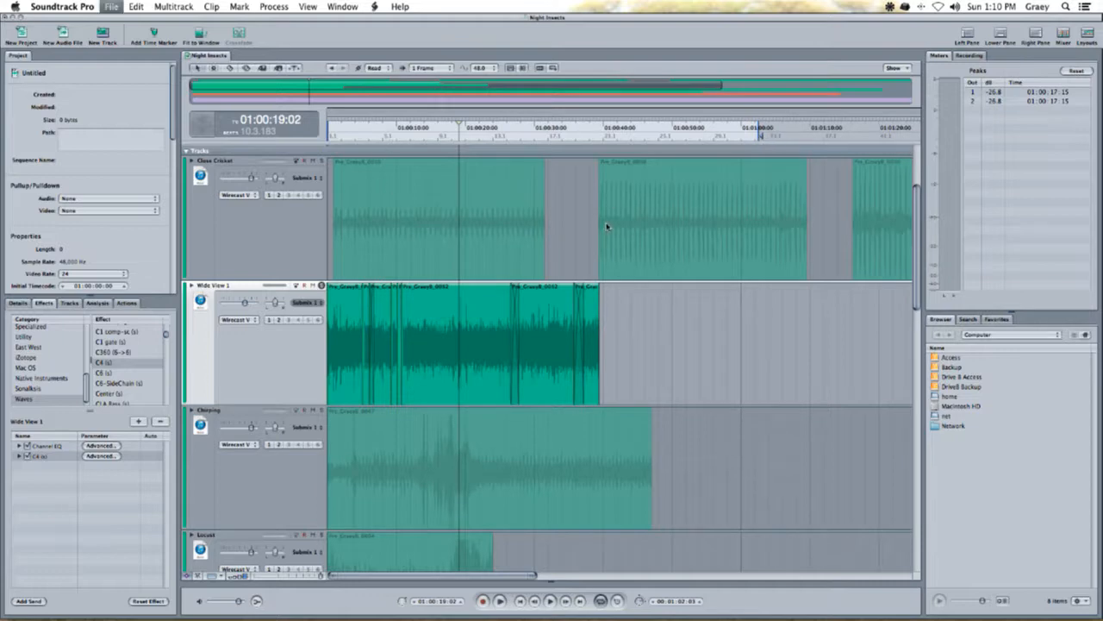
- Move the project end marker to the end of the Wide View 1 audio and mark a cycle region from the start to there
key("super+e")
left_click(638, 380)
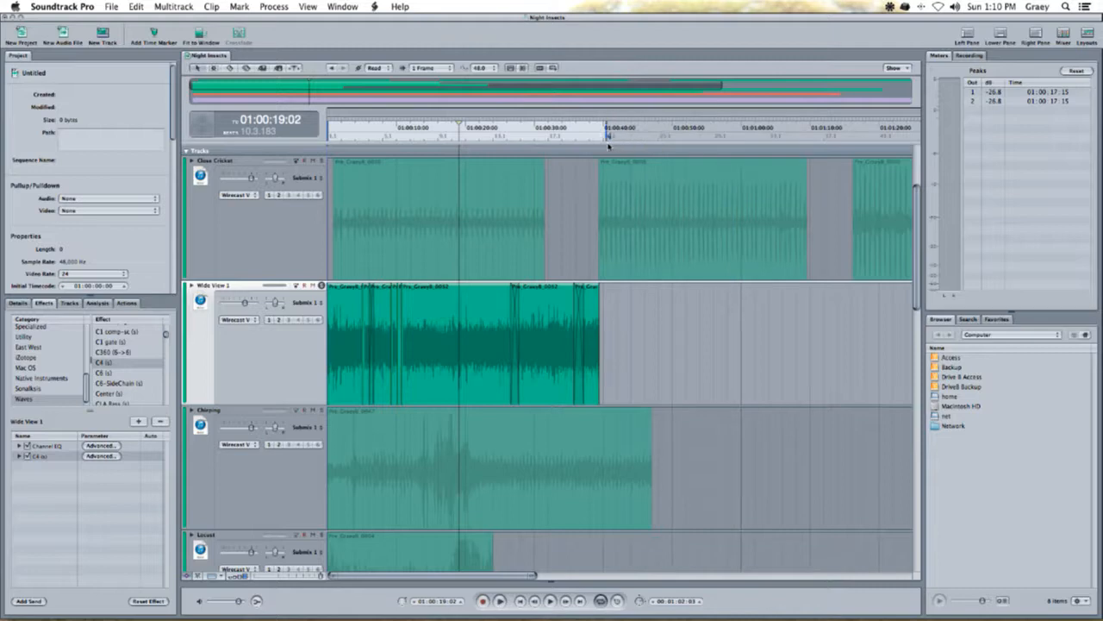
left_click_drag(330, 121, 601, 121)
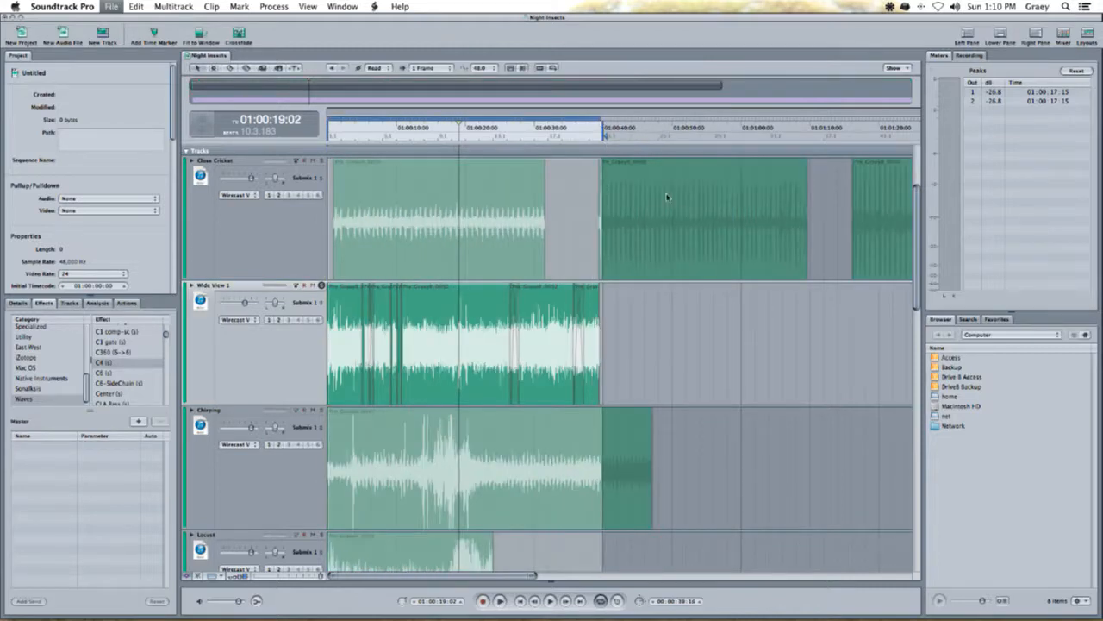
- Export the master mix as a 24-bit, 48 kHz WAVE file with a name starting with Nighttime_
key("super+e")
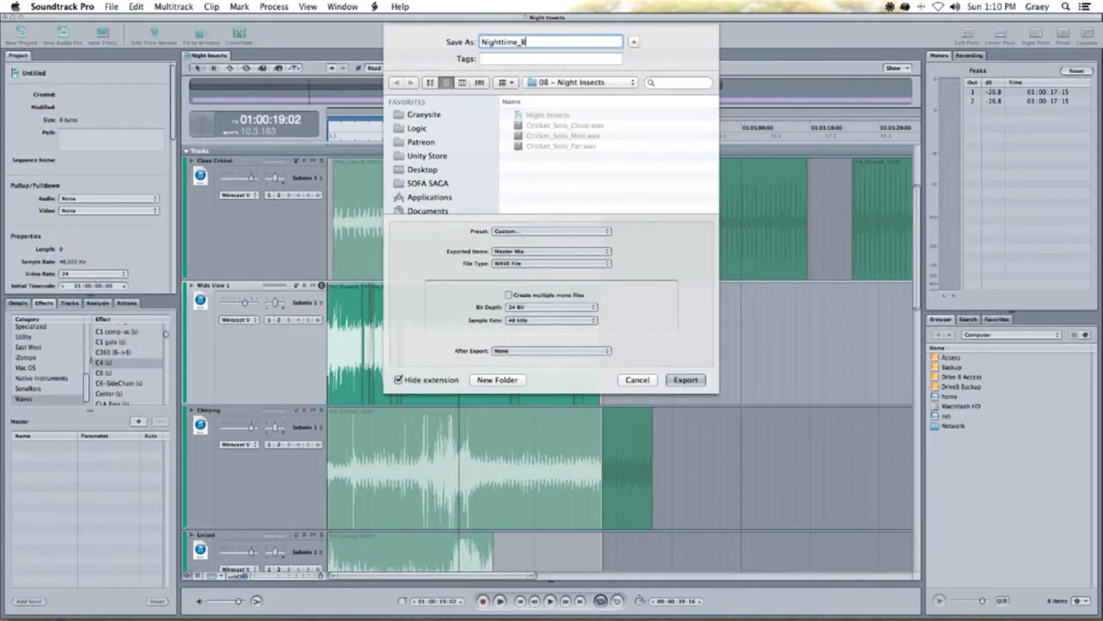
key("Return")
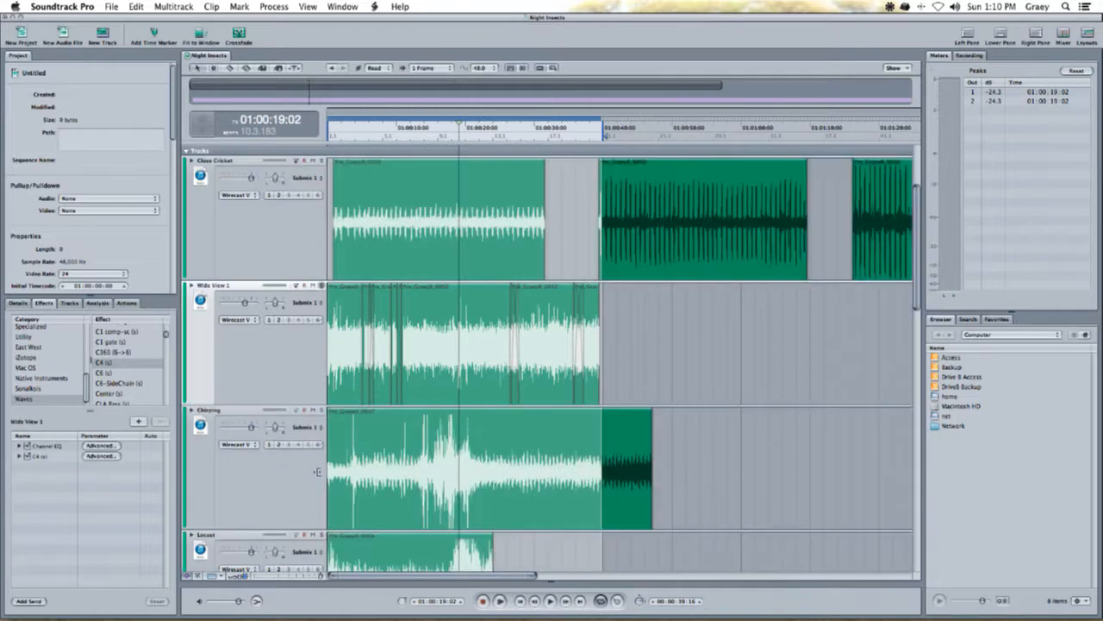
- Solo the Chirping track and extend the project end marker and the cycle region past the end of its clip
left_click(334, 416)
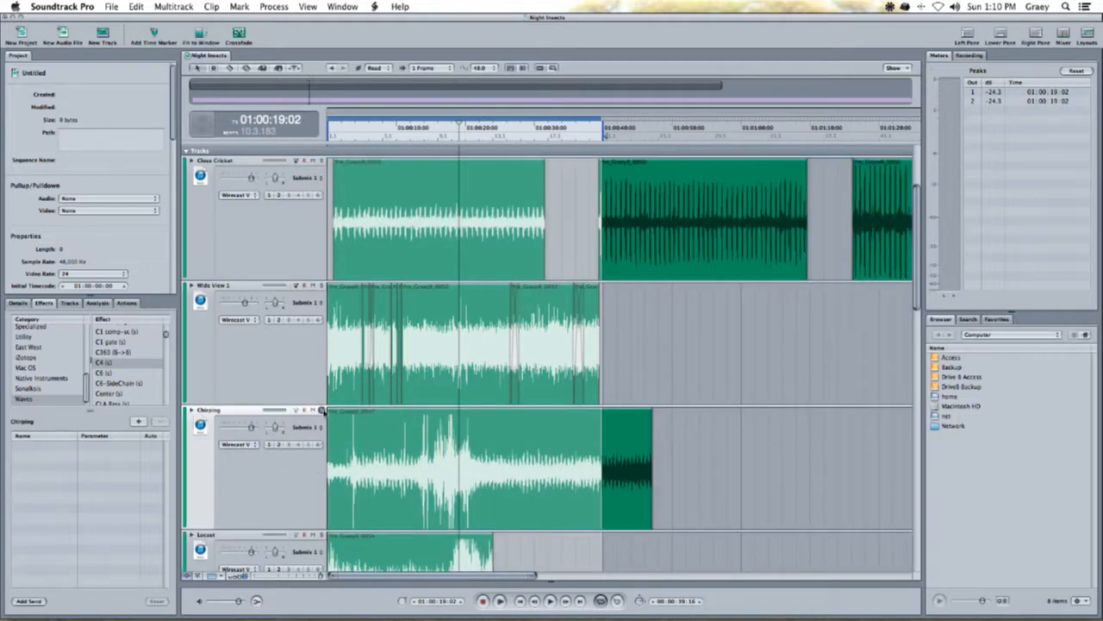
left_click(321, 410)
left_click_drag(395, 140, 339, 138)
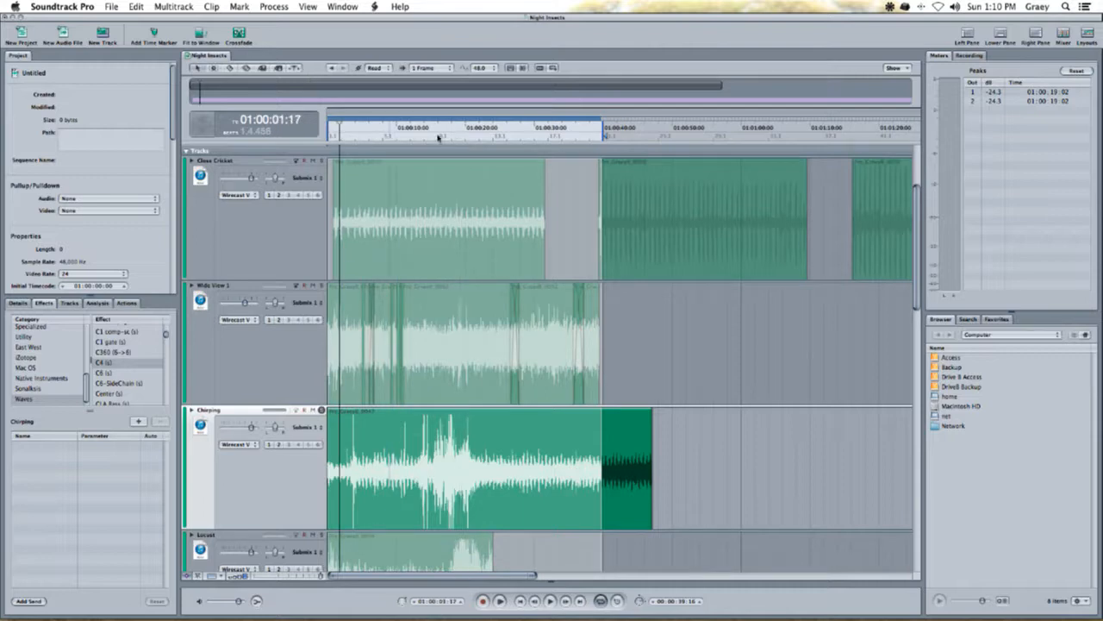
left_click_drag(608, 138, 642, 143)
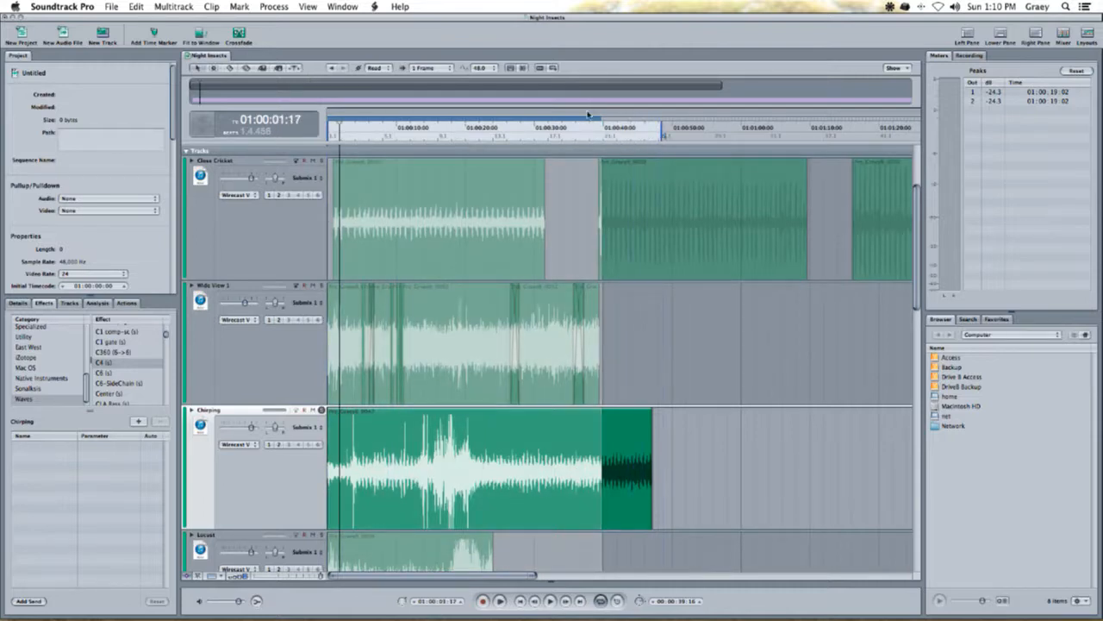
left_click_drag(602, 122, 312, 137)
left_click(660, 124)
- Play the soloed Chirping track from its start and inspect its waveform up close
key("space")
scroll(362, 387, "down", 5)
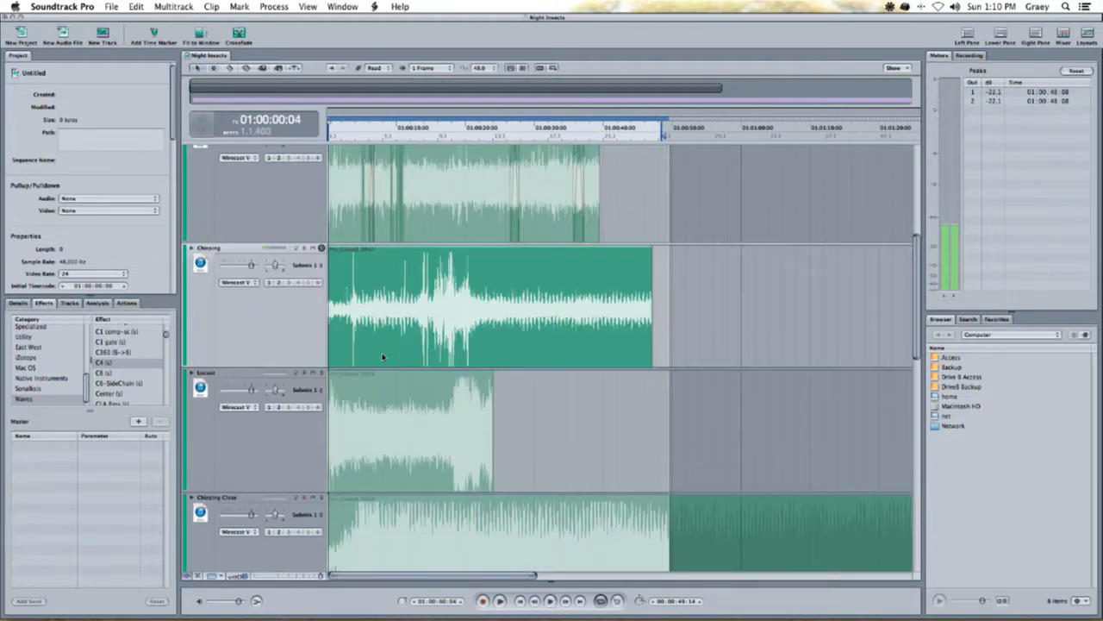
key("super+equal")
left_click(252, 321)
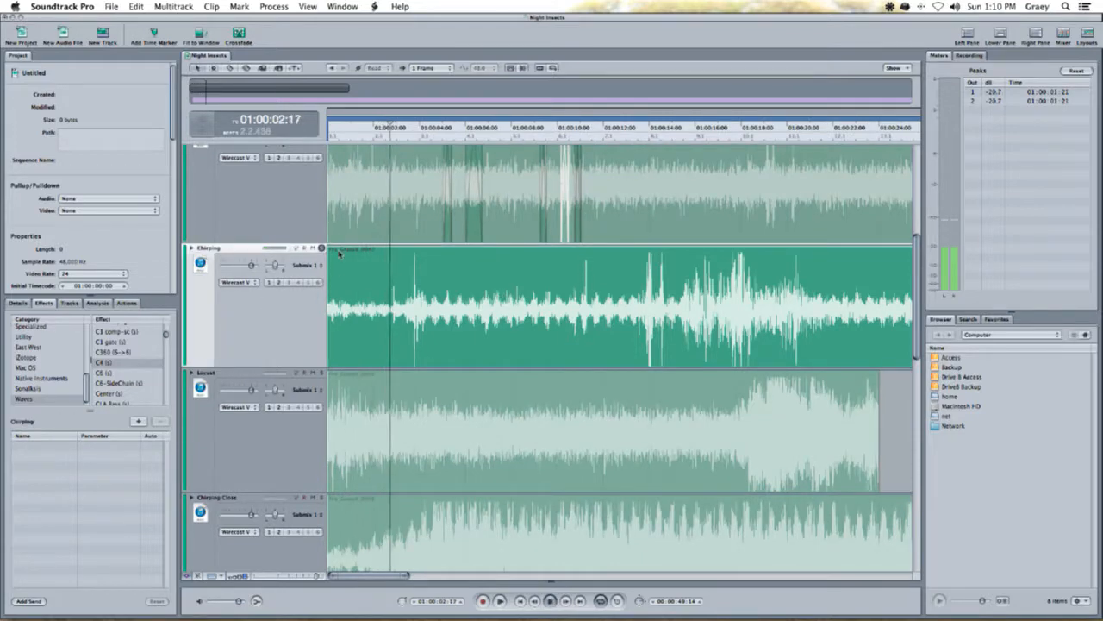
key("super+minus")
key("super+minus")
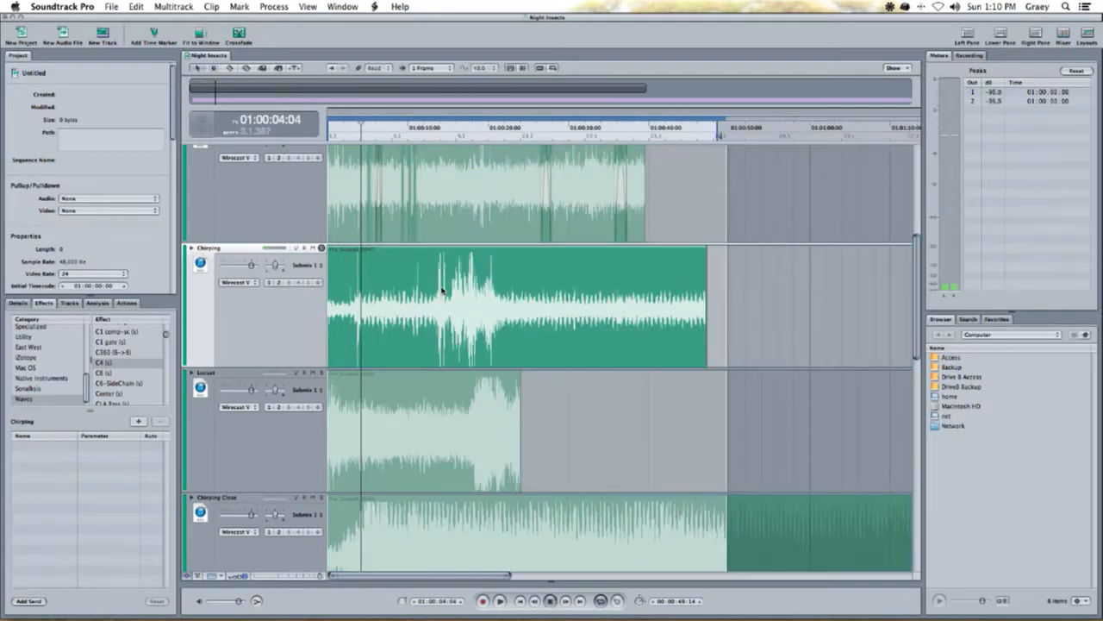
key("space")
- Play the quieter part of the Chirping clip from about 01:00:31
left_click_drag(478, 137, 579, 131)
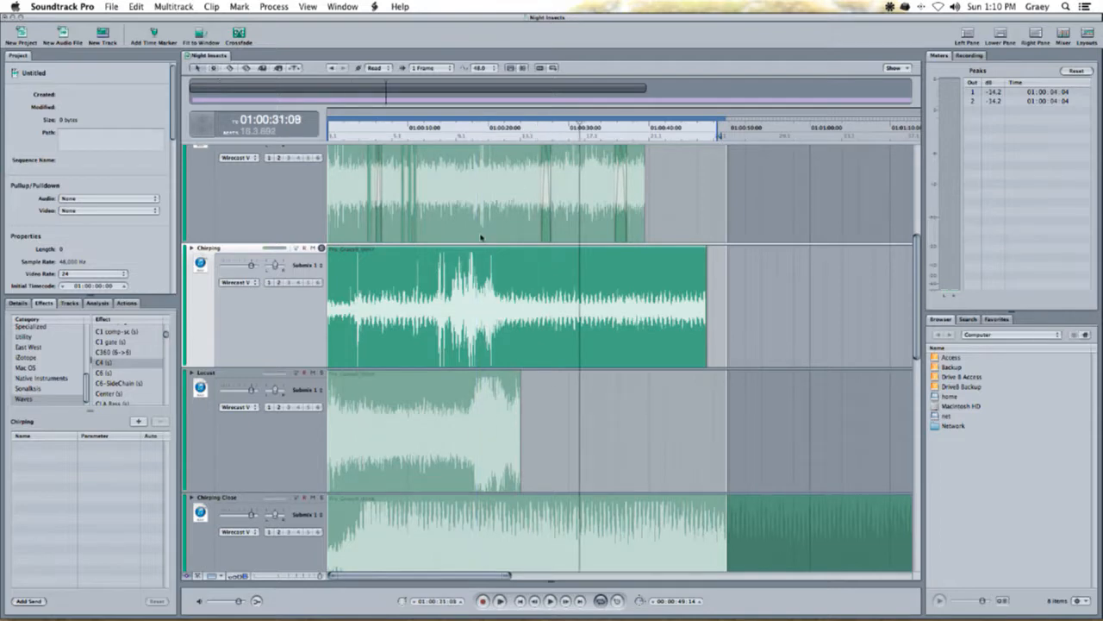
scroll(452, 294, "down", 3)
scroll(452, 330, "up", 5)
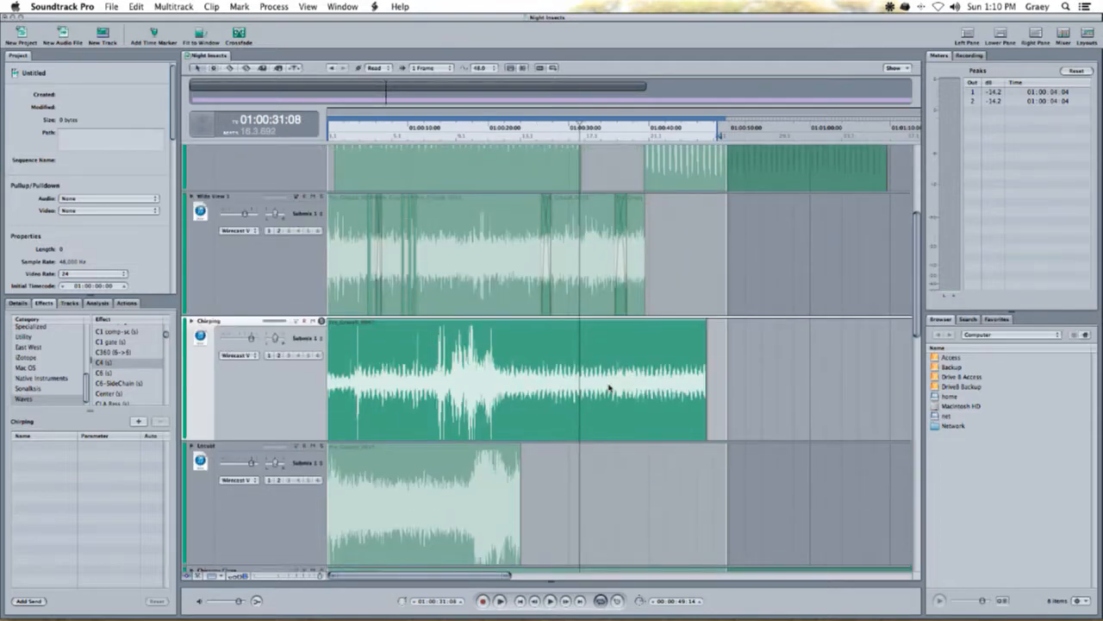
key("space")
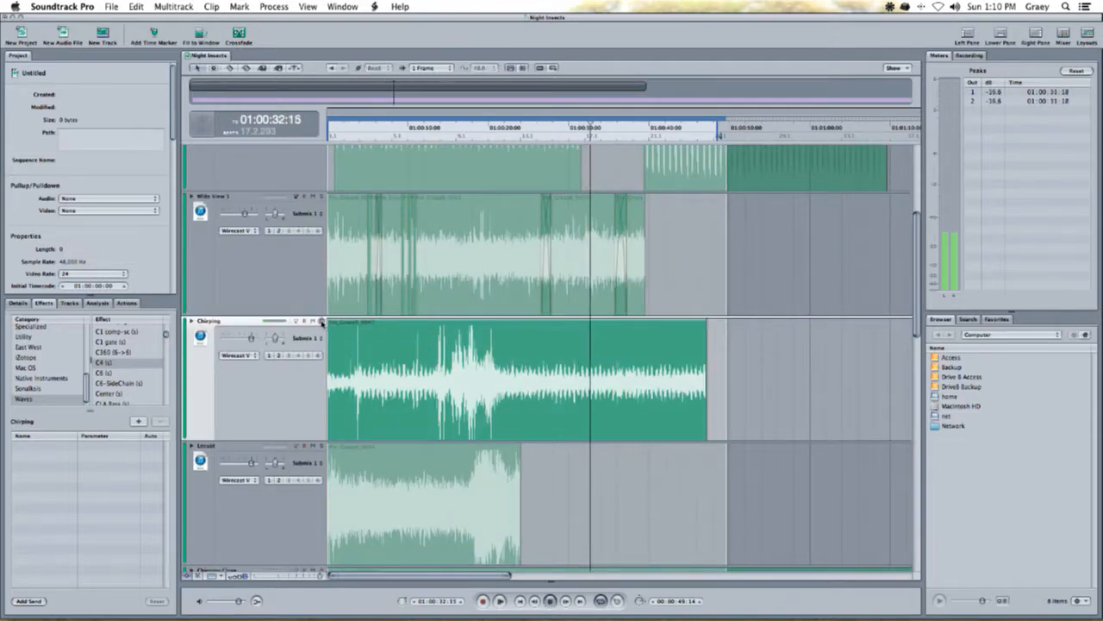
key("space")
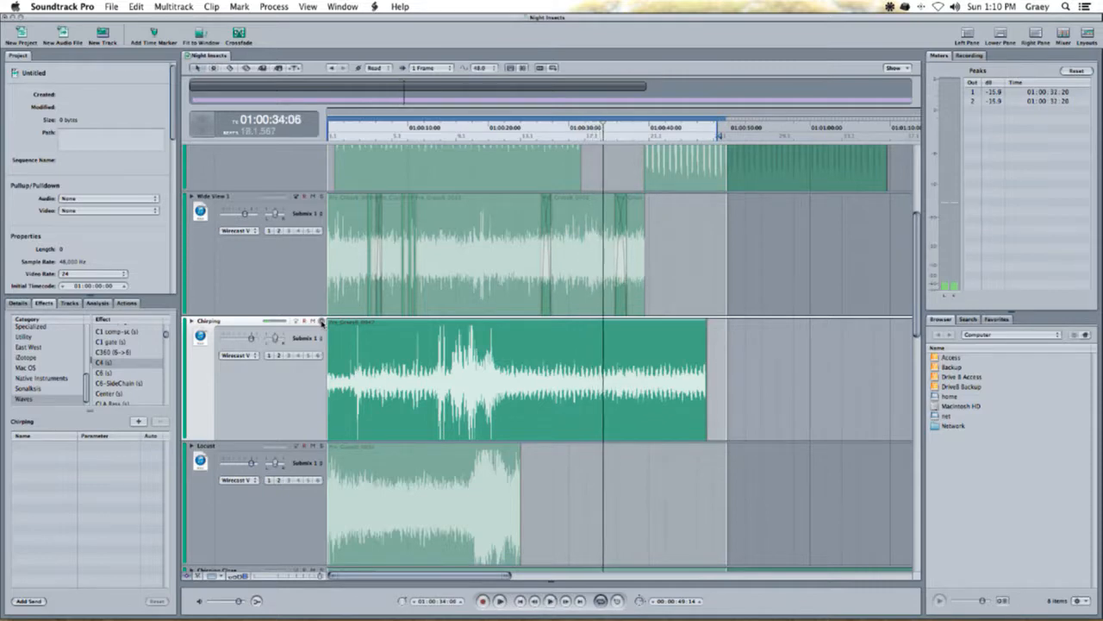
- Switch the solo from Chirping to Chirping Close, play it, and lower its track volume
scroll(523, 348, "down", 3)
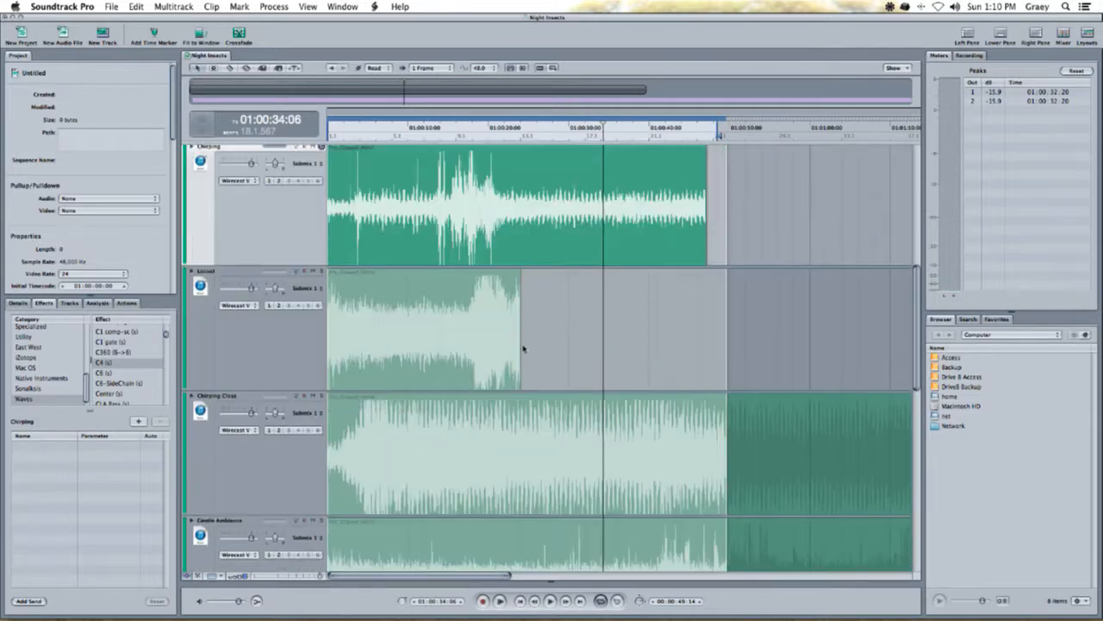
scroll(506, 326, "up", 1)
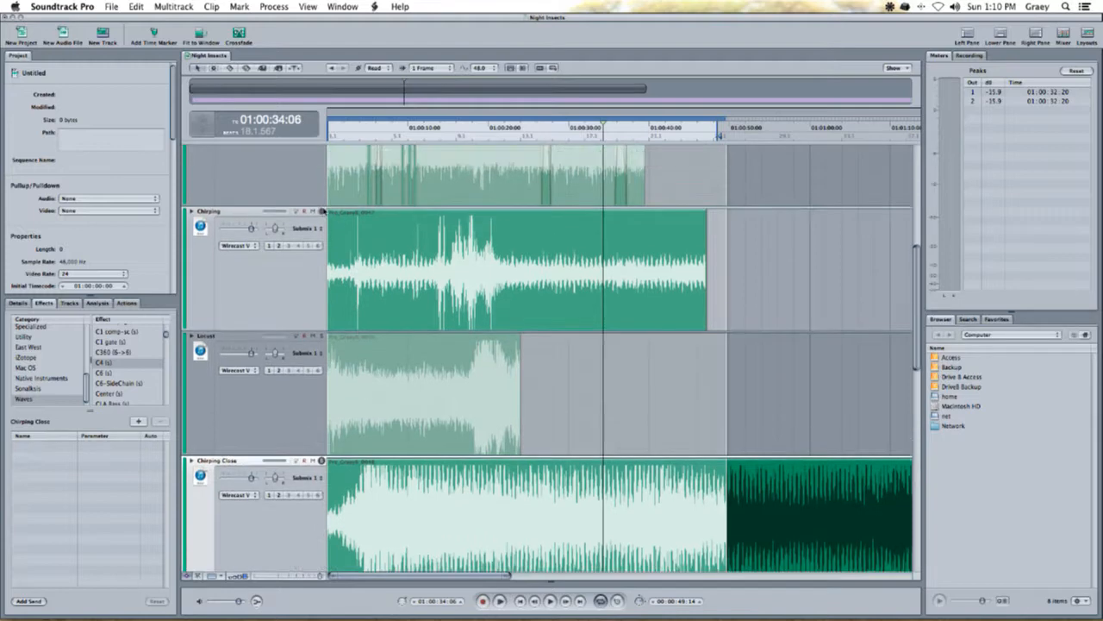
key("space")
scroll(506, 326, "up", 1)
scroll(506, 326, "right", 1)
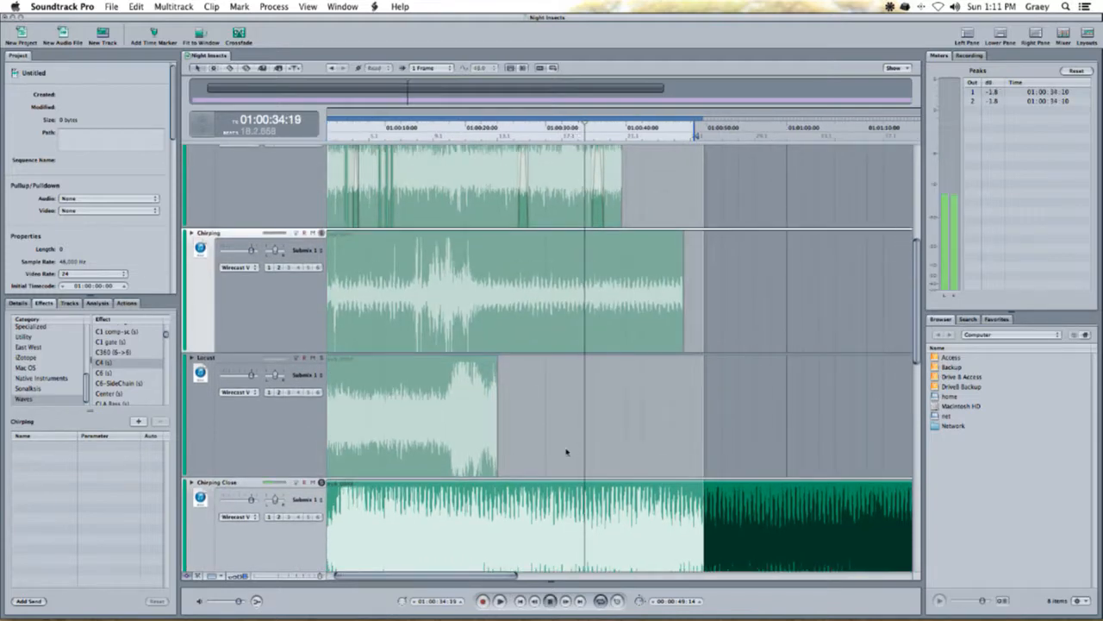
left_click_drag(251, 499, 244, 506)
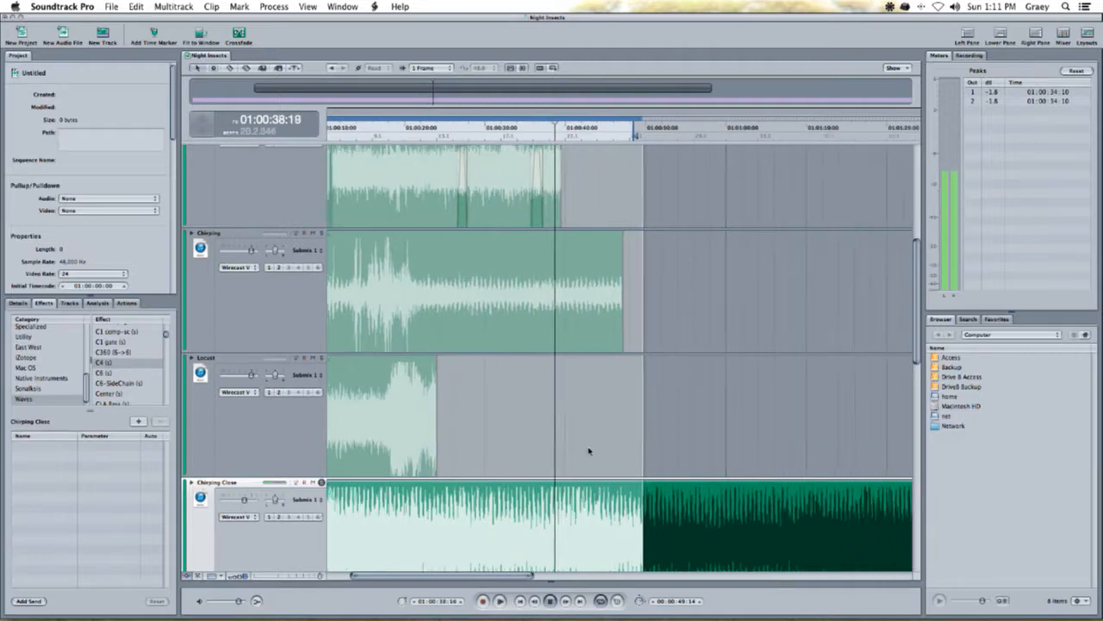
- Look over the full length of the Chirping Close clip and turn off the track's solo
scroll(588, 451, "right", 3)
key("Down")
key("Down")
key("Down")
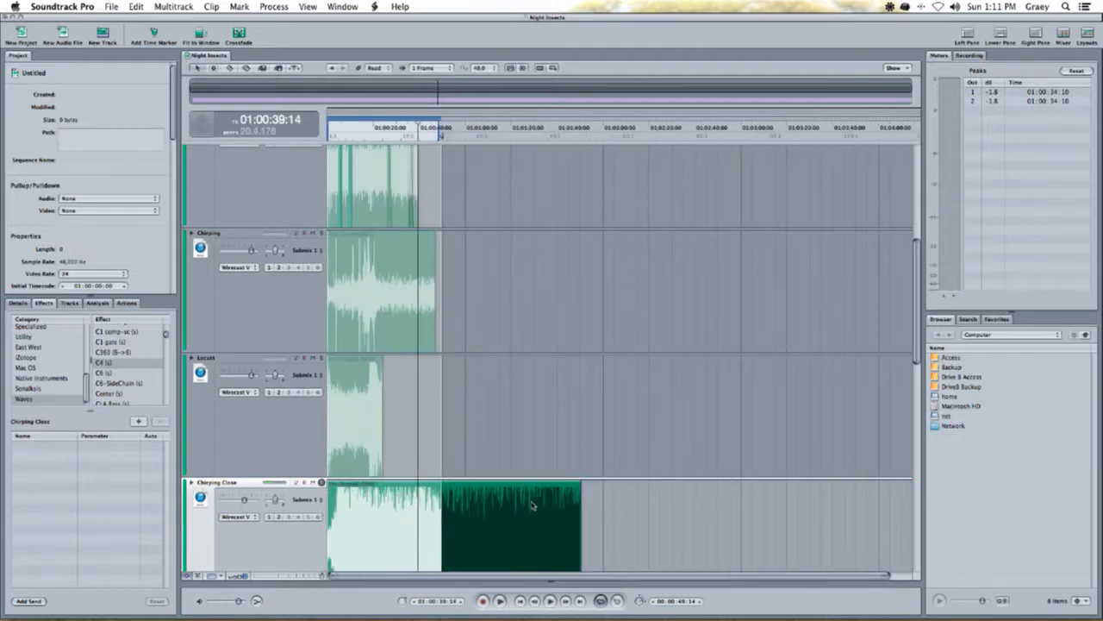
left_click(321, 483)
left_click(479, 500)
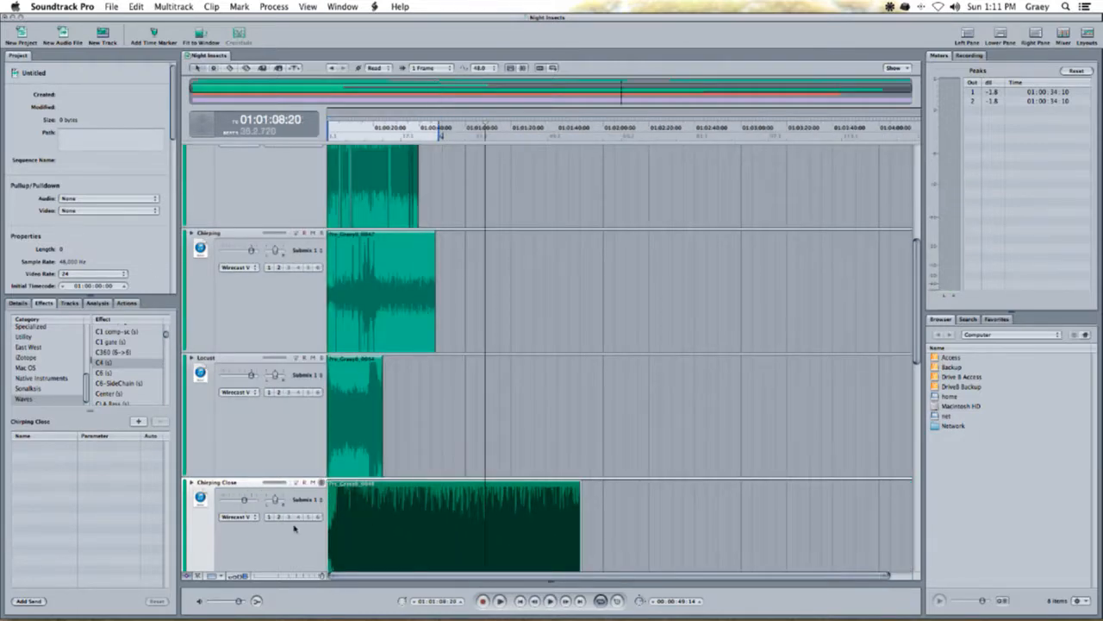
- Select the Chirping track and play all tracks together from about 01:00:22
scroll(305, 515, "up", 2)
left_click(251, 350)
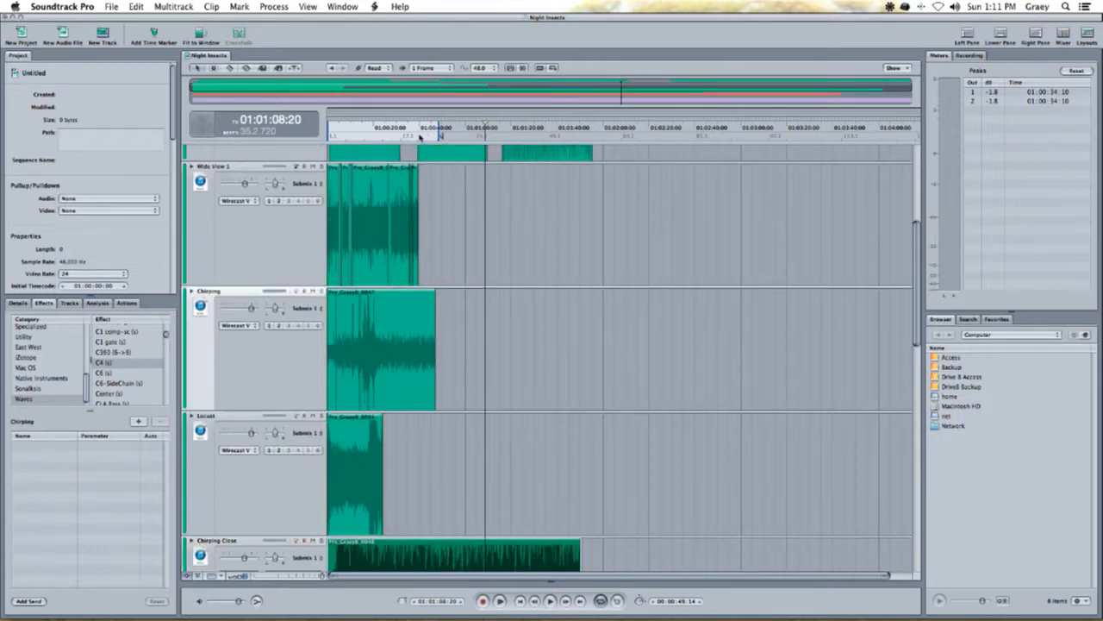
left_click(379, 138)
key("space")
key("super+=")
key("super+=")
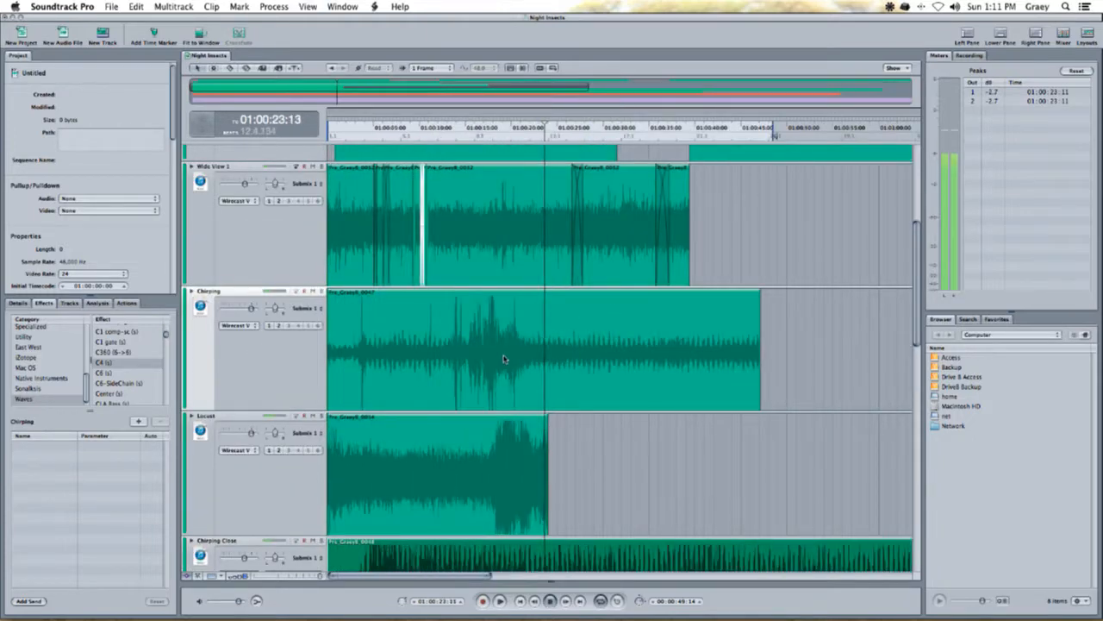
- Solo Chirping and listen to its loud early section and a later passage at about 01:00:34
left_click(321, 292)
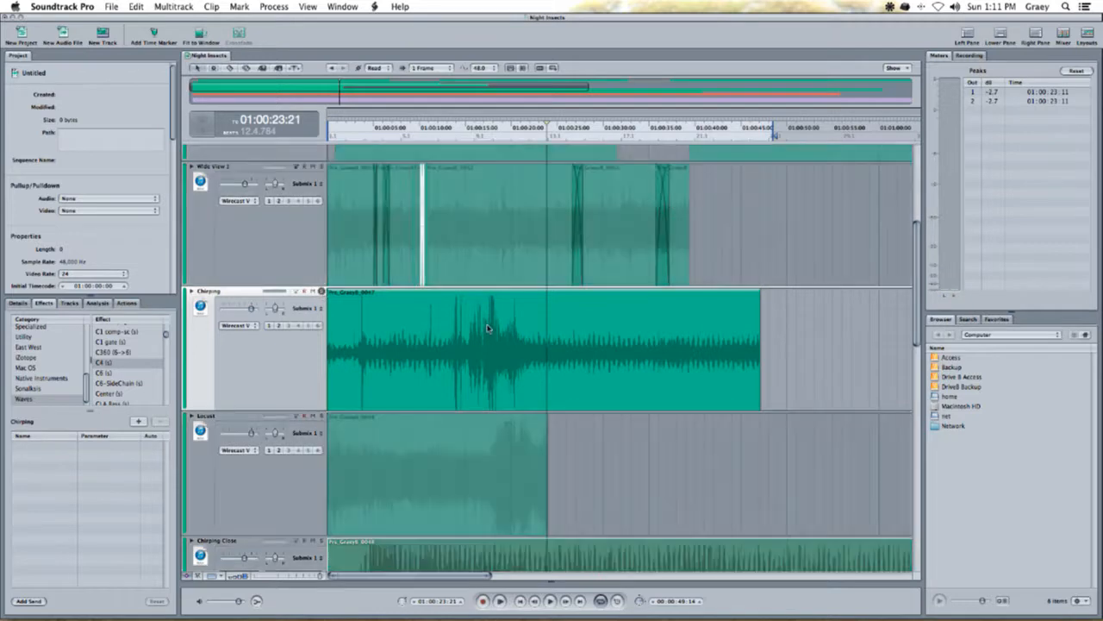
key("space")
left_click(397, 132)
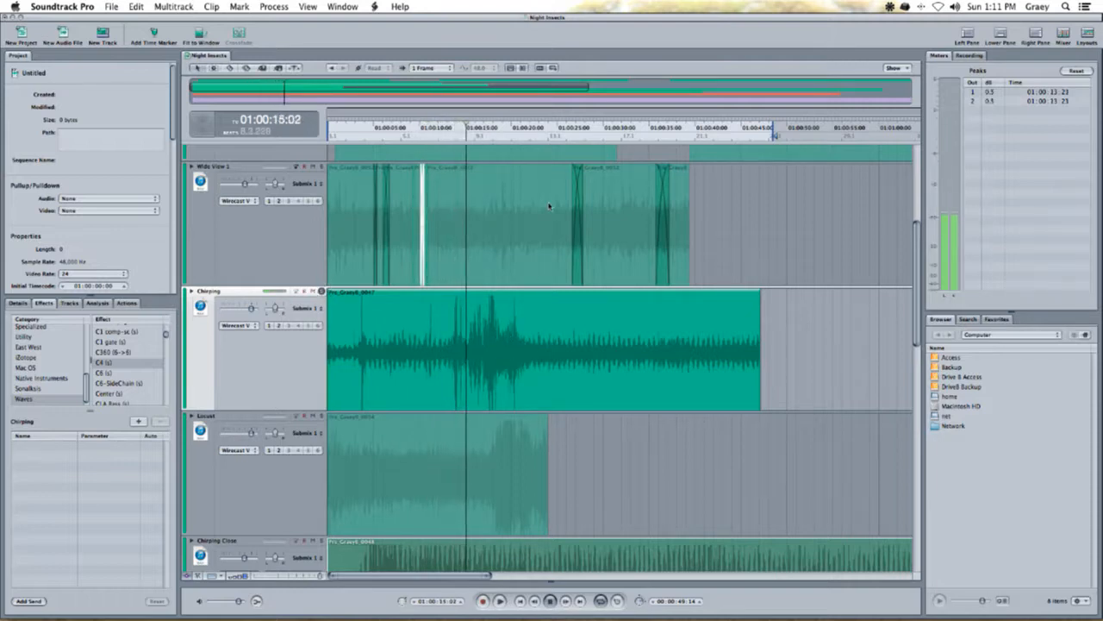
left_click(640, 129)
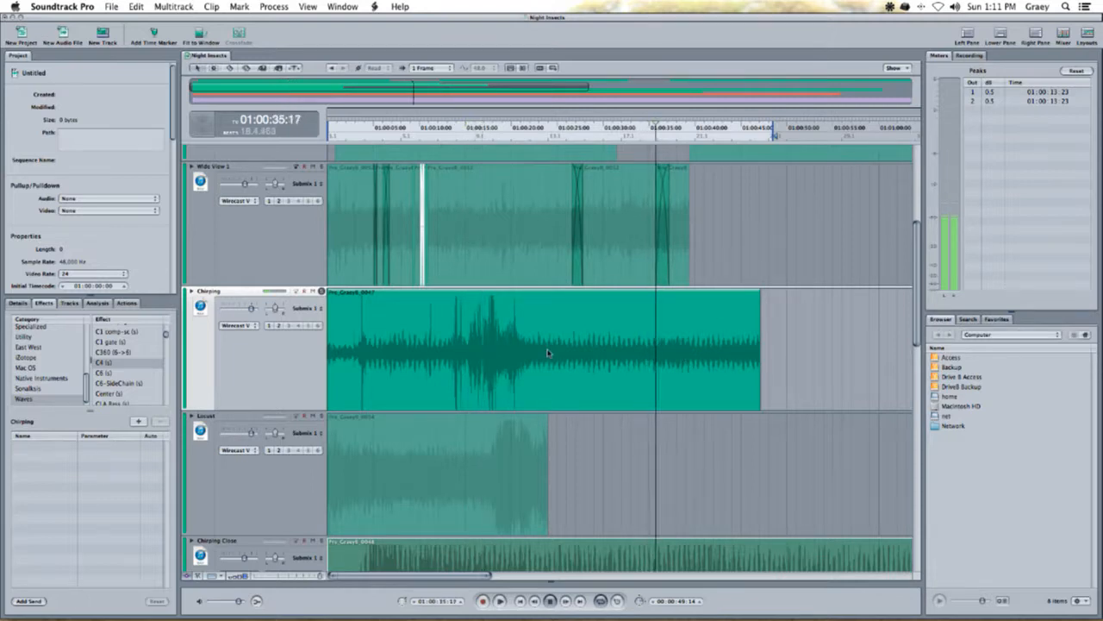
- Delete the Chirping clip and remove its empty track from the project
left_click(713, 349)
key("Delete")
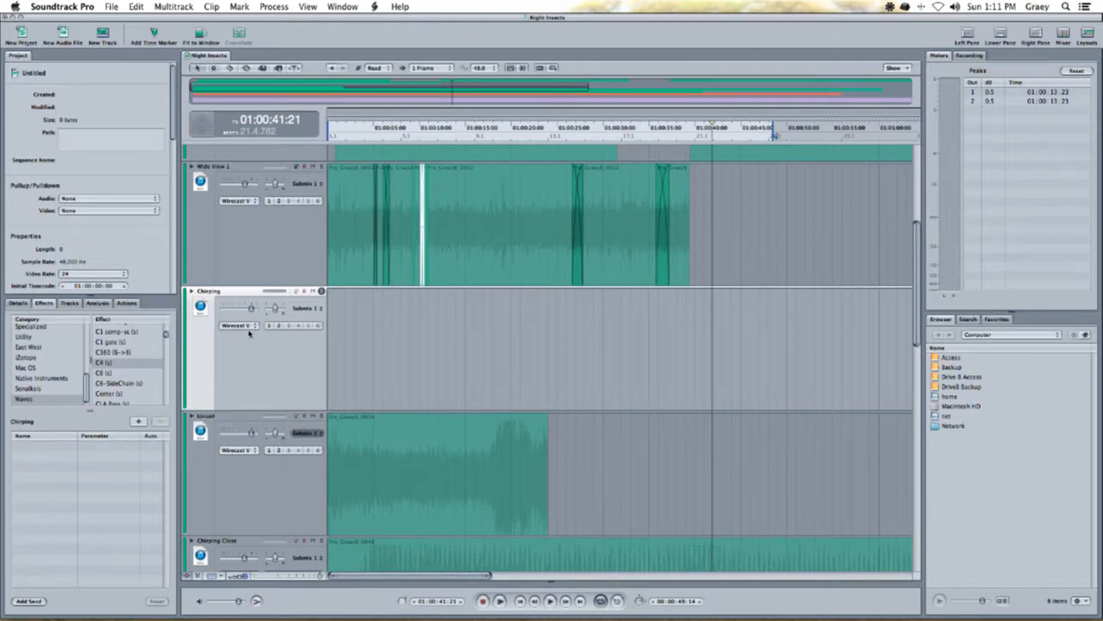
right_click(210, 354)
left_click(261, 375)
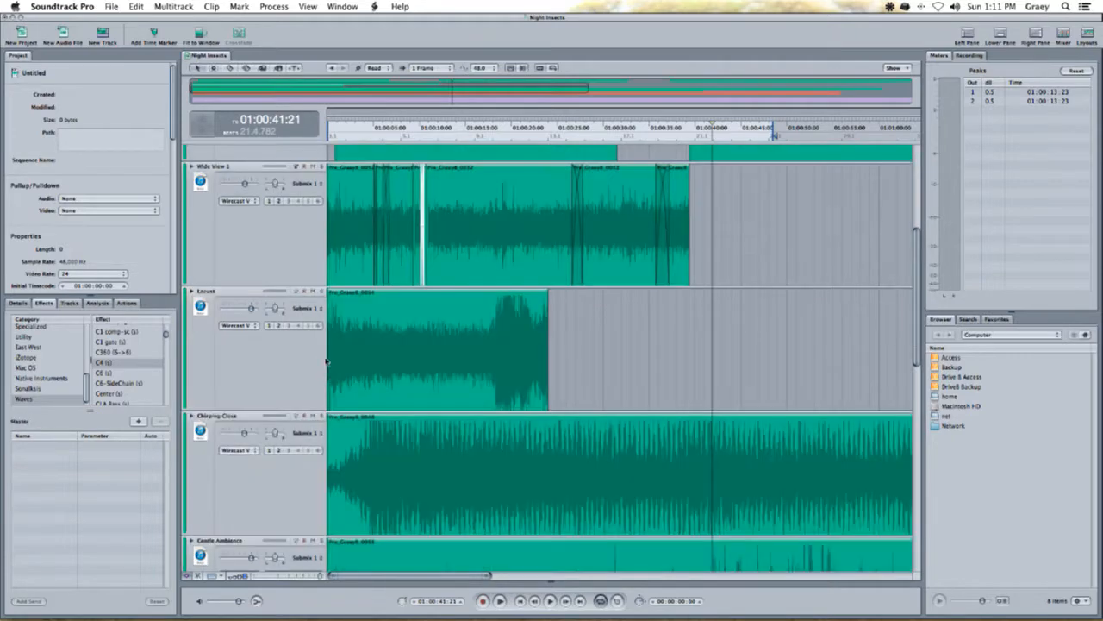
- Solo the Locust track, move the project end marker to just past its clip, and play it from the start
left_click(196, 349)
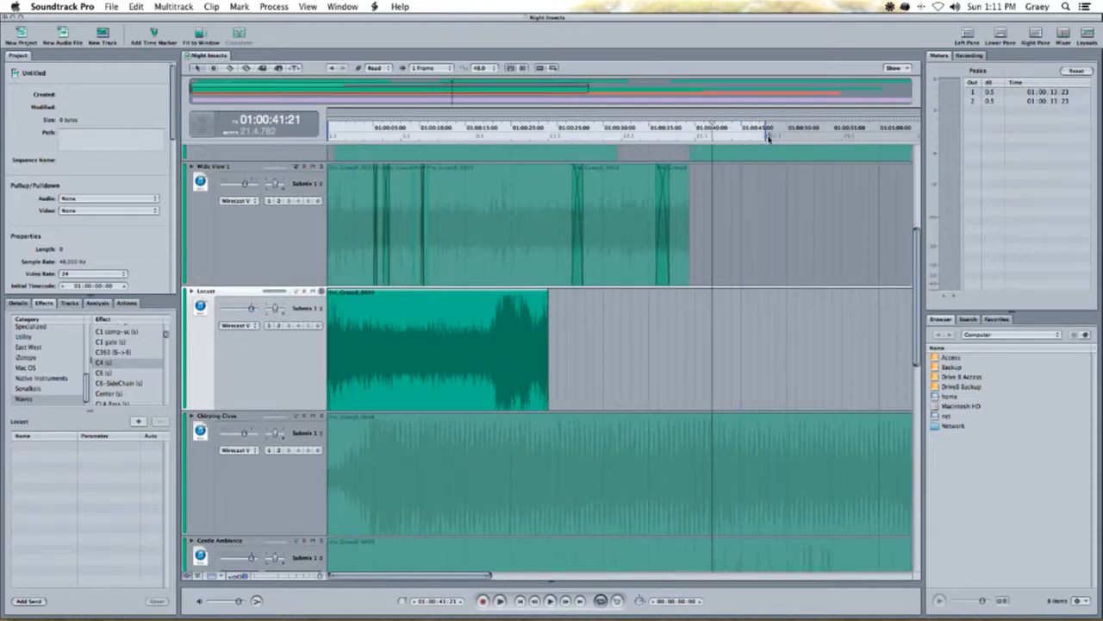
left_click_drag(769, 138, 578, 161)
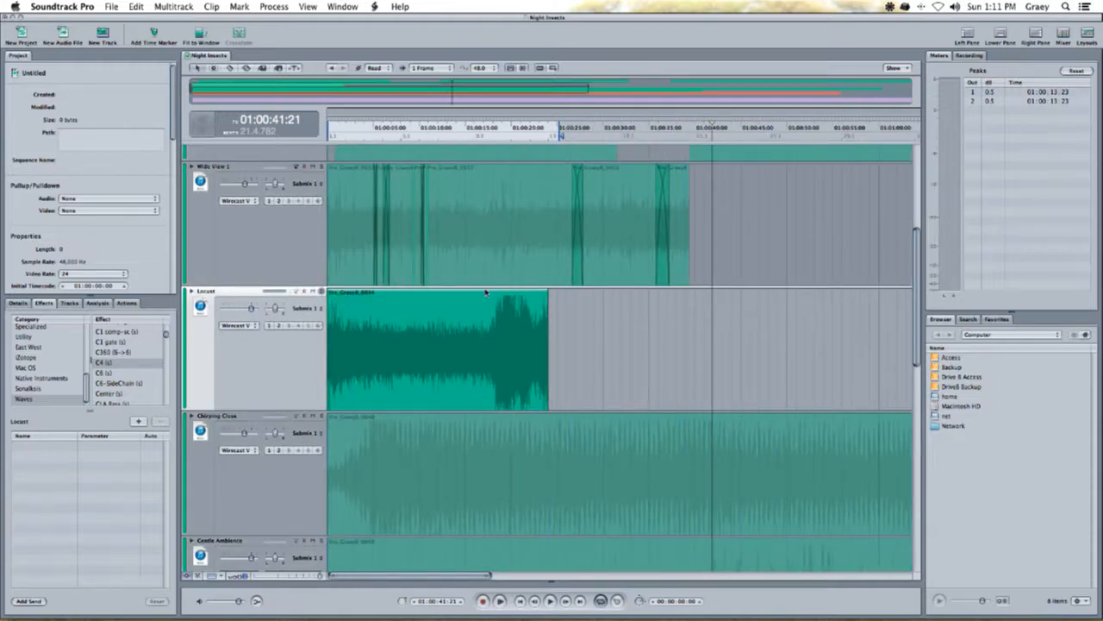
key("Home")
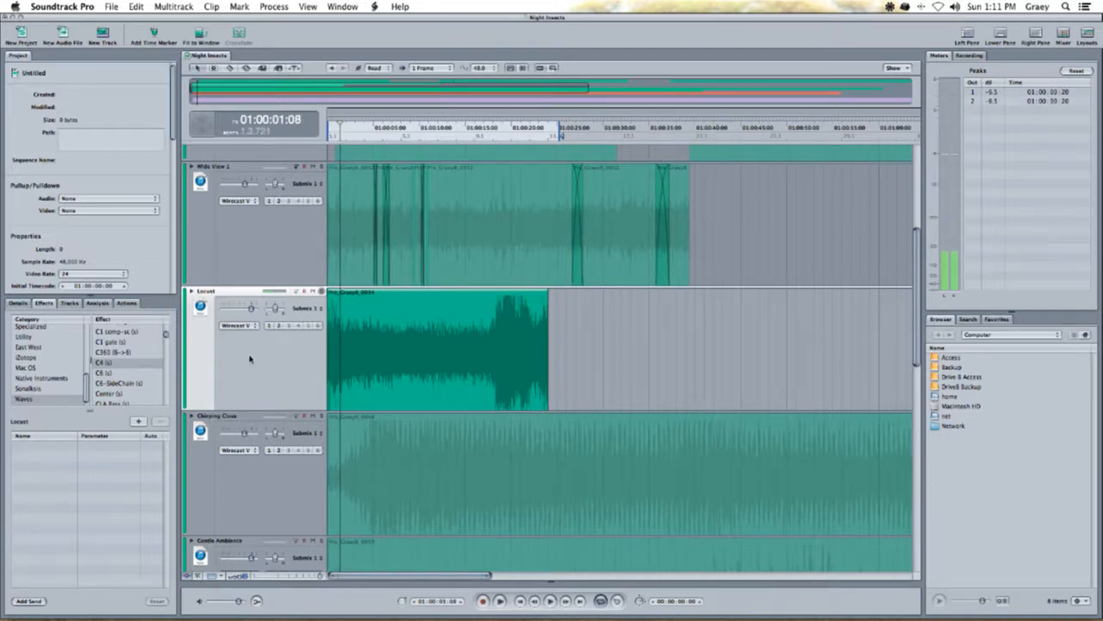
- Add a Channel EQ effect to the Locust track
scroll(39, 362, "up", 4)
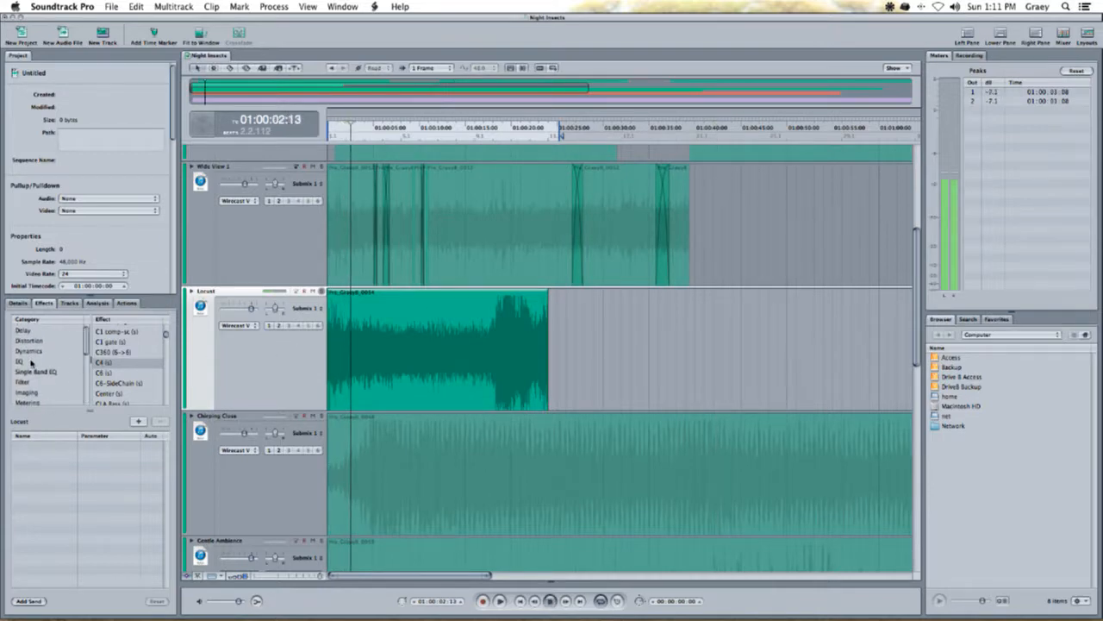
left_click(29, 360)
left_click(111, 329)
left_click(138, 422)
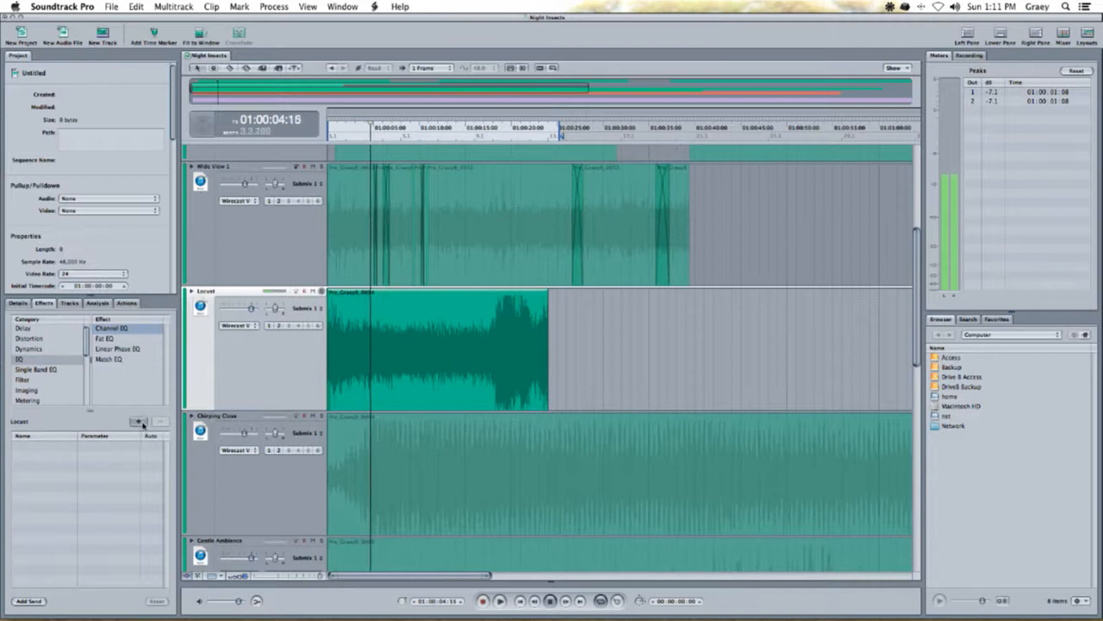
- Enable a 24 dB/Oct low cut in Locust's Channel EQ and lower the low shelf to -11.0 dB at 150 Hz
left_click_drag(363, 423, 619, 237)
left_click(622, 437)
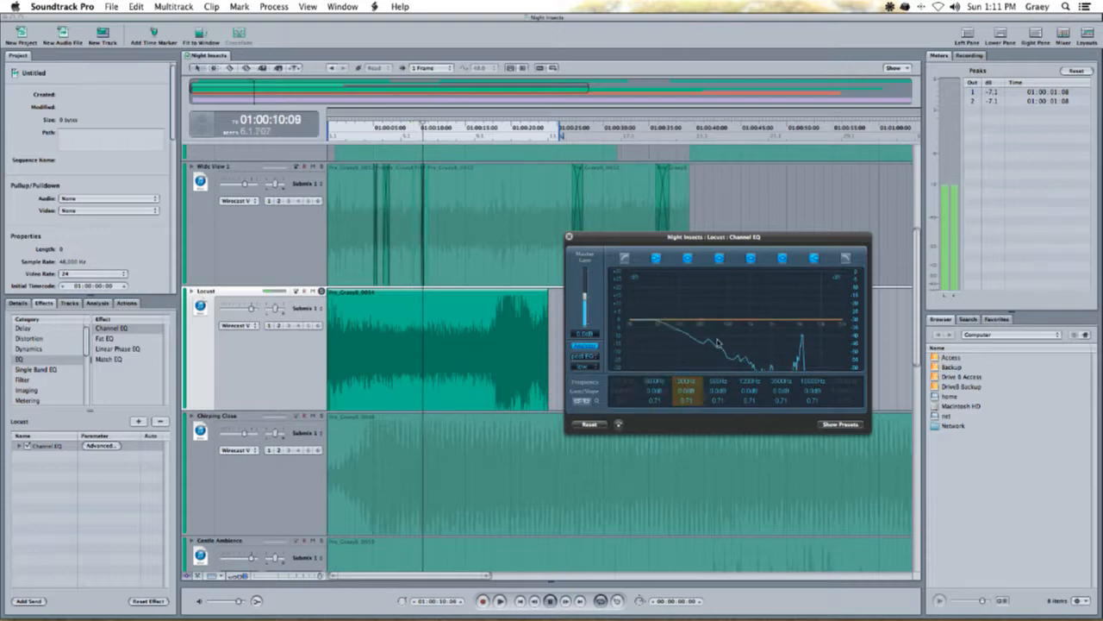
left_click(625, 259)
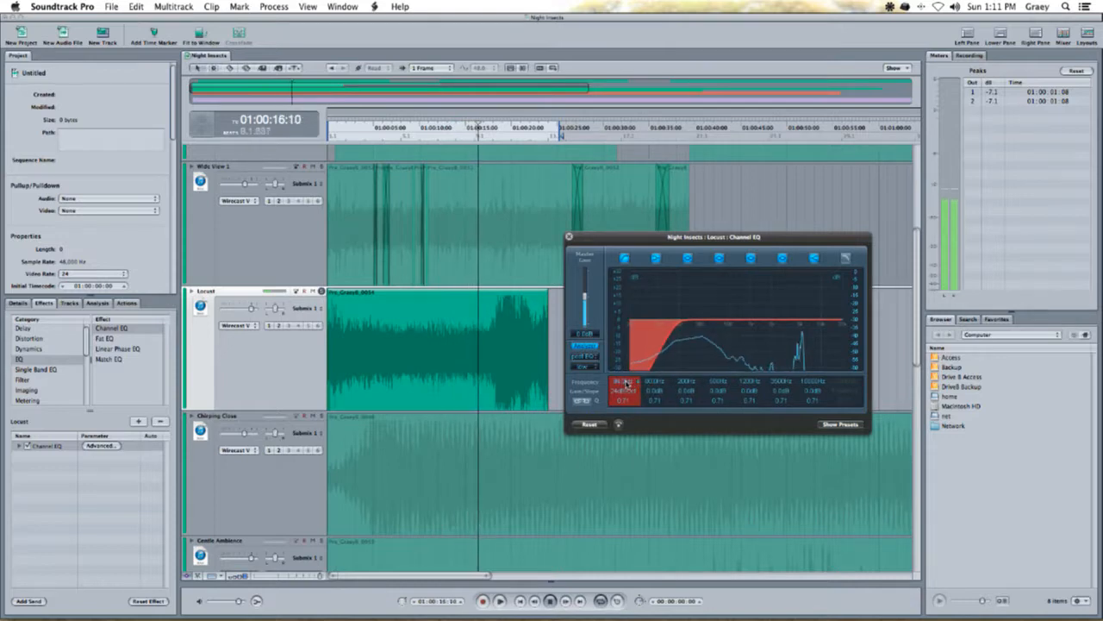
left_click_drag(655, 395, 658, 357)
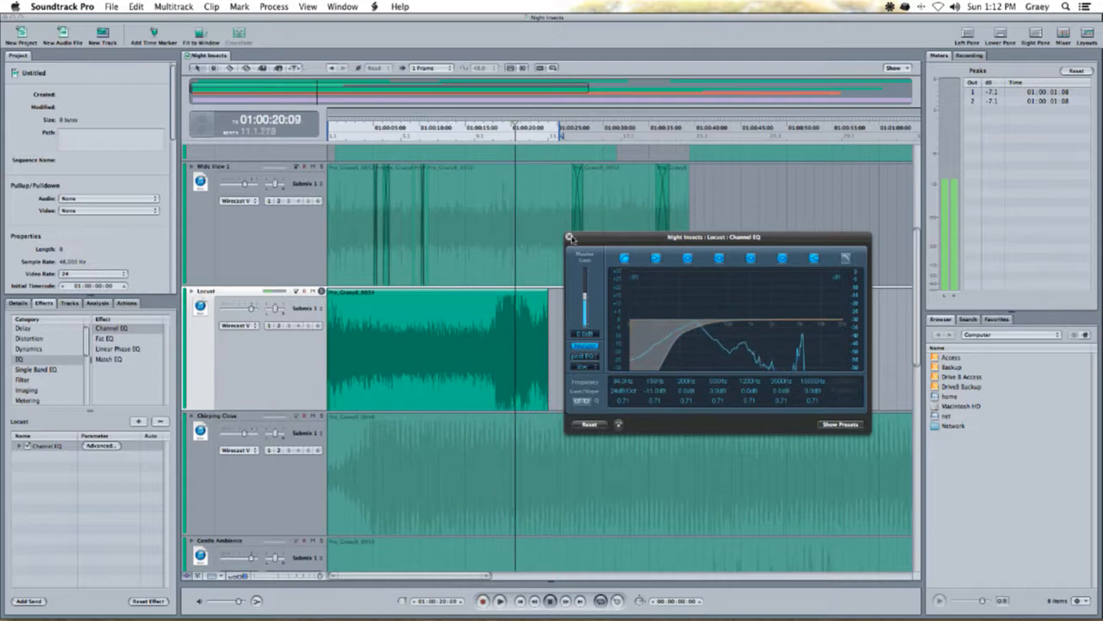
key("space")
- Split the Locust clip at about 01:00:17, where the loud section begins, and select the loud part
left_click(485, 345)
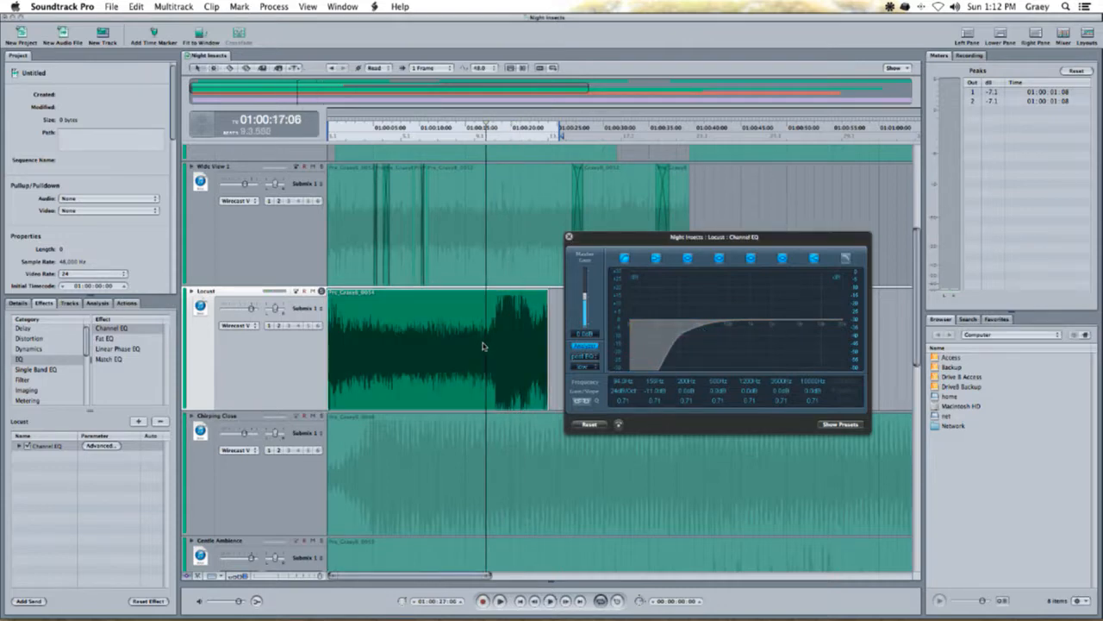
left_click(489, 342)
key("a")
left_click(511, 334)
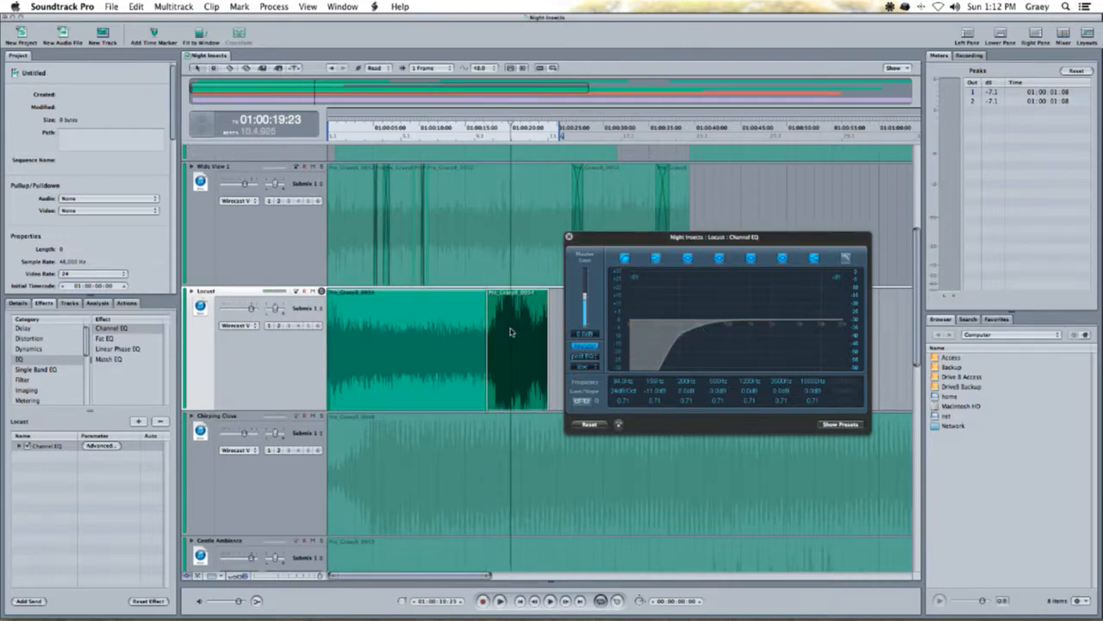
- Delete the loud end section of the Locust clip and play the remaining part from the start
key("Delete")
left_click(331, 129)
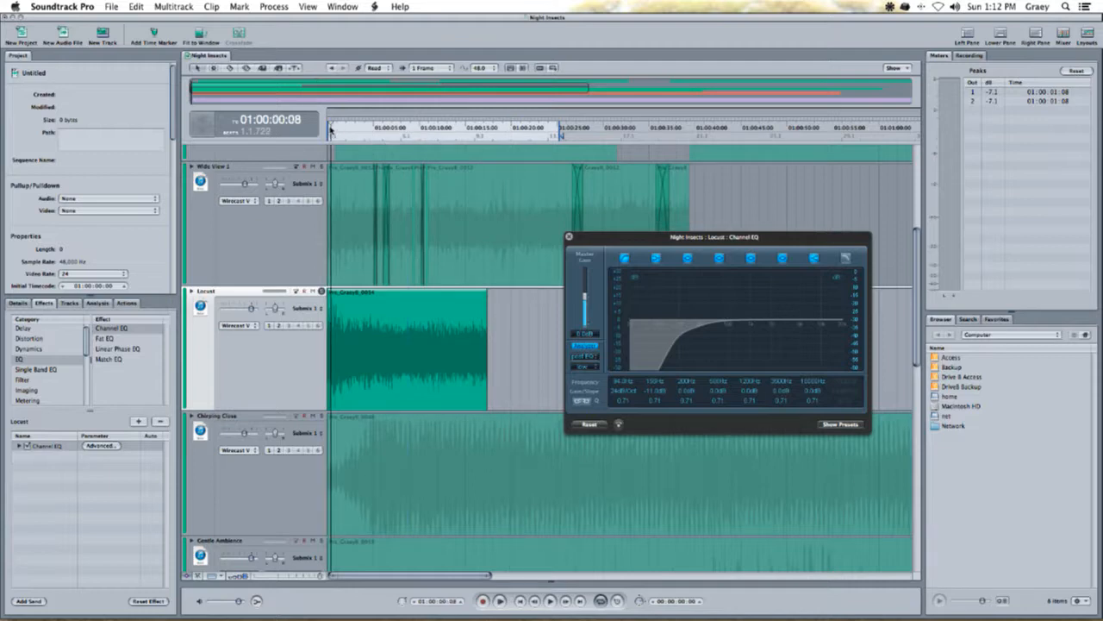
key("space")
left_click_drag(631, 239, 582, 216)
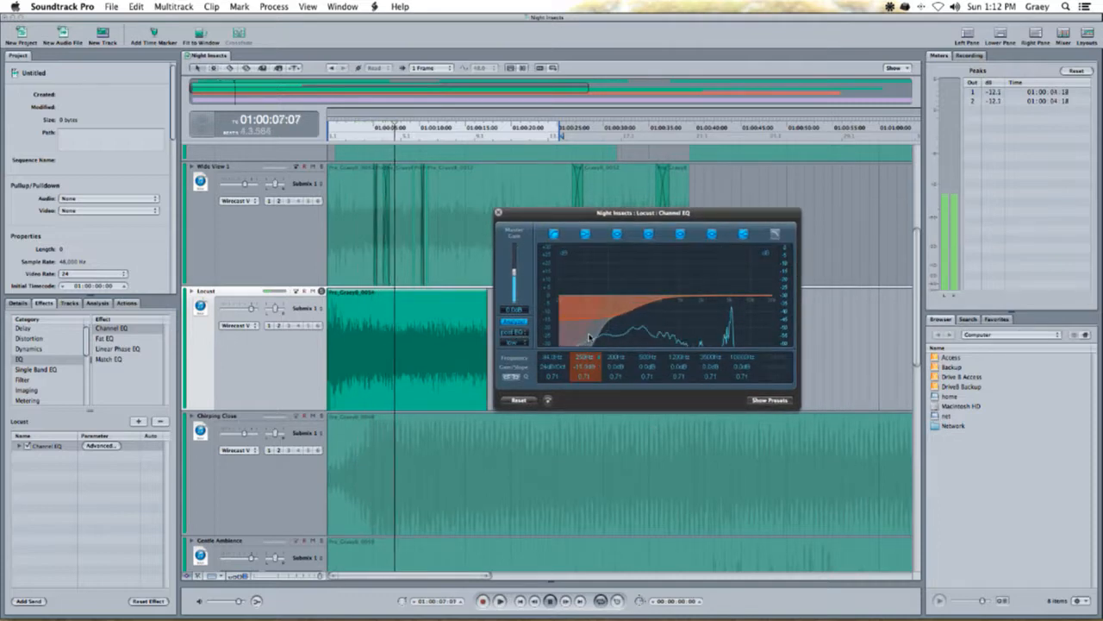
- Raise Locust's low shelf frequency to about 600 Hz, then raise the low cut frequency and set its Q to 0.51
left_click_drag(581, 356, 589, 327)
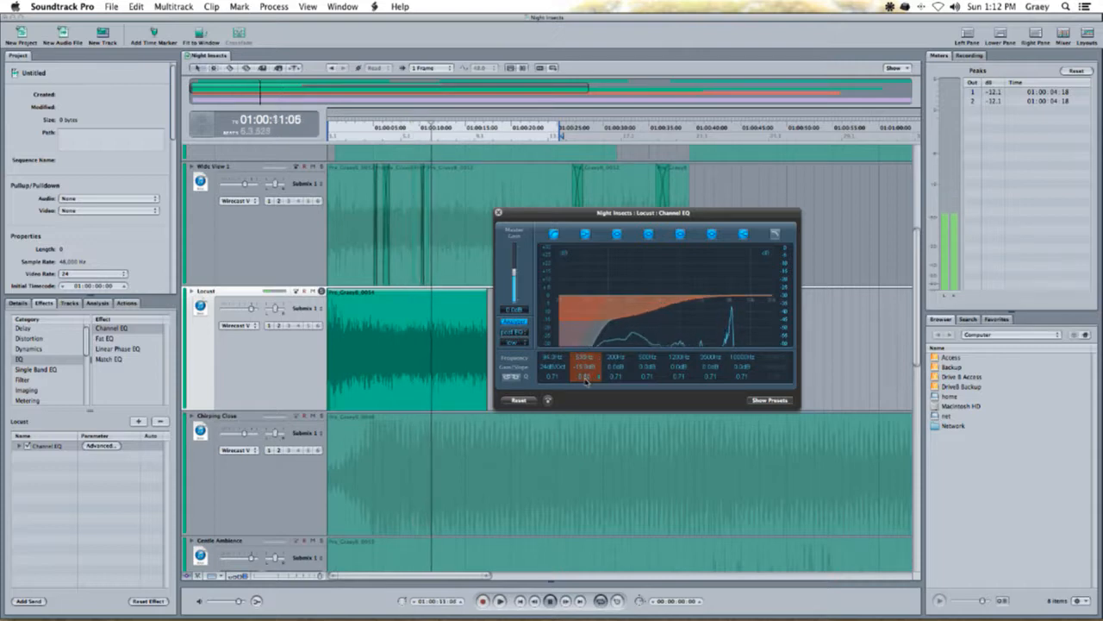
left_click_drag(586, 380, 586, 348)
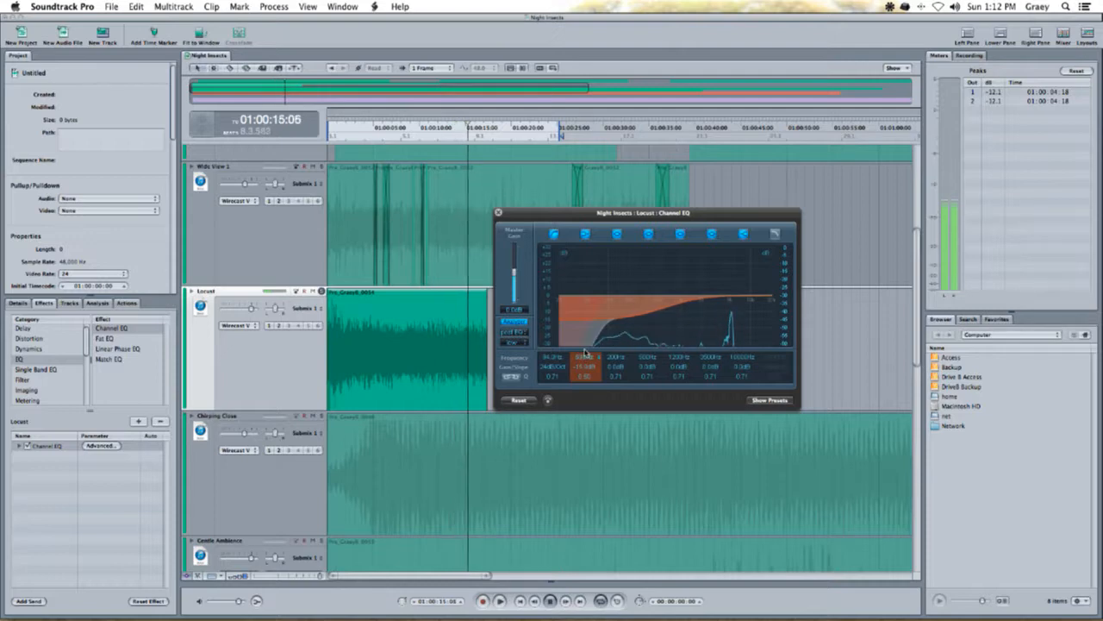
left_click(552, 366)
left_click_drag(553, 377, 555, 383)
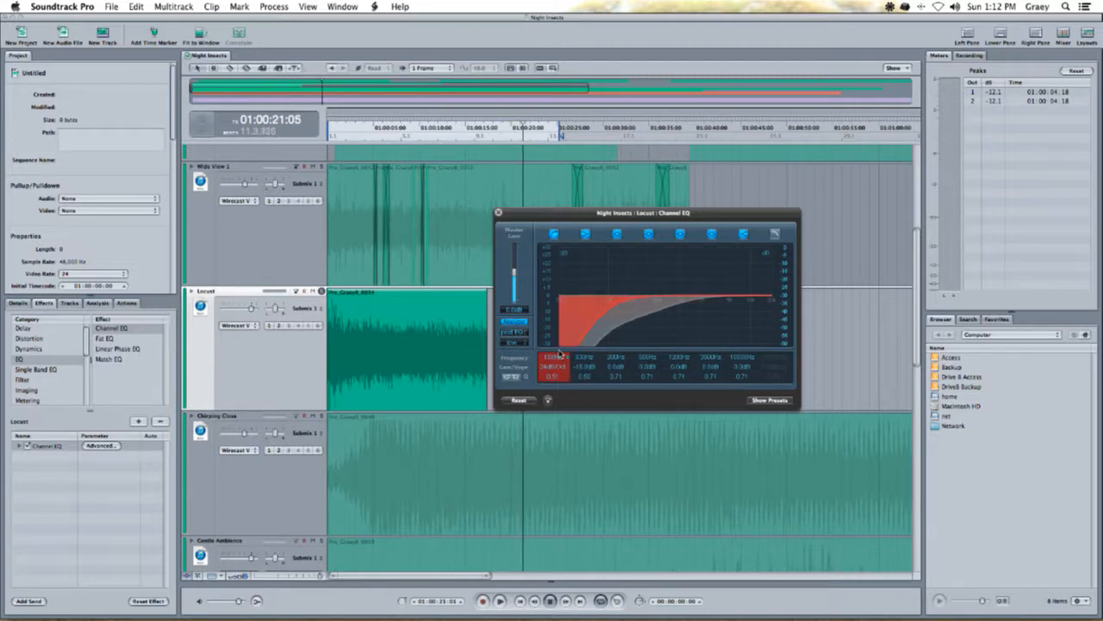
- Replay Locust while comparing its sound with the Channel EQ bypassed and active, then close the EQ window
left_click(384, 140)
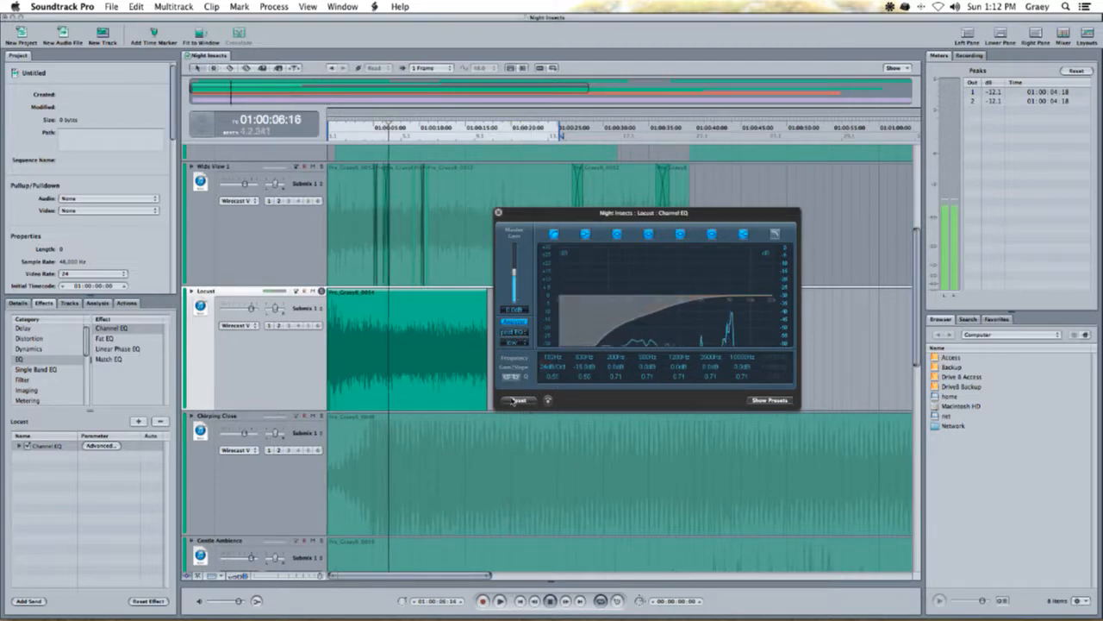
left_click(549, 400)
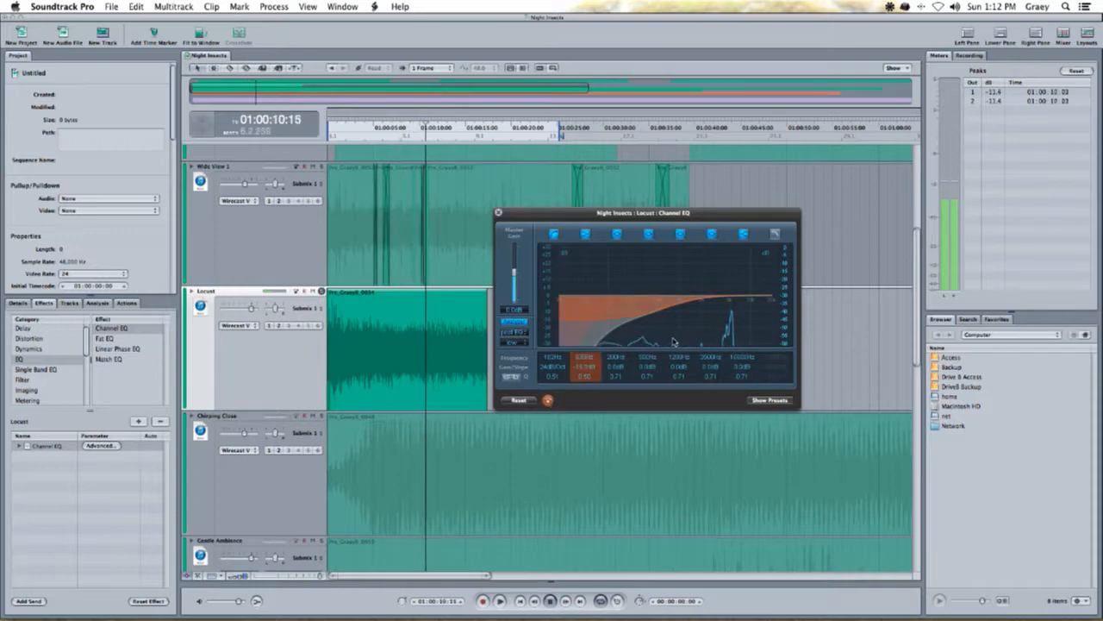
left_click_drag(528, 225, 515, 300)
left_click(486, 286)
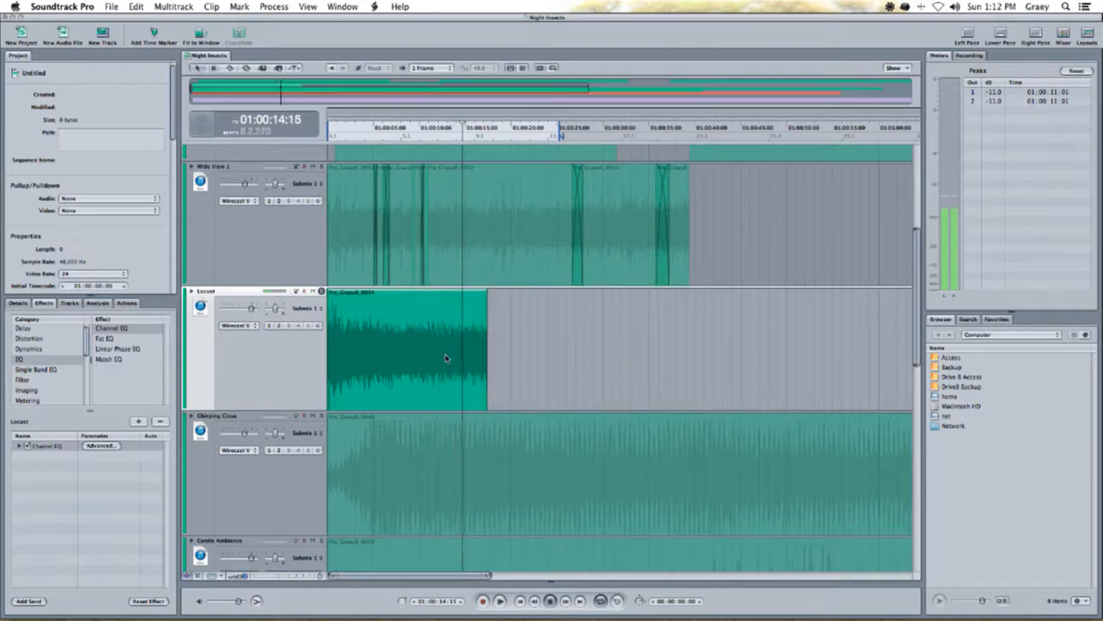
- Reopen Locust's Channel EQ, set the low cut to 215 Hz, and replay the clip with the low shelf switched off
key("super+equal")
left_click(353, 132)
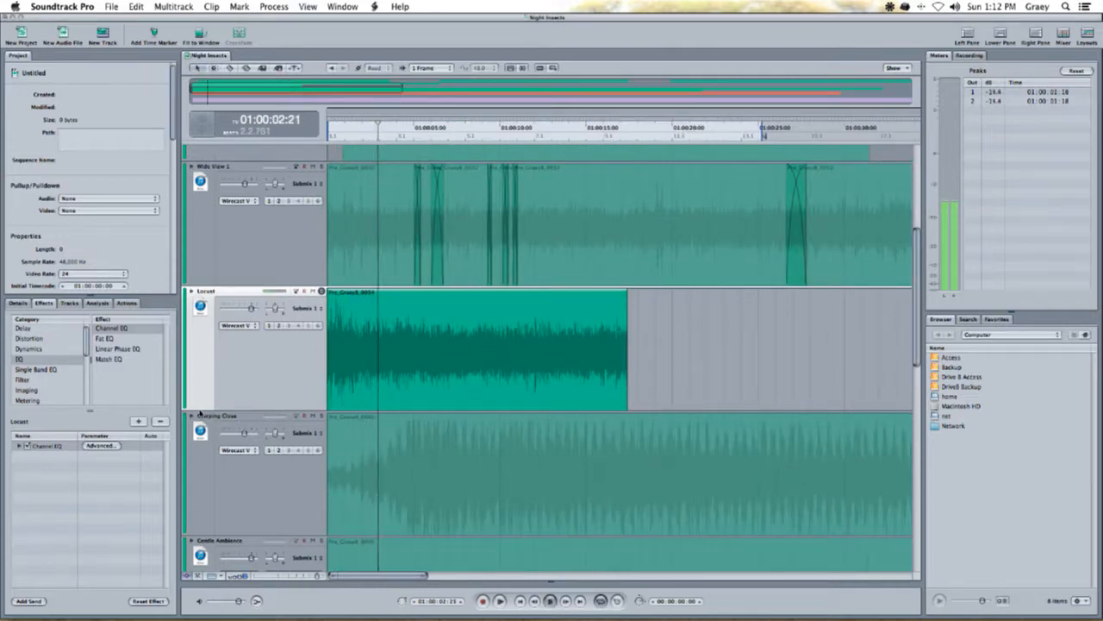
left_click(100, 445)
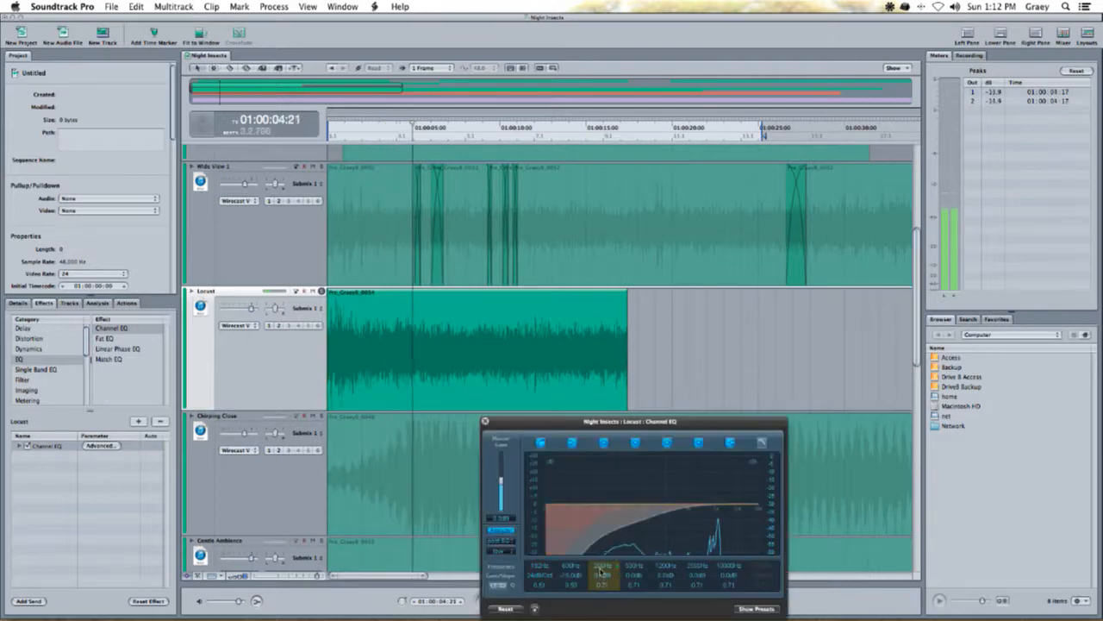
left_click_drag(579, 575, 541, 563)
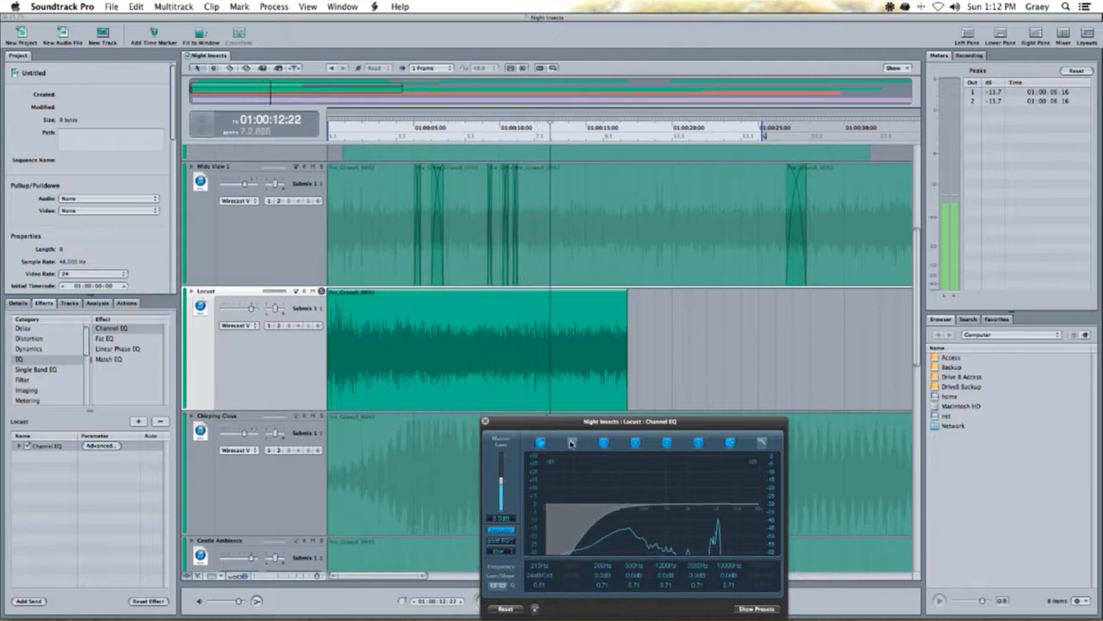
left_click(383, 131)
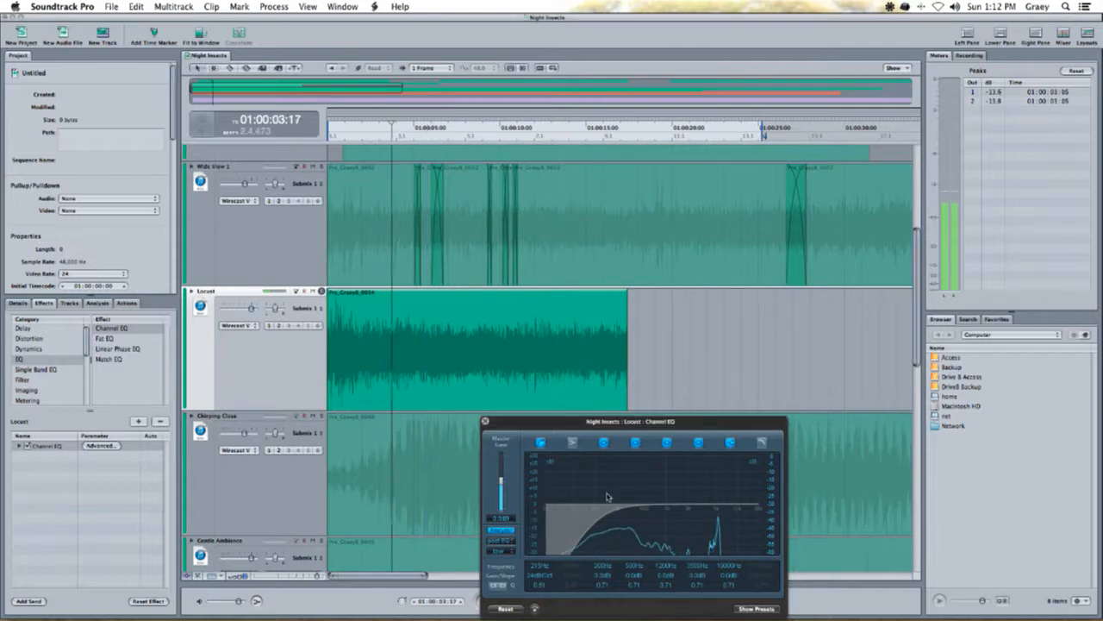
- Re-enable Locust's low shelf at 600 Hz with a Q of 0.75 and replay the clip from the start
left_click(574, 443)
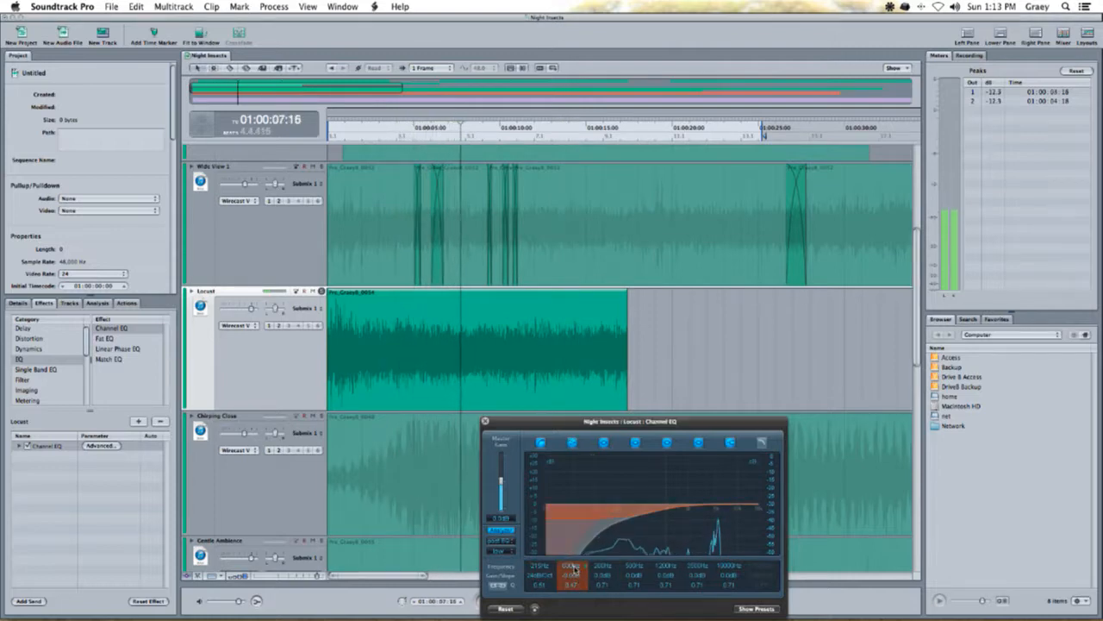
left_click_drag(576, 580, 577, 579)
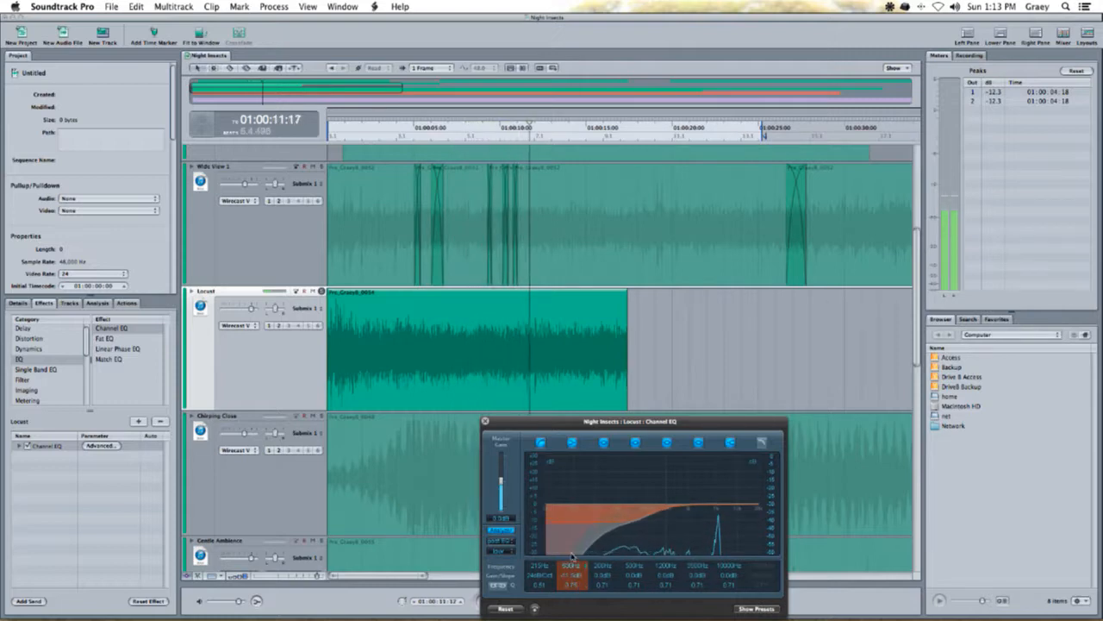
left_click_drag(565, 577, 567, 569)
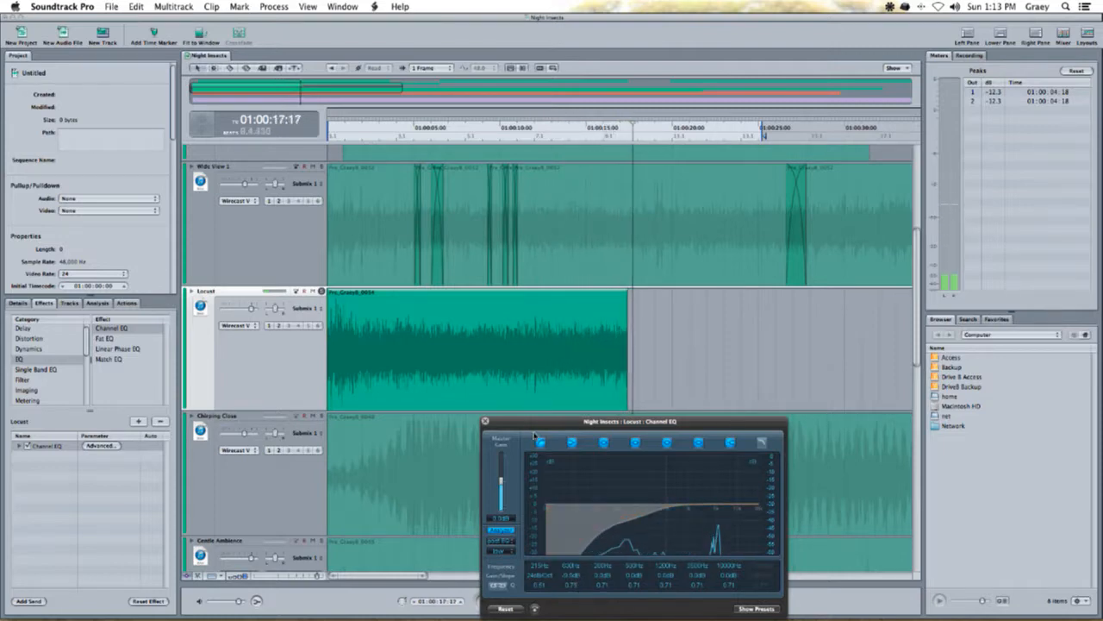
left_click(331, 133)
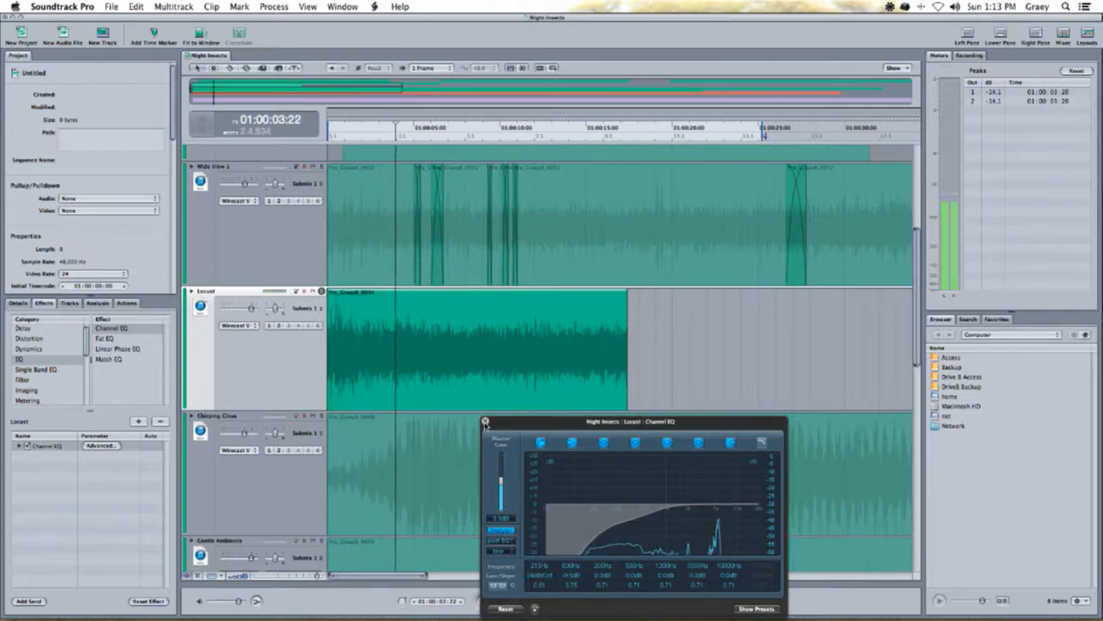
- Make a narrow dip at about 5 kHz with a Q of 6.60 in Locust's Channel EQ, close it and replay the clip's opening
left_click_drag(697, 581, 694, 567)
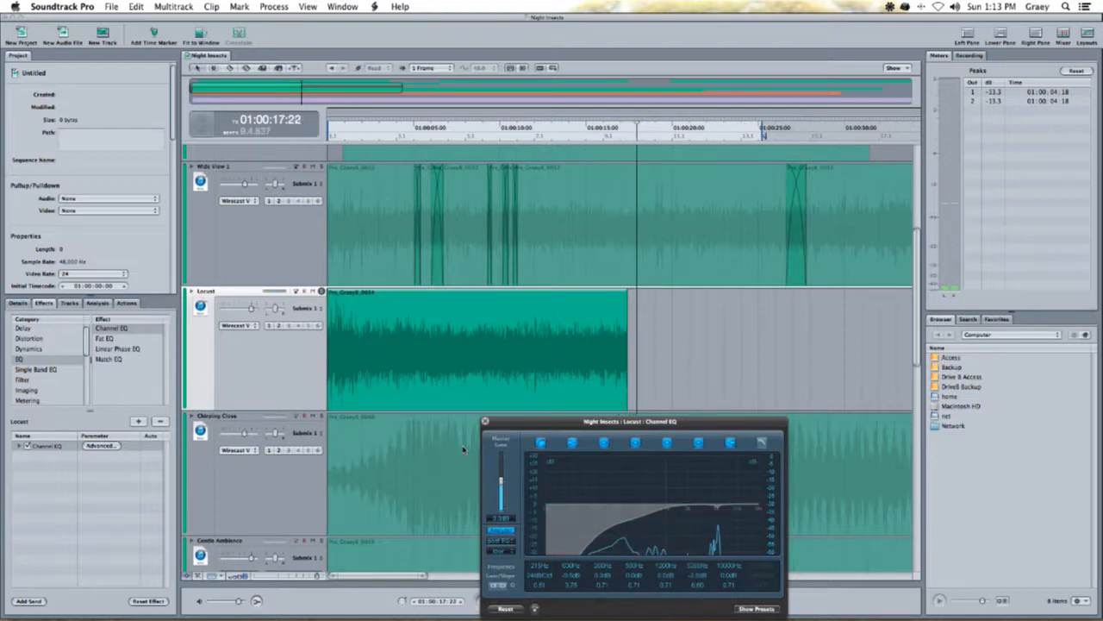
left_click(486, 422)
key("Home")
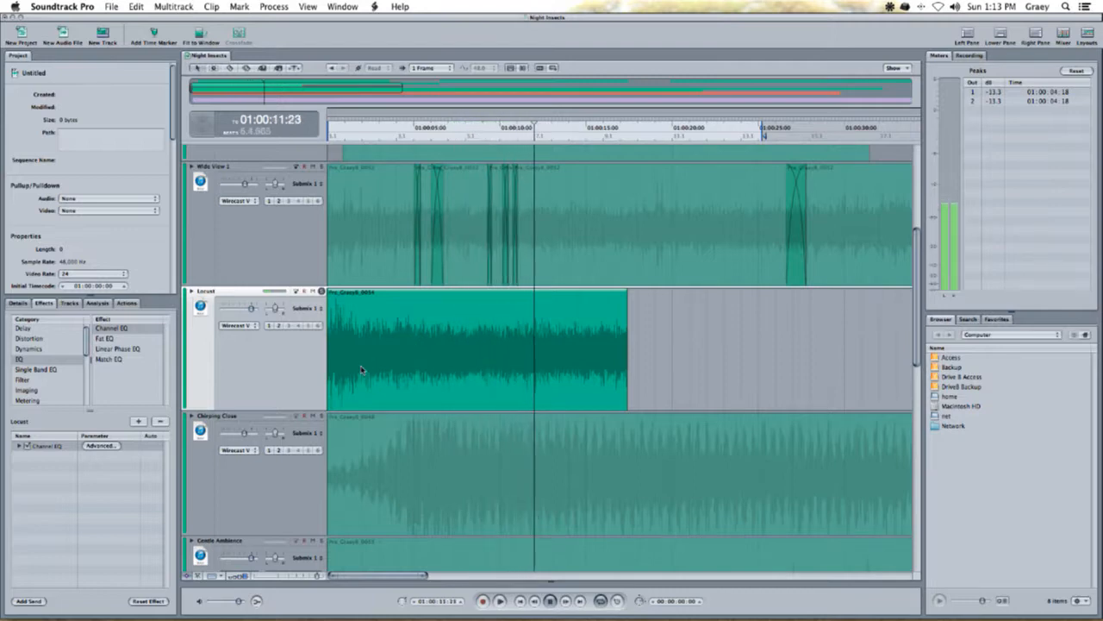
left_click(360, 131)
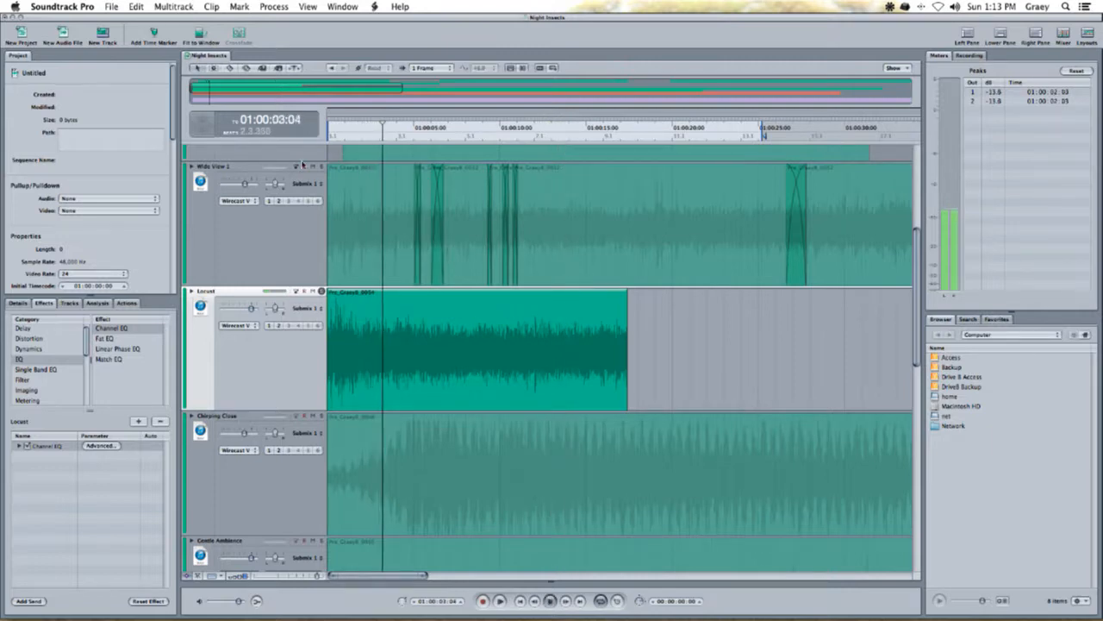
left_click(364, 129)
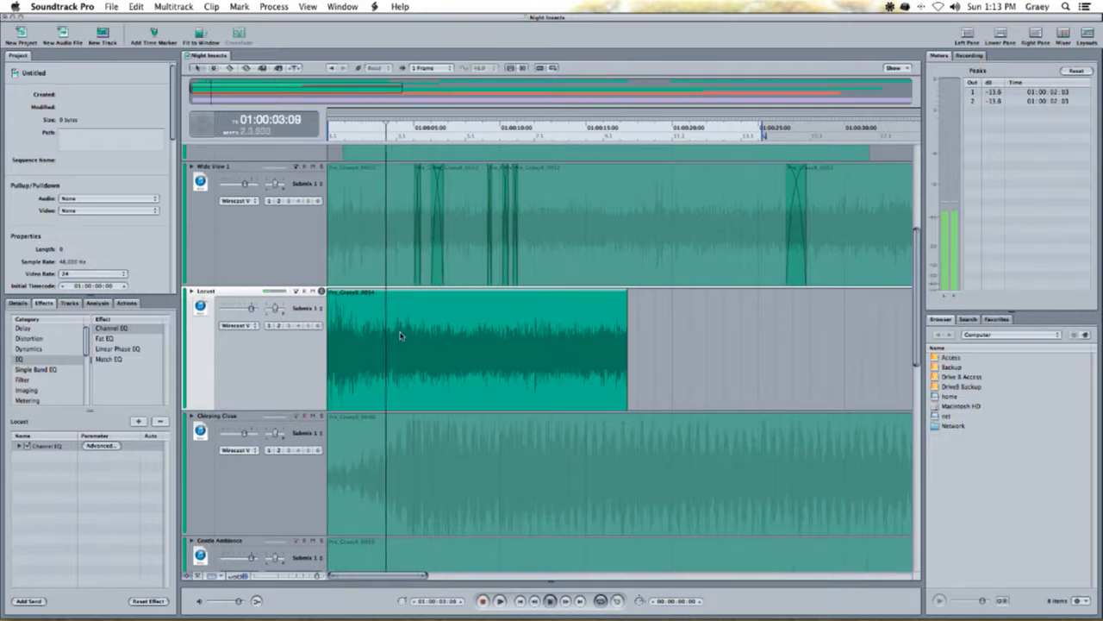
- Move the project end marker to just past the Locust clip and export the master mix as a 24 Bit, 48 kHz WAVE file named Locust
left_click(509, 129)
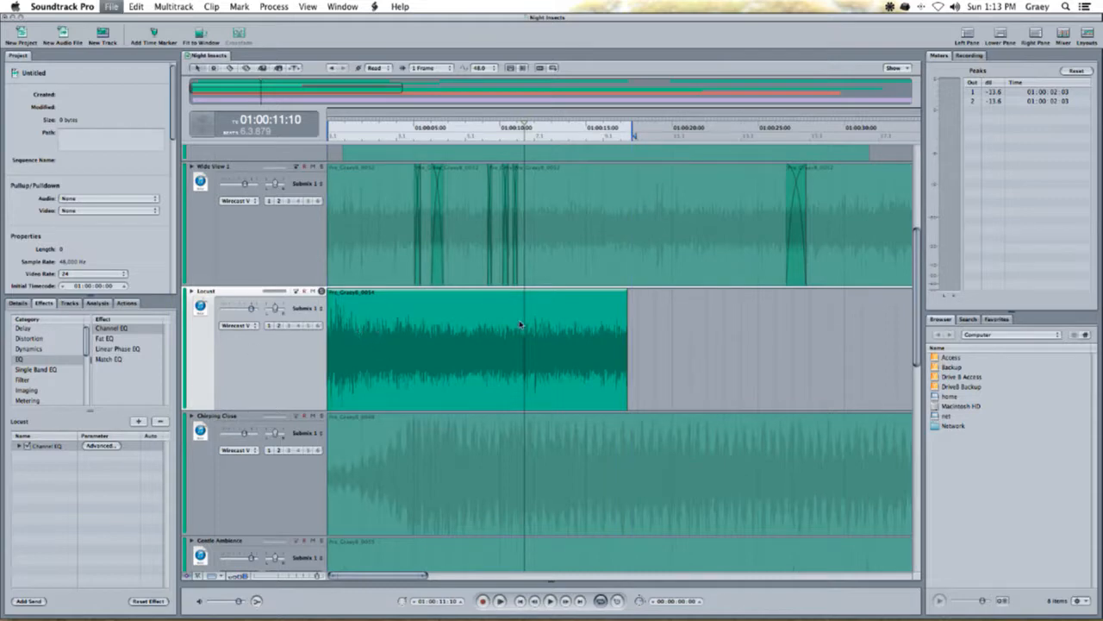
key("super+e")
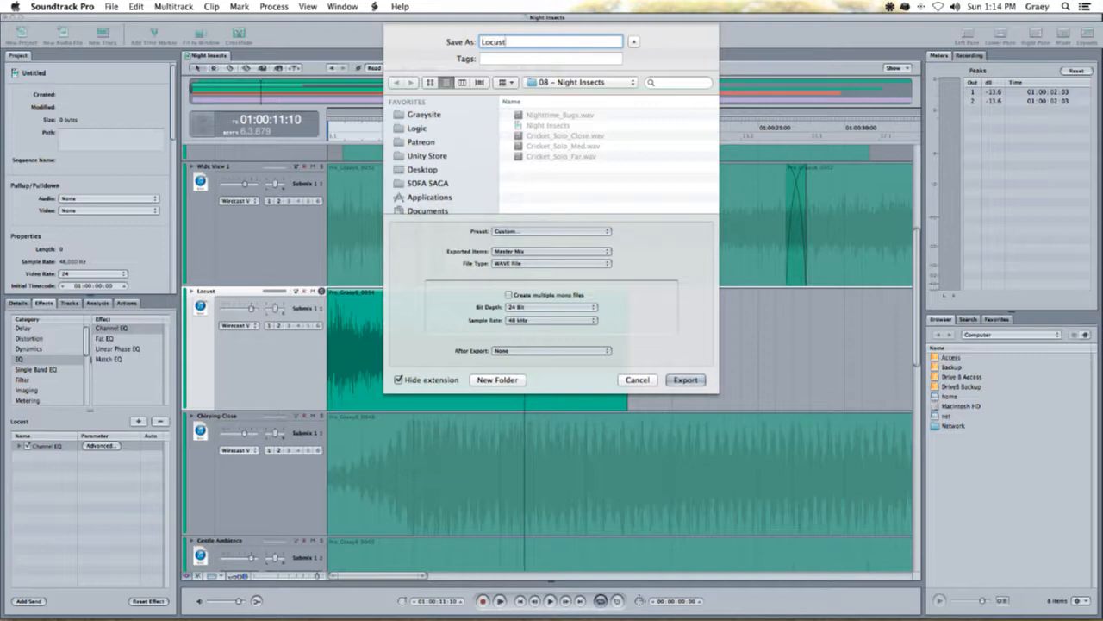
key("Return")
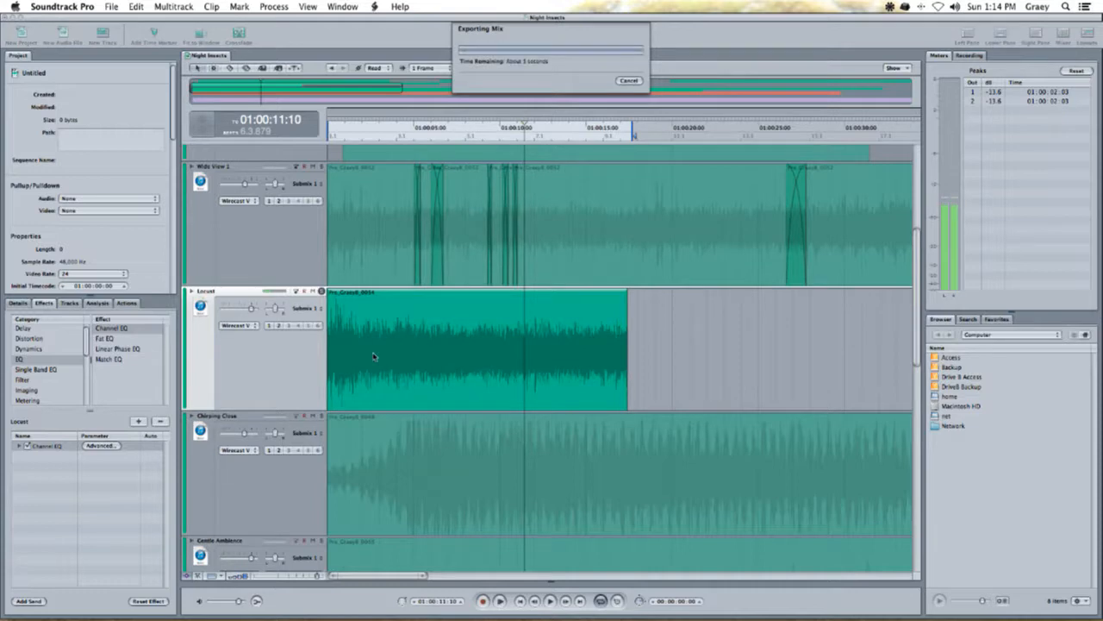
- Unsolo the Locust track, solo the Chirping Close track and bring its whole clip into view
left_click(321, 291)
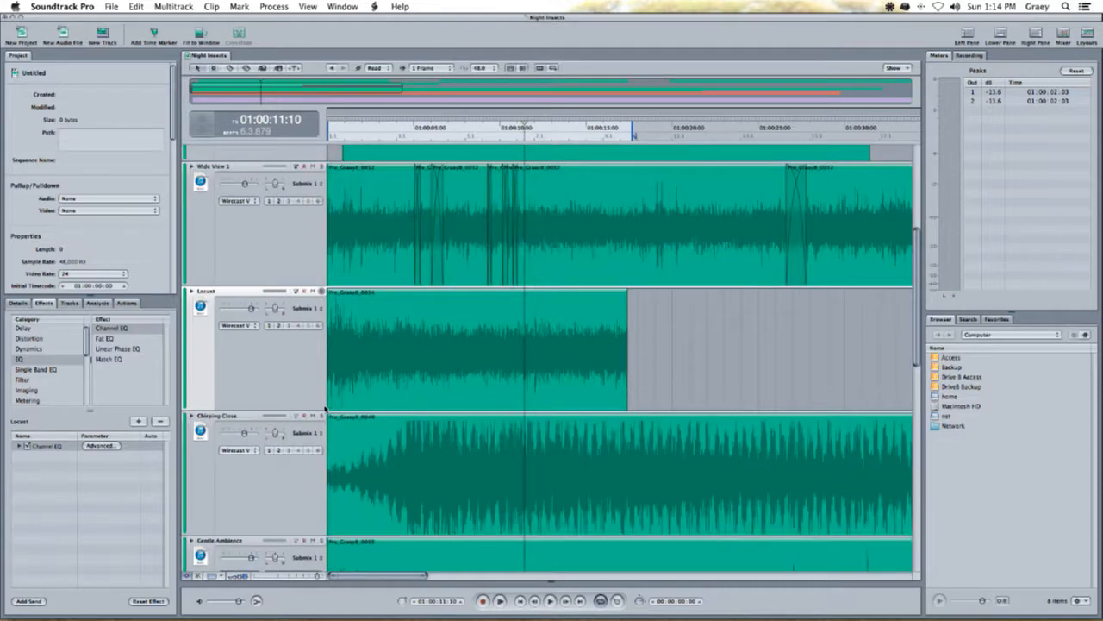
left_click(322, 415)
scroll(431, 364, "down", 2)
key("super+minus")
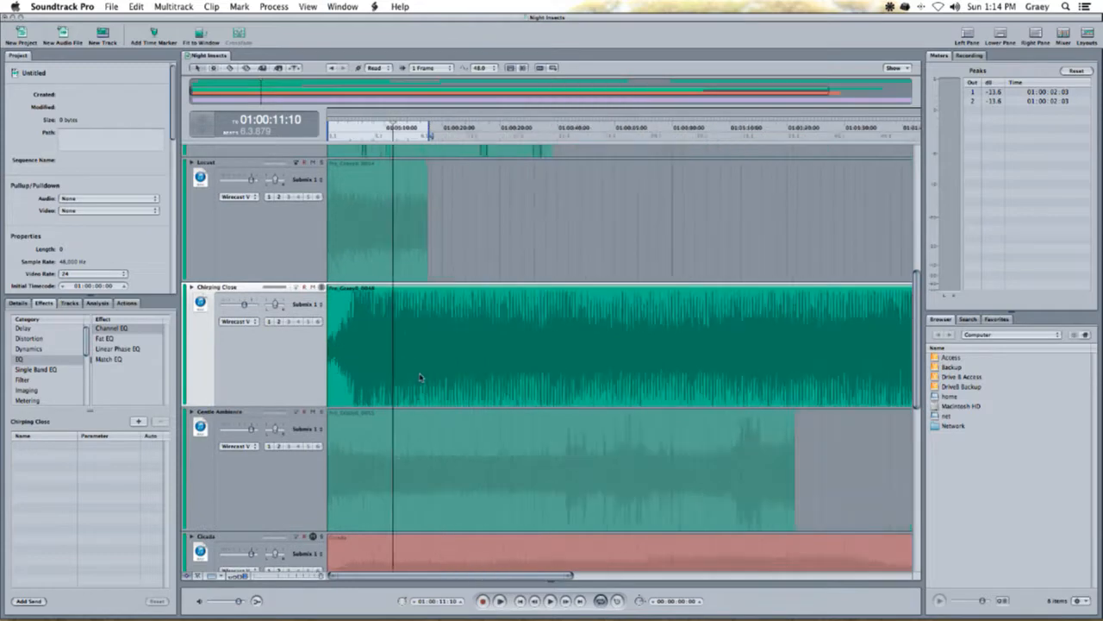
scroll(419, 363, "up", 2)
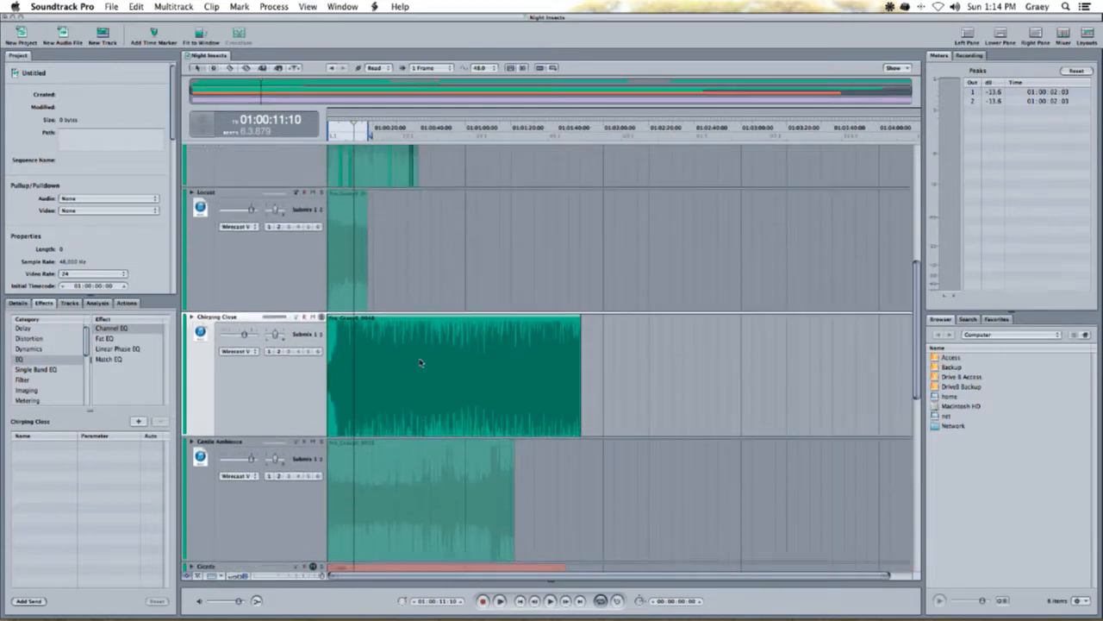
- Play Chirping Close from about 01:00:02 and trim its quiet fade-in so the clip starts at about 01:00:03
key("super+equal")
left_click(362, 132)
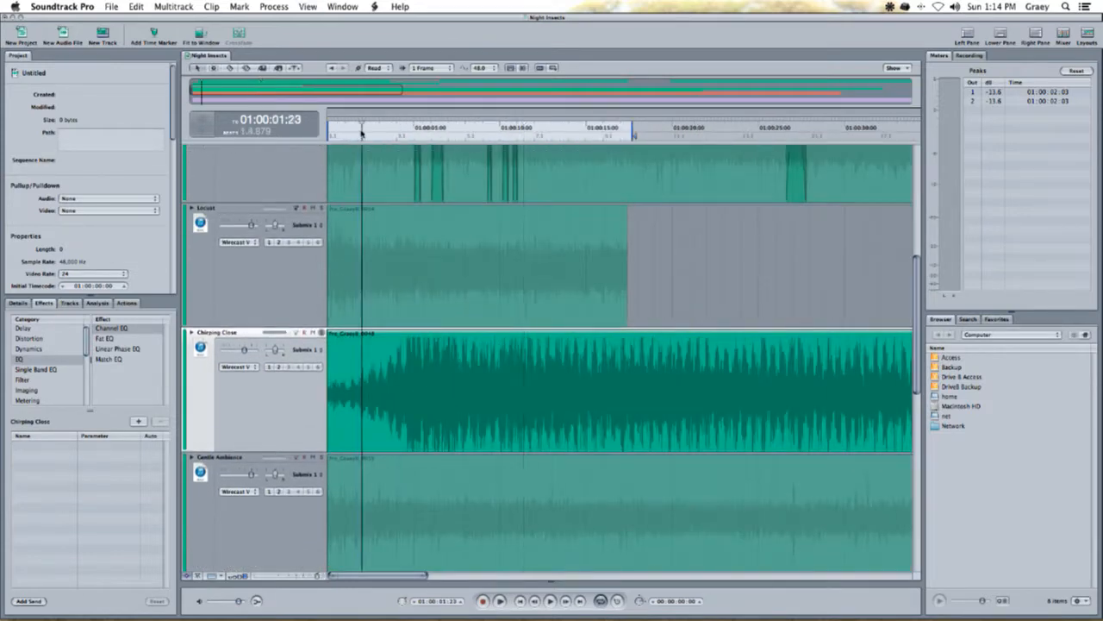
key("space")
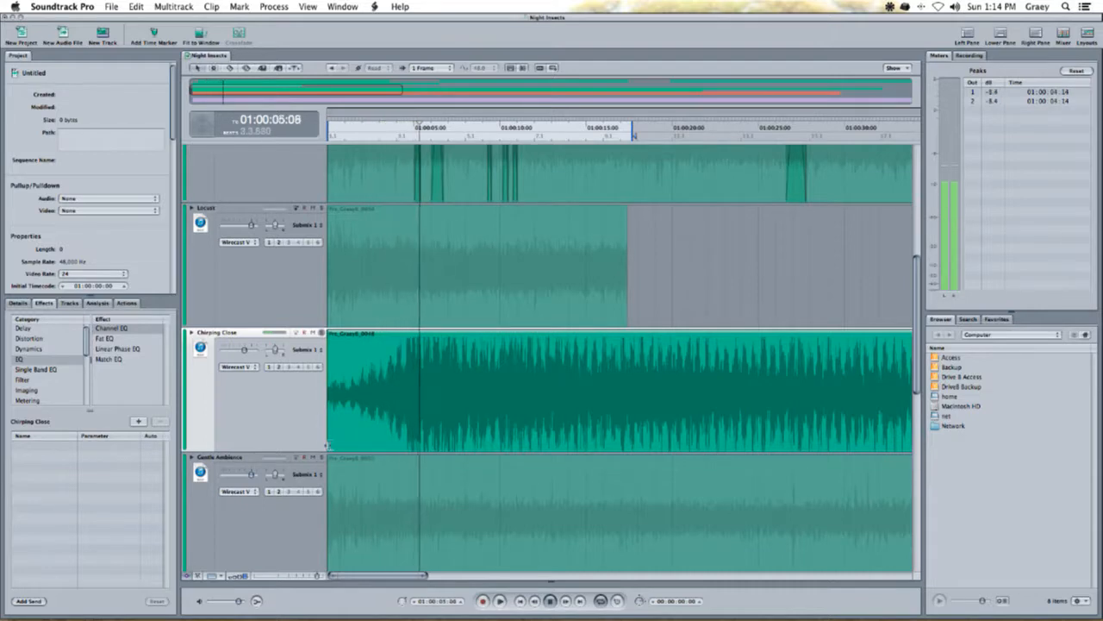
left_click_drag(329, 444, 384, 435)
key("Down")
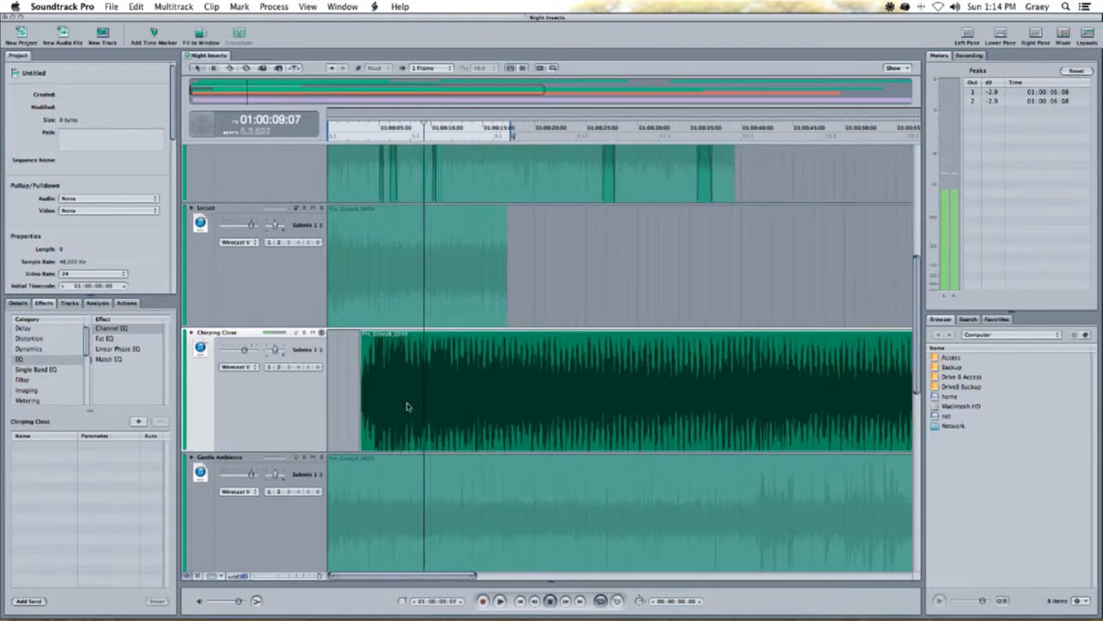
- Add a Channel EQ with a high-resolution analyzer to Chirping Close and enable a 24 dB/Oct low cut at 91 Hz
double_click(111, 329)
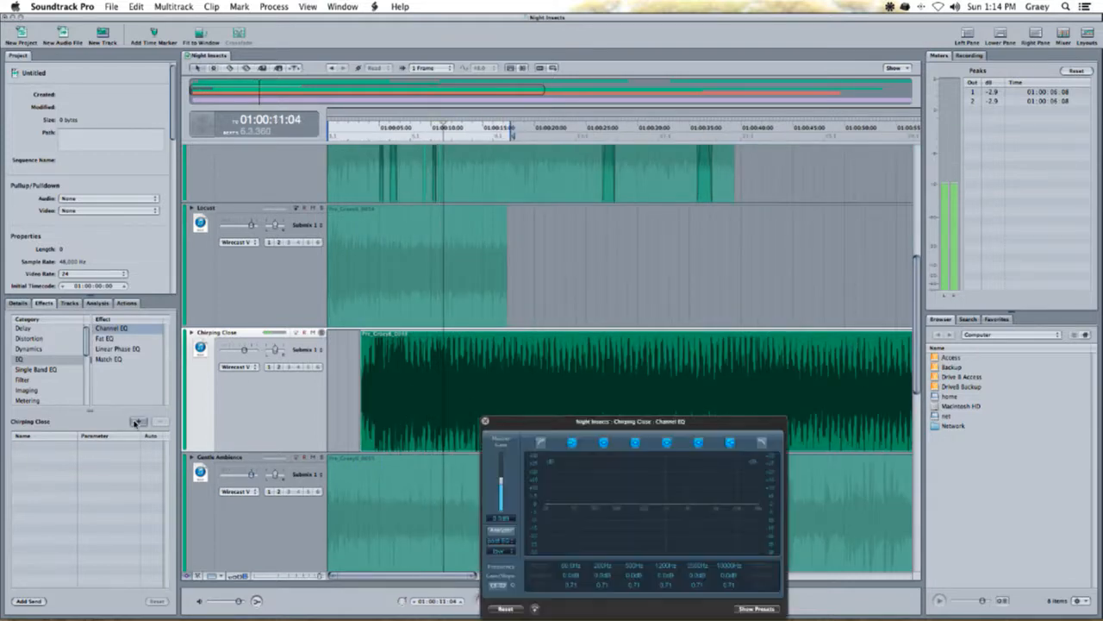
left_click(501, 530)
left_click(501, 540)
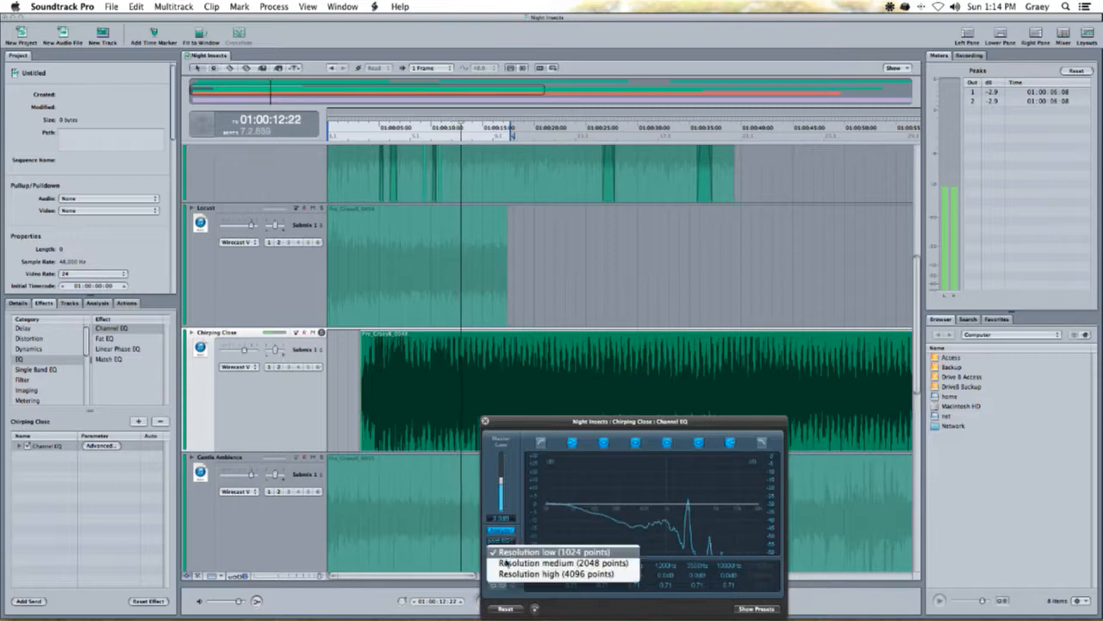
left_click(515, 573)
left_click_drag(586, 421, 538, 380)
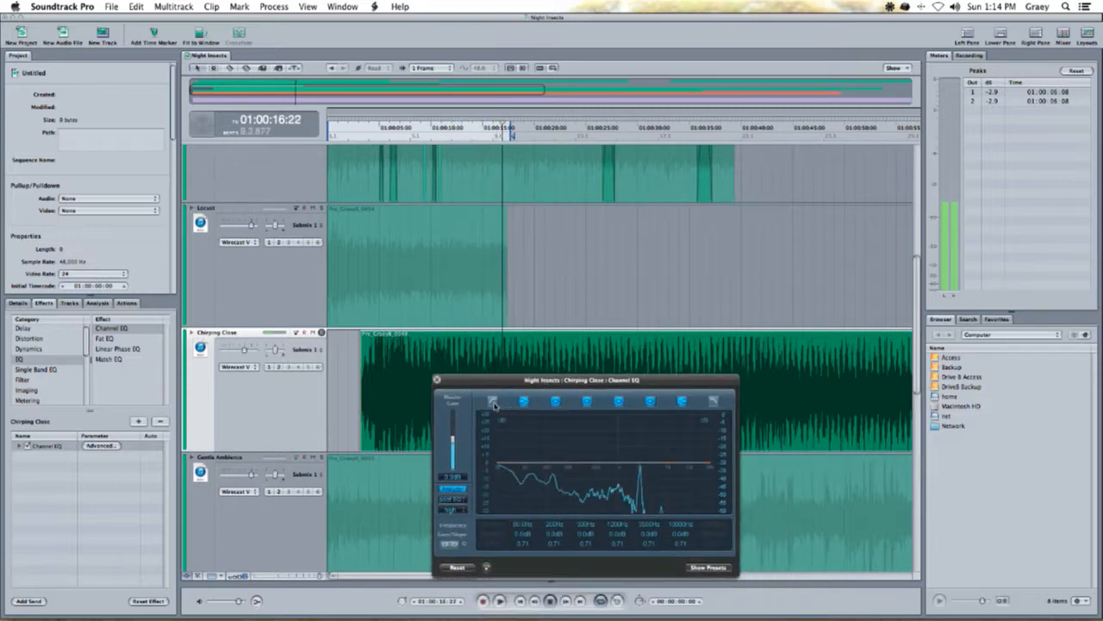
left_click(496, 536)
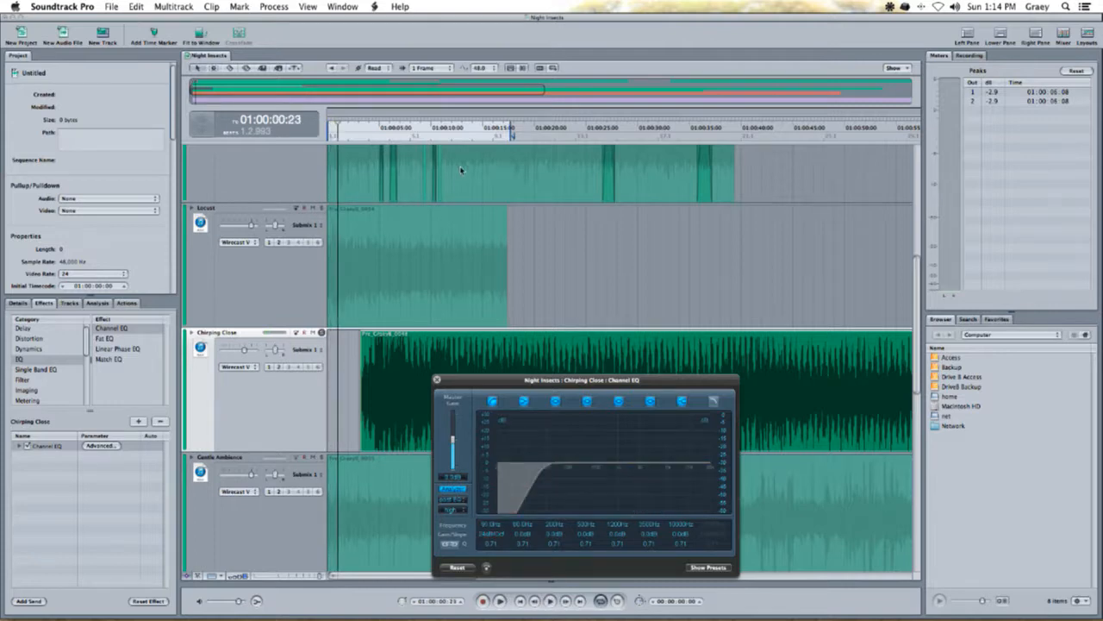
- Move the Chirping Close clip to the project start, play it, and extend the project end marker to about 01:00:37
left_click_drag(627, 359, 570, 361)
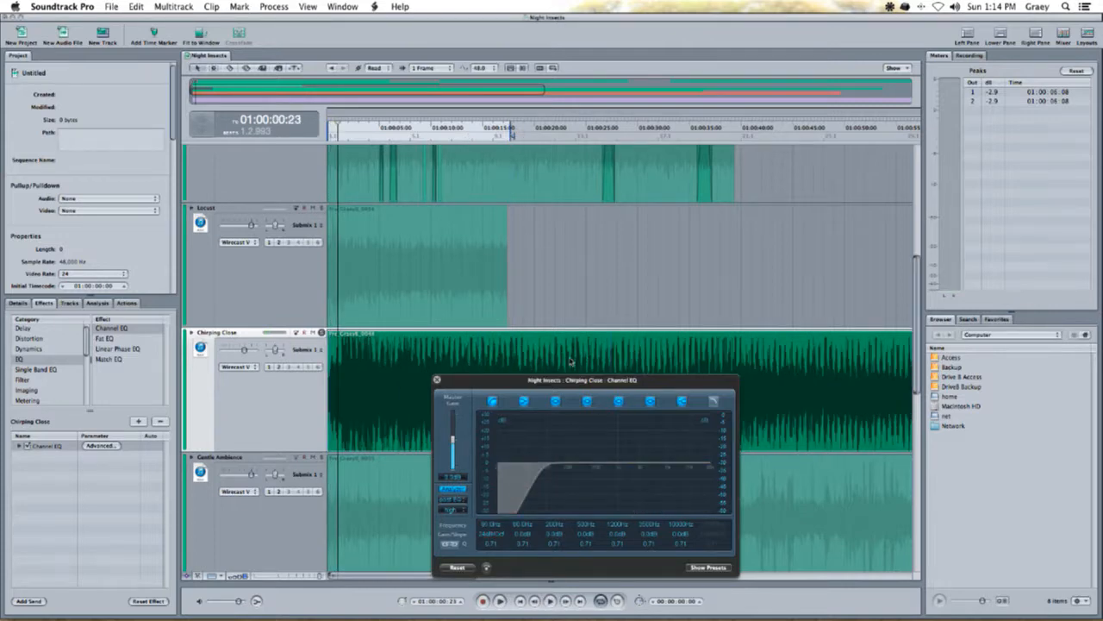
key("space")
left_click_drag(513, 135, 714, 155)
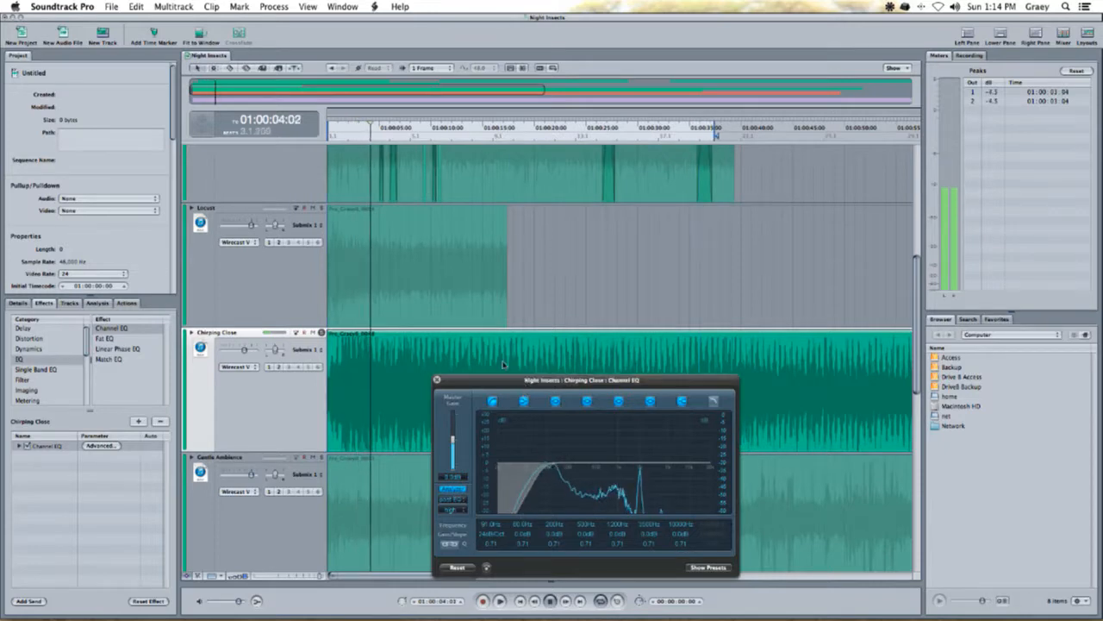
- Set the Chirping Close Channel EQ's low cut to 140 Hz and its low shelf to about -12.5 dB at 300 Hz
left_click_drag(552, 381, 526, 356)
left_click_drag(462, 504, 496, 469)
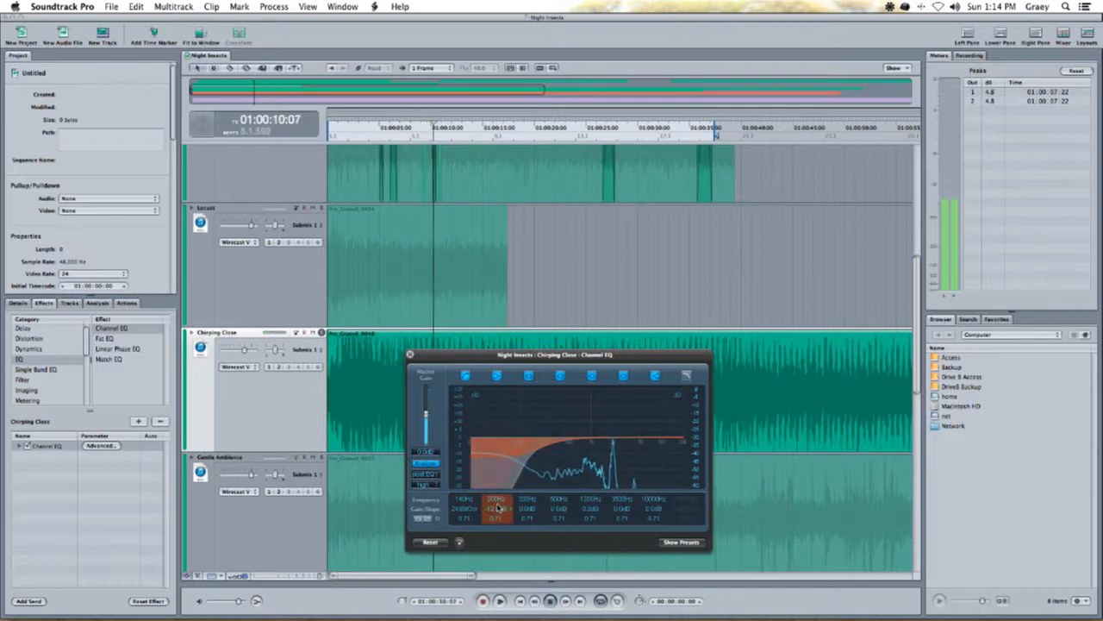
left_click_drag(497, 507, 497, 519)
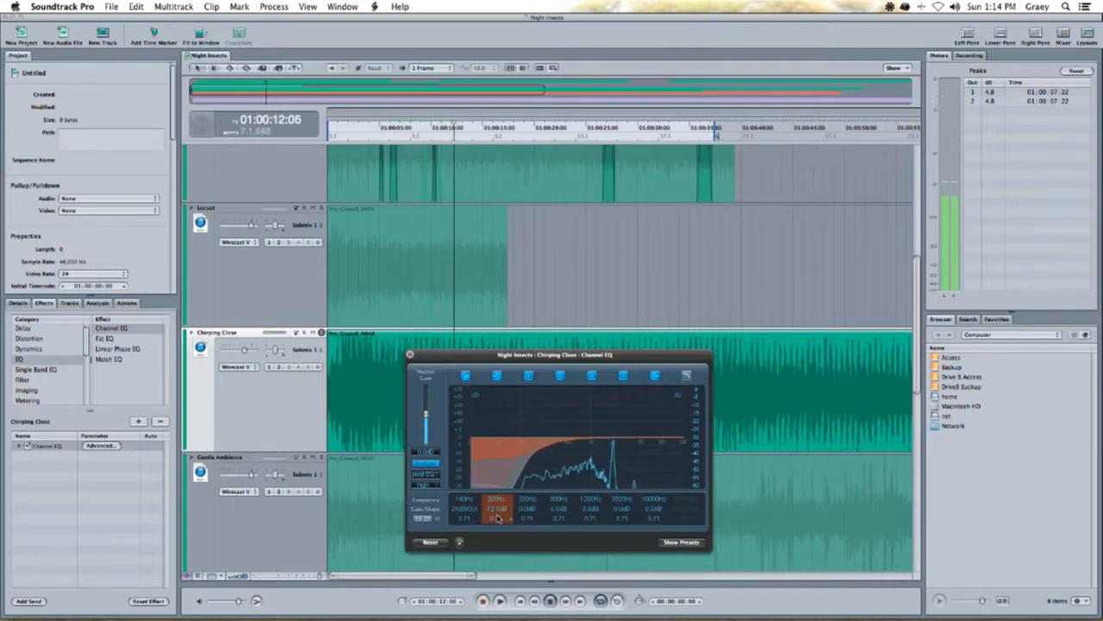
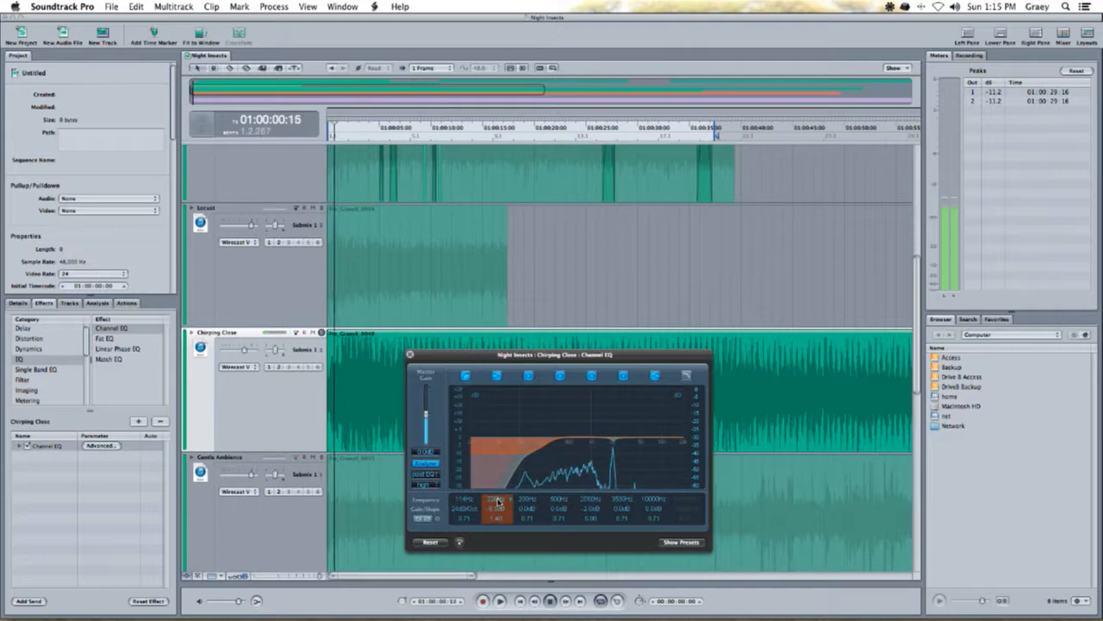
- Extend the project end marker to the end of the Chirping Close clip and audition the clip from about 01:00:56
key("super+minus")
key("super+minus")
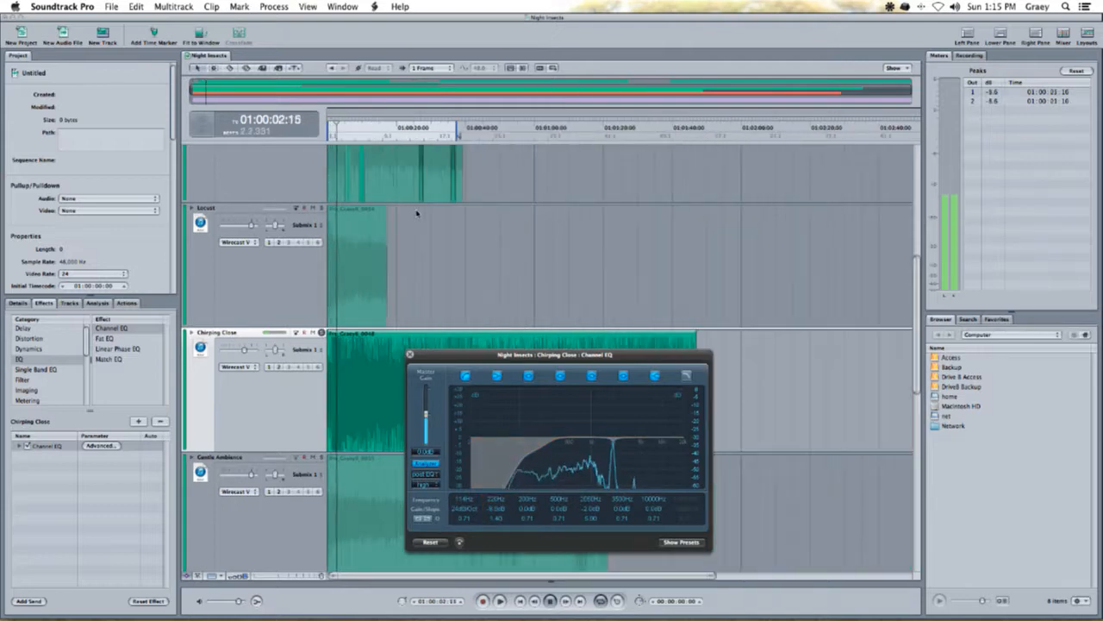
left_click_drag(457, 138, 698, 138)
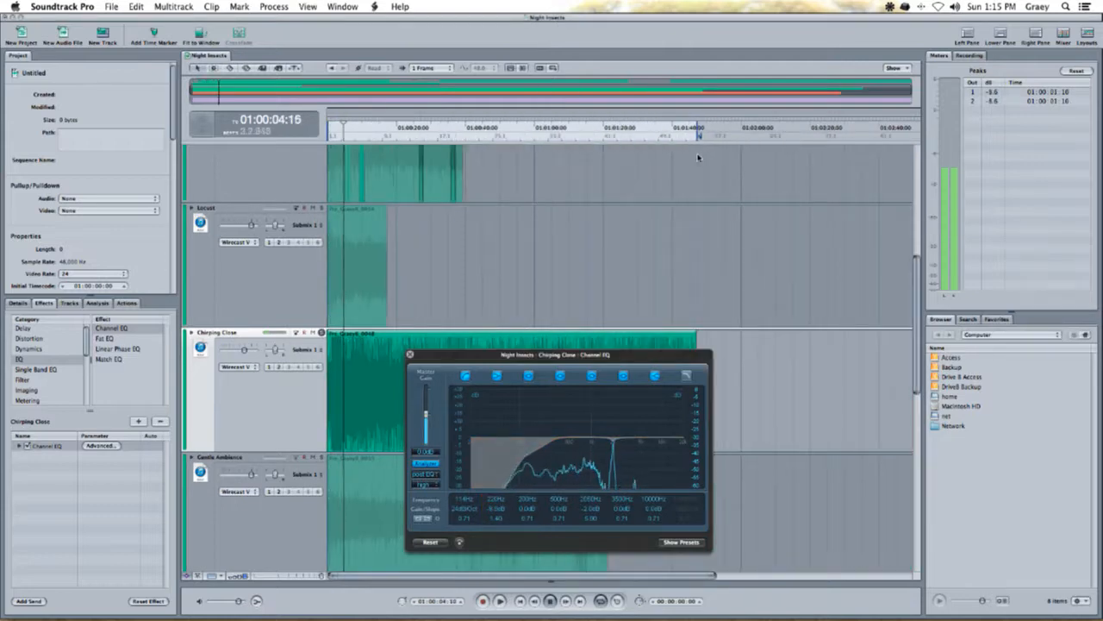
left_click_drag(576, 358, 564, 435)
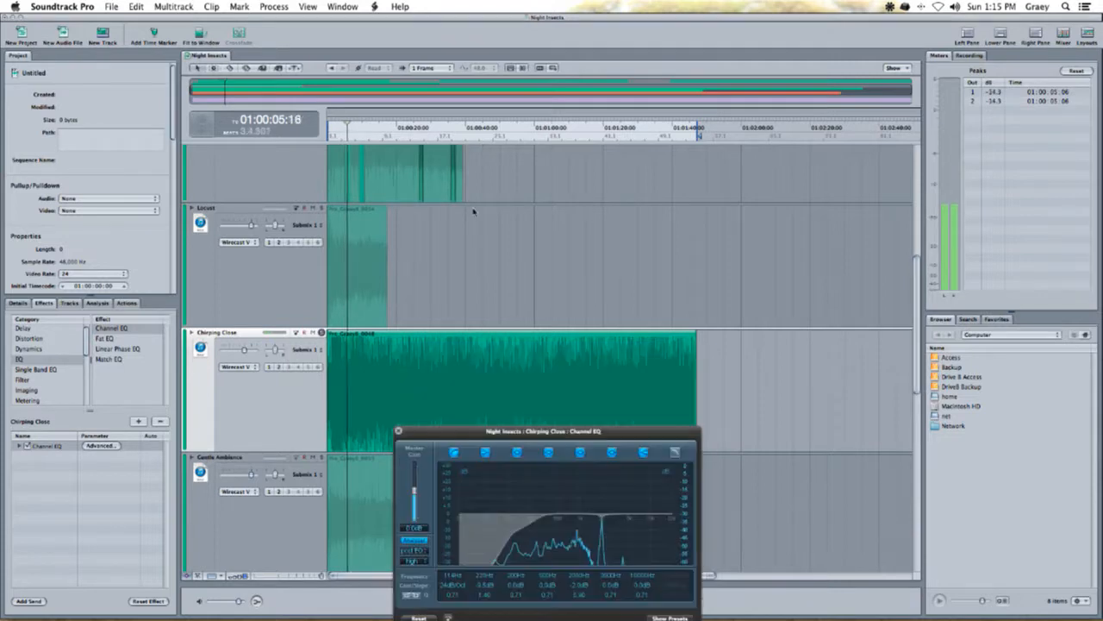
left_click(449, 131)
left_click(524, 136)
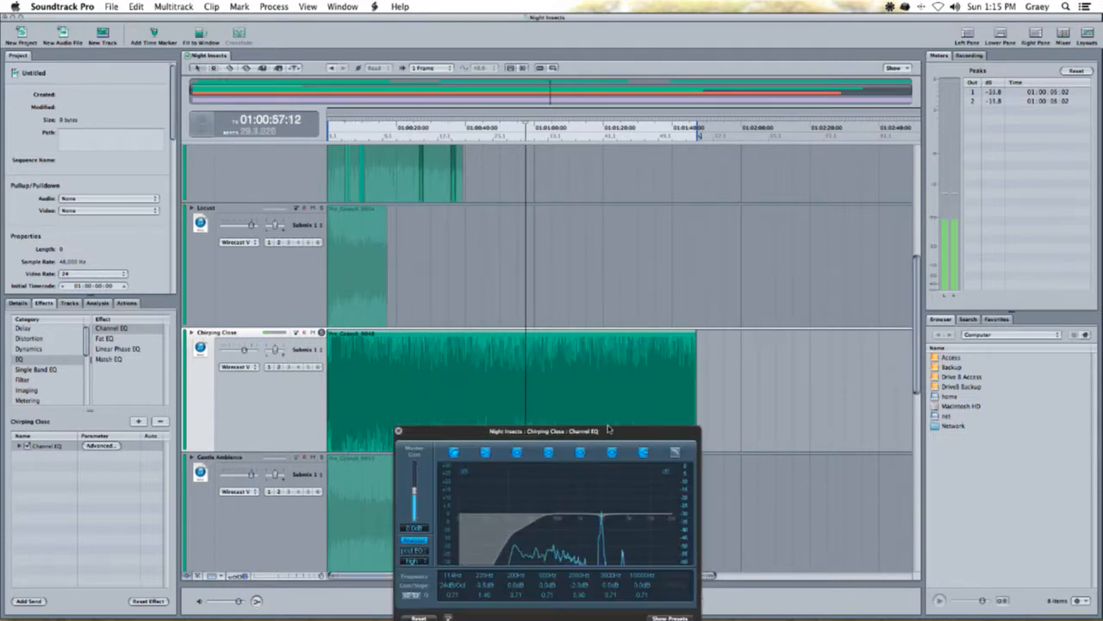
- Raise the frequency of the low shelf in the Chirping Close Channel EQ and close the EQ window
left_click_drag(552, 431, 529, 328)
left_click_drag(517, 448, 466, 422)
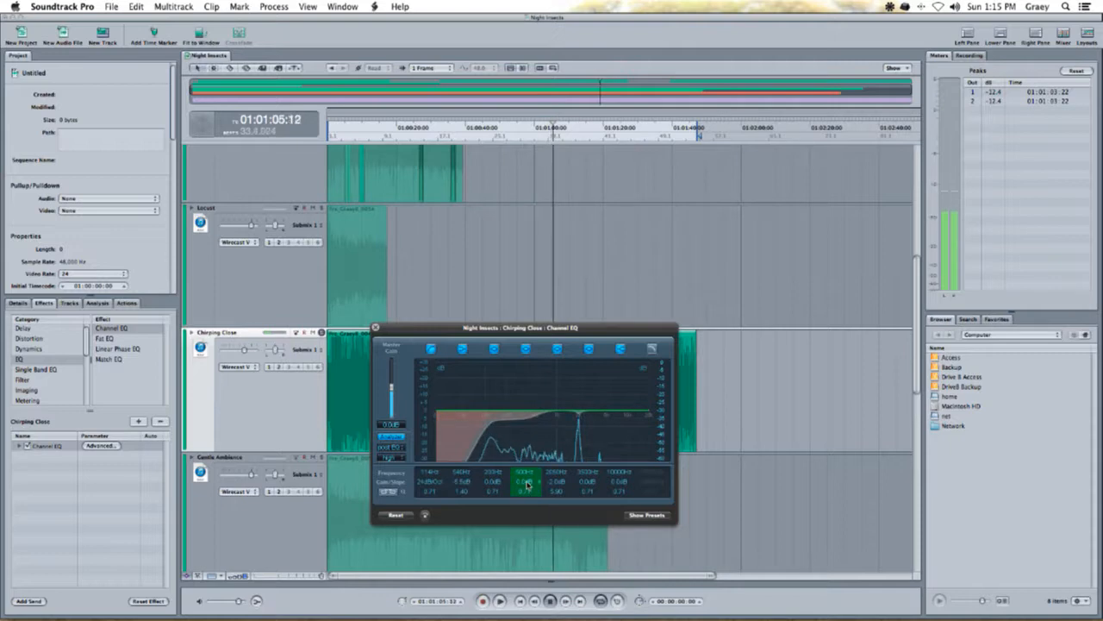
left_click(376, 328)
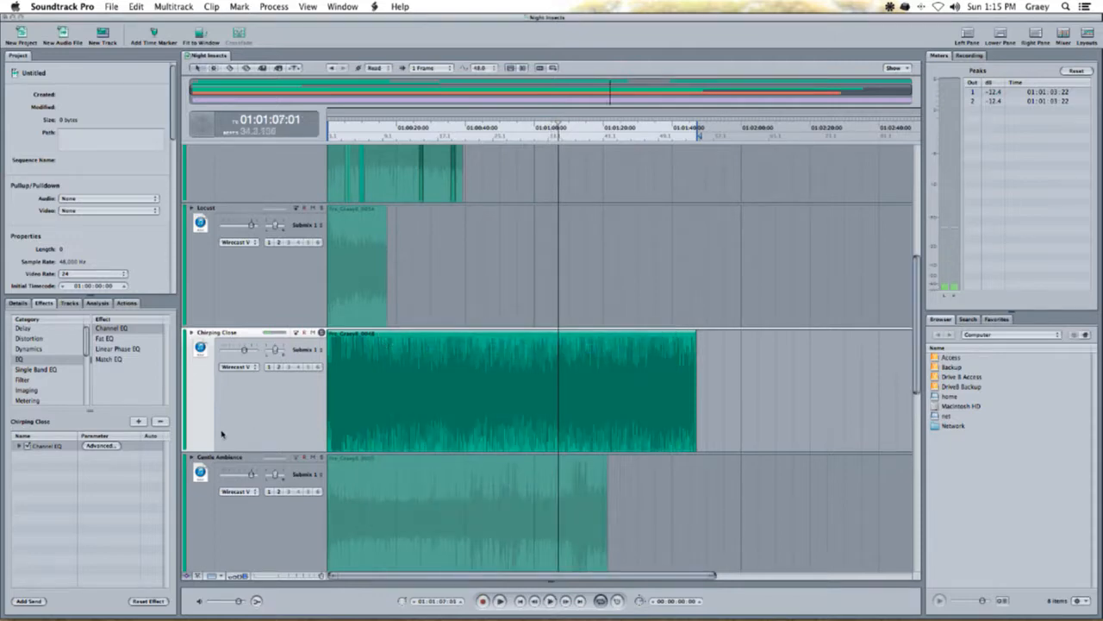
- Add the Waves X-Hum effect to Chirping Close and play the track from about 01:00:41
scroll(64, 370, "down", 5)
left_click(39, 400)
scroll(111, 391, "down", 10)
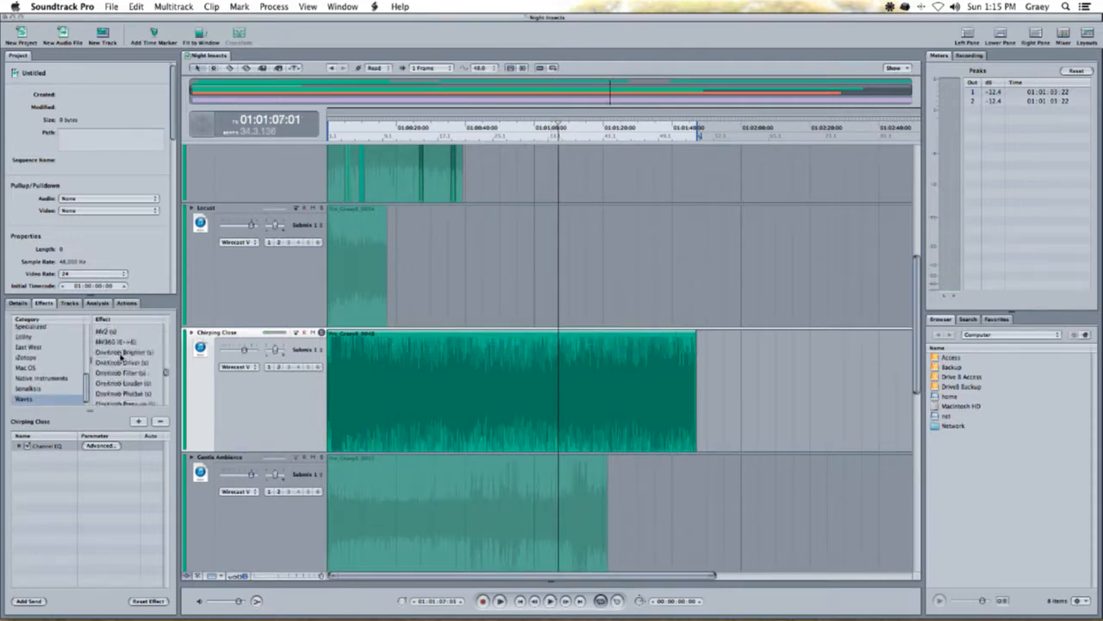
scroll(111, 391, "down", 2)
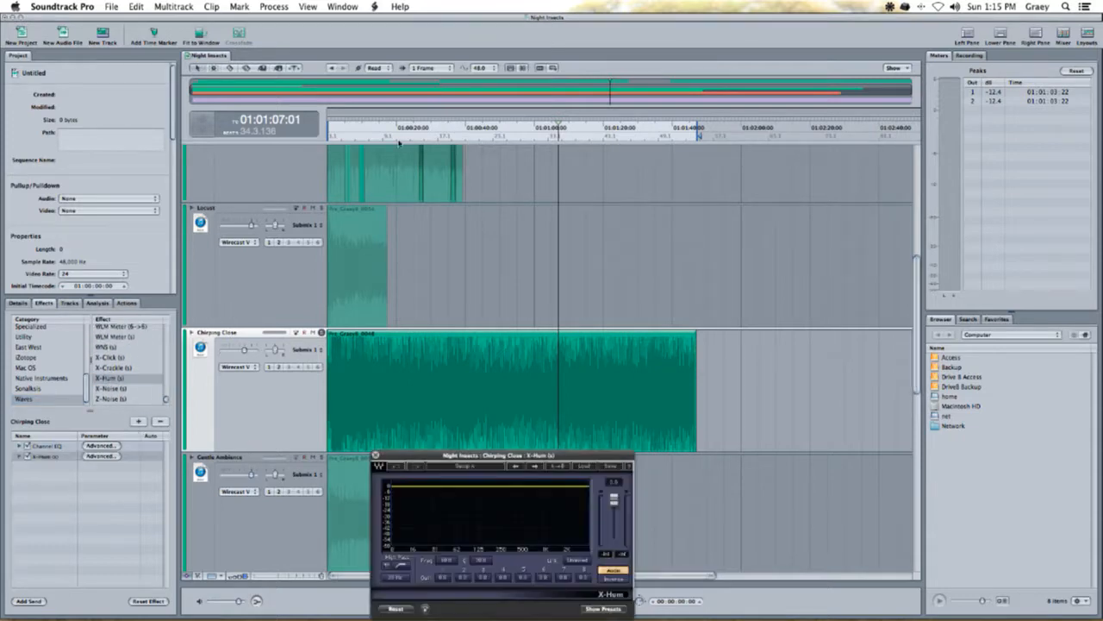
key("space")
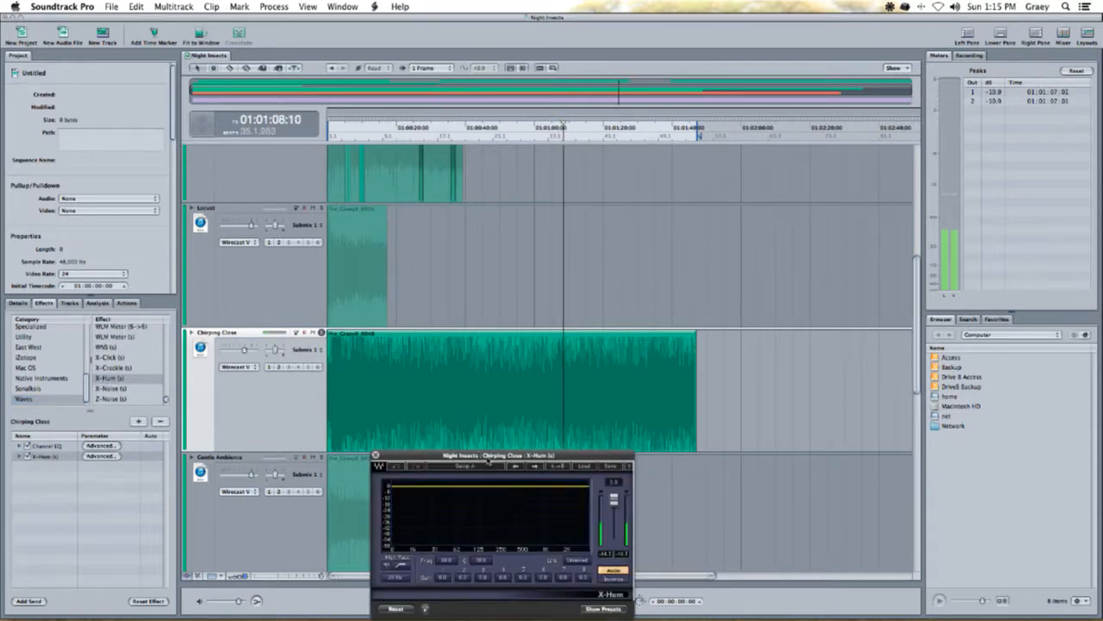
left_click_drag(489, 461, 431, 429)
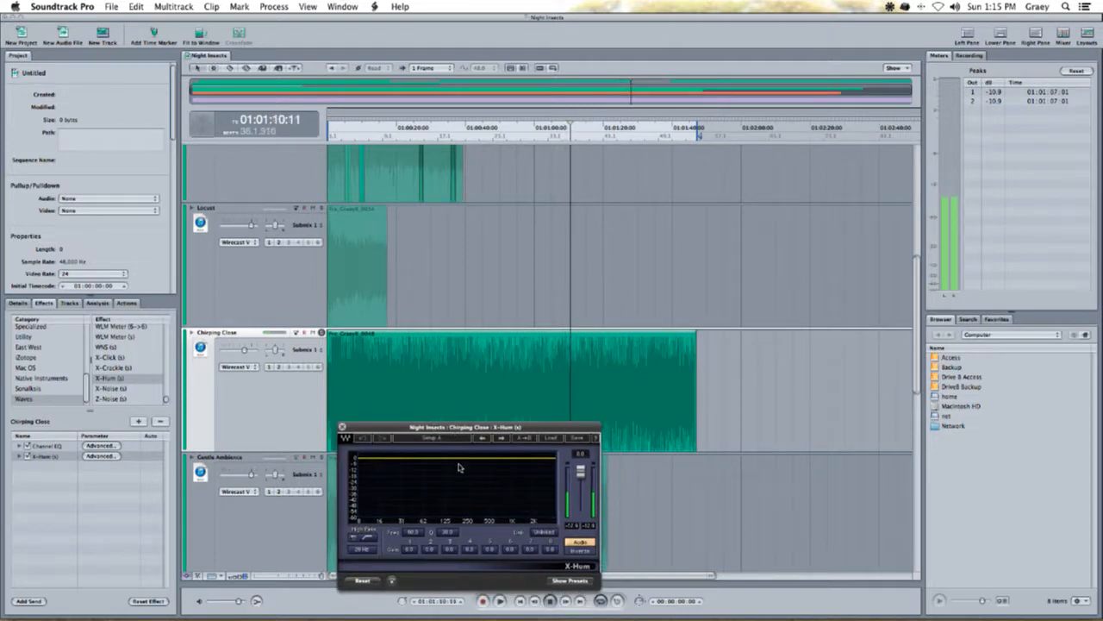
left_click(471, 130)
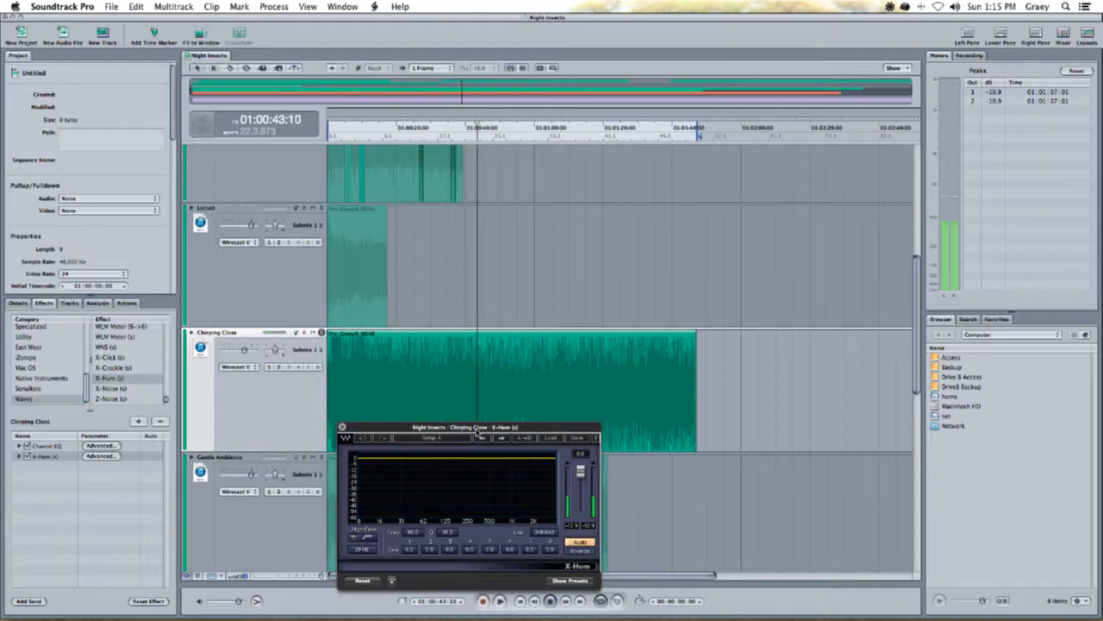
- Load X-Hum's 50Hz Hum preset and, while monitoring the inverse signal, raise the notch Q and the base frequency to about 60 Hz
left_click(549, 437)
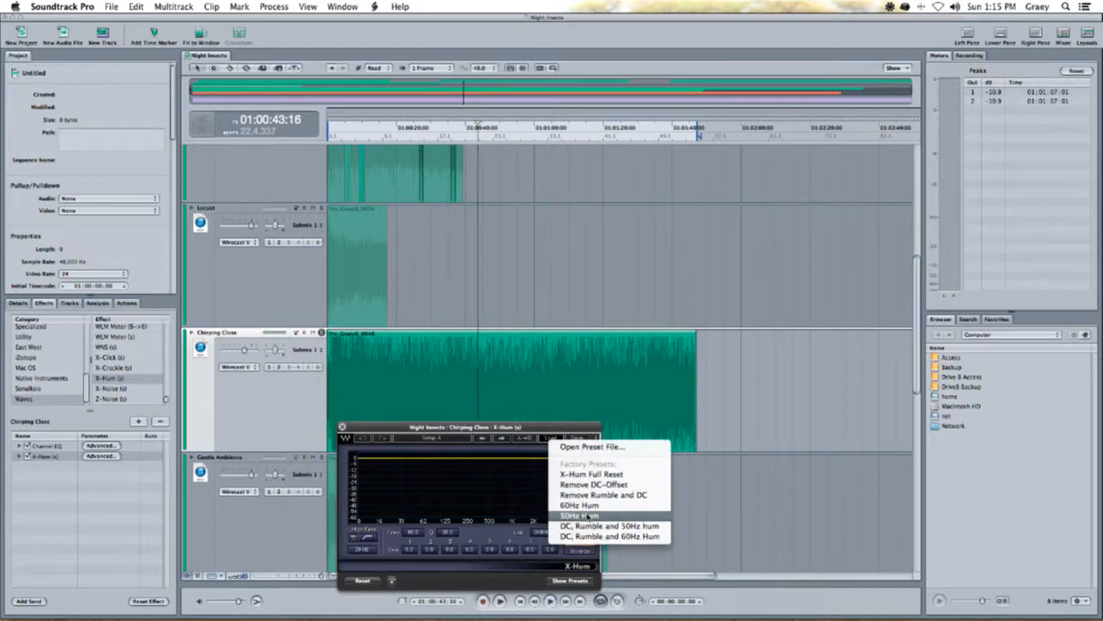
left_click(580, 514)
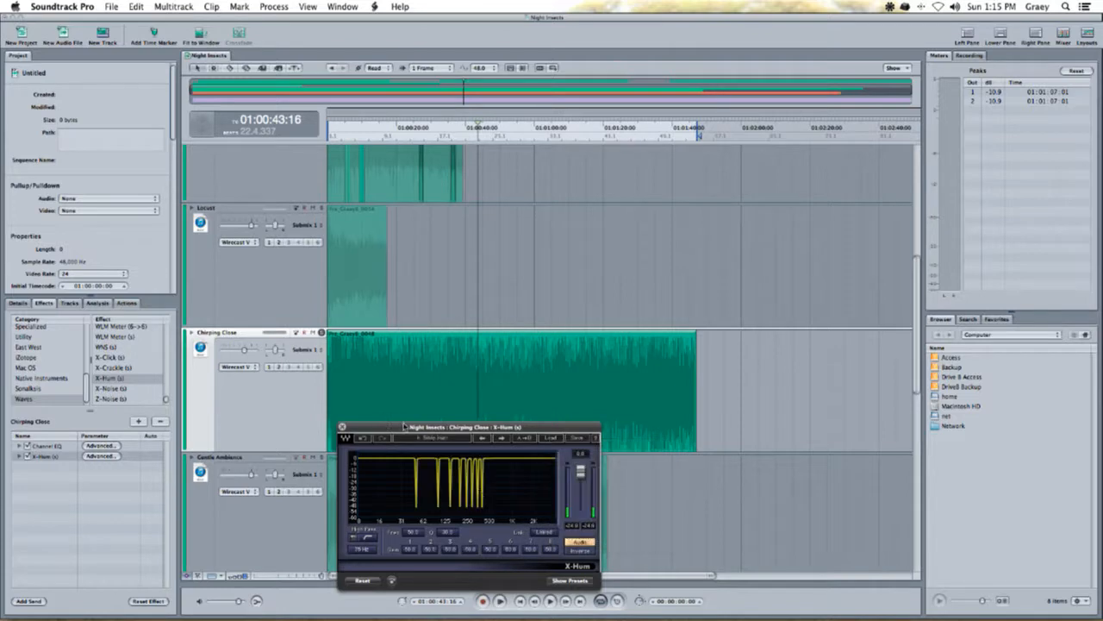
left_click(574, 550)
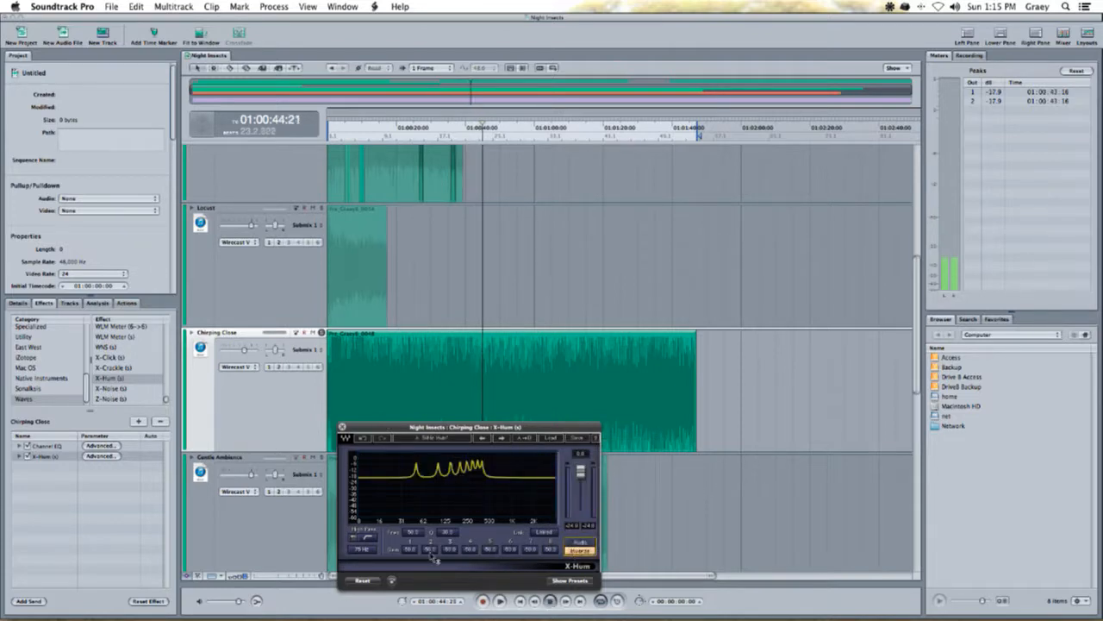
left_click_drag(447, 532, 447, 515)
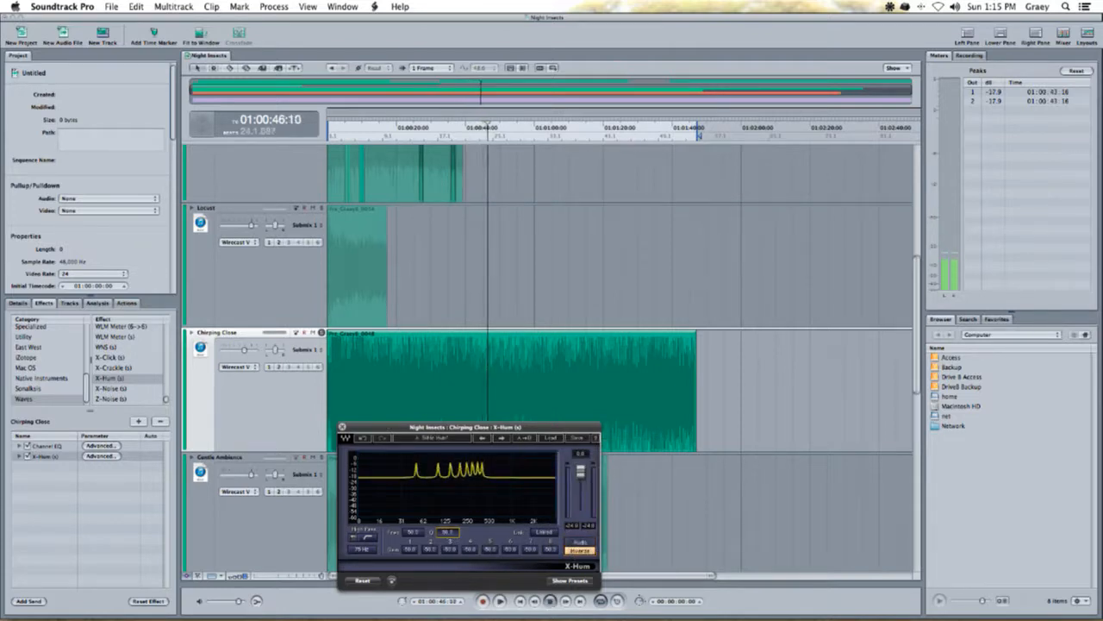
left_click(409, 550)
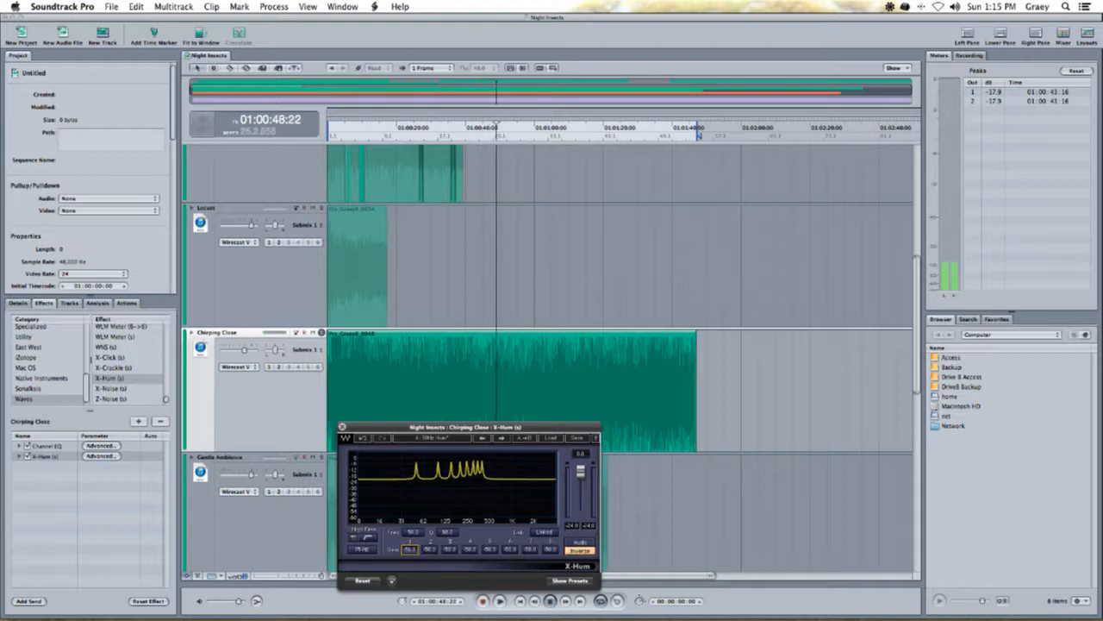
mouse_move(413, 532)
left_mouse_down()
mouse_move(413, 545)
mouse_move(413, 525)
left_mouse_up()
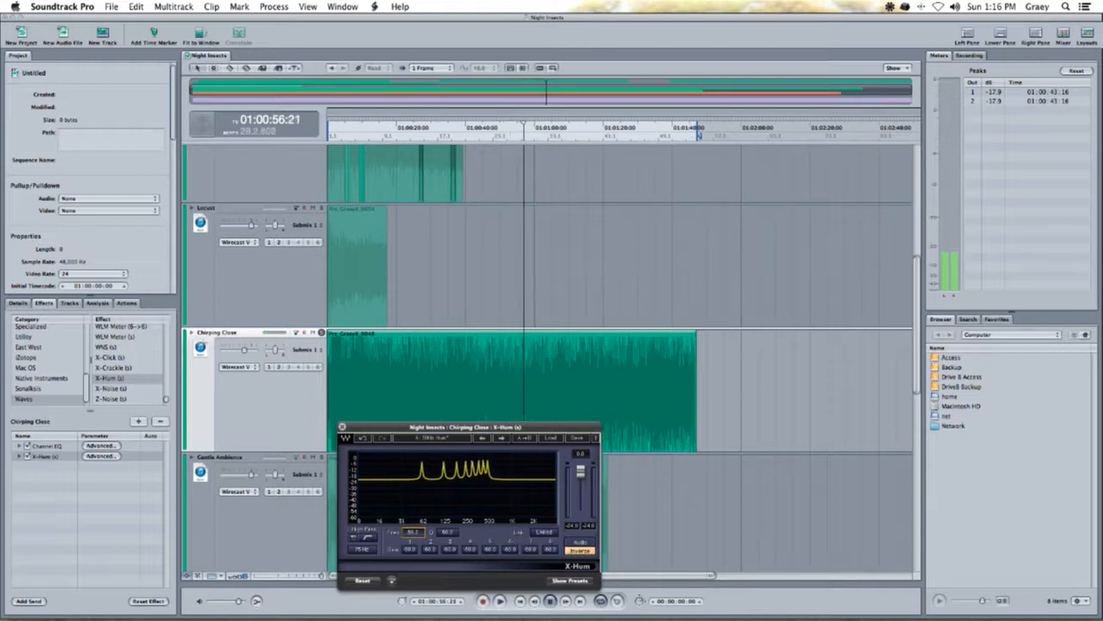
left_click(588, 546)
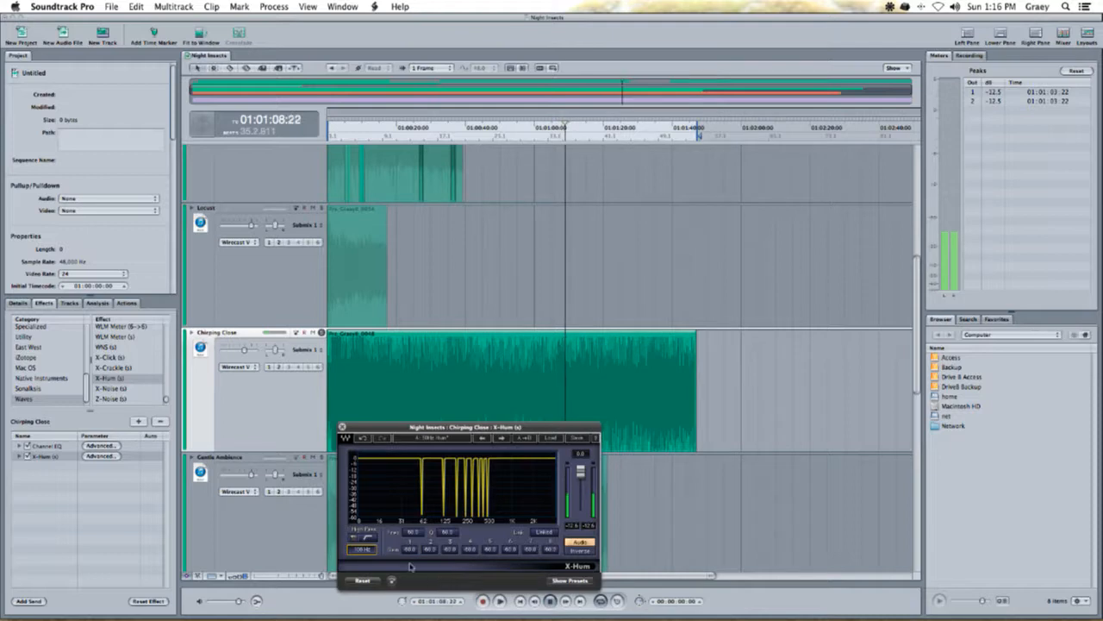
- Enable X-Hum's high-pass filter and raise the base notch frequency to about 120 Hz while monitoring the inverse signal
left_click(370, 537)
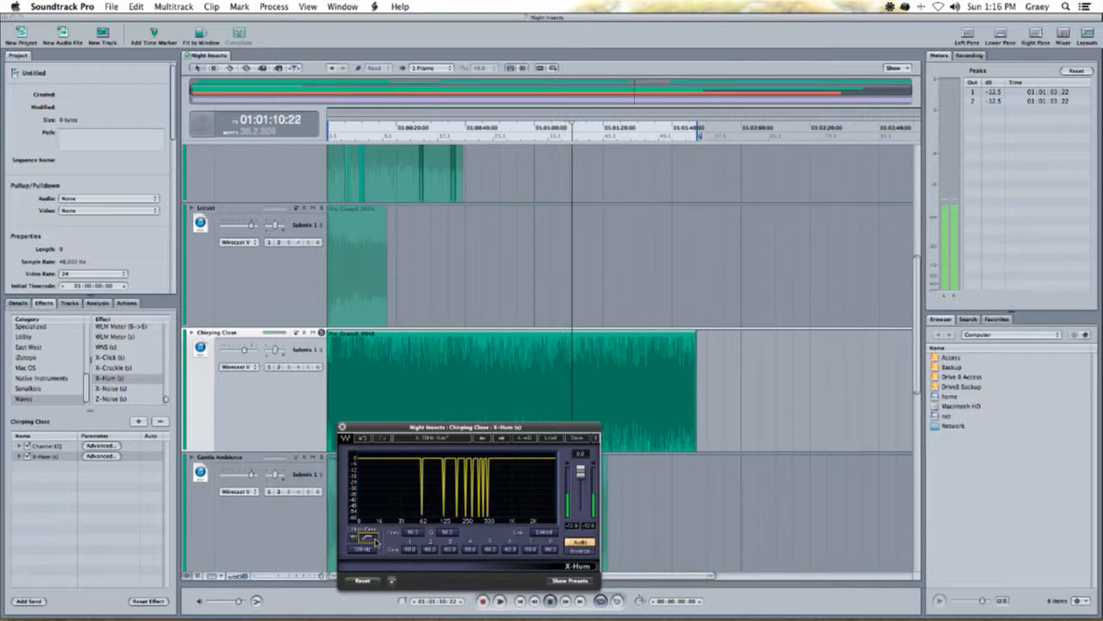
left_click(352, 539)
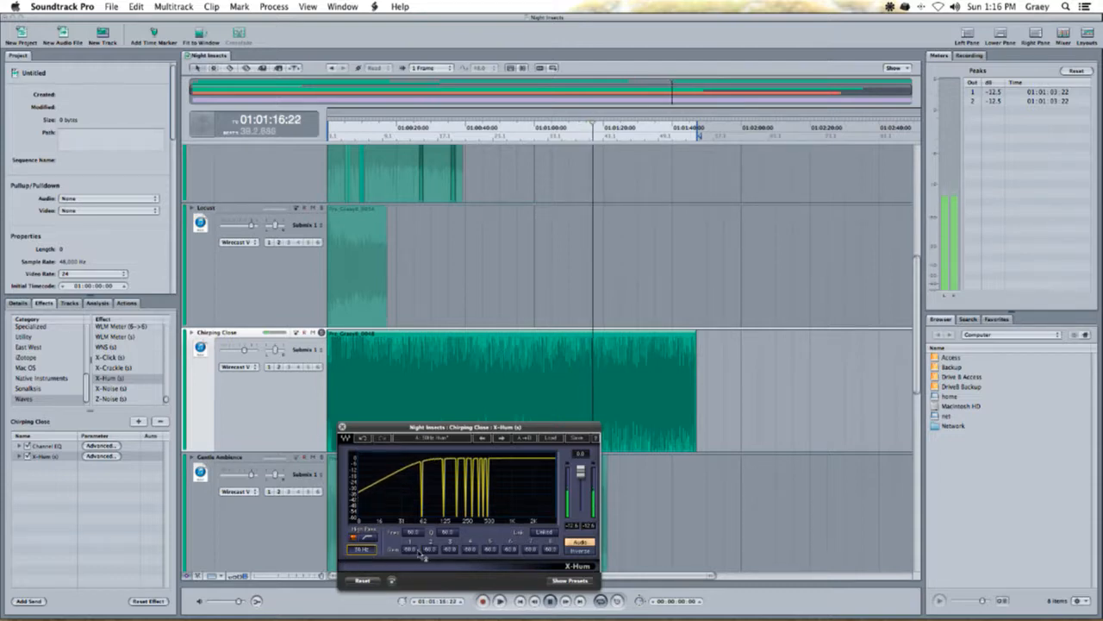
left_click(583, 550)
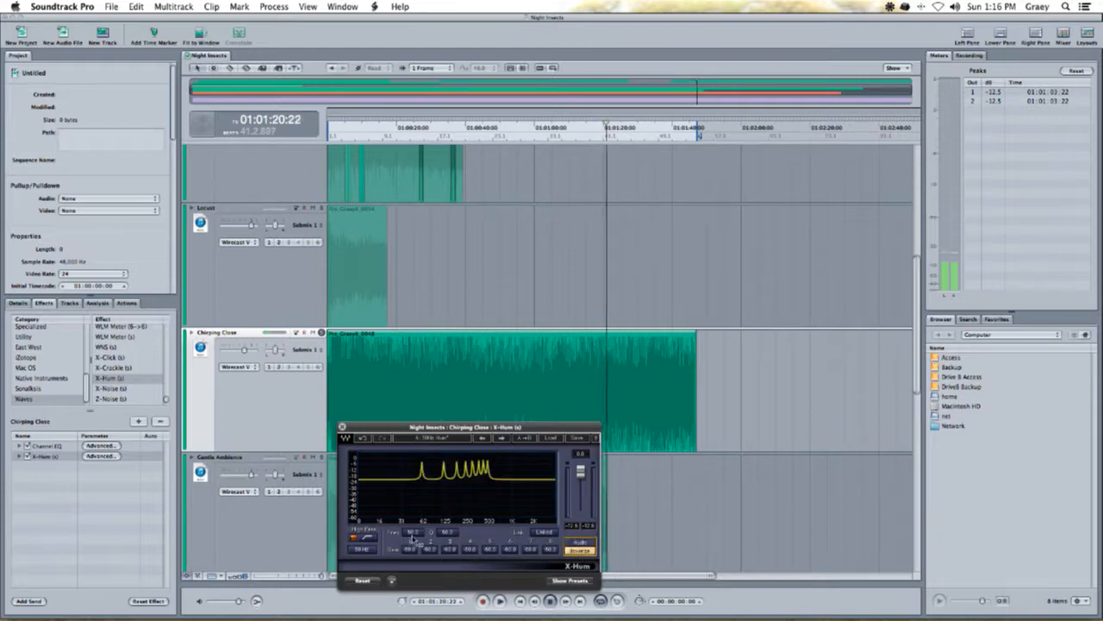
left_click_drag(413, 540, 414, 502)
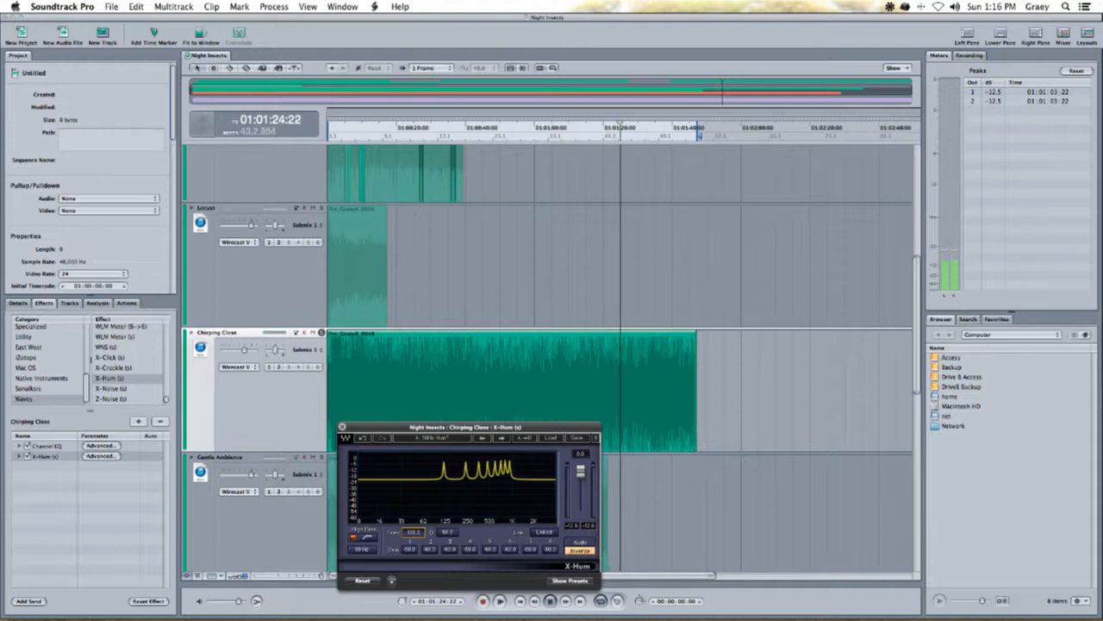
left_click(580, 541)
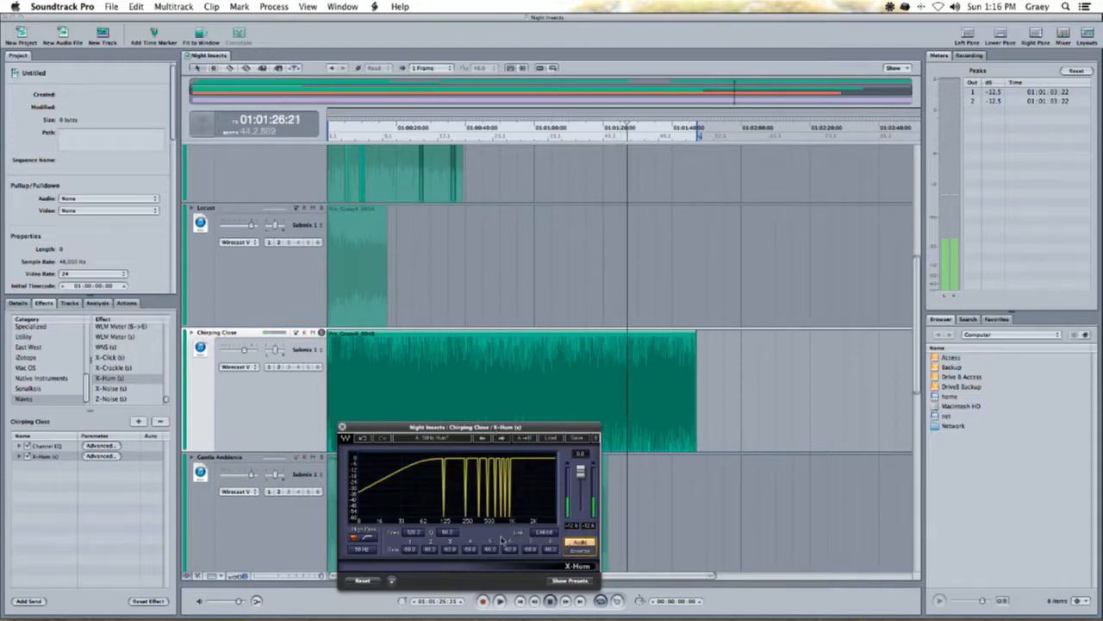
- Compare Chirping Close with X-Hum bypassed and active, playing from about 01:00:37
left_click(392, 581)
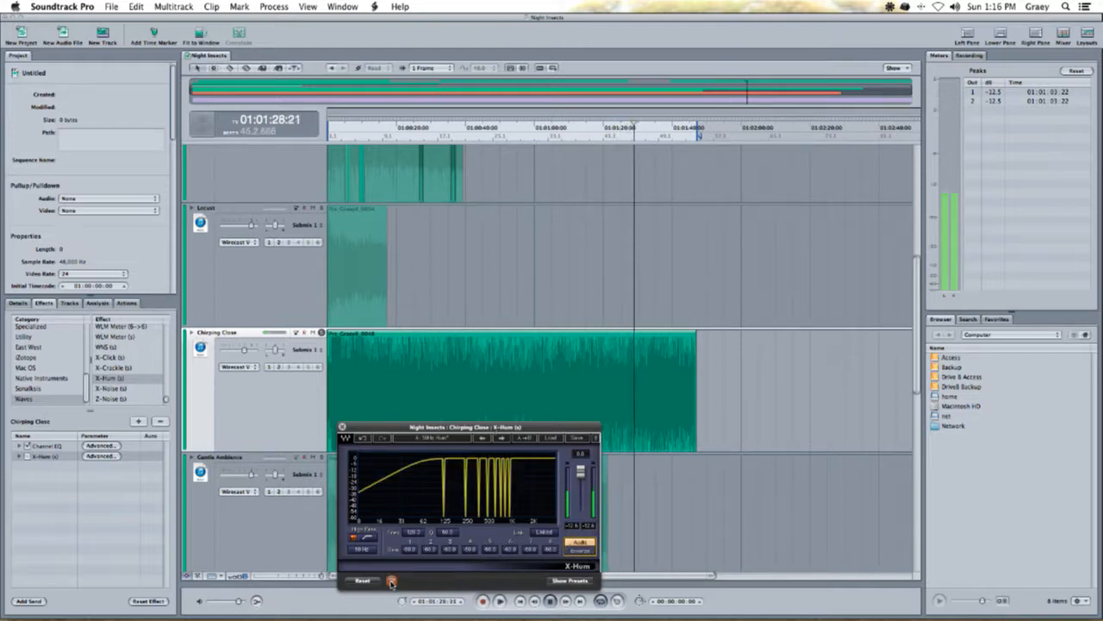
left_click(459, 128)
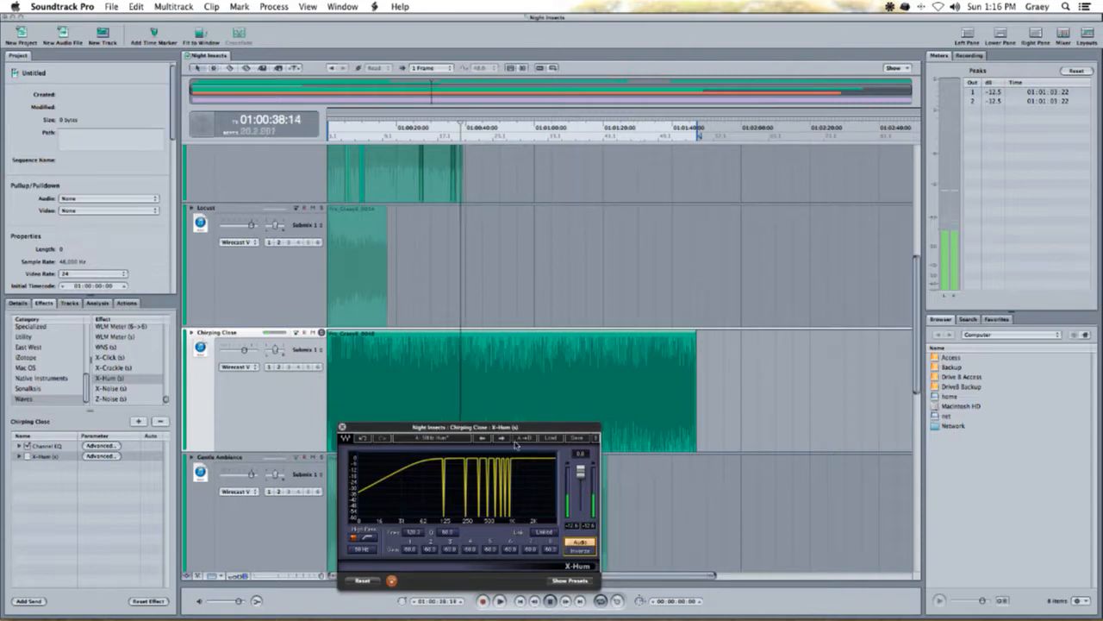
left_click(392, 581)
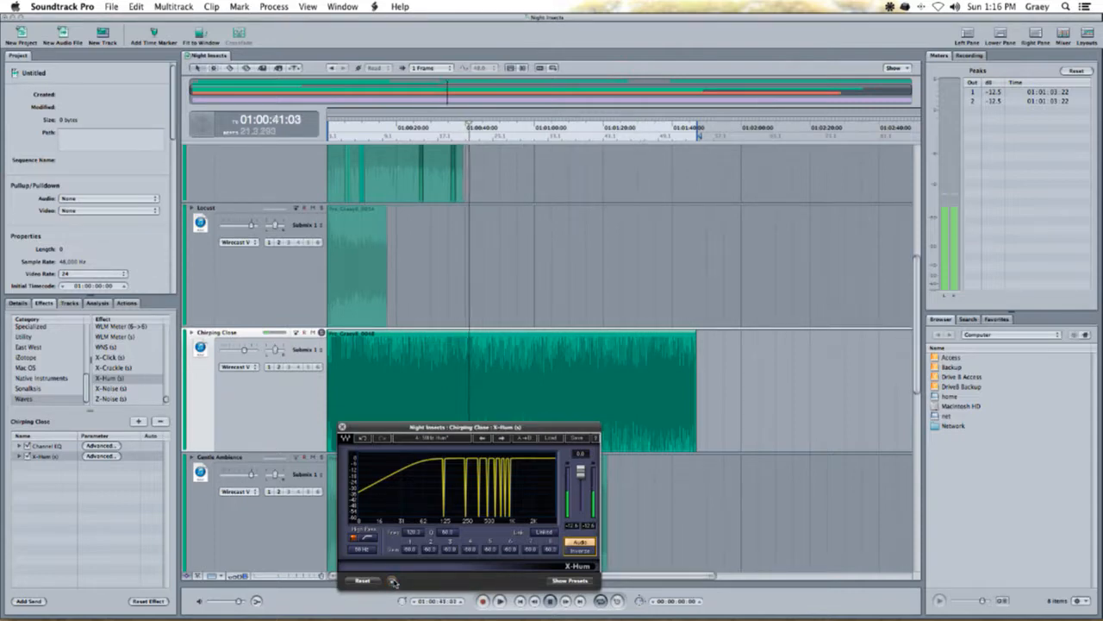
left_click(392, 581)
left_click(393, 581)
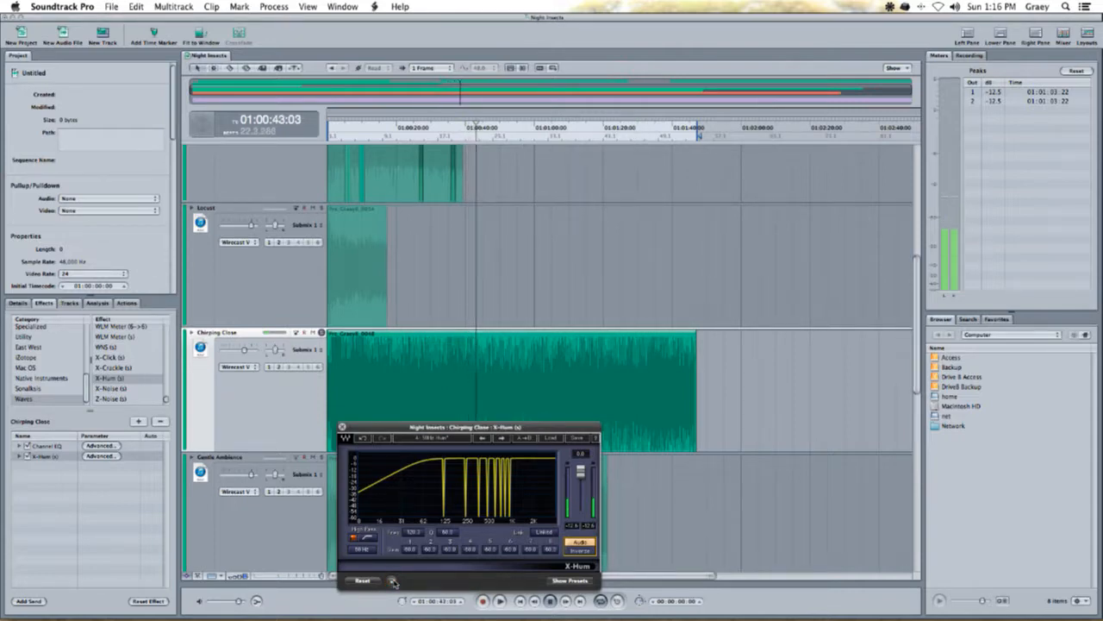
- Reduce the depth and Q of the X-Hum notches with the effect bypassed, re-enable it and close its window
left_click(392, 581)
left_click_drag(429, 549, 447, 539)
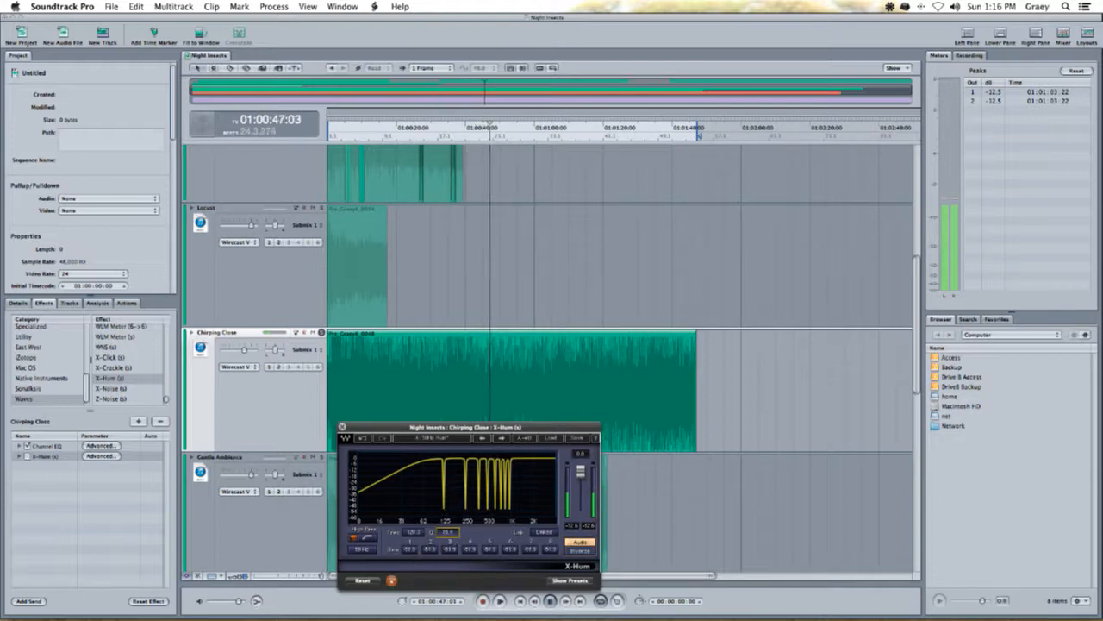
left_click(392, 581)
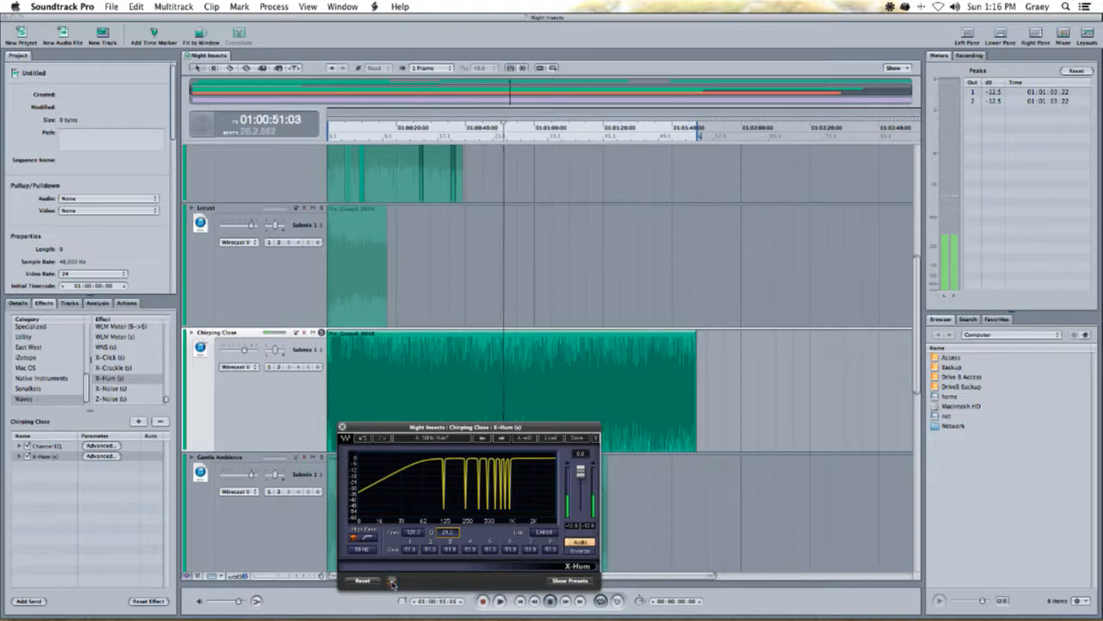
left_click(343, 426)
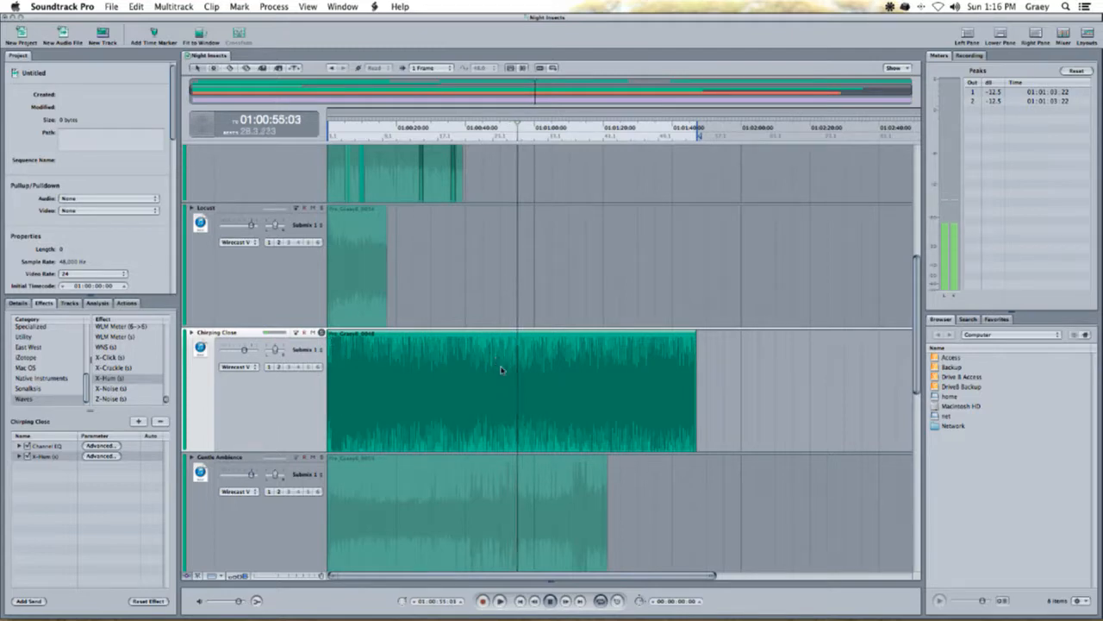
- Audition the processed Chirping Close clip from about 01:00:33, park the playhead near 01:00:44 and return to the first tracks
left_click(442, 131)
left_click(479, 131)
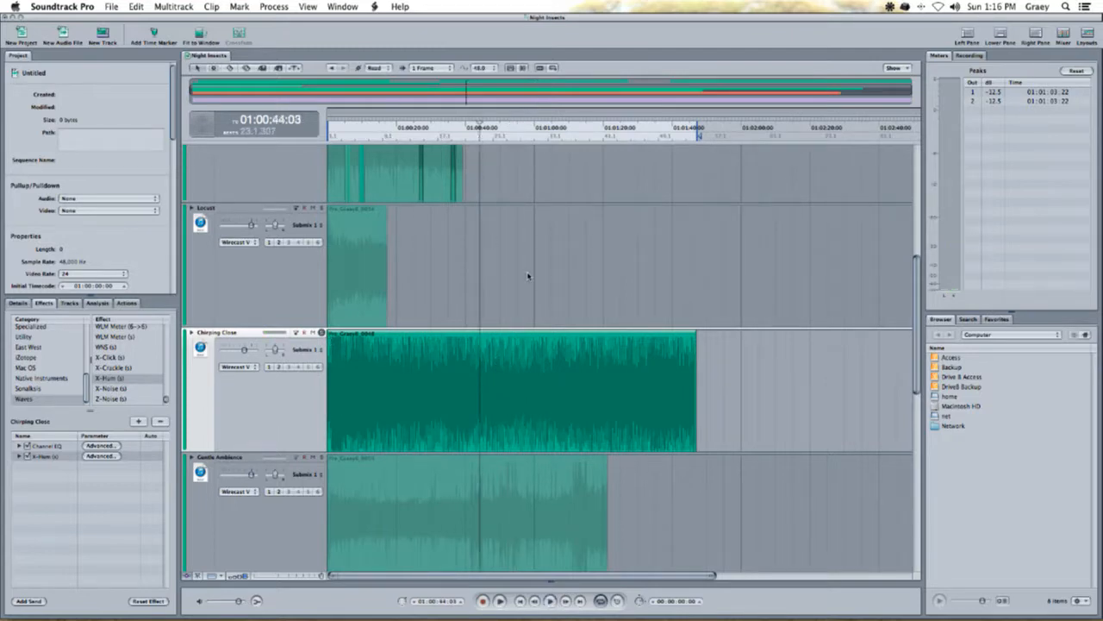
scroll(528, 276, "up", 6)
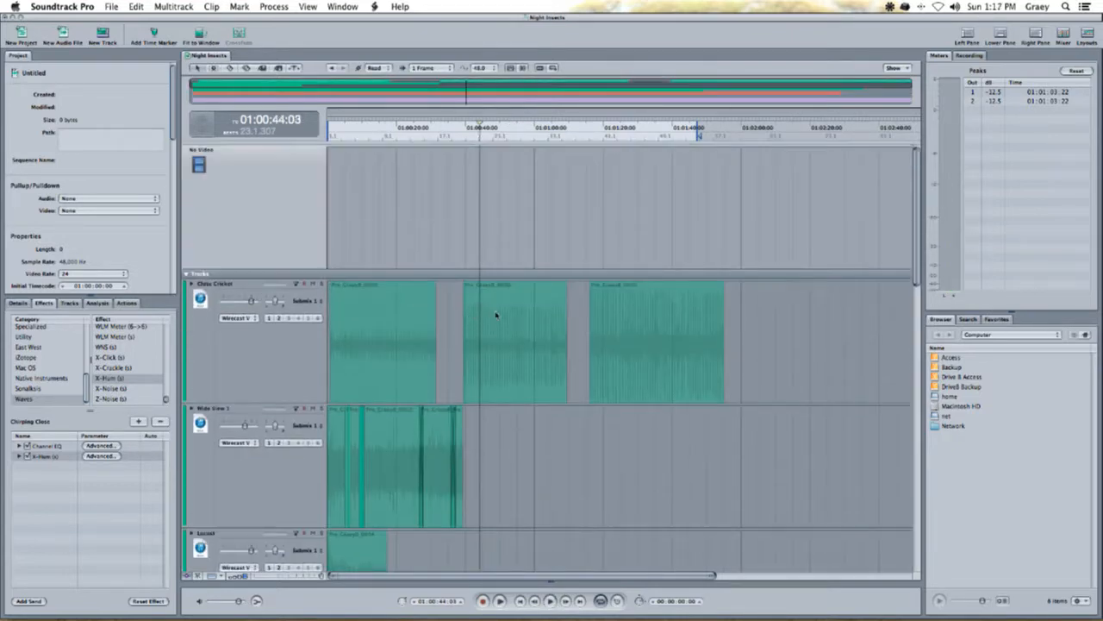
scroll(532, 305, "down", 8)
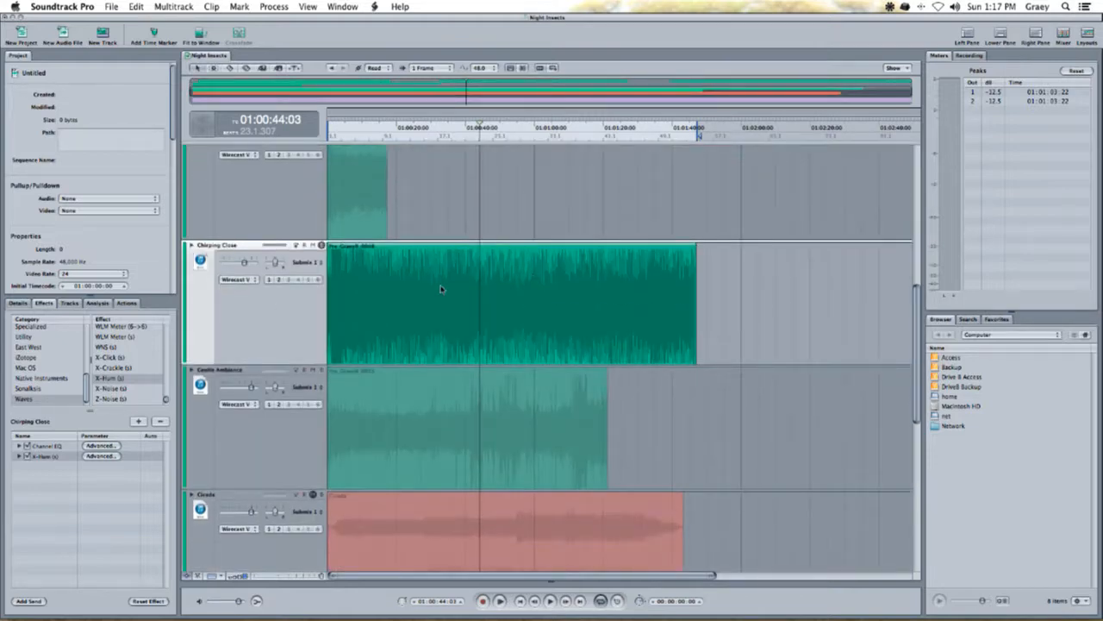
scroll(441, 289, "up", 5)
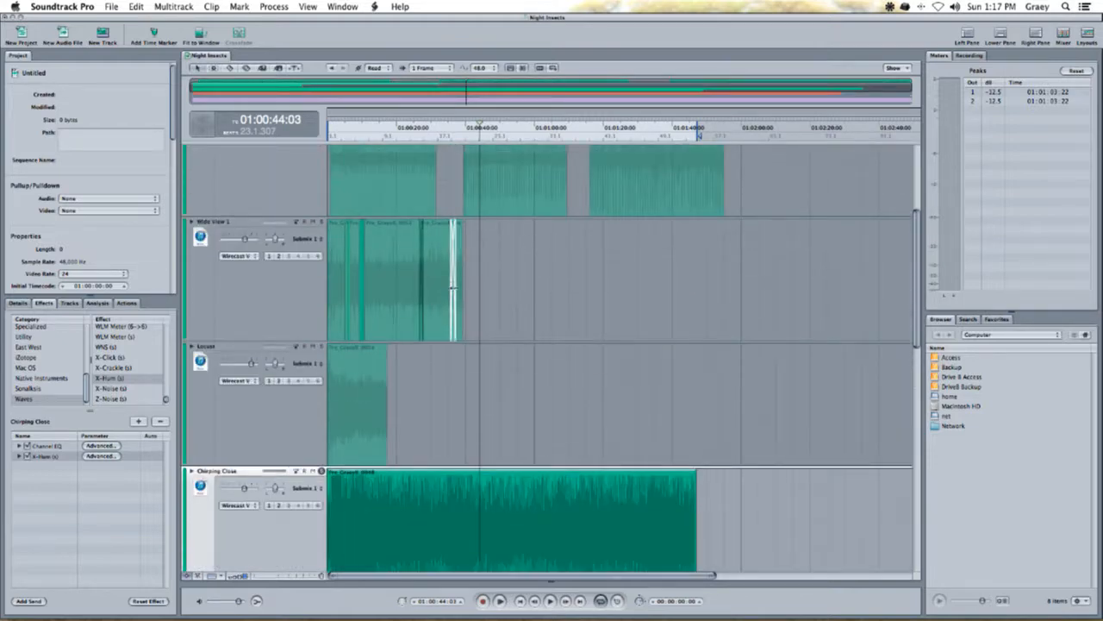
scroll(376, 354, "up", 3)
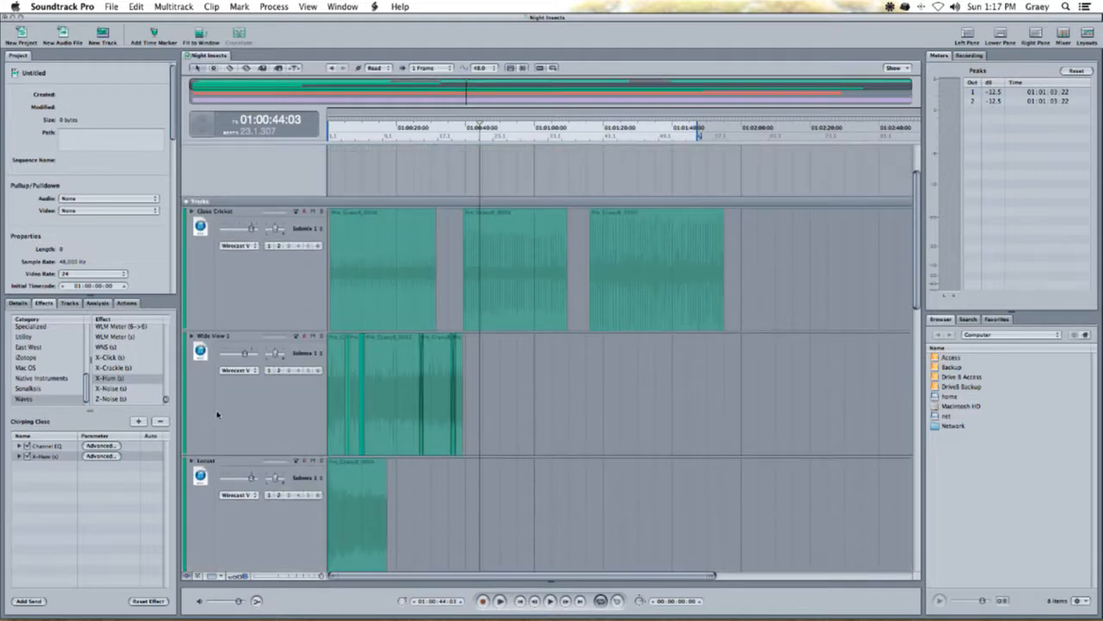
scroll(370, 405, "down", 7)
scroll(392, 218, "up", 4)
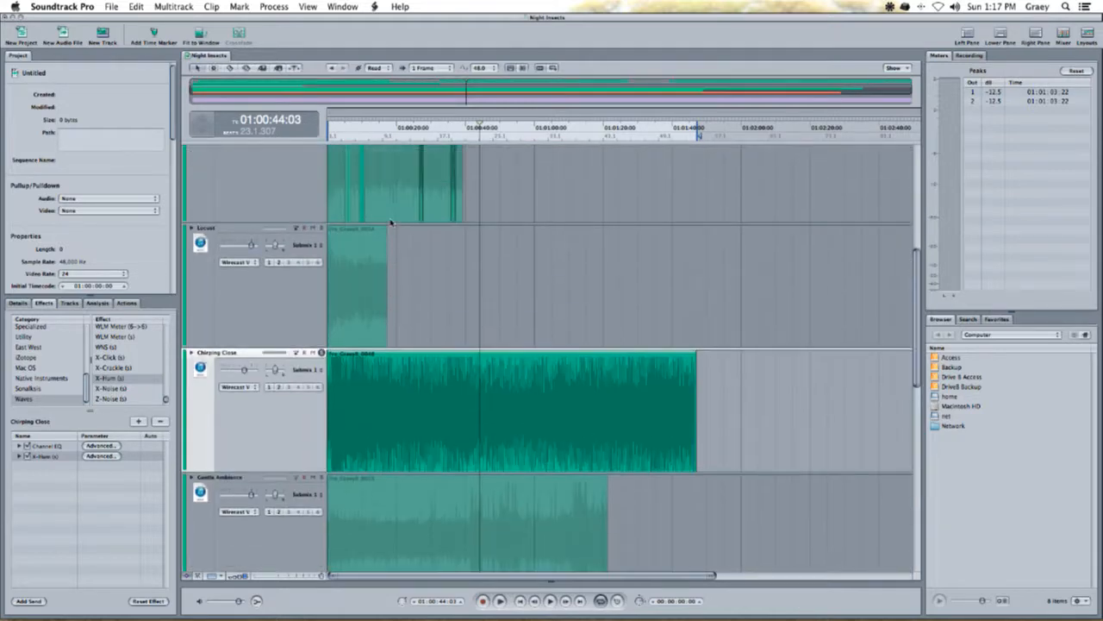
scroll(395, 217, "up", 1)
scroll(492, 269, "down", 6)
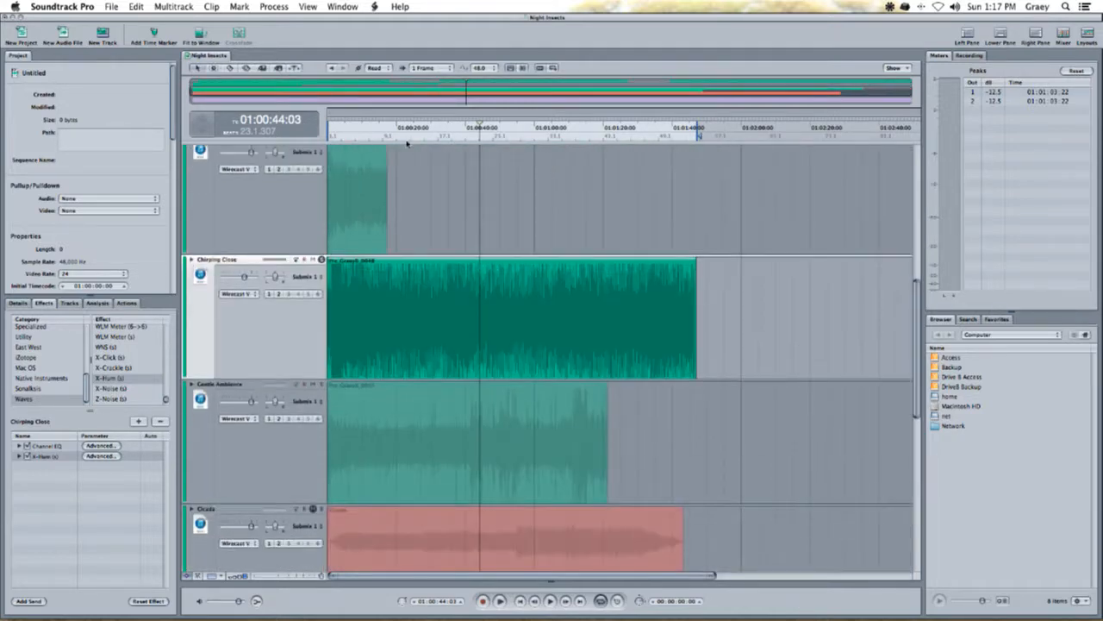
- Play Chirping Close from about 01:00:31 and check its X-Hum settings
left_click(434, 131)
key("space")
scroll(451, 313, "up", 2)
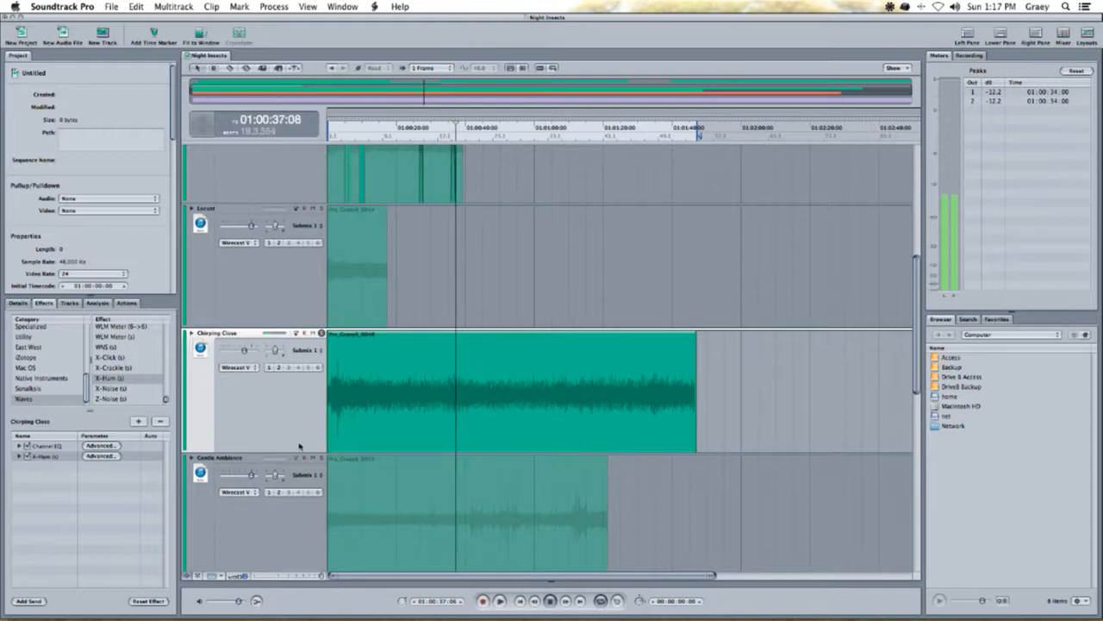
left_click(99, 456)
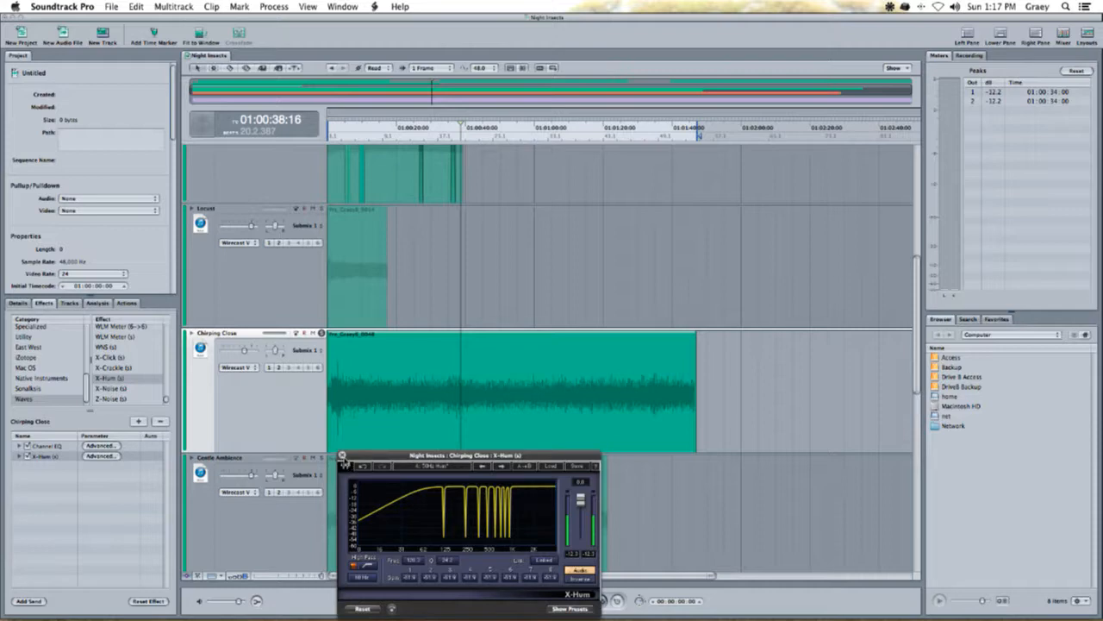
left_click(342, 456)
- Open Chirping Close's Channel EQ and try boosting and cutting the high shelf during playback, lowering its frequency to about 4550 Hz
left_click(92, 446)
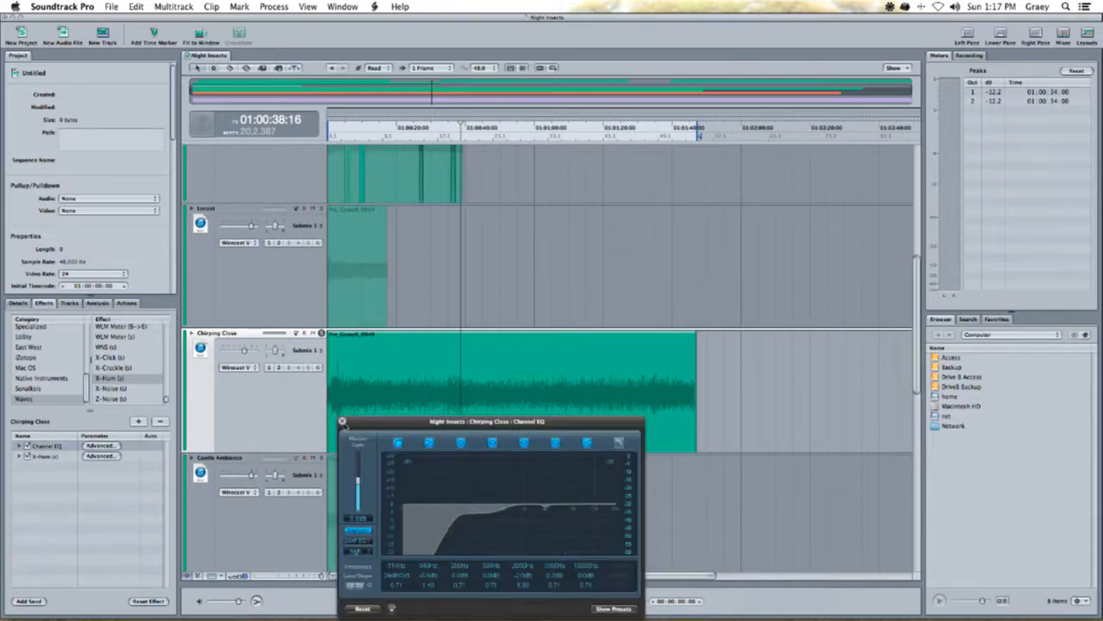
key("space")
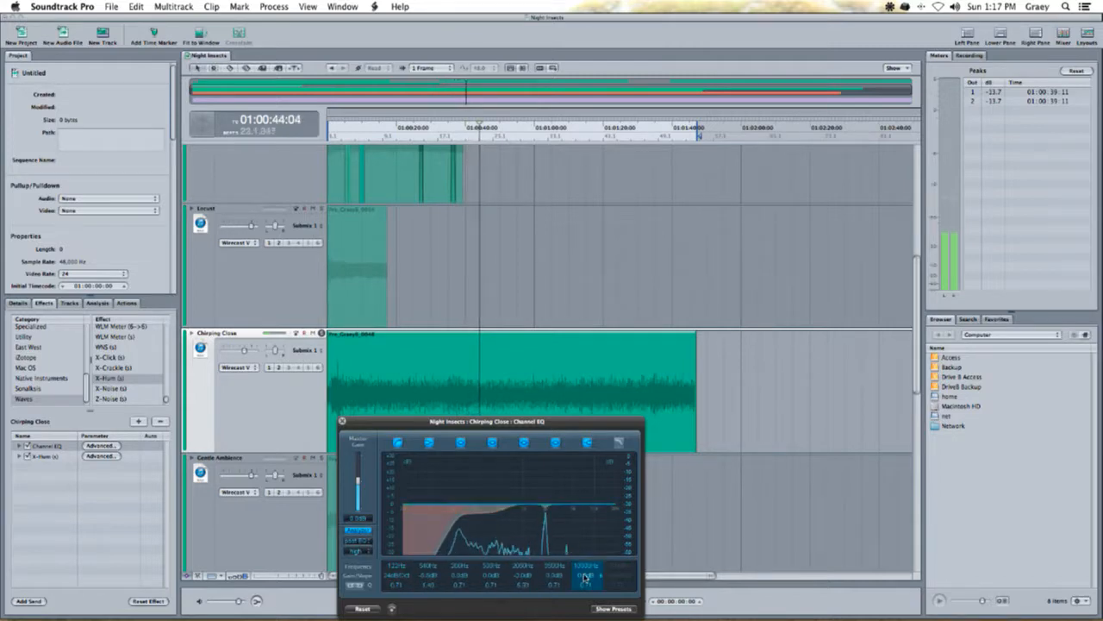
left_click_drag(585, 579, 586, 574)
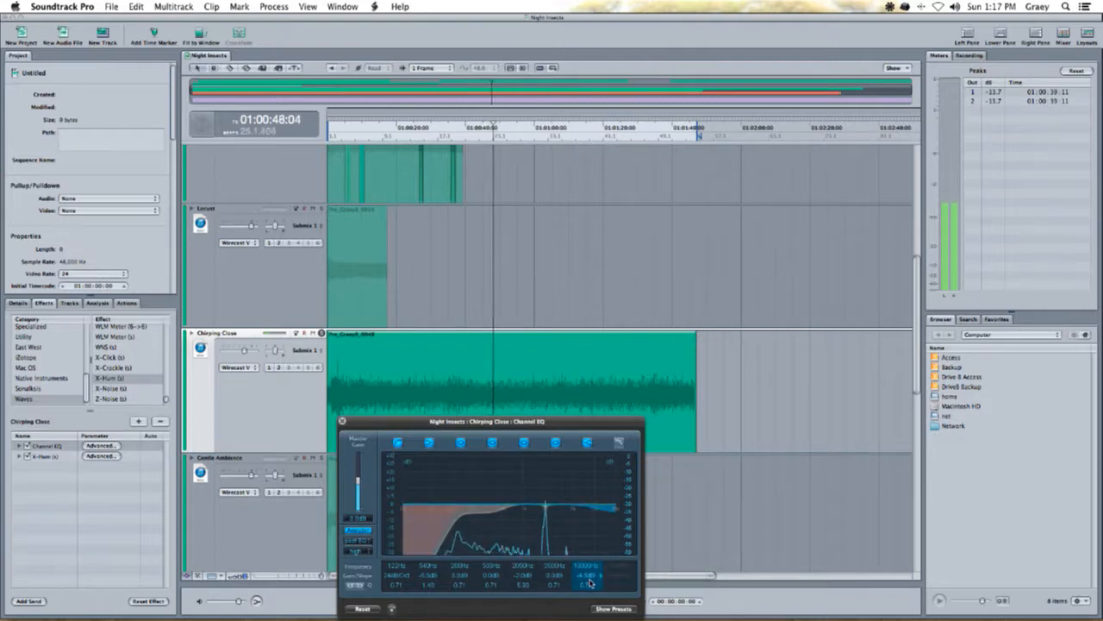
mouse_move(591, 595)
left_mouse_down()
mouse_move(588, 530)
mouse_move(591, 577)
left_mouse_up()
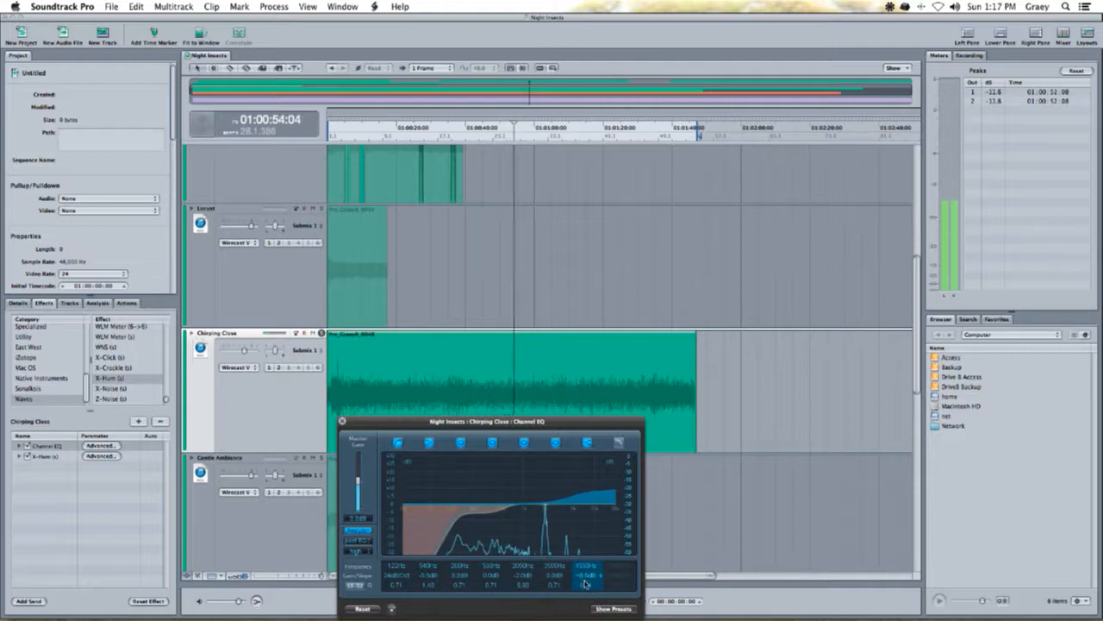
left_click_drag(585, 584, 585, 591)
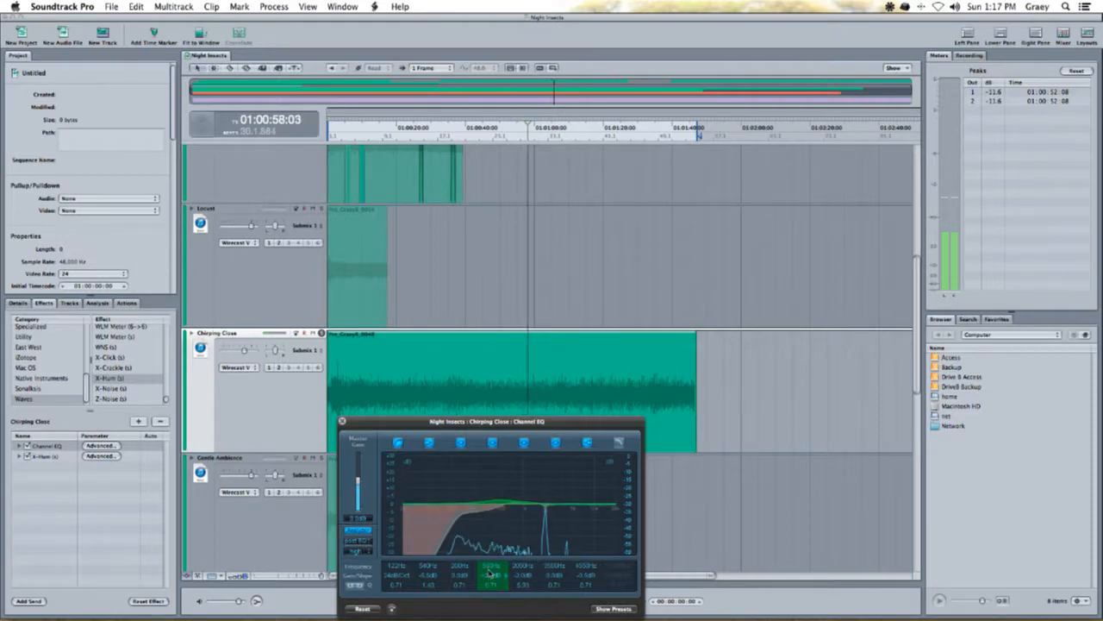
- Sweep a narrow, strongly boosted bell from the 500 Hz band up through the treble range, and disable that band
left_click_drag(489, 574, 492, 570)
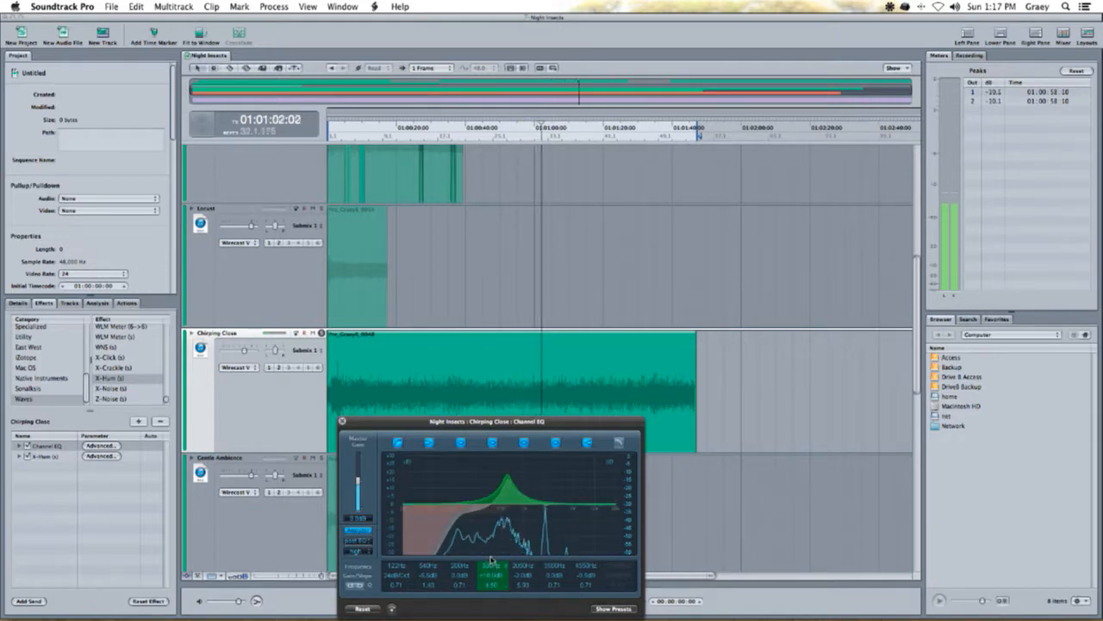
left_click_drag(491, 541, 485, 496)
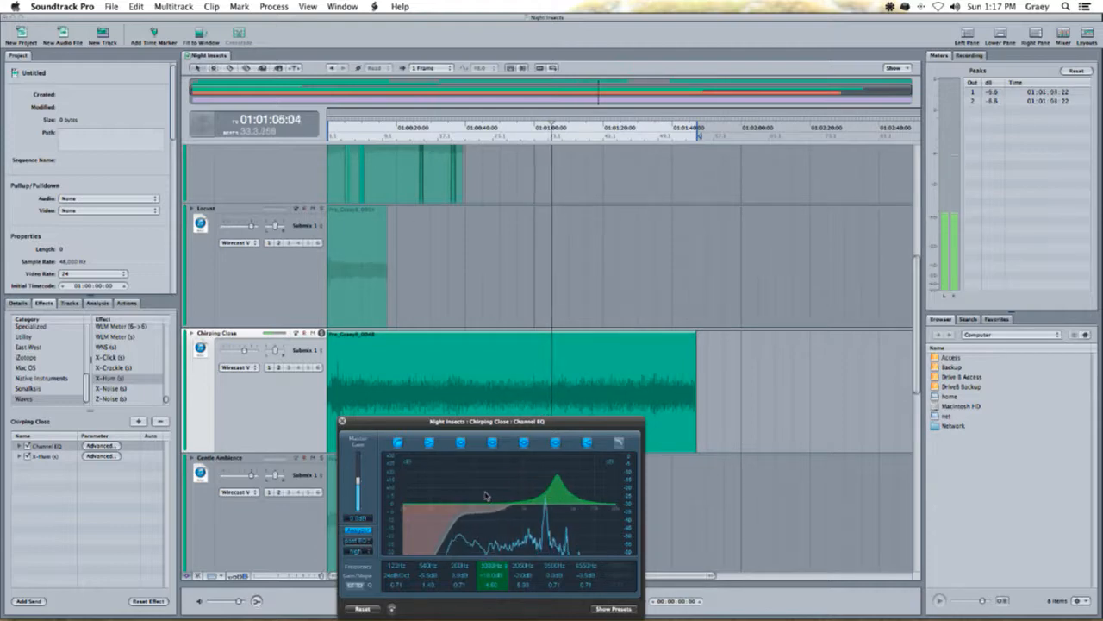
left_click(494, 566)
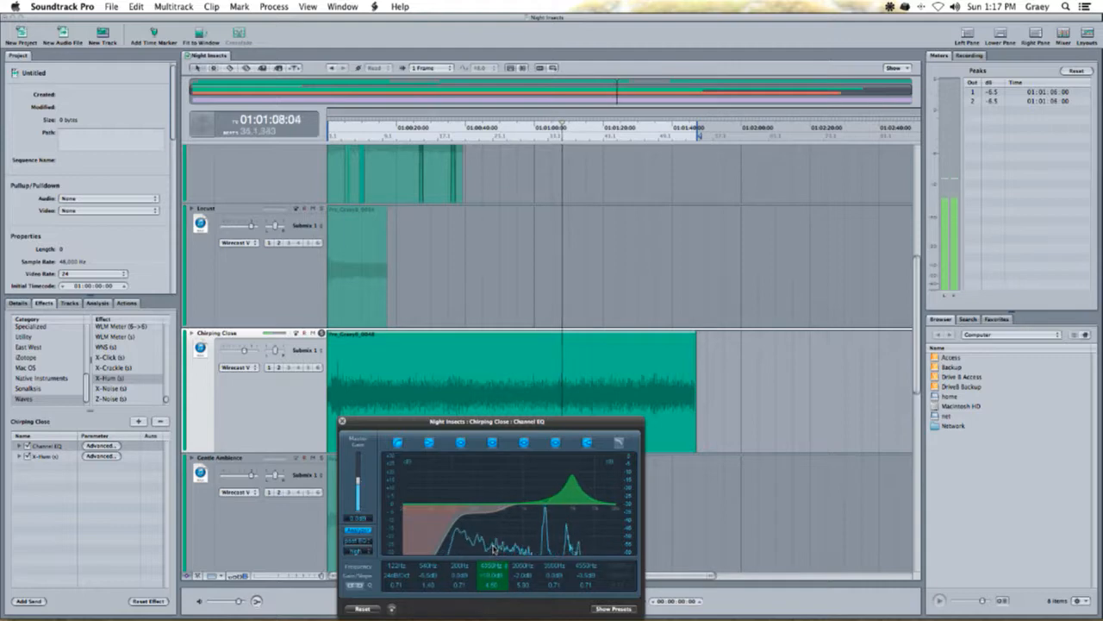
left_click_drag(491, 542, 492, 535)
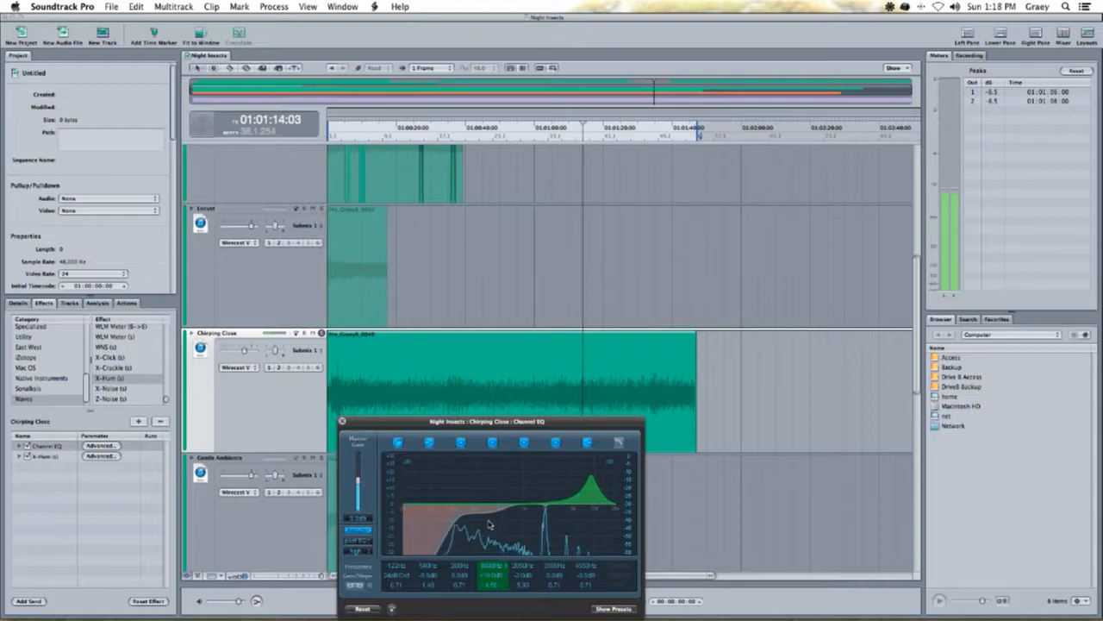
left_click_drag(488, 532, 520, 620)
mouse_move(497, 572)
left_mouse_down()
mouse_move(504, 619)
mouse_move(494, 573)
left_mouse_up()
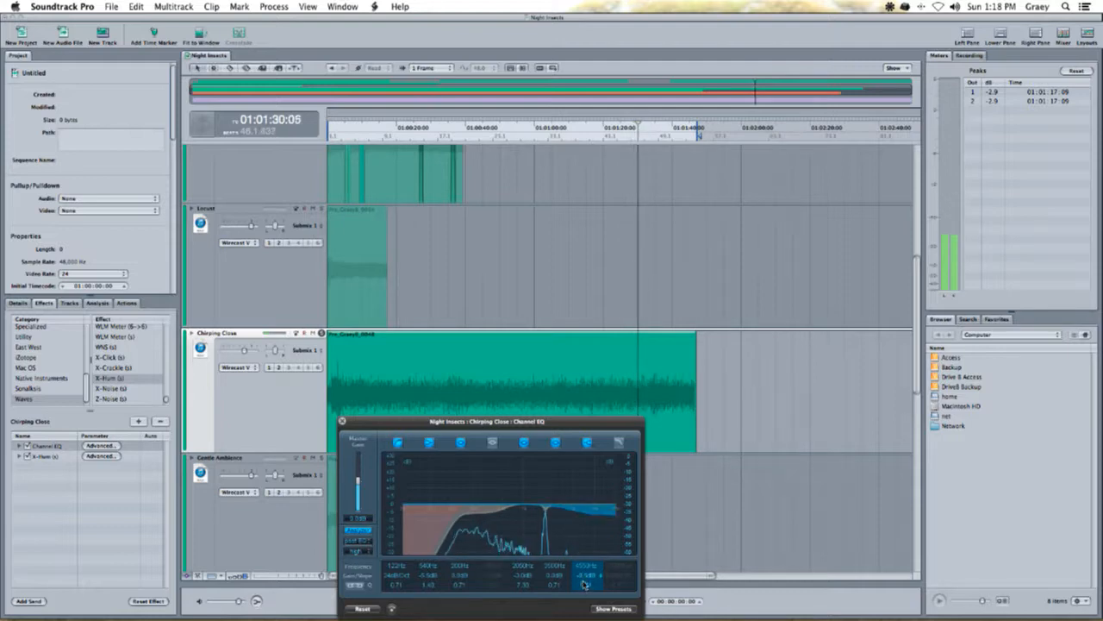
- Set the high shelf to +2.0 dB near 3100 Hz, cut the low shelf by 12.0 dB at 700 Hz and raise the low cut to about 330 Hz
mouse_move(585, 585)
left_mouse_down()
mouse_move(584, 568)
mouse_move(591, 583)
left_mouse_up()
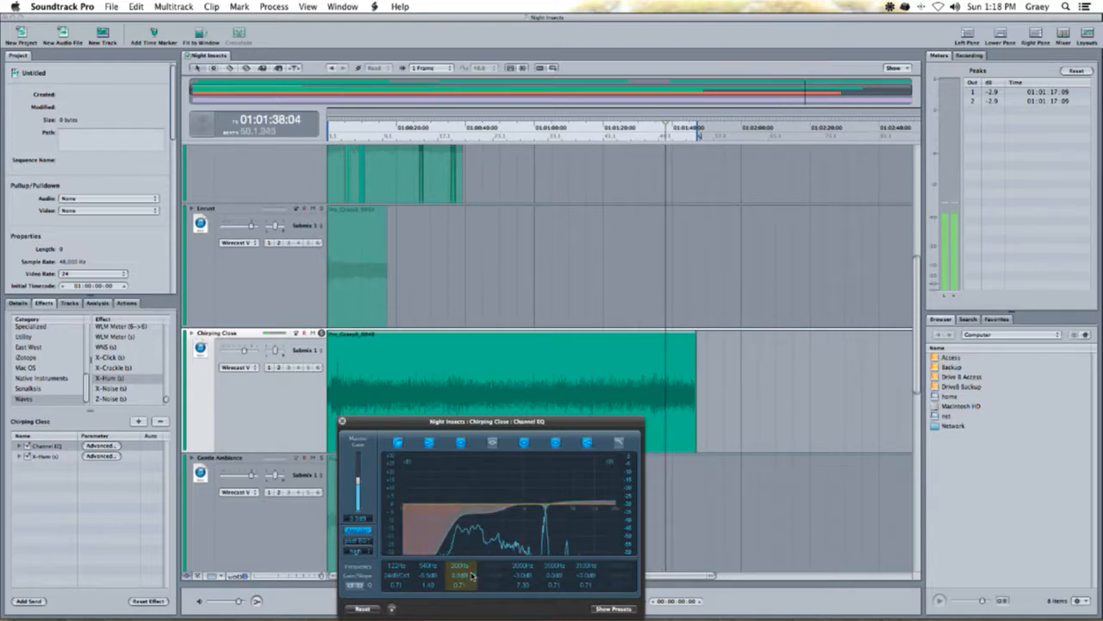
mouse_move(433, 575)
left_mouse_down()
mouse_move(435, 585)
mouse_move(429, 559)
left_mouse_up()
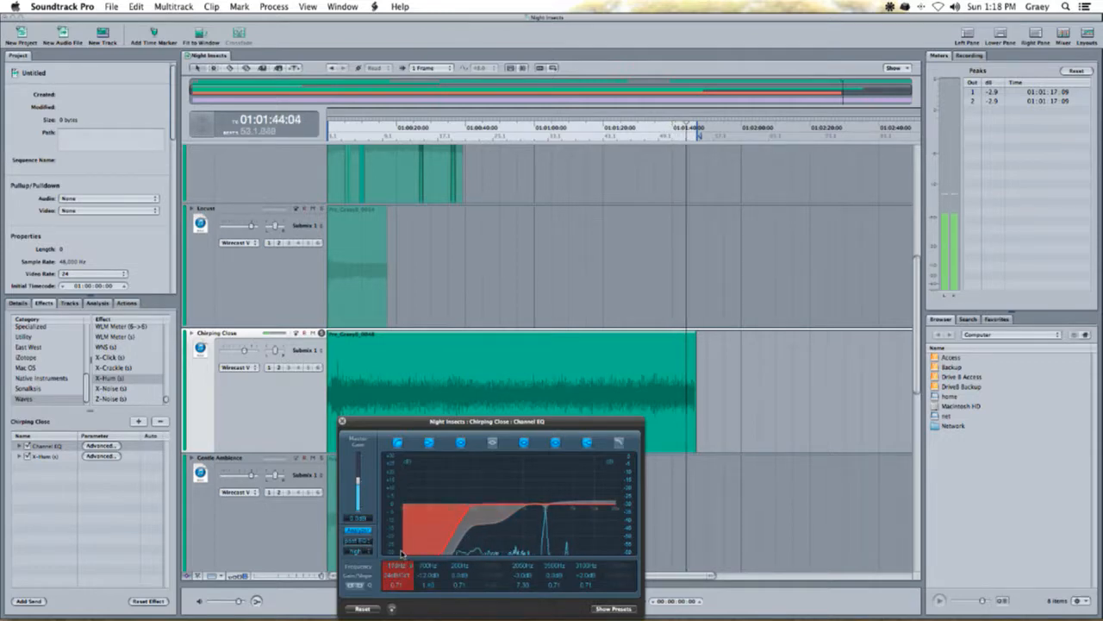
left_click_drag(402, 552, 399, 590)
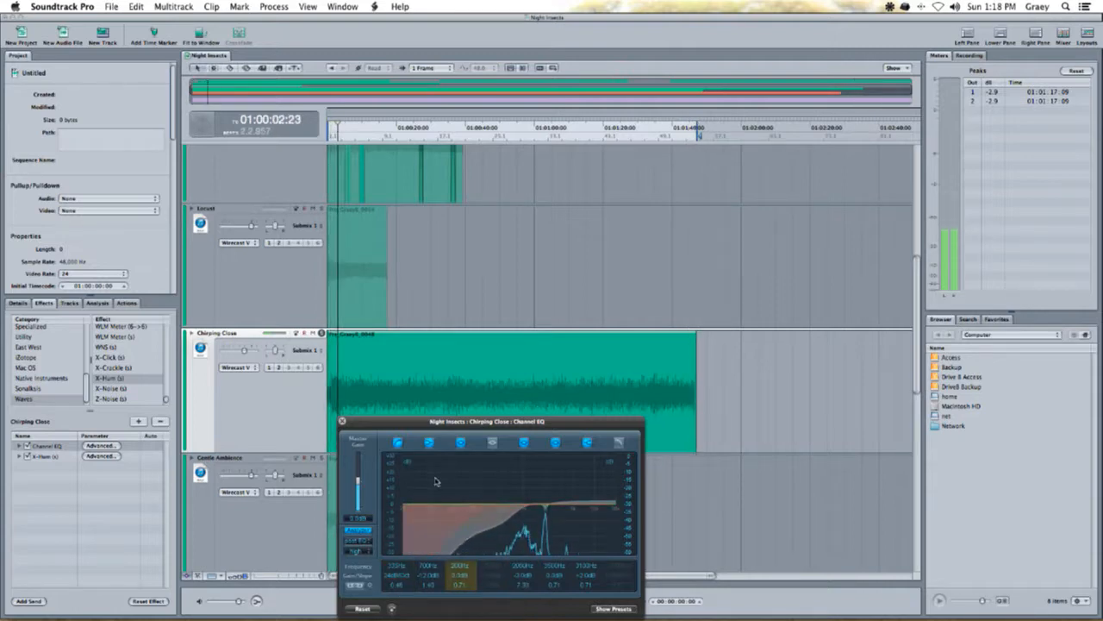
- Audition the equalized Chirping Close clip from several points between about 01:00:16 and 01:00:35
left_click(385, 136)
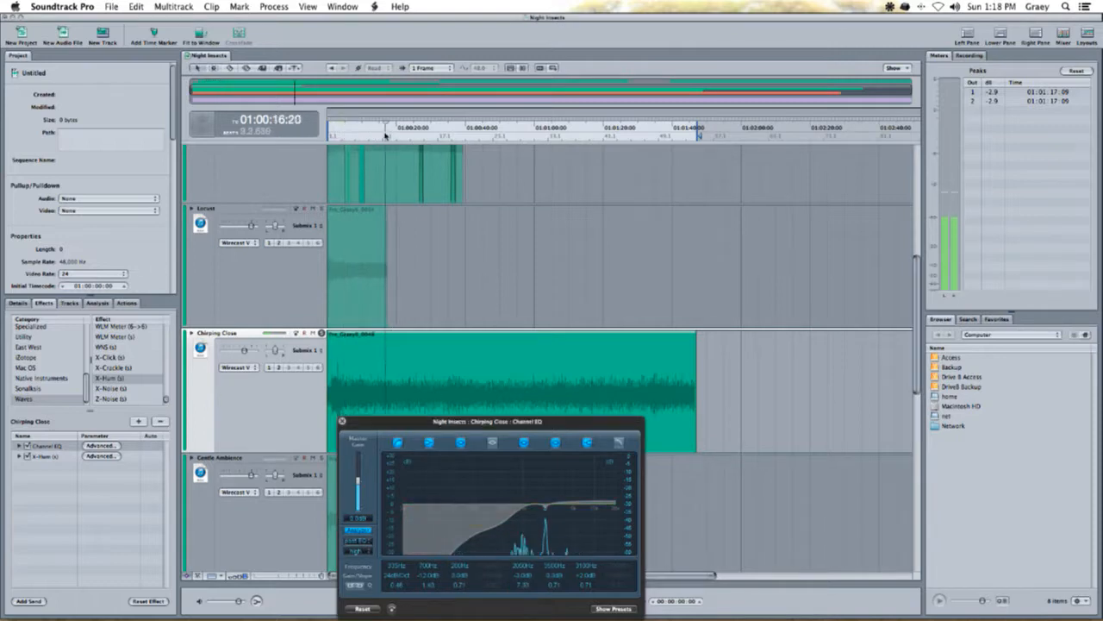
left_click(447, 133)
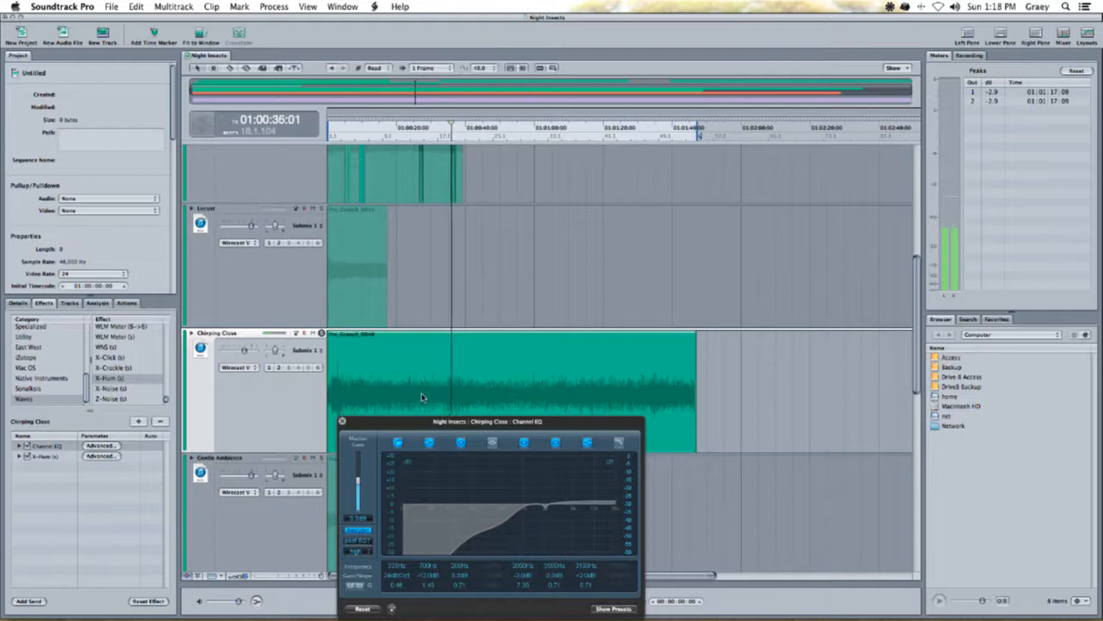
left_click(399, 131)
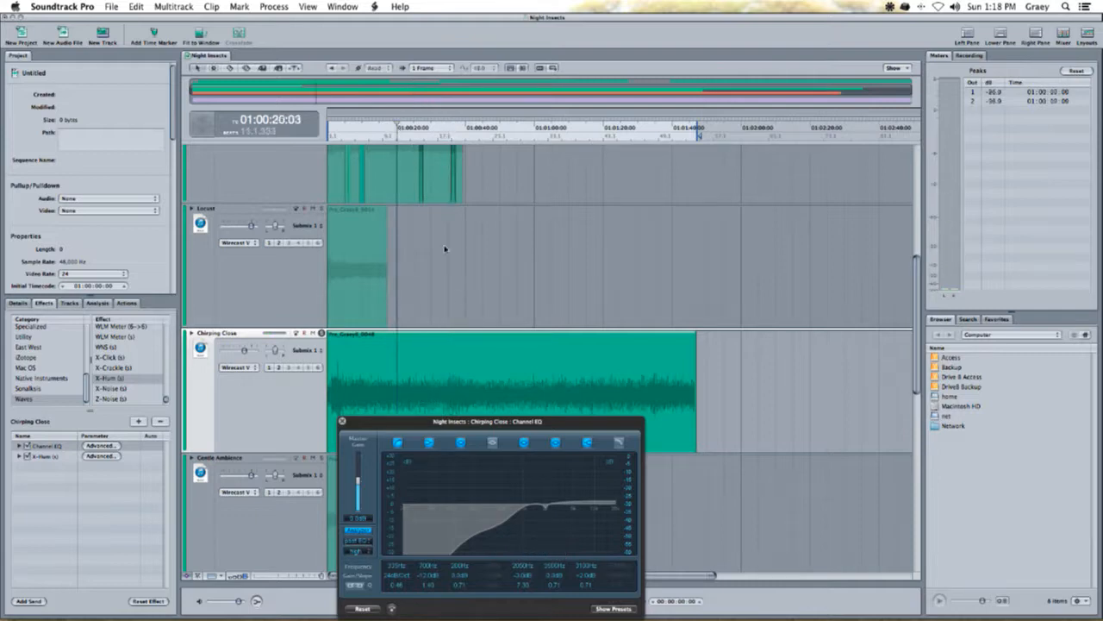
left_click(416, 138)
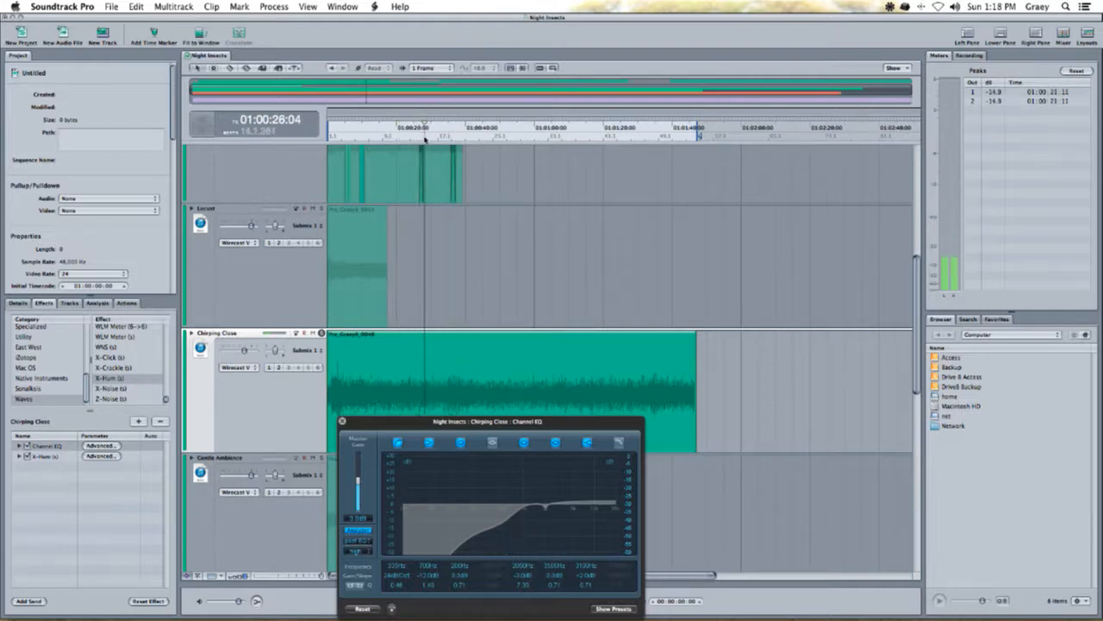
left_click(444, 139)
left_click(432, 138)
- Split the Chirping Close clip at about 01:00:29 and delete its opening part
key("b")
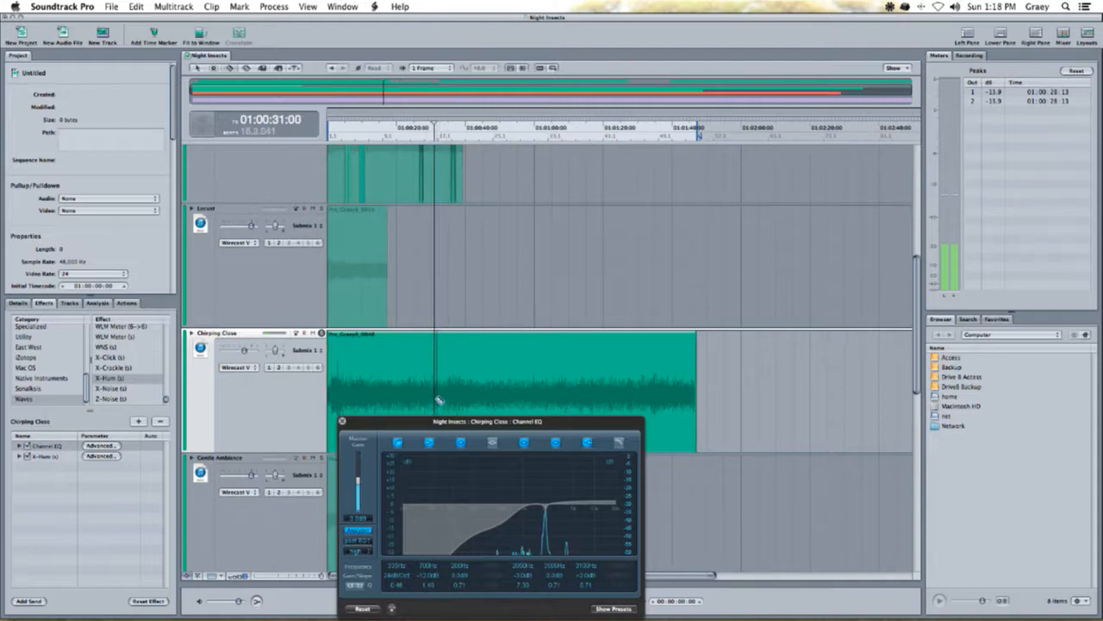
left_click(428, 396)
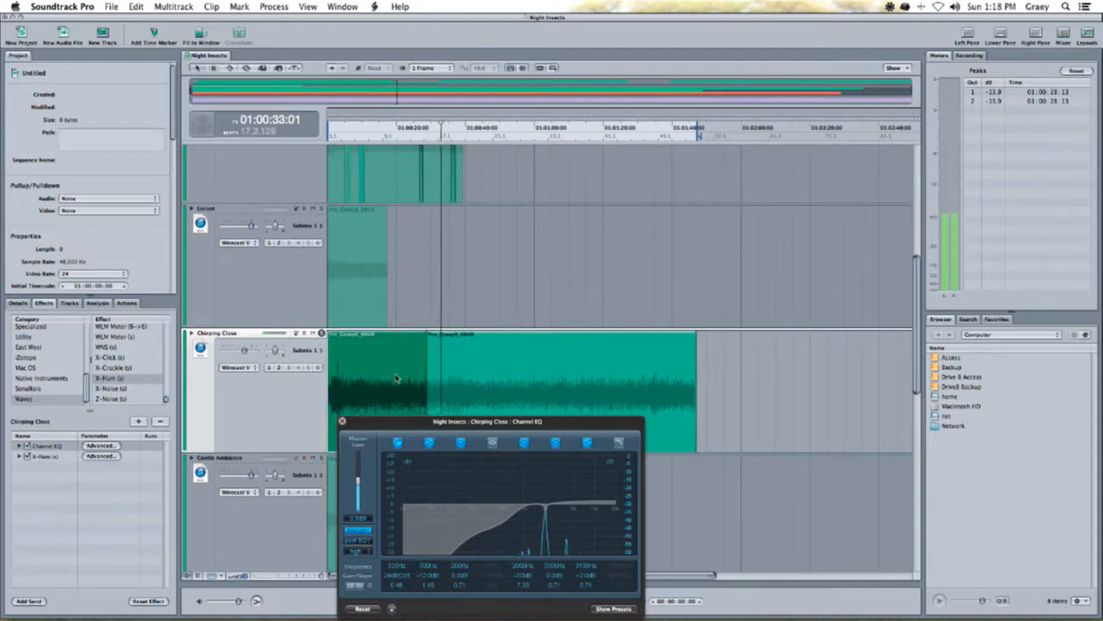
key("Delete")
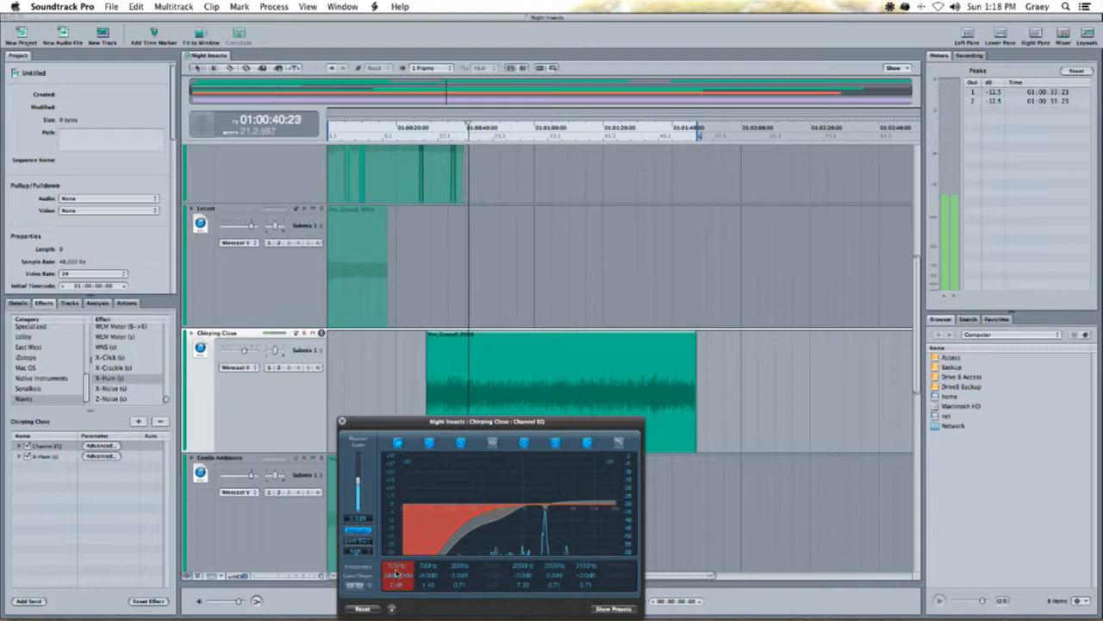
- Flatten both EQ shelves to 0.0 dB, with the low shelf near 400 Hz, and raise the low cut's frequency with a gentler slope
left_click_drag(397, 571, 432, 590)
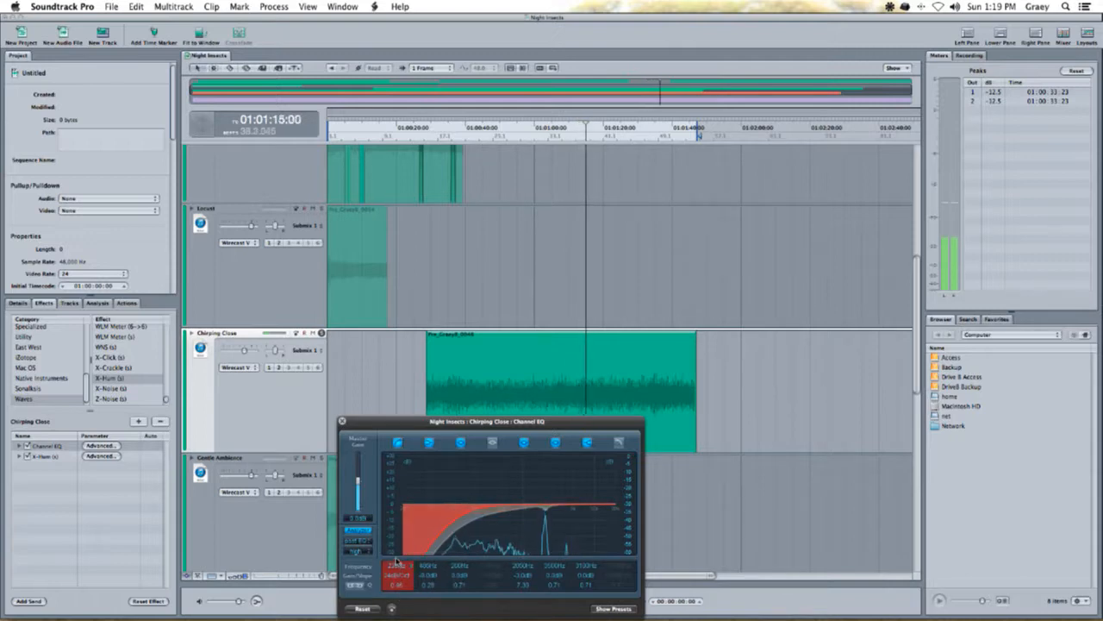
left_click_drag(396, 568, 395, 518)
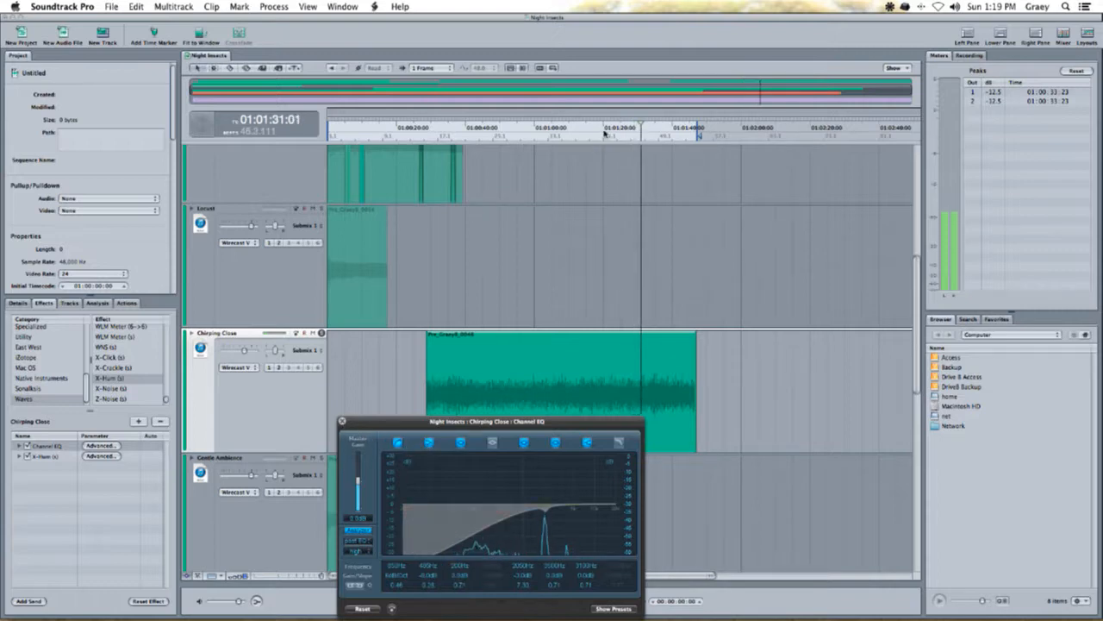
- Split Chirping Close at about 01:01:21, delete the tail and move the remaining clip to the start of the timeline
left_click(606, 328)
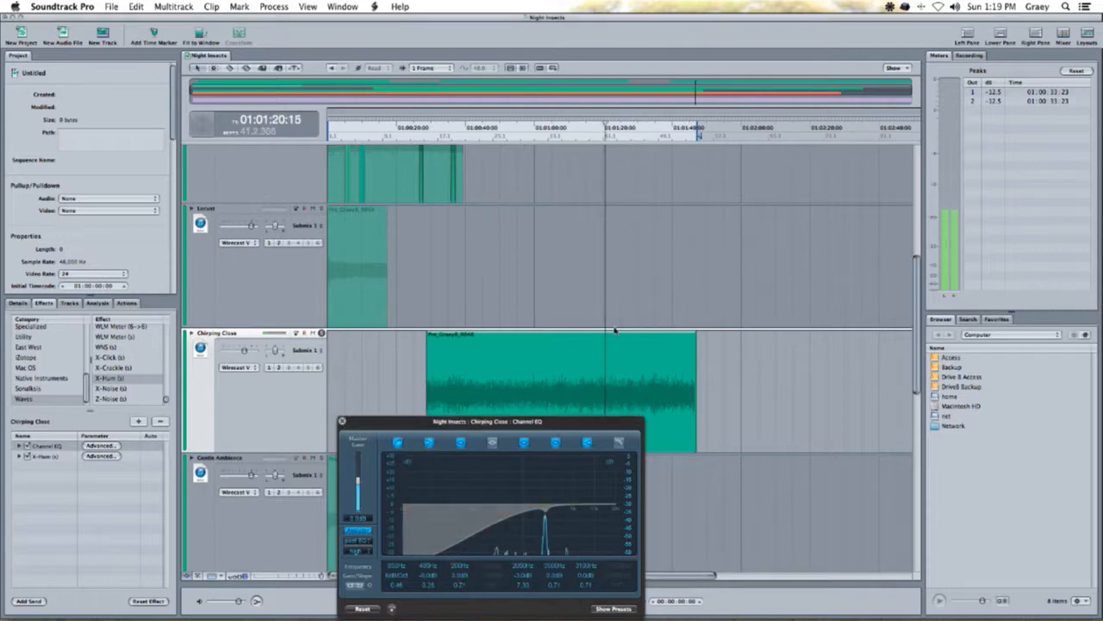
left_click(644, 381)
key("Delete")
left_click_drag(595, 376, 495, 375)
- Shorten the playback region to the end of the trimmed Chirping Close clip and audition it from several points starting at about 01:00:06
left_click(351, 134)
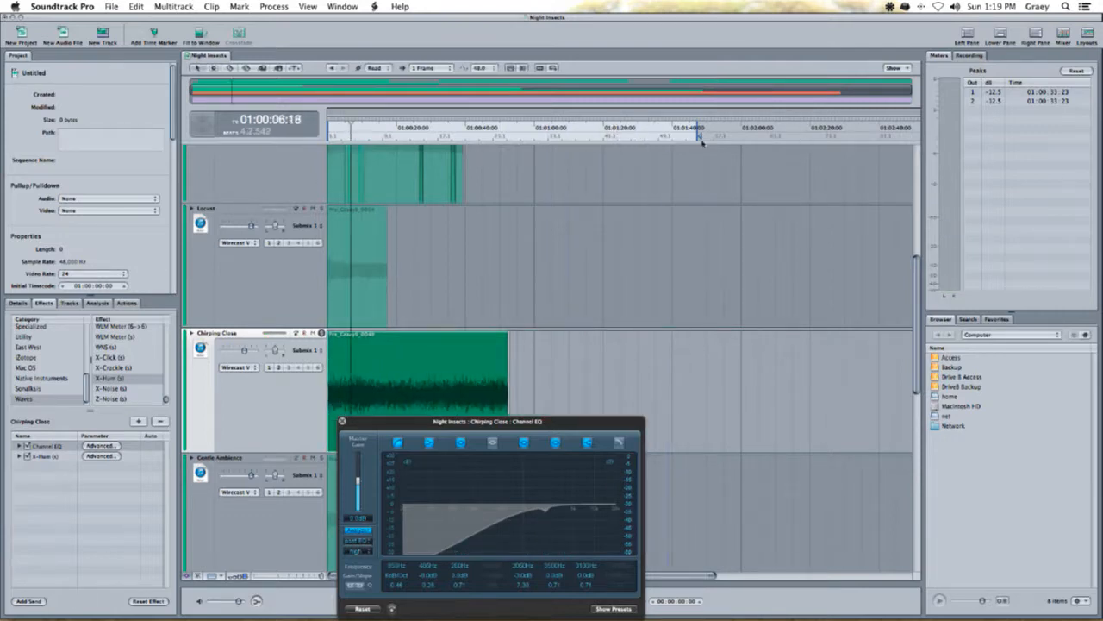
left_click_drag(703, 140, 514, 159)
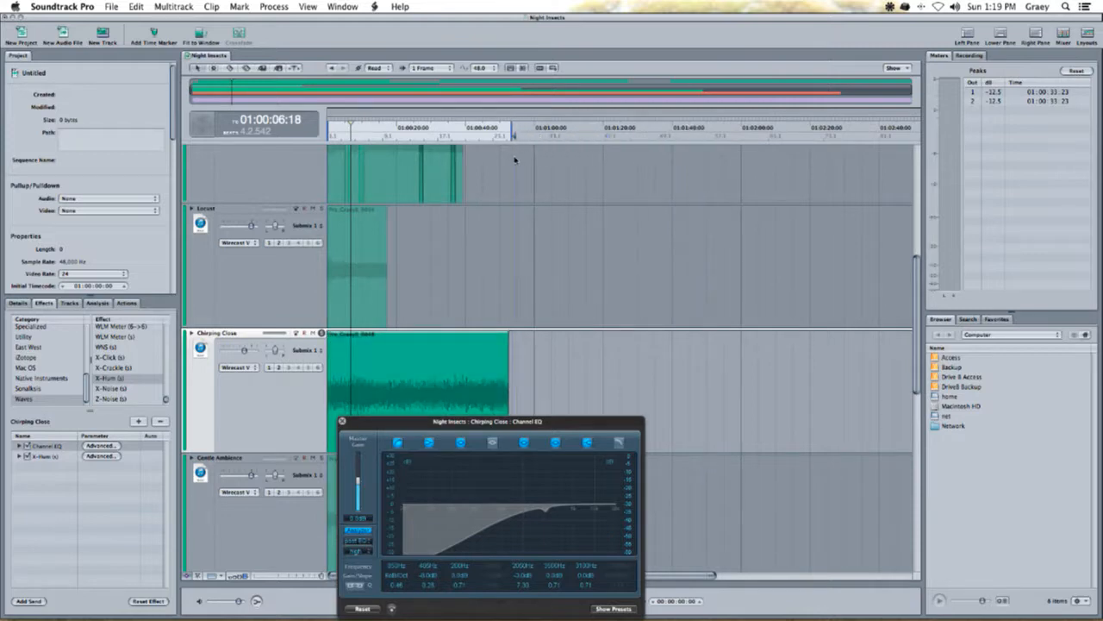
key("space")
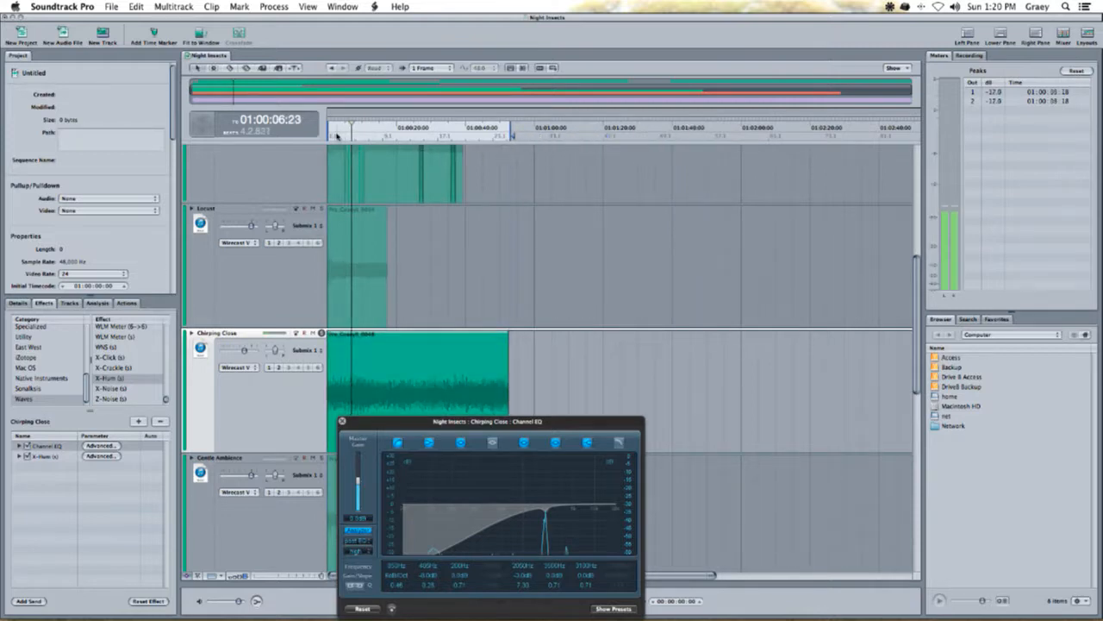
left_click(412, 131)
left_click(447, 136)
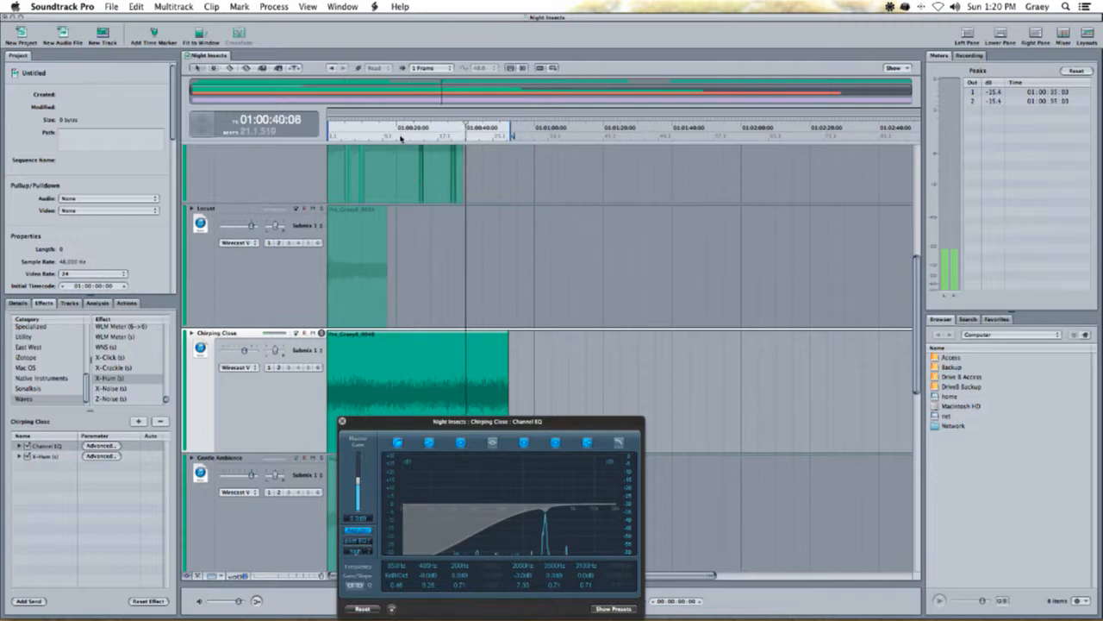
left_click(421, 136)
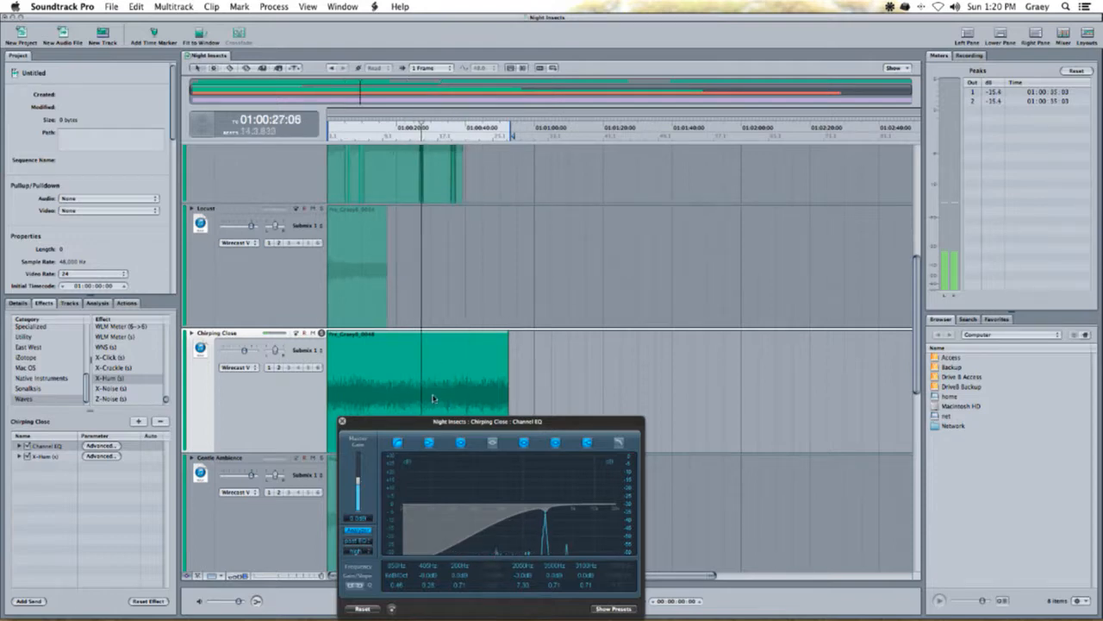
- Close the Channel EQ window and audition Chirping Close from about 01:00:17
left_click(341, 421)
scroll(508, 327, "up", 5)
scroll(506, 333, "down", 5)
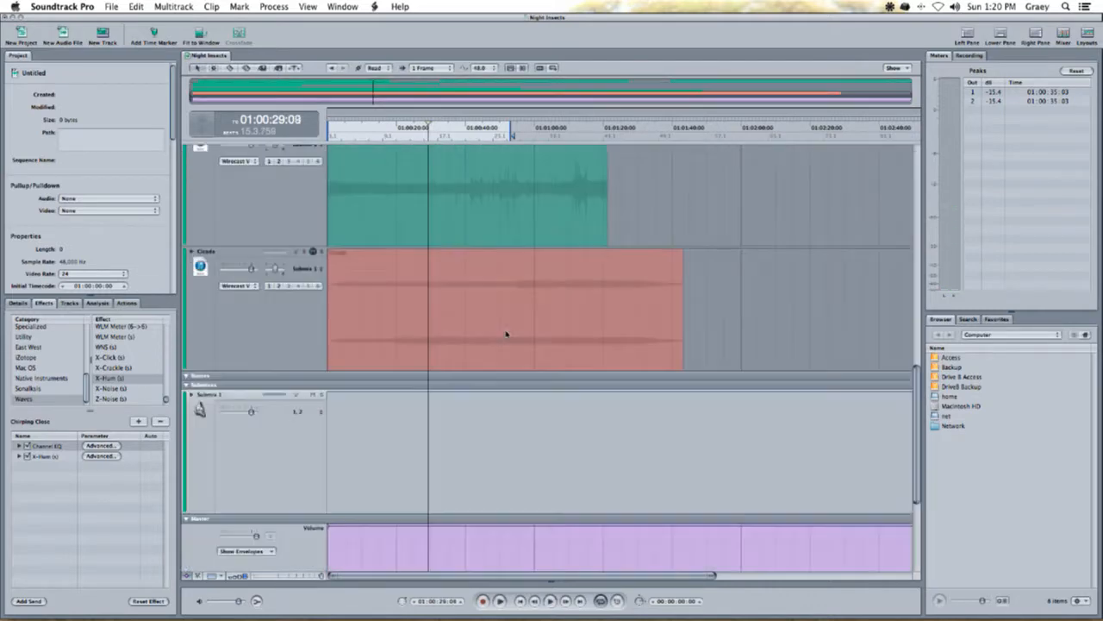
left_click(530, 399)
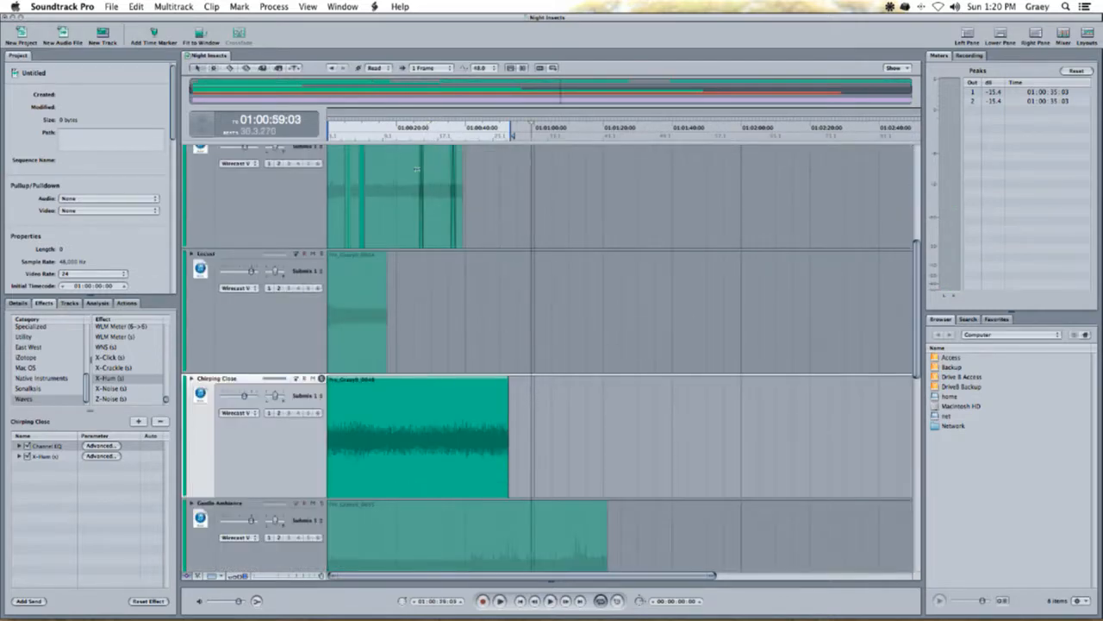
left_click(388, 141)
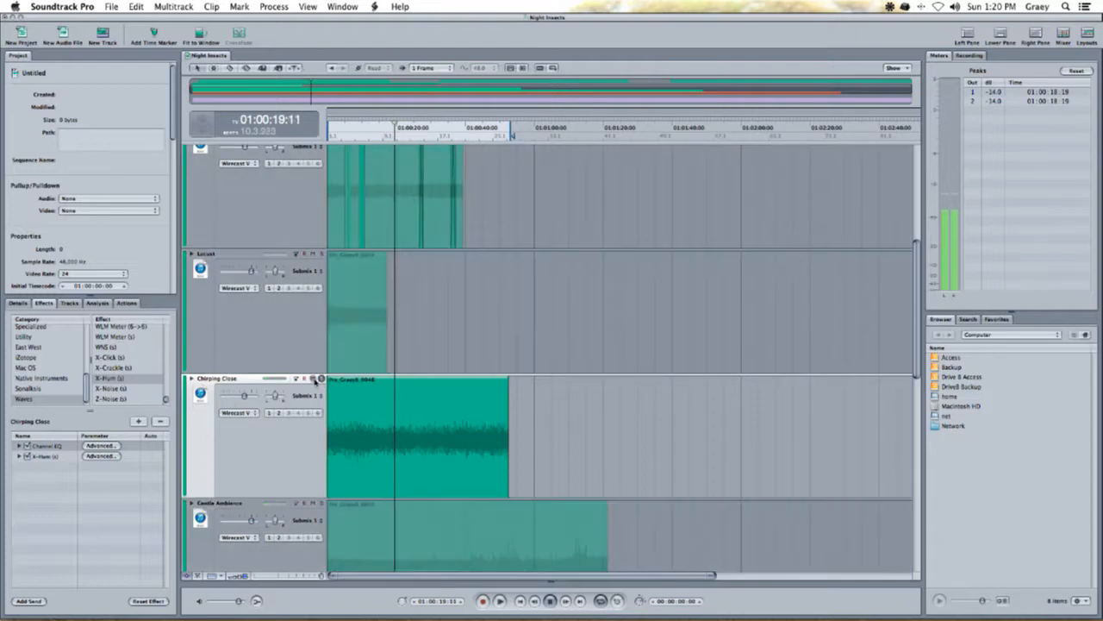
- Toggle Chirping Close's mute and solo for comparison, and solo the Gentle Ambience track instead
left_click(320, 378)
left_click(312, 379)
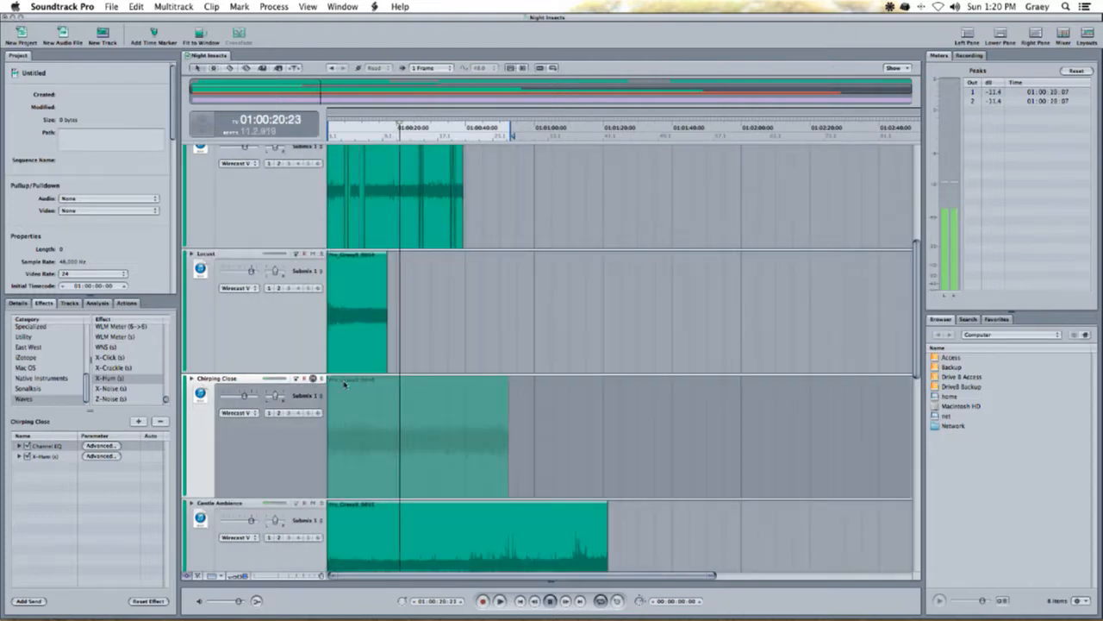
left_click(322, 379)
scroll(440, 341, "down", 5)
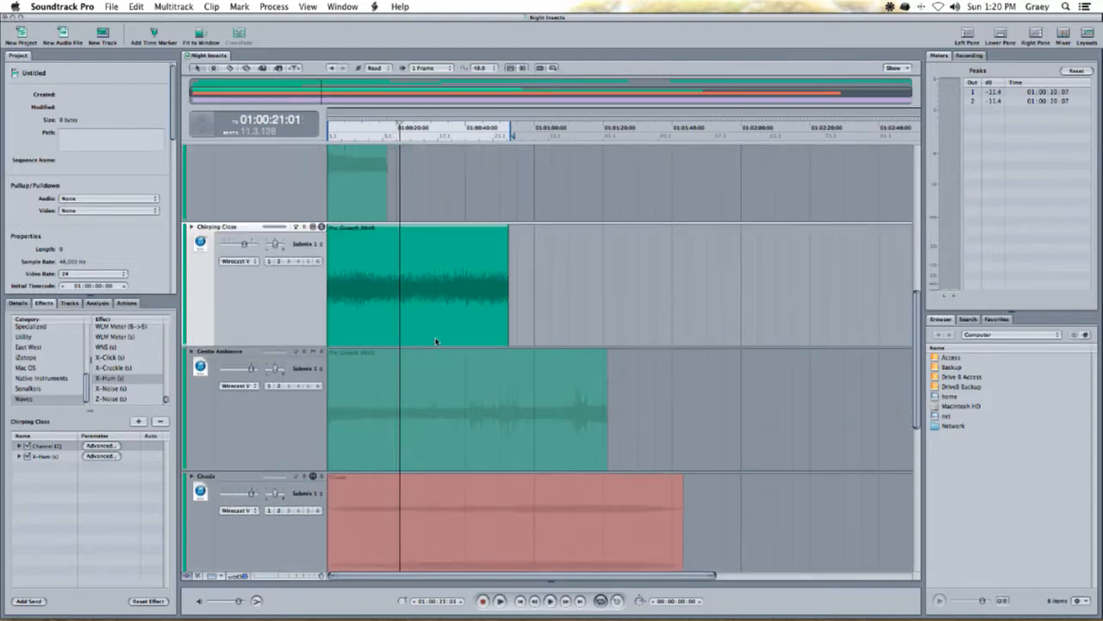
scroll(438, 342, "up", 1)
left_click(320, 236)
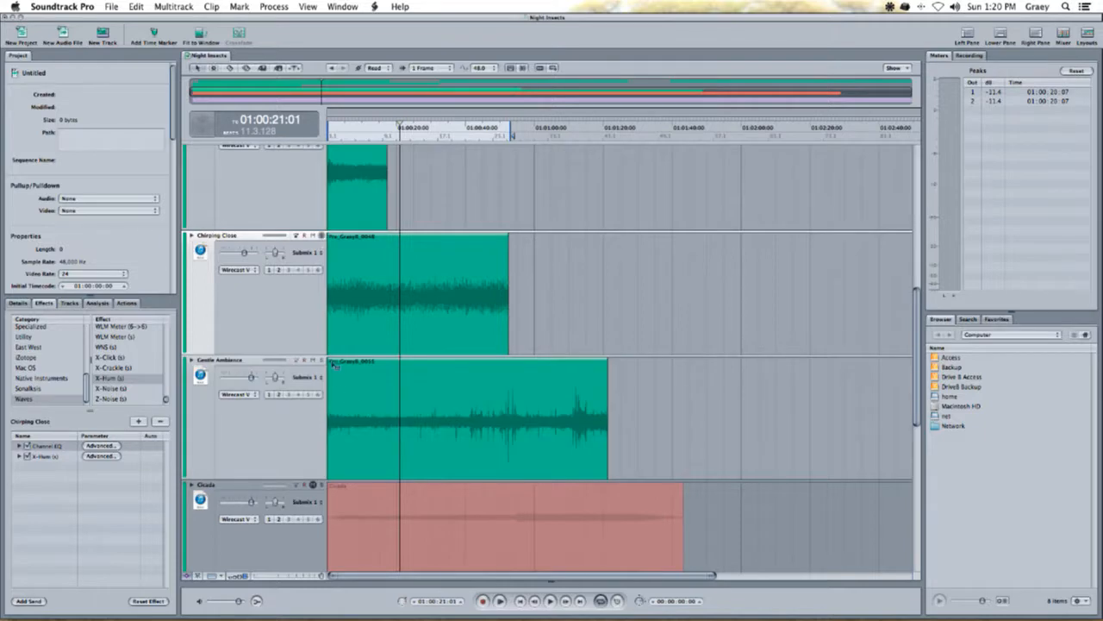
left_click(322, 361)
scroll(459, 371, "down", 3)
scroll(457, 370, "up", 3)
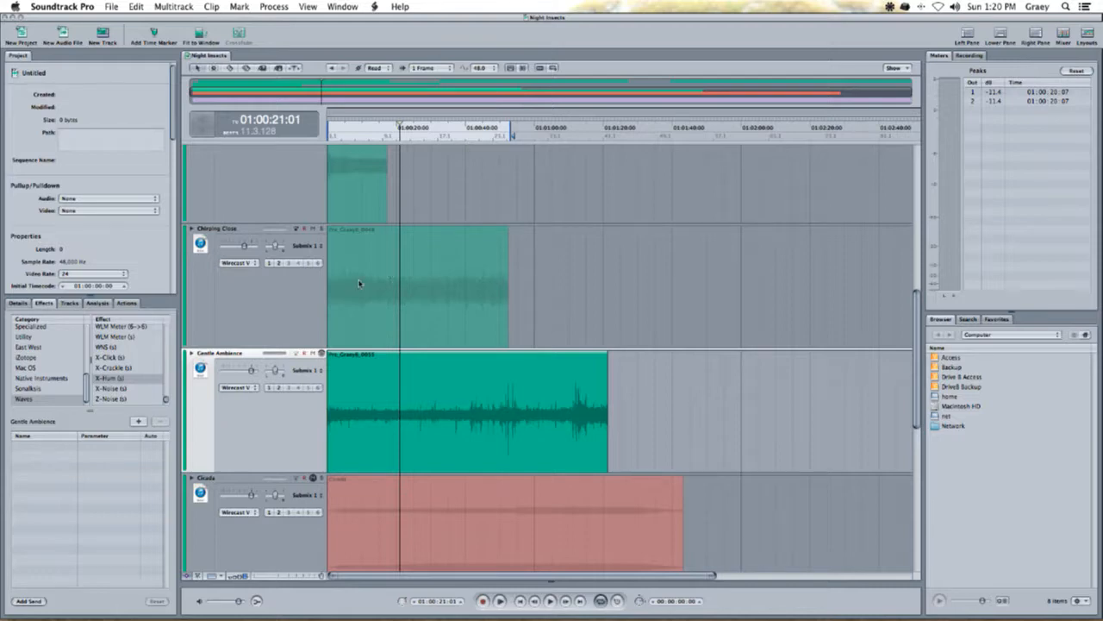
- Solo Chirping Close again and export the master mix as a WAVE file named Chirping Close in the 08 - Night Insects folder
left_click(315, 302)
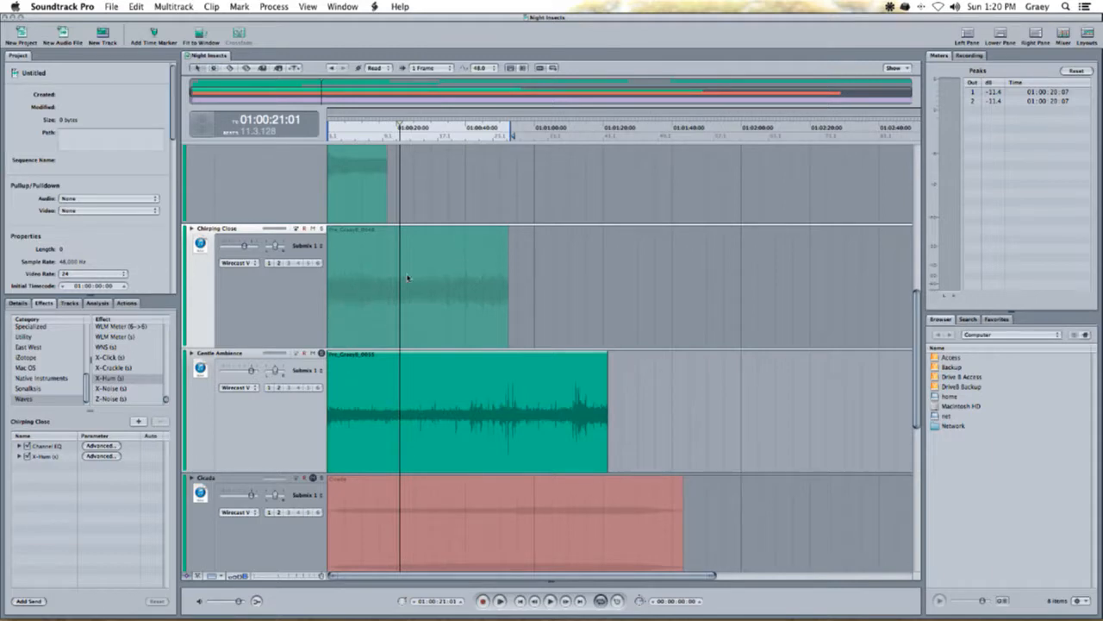
left_click(440, 280)
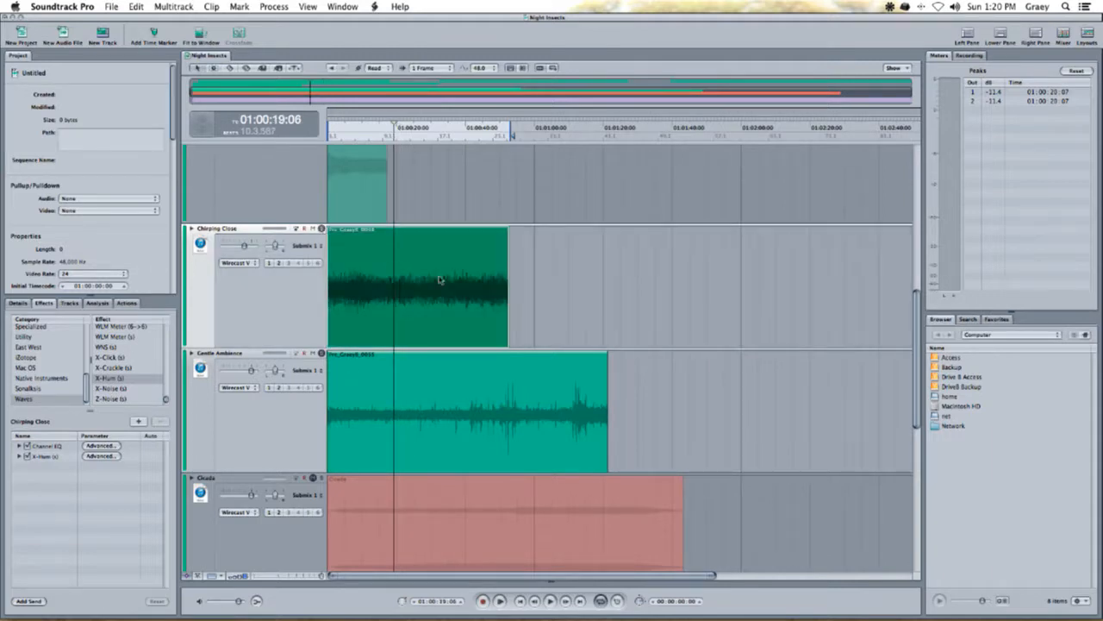
left_click(499, 139)
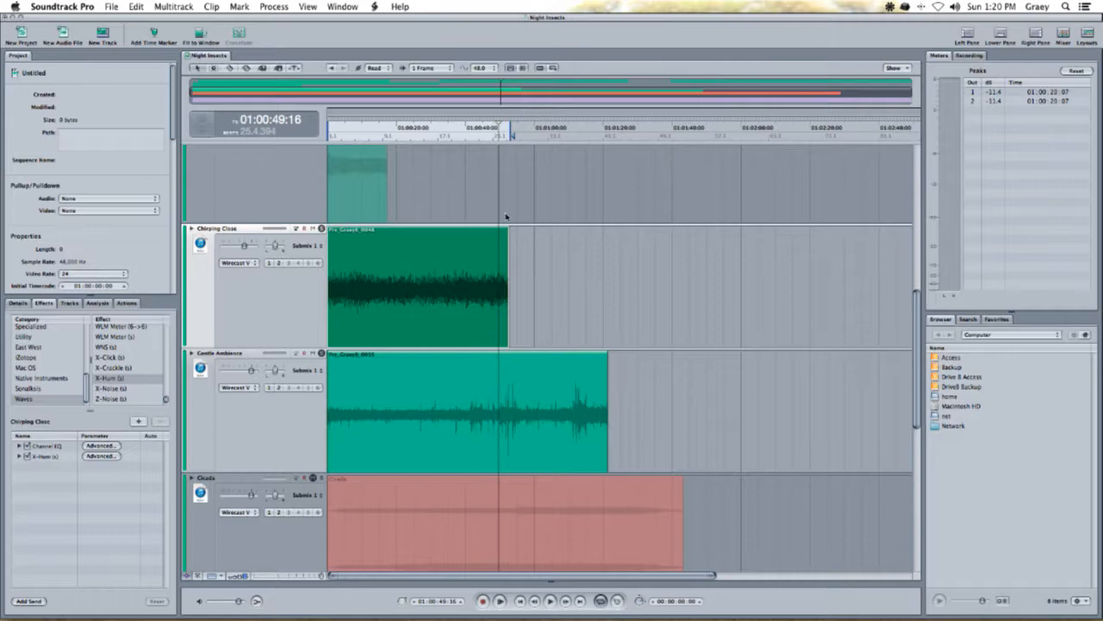
scroll(446, 316, "up", 3)
key("super+e")
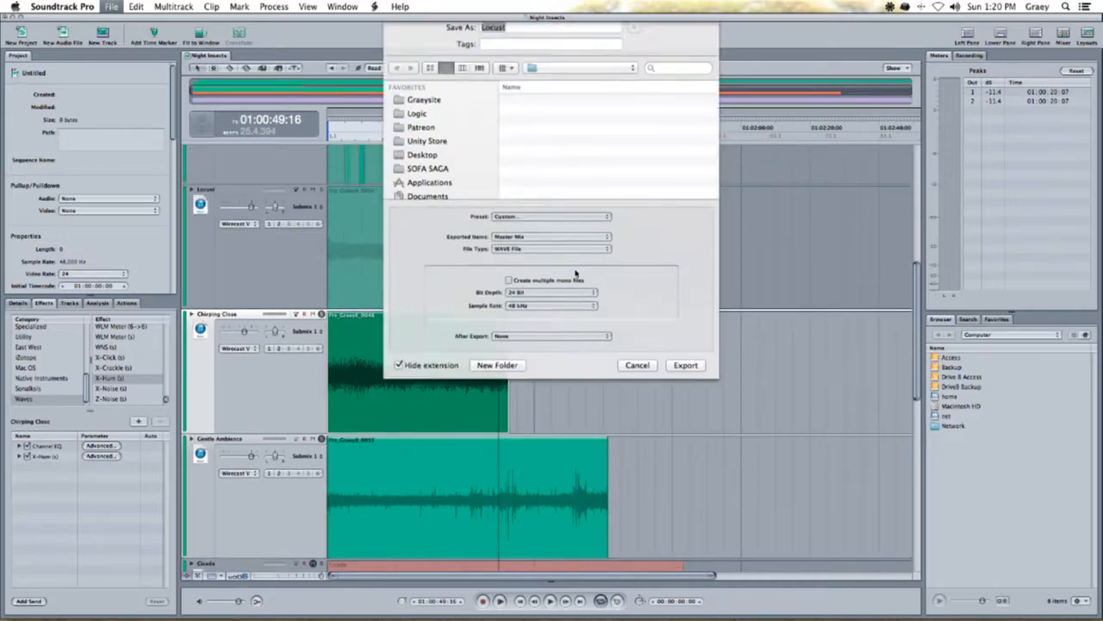
type("Chir")
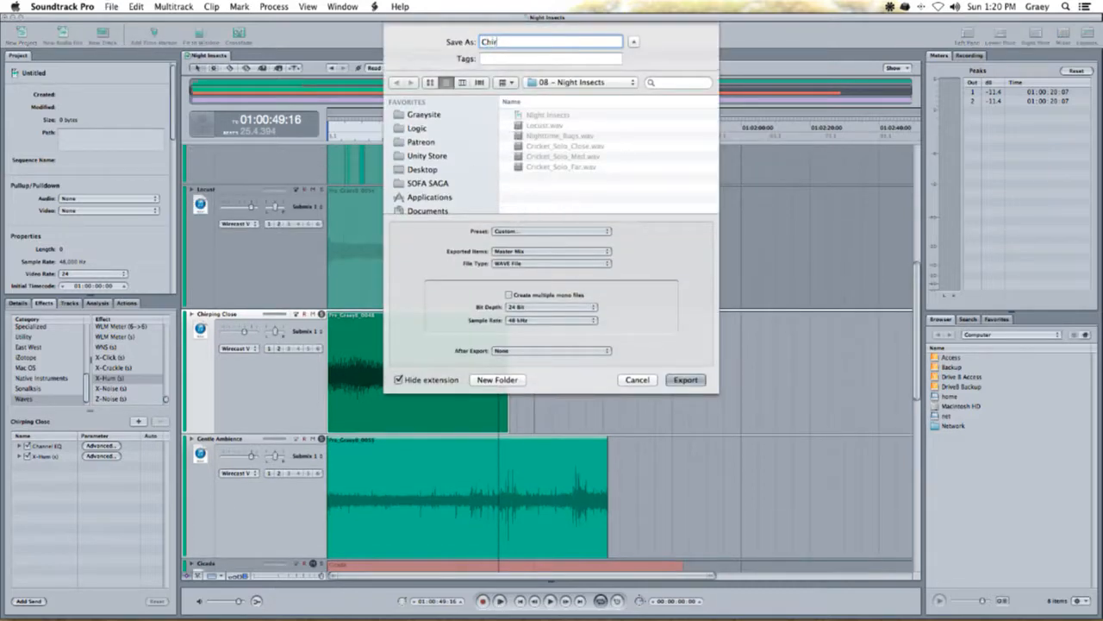
type("ping Close")
key("Return")
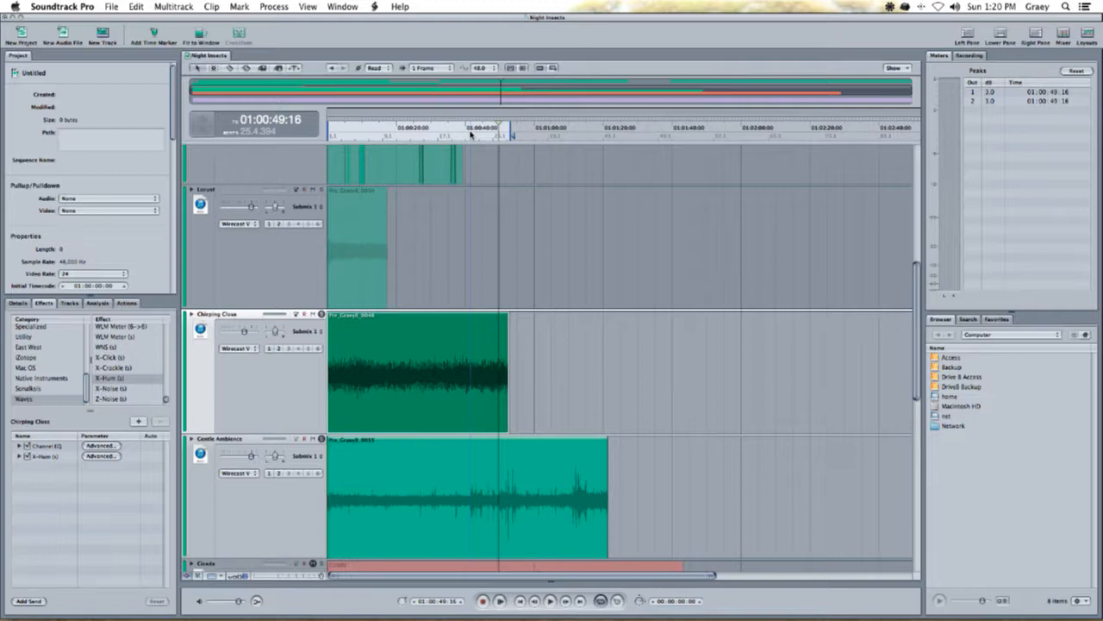
- Audition Chirping Close from several points between about 01:00:16 and 01:00:37 and check the peak levels
left_click(384, 135)
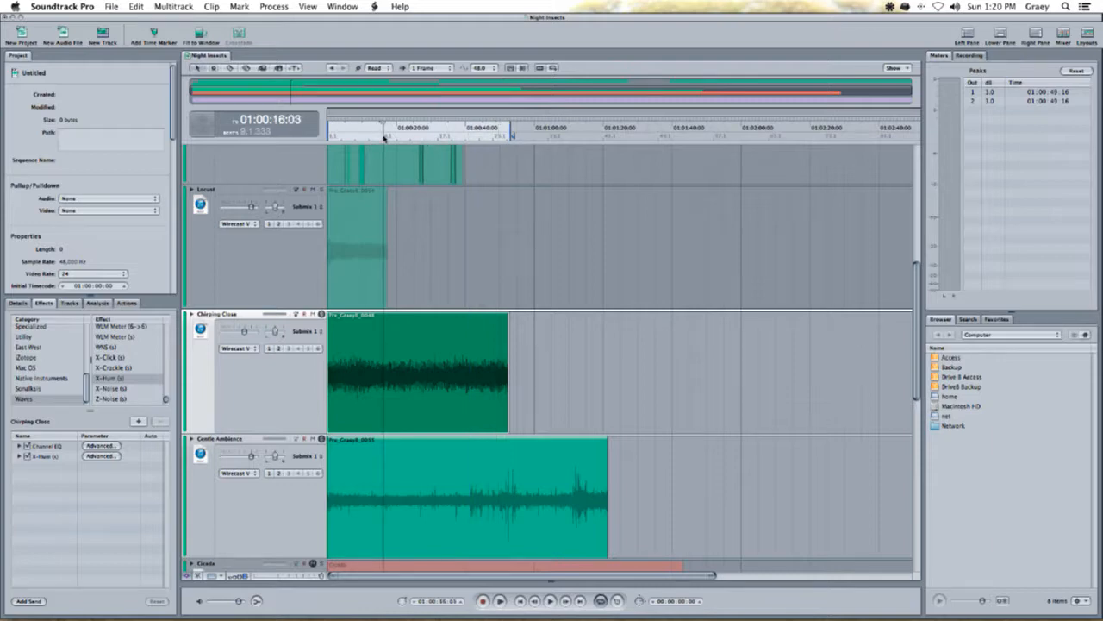
left_click(399, 129)
left_click(453, 130)
left_click(426, 131)
left_click(444, 131)
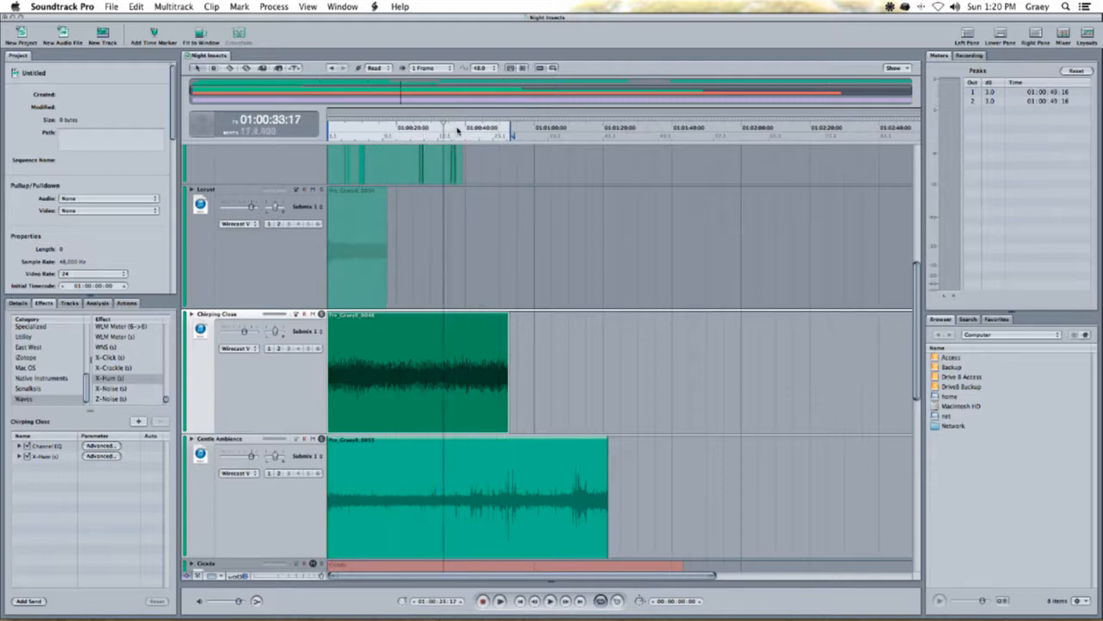
left_click(457, 131)
left_click(440, 133)
left_click(450, 134)
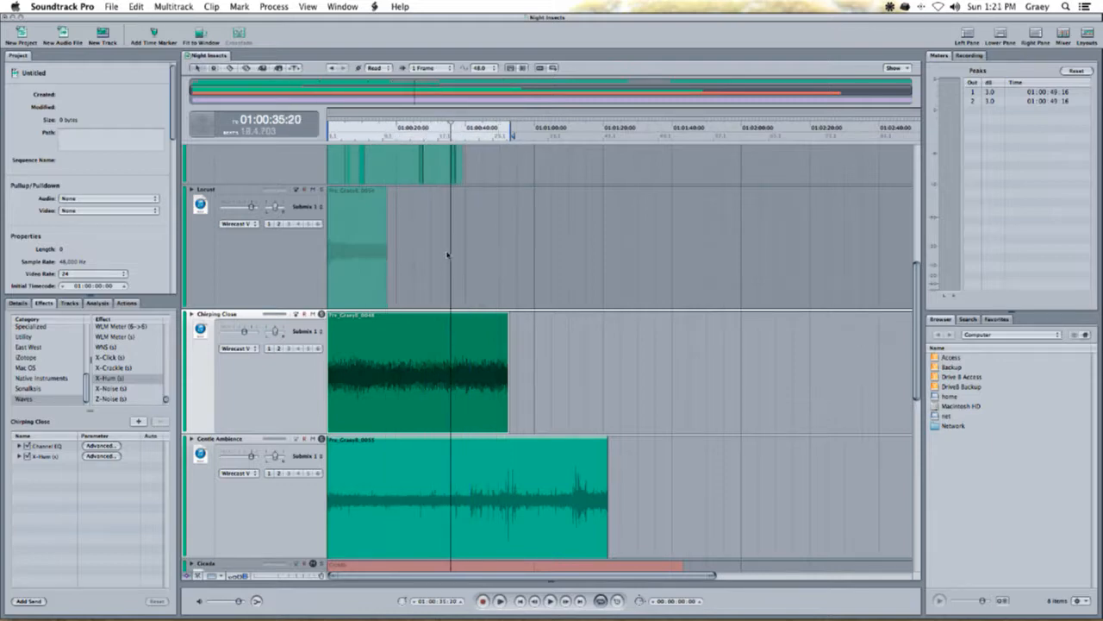
key("space")
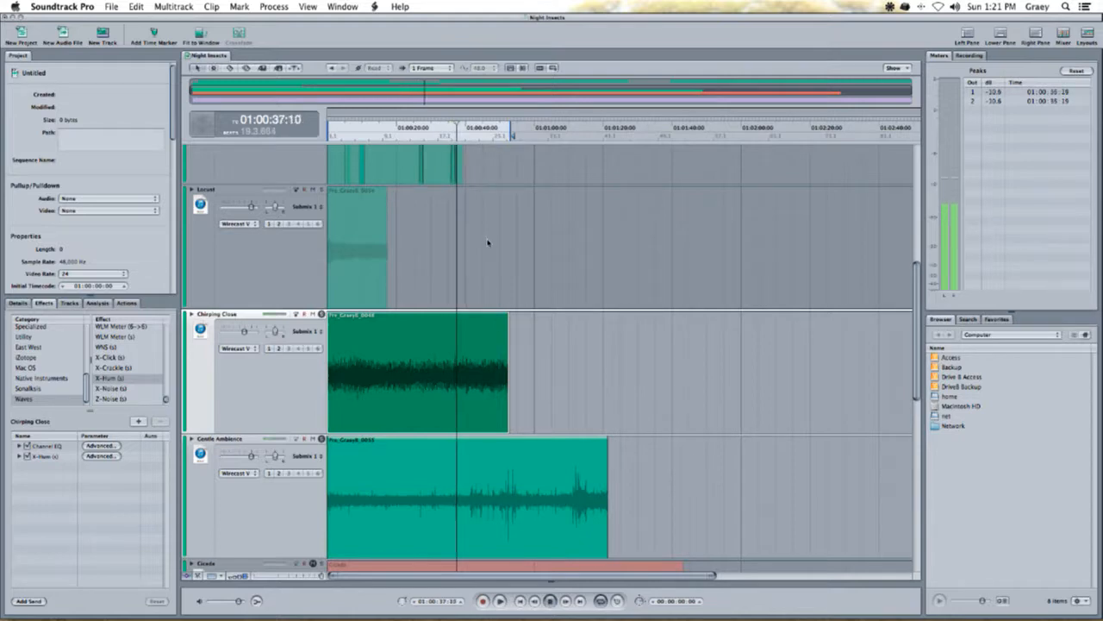
key("space")
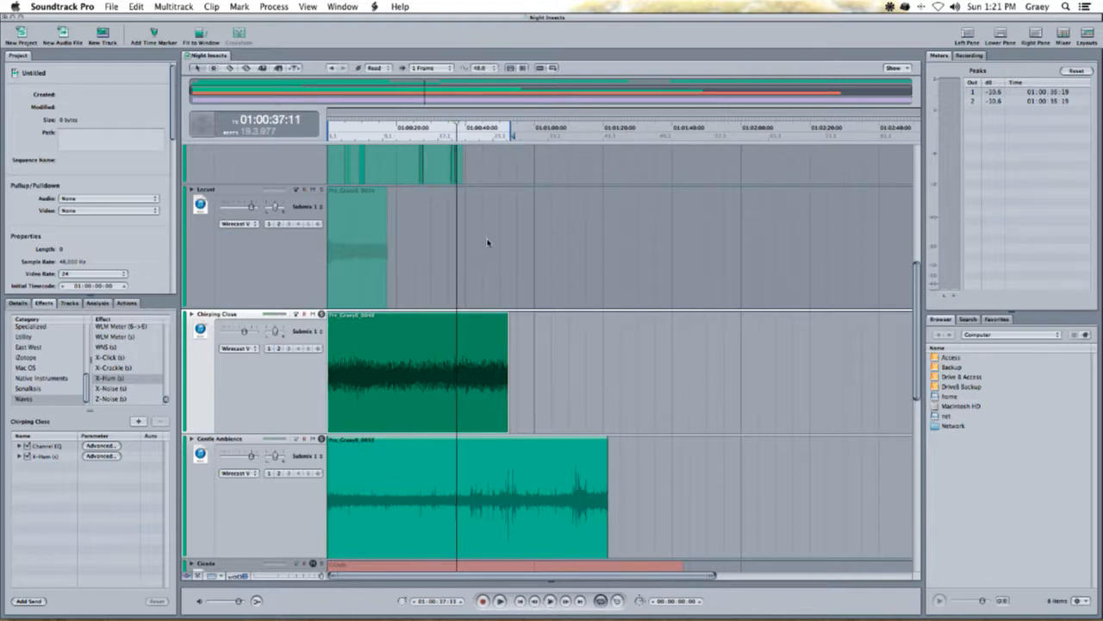
key("space")
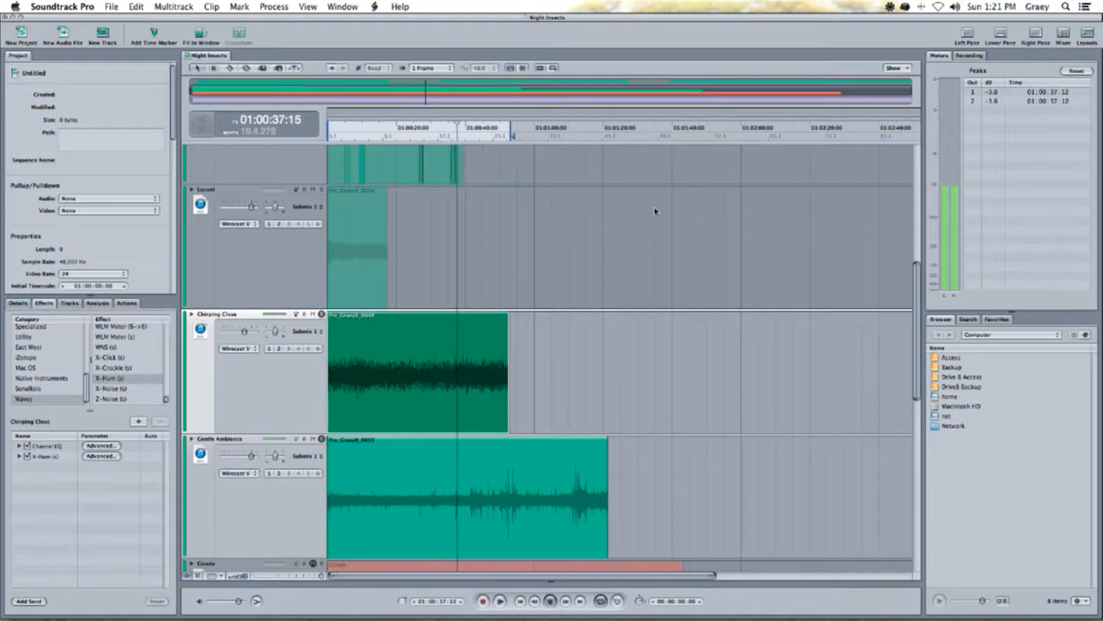
- Examine the end of the Chirping Close clip closely and listen to the passage around 01:00:47 to 01:00:50
left_click(488, 147)
key("space")
key("space")
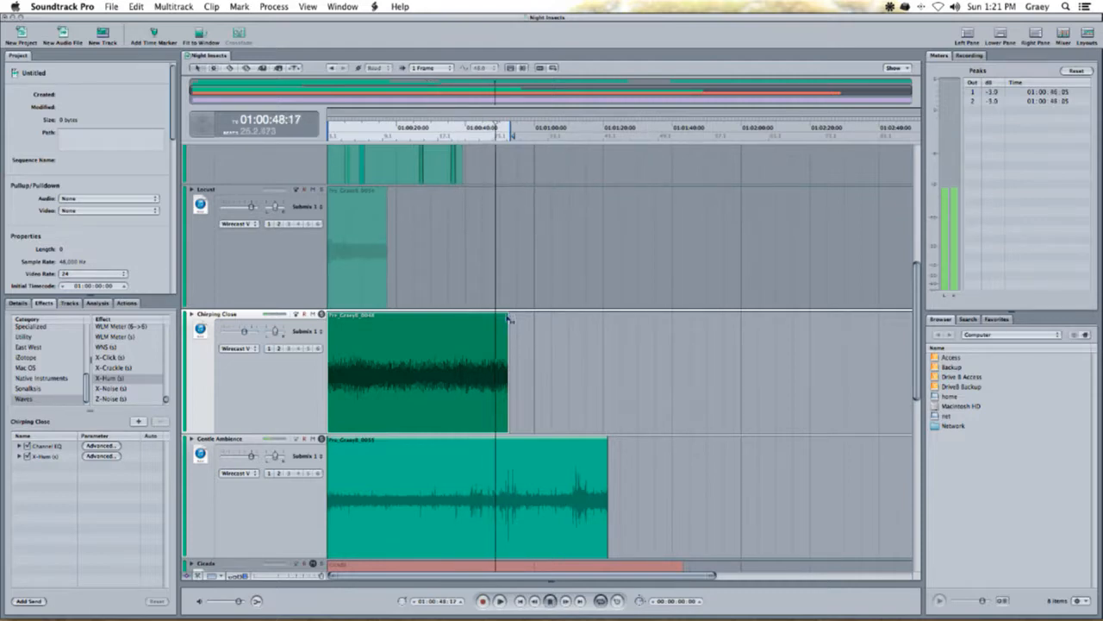
key("space")
key("super+equal")
key("super+equal")
key("super+equal")
scroll(403, 408, "right", 3)
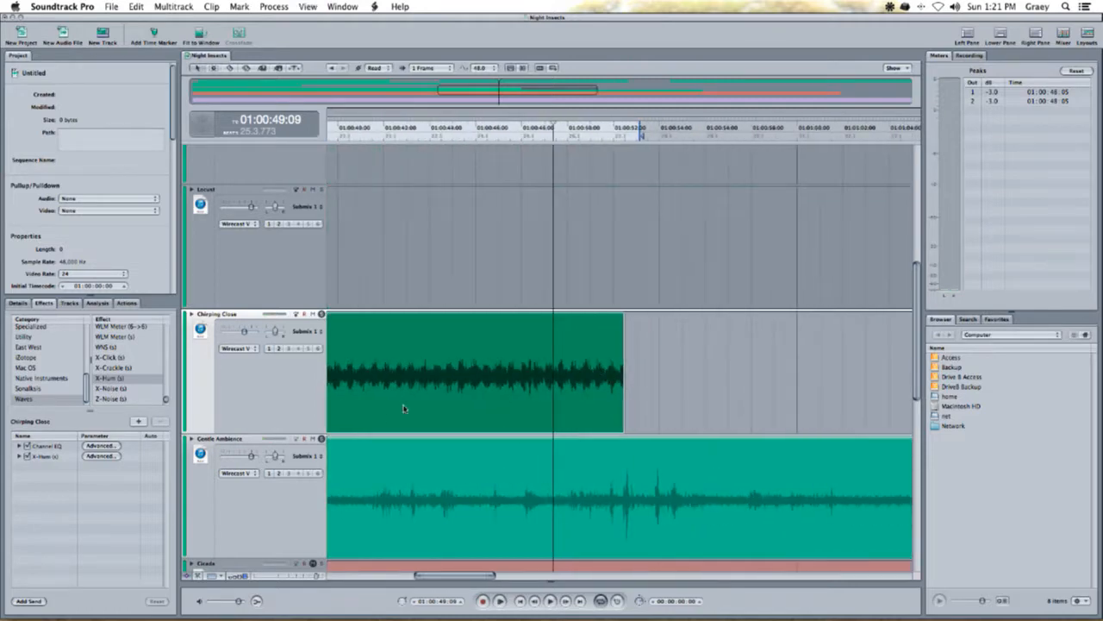
key("super+equal")
key("space")
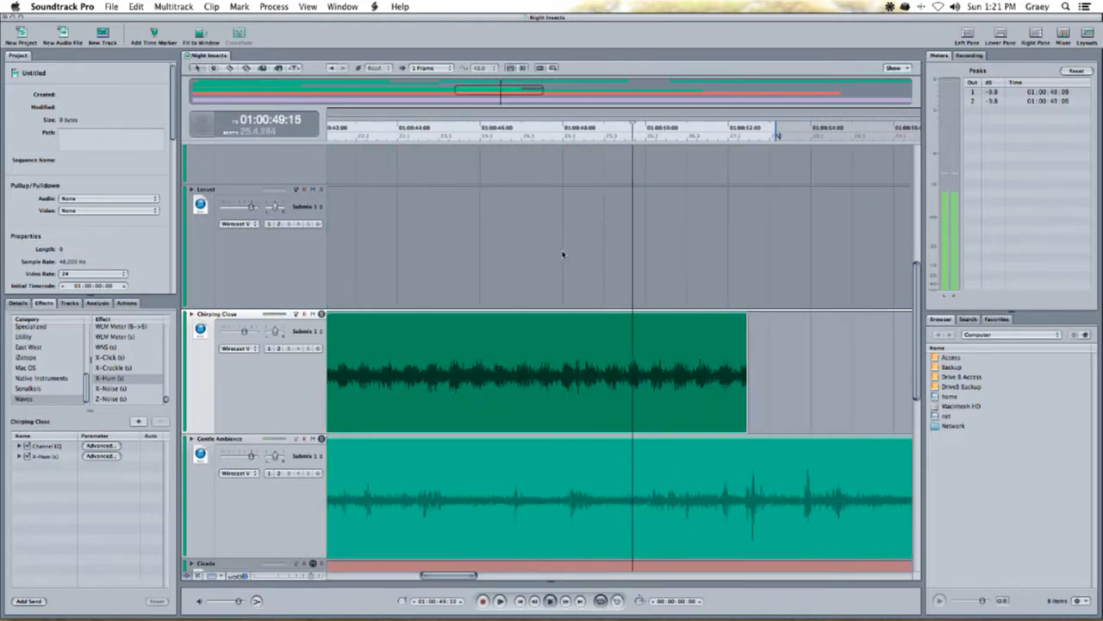
left_click(520, 138)
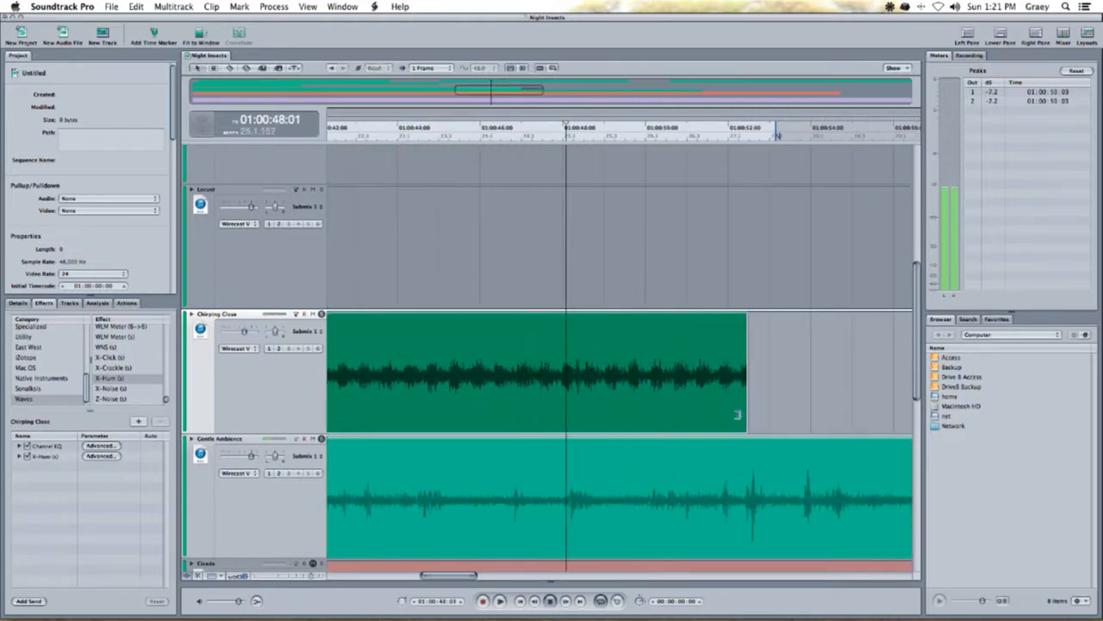
- Split Chirping Close at about 01:00:48 and 01:00:50 and delete the section between the cuts
key("b")
left_click(563, 381)
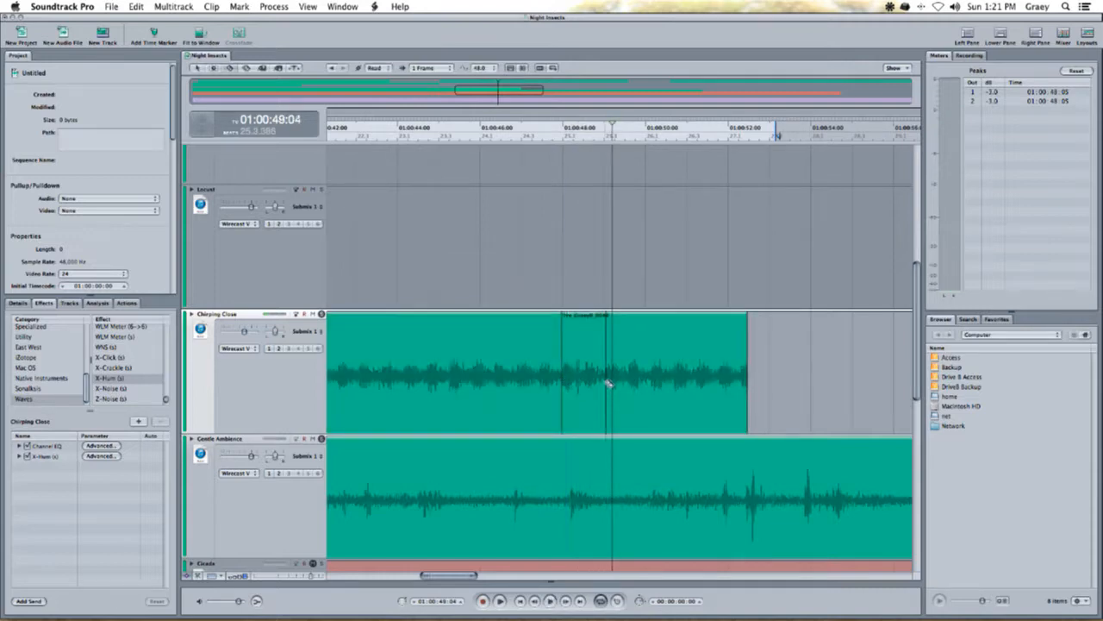
left_click(648, 382)
key("a")
left_click(628, 382)
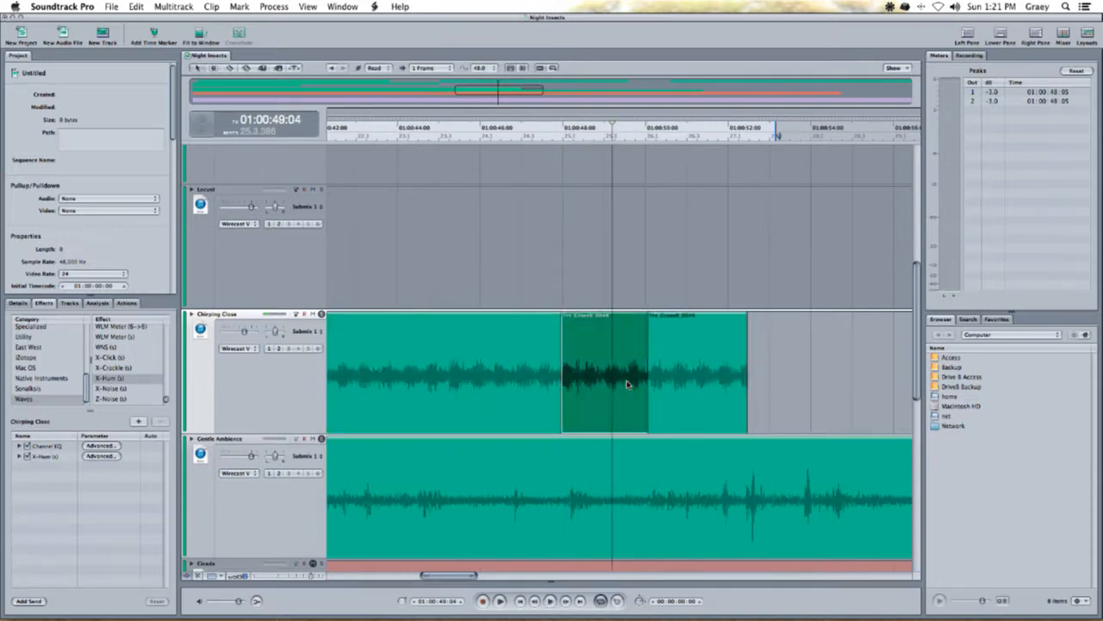
key("Delete")
- Move the remaining end piece earlier to overlap the main Chirping Close clip in a short crossfade, and audition the join
left_click_drag(700, 381, 564, 387)
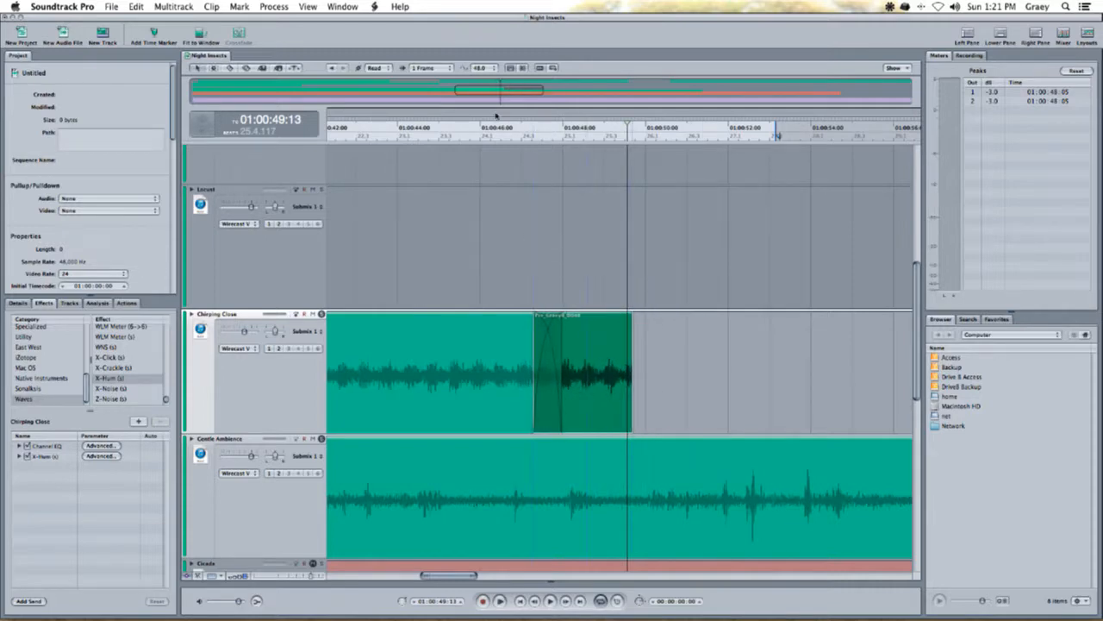
left_click(474, 130)
key("space")
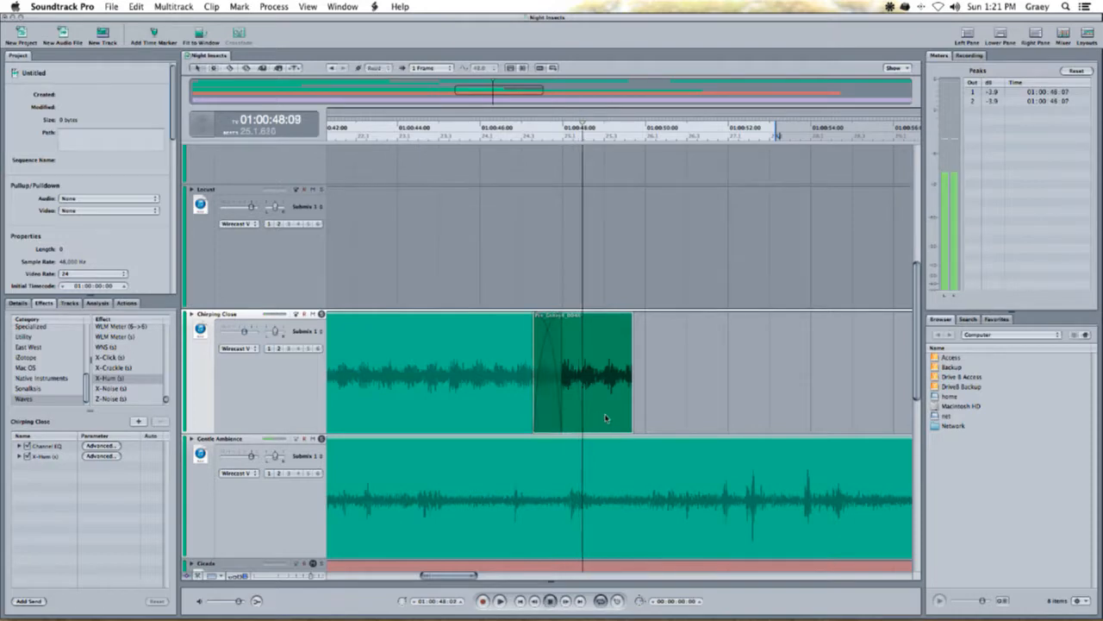
left_click(412, 132)
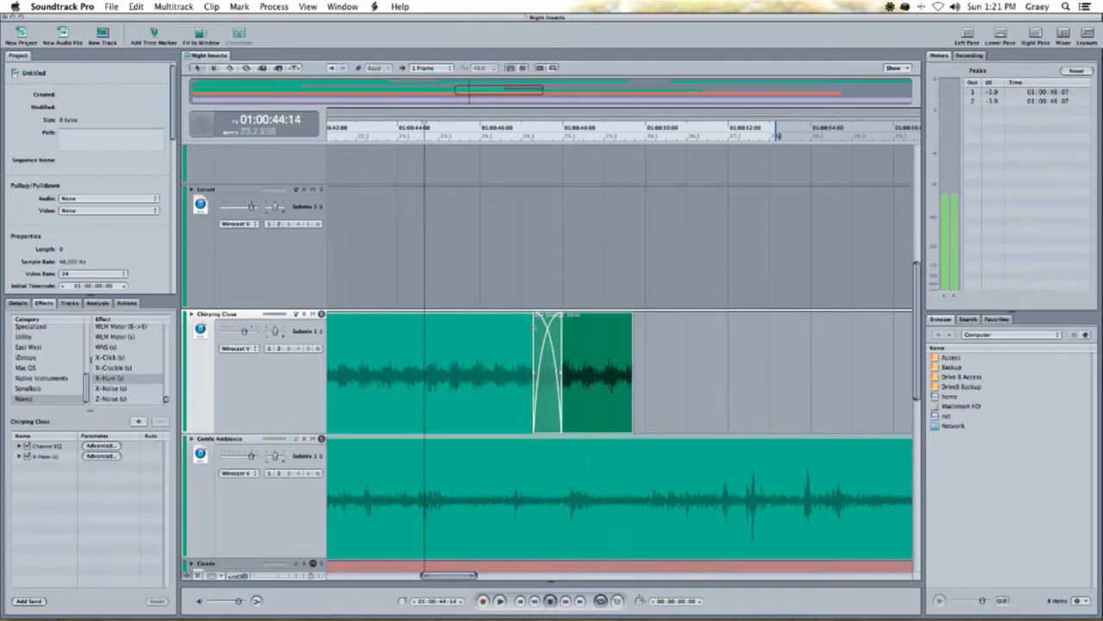
scroll(504, 385, "left", 2)
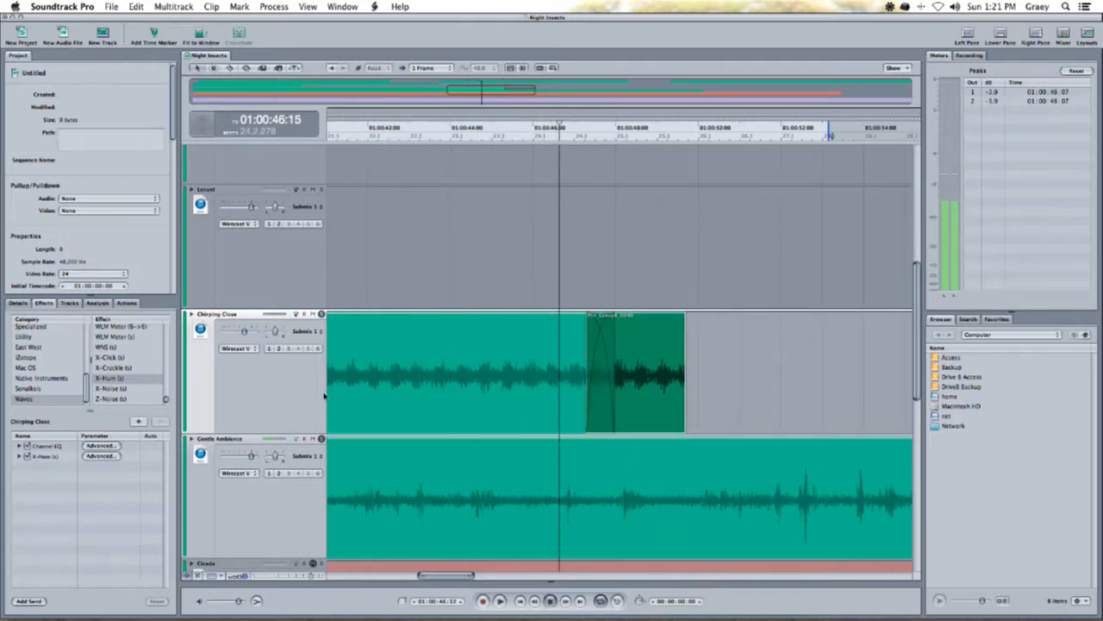
- Set Chirping Close's Channel EQ low cut slope to 12 dB/Oct and audition the clip from about 01:00:43
left_click(105, 448)
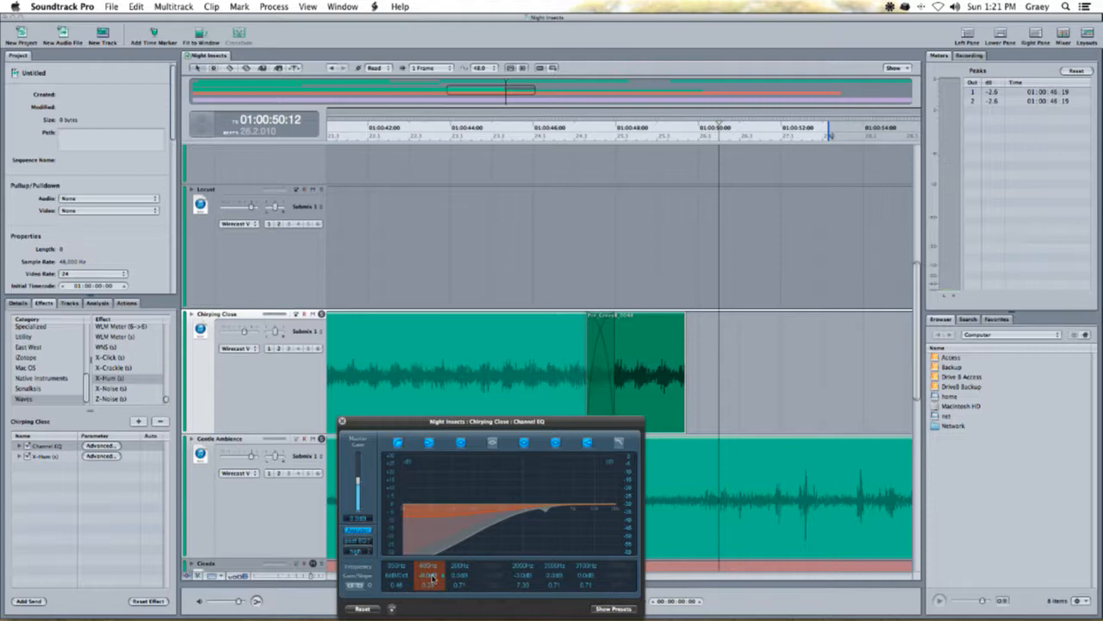
left_click_drag(433, 579, 402, 575)
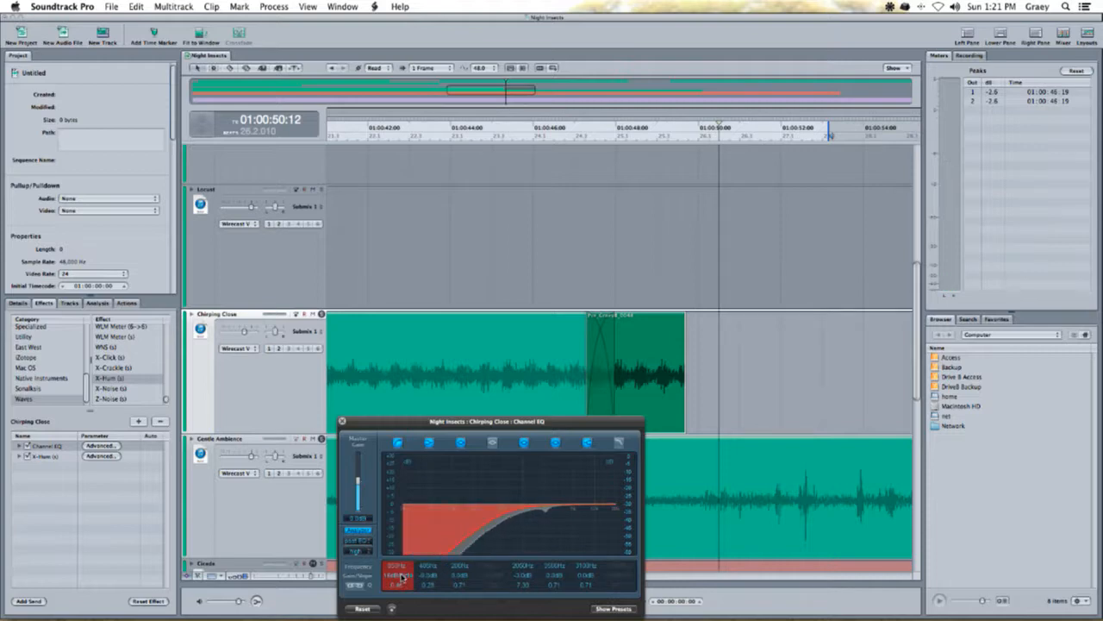
left_click(414, 140)
key("space")
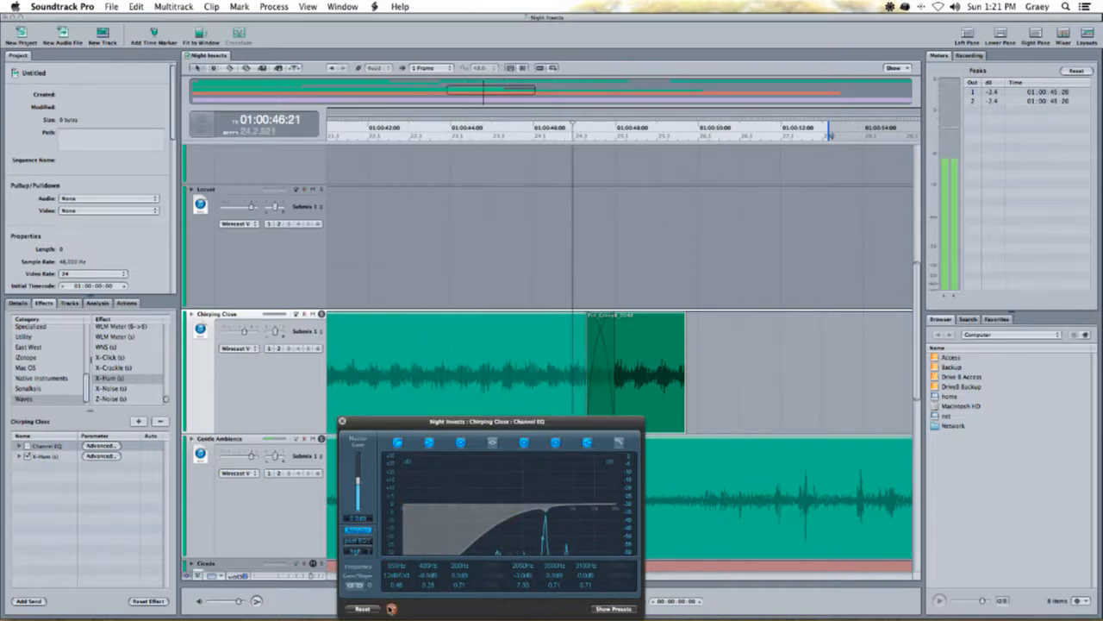
- Check Chirping Close with the Channel EQ enabled, close the EQ, and turn off solo on Gentle Ambience
left_click(393, 609)
left_click(345, 136)
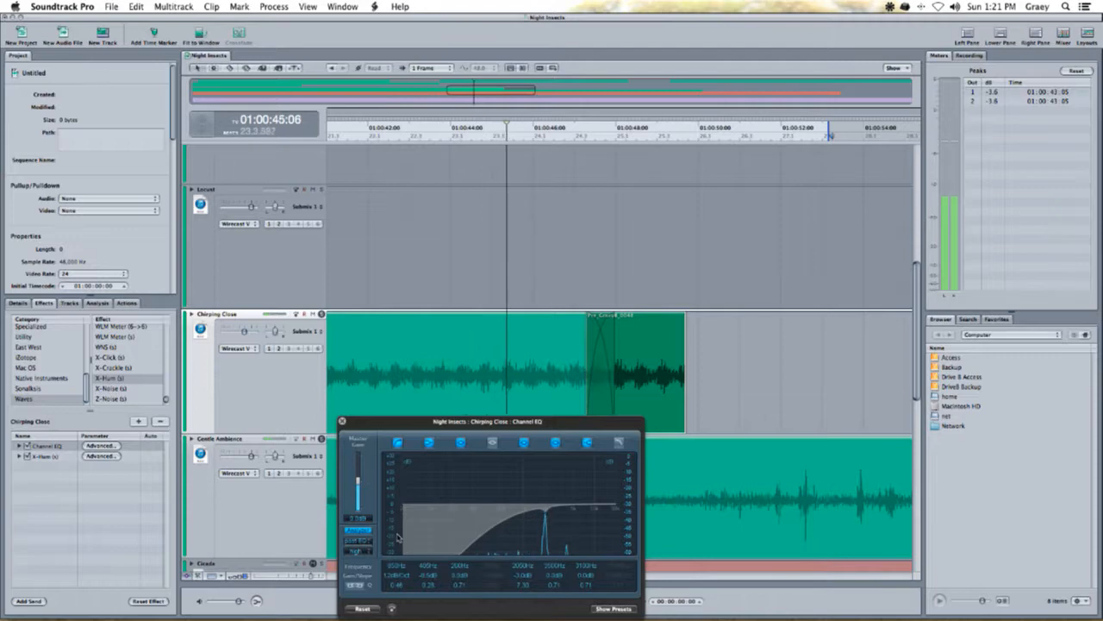
left_click(344, 422)
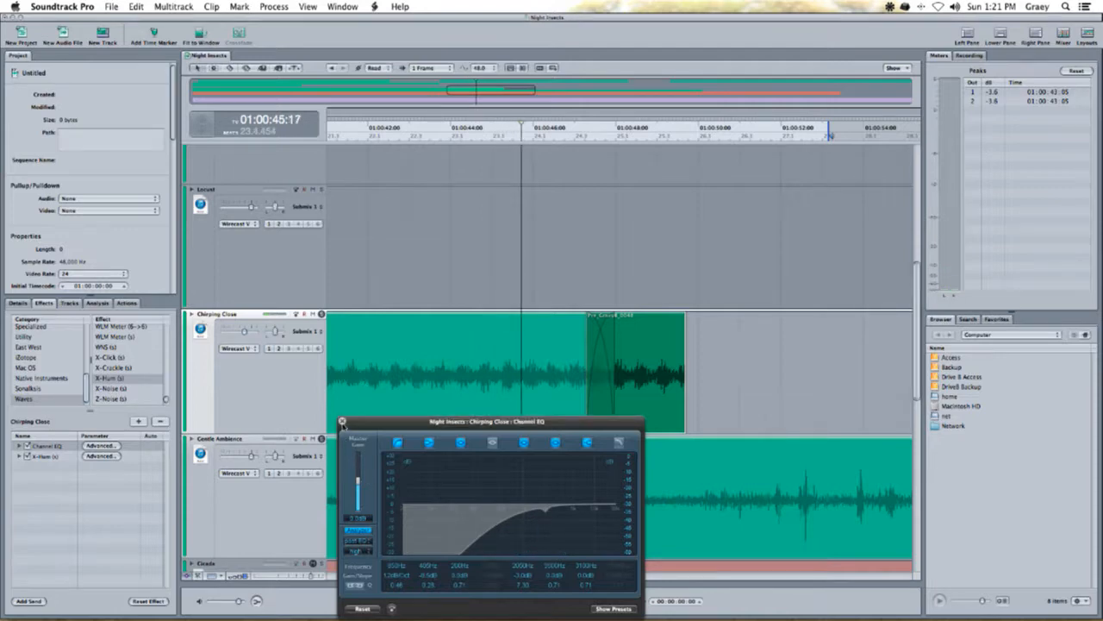
left_click(342, 422)
left_click(328, 445)
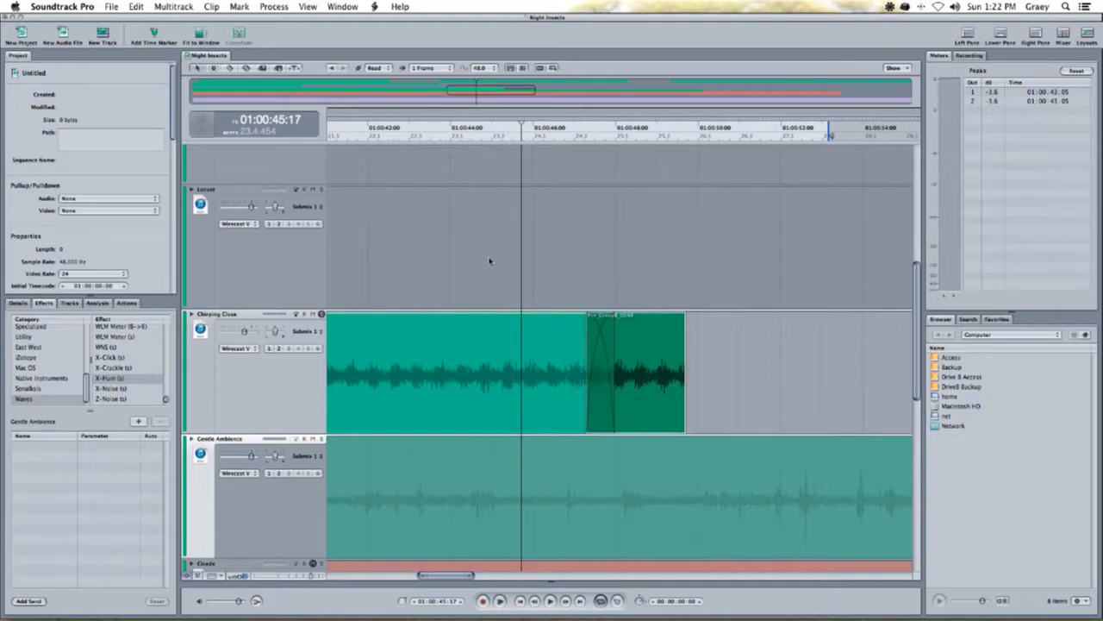
- Turn off solo on Chirping Close, mute it, and select and solo the Gentle Ambience track
left_click(322, 314)
left_click(313, 315)
left_click(283, 509)
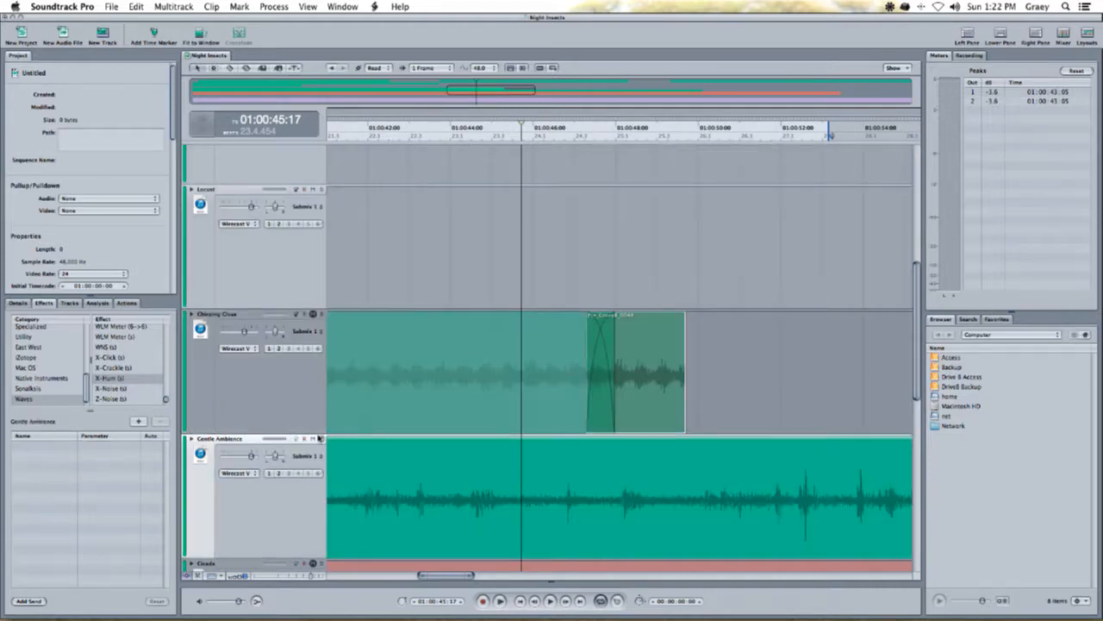
left_click(322, 440)
- Add a Channel EQ effect to the Gentle Ambience track
scroll(409, 382, "down", 3)
scroll(397, 345, "left", 3)
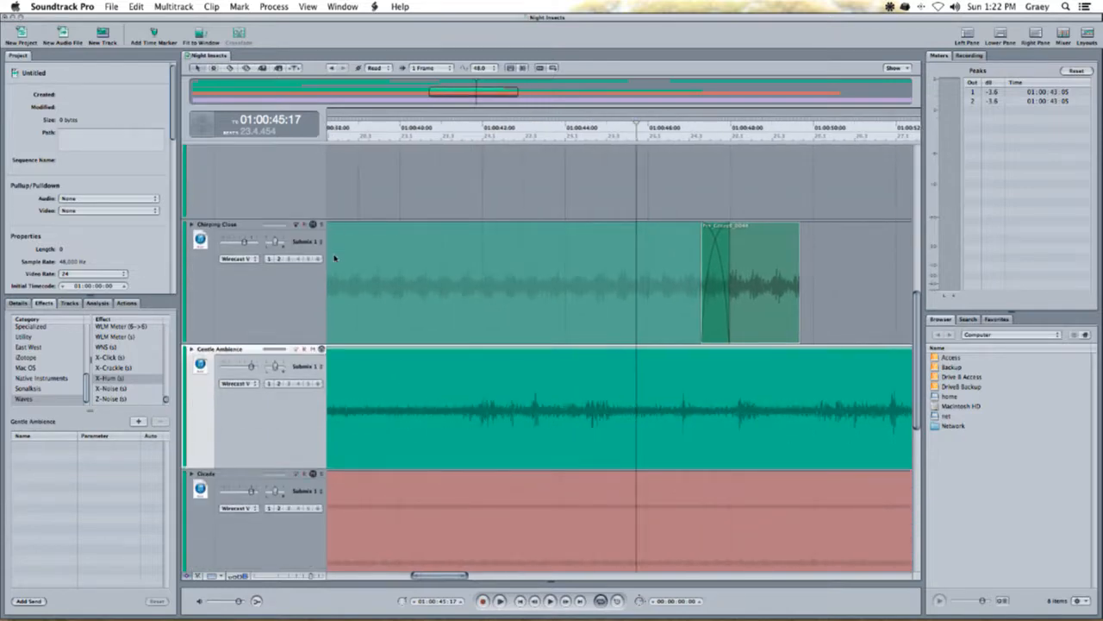
key("super+minus")
key("super+minus")
key("super+minus")
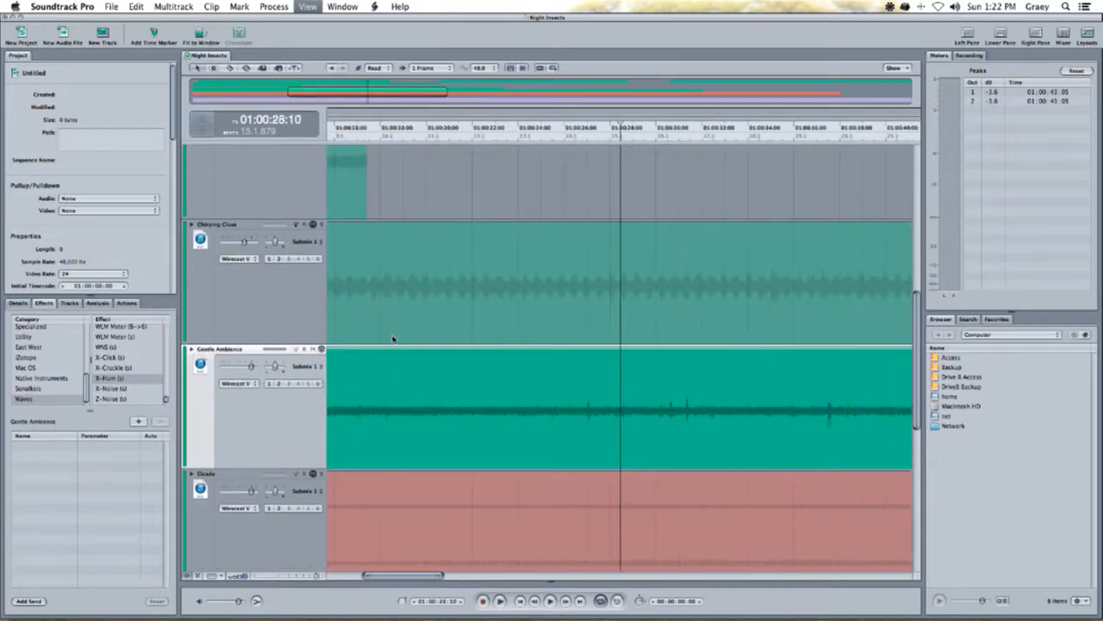
scroll(54, 380, "up", 5)
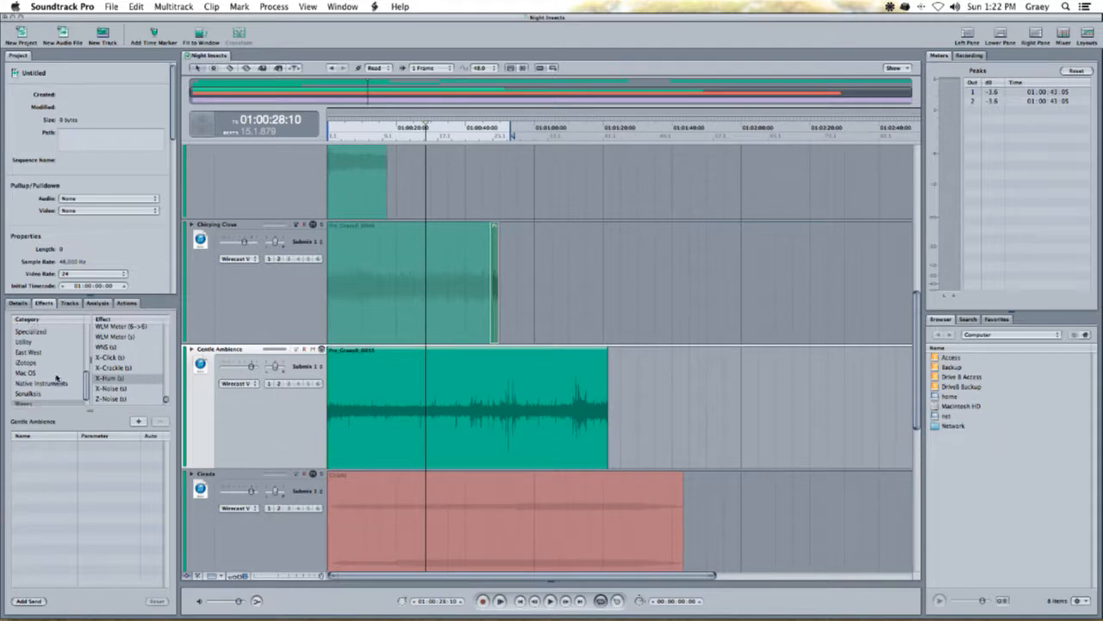
left_click(30, 360)
left_click(125, 328)
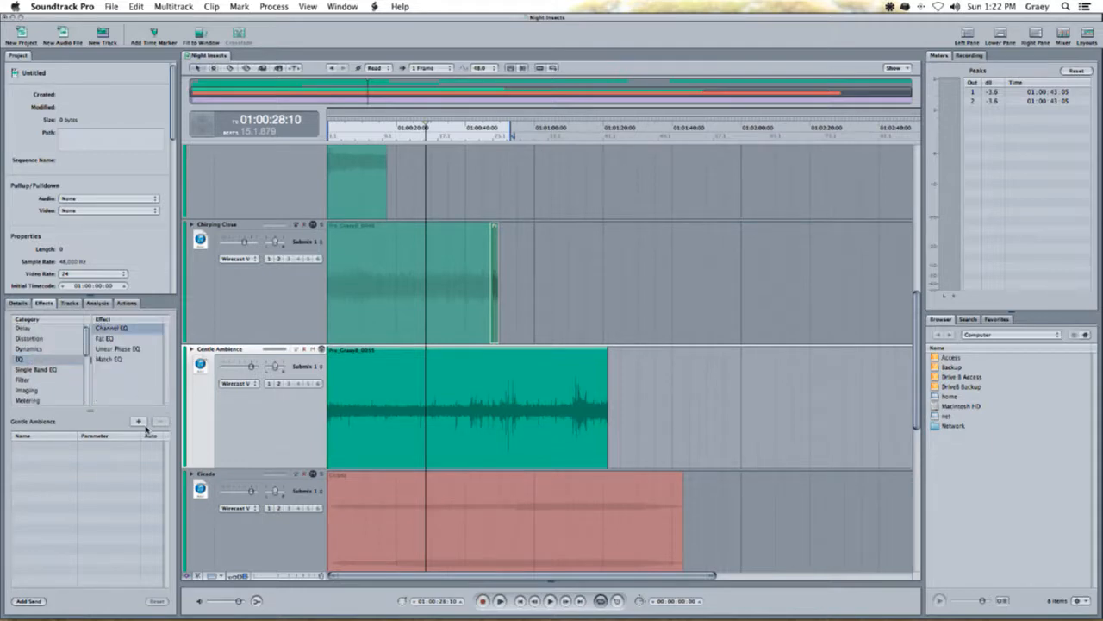
left_click(138, 421)
left_click_drag(363, 422, 499, 404)
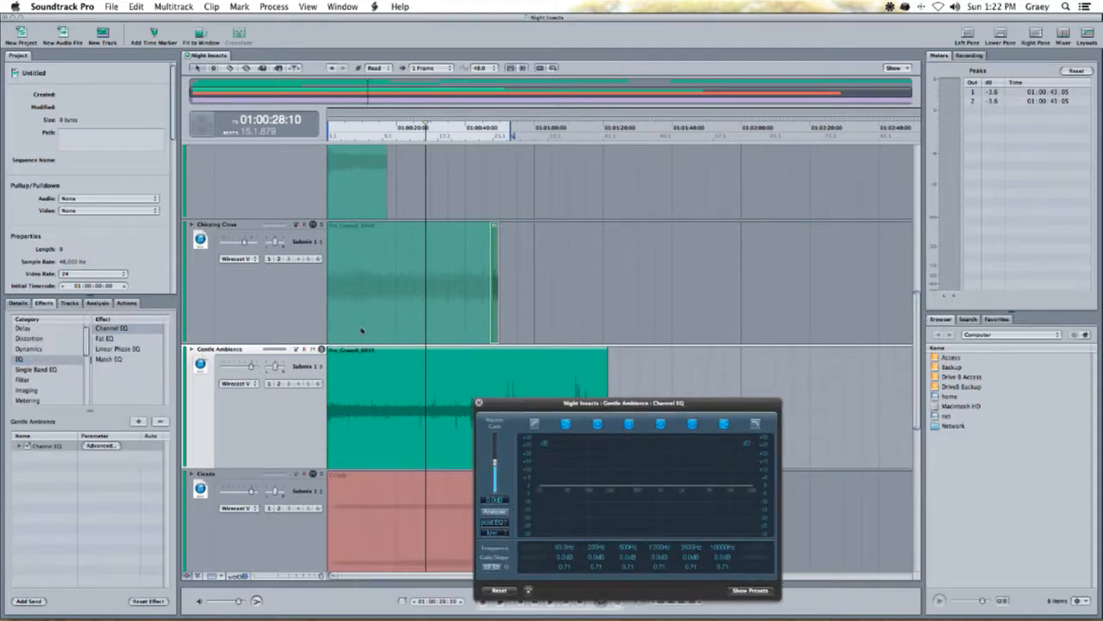
- Extend the playback range to Gentle Ambience's end and play it from about 01:00:01 with the EQ analyzer on at high resolution
left_click(334, 131)
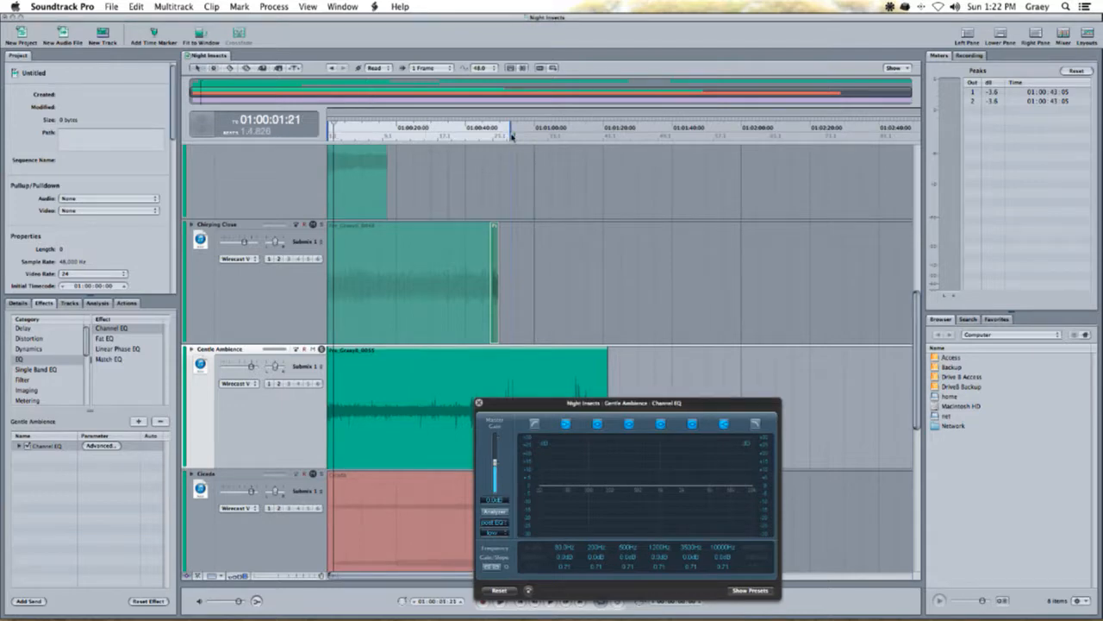
left_click_drag(511, 136, 620, 146)
key("space")
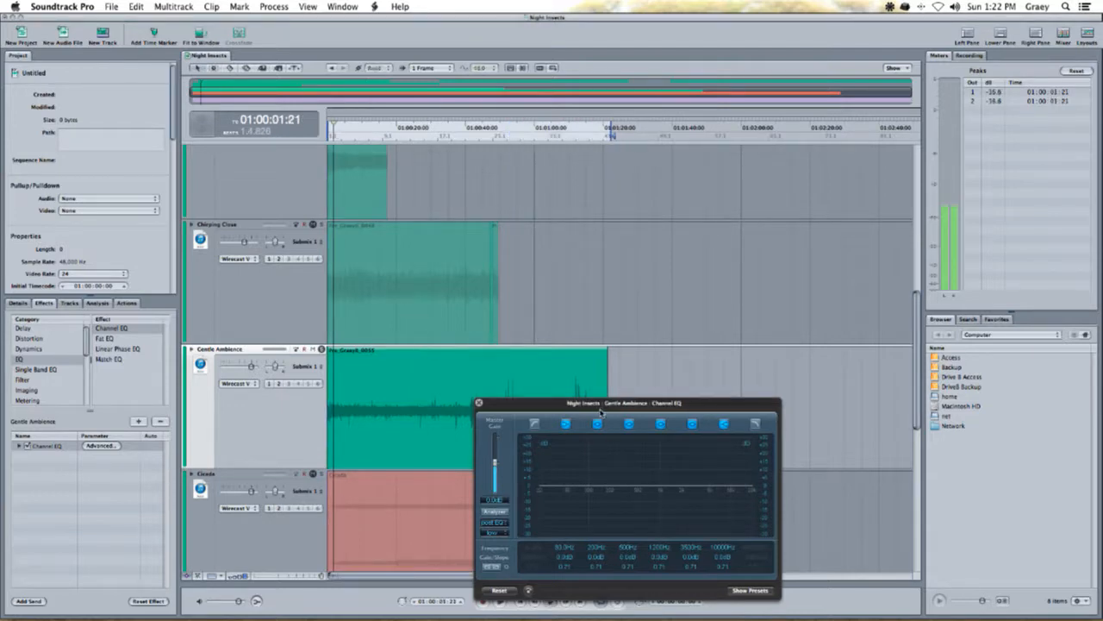
left_click_drag(604, 403, 616, 319)
left_click(507, 427)
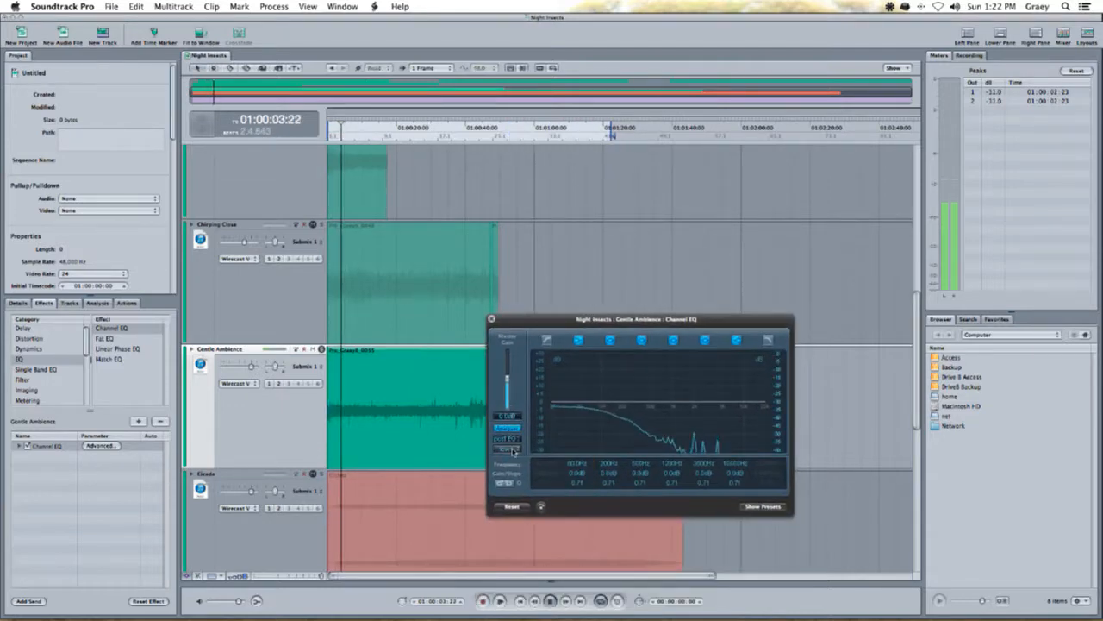
left_click(507, 448)
- Enable the low cut band in Gentle Ambience's Channel EQ and set it to 124 Hz with an 18 dB/Oct slope
left_click(556, 475)
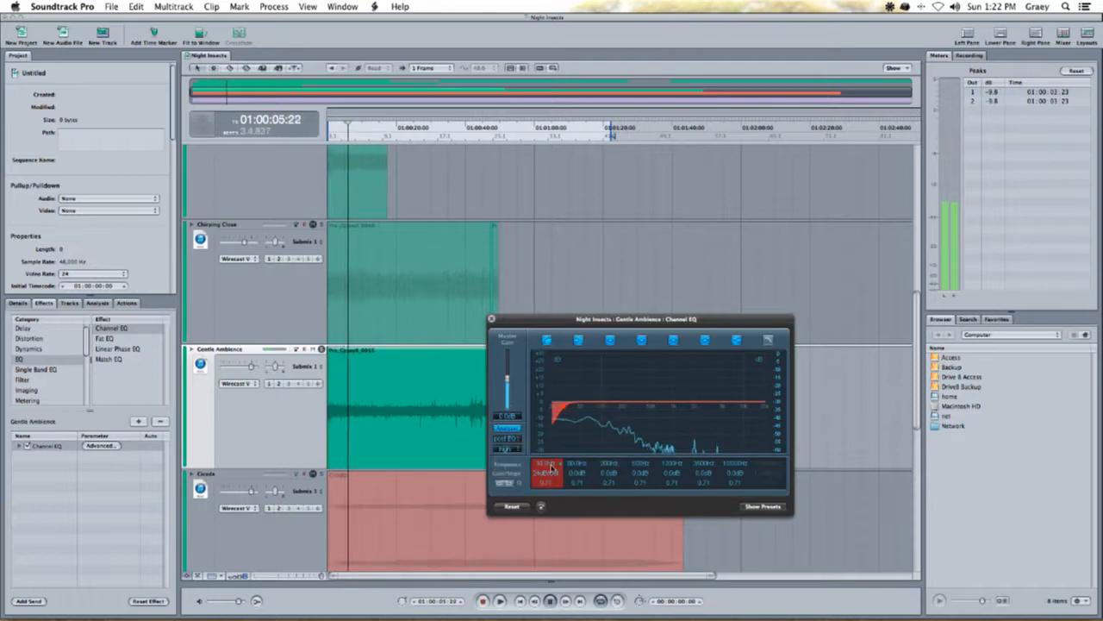
left_click_drag(548, 464, 548, 437)
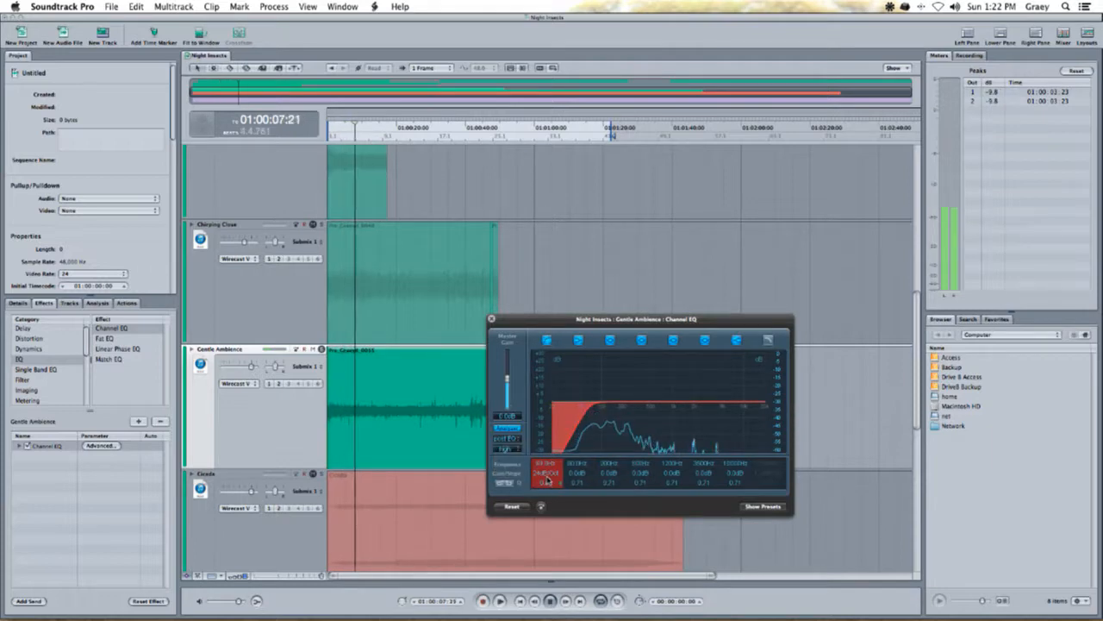
mouse_move(546, 482)
left_mouse_down()
mouse_move(546, 451)
mouse_move(548, 476)
left_mouse_up()
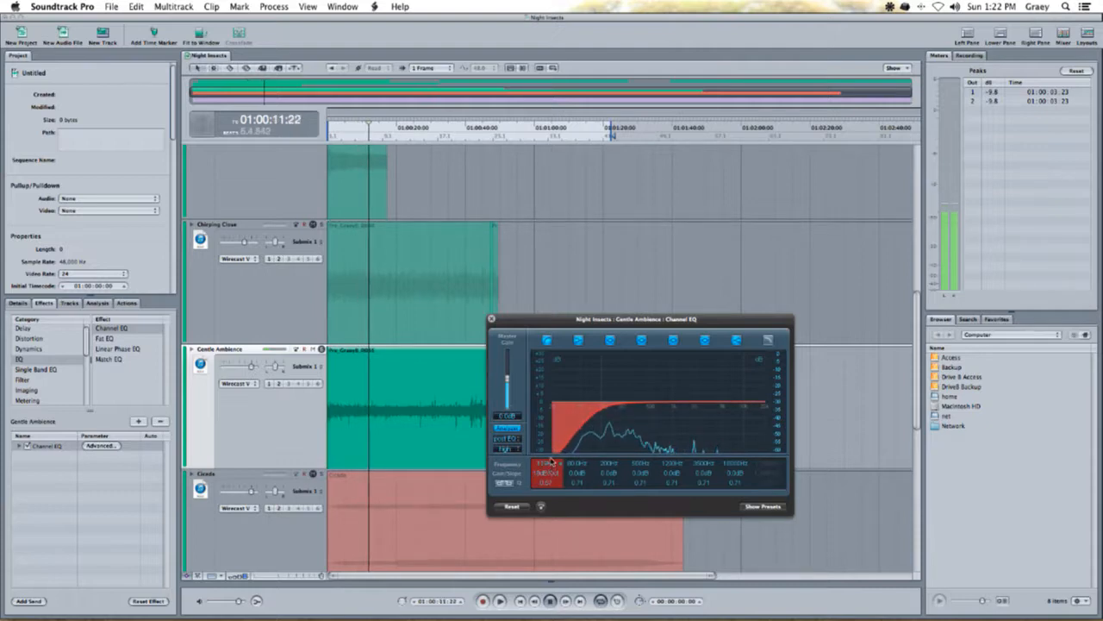
key("space")
left_click_drag(541, 320, 652, 255)
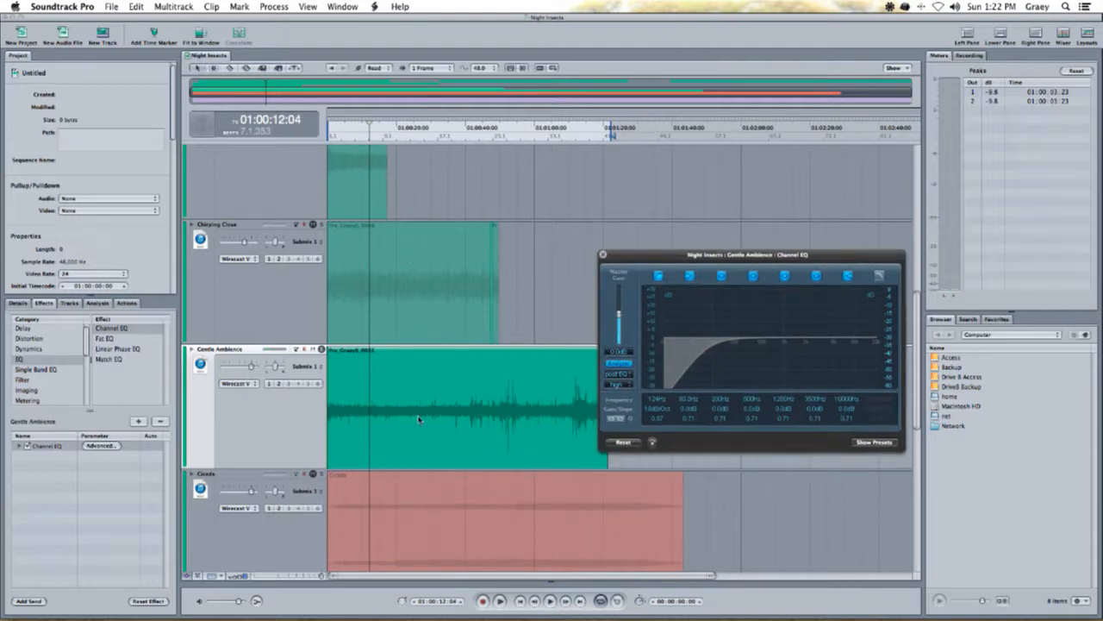
- Audition Gentle Ambience from about 01:00:17 through its louder passage around 01:00:52 to check the low cut
left_click(553, 300)
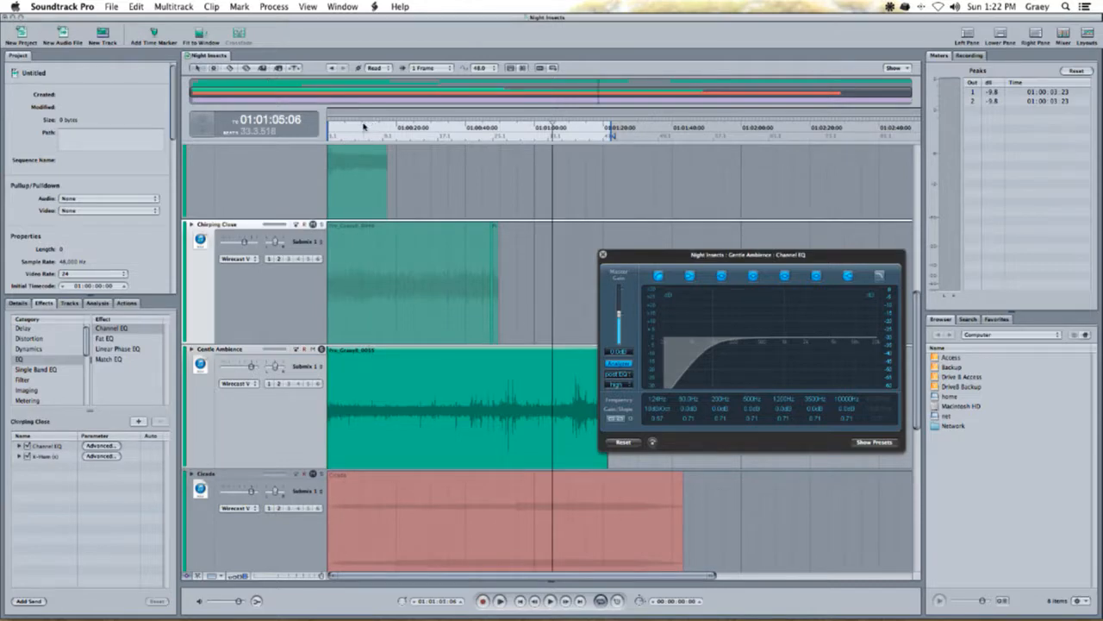
left_click_drag(360, 128, 385, 136)
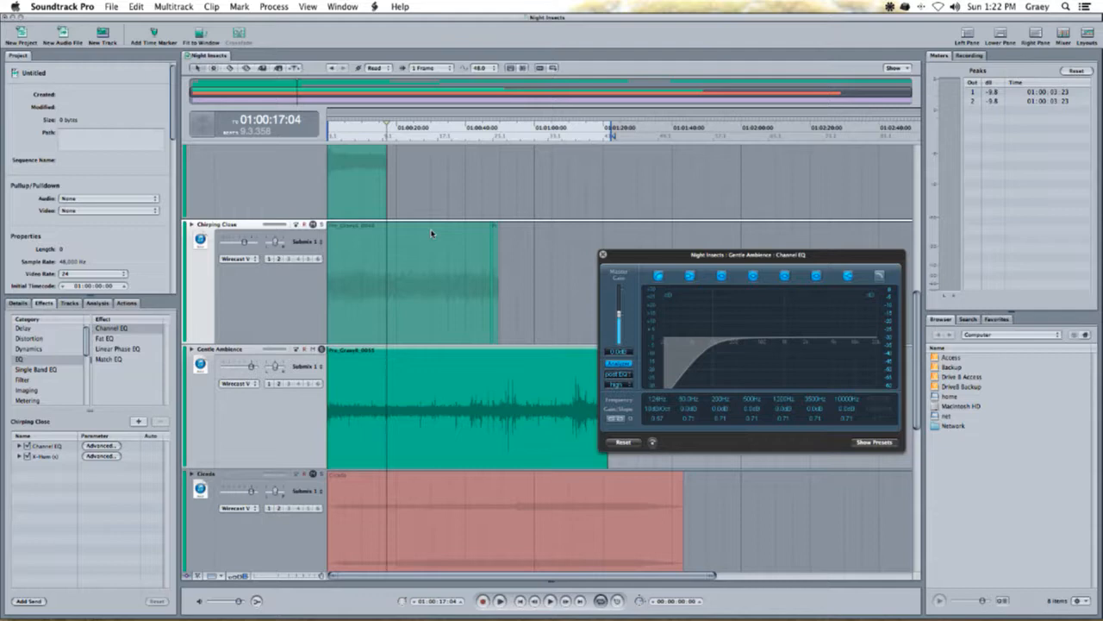
key("space")
key("super+equal")
scroll(435, 400, "right", 2)
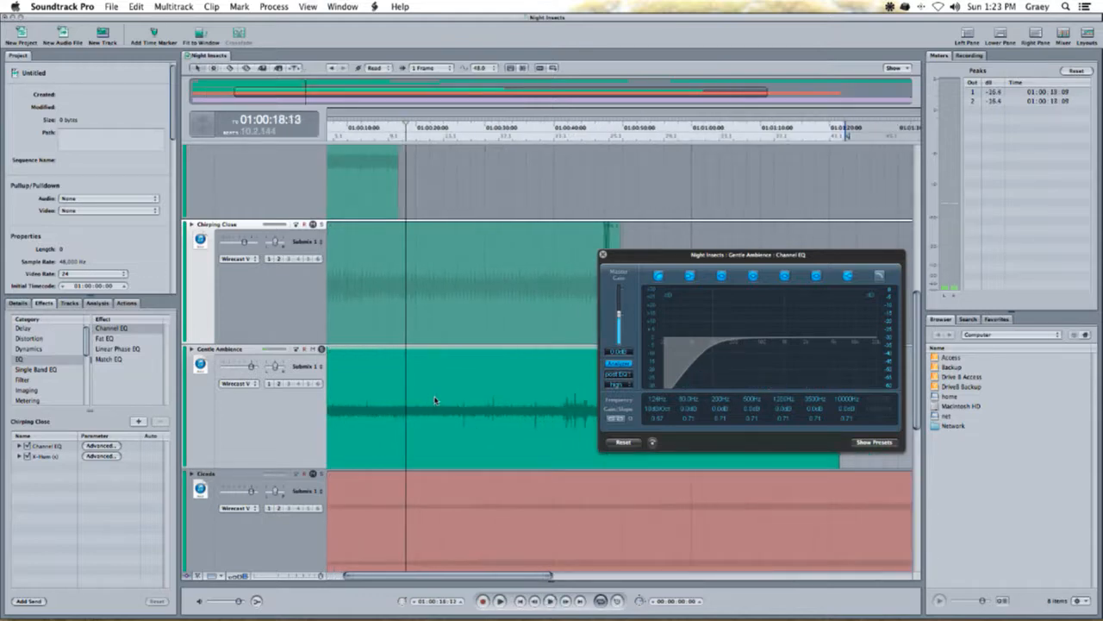
key("super+equal")
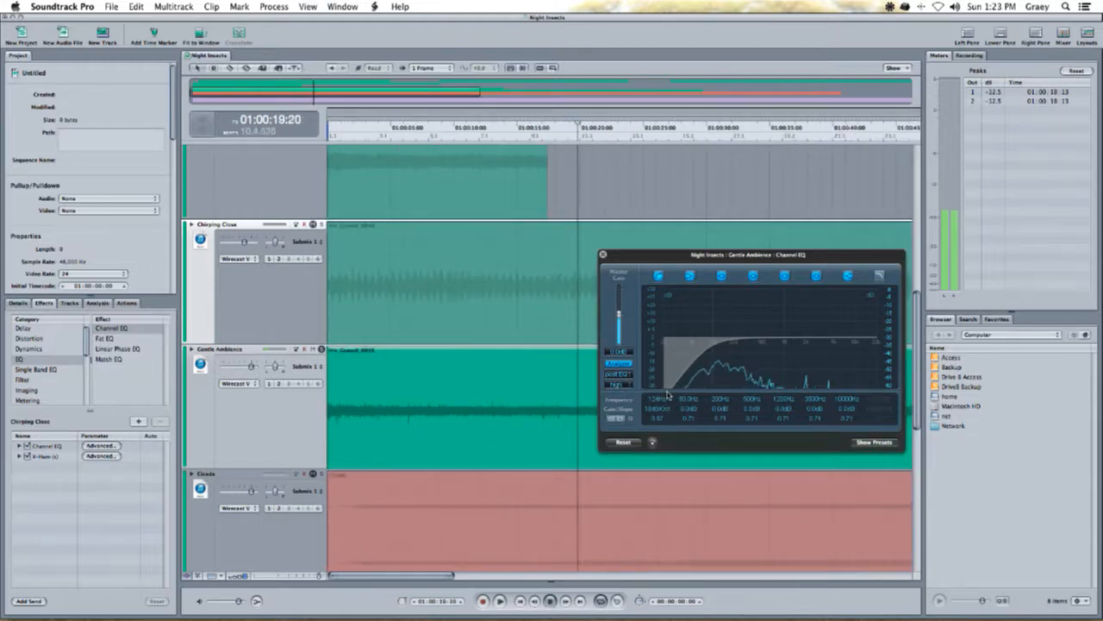
scroll(523, 367, "right", 6)
key("space")
scroll(518, 365, "left", 1)
key("space")
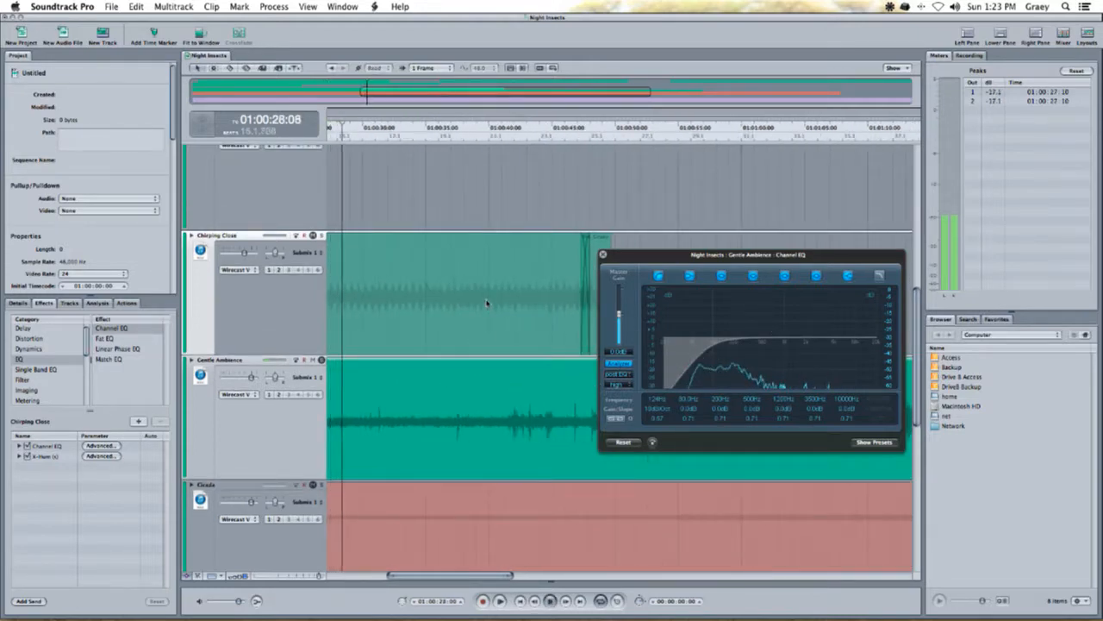
key("Down")
key("Down")
left_click(393, 144)
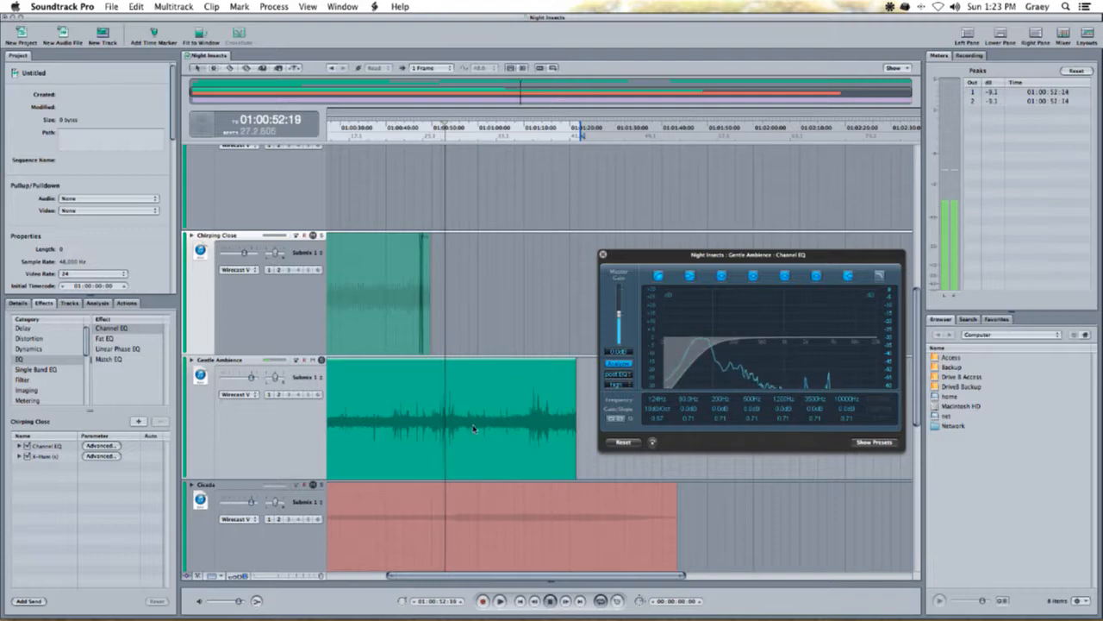
- Set Gentle Ambience's low cut to 24 dB/Oct at about 150 Hz and slightly reduce the adjacent low band
left_click(658, 412)
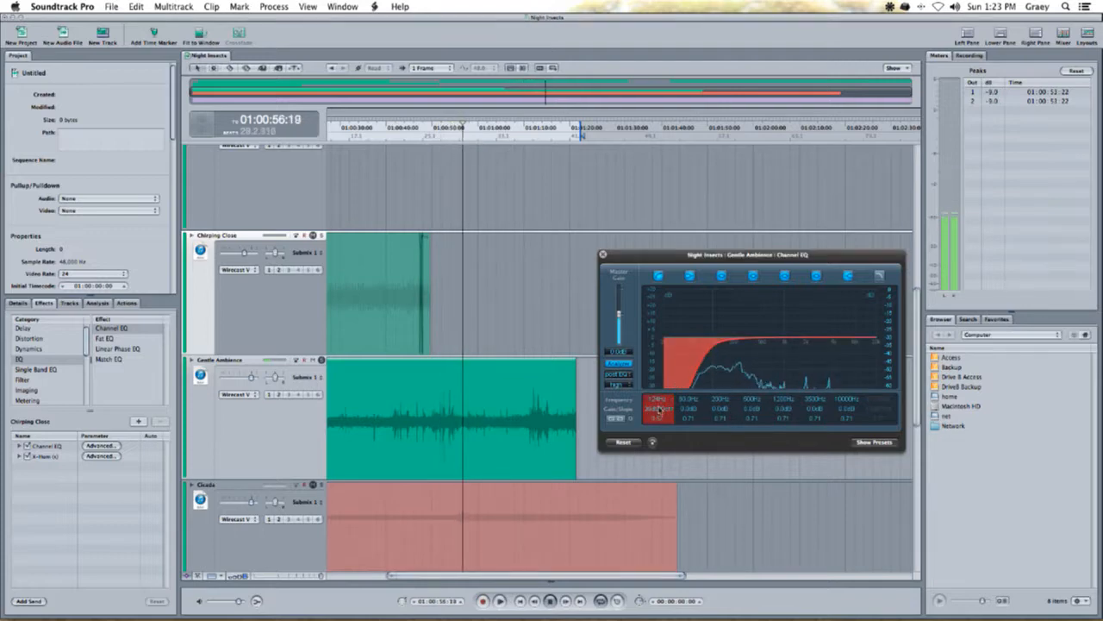
left_click_drag(660, 395, 694, 366)
left_click(688, 410)
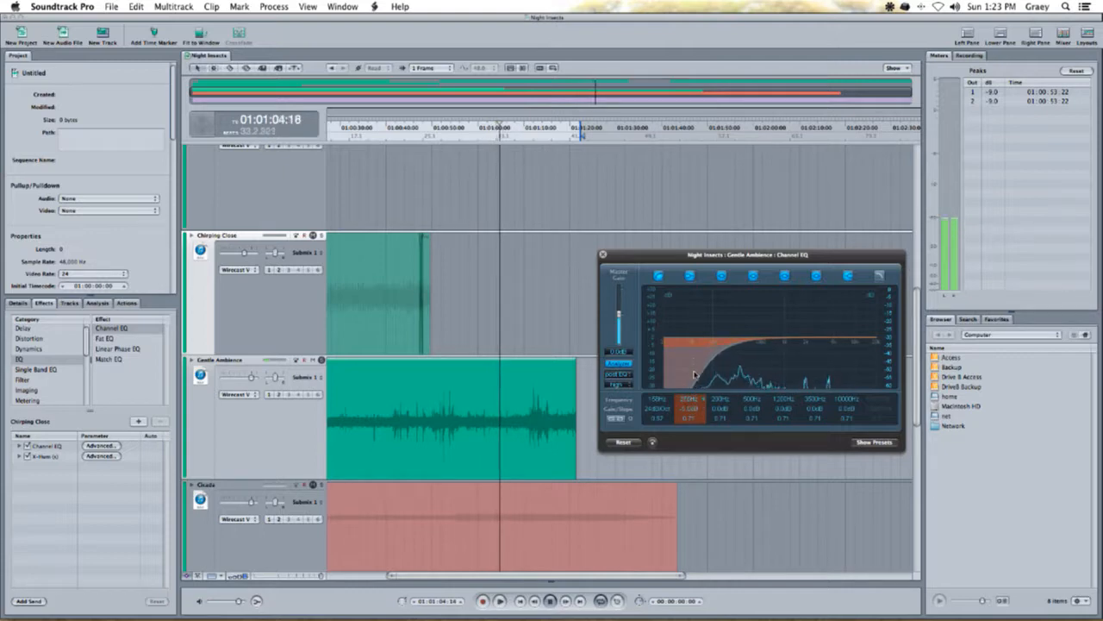
- Add the Waves X-Hum effect to Gentle Ambience and close its Channel EQ
left_click(230, 431)
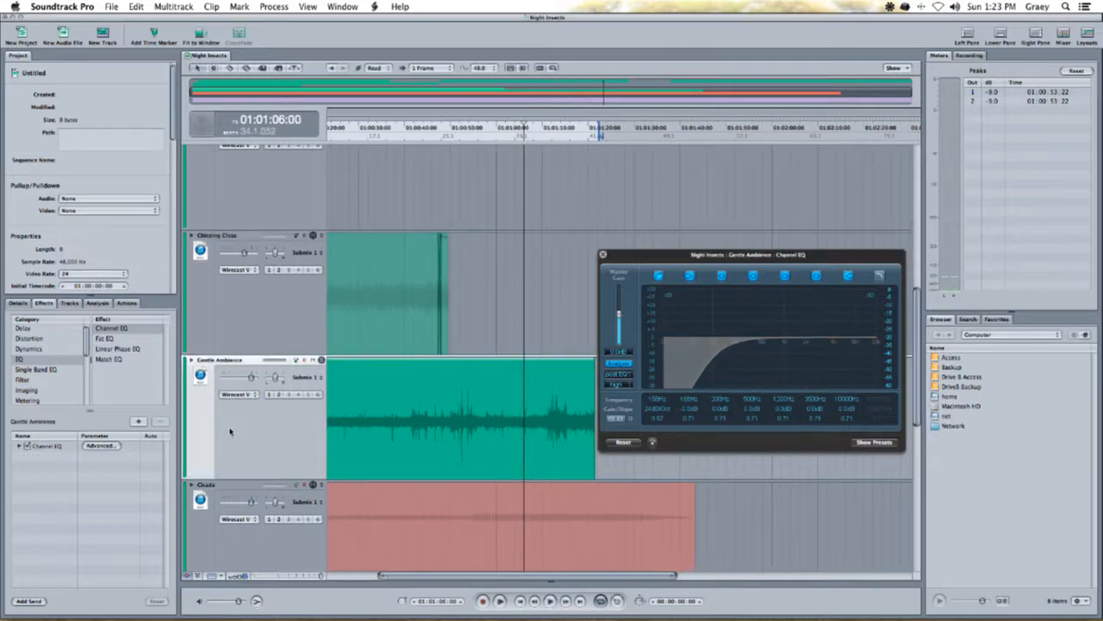
scroll(52, 362, "down", 5)
left_click(34, 398)
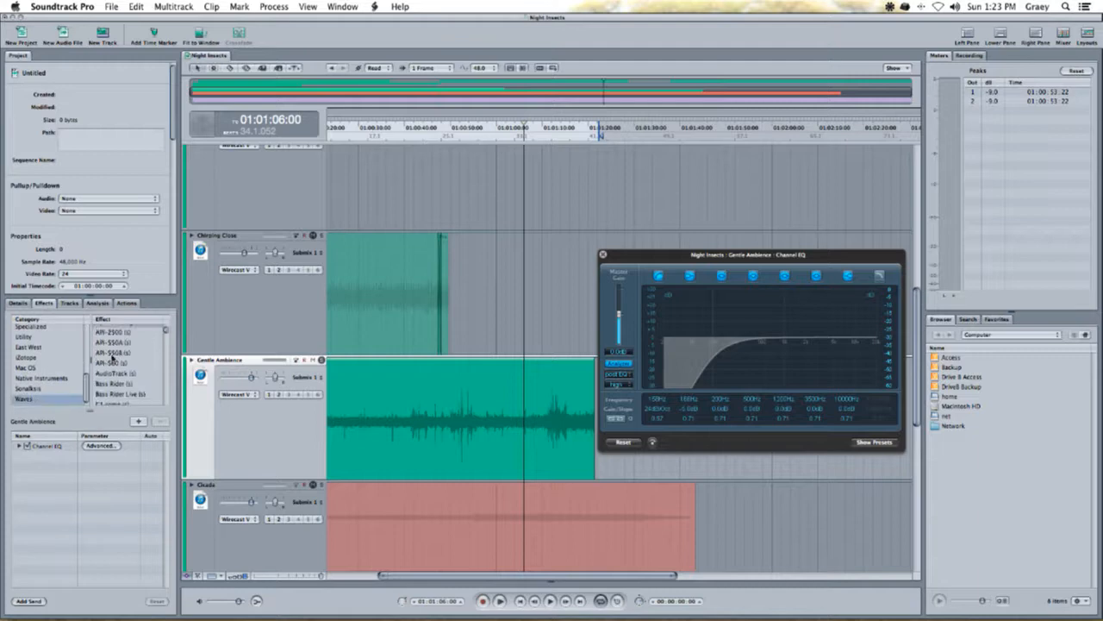
scroll(115, 388, "down", 8)
scroll(114, 389, "down", 4)
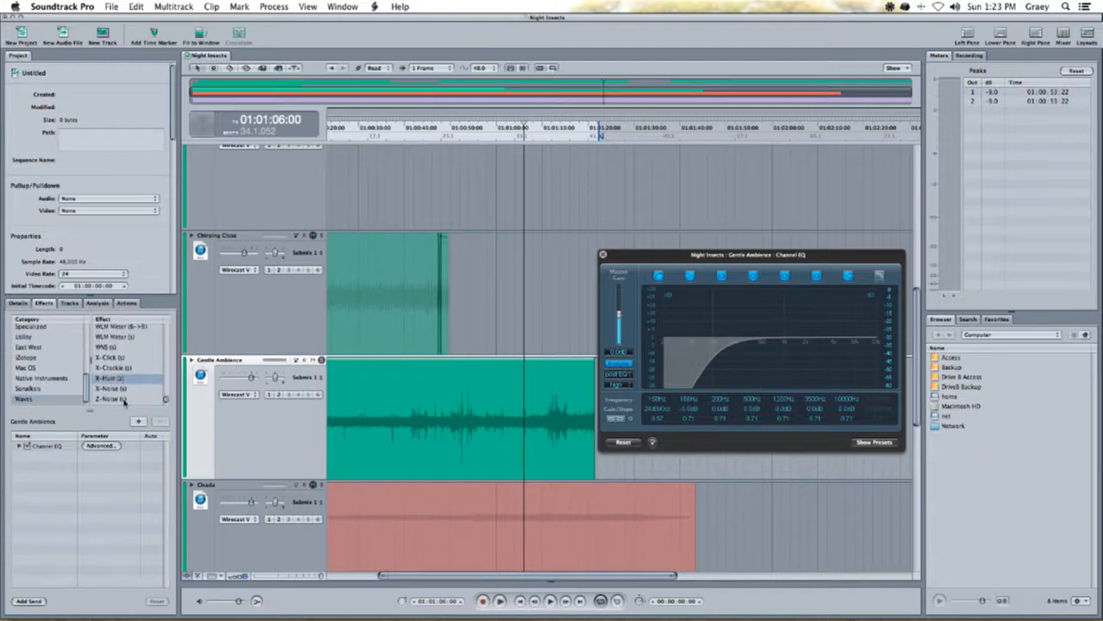
left_click(605, 255)
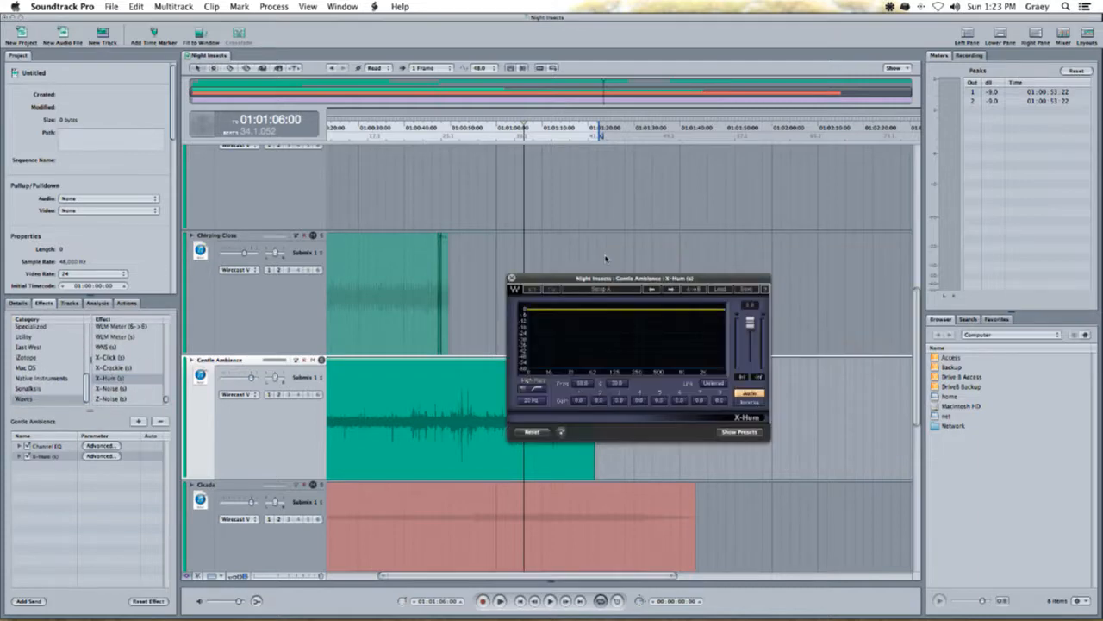
left_click_drag(628, 281, 662, 252)
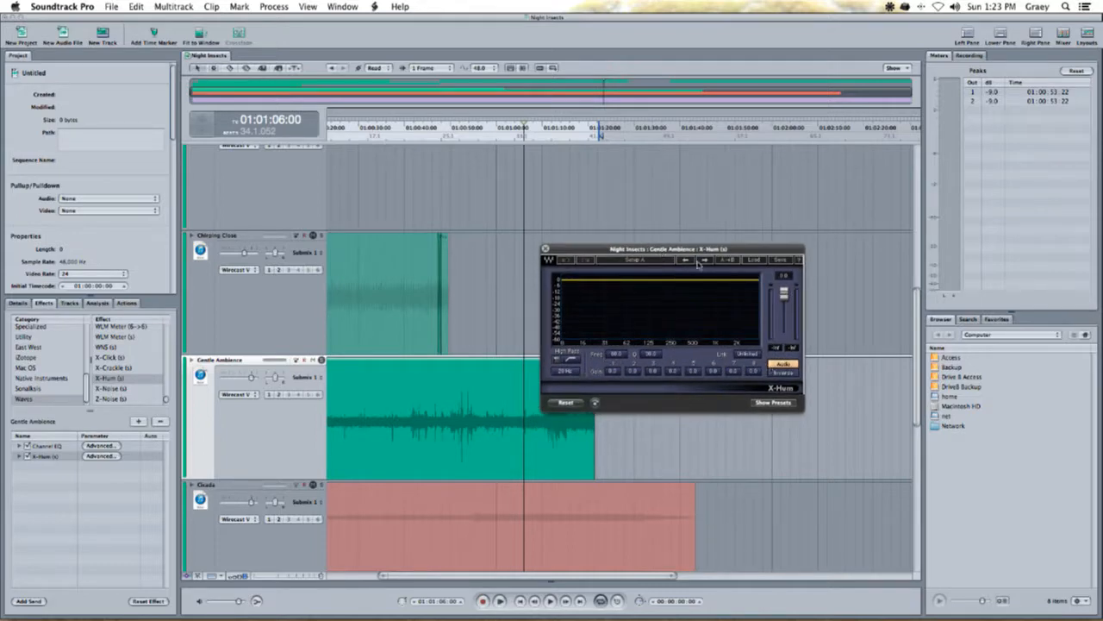
- Load X-Hum's 60Hz Hum factory preset and place the playhead at about 01:00:23
left_click(760, 261)
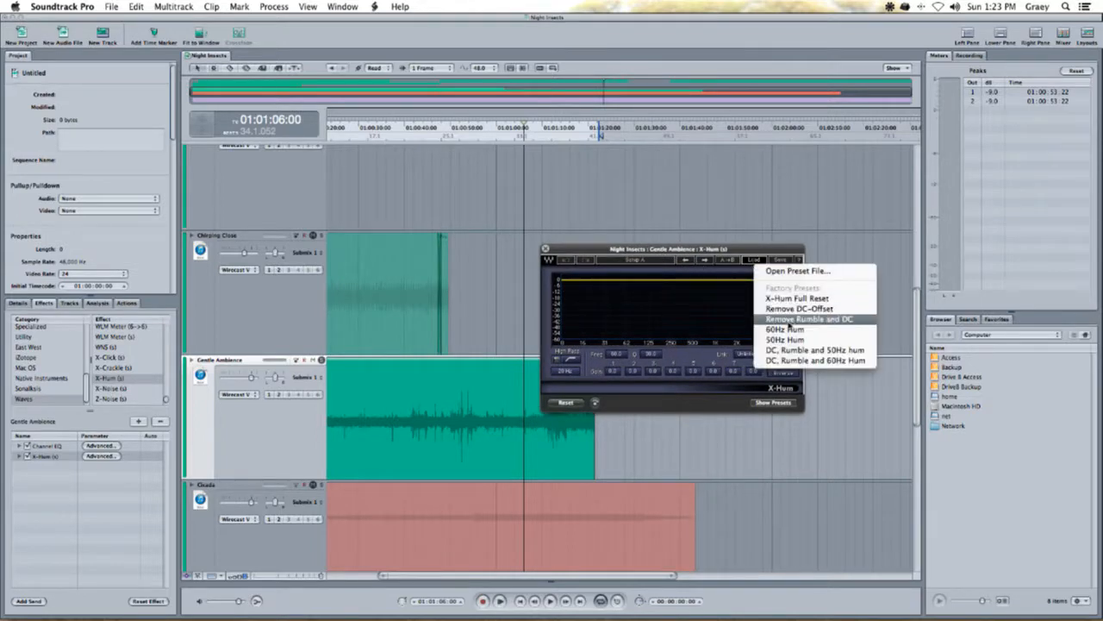
left_click(785, 329)
left_click_drag(571, 251, 611, 242)
left_click(363, 135)
left_click(391, 127)
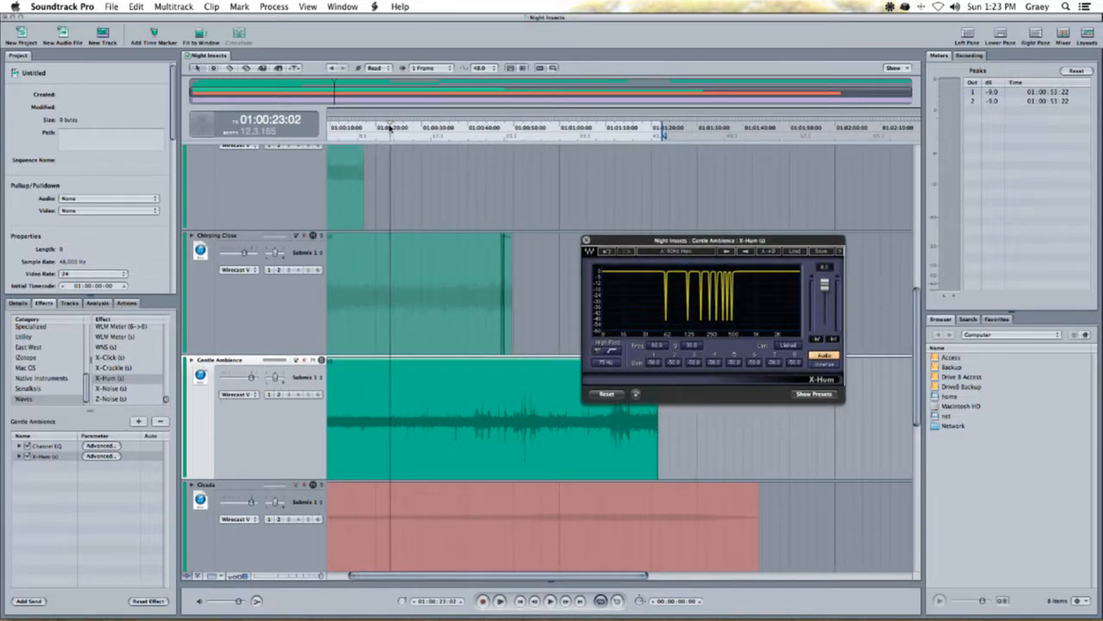
- Monitor X-Hum's inverse signal on Gentle Ambience and set the hum frequency to 100 Hz
left_click(824, 362)
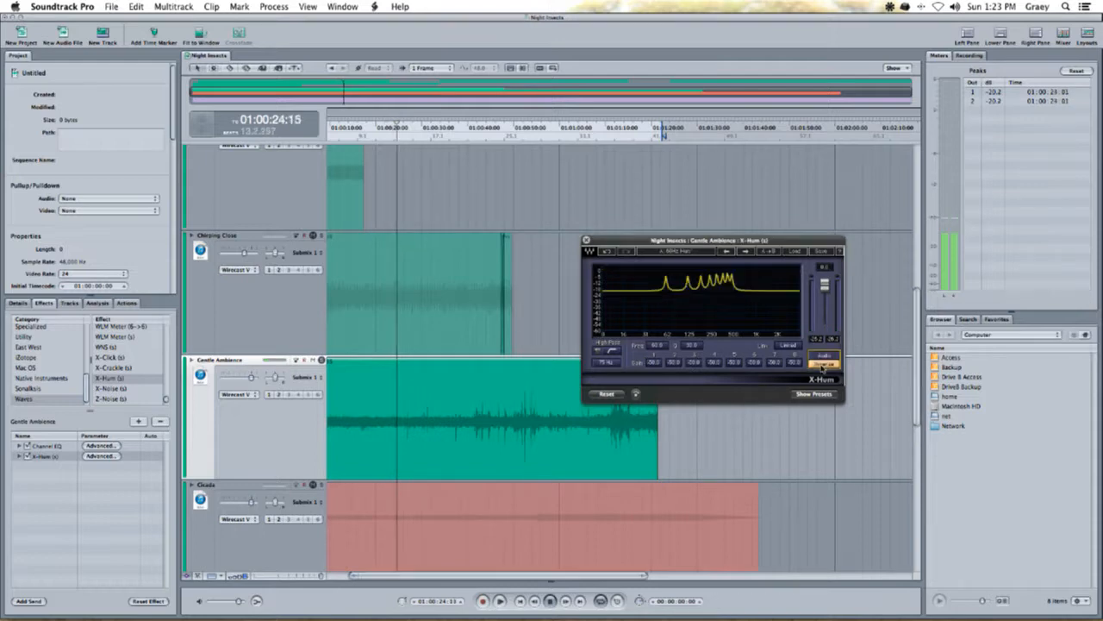
left_click_drag(659, 345, 661, 354)
left_click(658, 345)
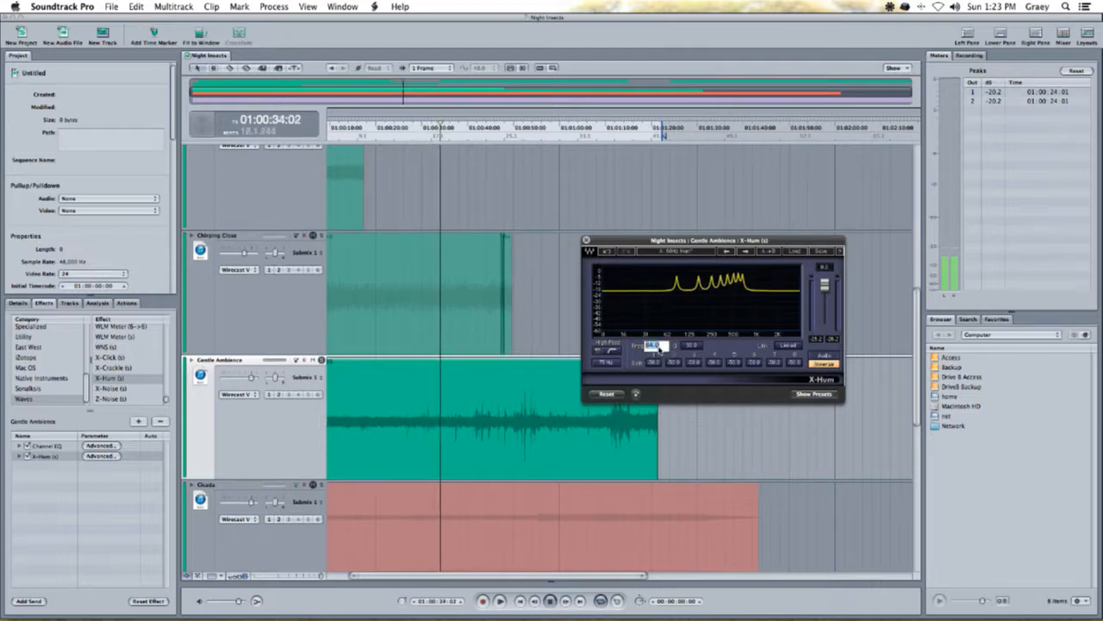
type("100")
key("Return")
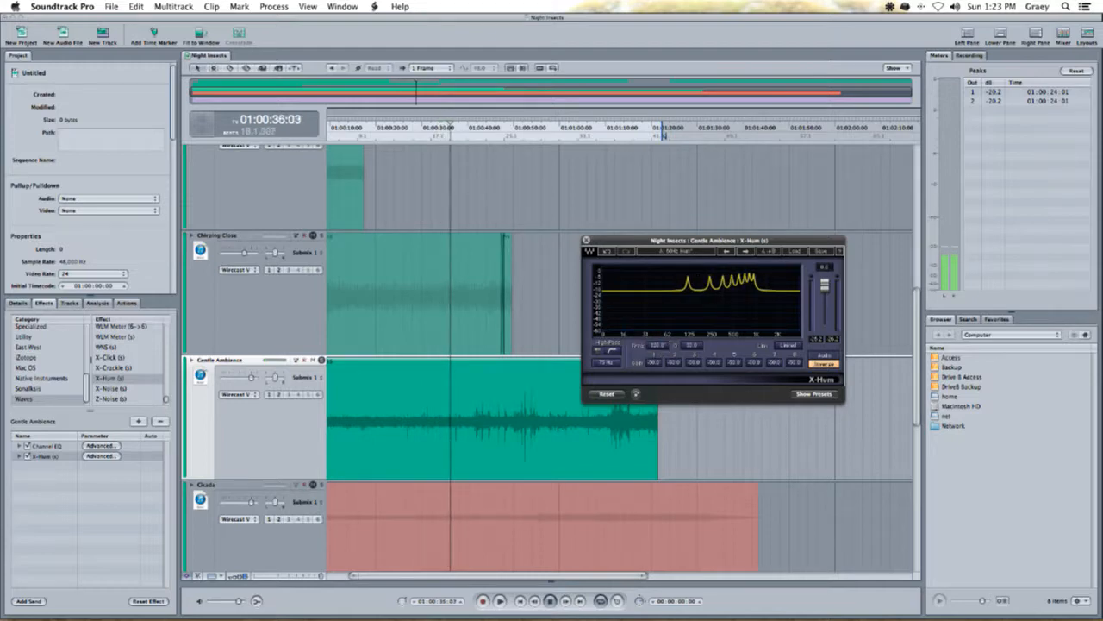
- Compare X-Hum's inverse and audio outputs, return to audio monitoring, and lower the Q to about 22
left_click(826, 363)
left_click(826, 363)
left_click(826, 363)
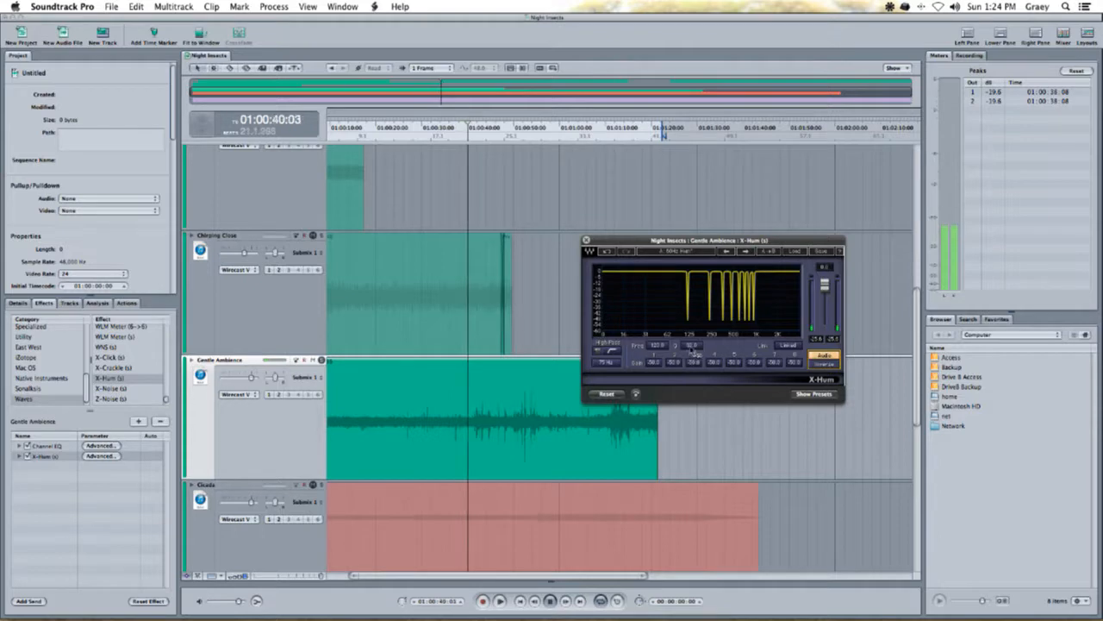
left_click_drag(692, 345, 692, 362)
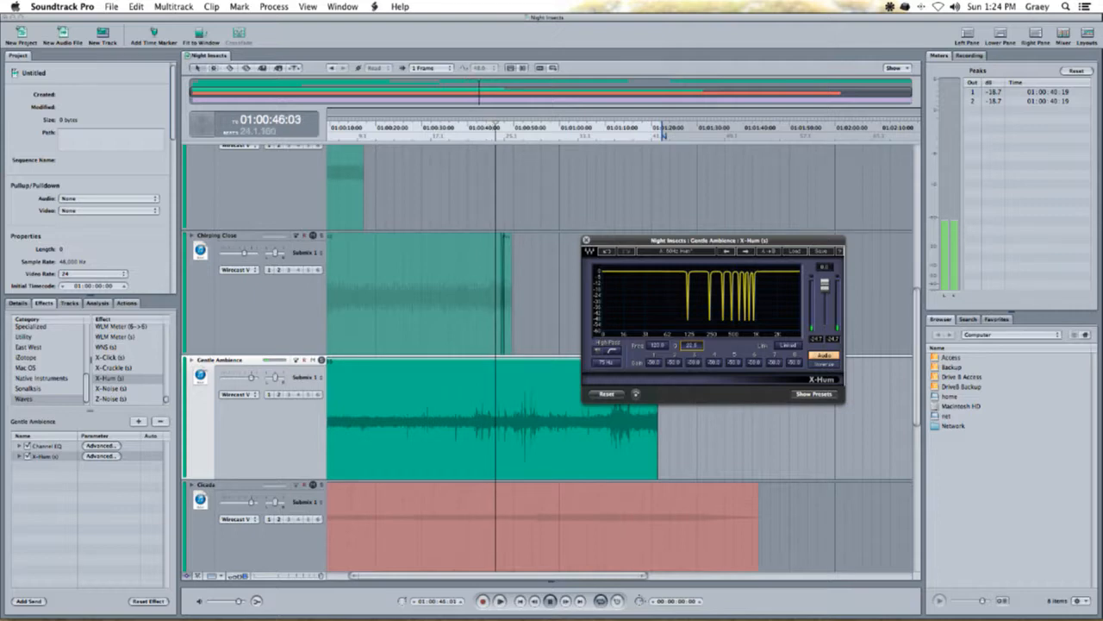
- Switch X-Hum back to inverse monitoring and fine-tune the hum frequency by ear
left_click(824, 364)
left_click(658, 345)
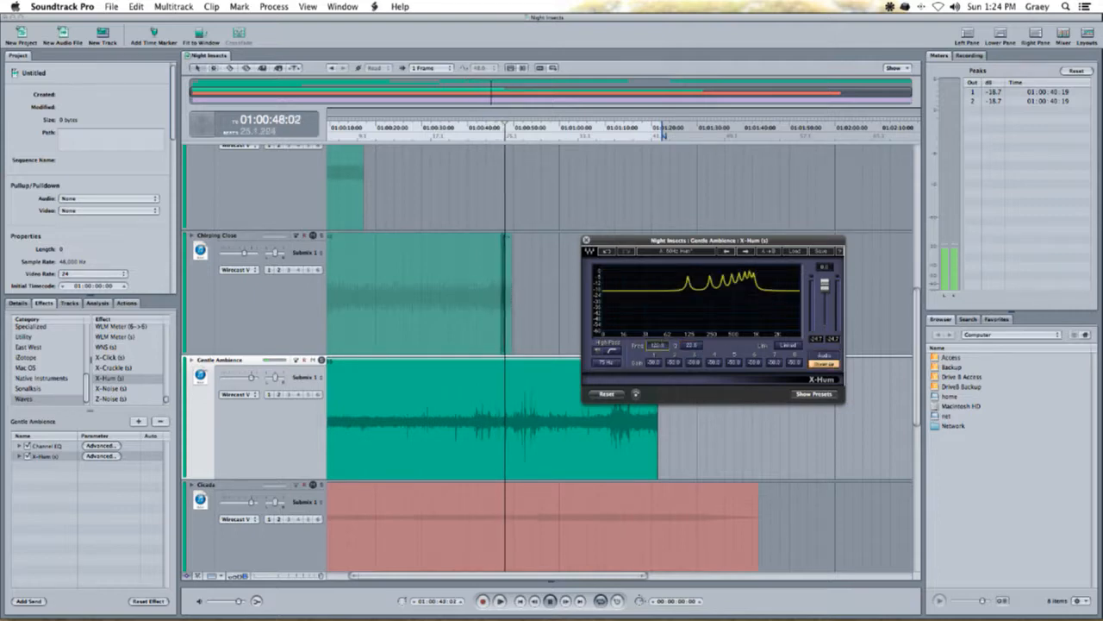
left_click_drag(658, 346, 481, 341)
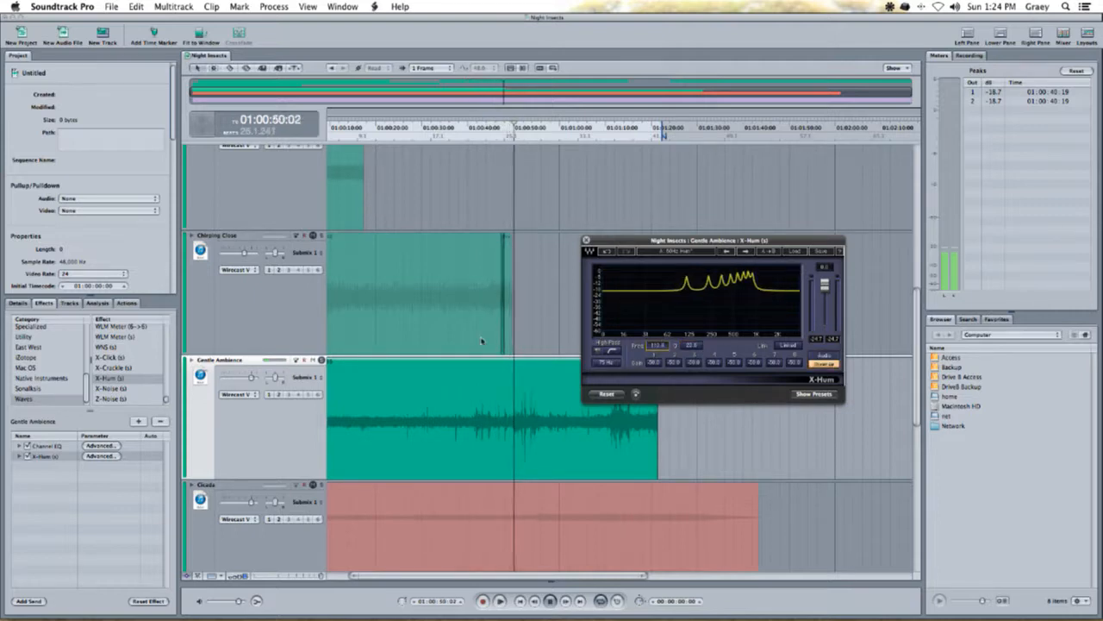
- Play Gentle Ambience from about 01:00:16 and move the X-Hum window clear of the track's waveform
left_click(340, 134)
key("space")
left_click(402, 135)
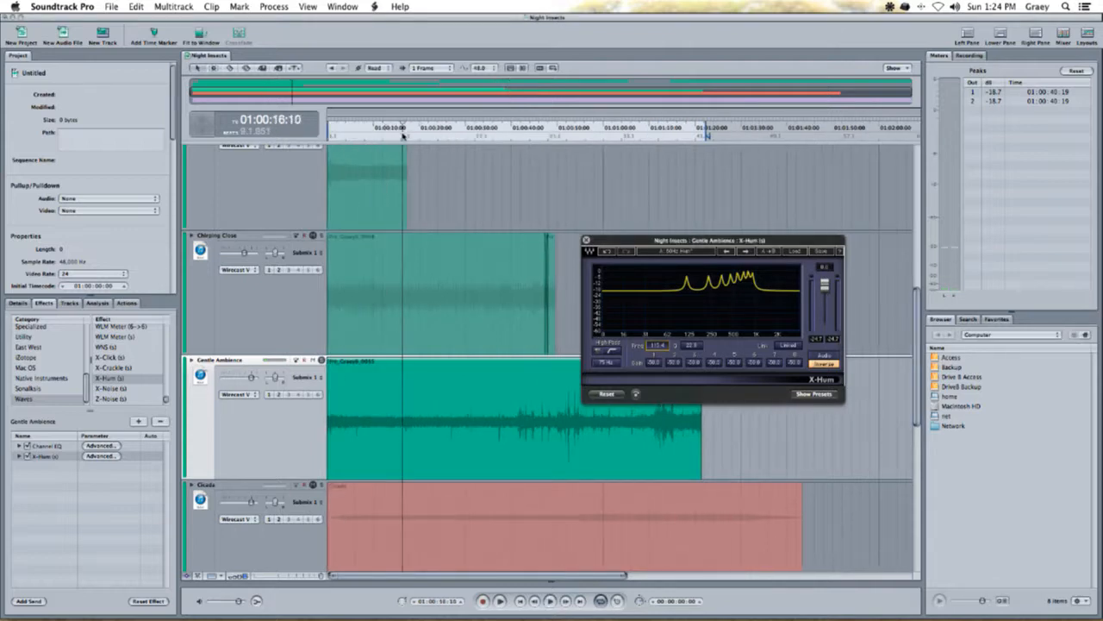
key("space")
left_click_drag(611, 240, 591, 185)
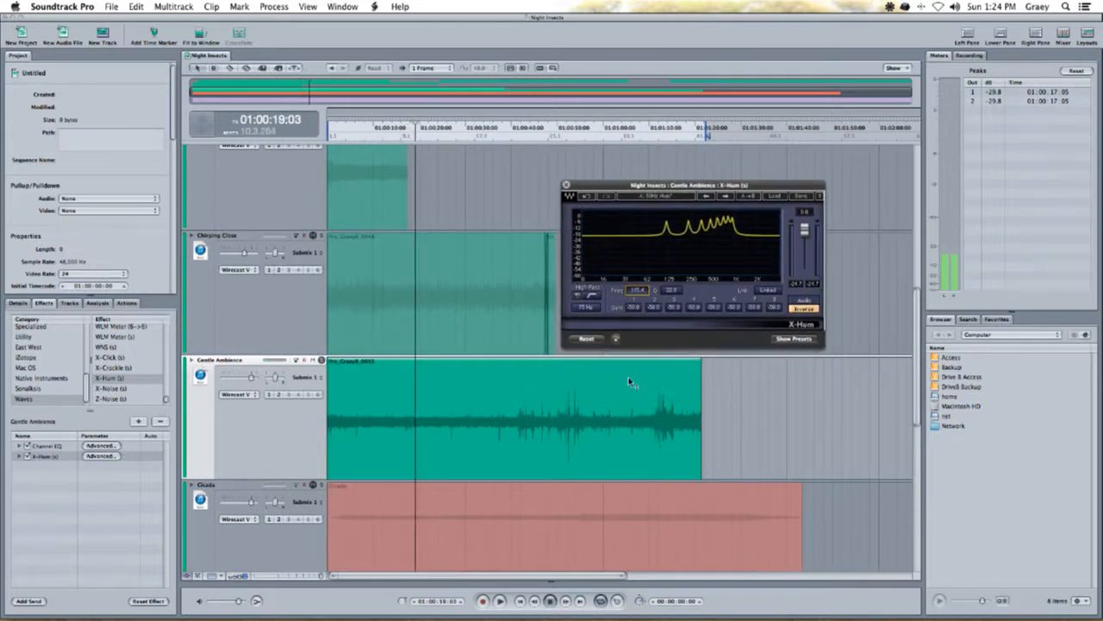
- Compare X-Hum's audio and inverse outputs on Gentle Ambience during playback, ending on audio monitoring
left_click(806, 298)
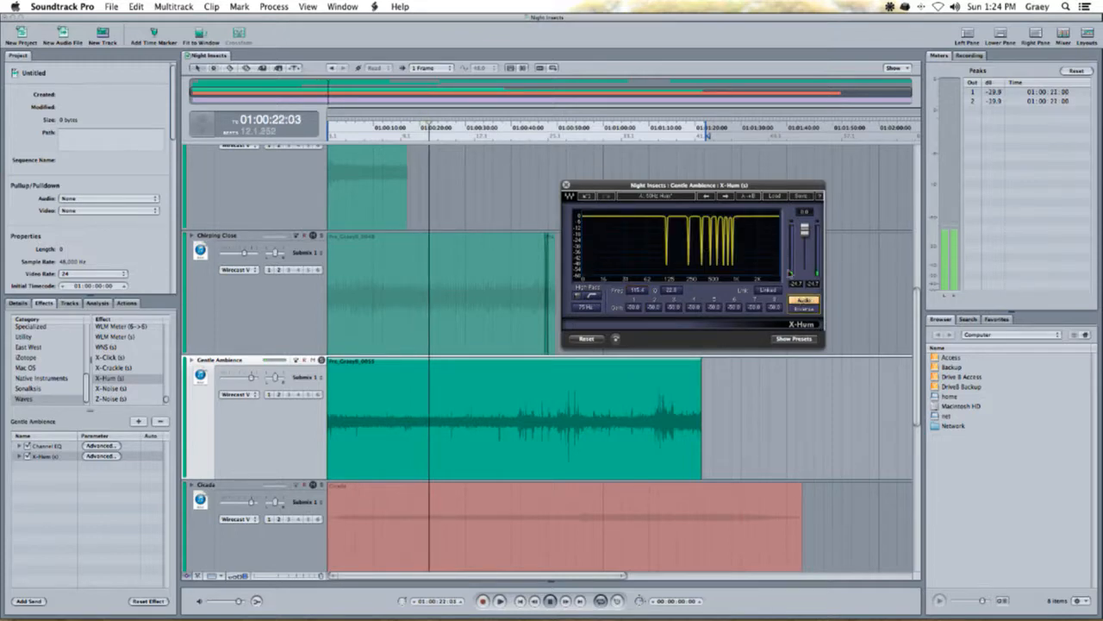
left_click(804, 307)
left_click_drag(645, 185, 608, 270)
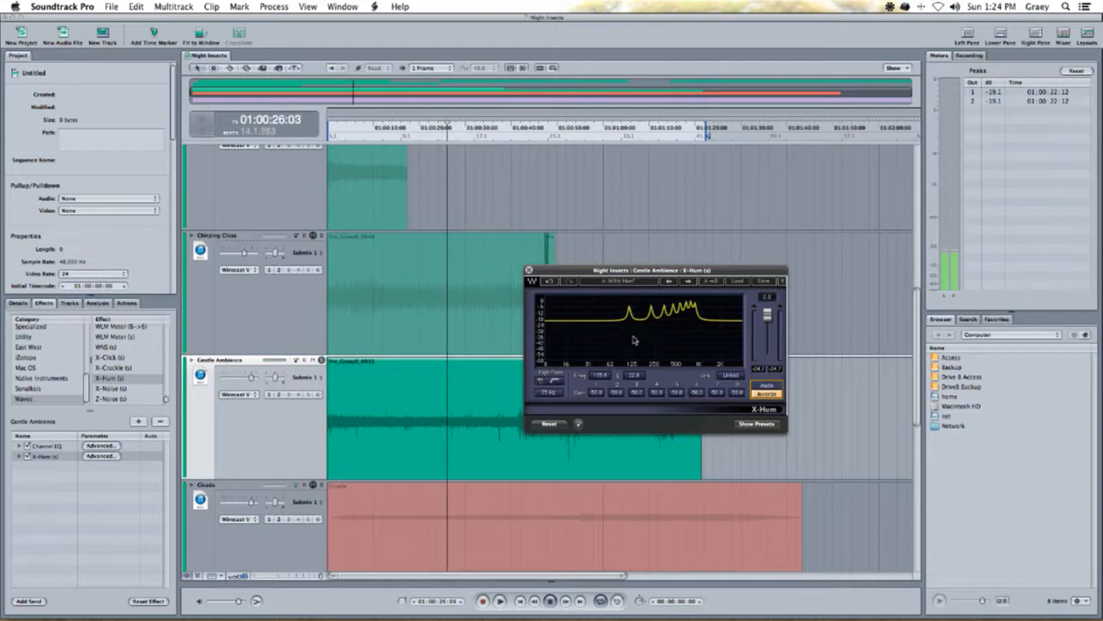
left_click(763, 385)
left_click_drag(655, 270, 687, 265)
left_click(795, 390)
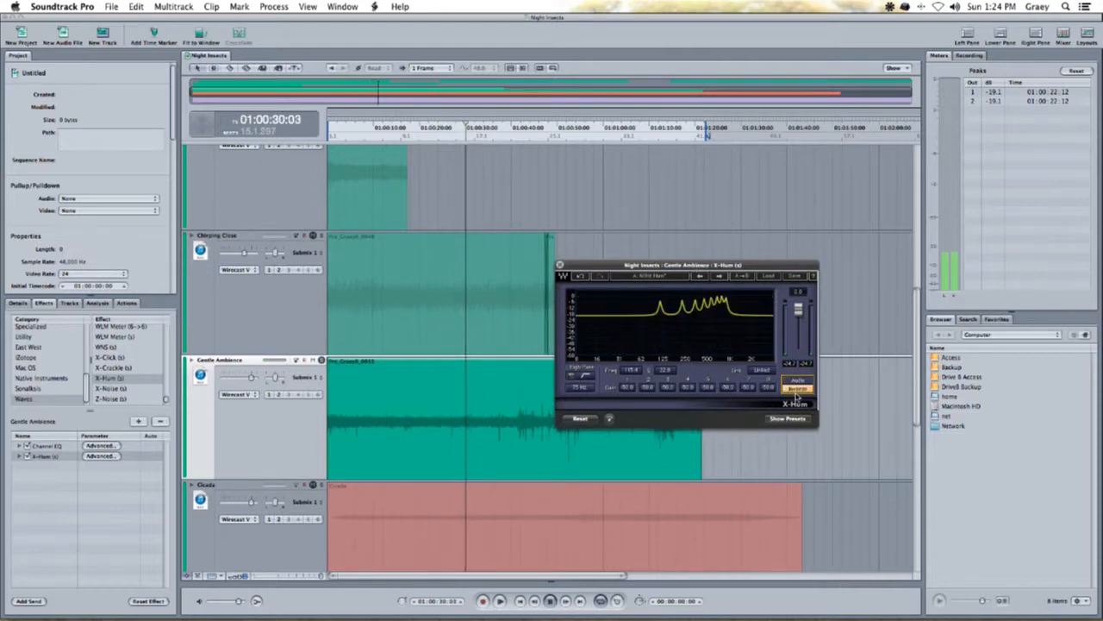
left_click(797, 389)
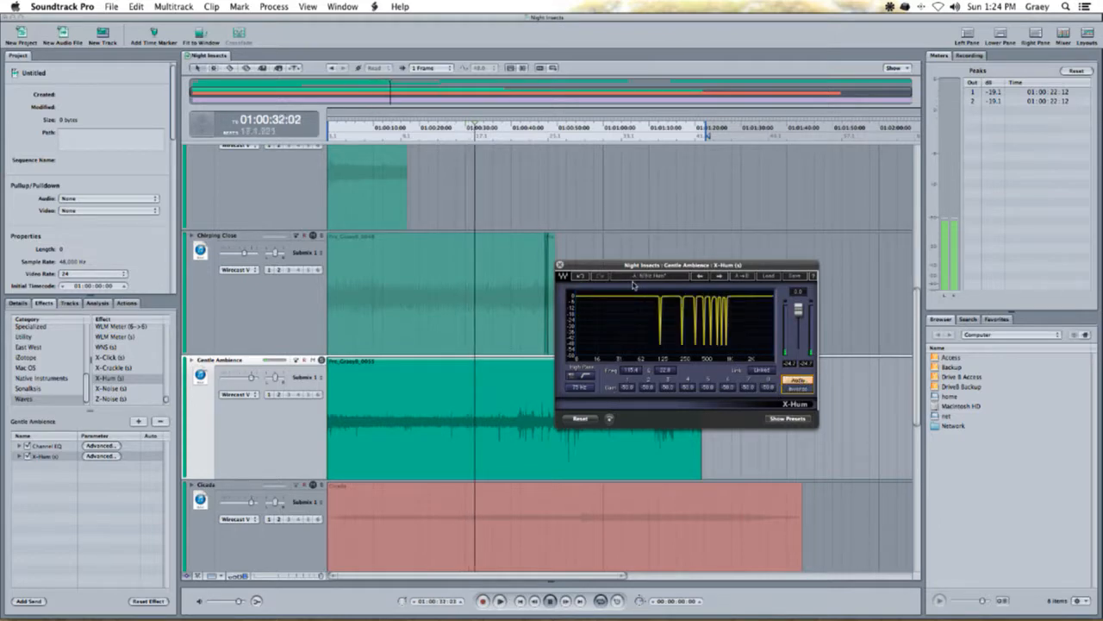
left_click_drag(601, 267, 684, 304)
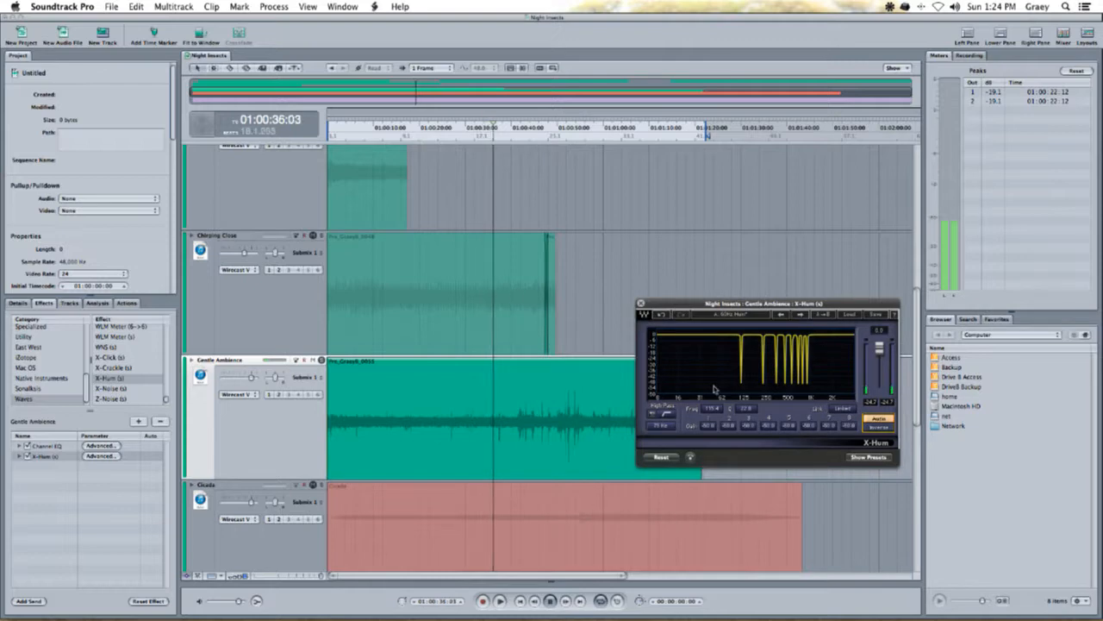
- Fine-tune X-Hum's hum frequency and Q by ear using the inverse signal, and return to audio monitoring
mouse_move(712, 409)
left_mouse_down()
mouse_move(712, 442)
mouse_move(712, 389)
left_mouse_up()
left_click(879, 427)
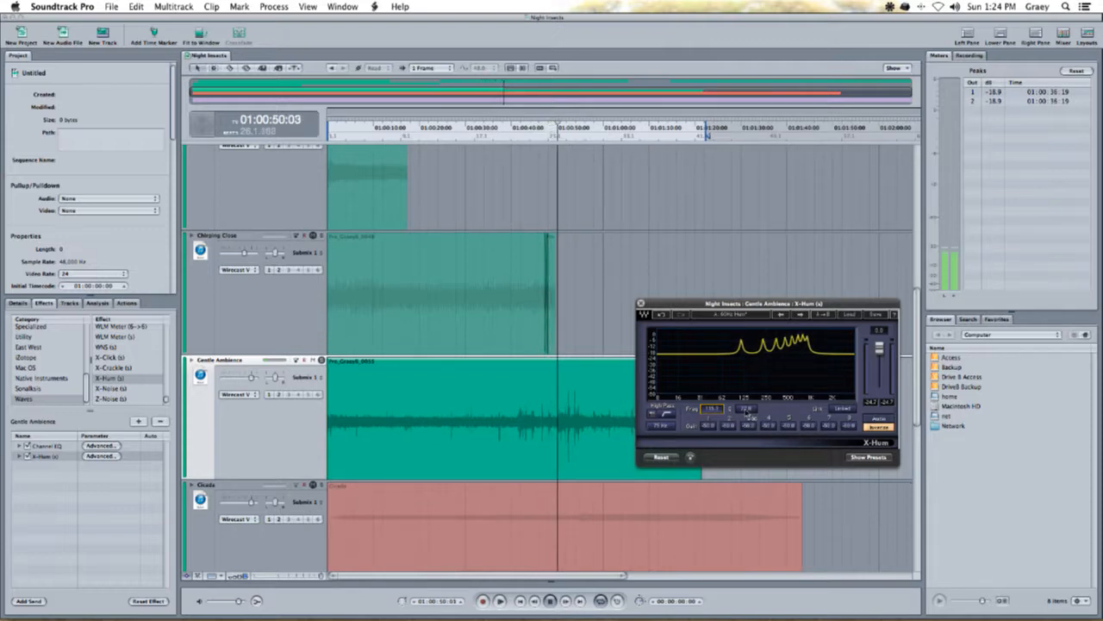
left_click_drag(712, 409, 712, 406)
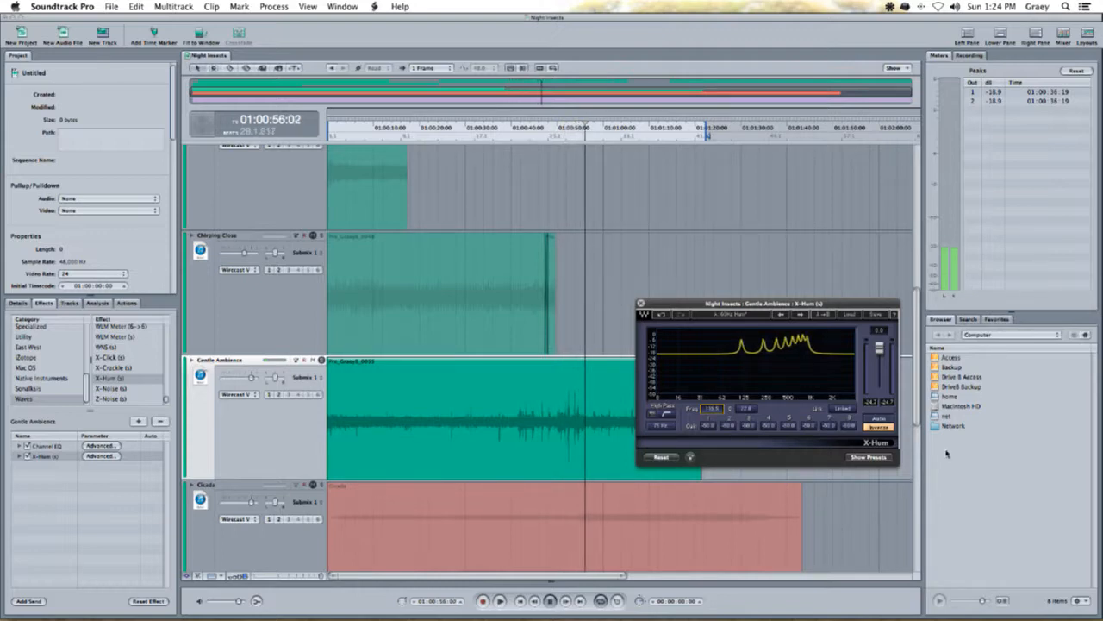
left_click_drag(746, 408, 747, 412)
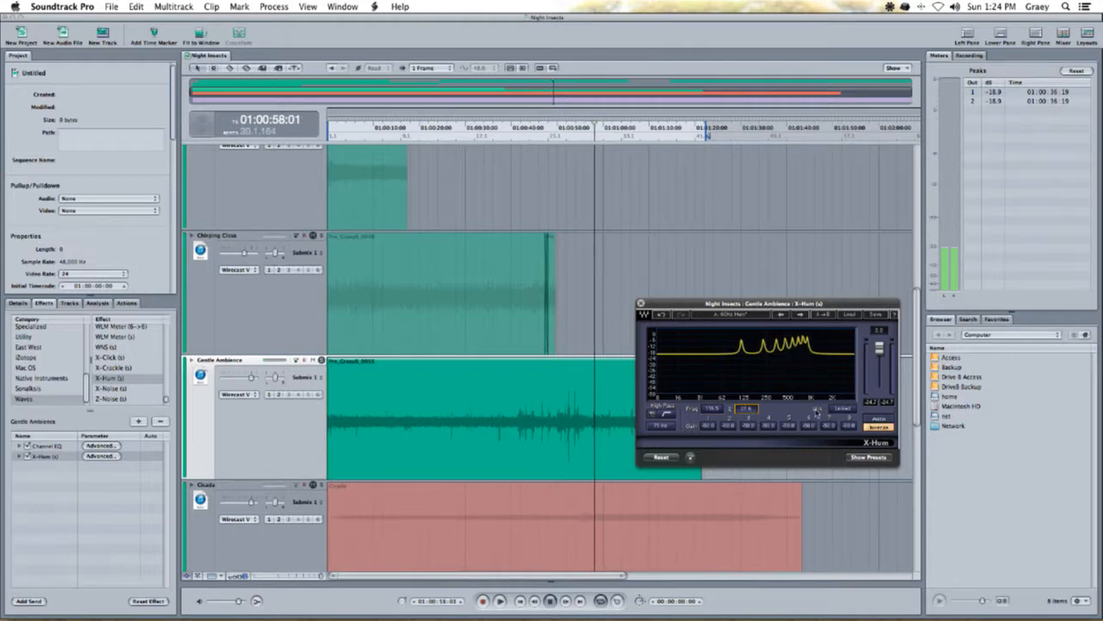
left_click(879, 420)
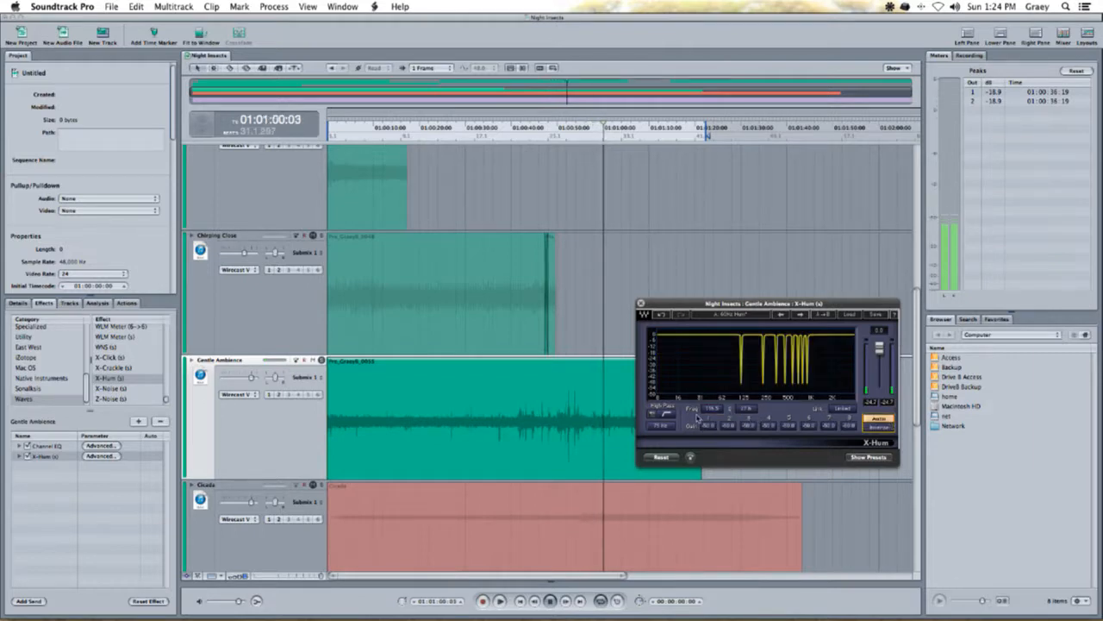
- Compare Gentle Ambience with X-Hum bypassed and active, replaying from about 01:00:14, and leave the effect enabled
left_click(691, 458)
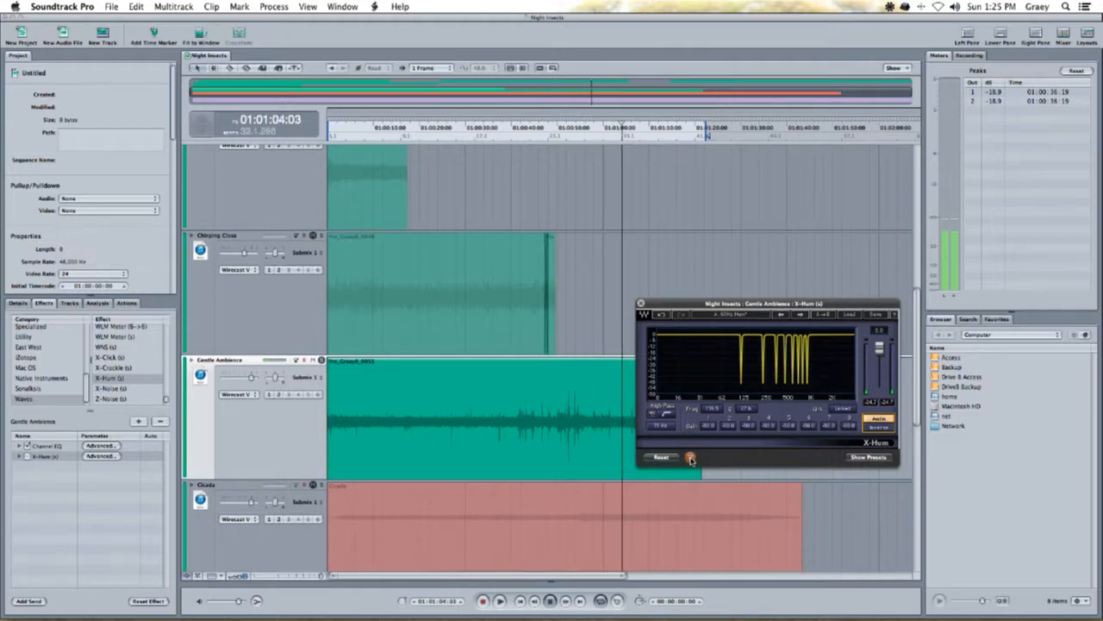
left_click(691, 458)
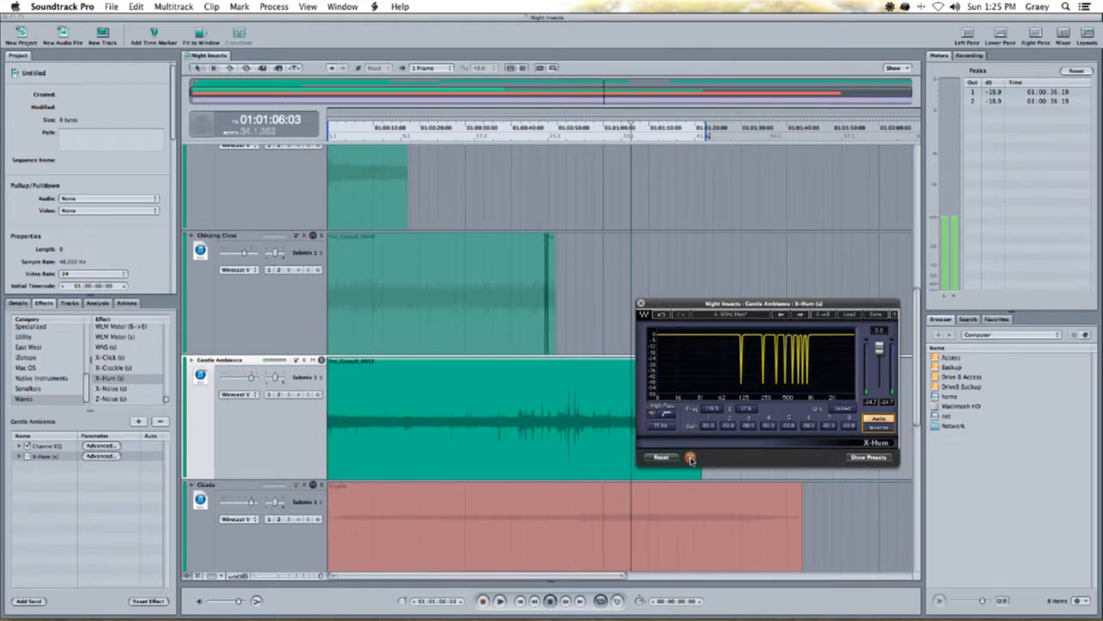
left_click(691, 458)
left_click(397, 130)
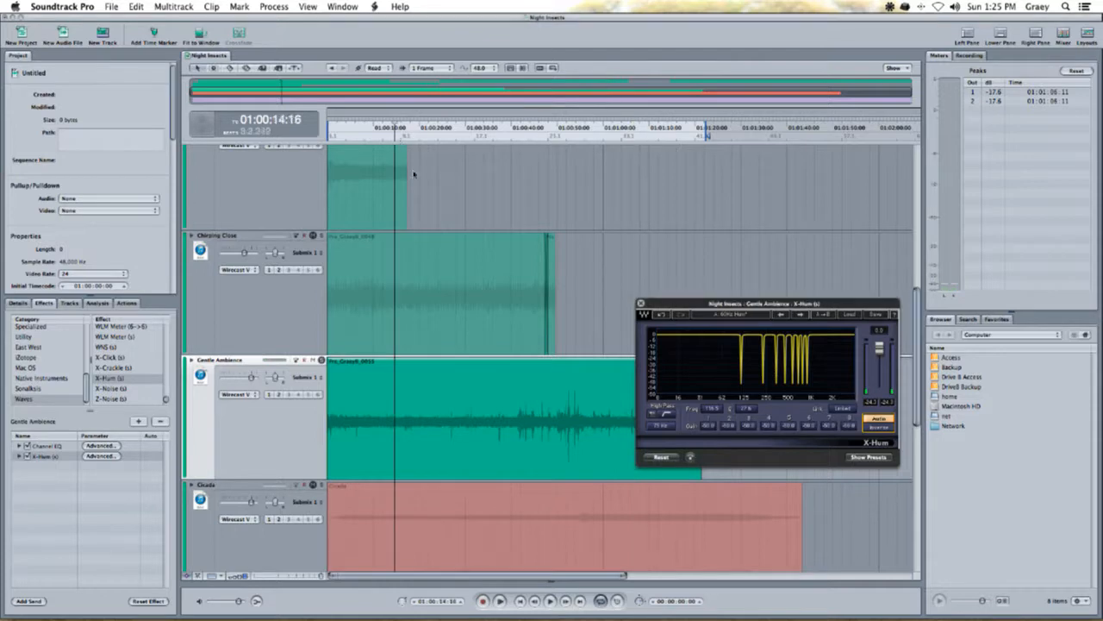
left_click(691, 458)
left_click(690, 458)
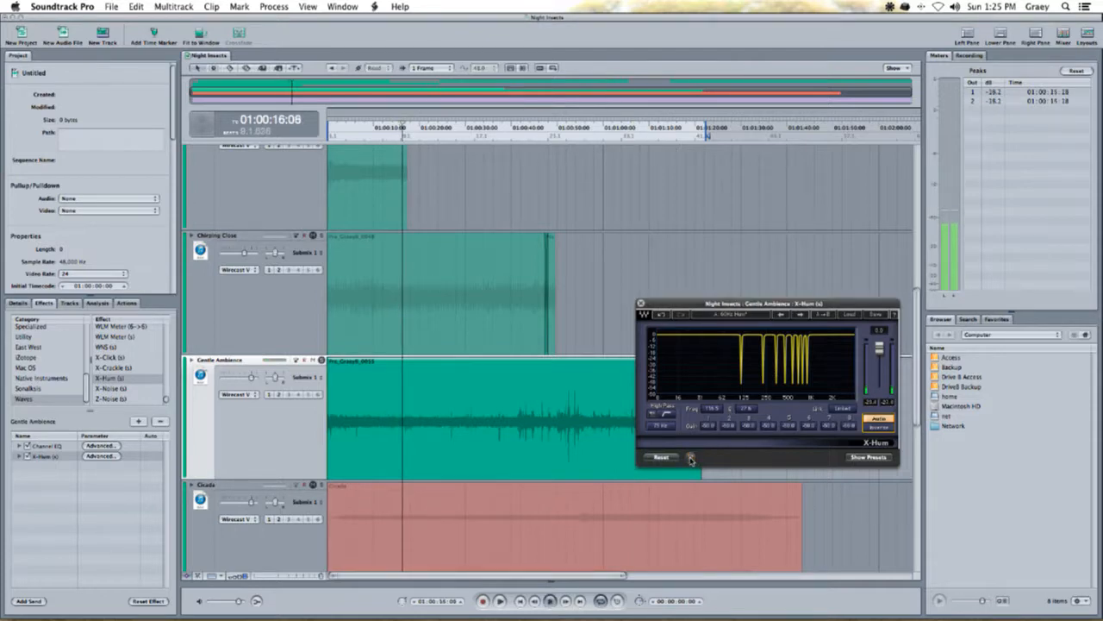
left_click(691, 457)
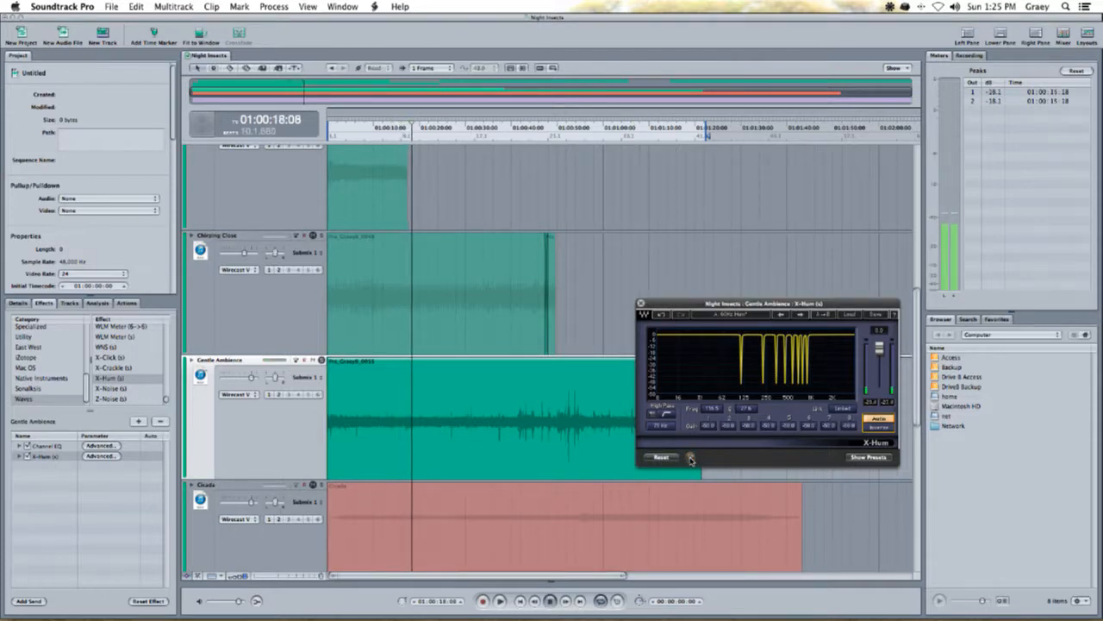
left_click(691, 458)
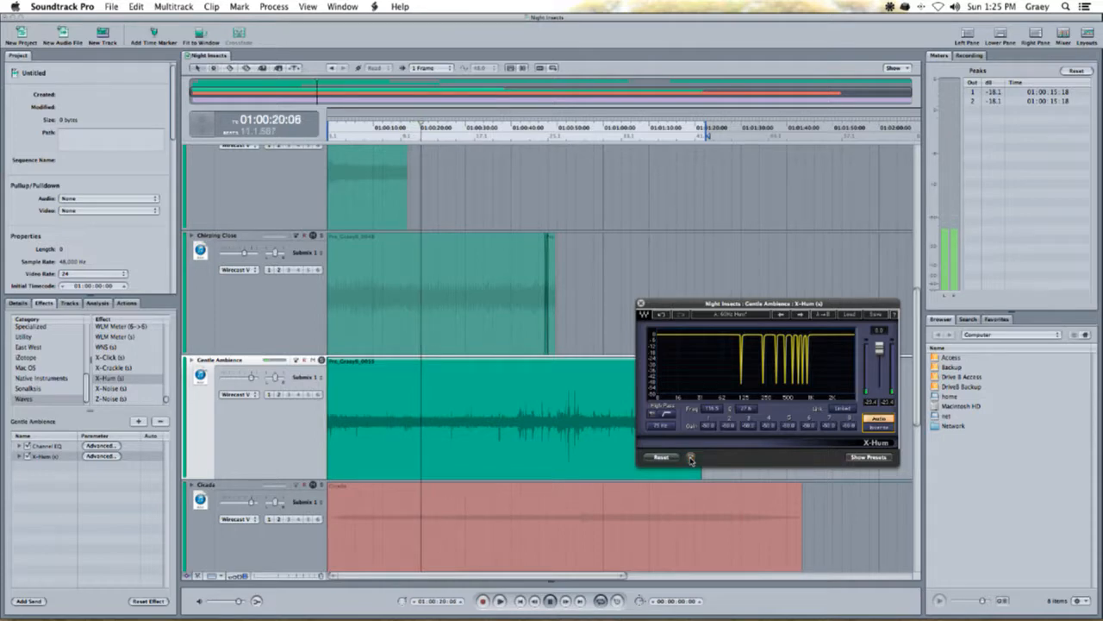
left_click(690, 458)
left_click(691, 459)
left_click(691, 458)
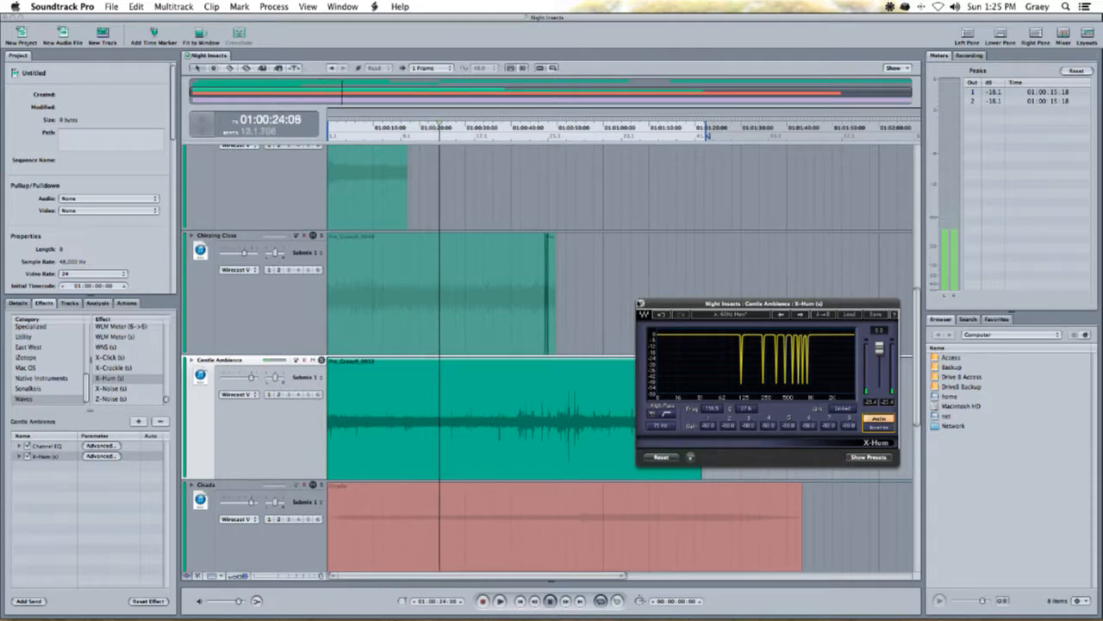
- Add a second X-Hum effect to Gentle Ambience and load its 50Hz Hum factory preset
left_click(640, 304)
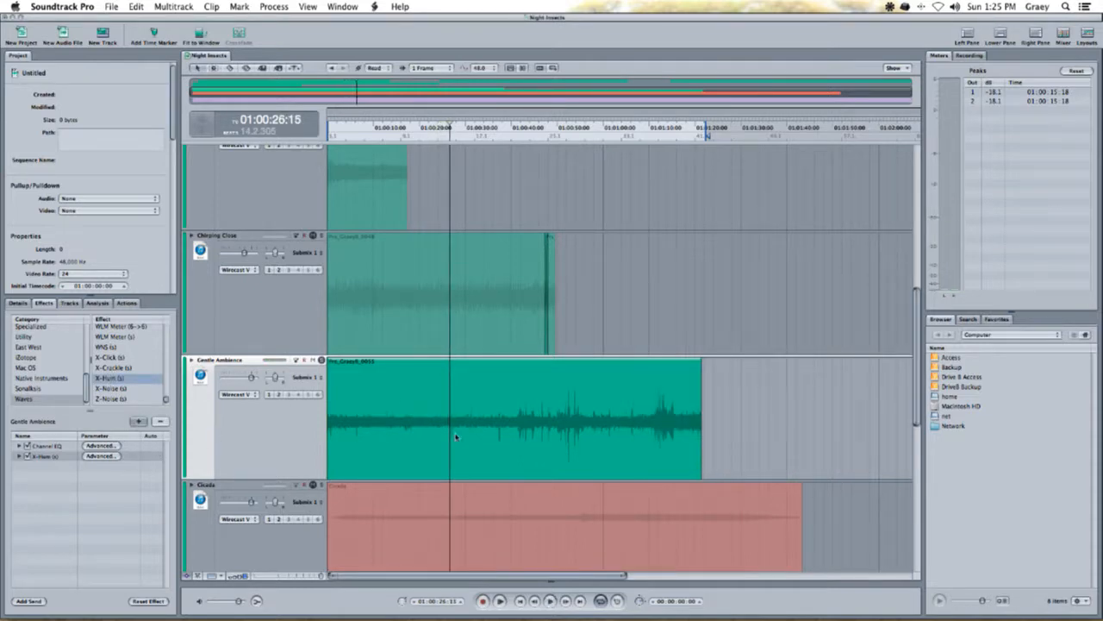
left_click(535, 83)
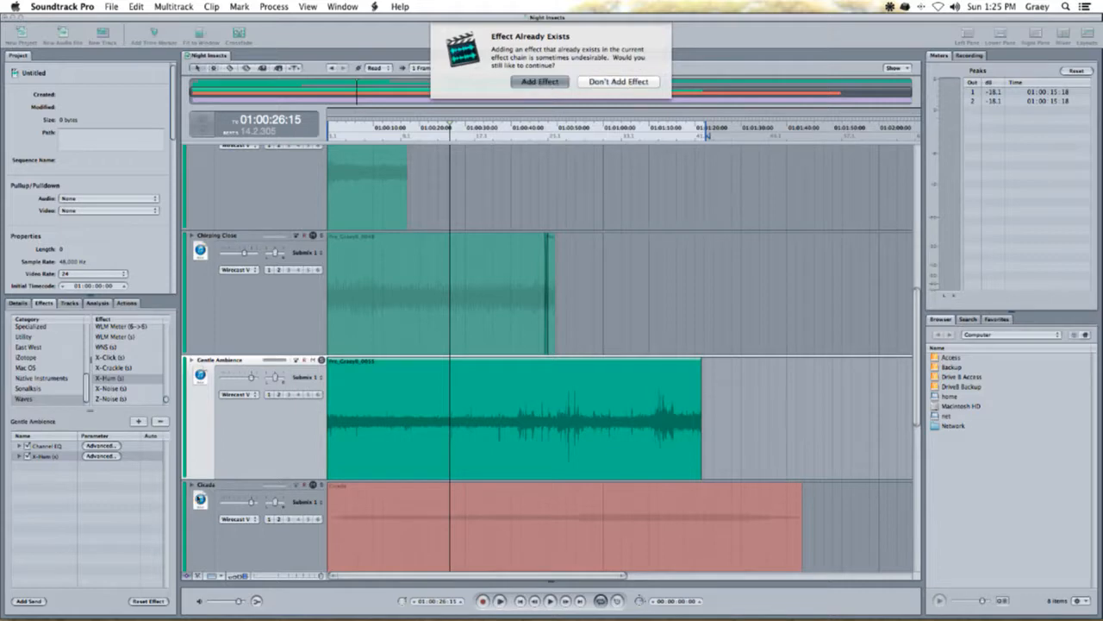
left_click_drag(729, 416, 647, 355)
left_click(762, 362)
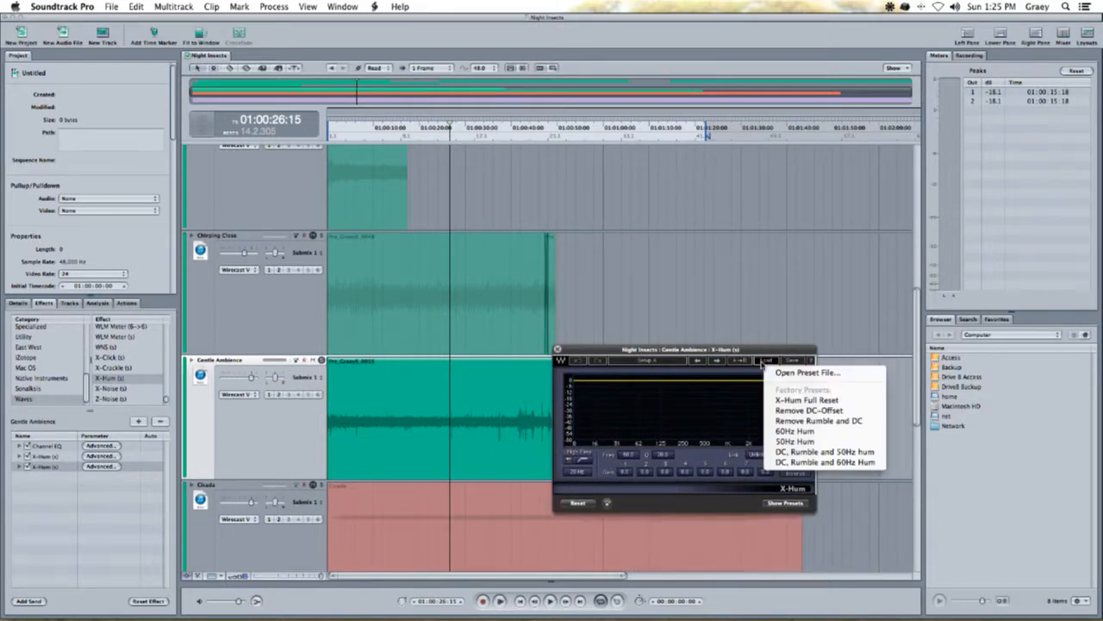
left_click(810, 450)
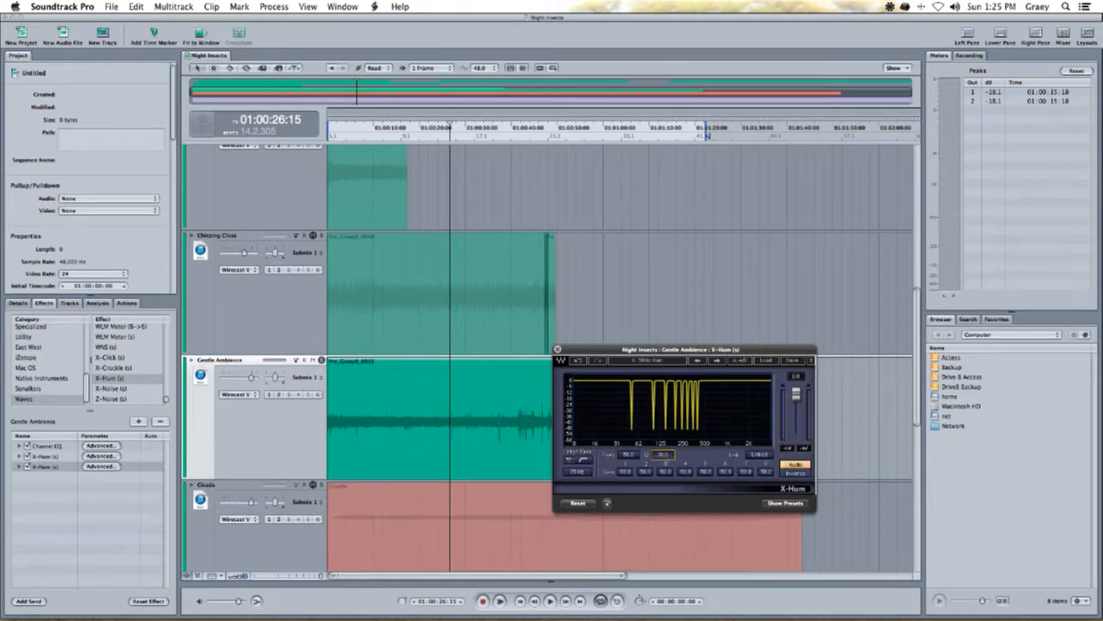
- Play from about 01:00:18, tune the second X-Hum's frequency to about 51 Hz on its inverse signal, and return to audio monitoring
left_click(410, 129)
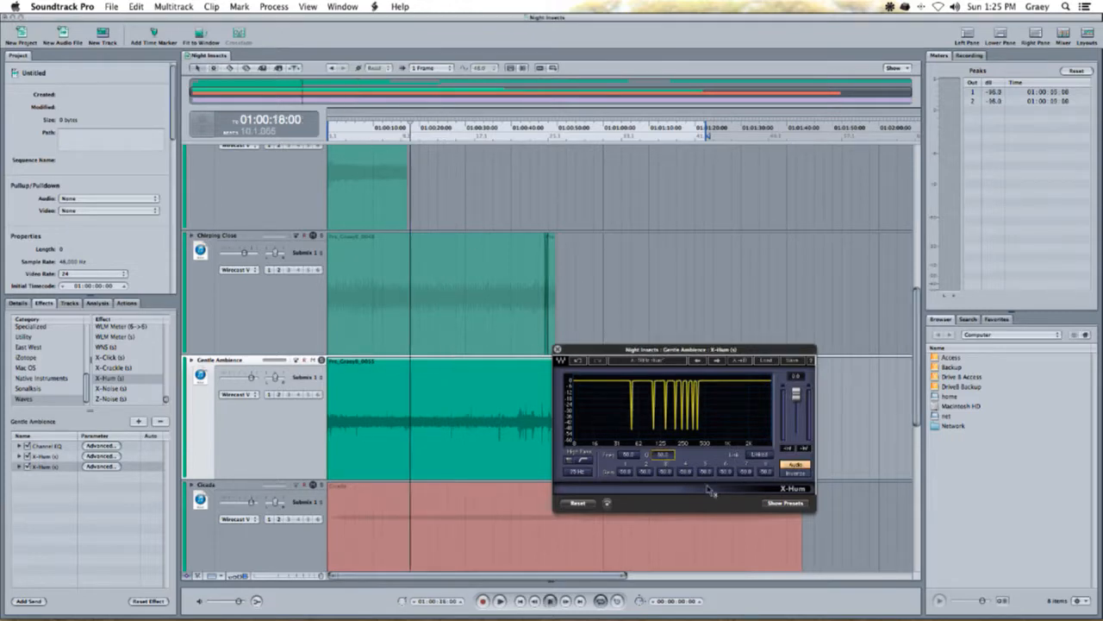
key("space")
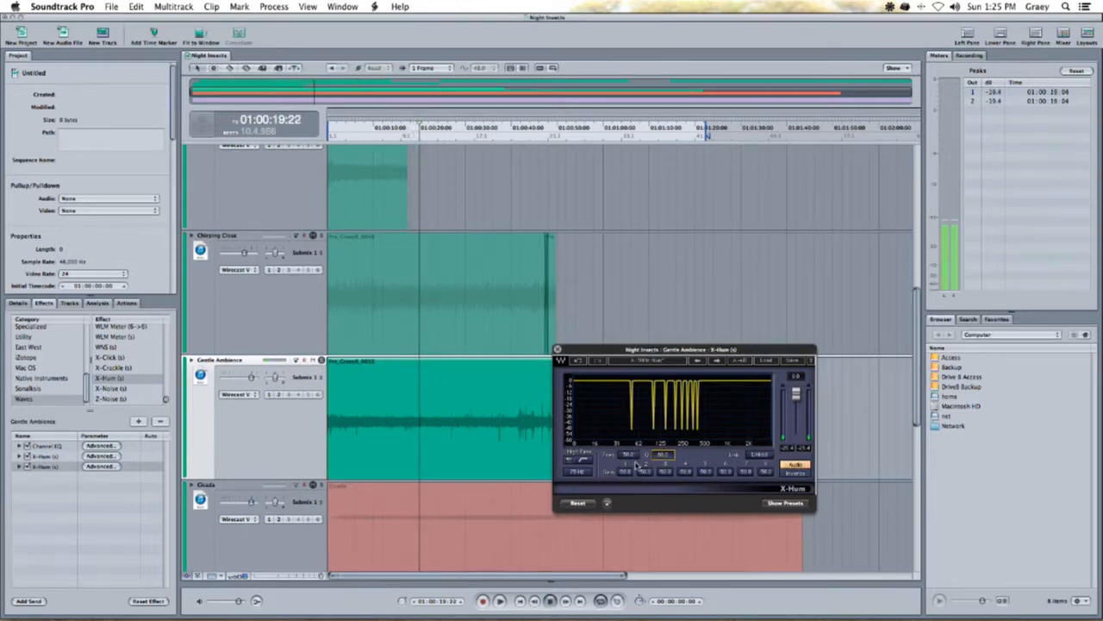
left_click(795, 472)
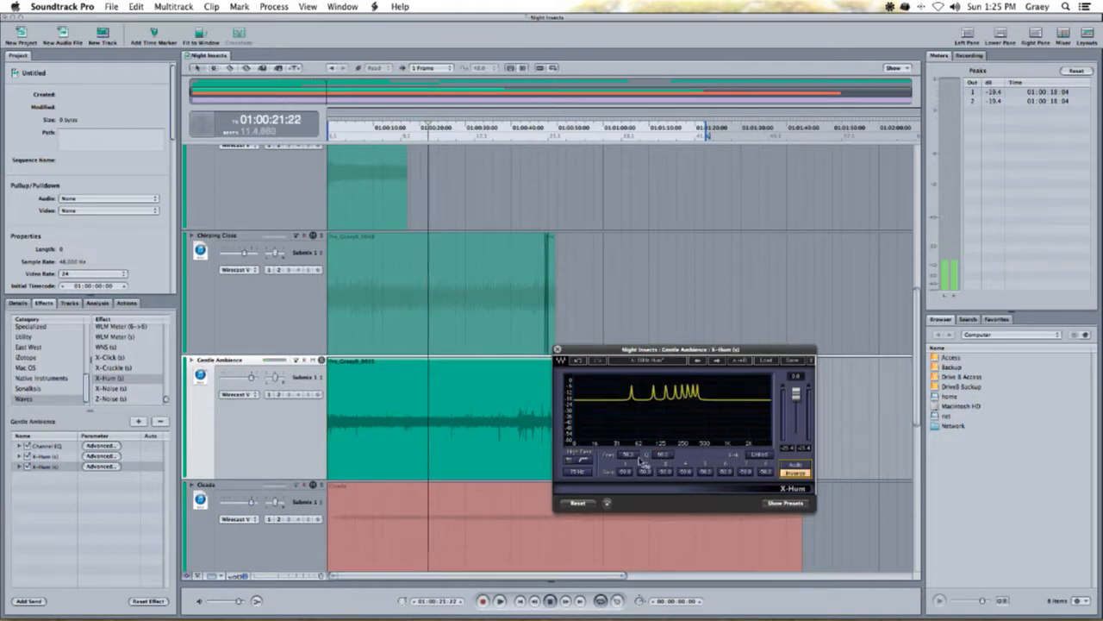
mouse_move(629, 454)
left_mouse_down()
mouse_move(628, 473)
mouse_move(628, 454)
left_mouse_up()
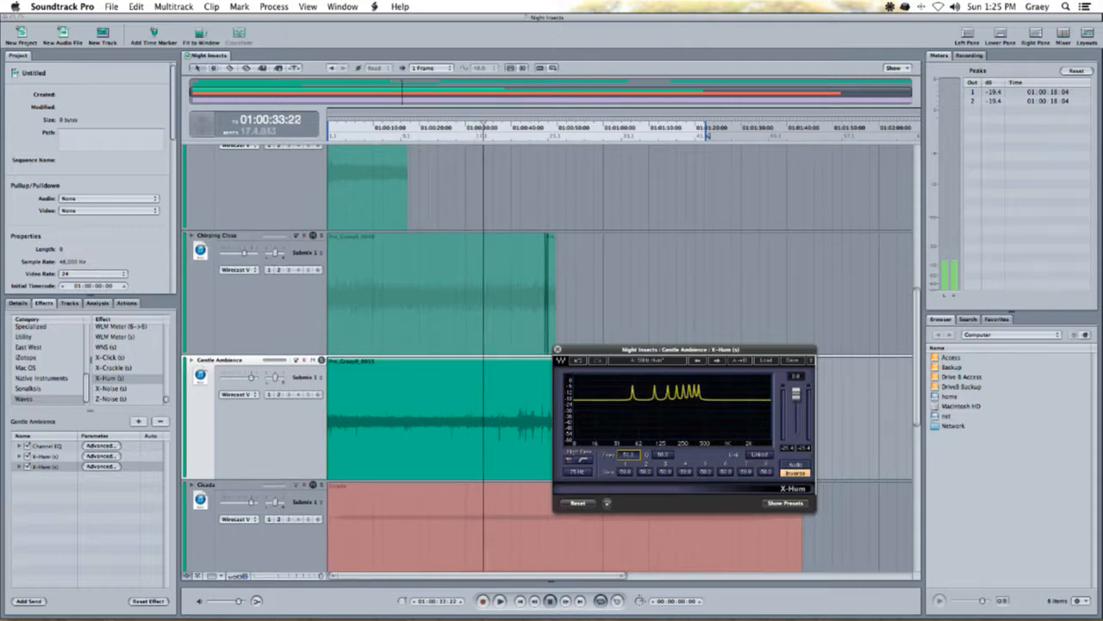
left_click(797, 466)
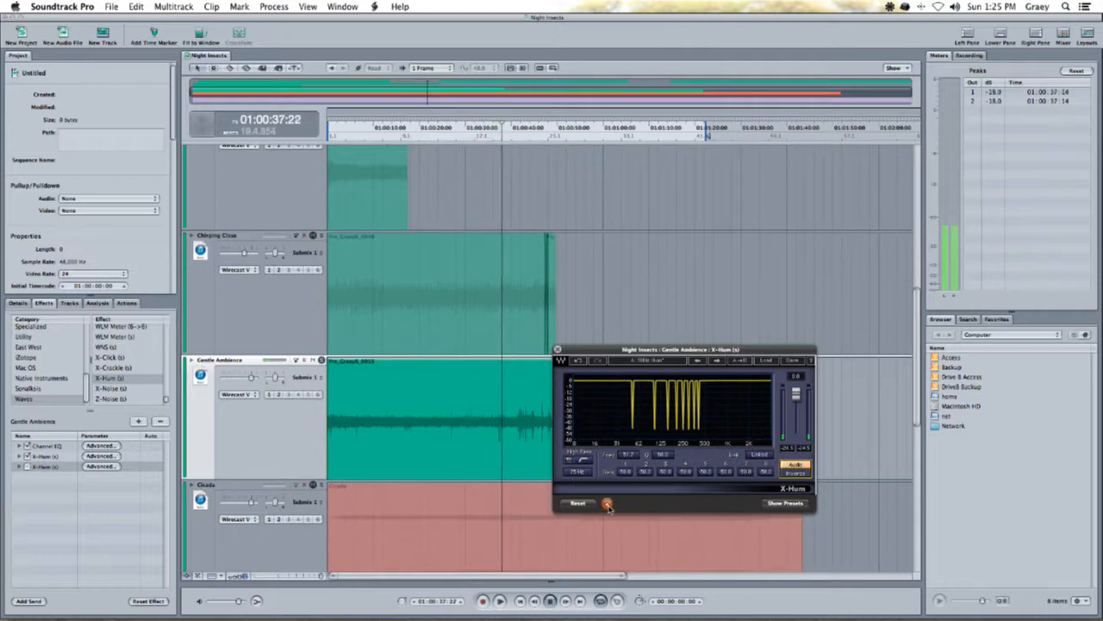
- Compare Gentle Ambience with the second X-Hum bypassed and active during playback, leaving the effect enabled
left_click(386, 132)
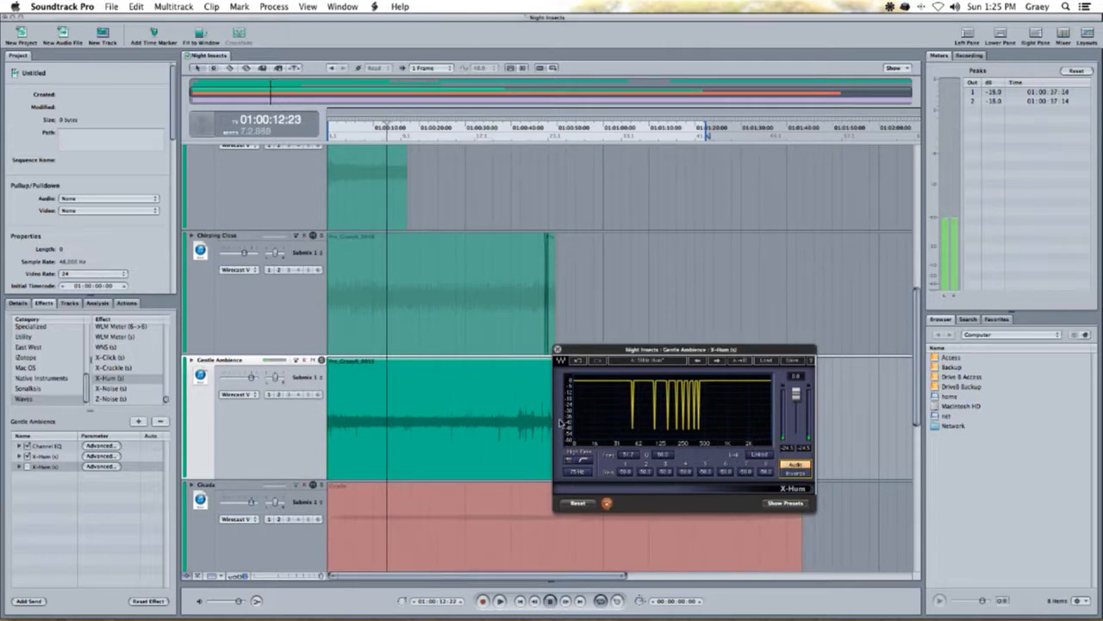
left_click(608, 504)
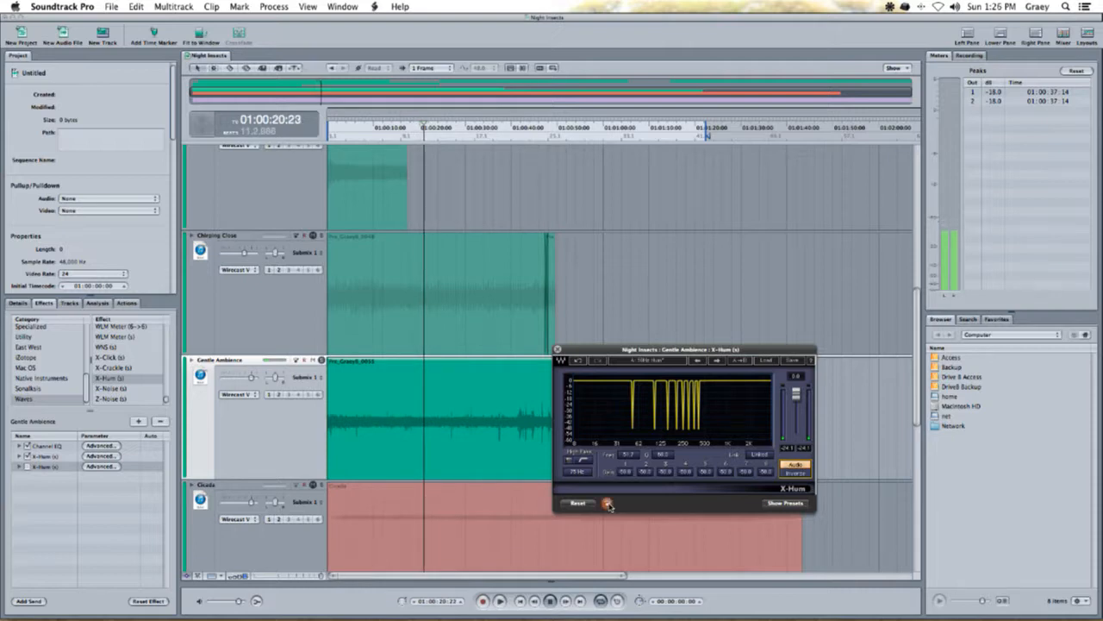
left_click(608, 504)
left_click(617, 519)
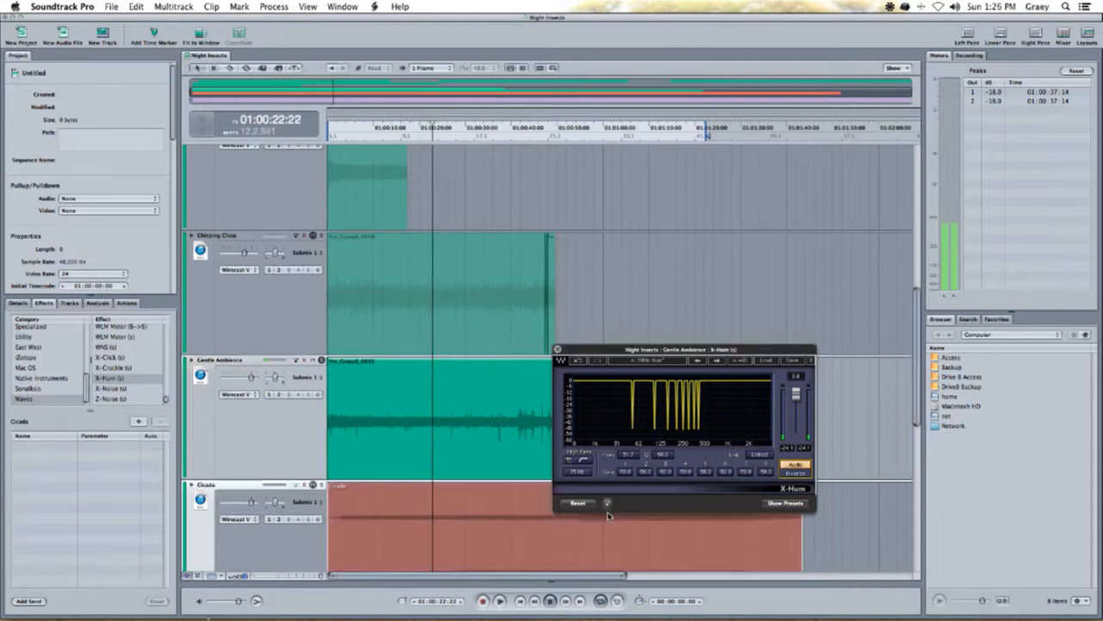
left_click(607, 504)
left_click(608, 504)
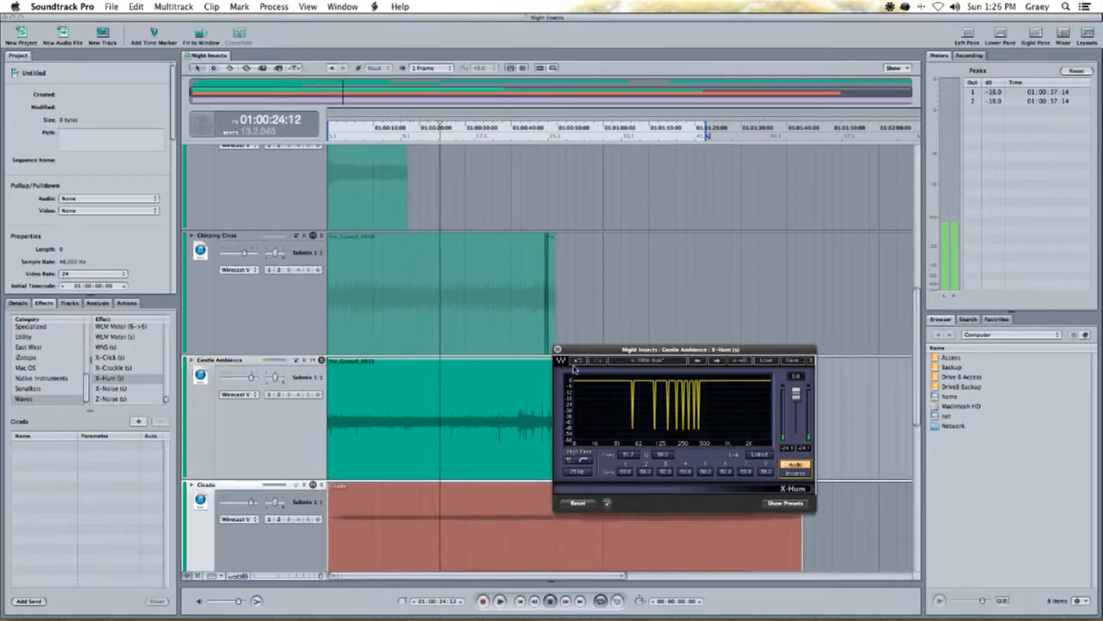
left_click(608, 505)
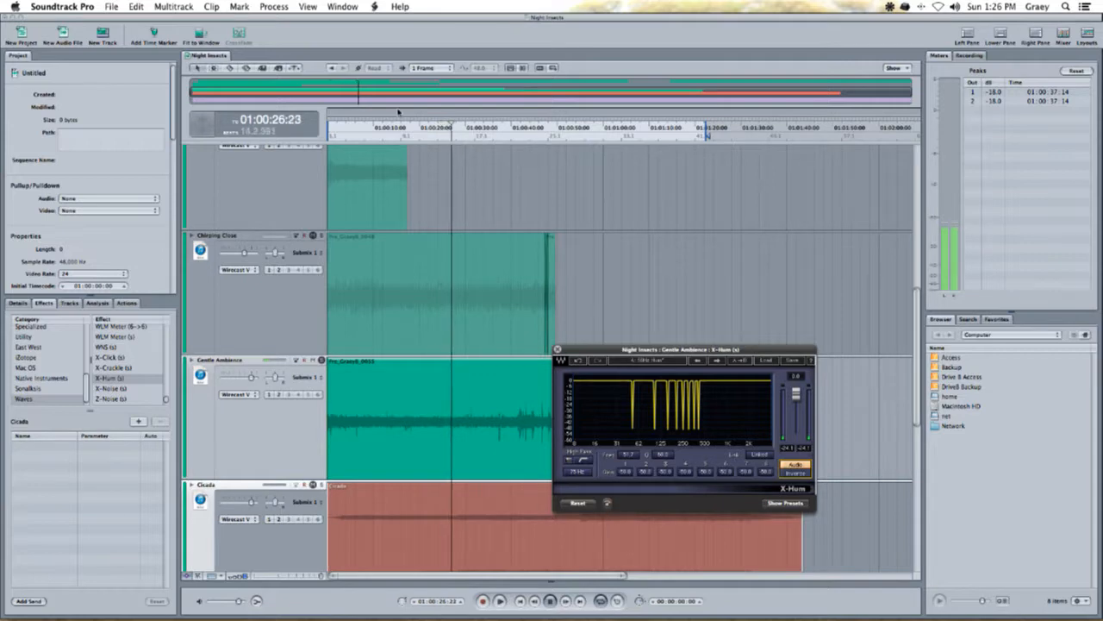
left_click(607, 504)
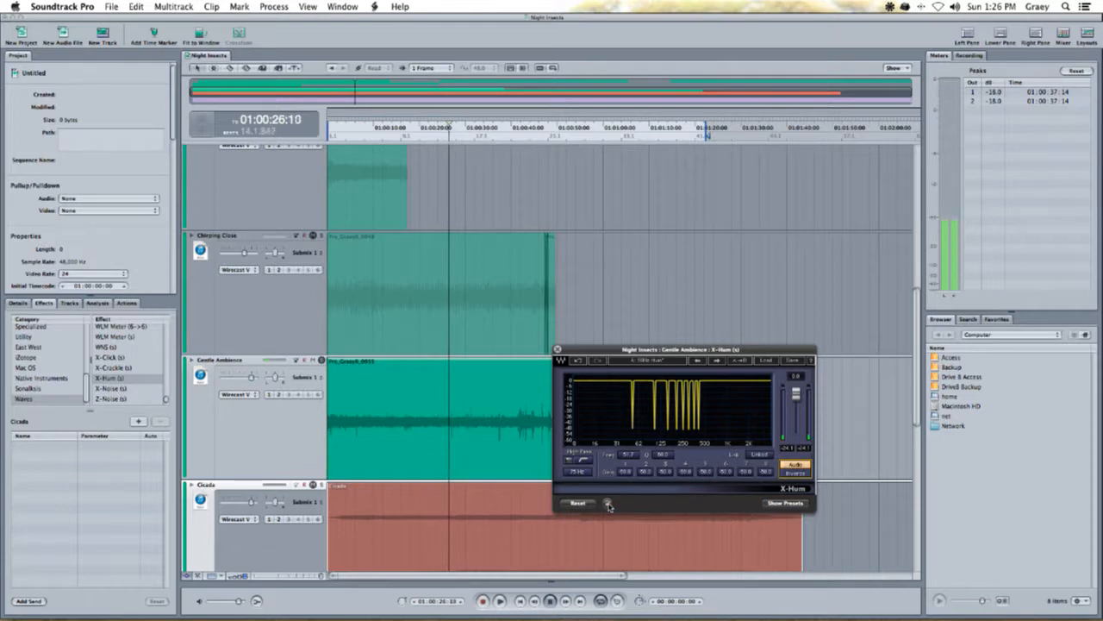
left_click(608, 505)
left_click(608, 505)
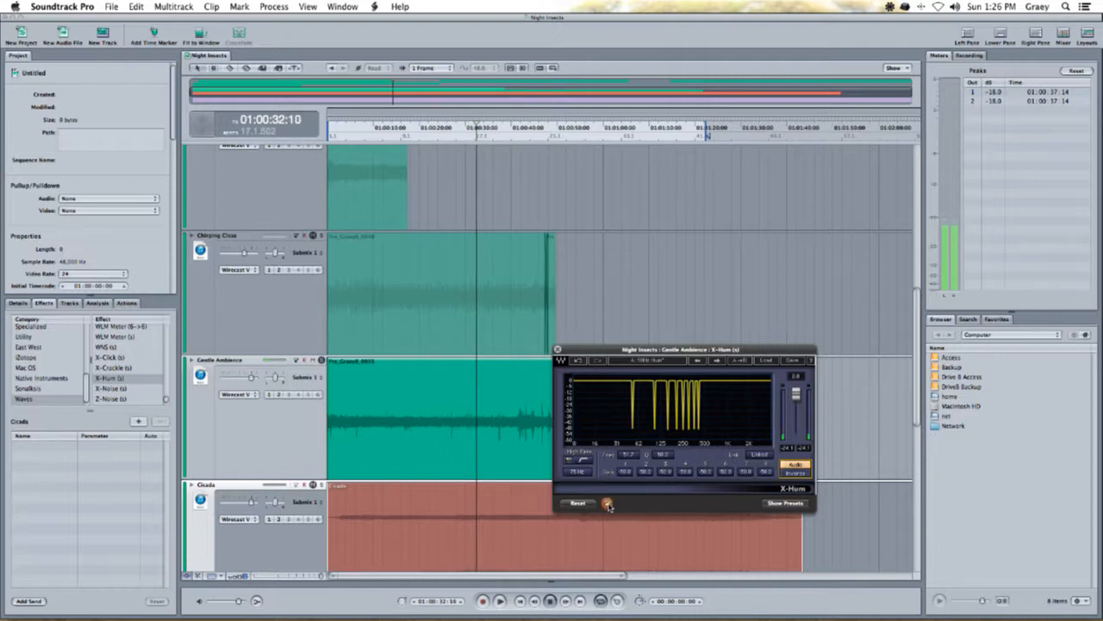
left_click(607, 504)
left_click(608, 505)
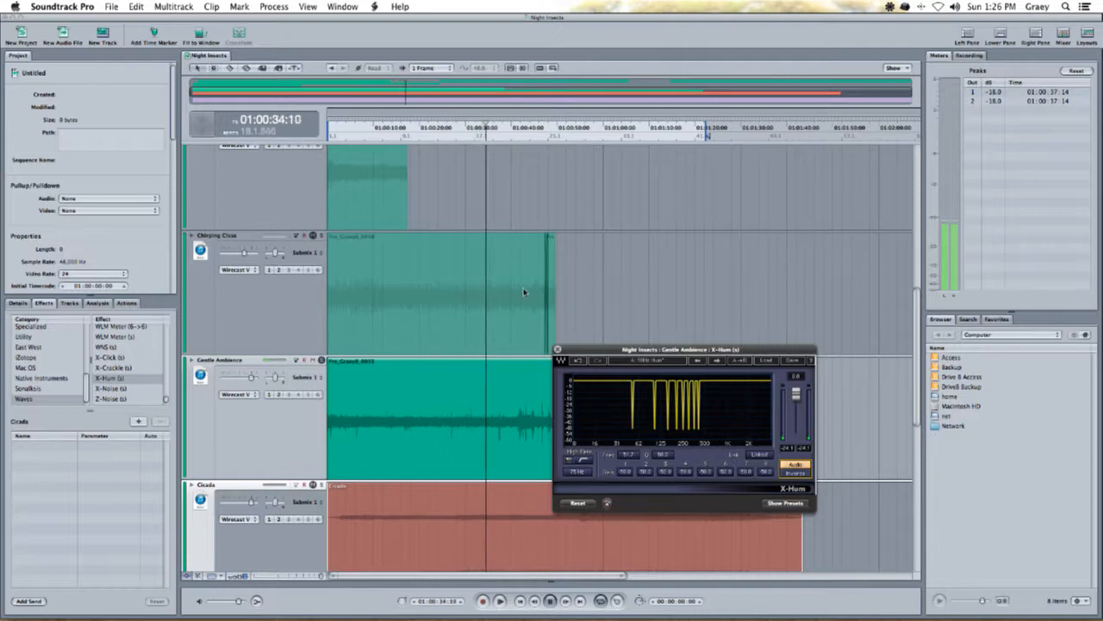
- Close the second X-Hum window and replay Gentle Ambience from about 01:00:17
left_click(558, 350)
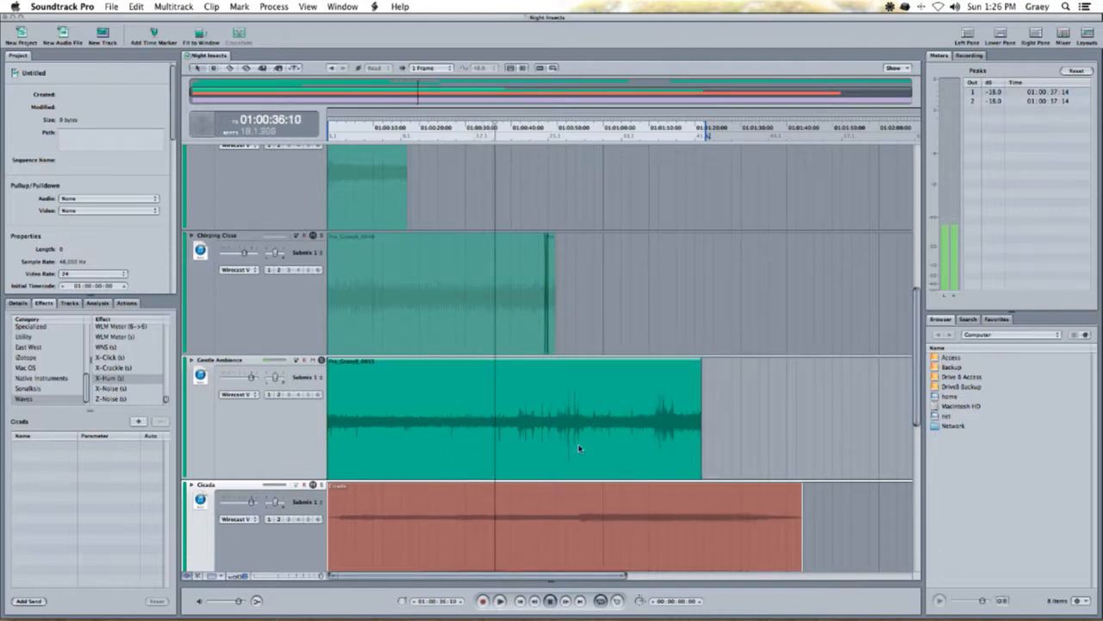
left_click(432, 129)
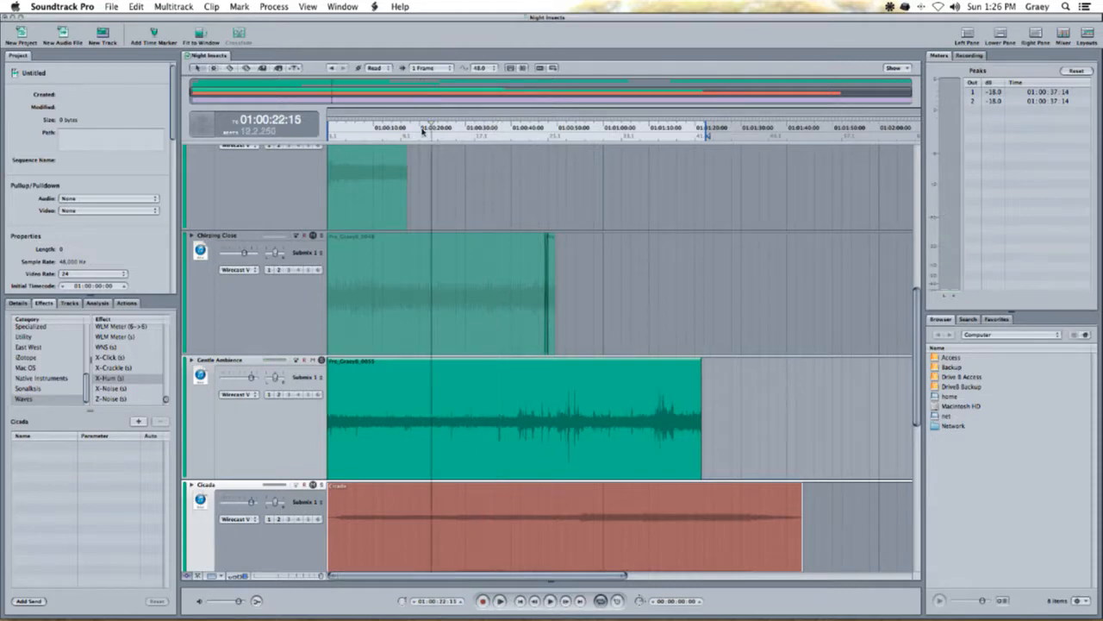
left_click(385, 136)
left_click(401, 134)
left_click(409, 135)
key("super+equal")
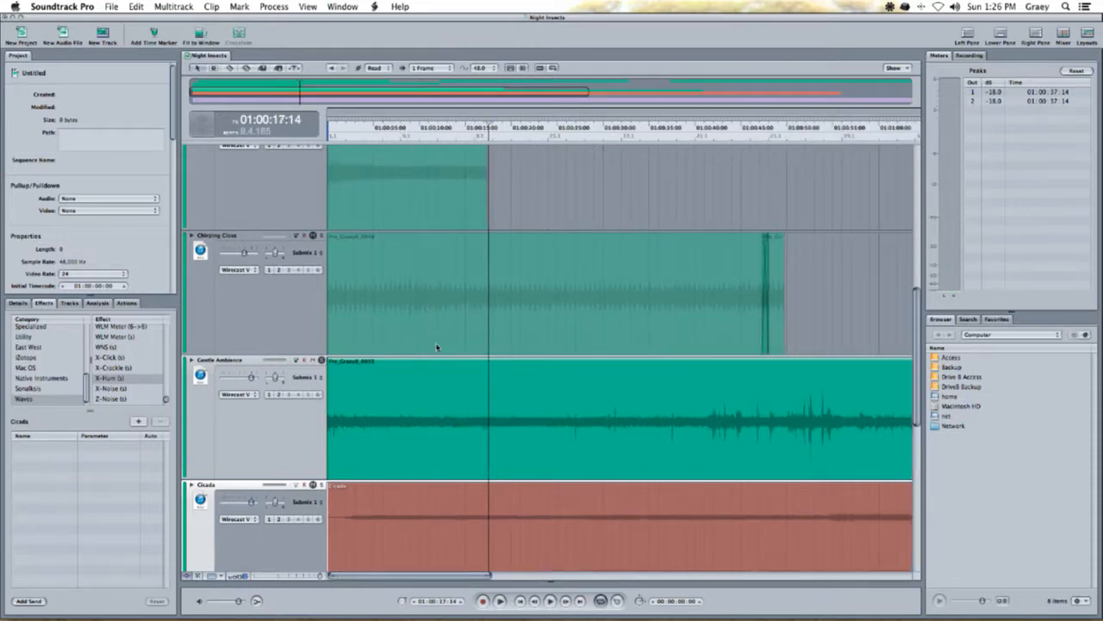
key("super+minus")
key("super+minus")
key("super+equal")
key("space")
- Audition several spots of Gentle Ambience between about 01:00:30 and 01:01:00 to check for remaining hum
left_click(583, 136)
left_click(625, 137)
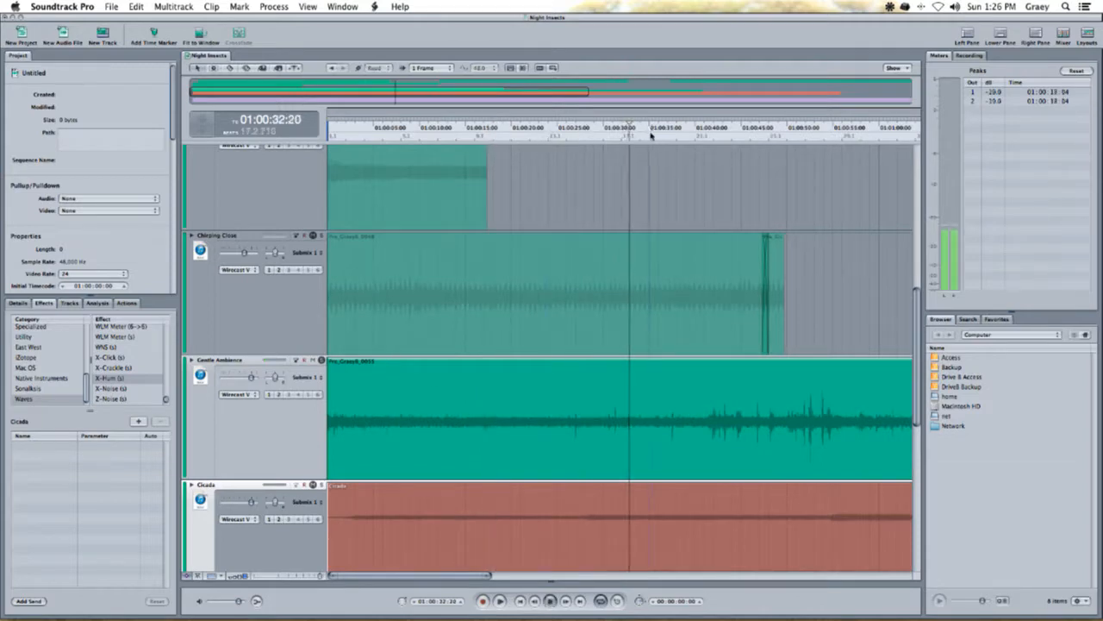
left_click(652, 136)
left_click(653, 130)
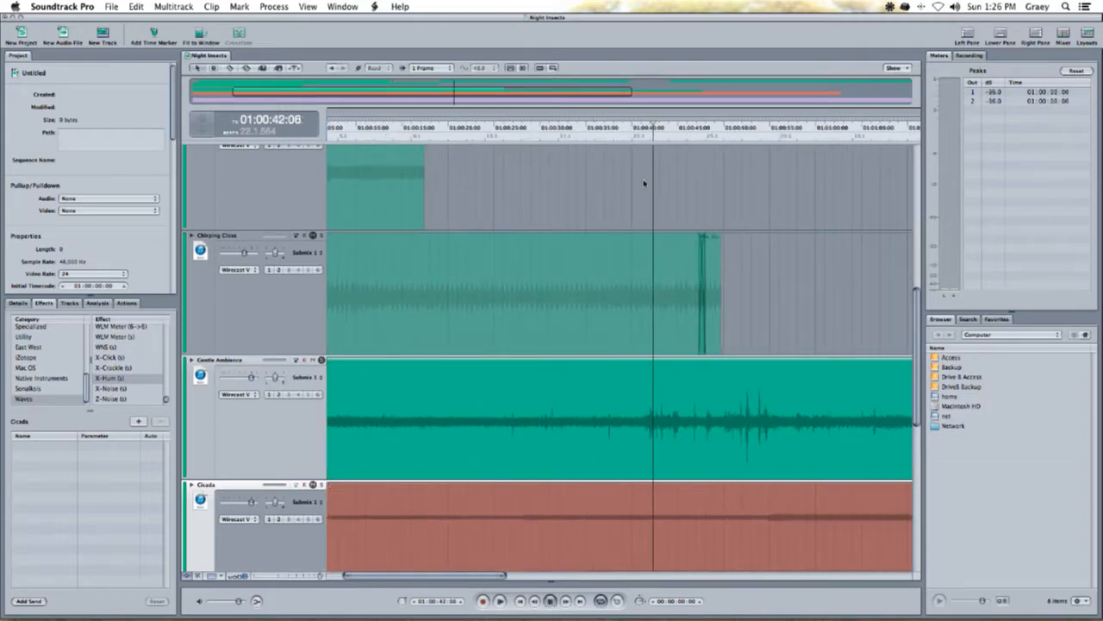
left_click(636, 136)
scroll(662, 319, "right", 5)
scroll(666, 339, "right", 1)
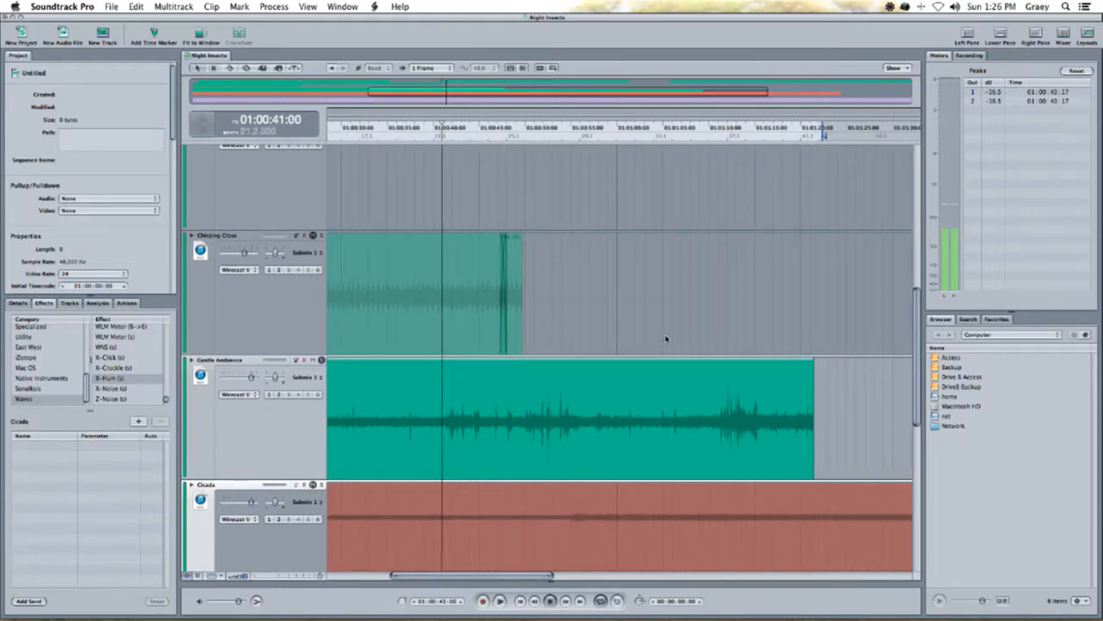
key("super+minus")
key("super+minus")
key("super+minus")
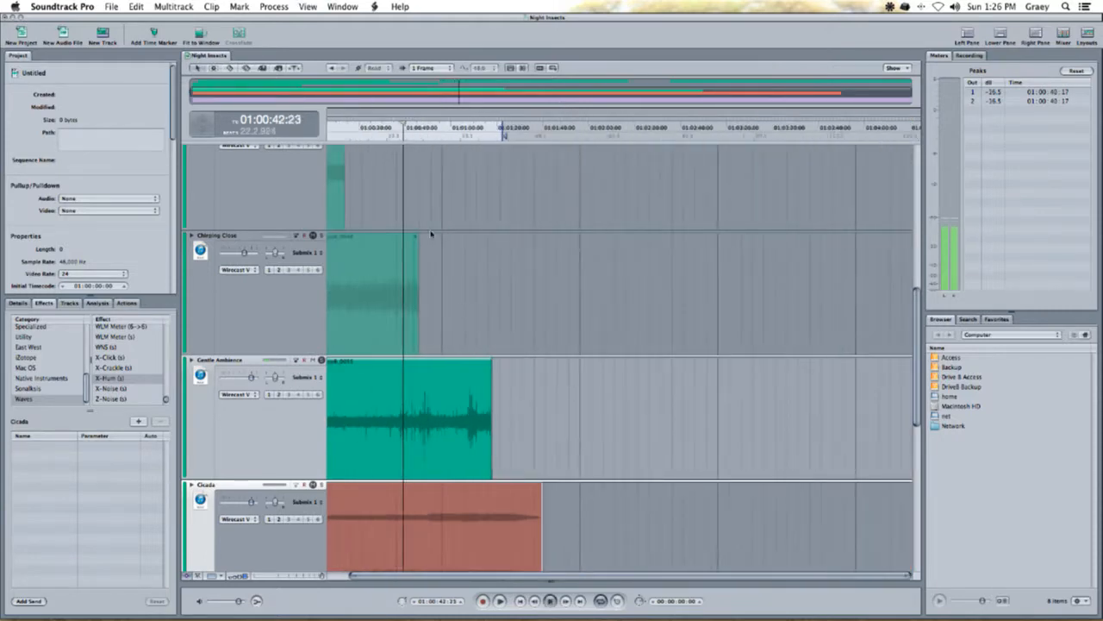
key("super+equal")
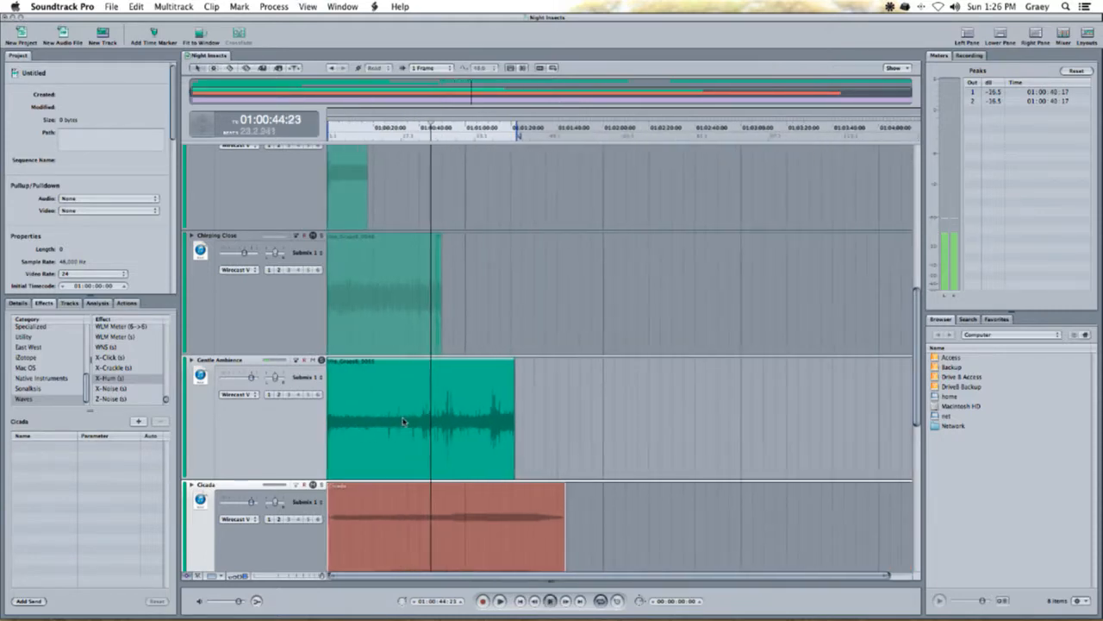
scroll(403, 419, "up", 2)
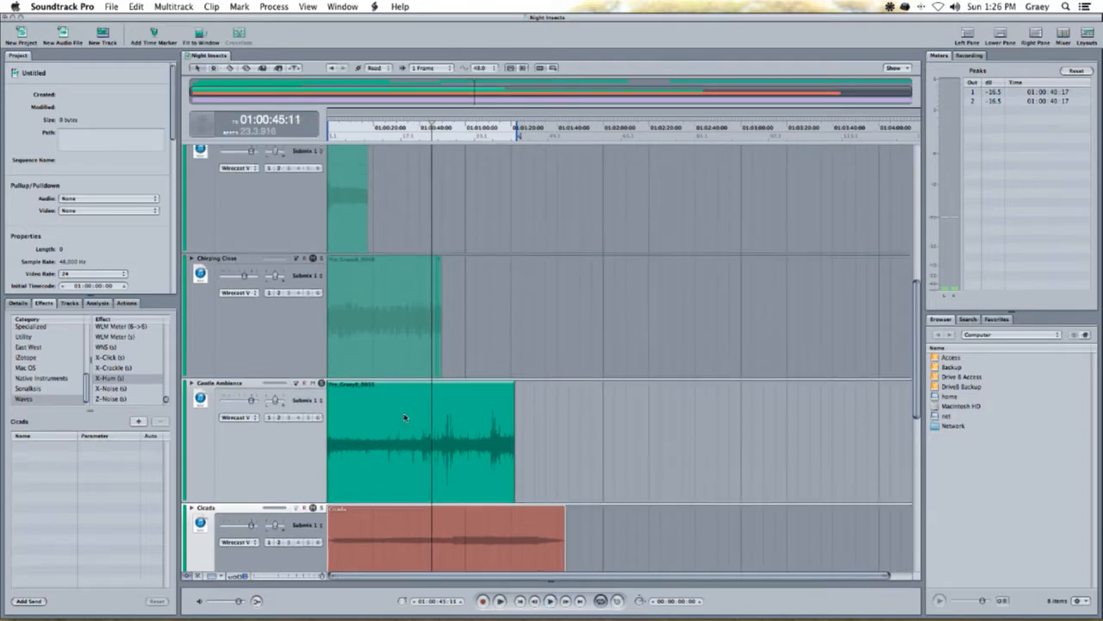
left_click(466, 137)
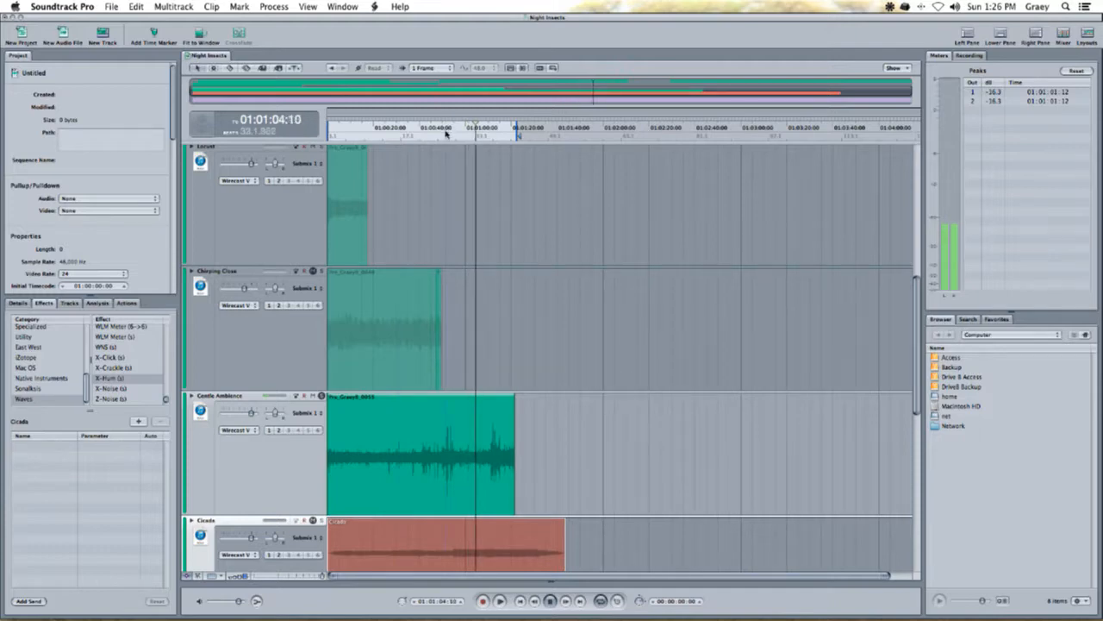
- Play from about 01:00:35, retune Gentle Ambience's second X-Hum to about 45 Hz on its inverse signal, and return to audio monitoring
left_click(408, 134)
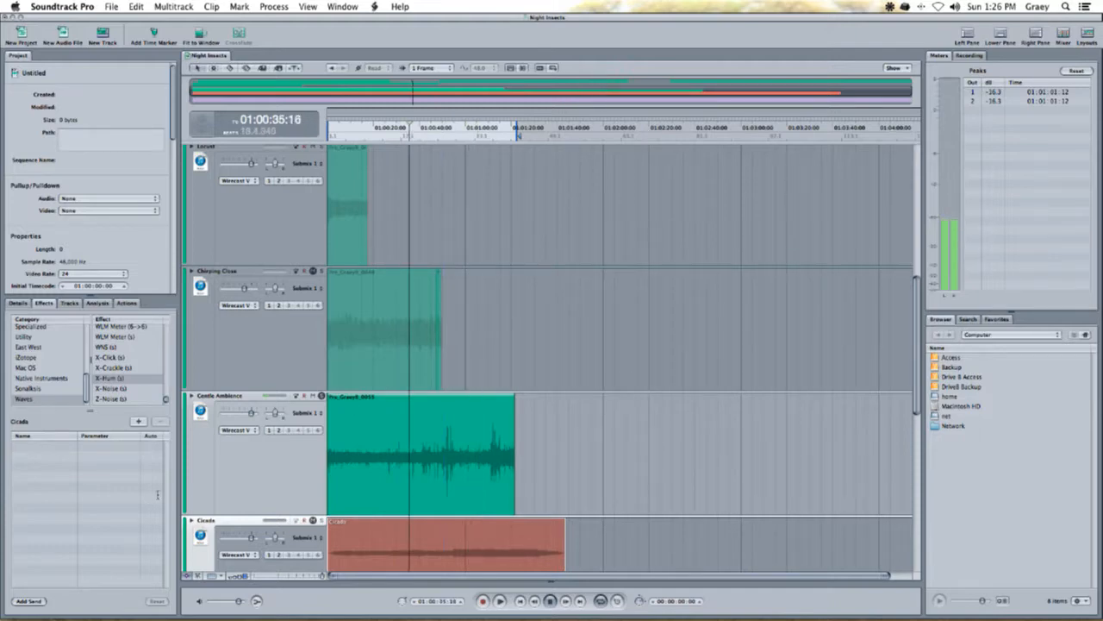
left_click(498, 494)
left_click(90, 466)
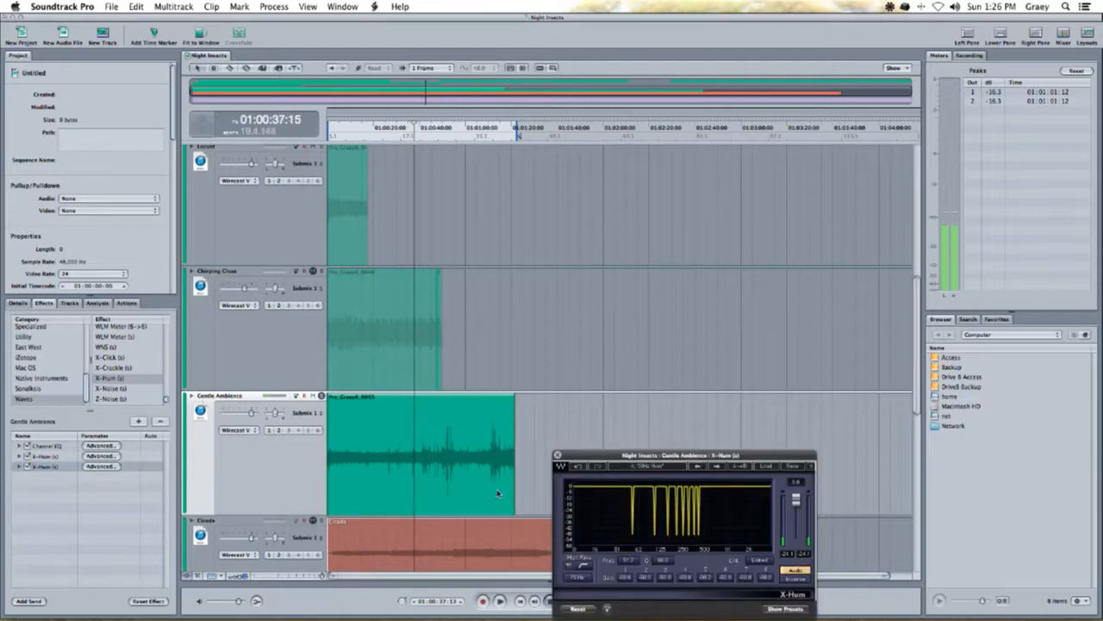
left_click(795, 579)
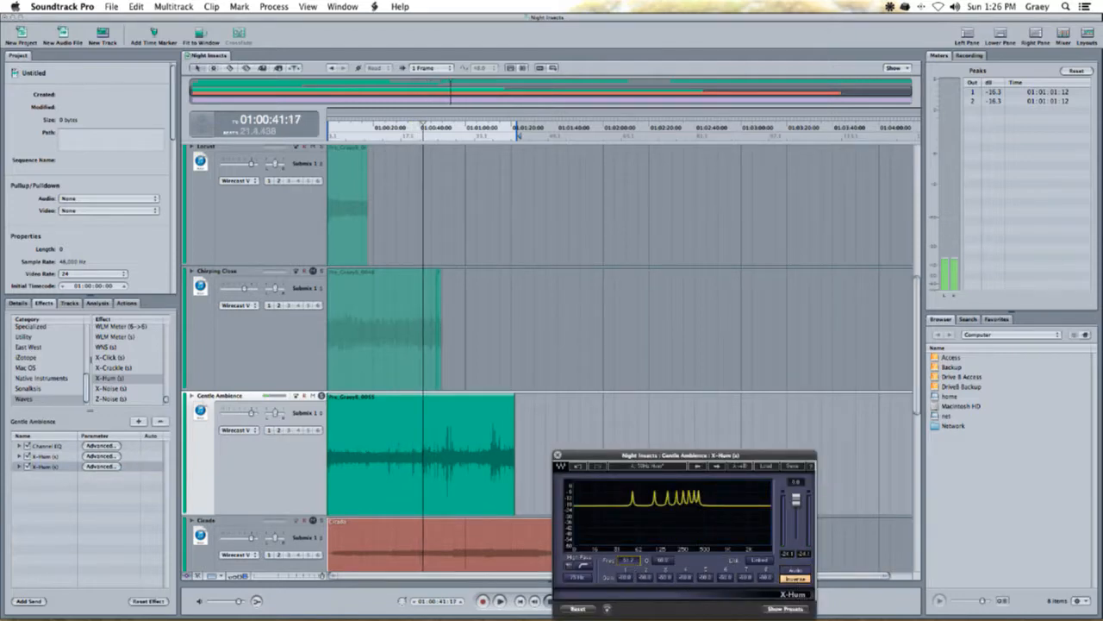
left_click_drag(629, 559, 629, 579)
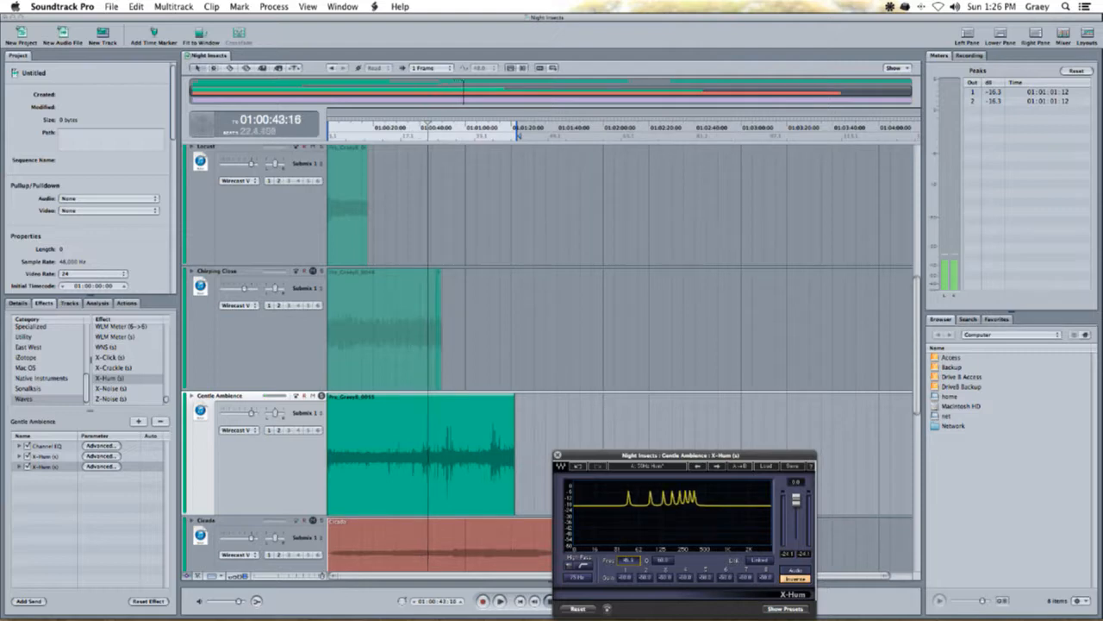
left_click(784, 570)
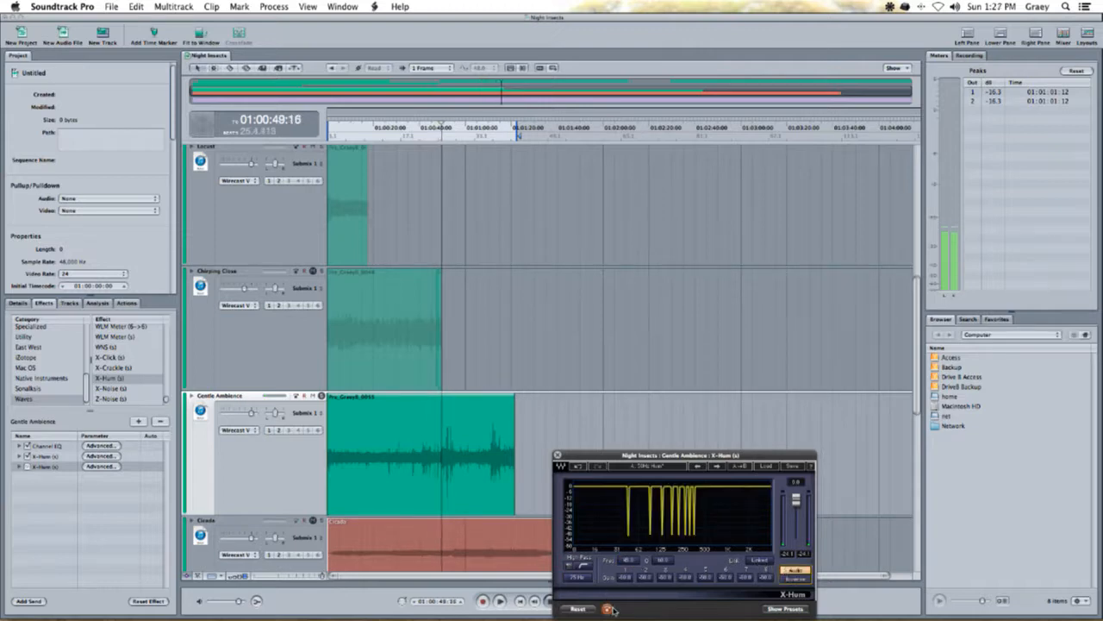
left_click(557, 455)
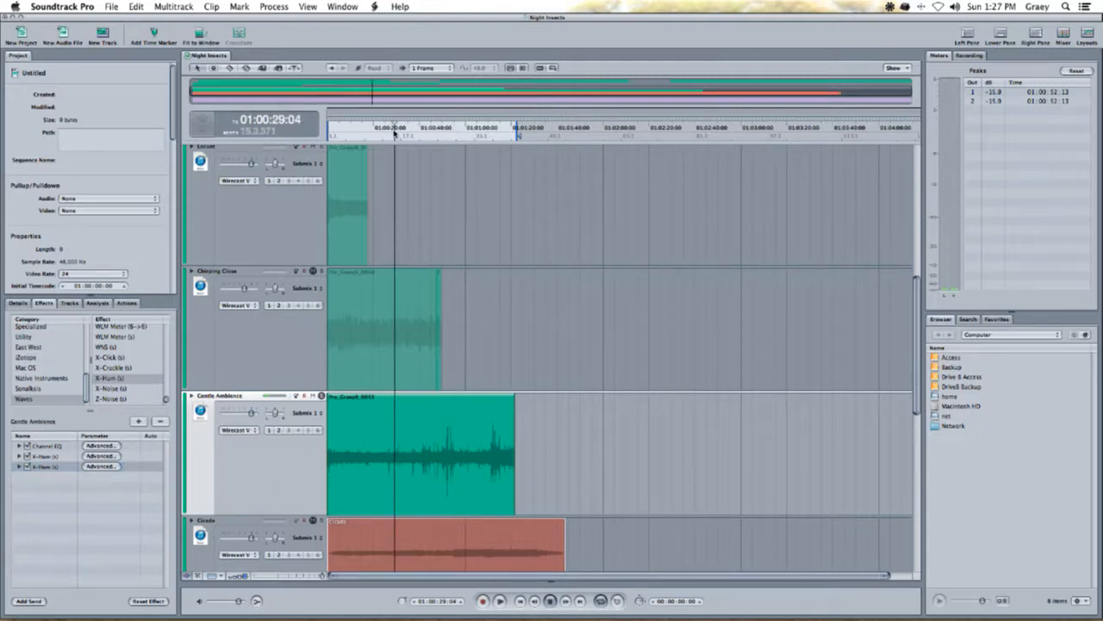
- Set the band gains of both X-Hum effects to about -40 dB and the second one's Q to 27
left_click(100, 457)
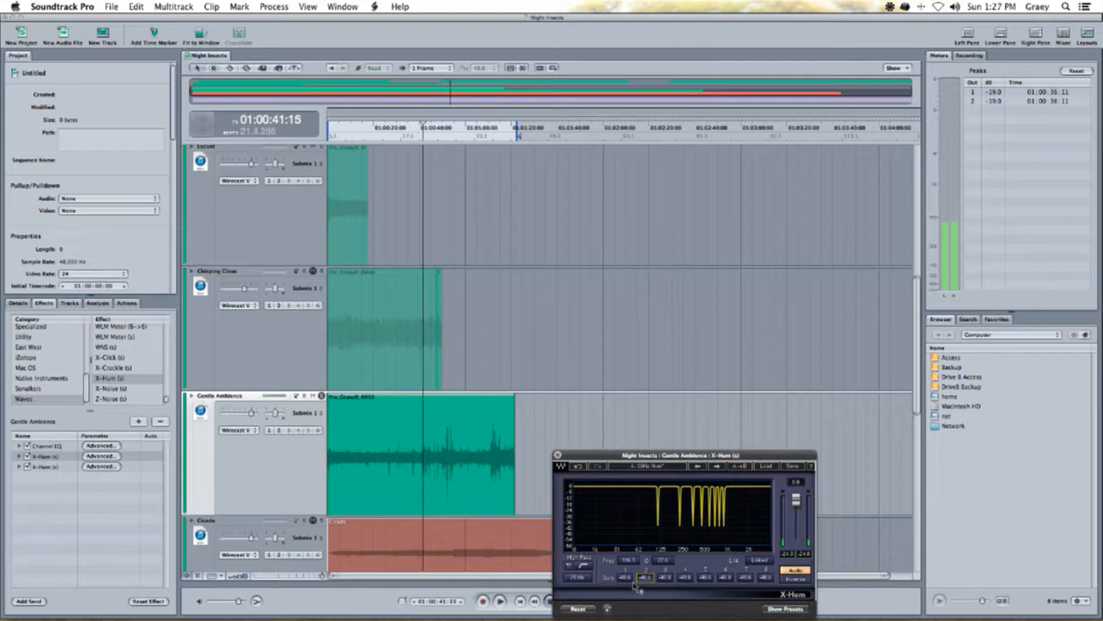
left_click(557, 455)
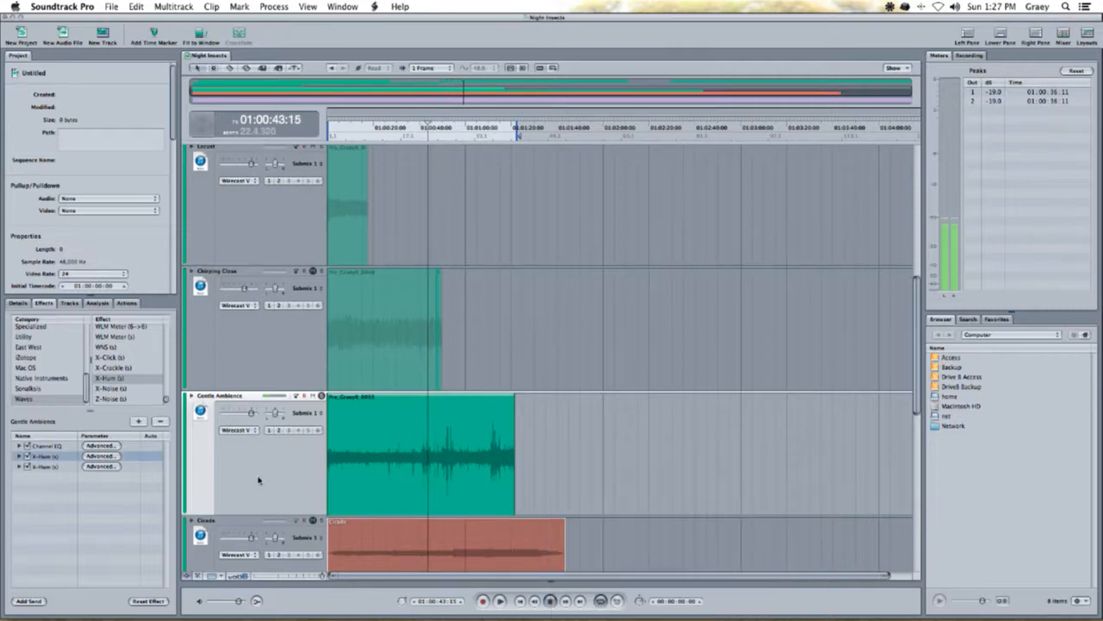
left_click(105, 467)
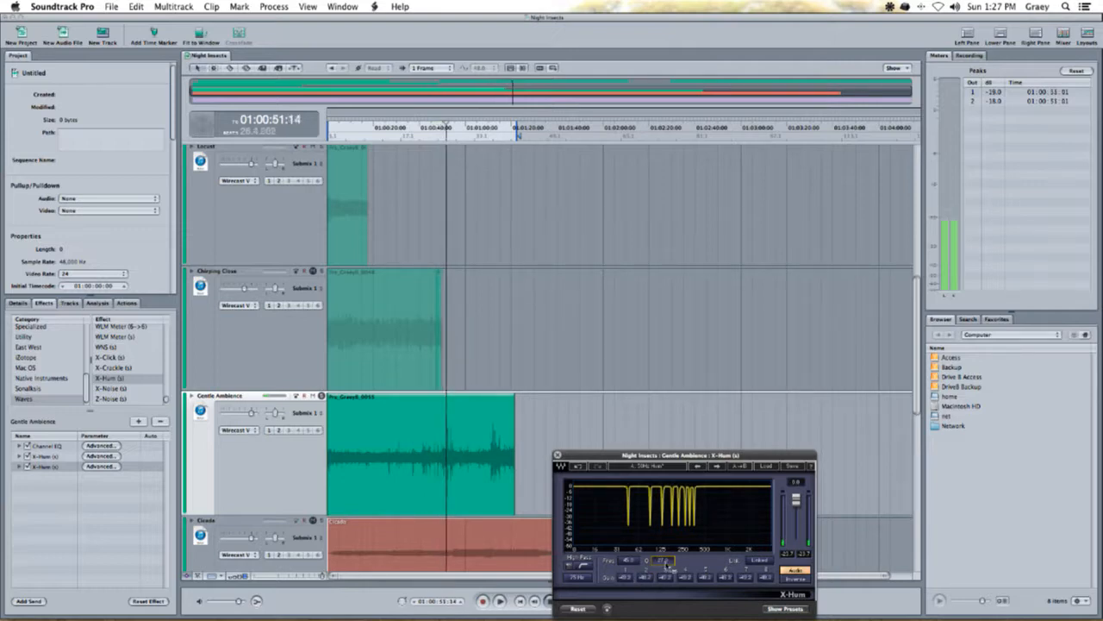
left_click(106, 455)
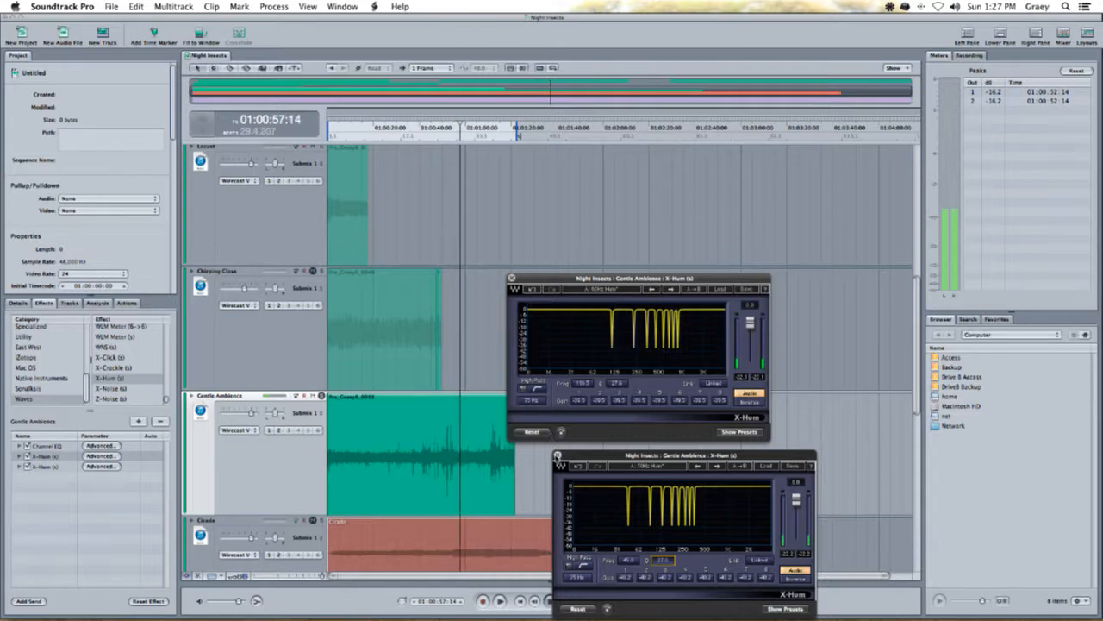
left_click(557, 454)
left_click(511, 278)
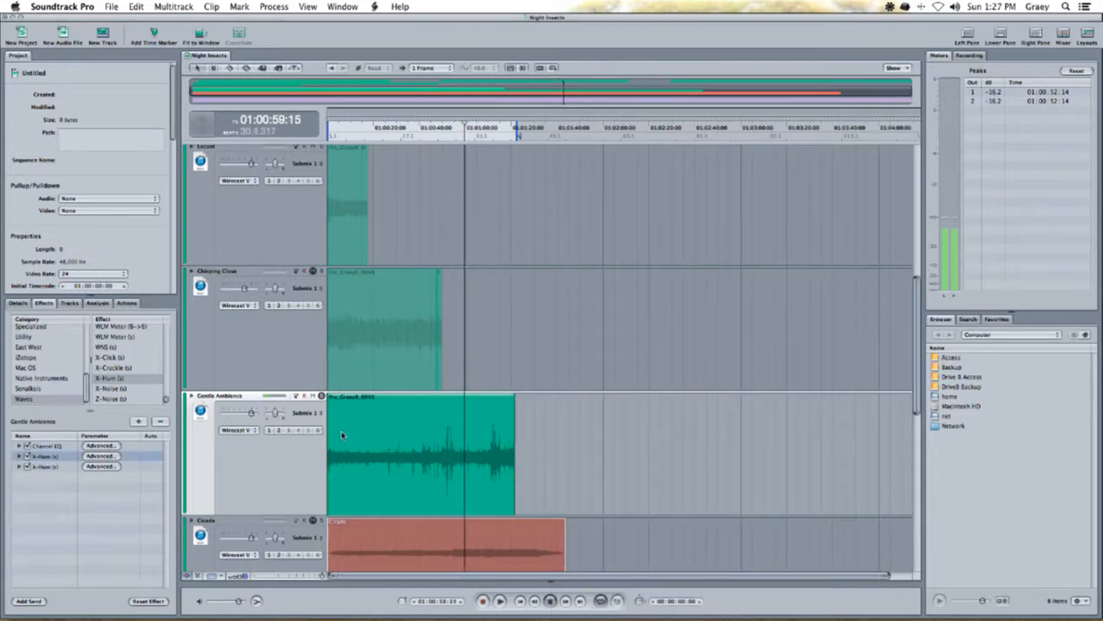
- Replay from about 01:00:24 and set the second X-Hum's band gains to about -50 dB
left_click(384, 128)
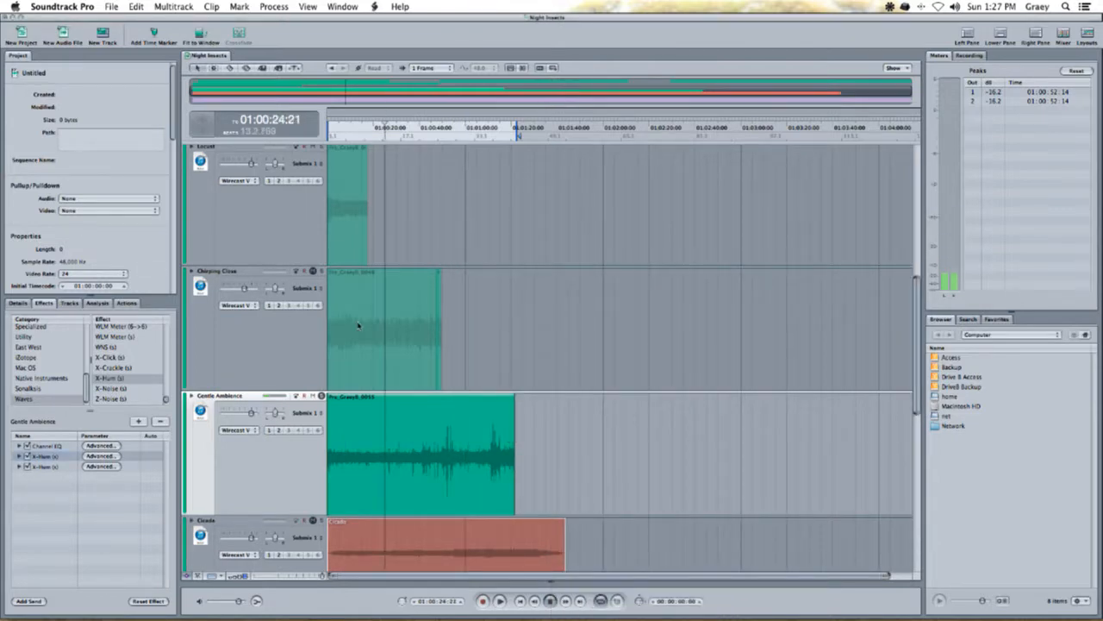
left_click(99, 466)
left_click(578, 506)
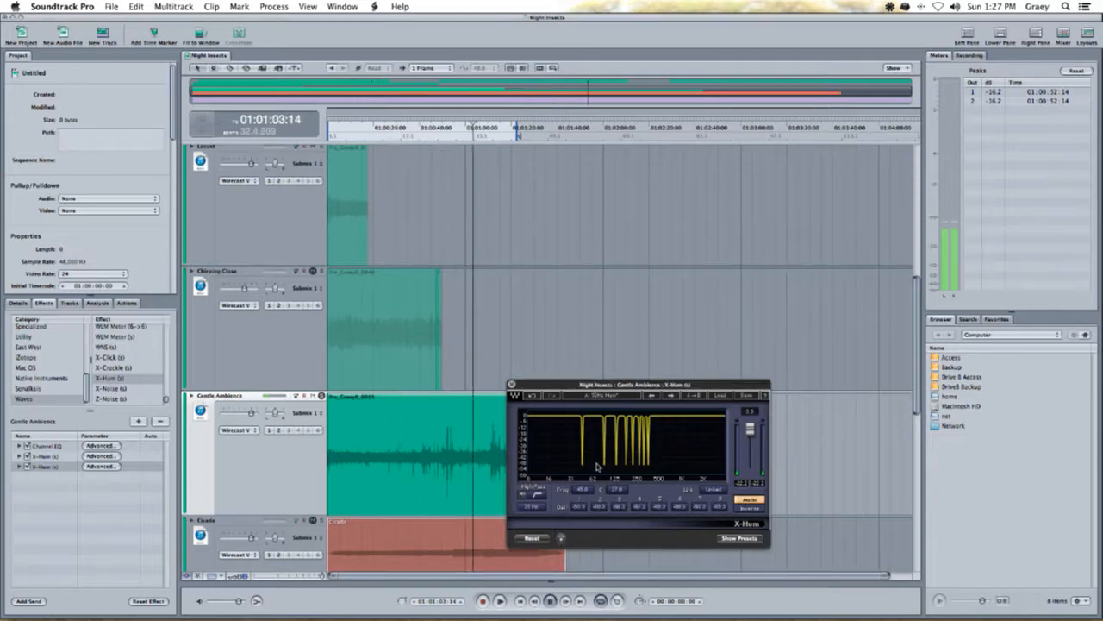
left_click(512, 384)
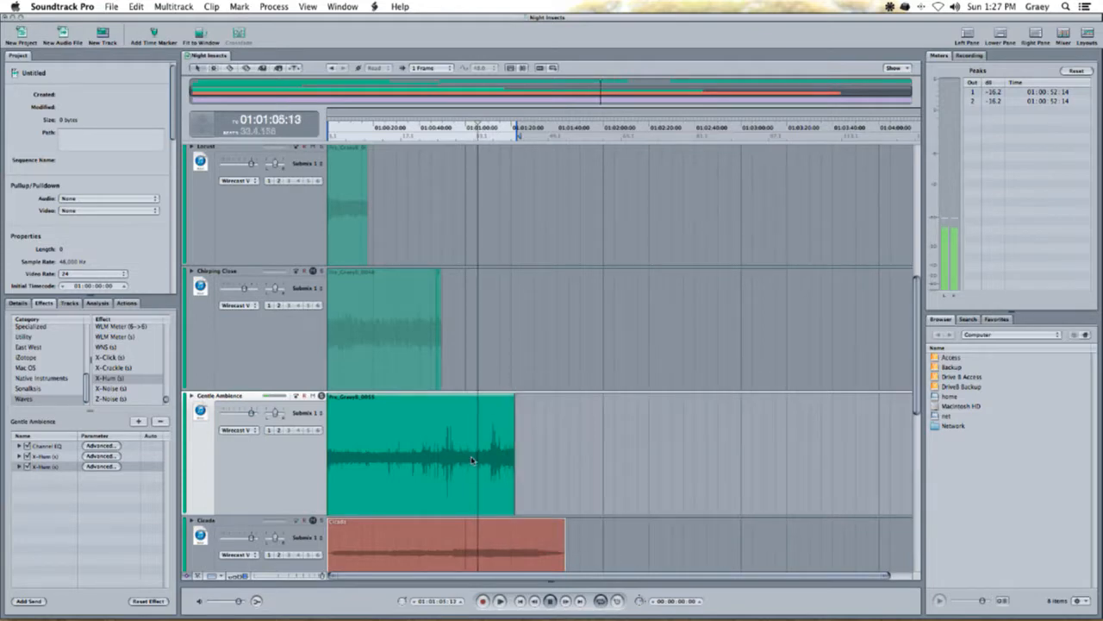
- Audition Gentle Ambience from about 01:00:21 and 01:00:40, examining the noisy section around 01:00:52 more closely
left_click(376, 135)
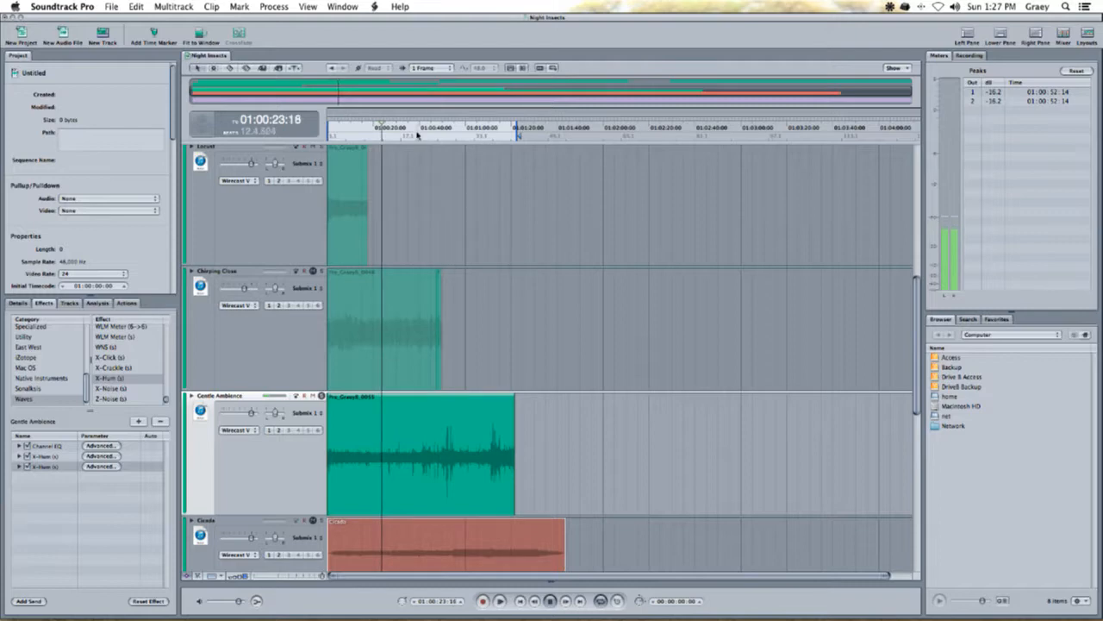
left_click(418, 136)
scroll(447, 463, "down", 1)
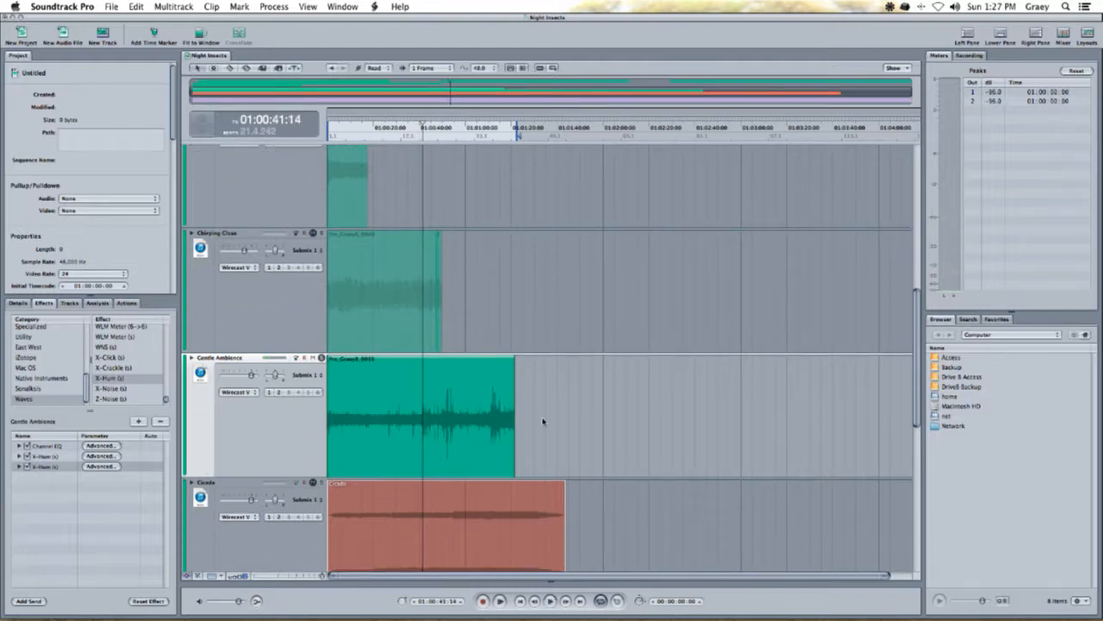
key("space")
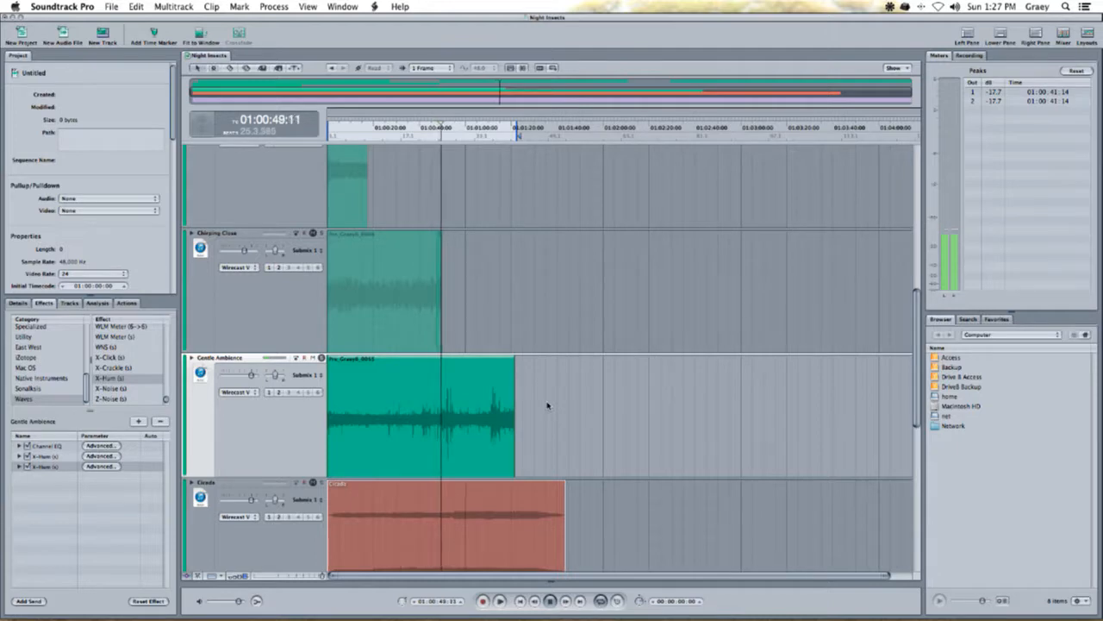
key("super+equal")
key("super+equal")
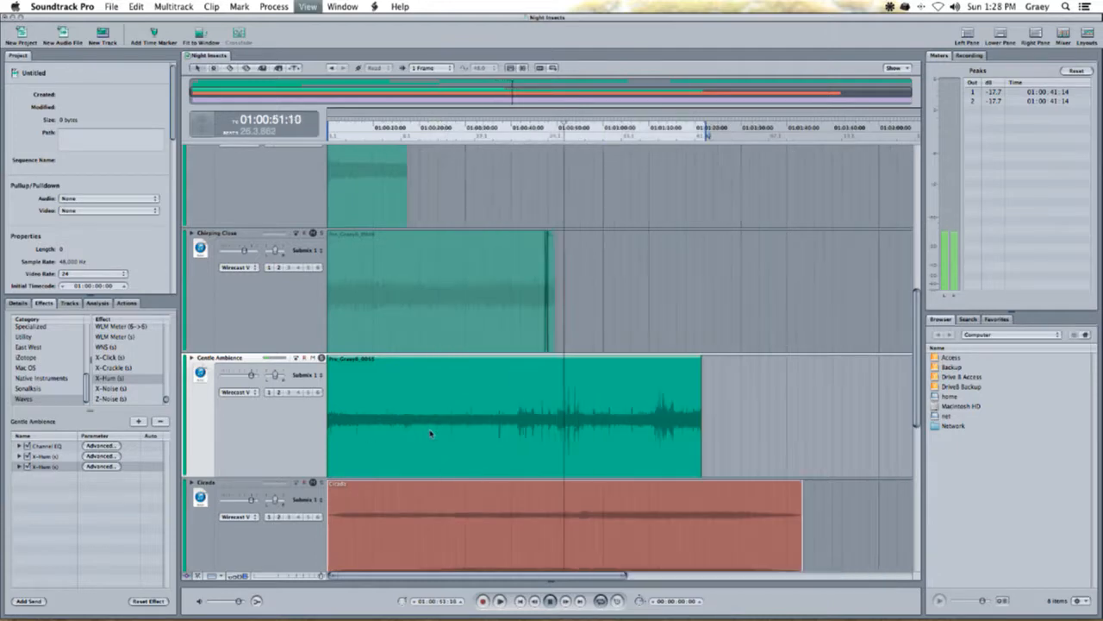
key("super+equal")
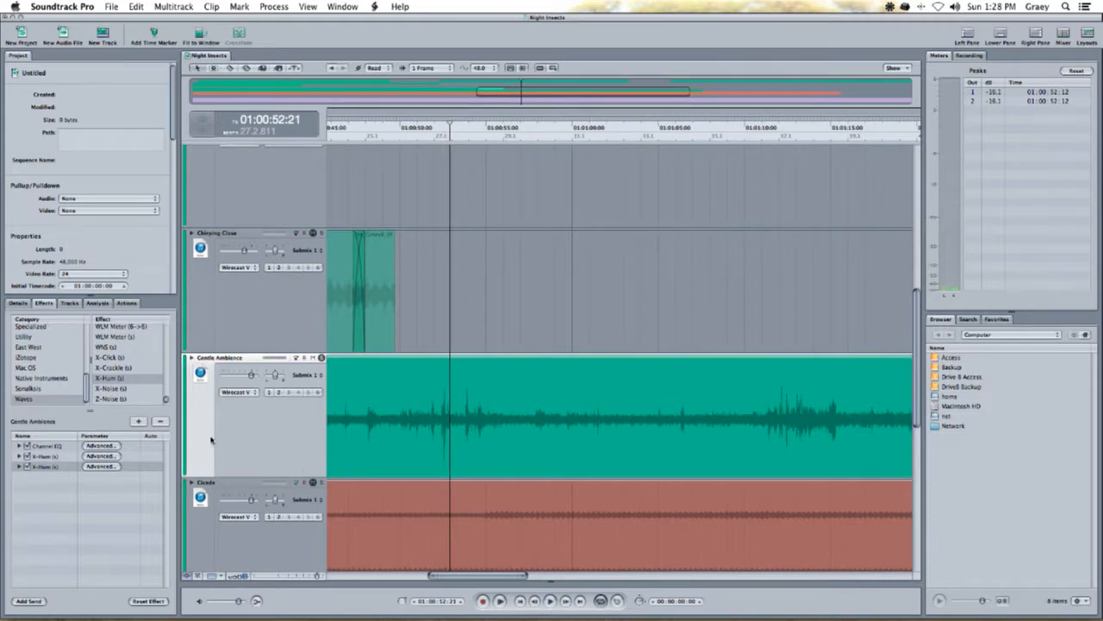
- In Gentle Ambience's Channel EQ, cut the low shelf by 6 dB with a Q of 2.00 and lower the 3500 Hz band slightly
left_click(114, 446)
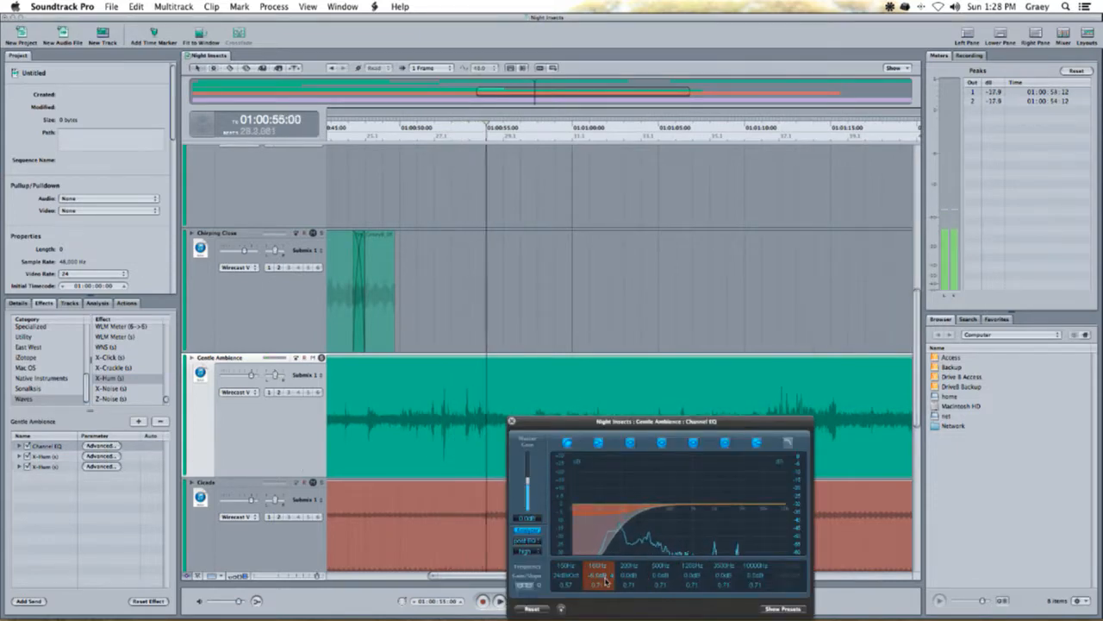
left_click_drag(602, 582, 598, 575)
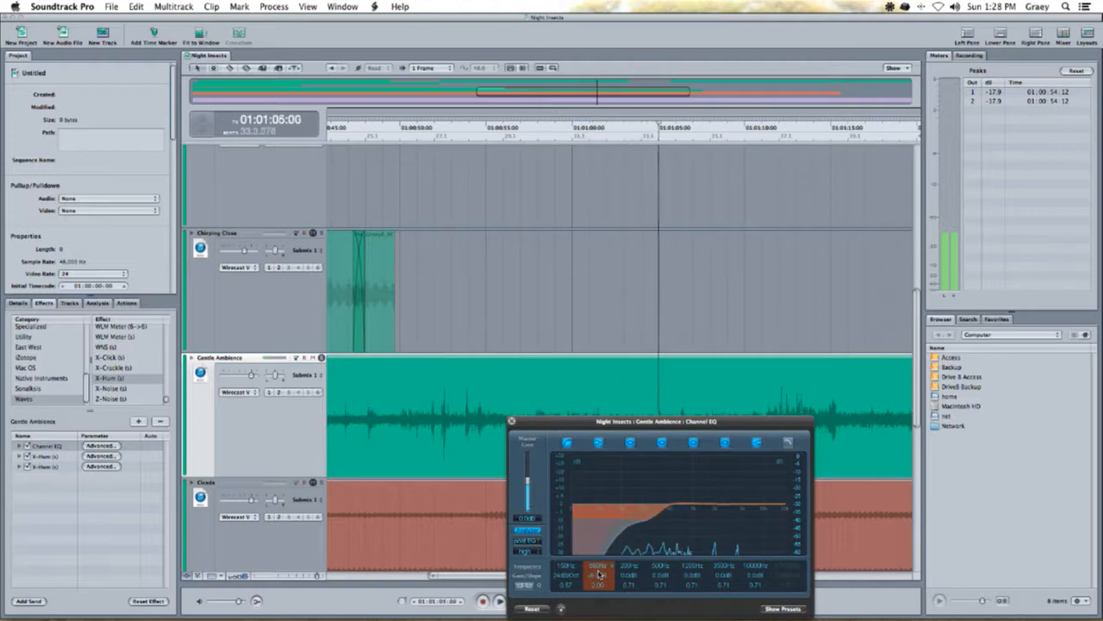
left_click(723, 576)
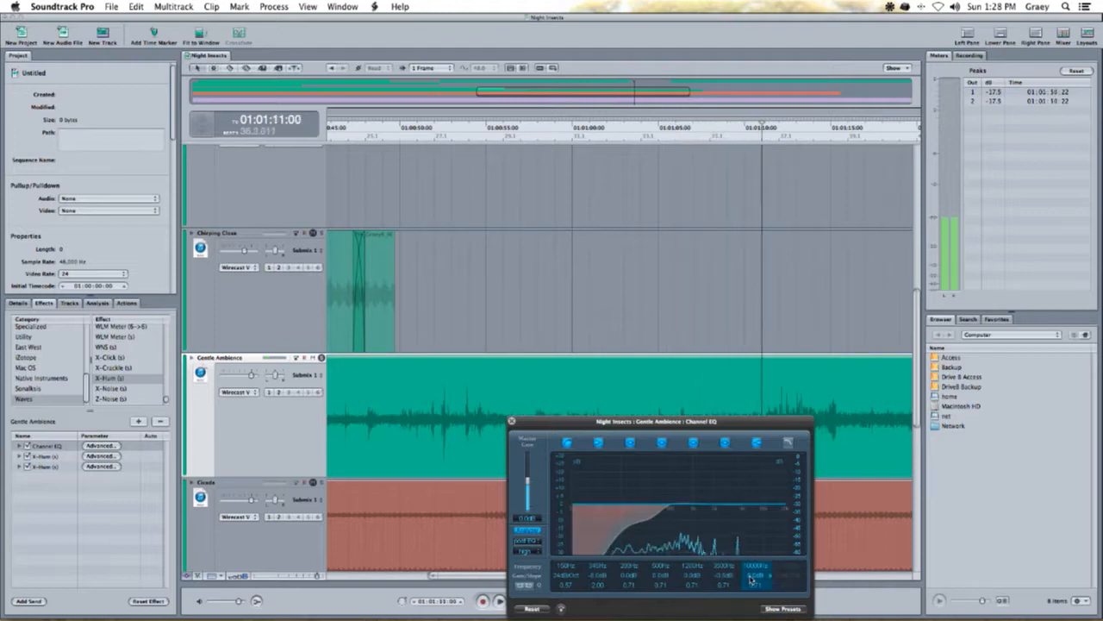
- Boost the Channel EQ's high shelf by about 6 dB at 7000 Hz during playback
key("space")
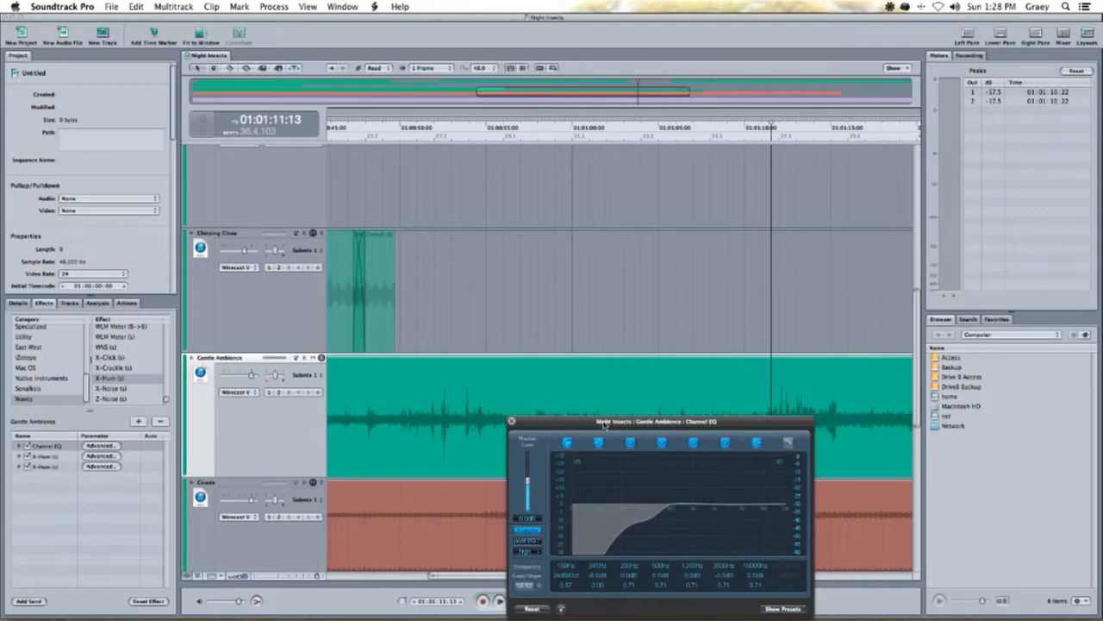
key("space")
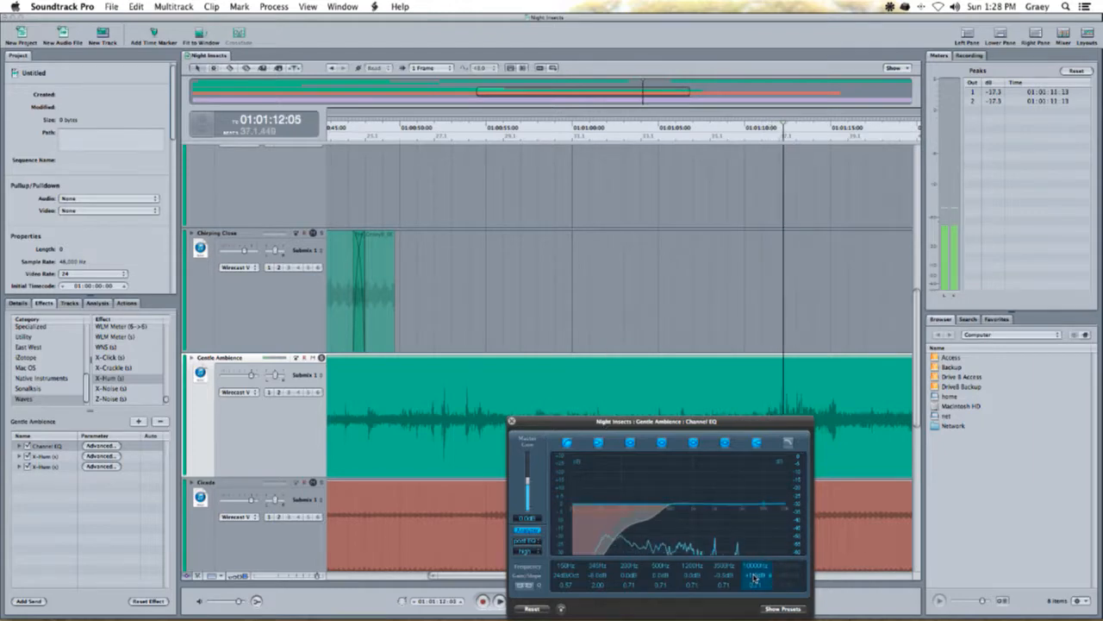
left_click_drag(756, 573, 759, 590)
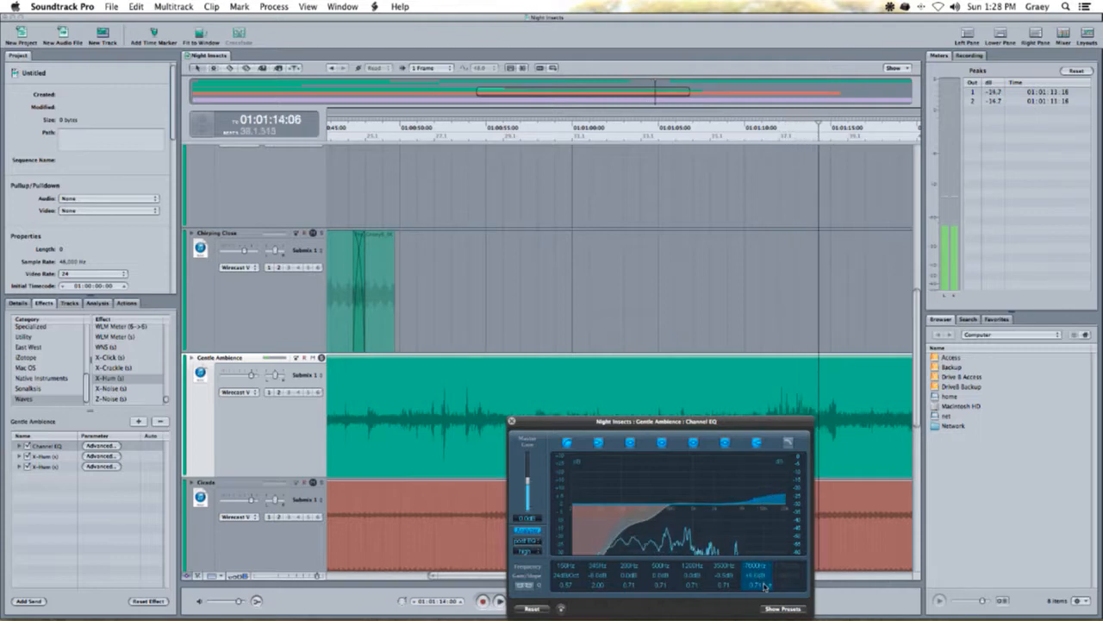
- Audition Gentle Ambience around 01:01:14 and from about 01:01:07, moving the Channel EQ window off the end of the waveform
key("space")
key("space")
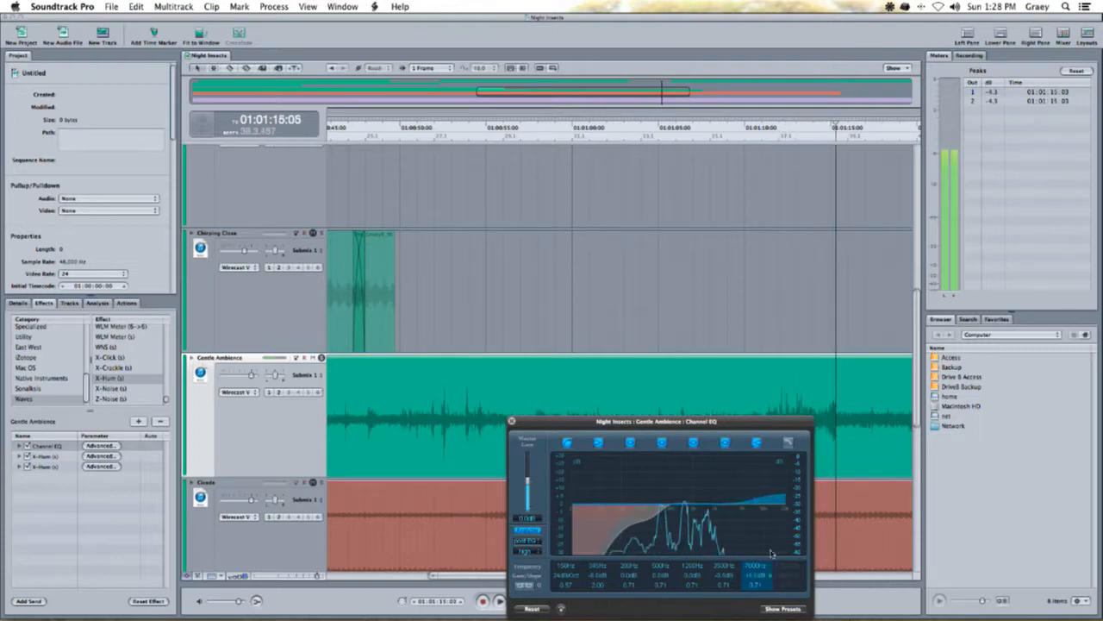
left_click(789, 140)
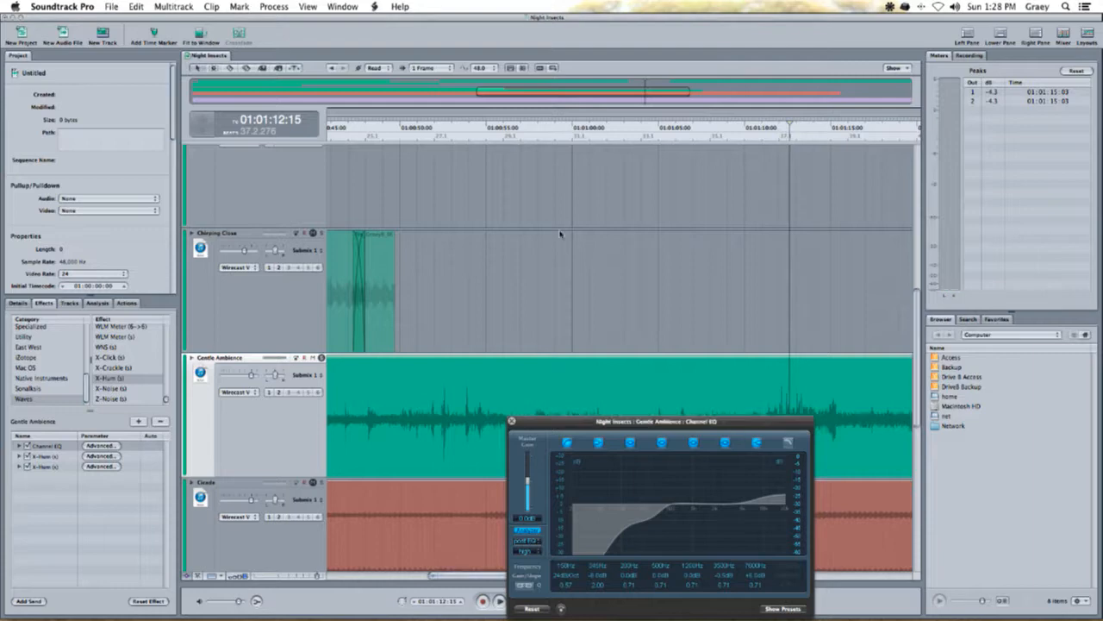
left_click_drag(675, 418, 488, 214)
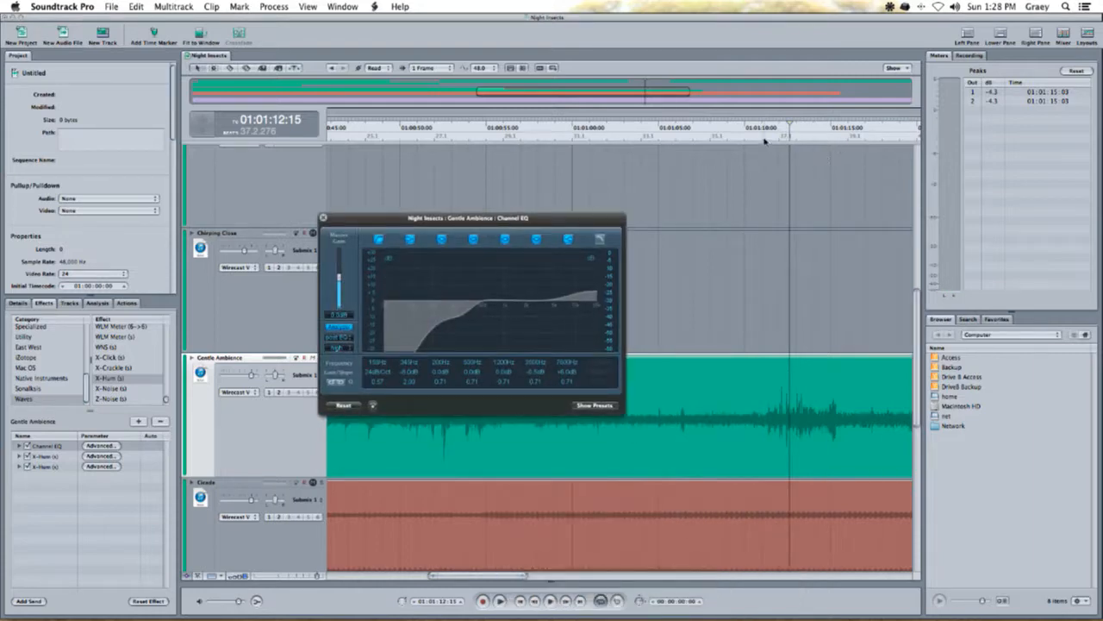
left_click(695, 131)
key("space")
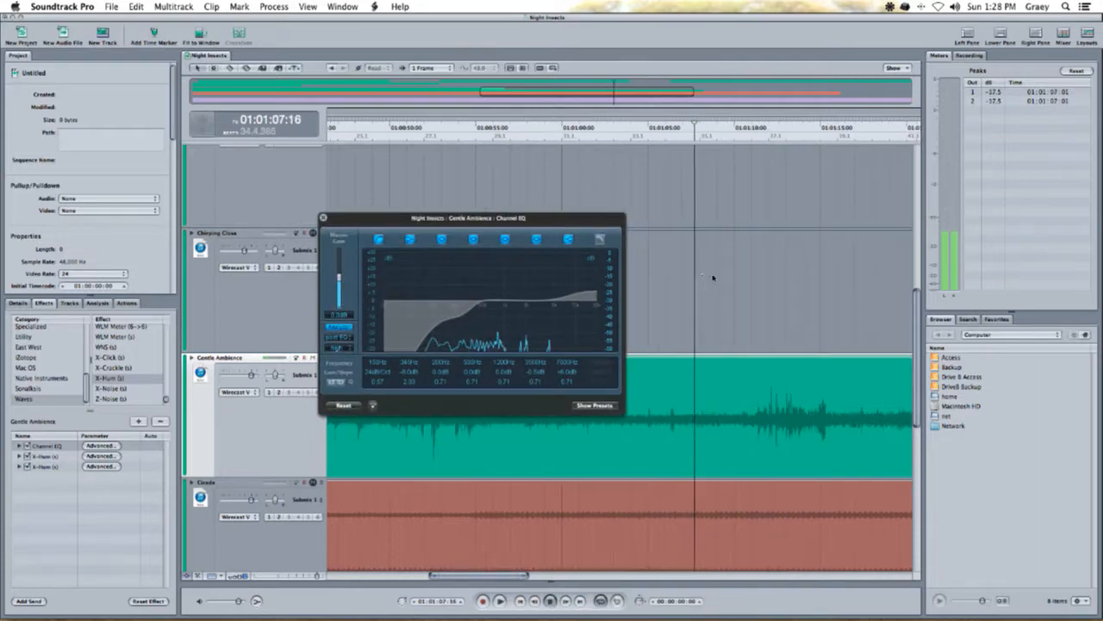
key("space")
- Locate the noisy passage near the end of Gentle Ambience and replay it from about 01:01:11
scroll(614, 155, "left", 4)
left_click(621, 132)
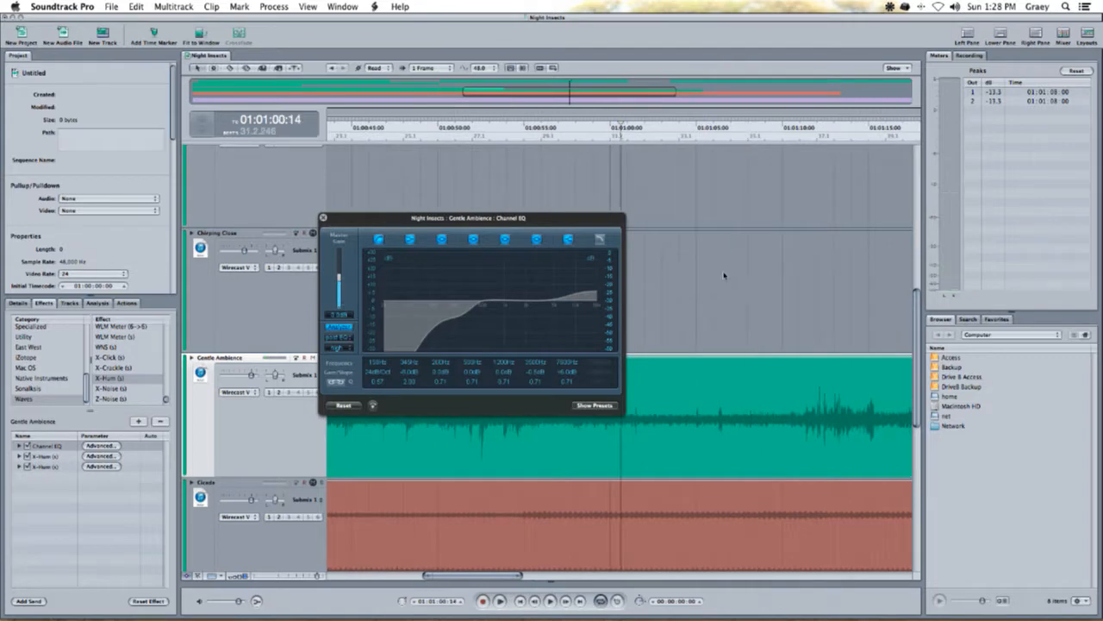
left_click(678, 137)
left_click(705, 136)
left_click(719, 136)
scroll(806, 135, "right", 2)
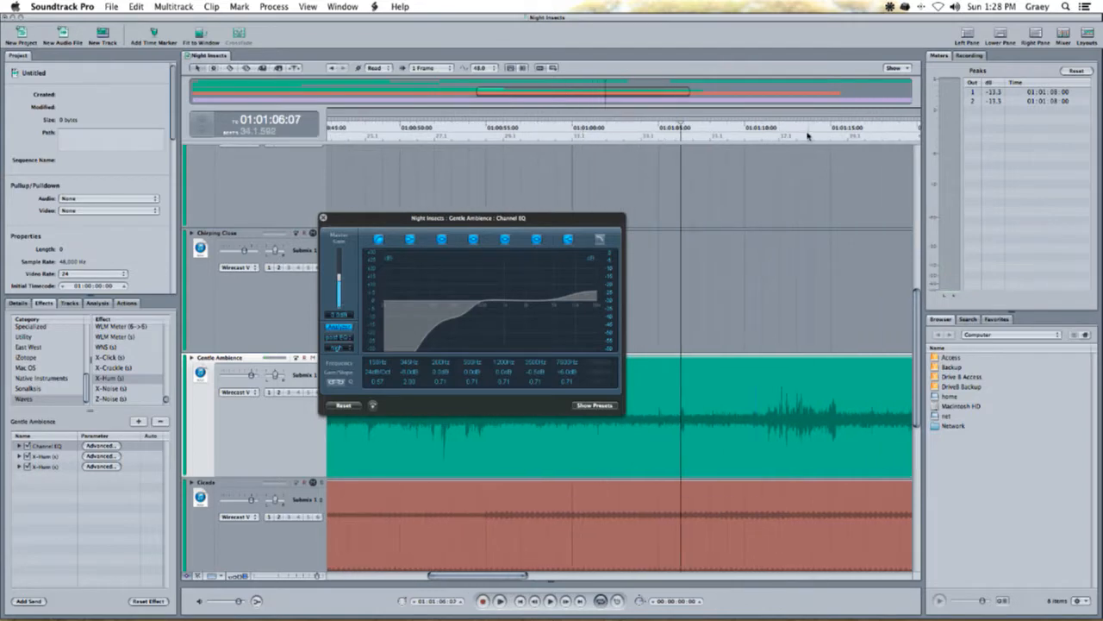
left_click(800, 135)
left_click(788, 135)
left_click(776, 135)
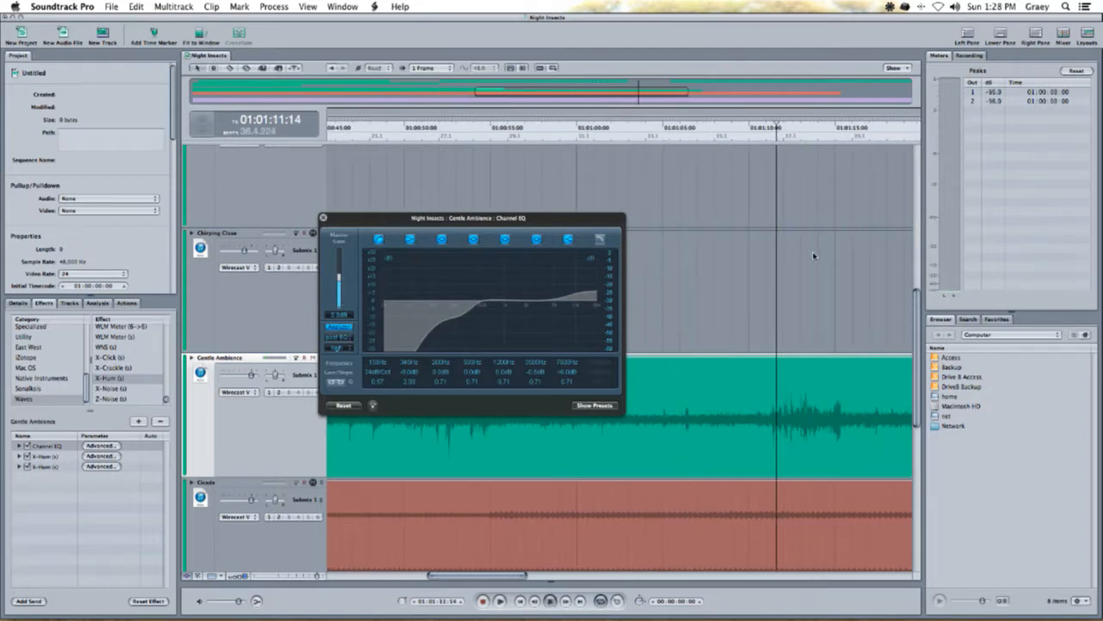
key("space")
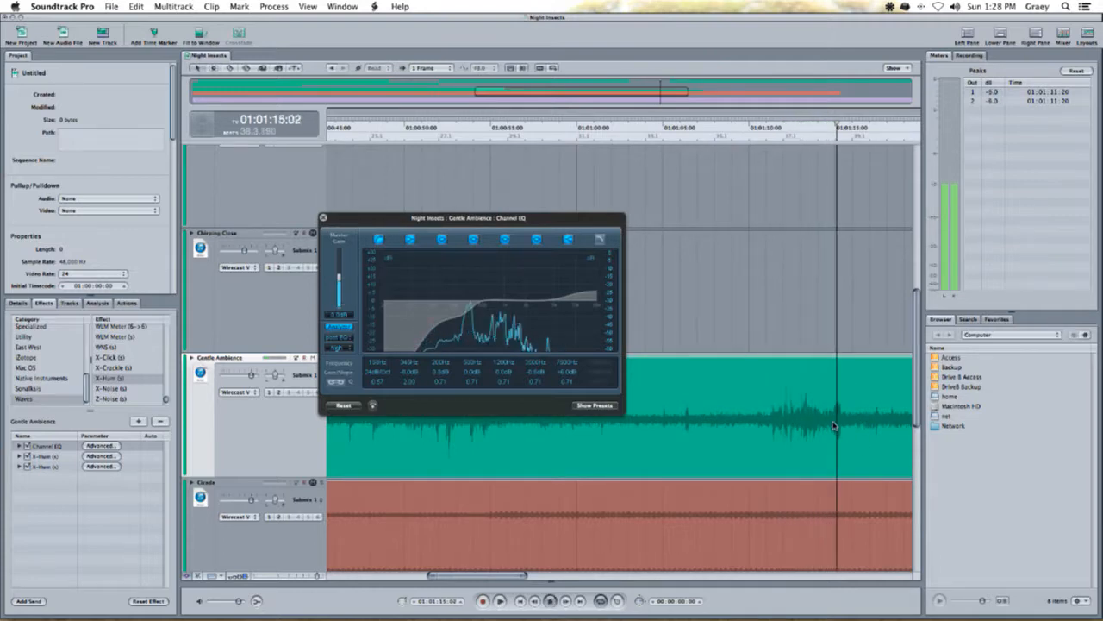
key("space")
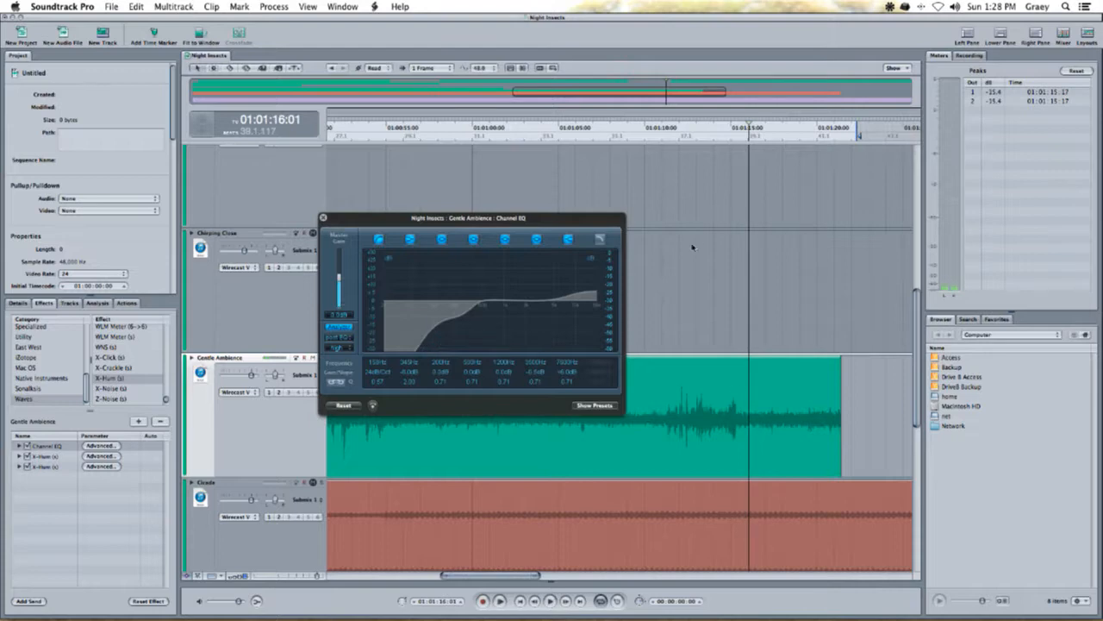
- Replay Gentle Ambience from about 01:01:03 and split the clip at about 01:01:04, ahead of the noisy ending
scroll(774, 397, "left", 5)
left_click(702, 136)
key("space")
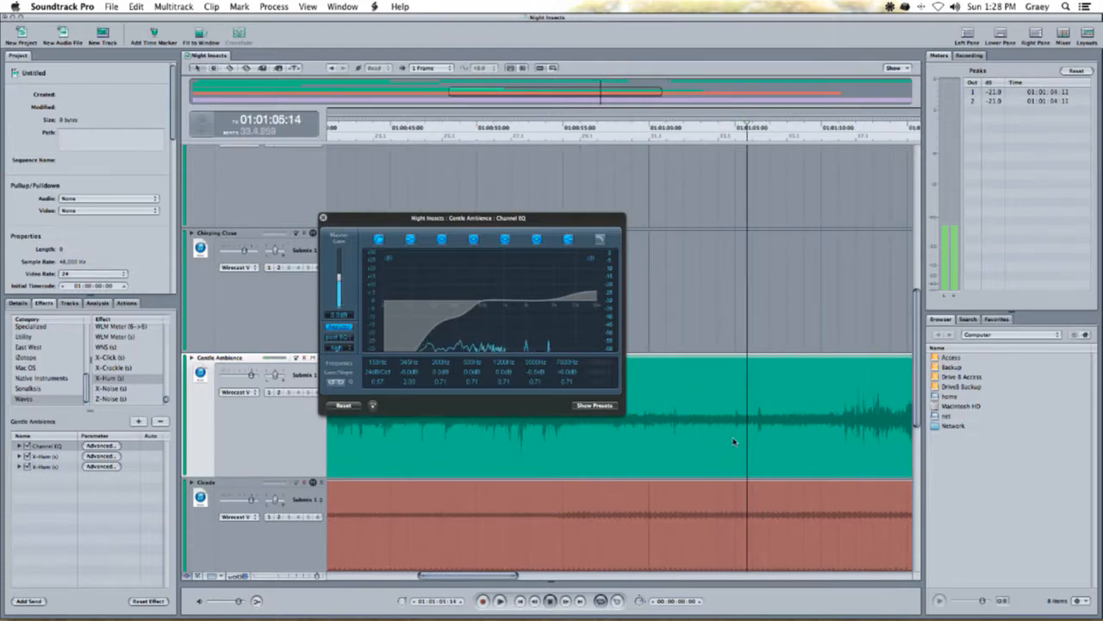
left_click(730, 423)
key("a")
left_click(788, 390)
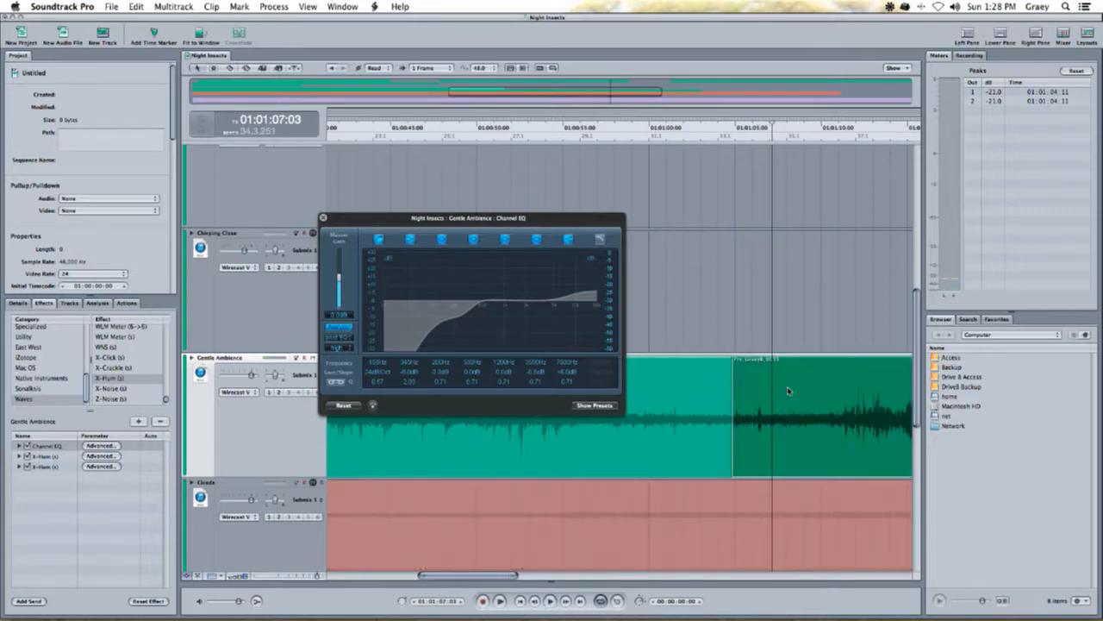
- Audition the split-off end section between about 01:01:11 and 01:01:14 and delete it from Gentle Ambience
scroll(800, 398, "right", 5)
scroll(750, 405, "left", 1)
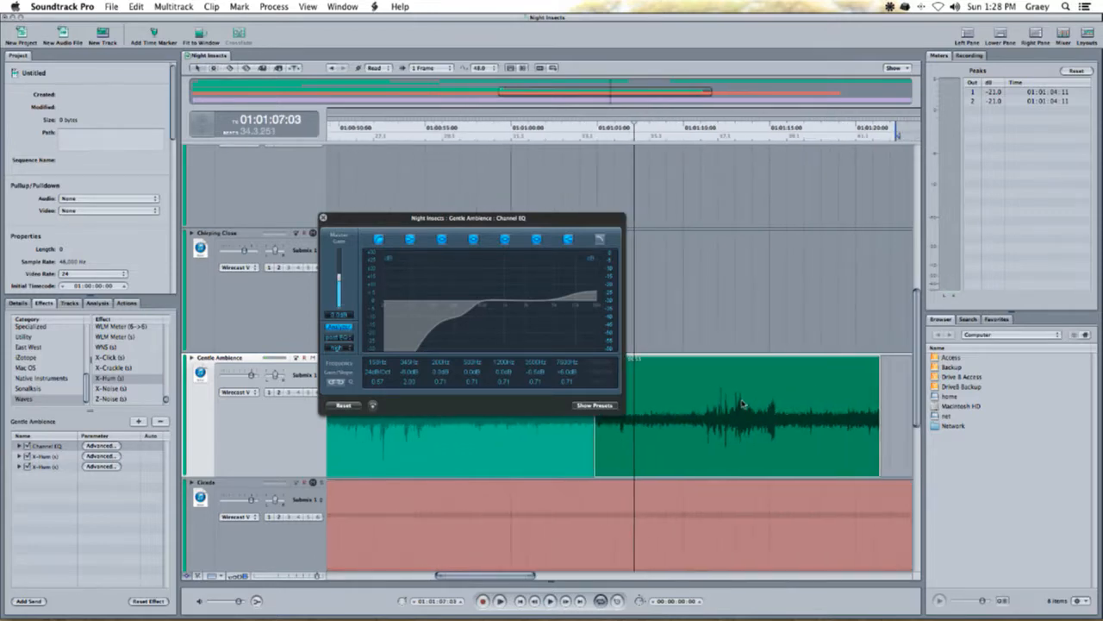
left_click(761, 127)
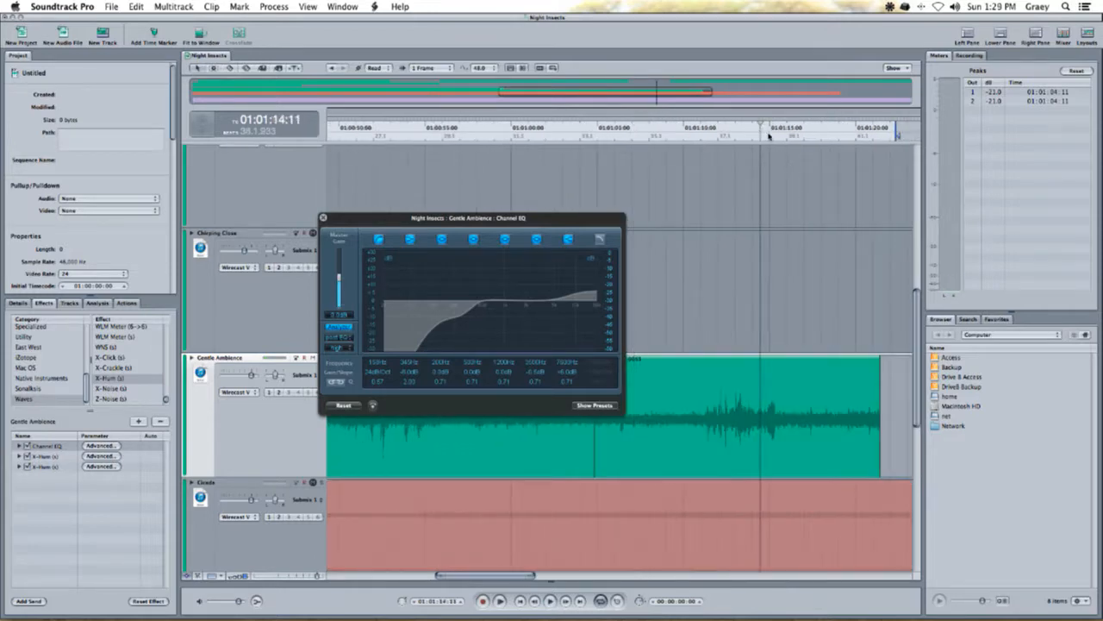
key("space")
left_click(741, 136)
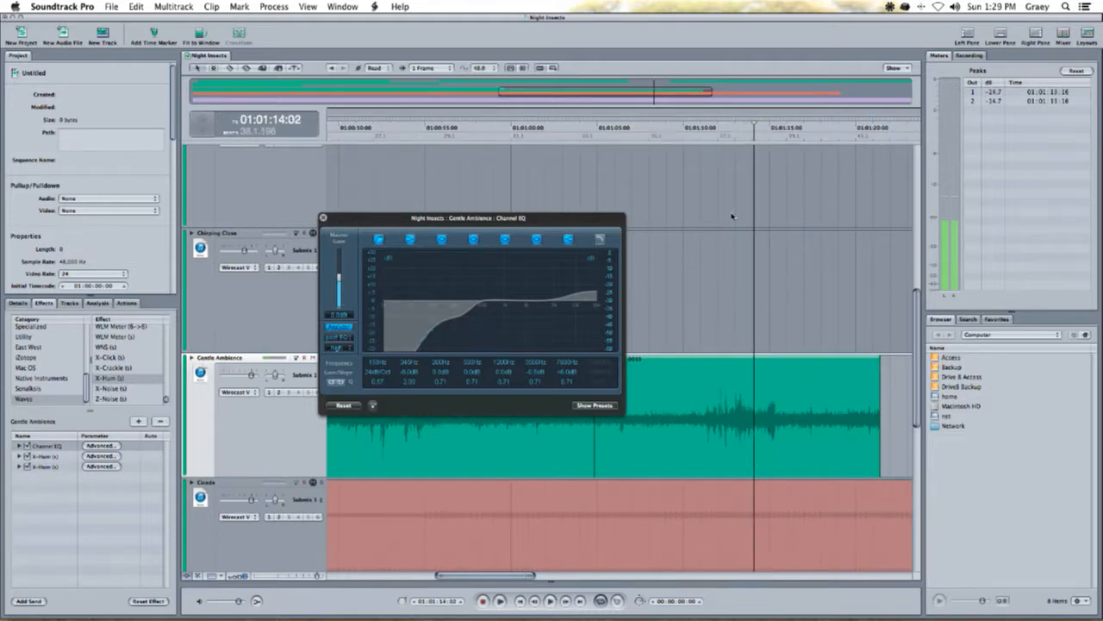
left_click(711, 138)
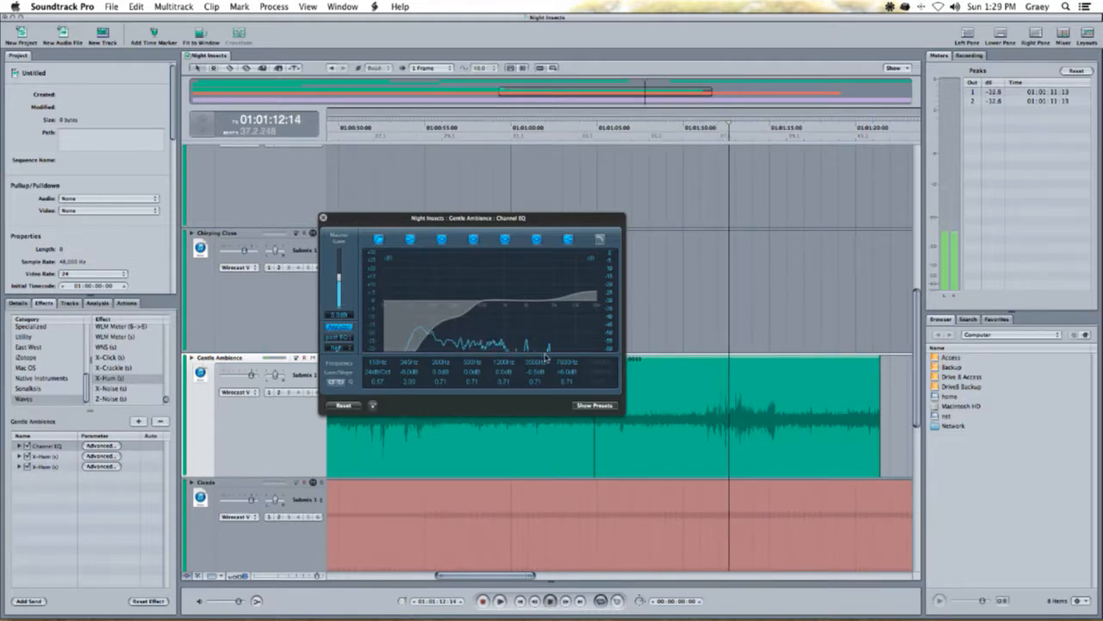
left_click(705, 384)
key("space")
key("Delete")
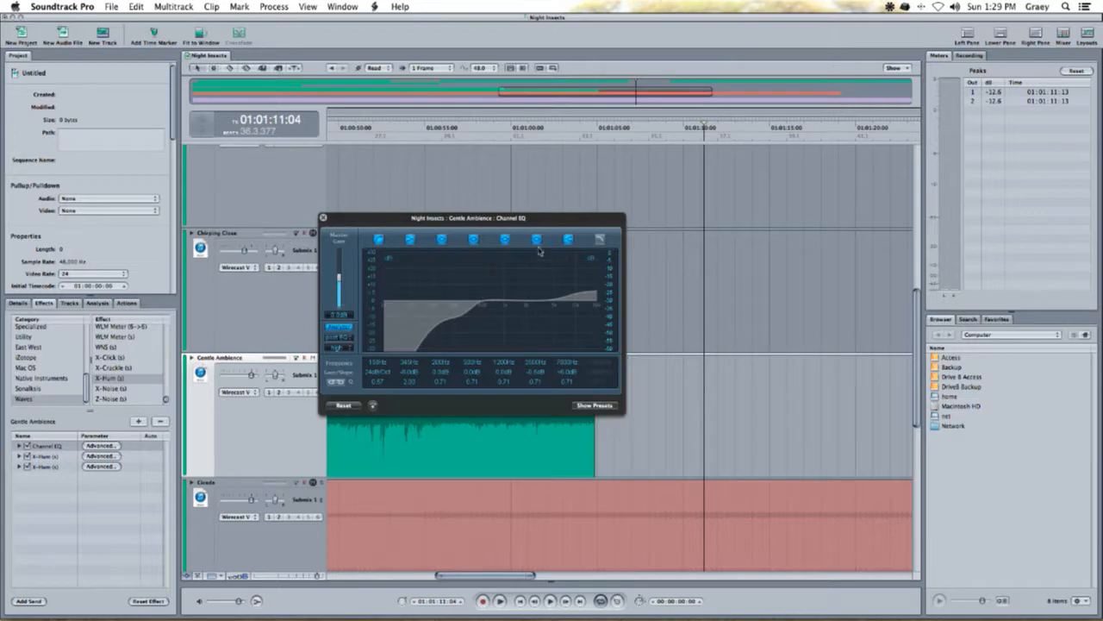
- Audition the trimmed Gentle Ambience clip from near its beginning and again from about 01:00:38
left_click_drag(544, 227, 719, 200)
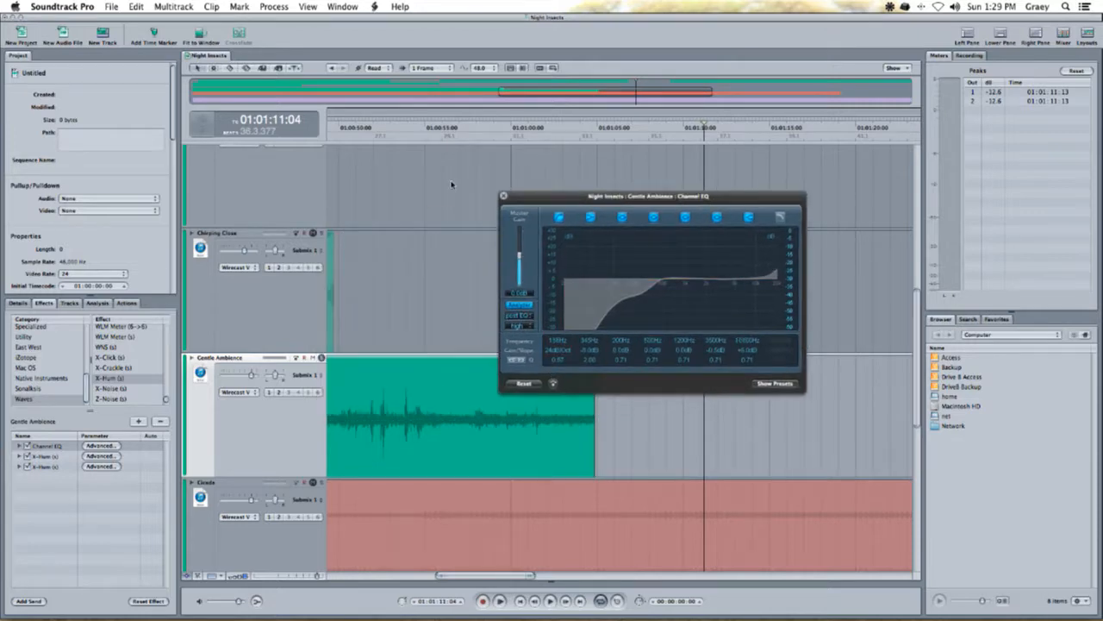
scroll(450, 183, "left", 10)
left_click(422, 136)
key("super+minus")
key("super+minus")
key("super+minus")
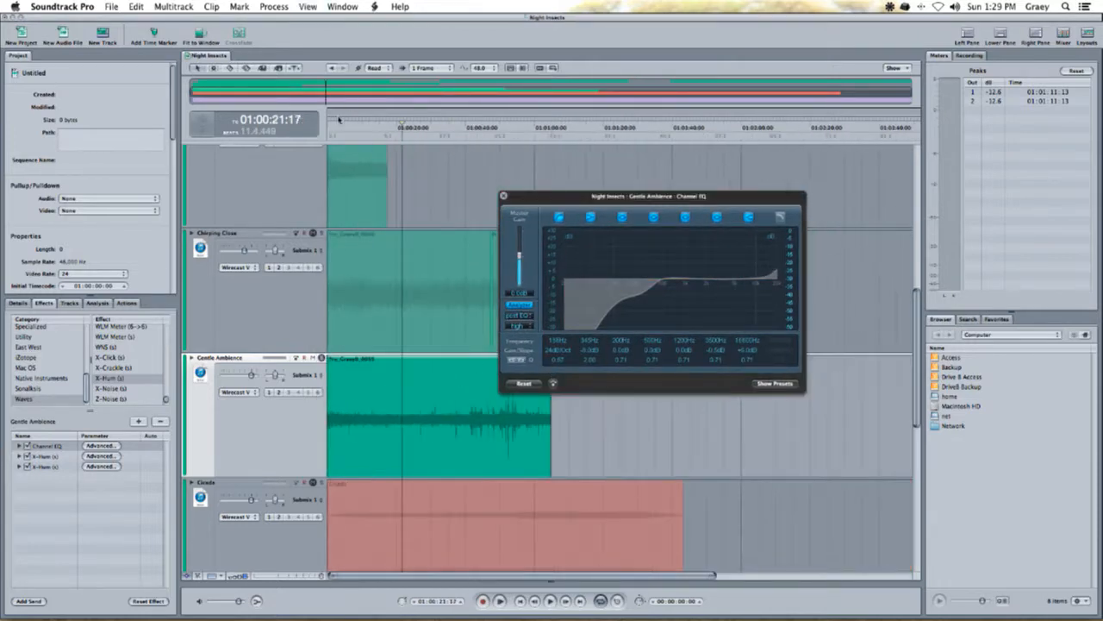
left_click(342, 144)
key("space")
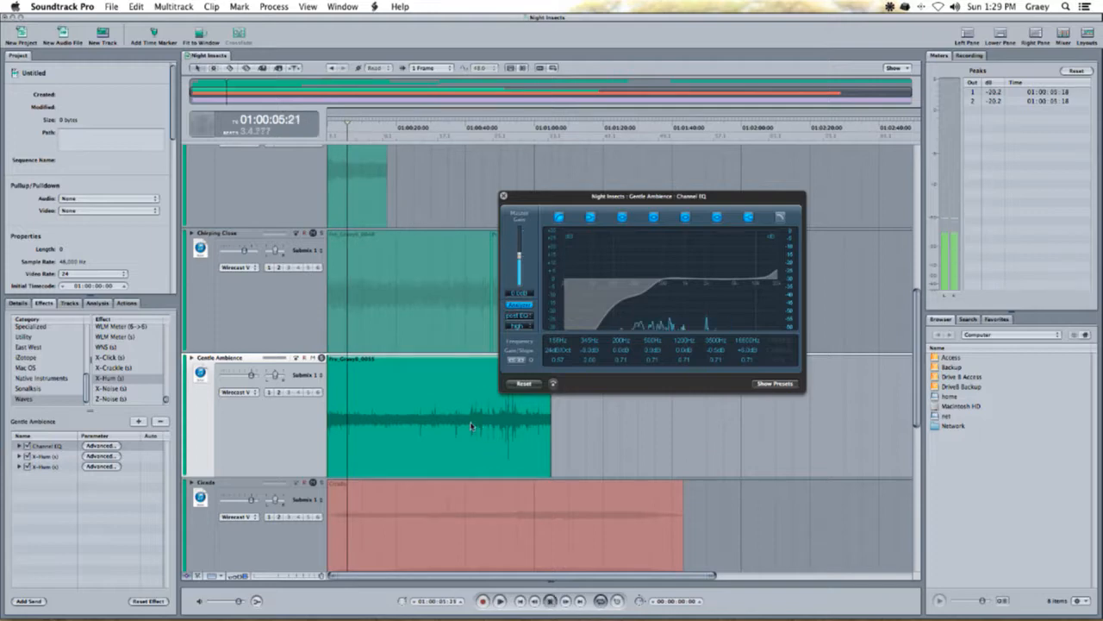
left_click(461, 134)
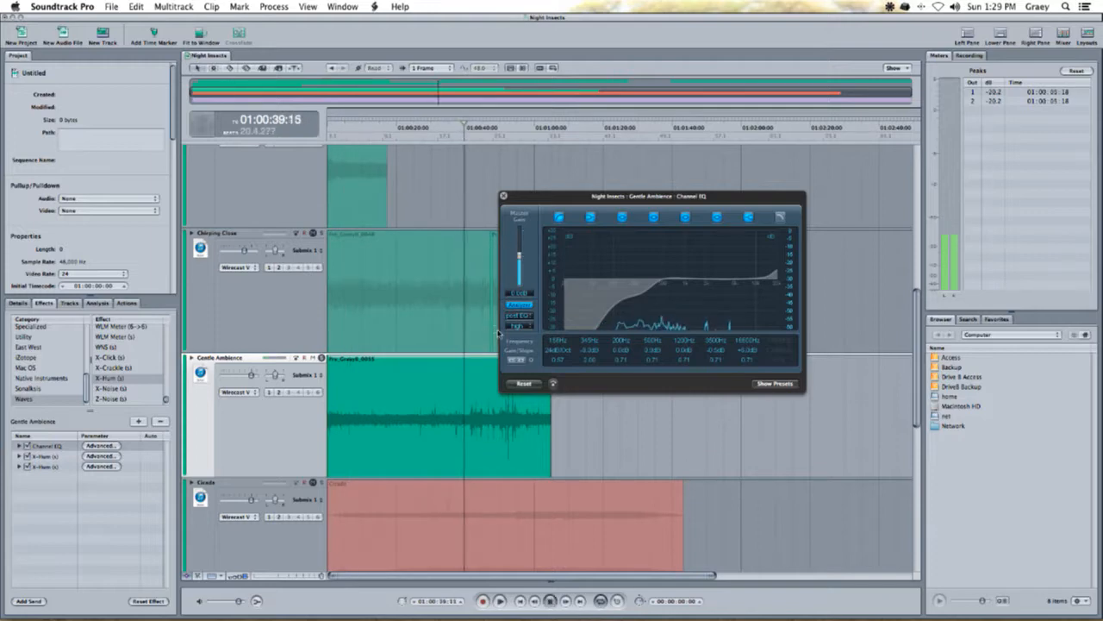
- Raise the Channel EQ's low-cut and low-shelf frequencies slightly and switch off its high-shelf band
left_click(593, 339)
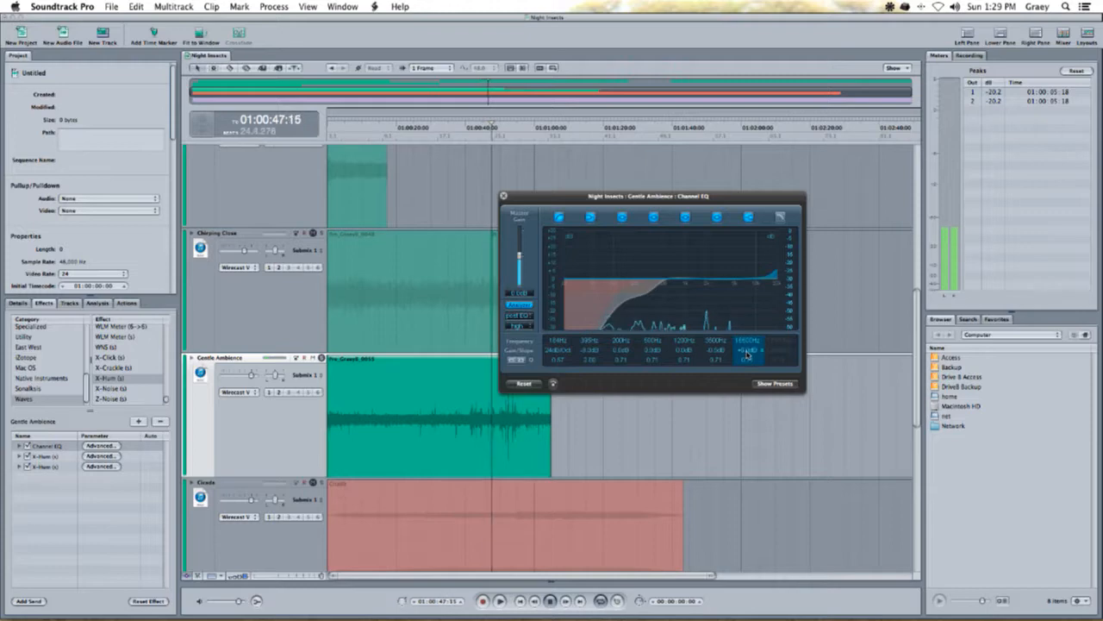
mouse_move(747, 344)
left_mouse_down()
mouse_move(775, 437)
mouse_move(749, 350)
left_mouse_up()
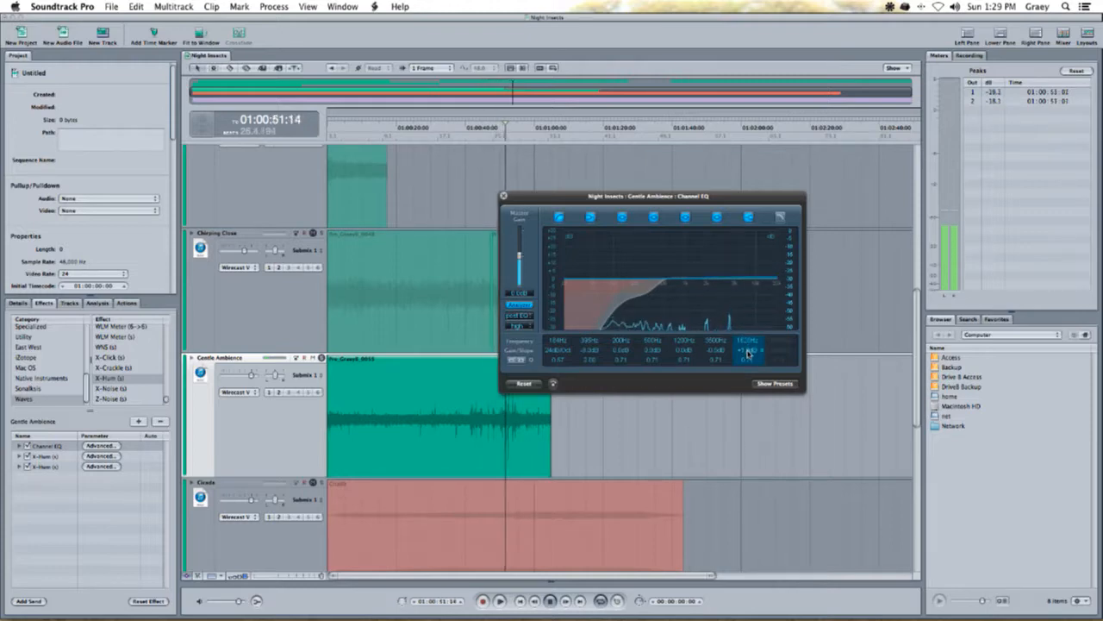
left_click(748, 216)
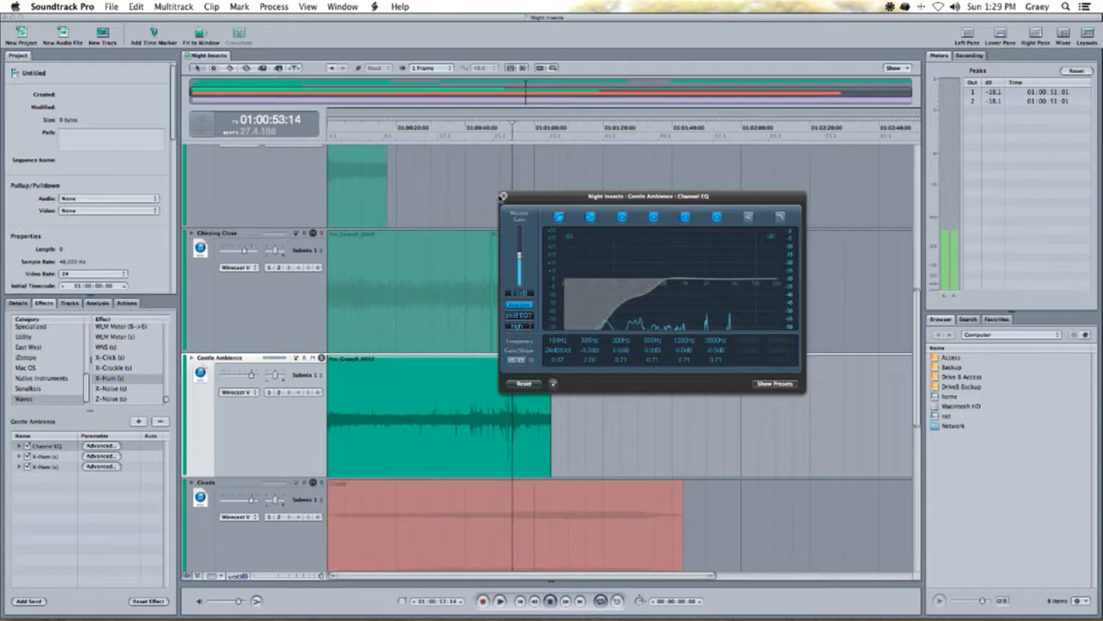
left_click(503, 197)
- Cut out the noisy part of Gentle Ambience between about 01:00:51 and 01:00:54
key("super+minus")
key("super+equal")
key("super+equal")
key("super+equal")
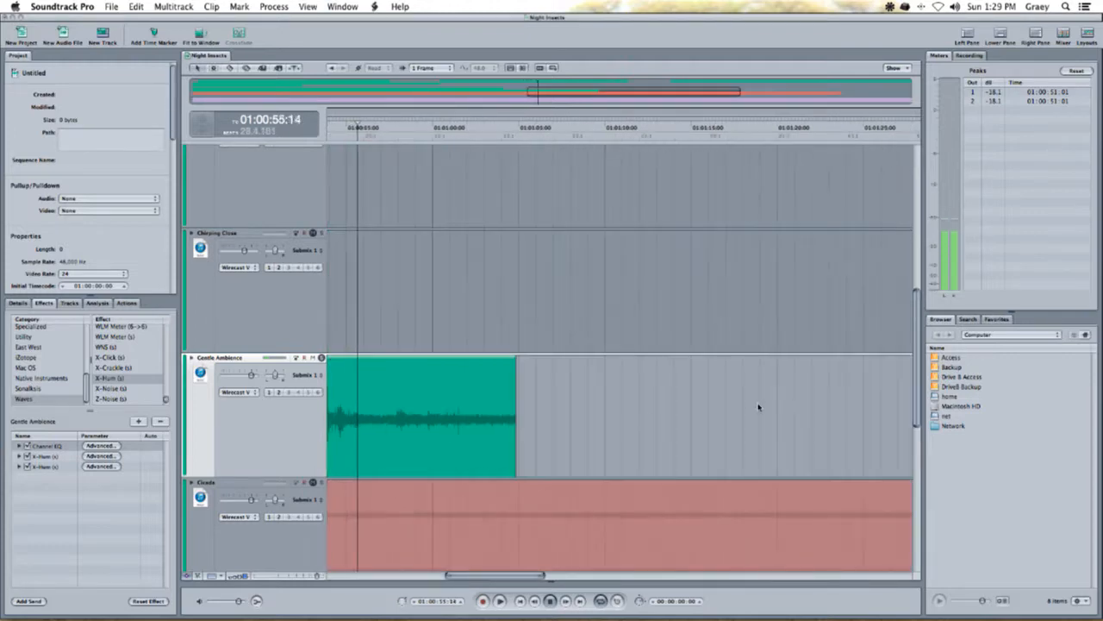
key("space")
scroll(437, 426, "left", 5)
key("b")
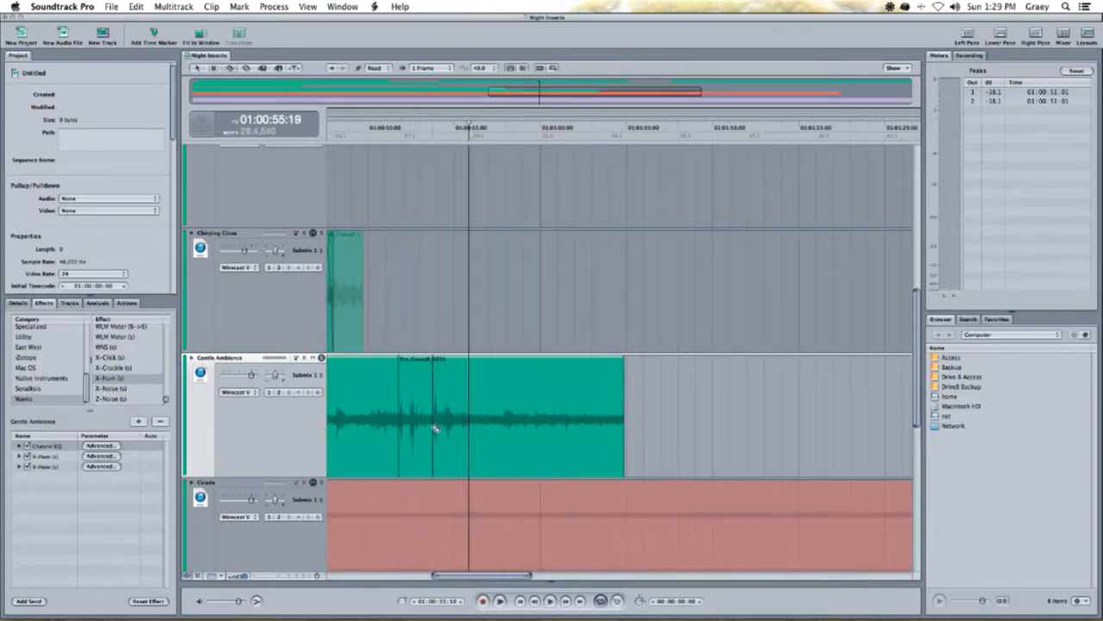
left_click(422, 426)
key("Delete")
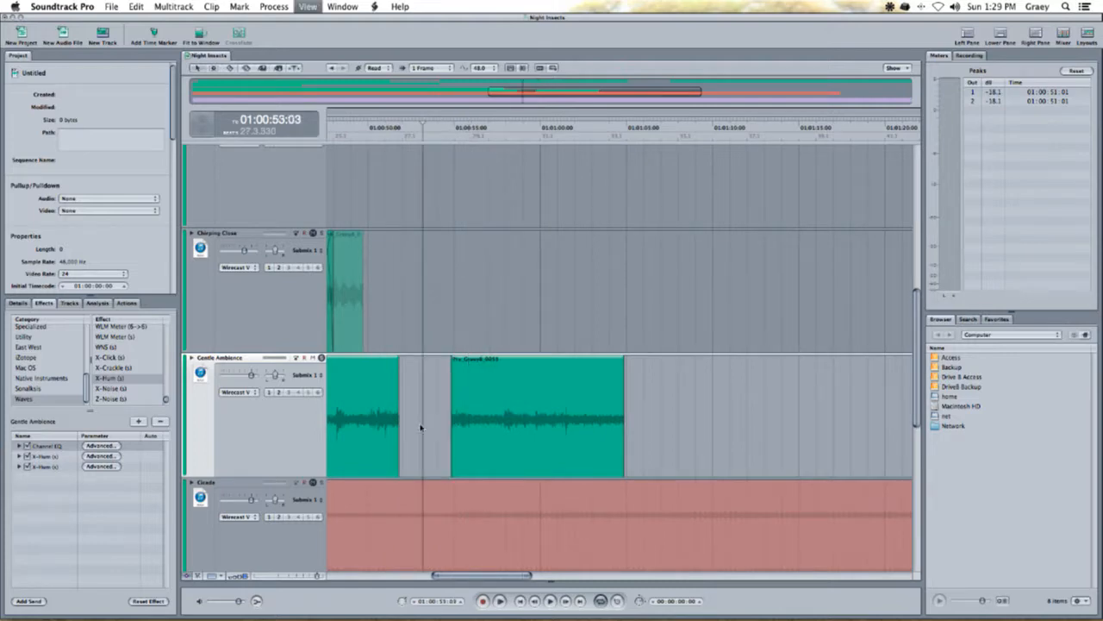
- Slide the trailing Gentle Ambience clip back to about 01:00:43 so it crossfades with the preceding clip, and audition the join
key("super+minus")
left_click(669, 424)
left_click_drag(669, 423, 556, 436)
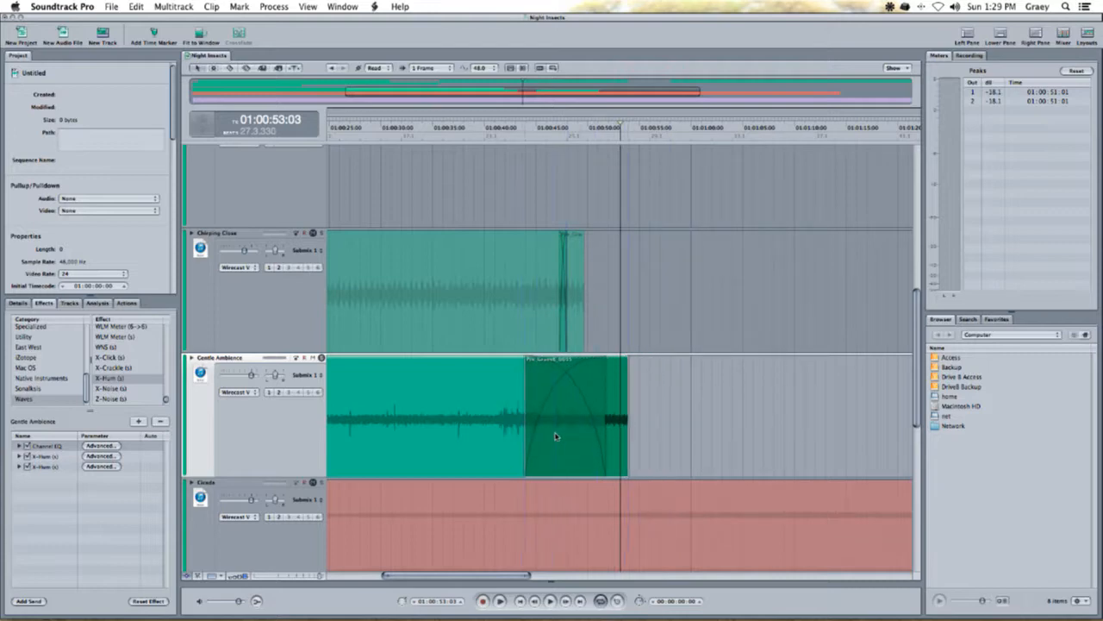
scroll(556, 436, "right", 1)
left_click(471, 131)
key("space")
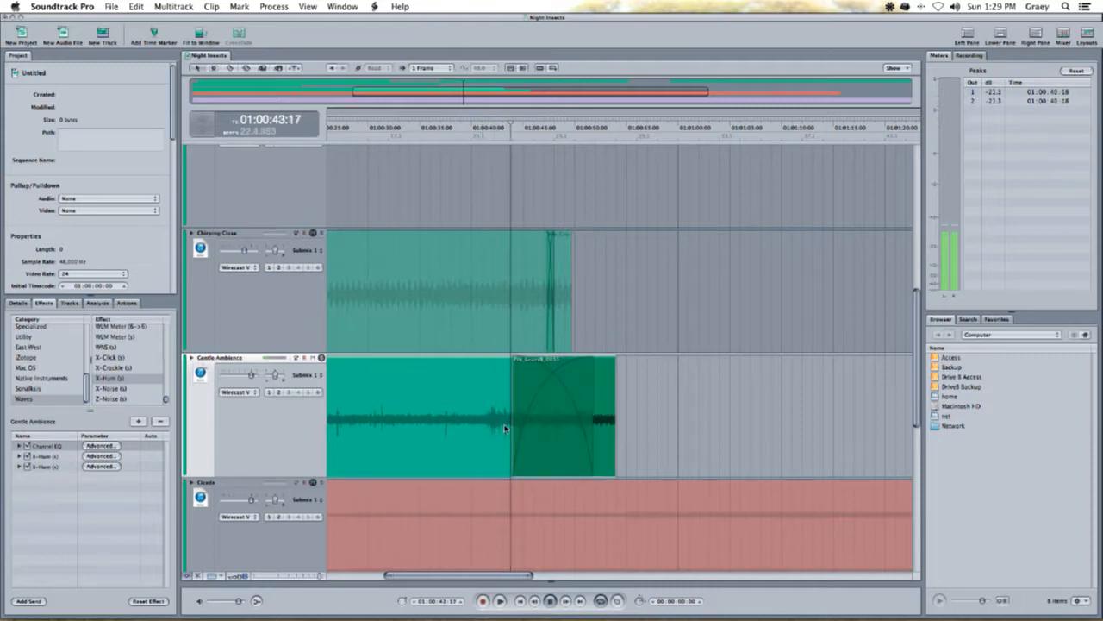
- Replay Gentle Ambience from about 01:00:24 and cut out the short noise spike at about 01:00:31
key("super+minus")
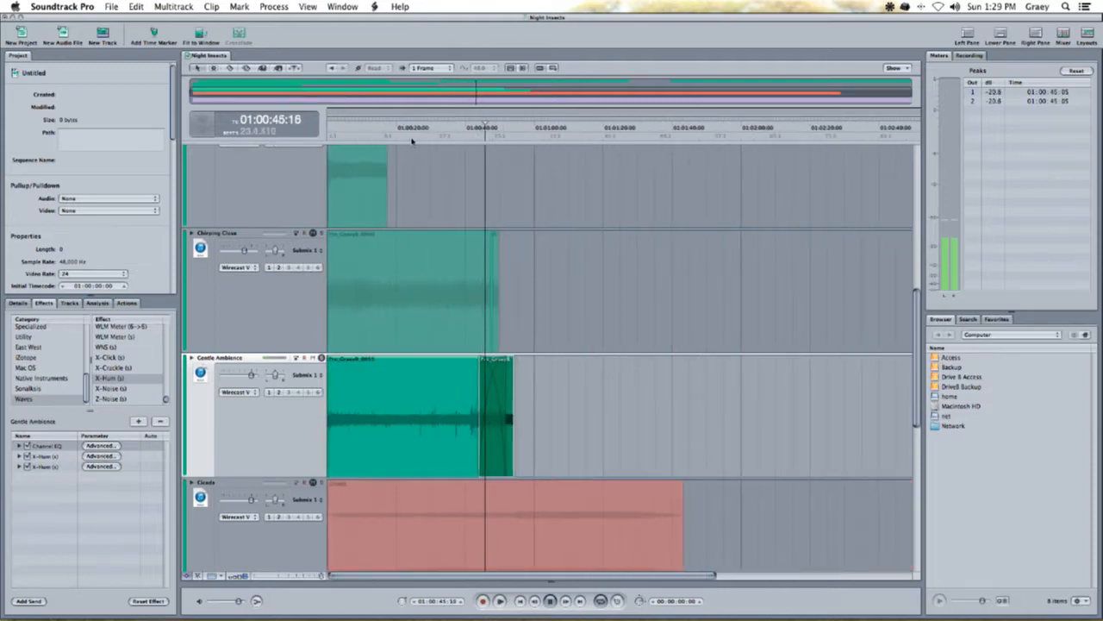
left_click(411, 139)
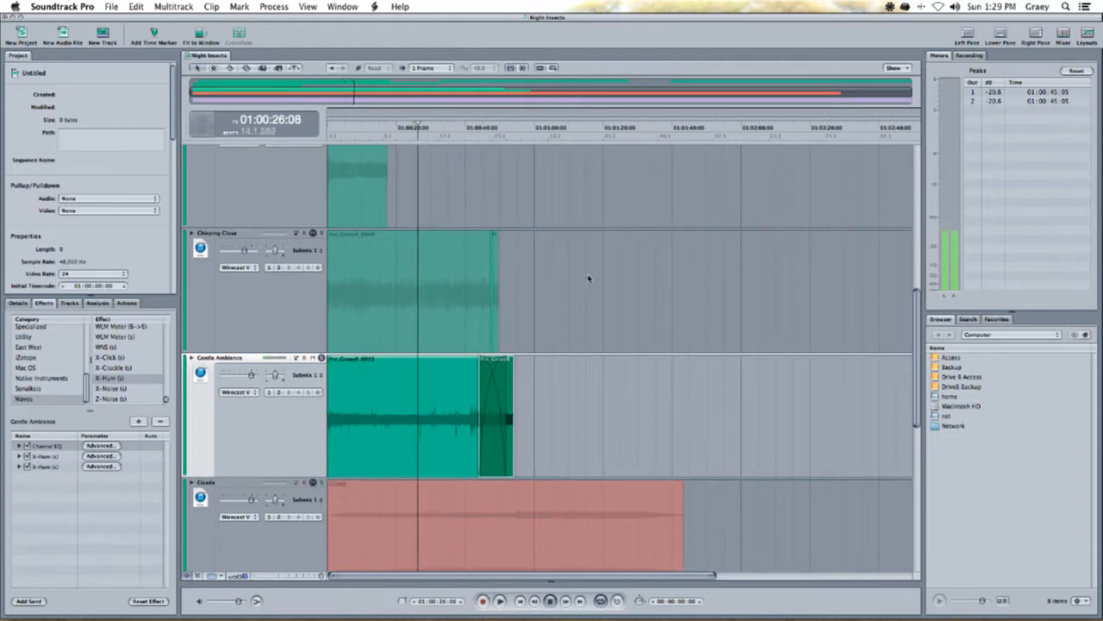
key("super+equal")
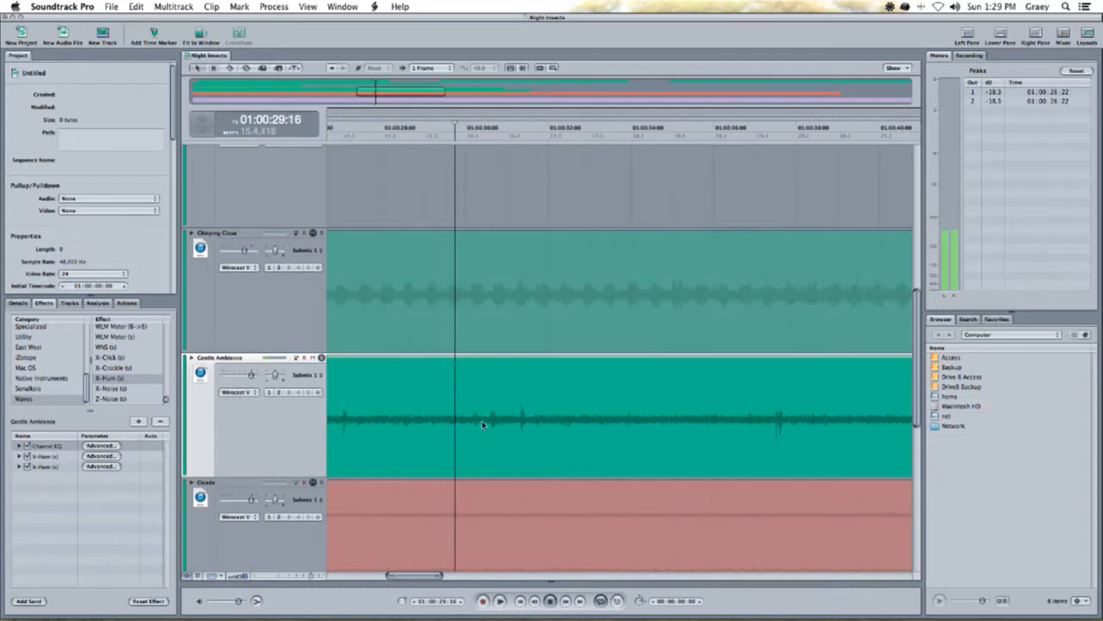
key("shift+super+equal")
key("shift+super+equal")
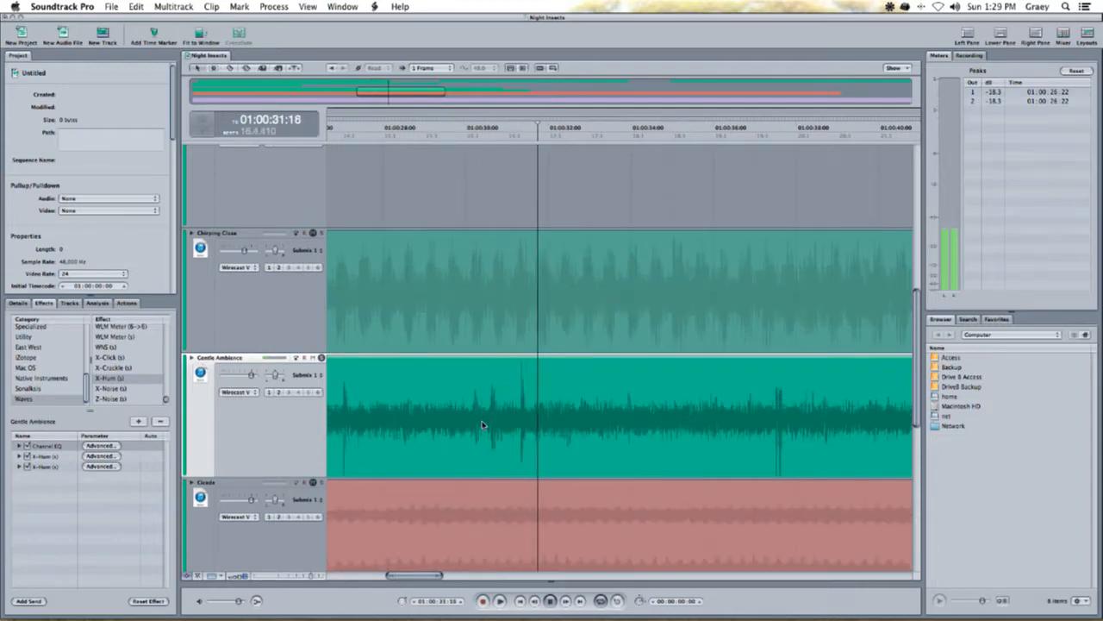
key("space")
key("b")
left_click(520, 417)
left_click(529, 418)
key("a")
left_click(524, 417)
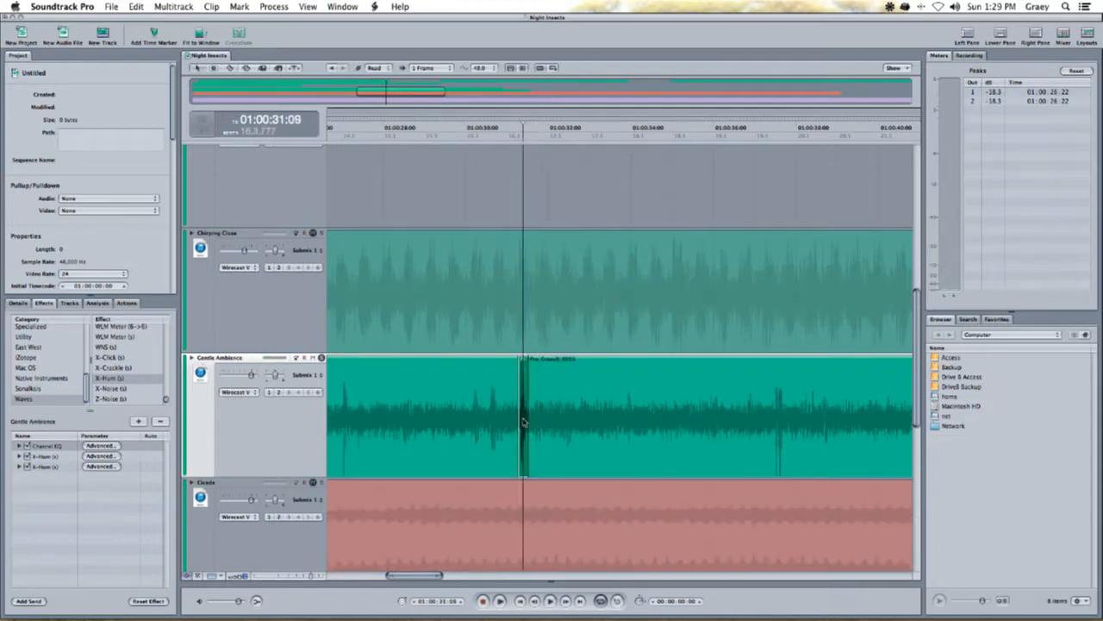
key("Delete")
- Audition Gentle Ambience around 01:00:37 and cut out the short noise spike there
key("space")
left_click(775, 128)
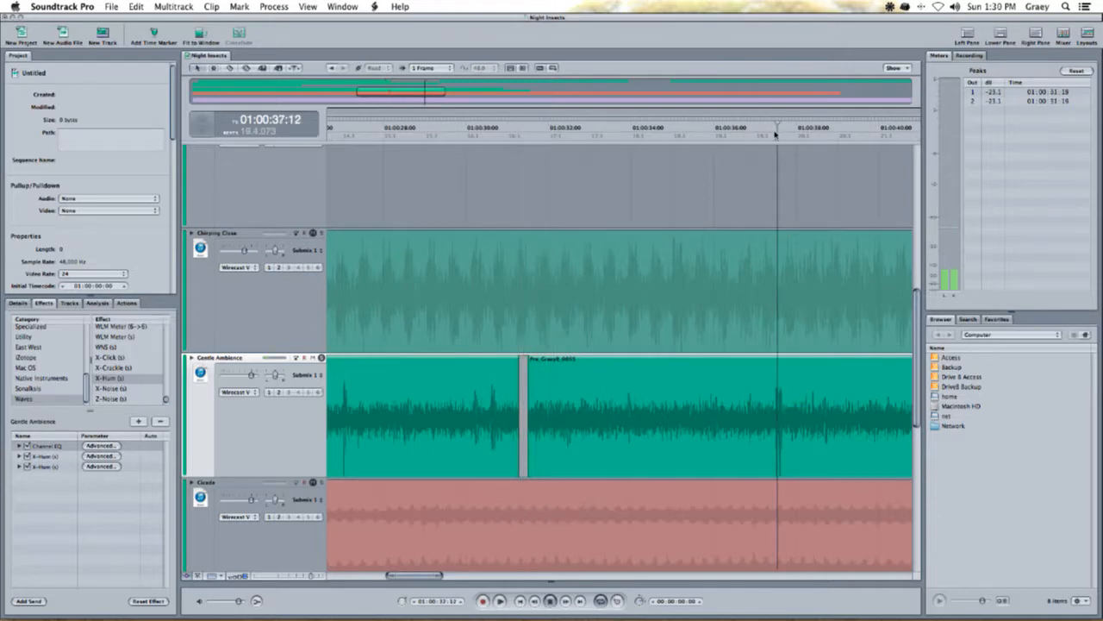
left_click(769, 129)
key("b")
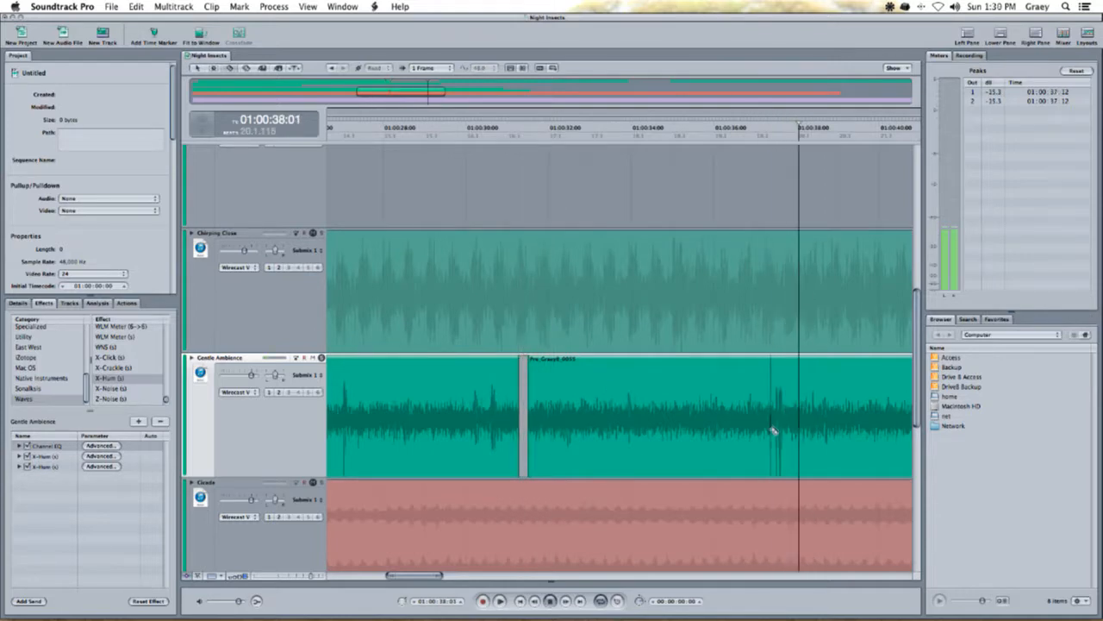
left_click(777, 426)
left_click(786, 423)
key("a")
left_click(783, 428)
key("Delete")
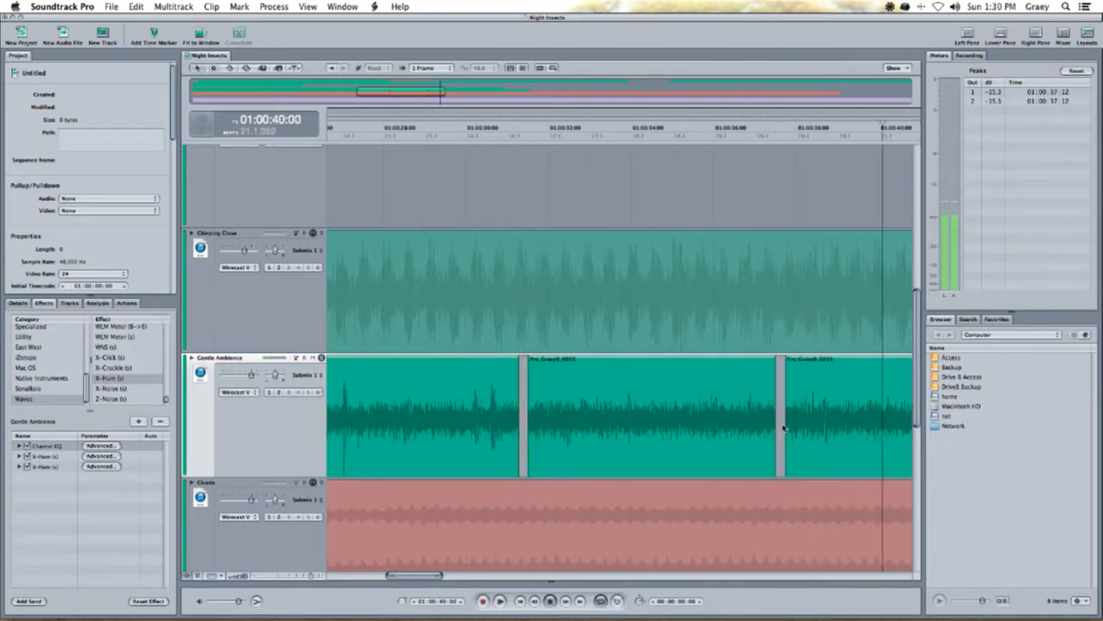
- Split Gentle Ambience at about 01:00:41 and delete all of the track's audio after the split
key("super+minus")
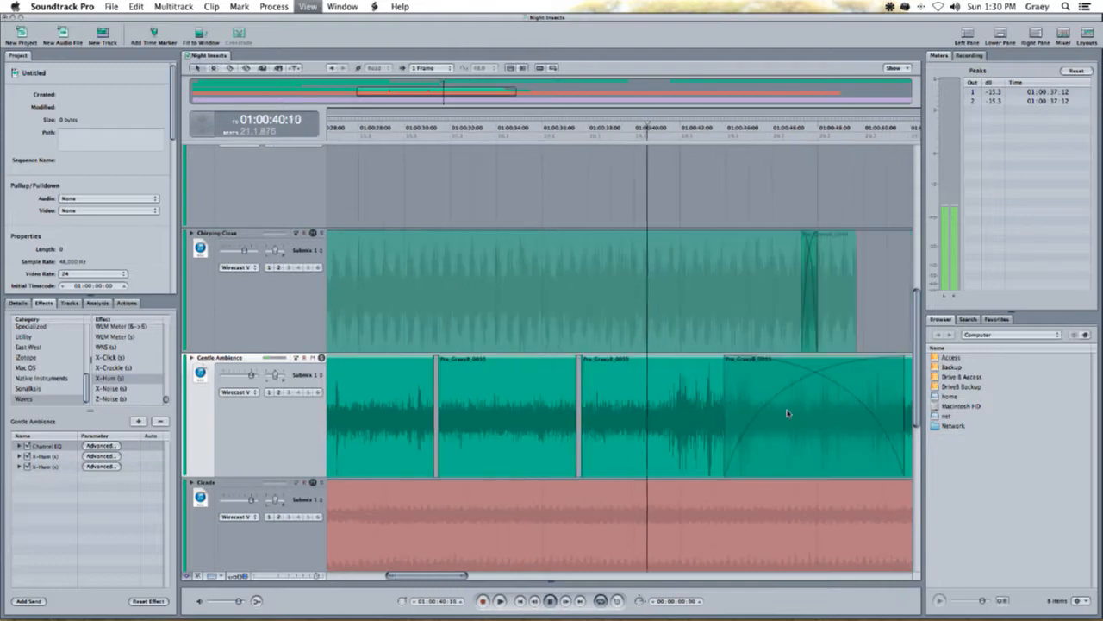
left_click(569, 429)
left_click(564, 430)
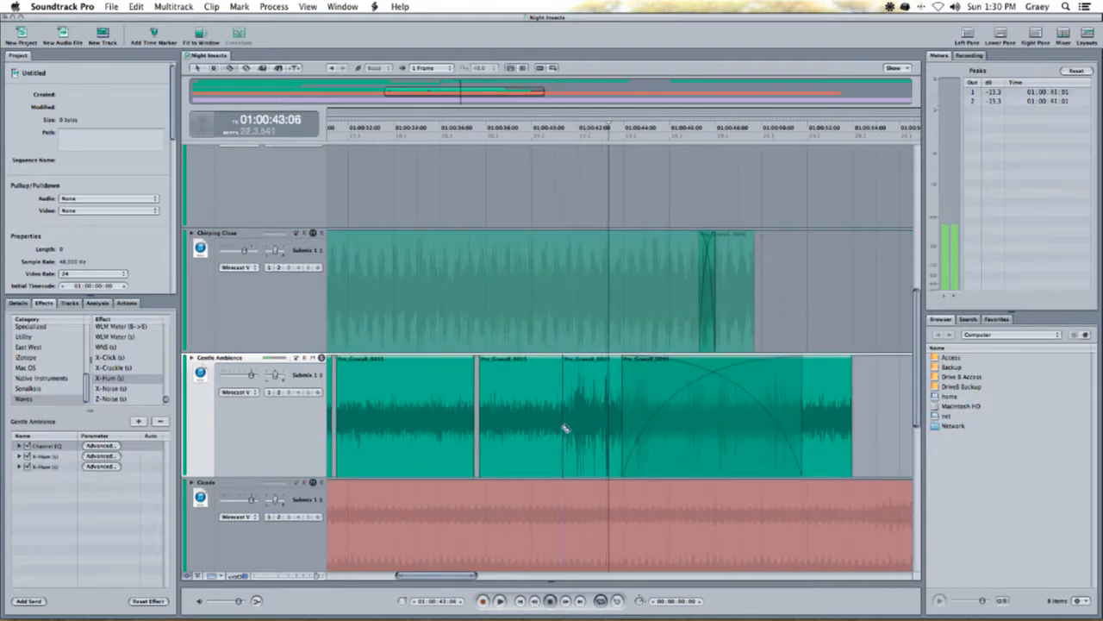
key("a")
left_click(594, 428)
left_click(751, 429, "shift")
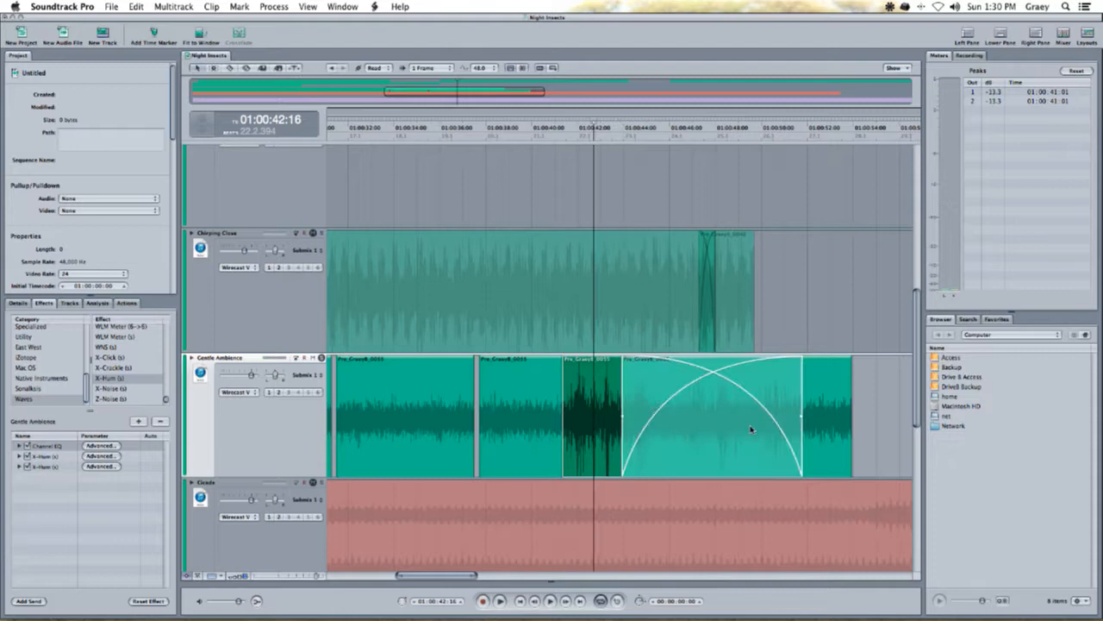
left_click_drag(835, 419, 899, 417)
left_click(574, 449)
key("Delete")
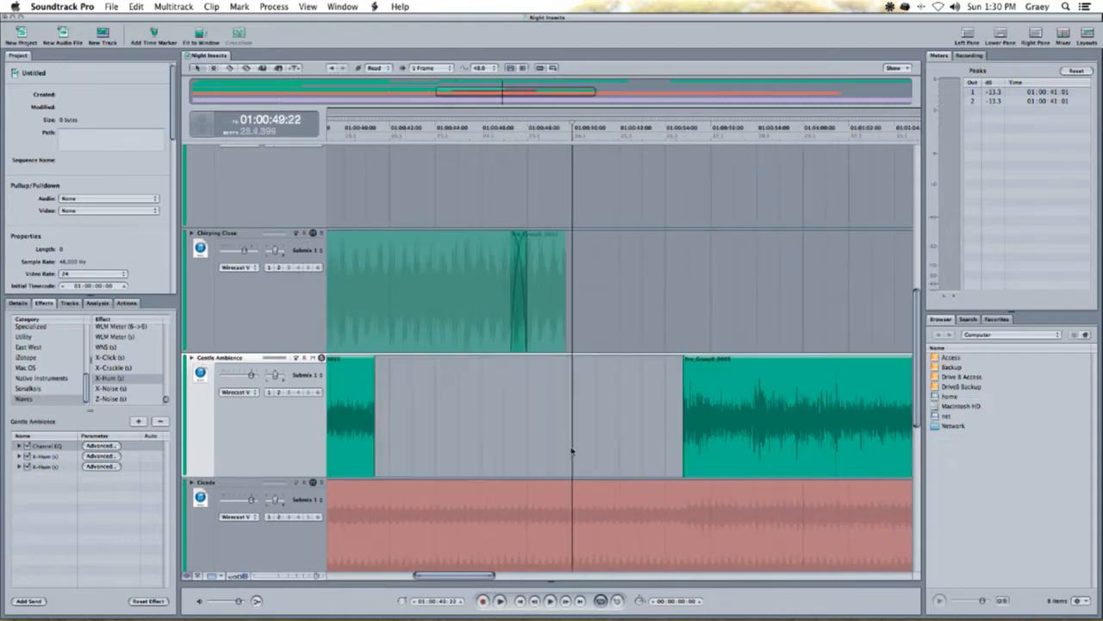
key("super+minus")
left_click(685, 439)
key("Delete")
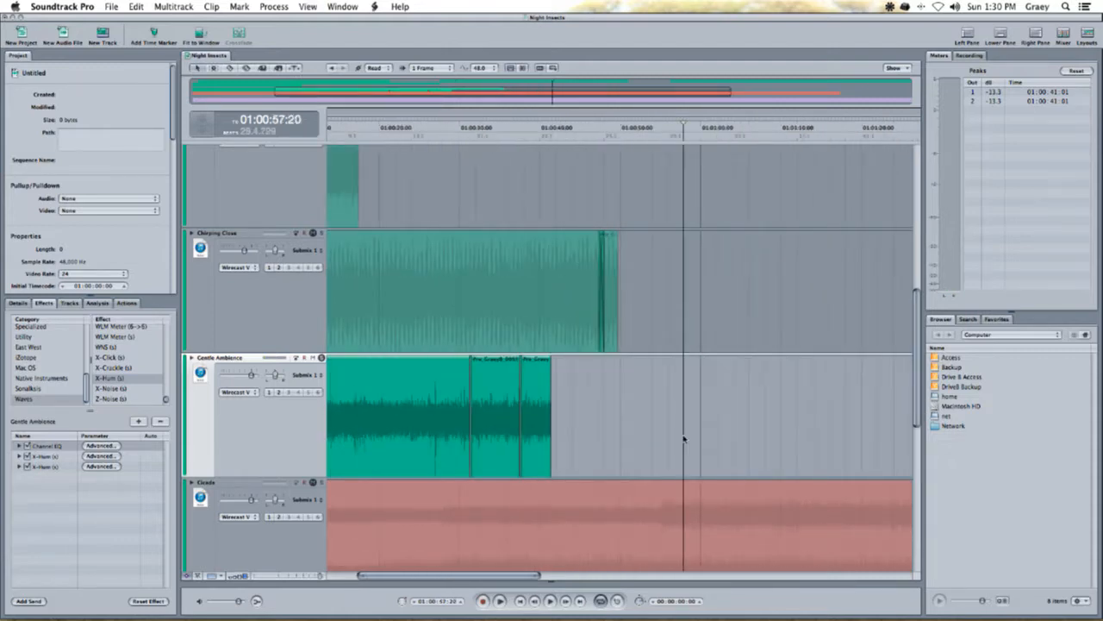
- Cut out the noise spike in Gentle Ambience at about 01:00:27
key("super+equal")
key("b")
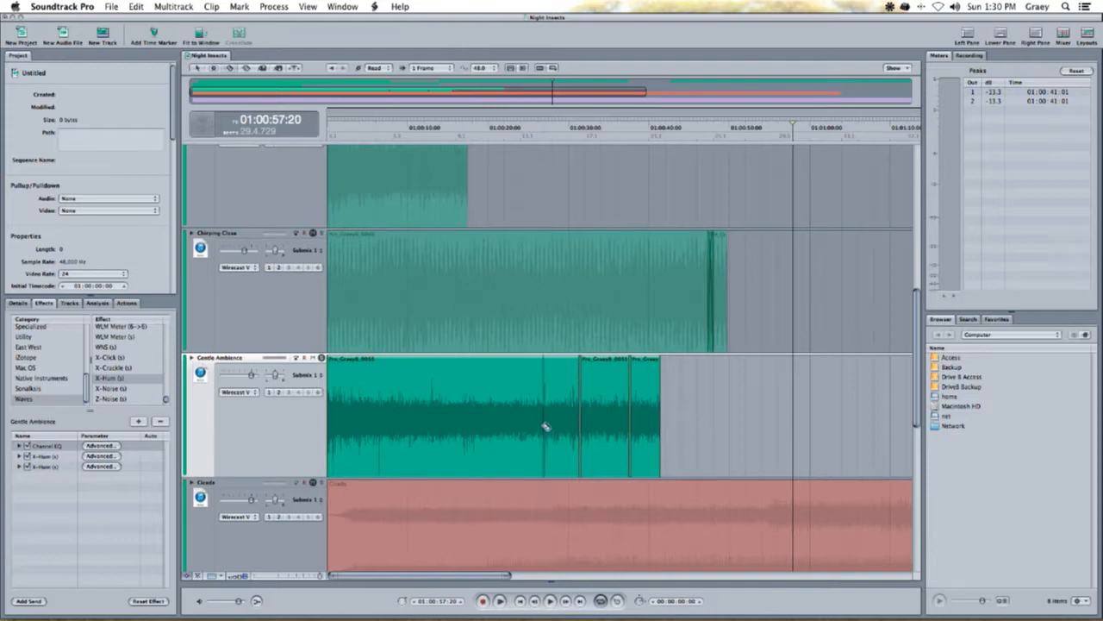
left_click(544, 427)
left_click(552, 426)
key("a")
left_click(549, 428)
left_click(549, 429)
key("Delete")
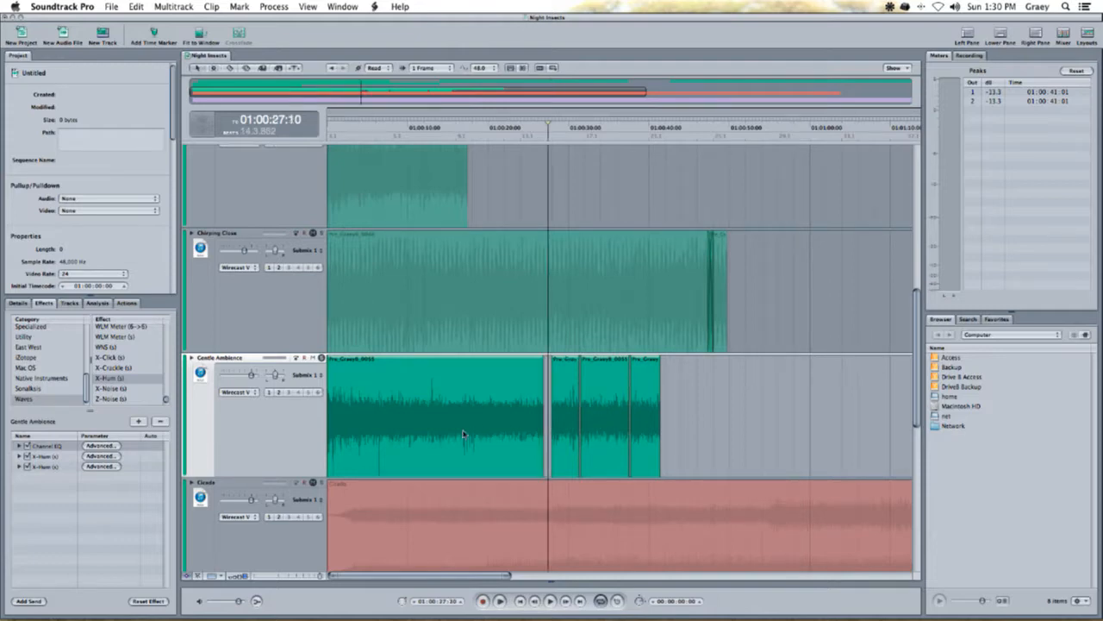
- Cut out the noise spike in Gentle Ambience at about 01:00:13
key("b")
left_click(431, 423)
key("a")
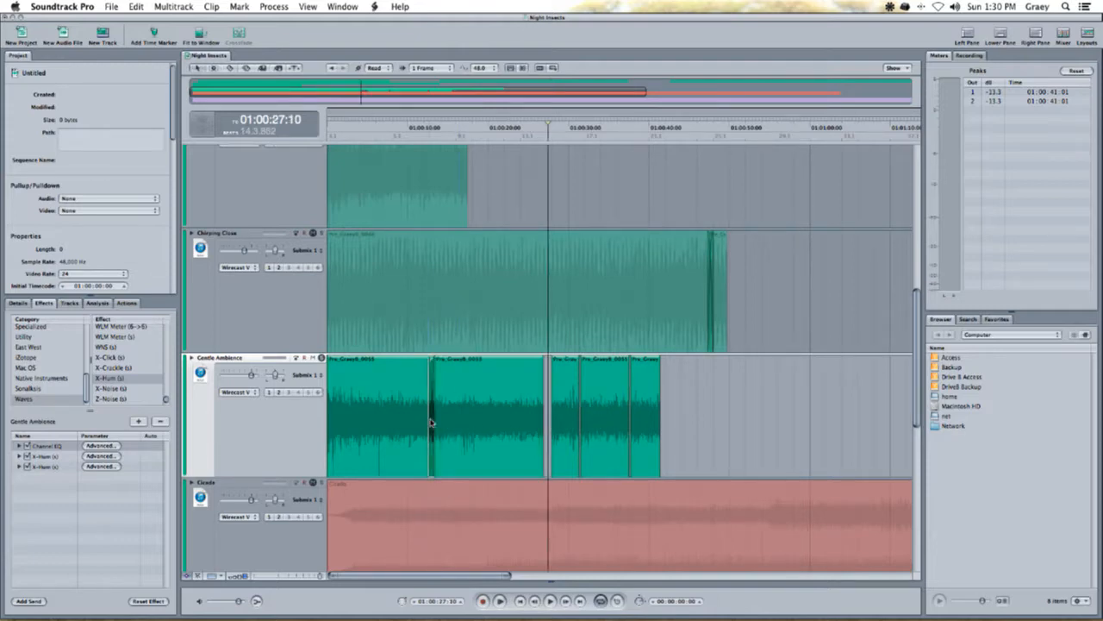
left_click(432, 422)
key("Delete")
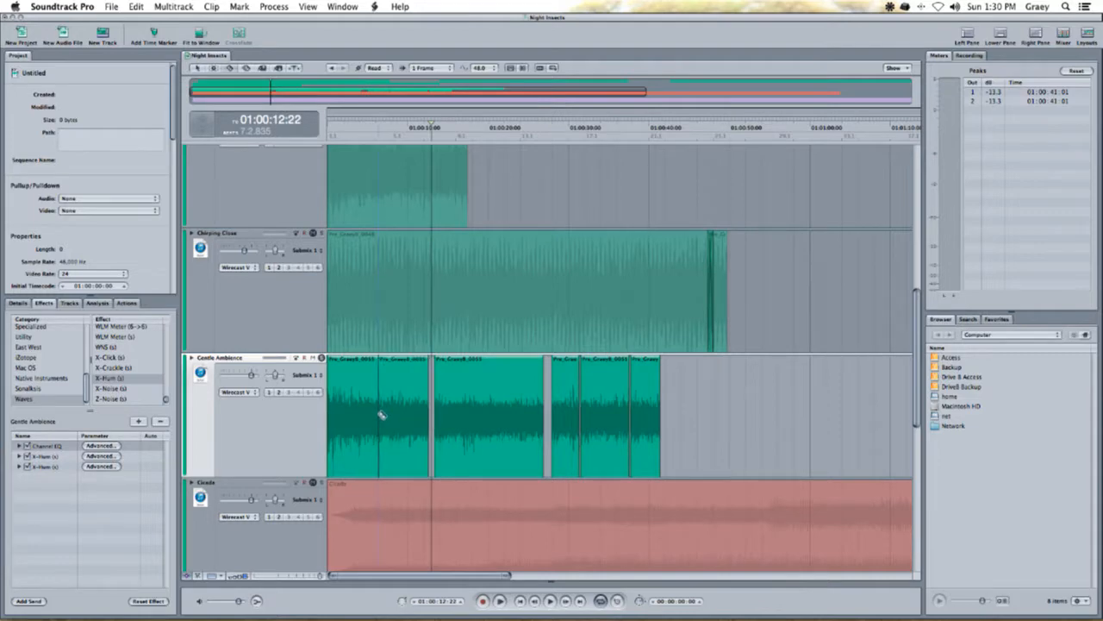
- Cut out the noise spike in Gentle Ambience at about 01:00:06, removing the audio up to about 01:00:07
key("super+minus")
key("super+equal")
key("super+equal")
key("super+equal")
key("super+equal")
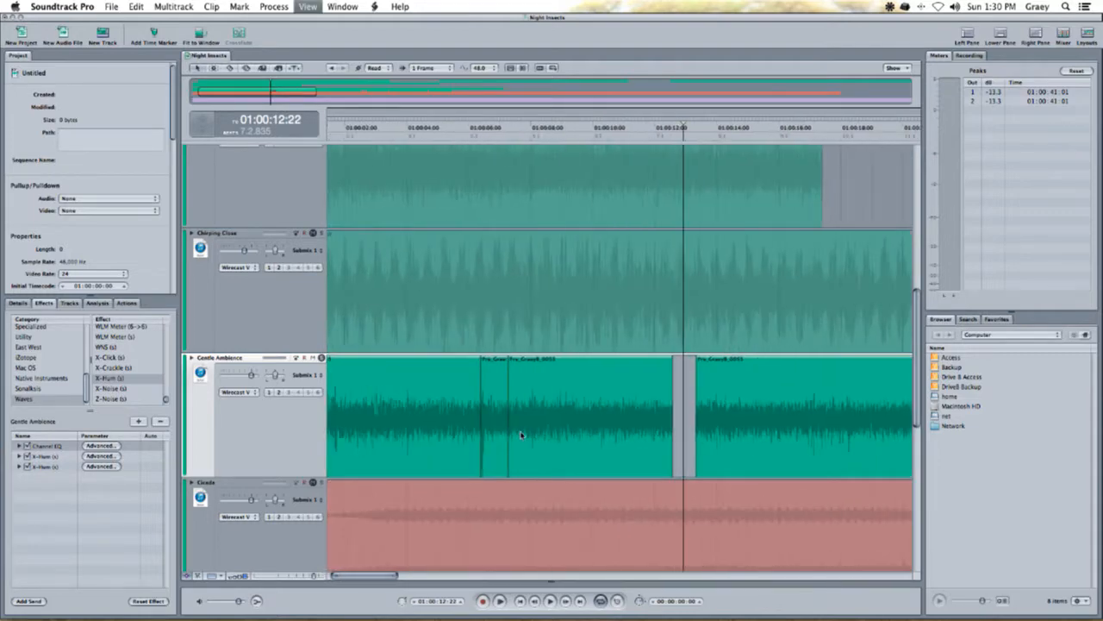
left_click(538, 404)
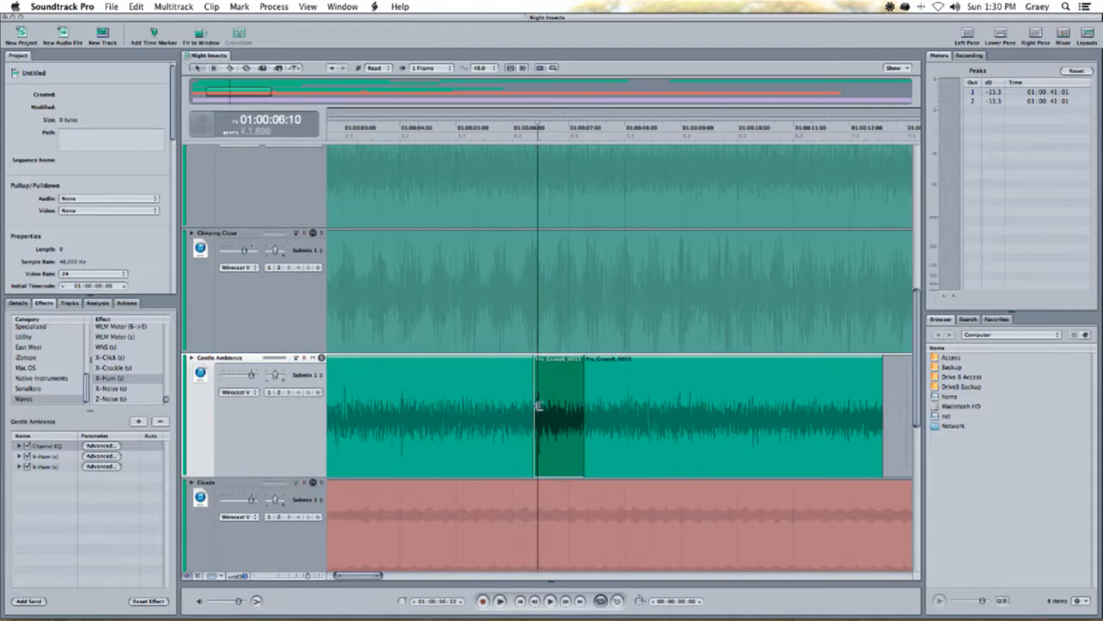
key("Delete")
- Slide the remaining Gentle Ambience clips earlier one after another so each overlaps the preceding clip with a short crossfade
scroll(700, 423, "left", 2)
left_click_drag(699, 423, 617, 428)
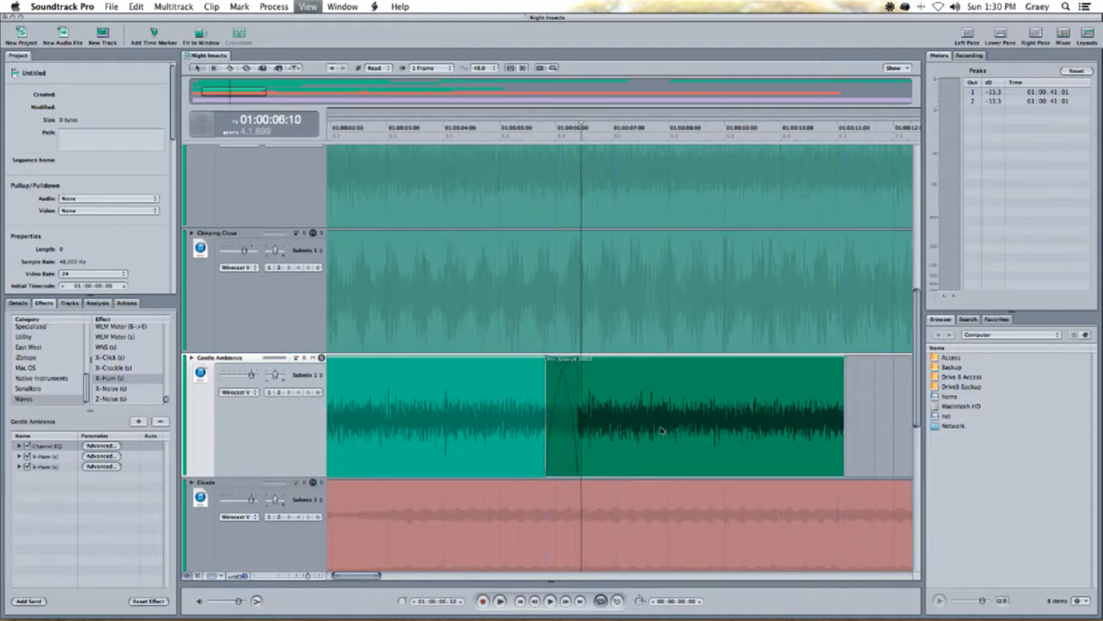
key("super+minus")
left_click_drag(687, 419, 629, 423)
left_click_drag(873, 423, 703, 429)
scroll(865, 416, "right", 5)
left_click_drag(888, 422, 748, 422)
key("super+minus")
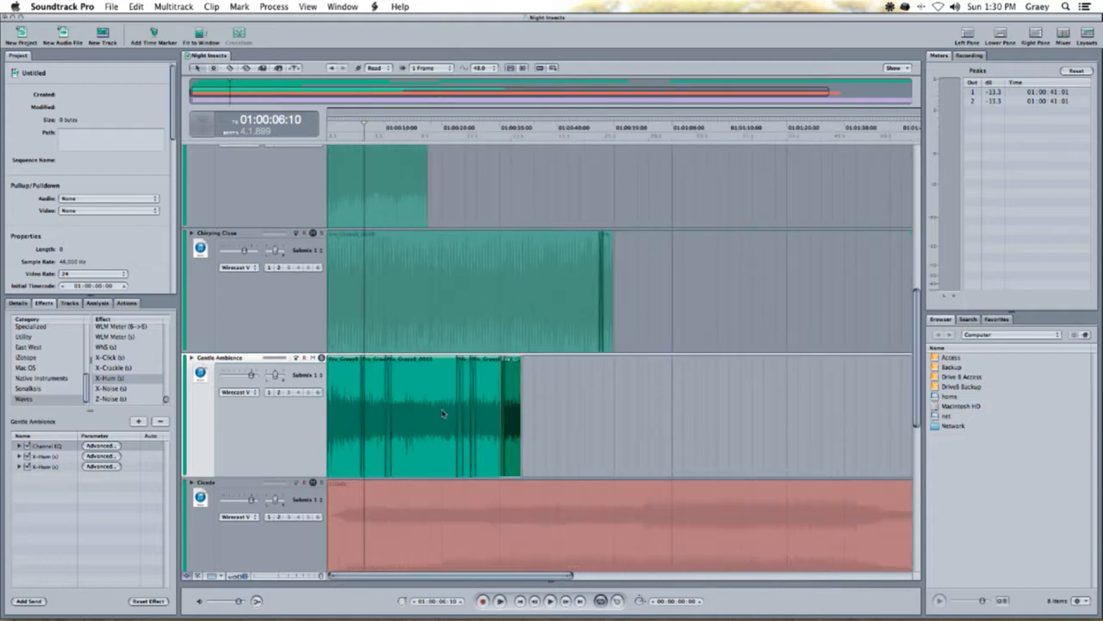
- Audition the edited Gentle Ambience track from its start and at spots up to about 01:00:20
key("super+equal")
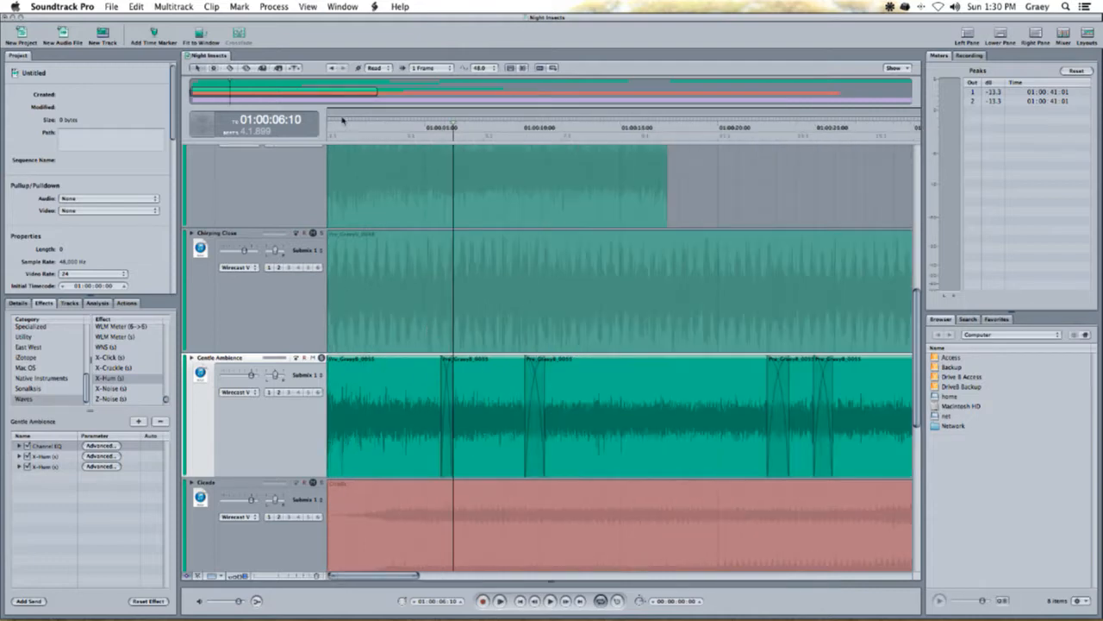
left_click(342, 120)
key("super+equal")
key("space")
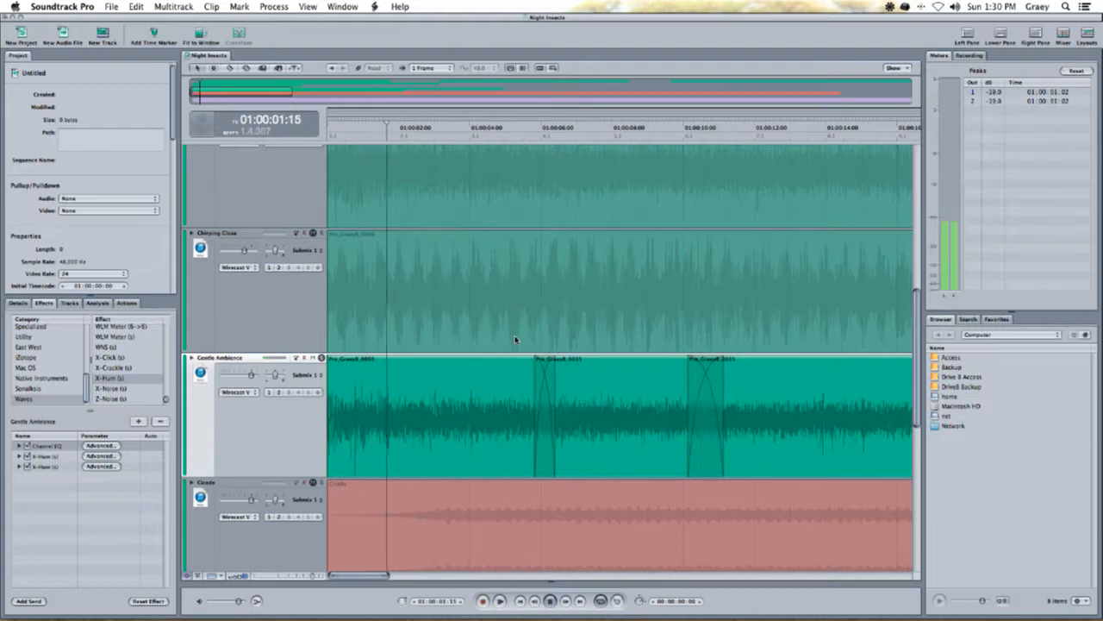
key("super+minus")
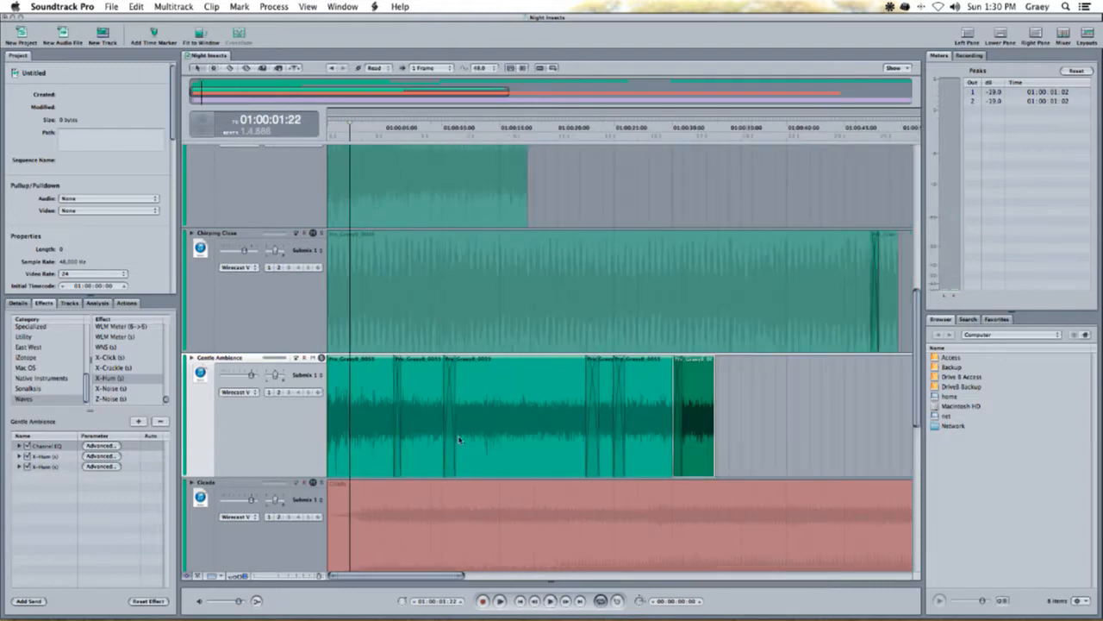
left_click(716, 442)
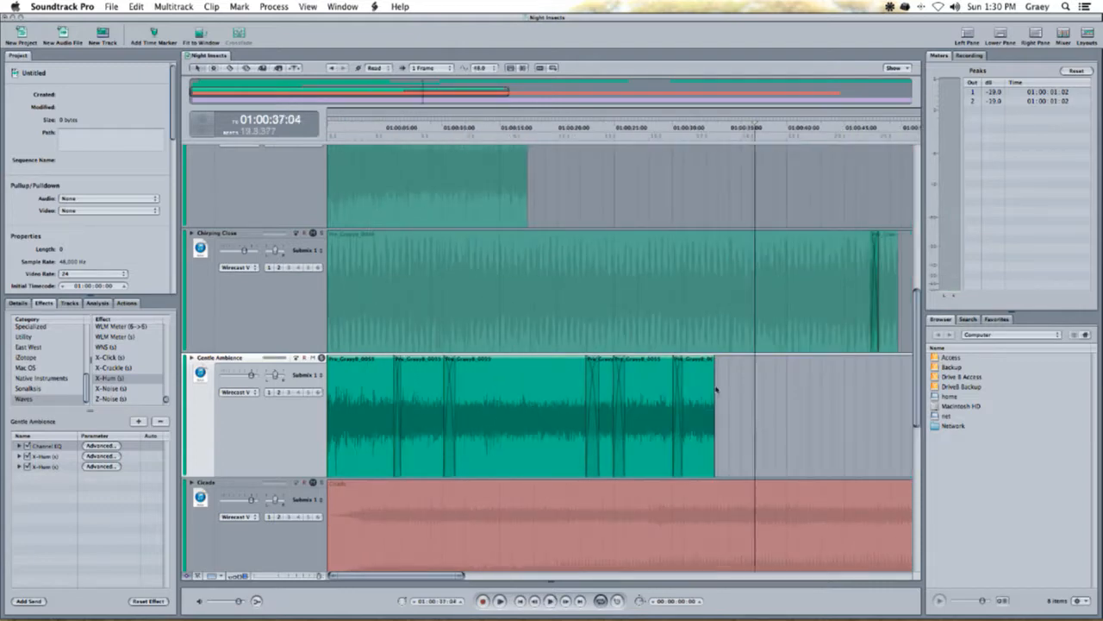
left_click(424, 129)
left_click(473, 133)
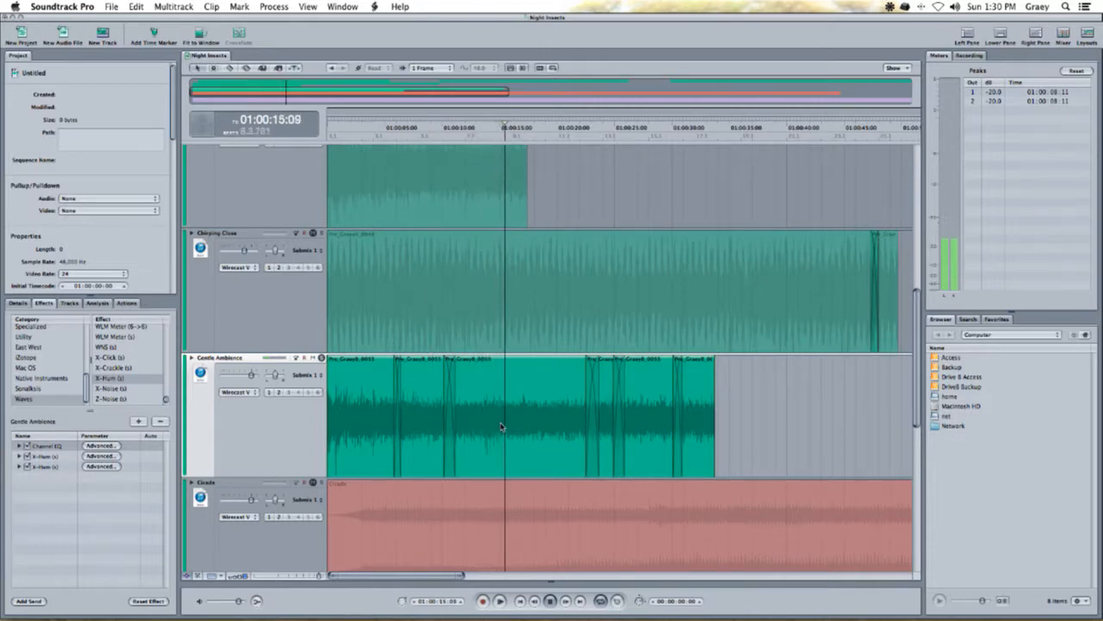
left_click(557, 167)
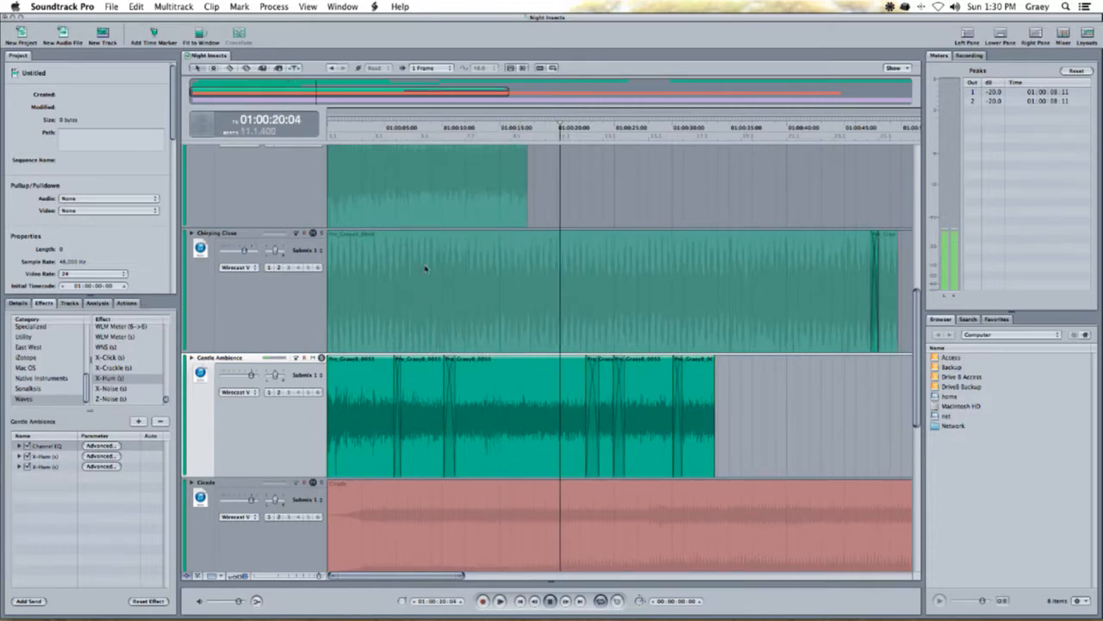
- Compare the sound of Gentle Ambience at about 01:00:01, 01:00:13, 01:00:21 and 01:00:27
left_click(338, 137)
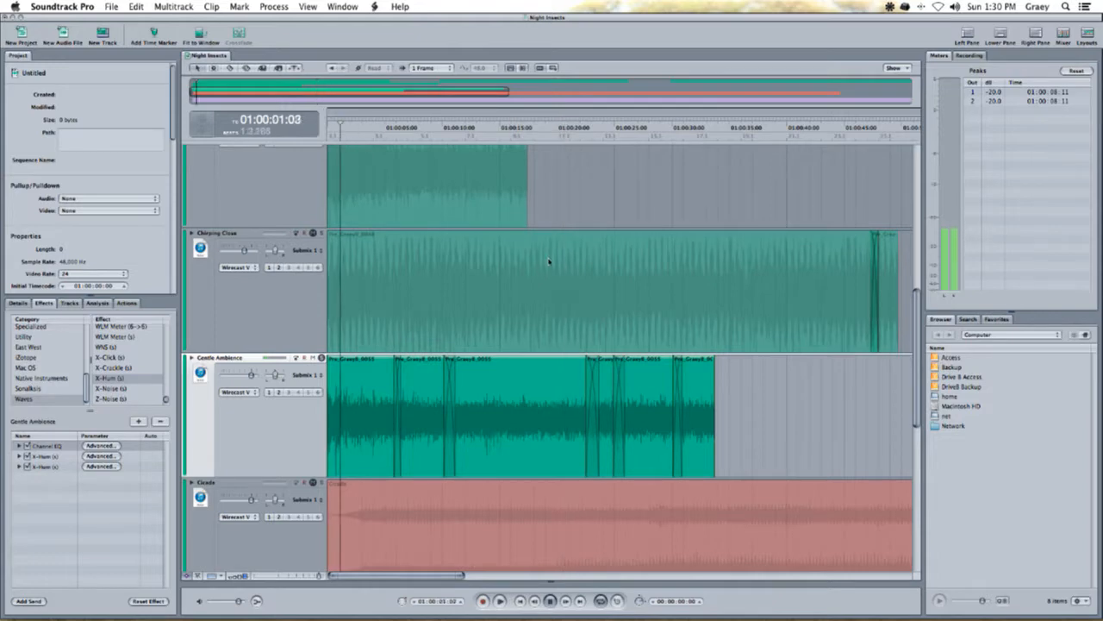
left_click(474, 138)
left_click(571, 136)
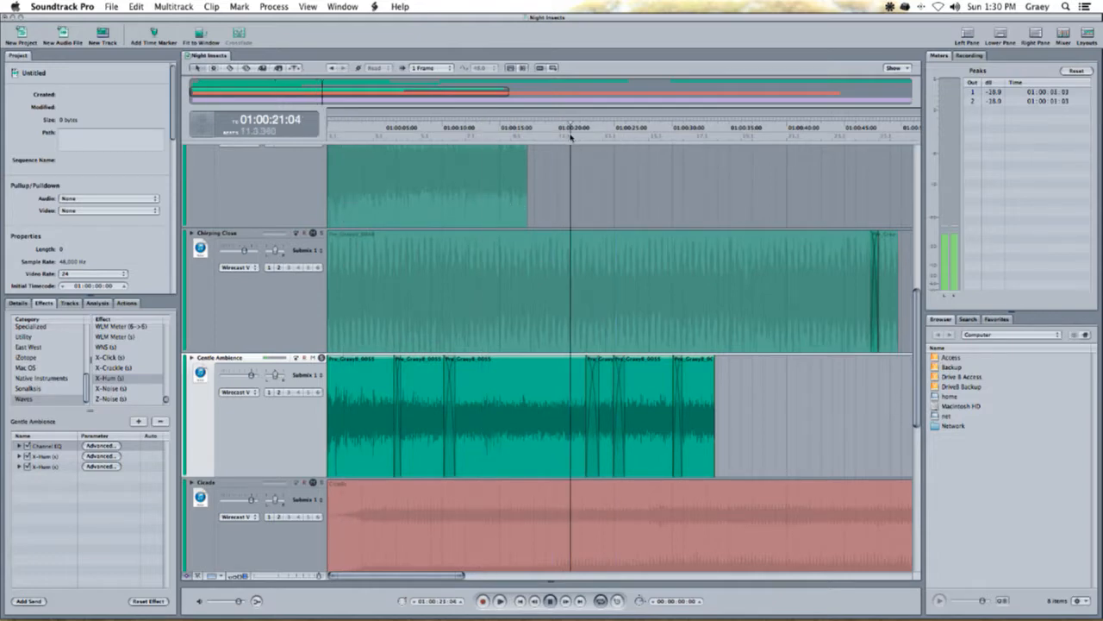
left_click(638, 137)
key("super+minus")
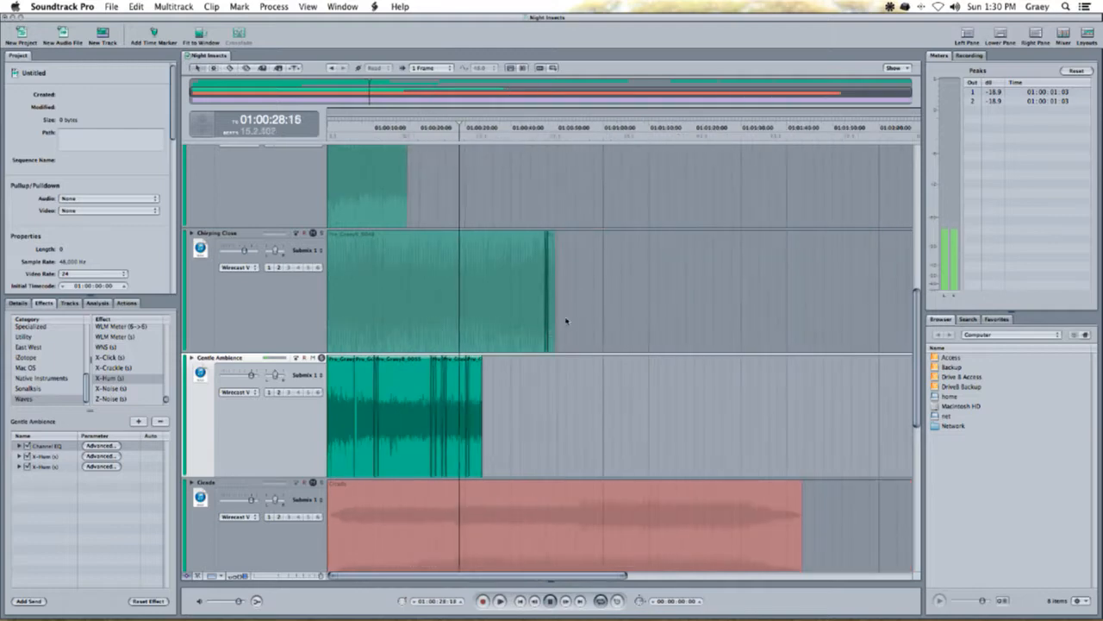
key("super+equal")
key("super+equal")
key("super+equal")
key("space")
- Set the cycle region from the start of the timeline to just past the end of Gentle Ambience
key("super+minus")
key("super+minus")
key("super+minus")
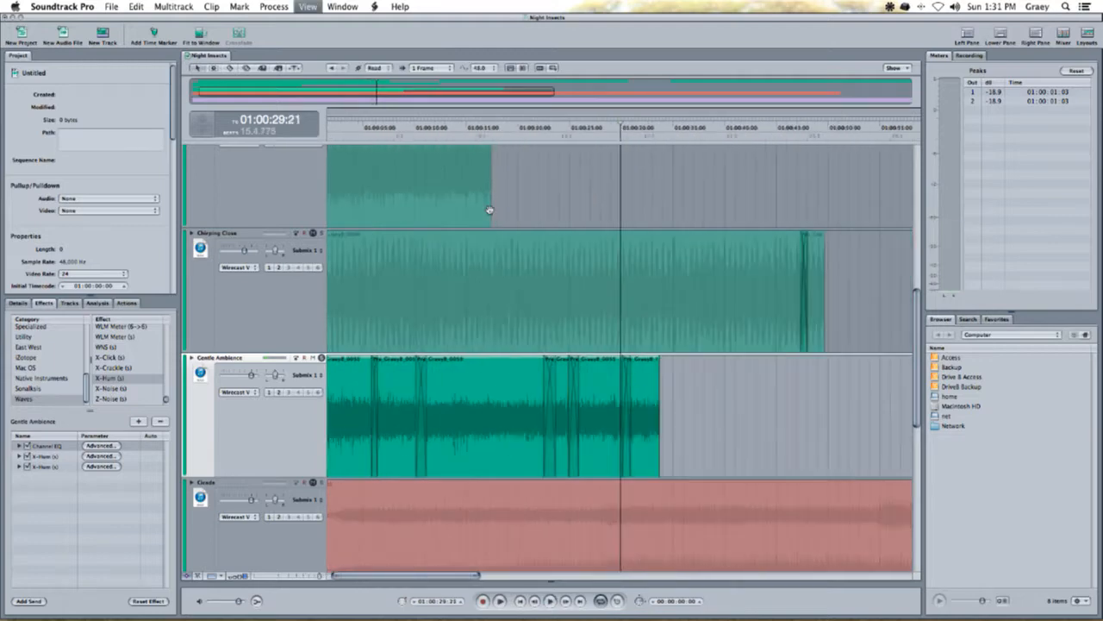
key("super+minus")
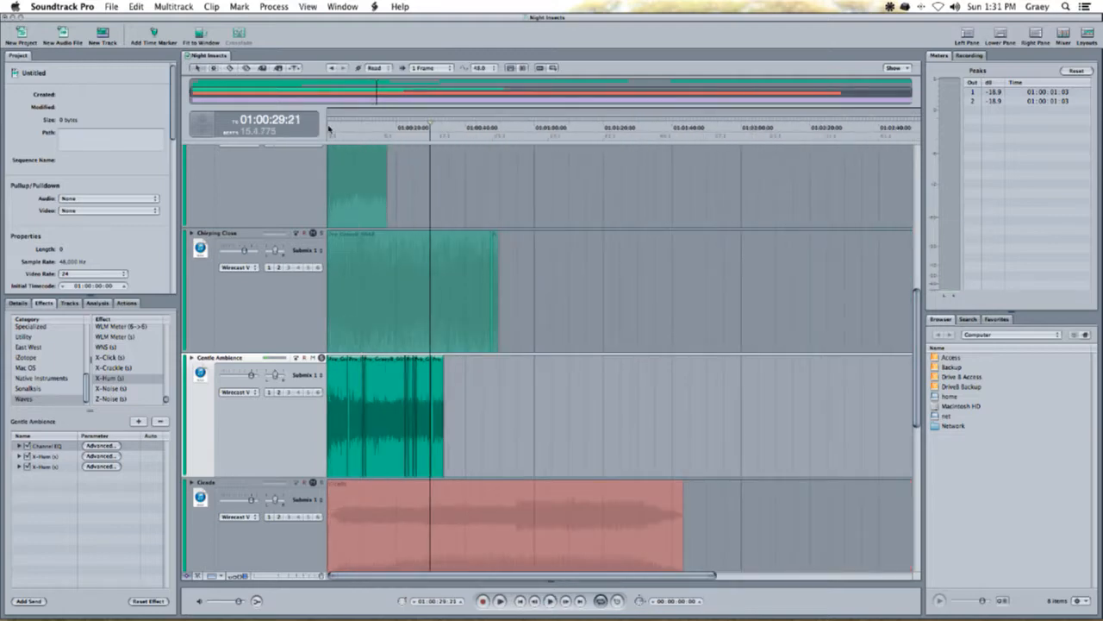
mouse_move(328, 128)
left_mouse_down()
mouse_move(456, 134)
mouse_move(315, 141)
left_mouse_up()
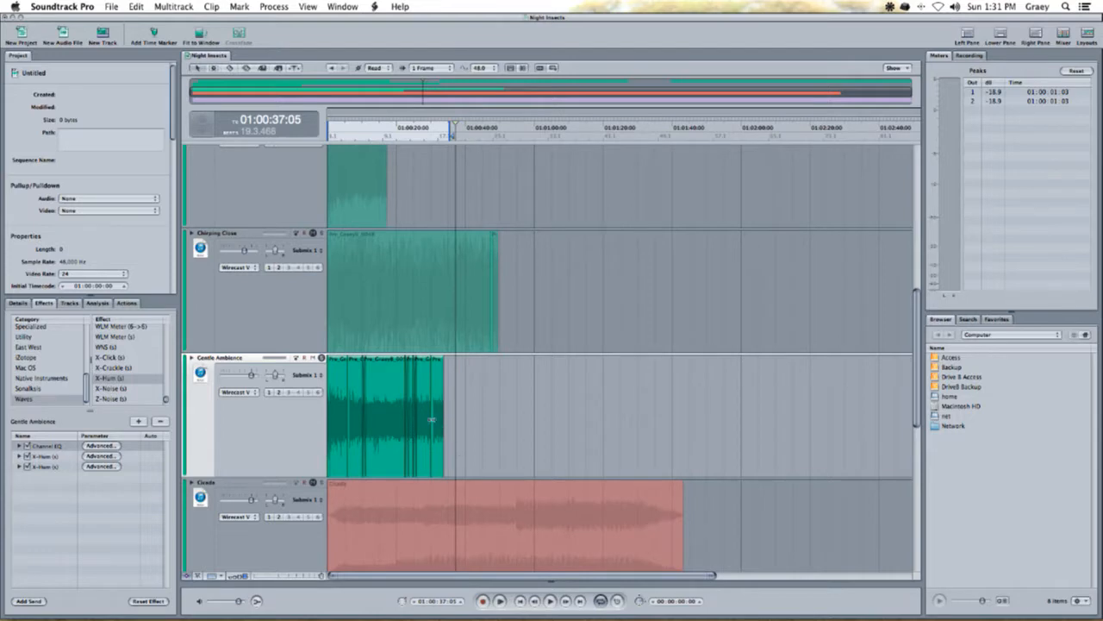
- Export the master mix to the 08 - Night Insects folder as a WAVE file named Bugs Ambience
key("super+e")
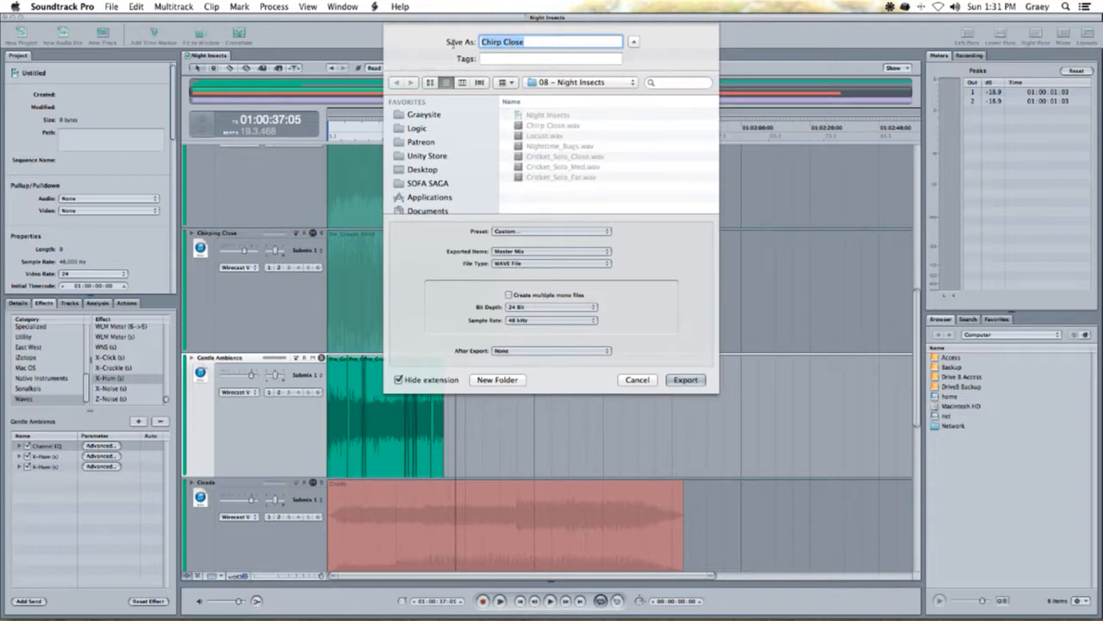
key("BackSpace")
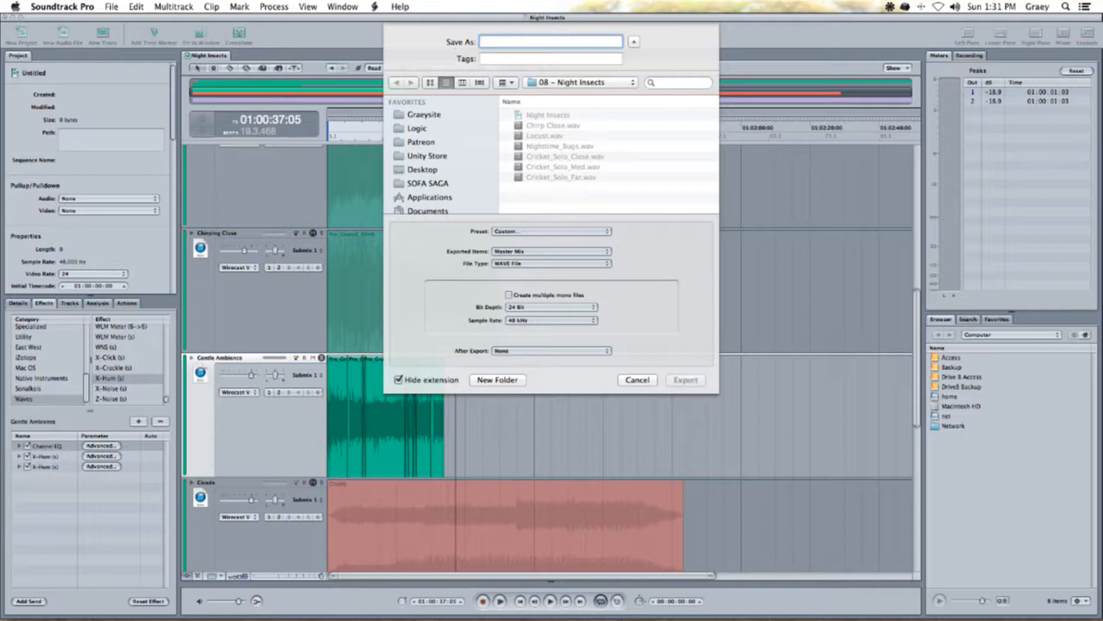
type("Bugs ")
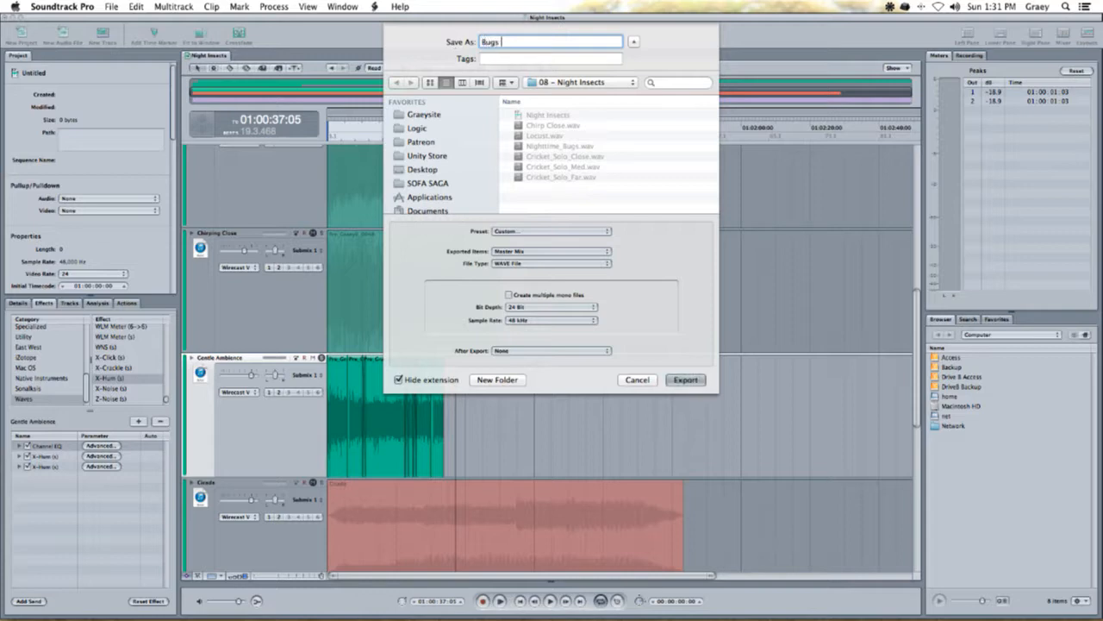
type("Ambience")
key("Return")
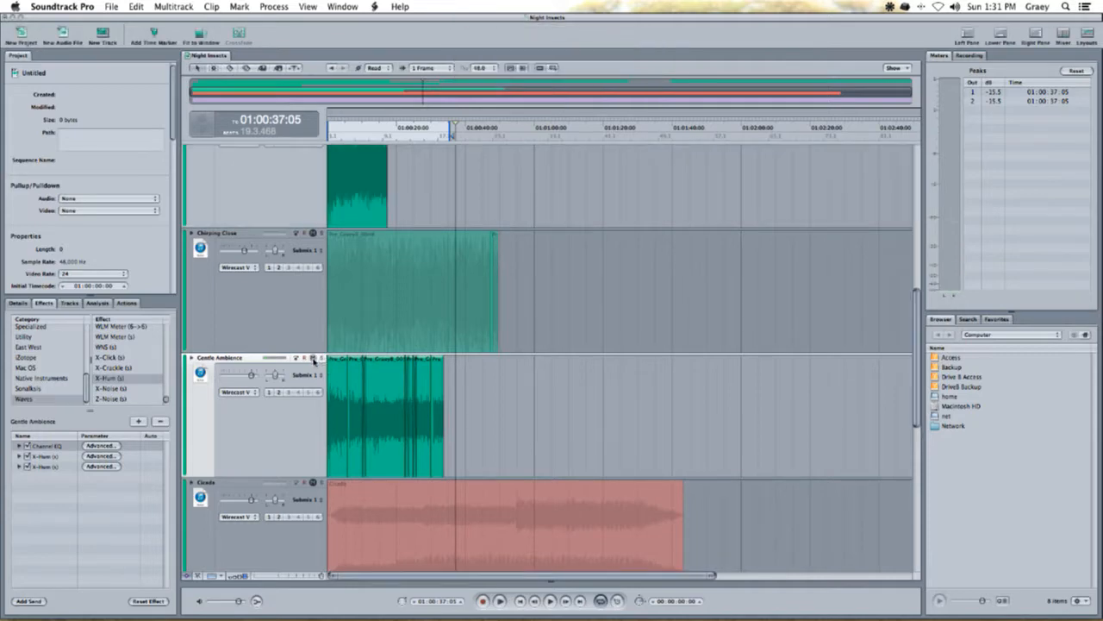
- Unmute the Chirping Close track and look over the finished tracks in the timeline
scroll(429, 345, "up", 2)
left_click(315, 271)
scroll(495, 357, "up", 6)
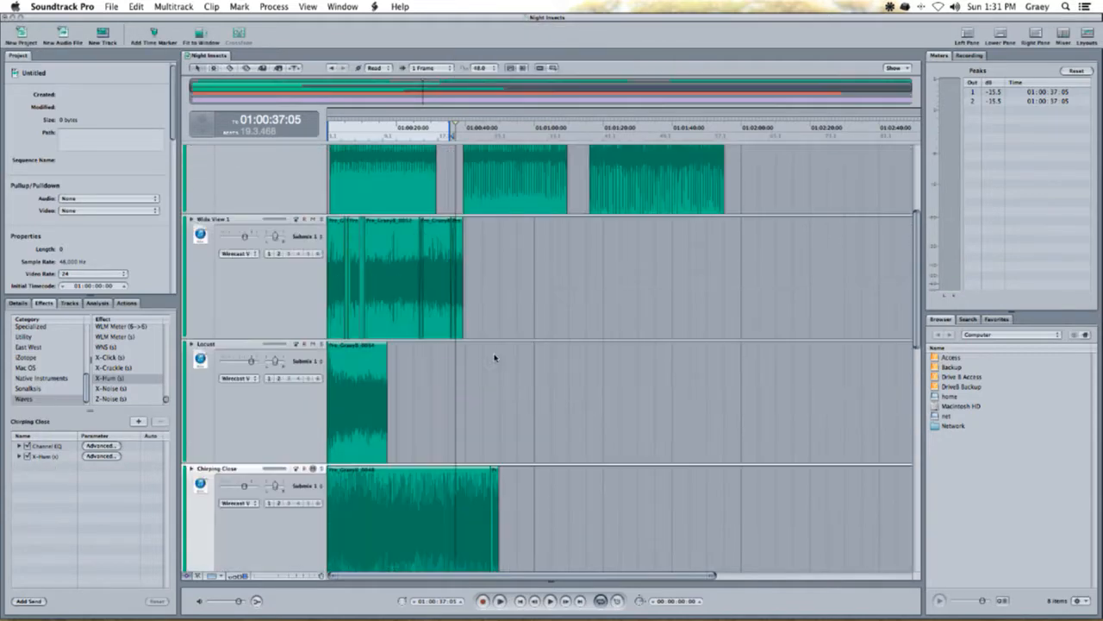
scroll(494, 357, "up", 3)
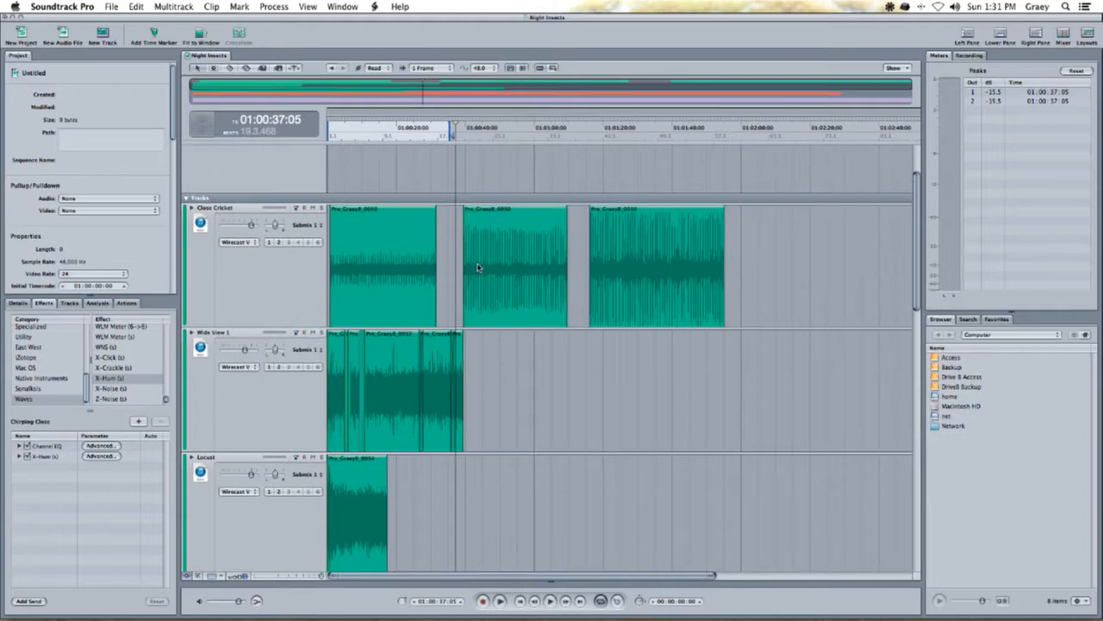
scroll(507, 298, "down", 9)
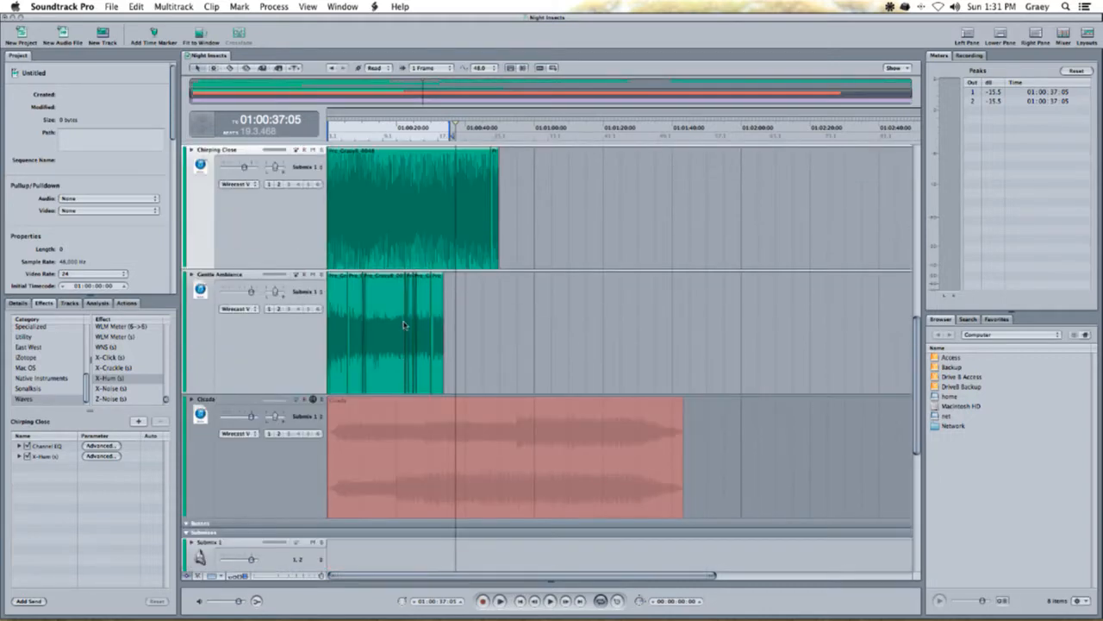
- Solo the Cicada track and listen to it from about 01:00:46 and from about 01:01:04
scroll(532, 372, "up", 4)
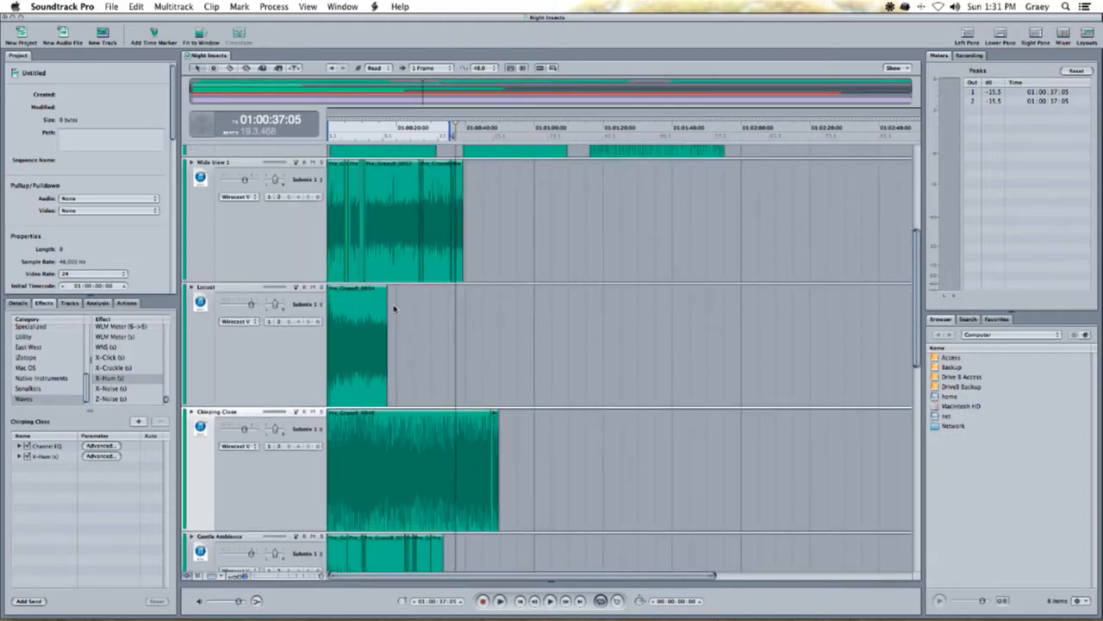
scroll(510, 374, "up", 4)
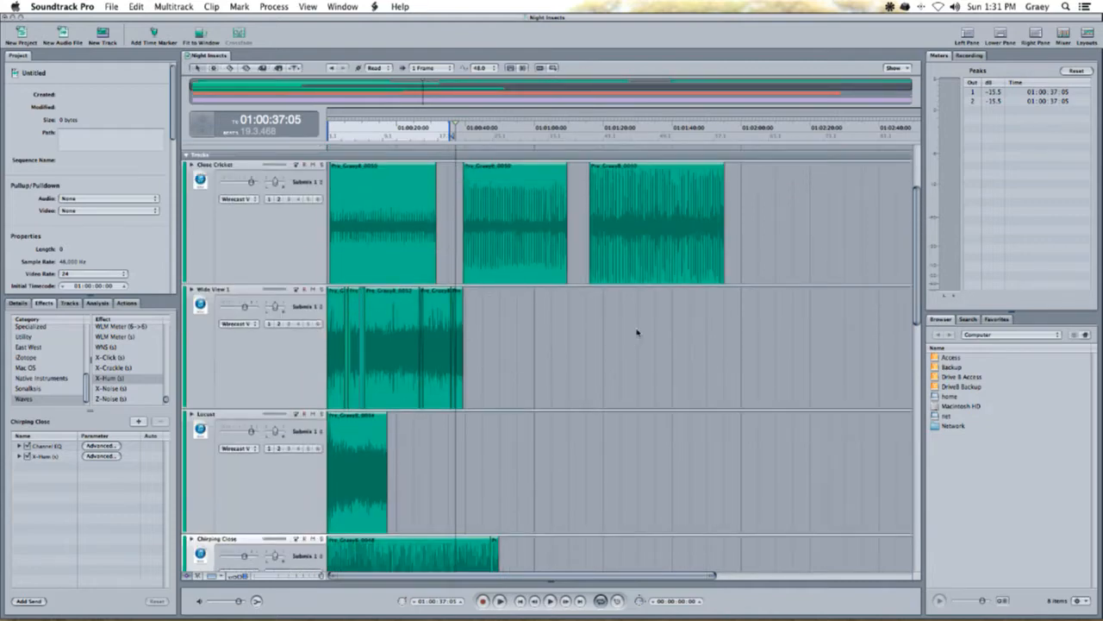
scroll(509, 305, "down", 10)
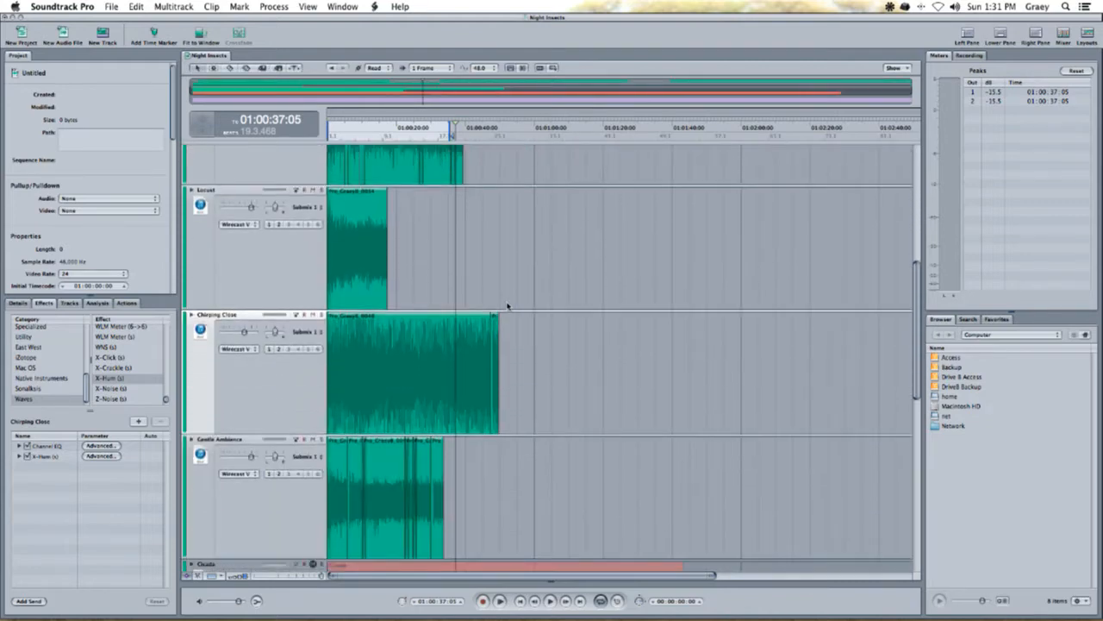
scroll(509, 303, "down", 1)
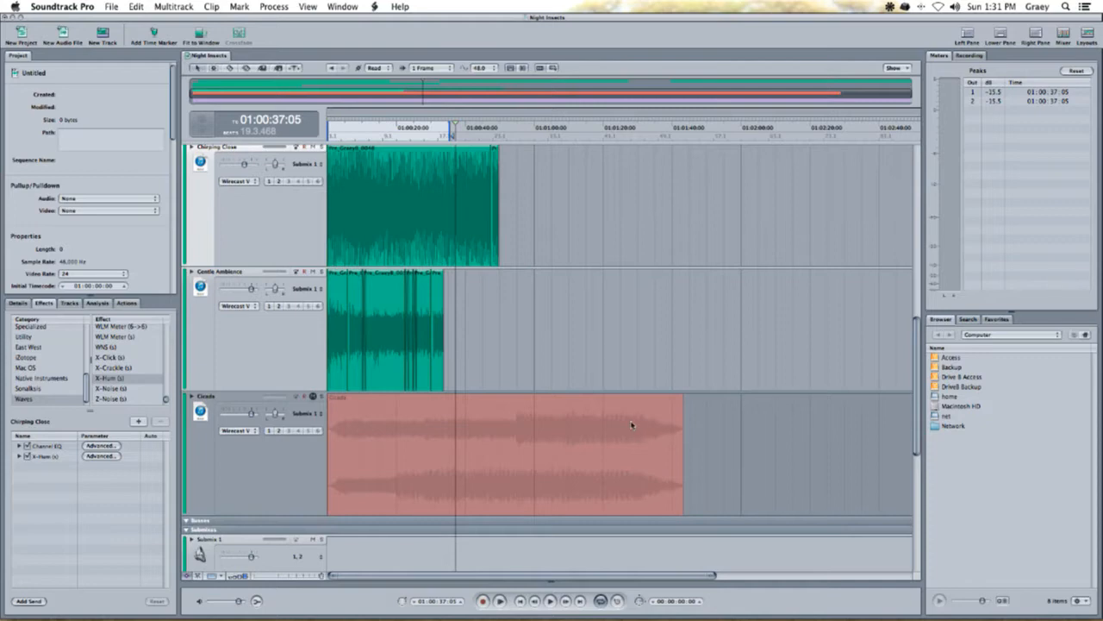
left_click(328, 399)
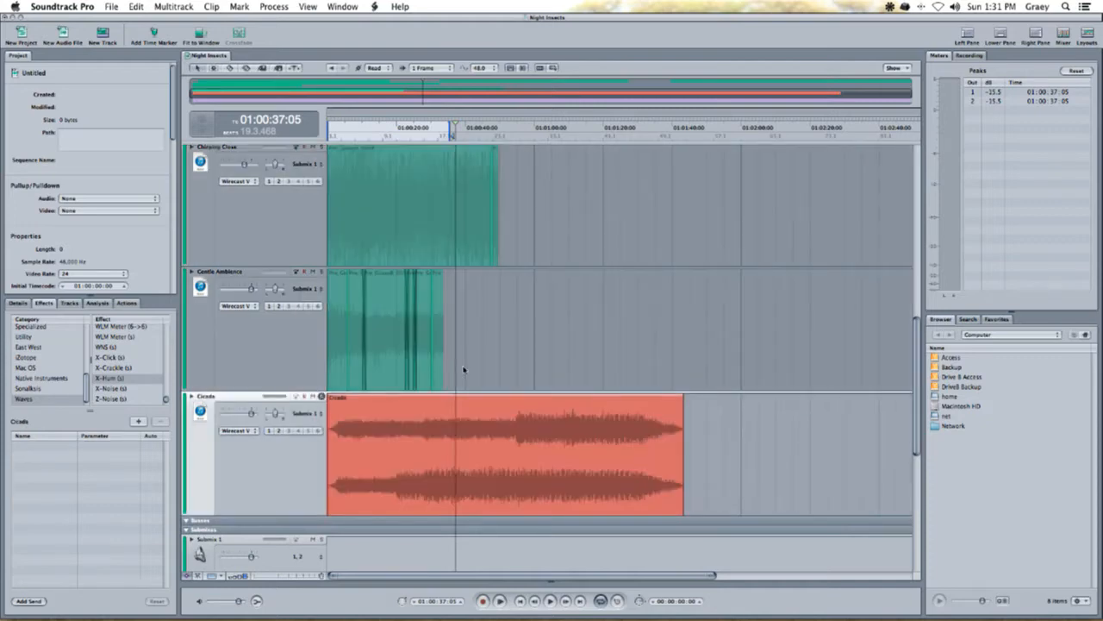
left_click(489, 136)
key("space")
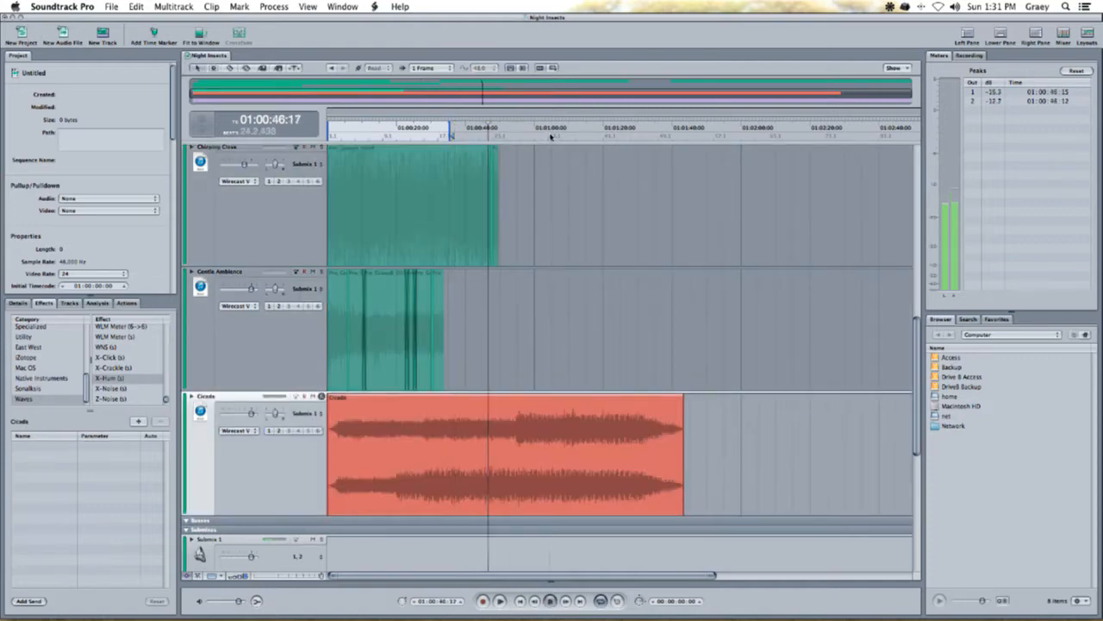
left_click(549, 136)
scroll(503, 348, "down", 5)
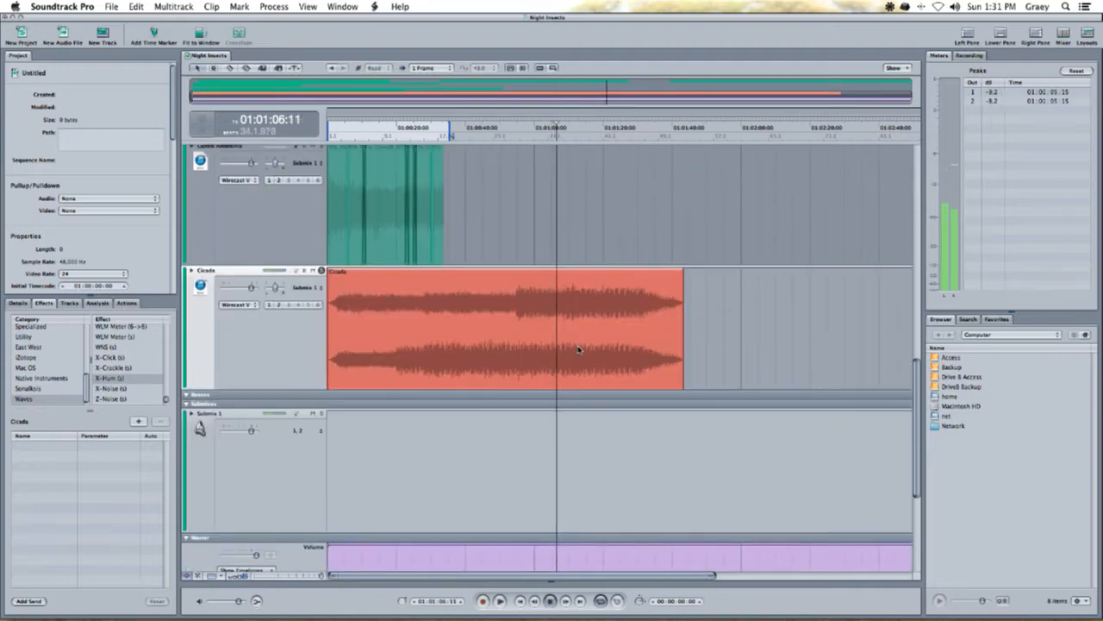
left_click(491, 134)
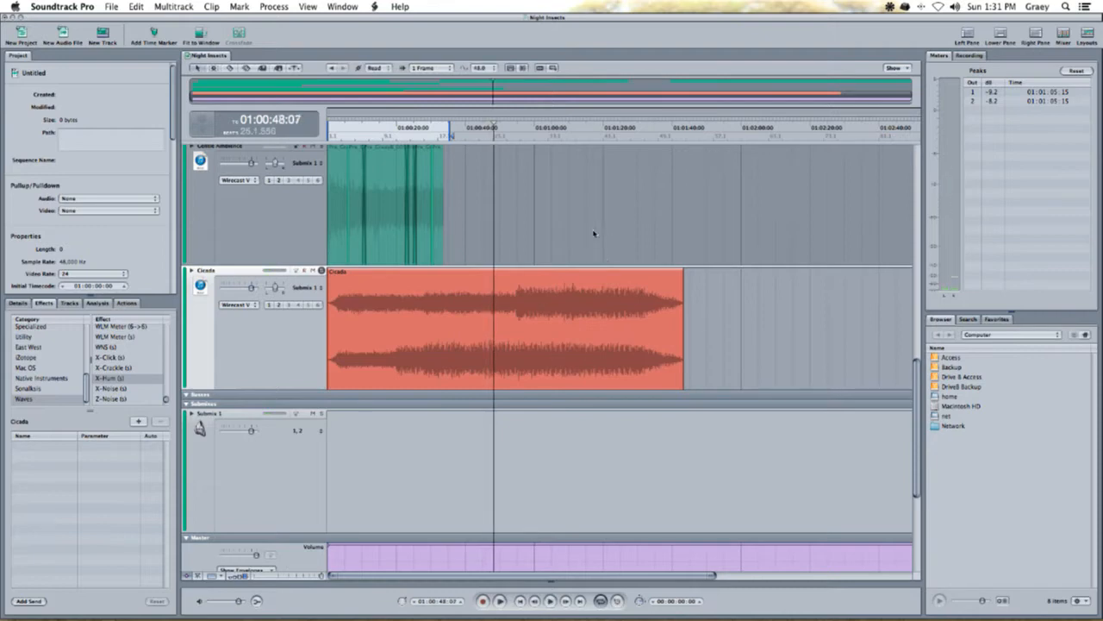
scroll(574, 267, "up", 10)
scroll(556, 280, "down", 2)
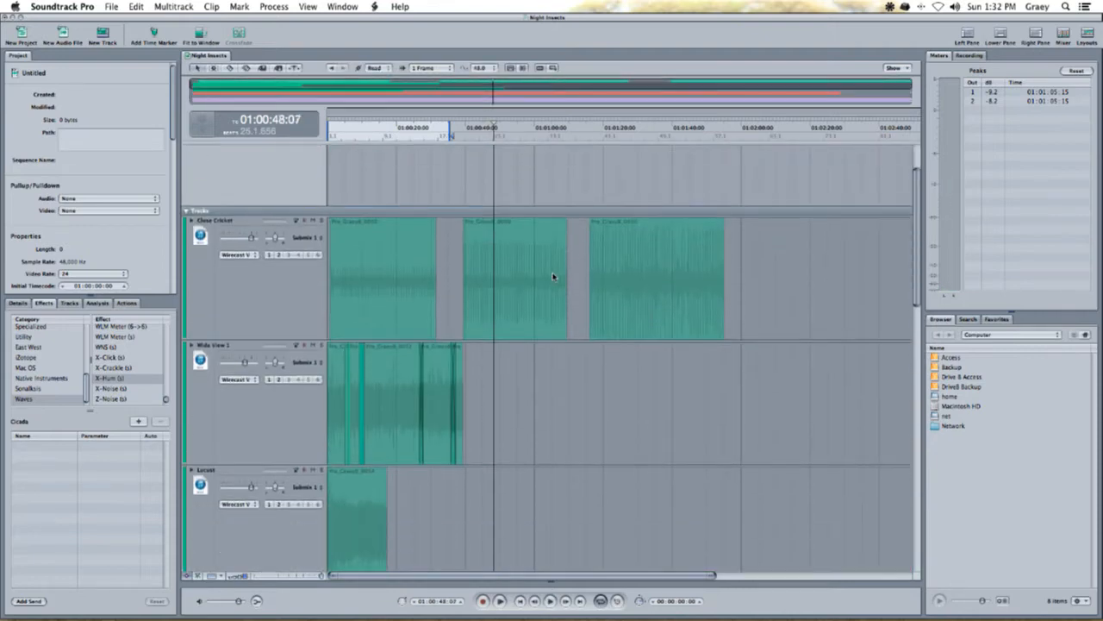
scroll(555, 276, "up", 2)
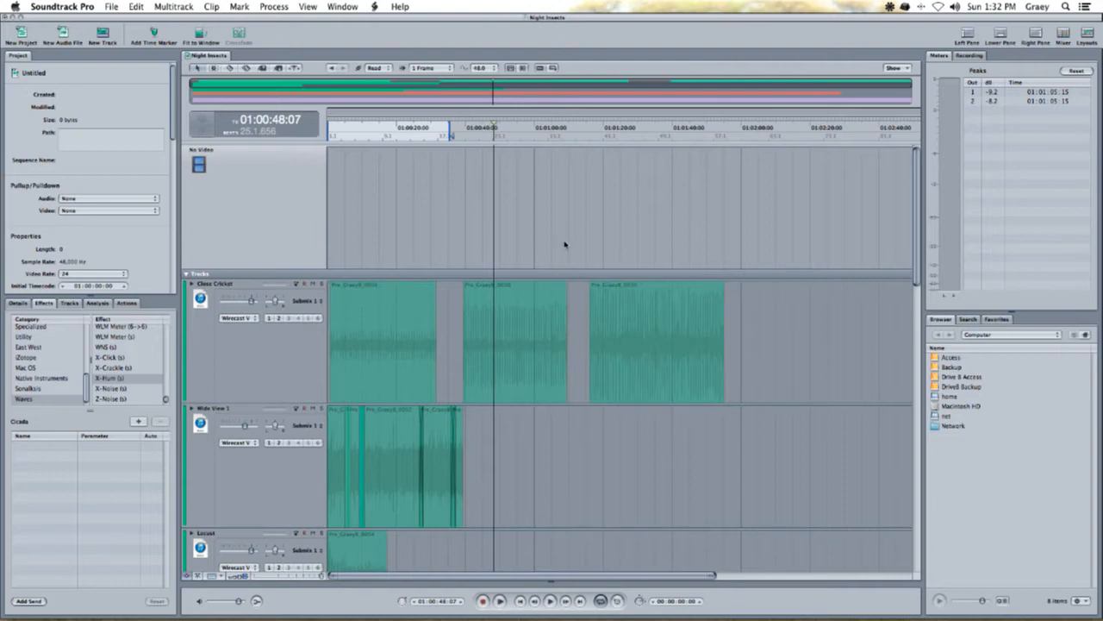